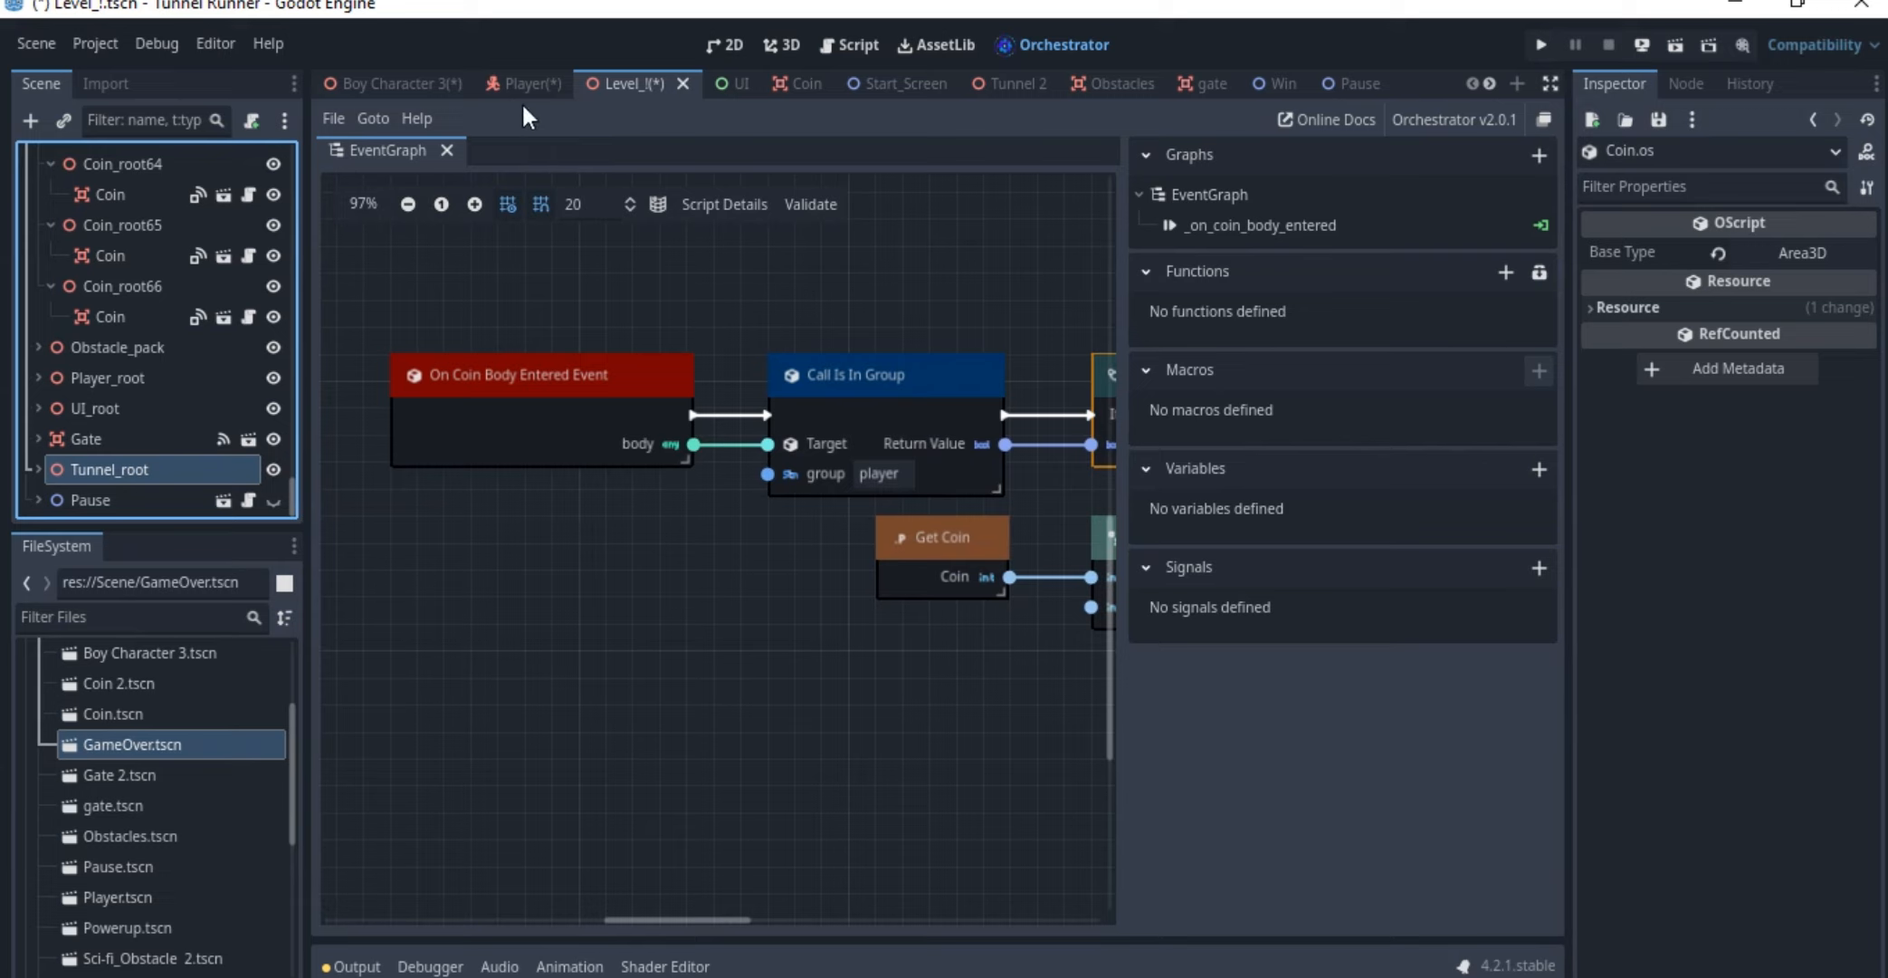
Open the Coin scene and examine its root Area3D and the nested Coin model in 3D
{"action": "left_click", "coordinate": [735, 80]}
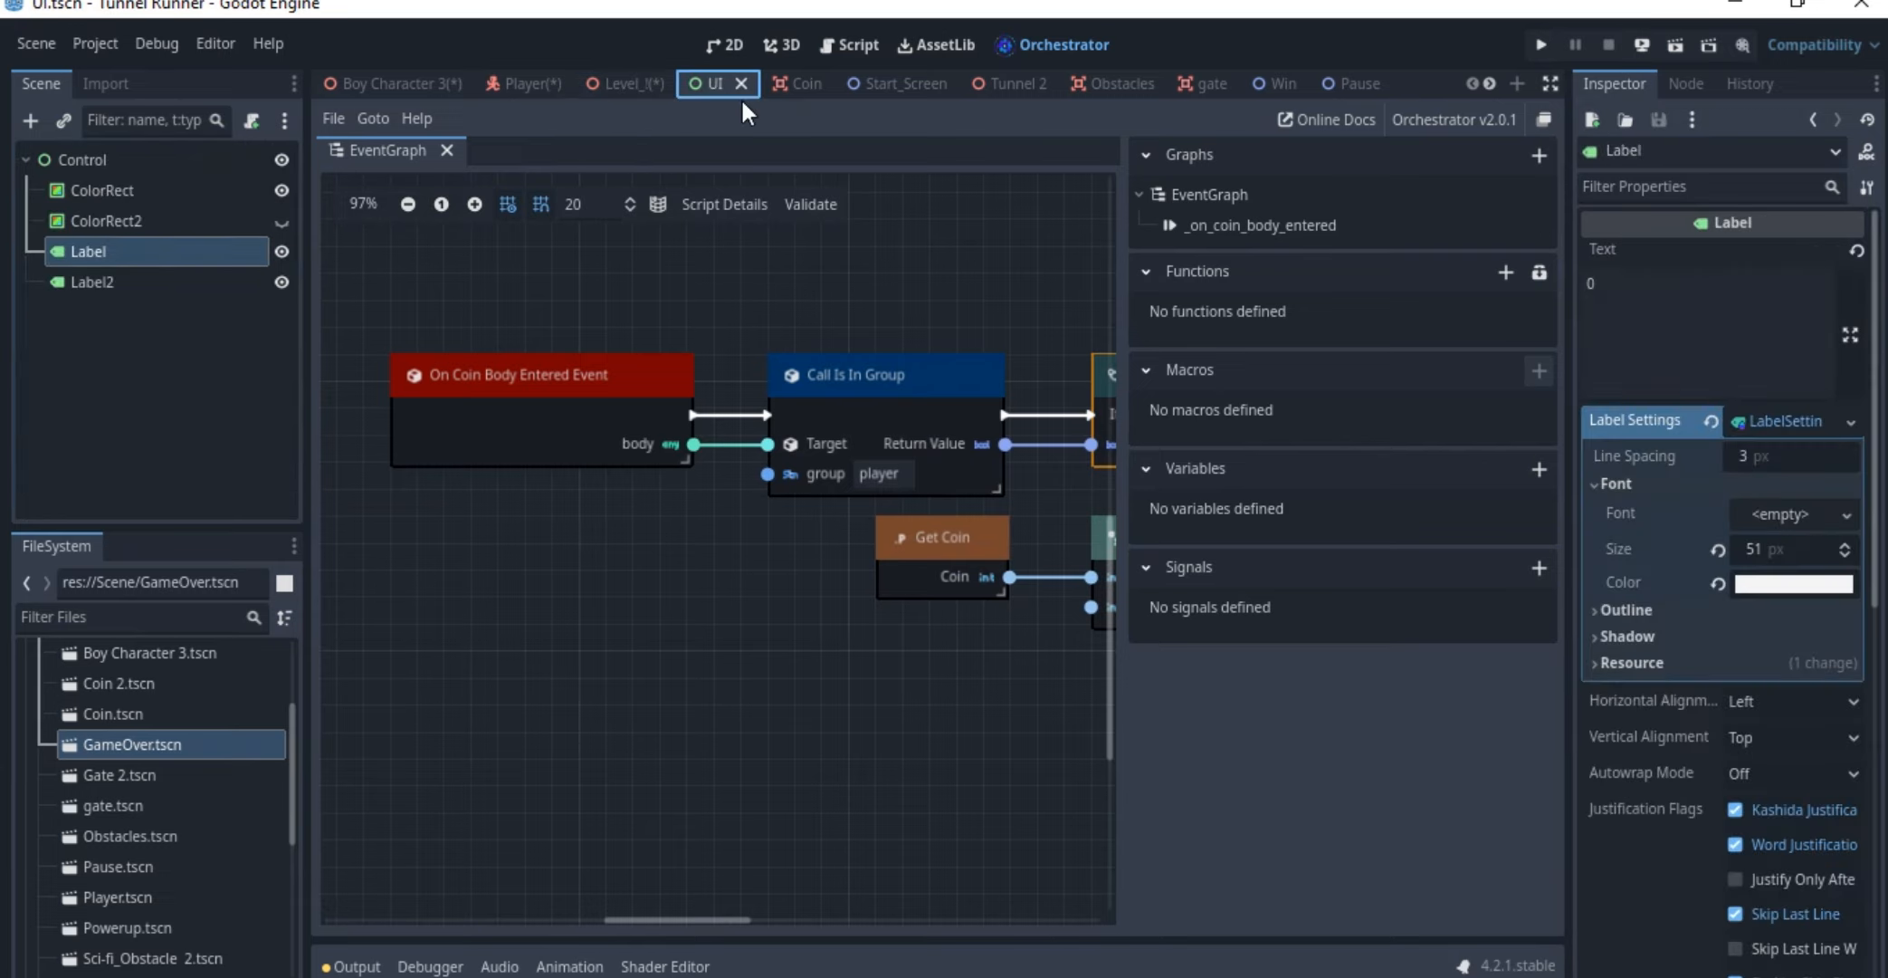
{"action": "left_click", "coordinate": [797, 80]}
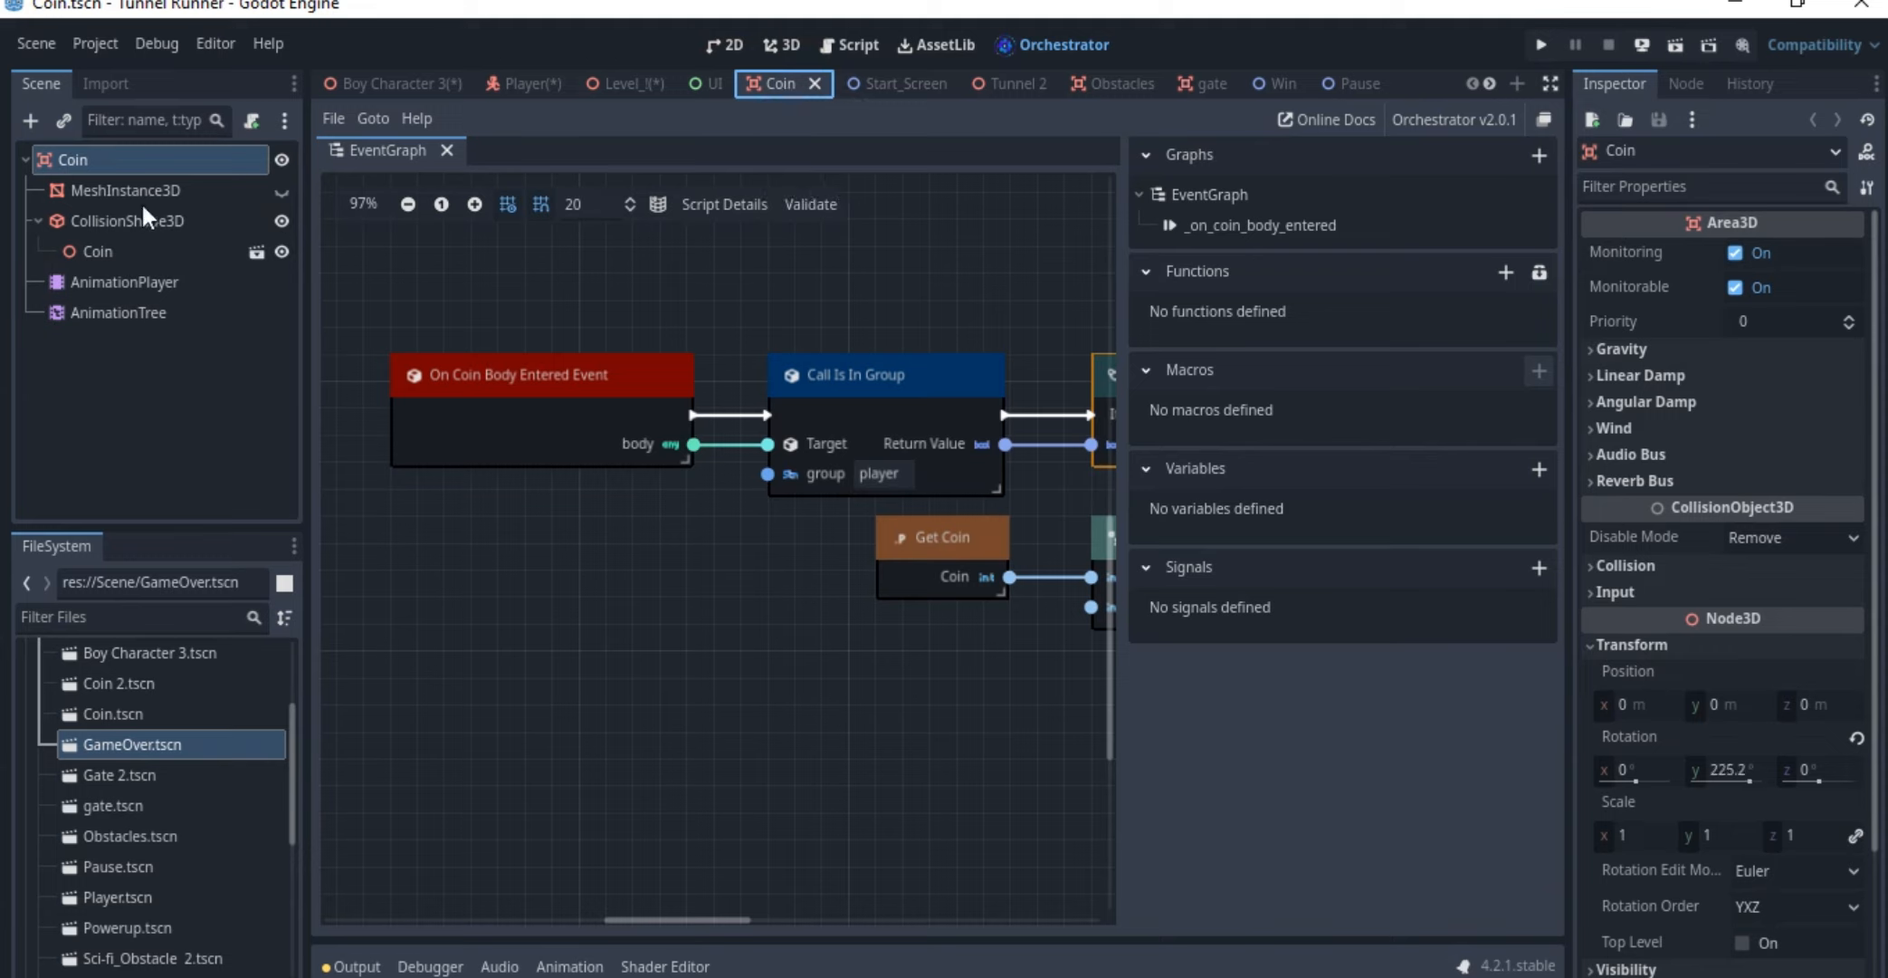
{"action": "left_click", "coordinate": [204, 250]}
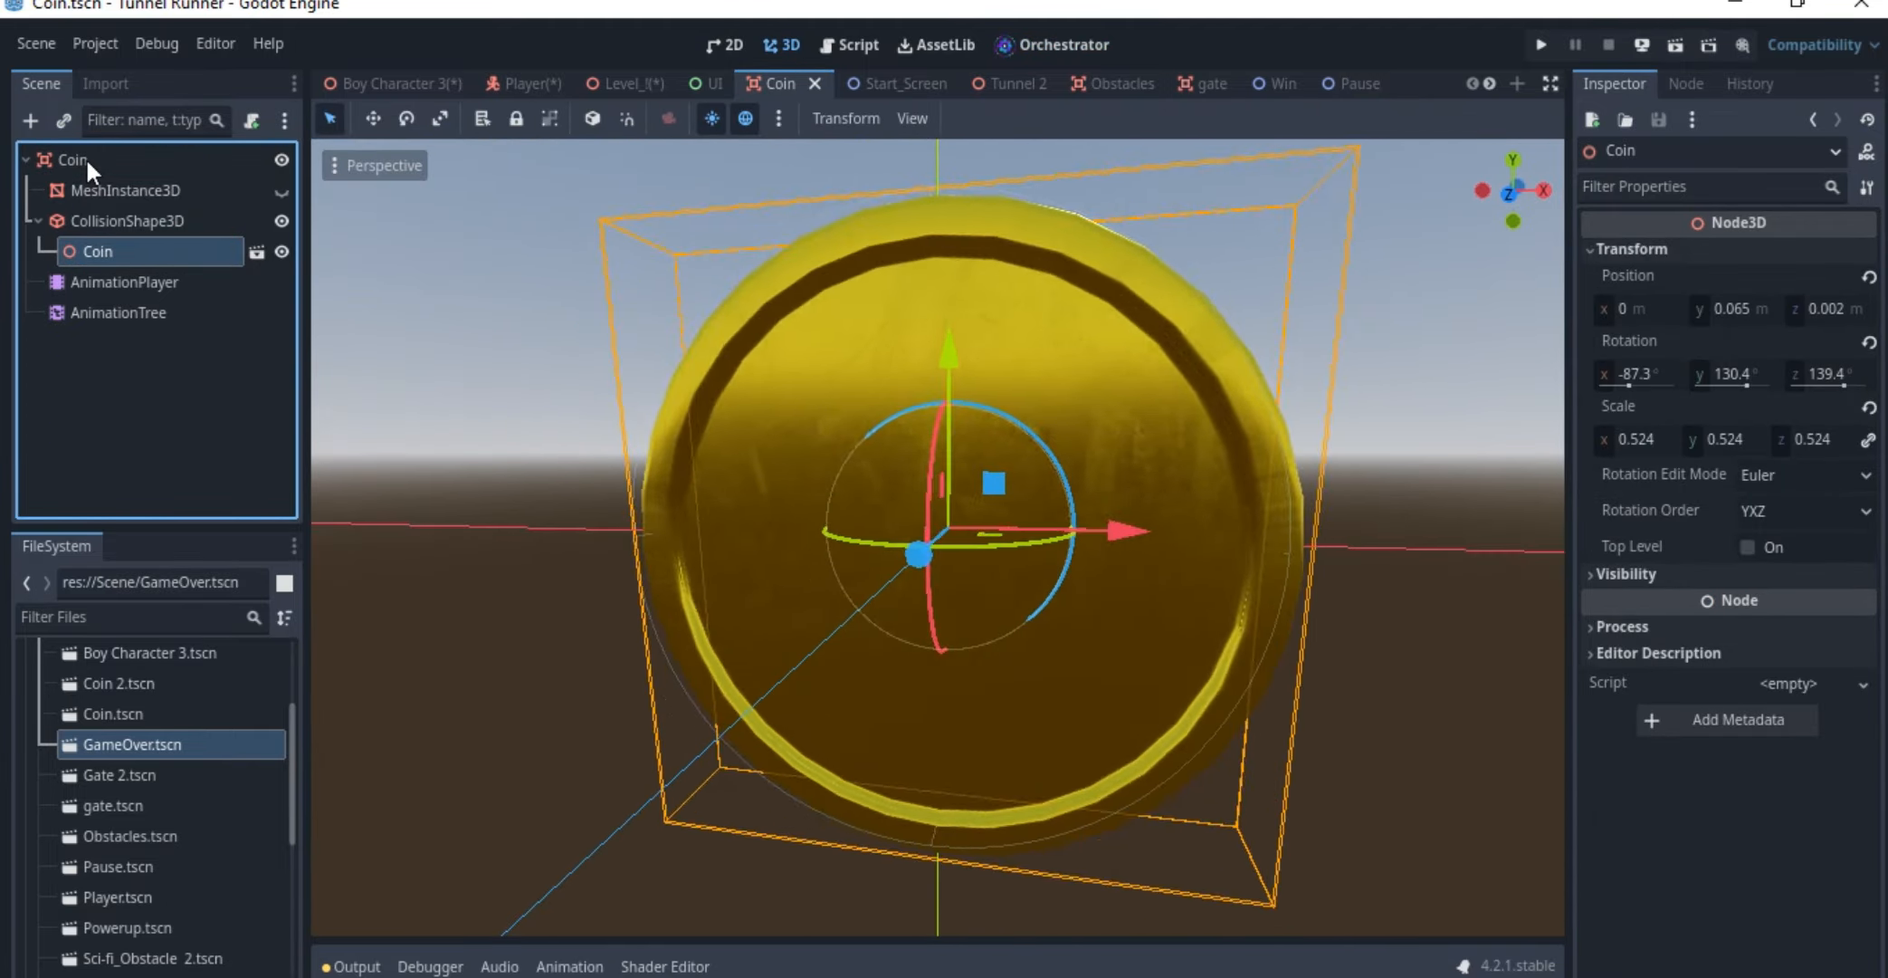
{"action": "left_click", "coordinate": [86, 158]}
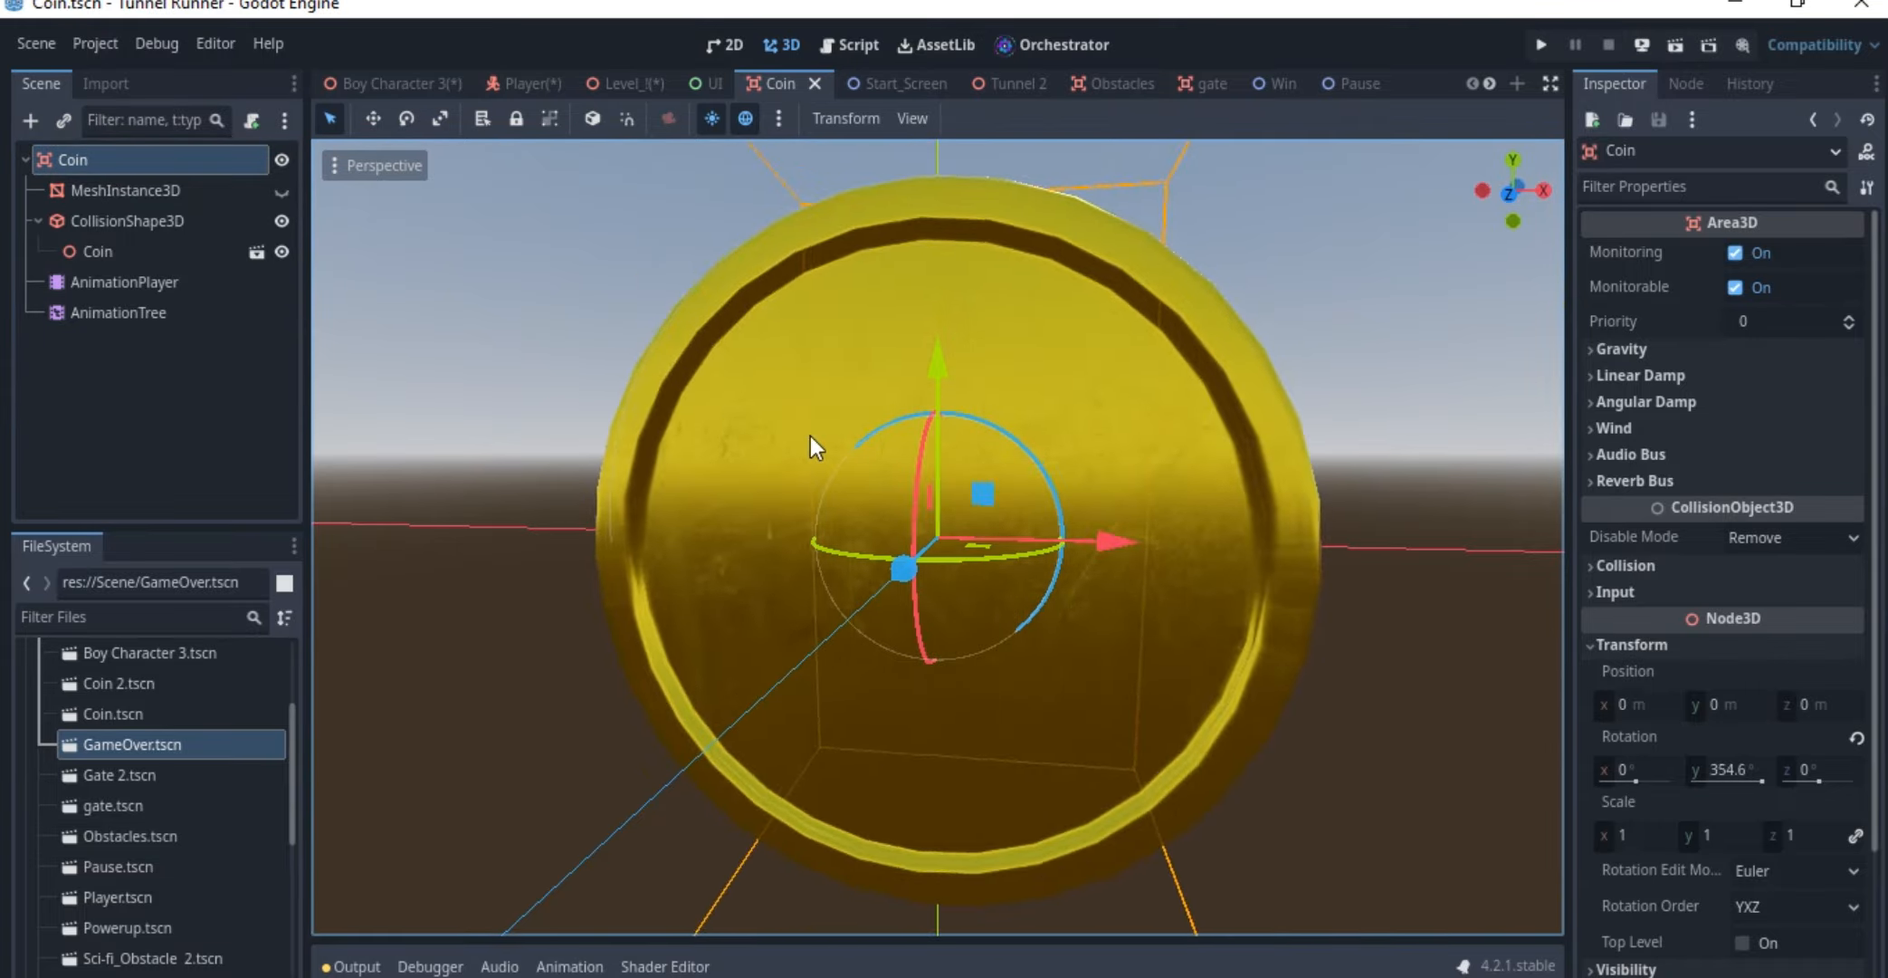
{"action": "scroll", "coordinate": [1005, 452], "scroll_direction": "down", "scroll_amount": 5}
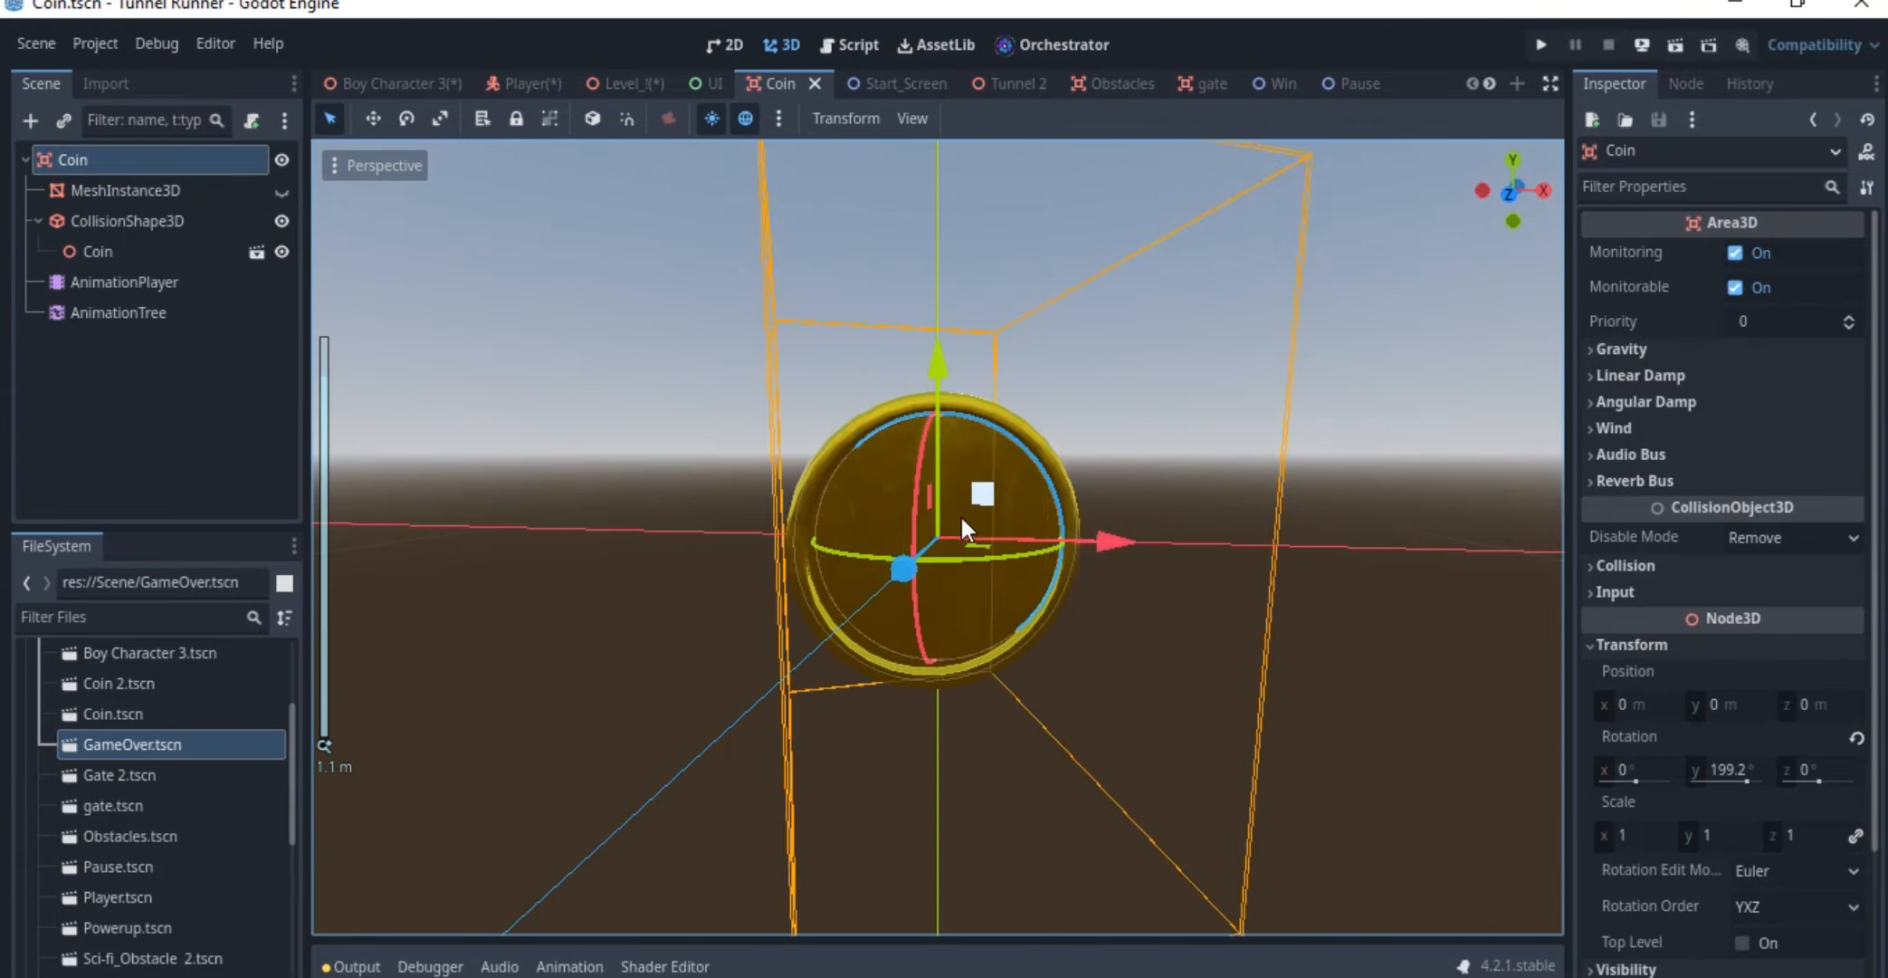
{"action": "middle_click_drag", "start_coordinate": [942, 476], "coordinate": [1014, 466]}
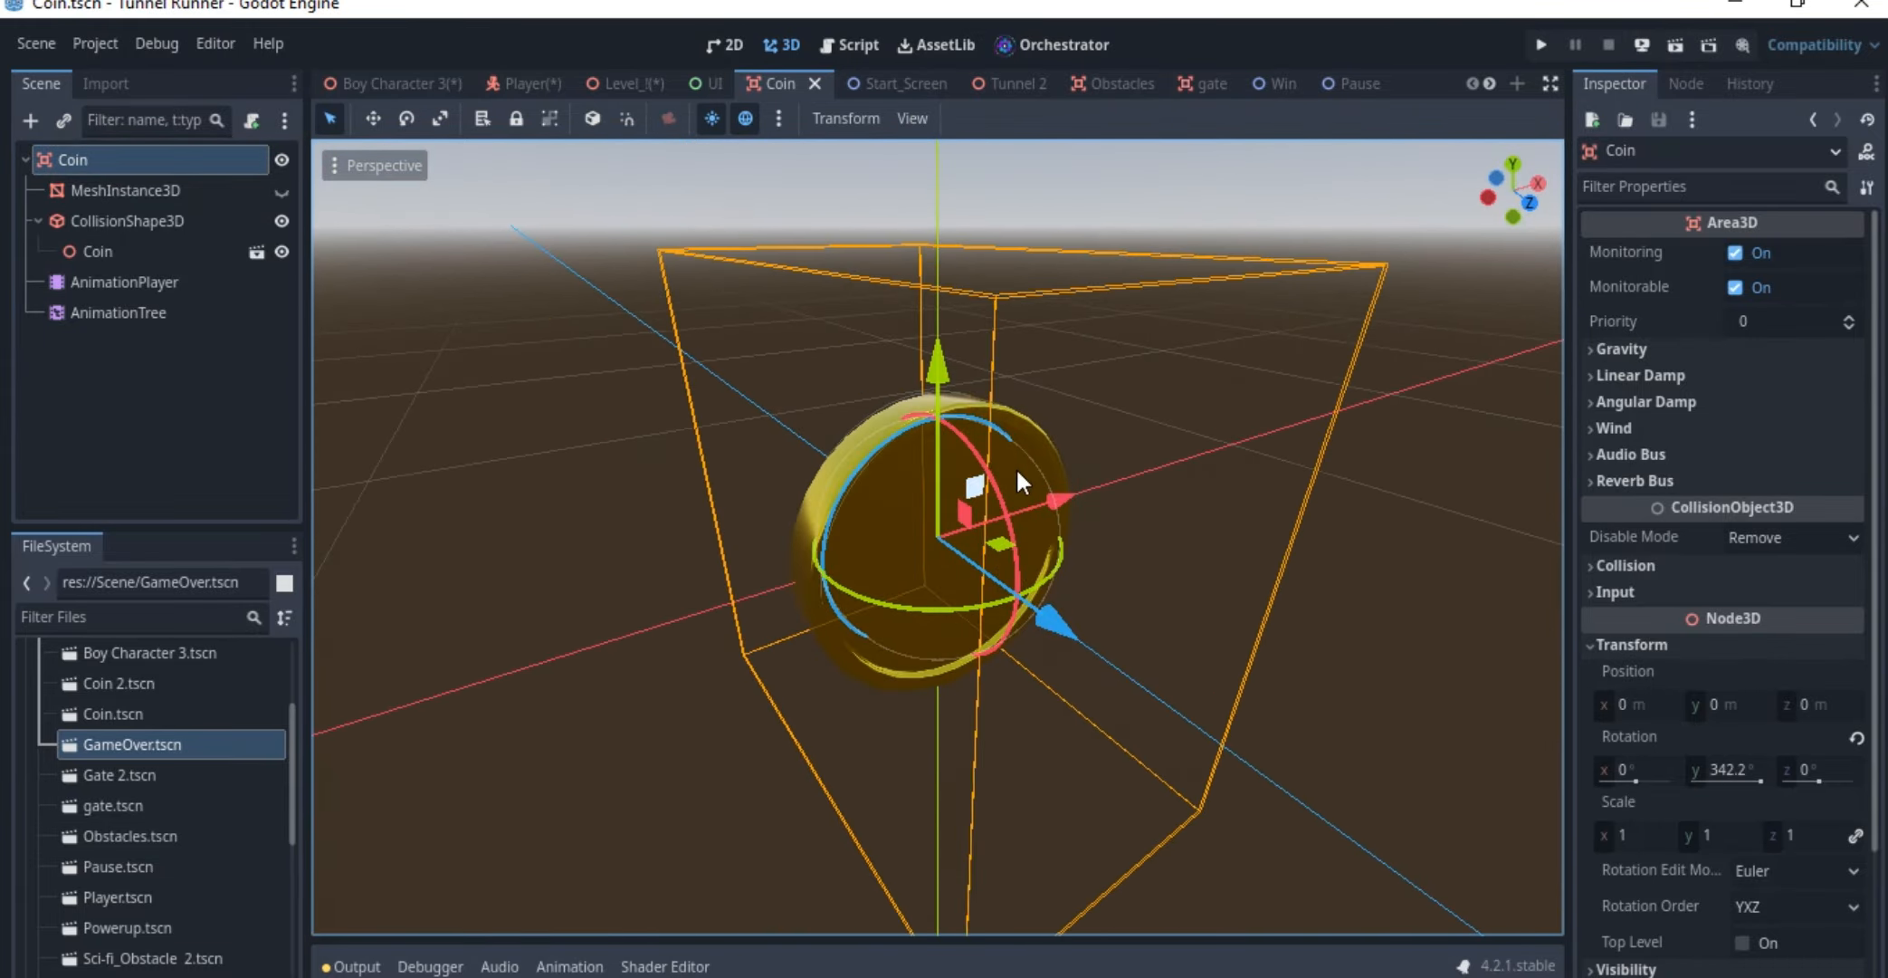
{"action": "left_click", "coordinate": [102, 250]}
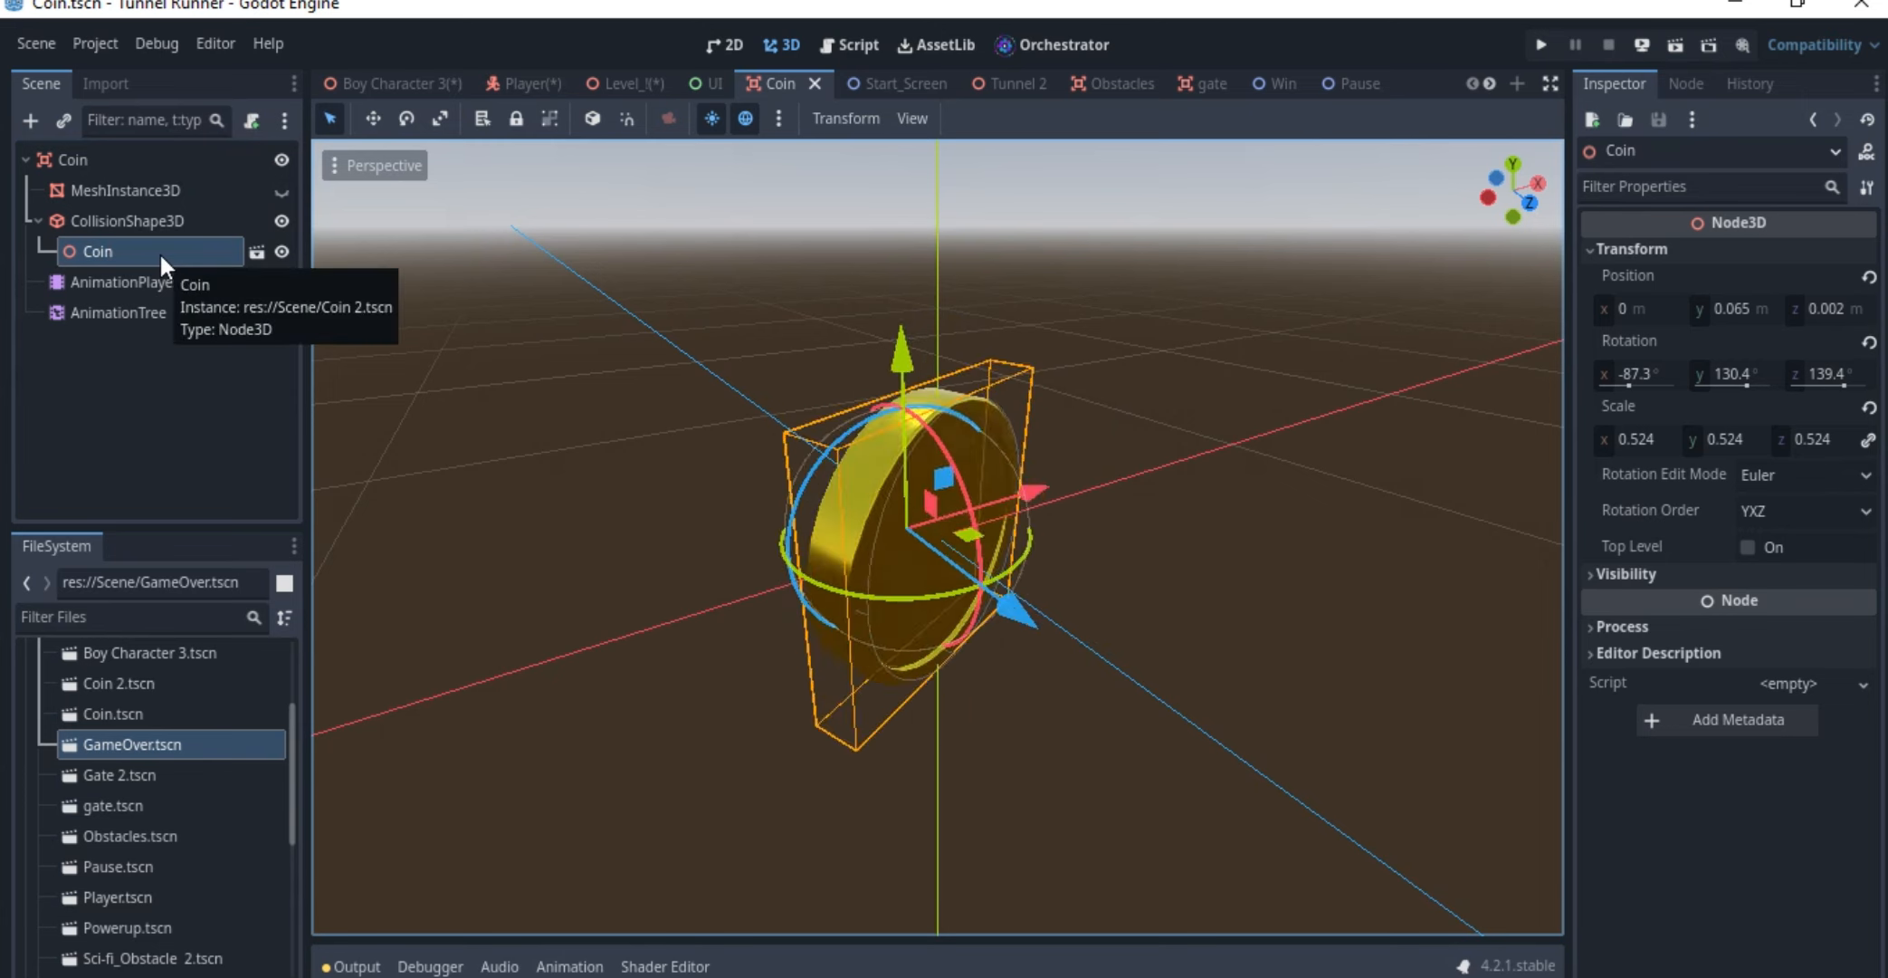
Open the nested coin's source scene, Coin 2, and examine its root node
{"action": "left_click", "coordinate": [258, 252]}
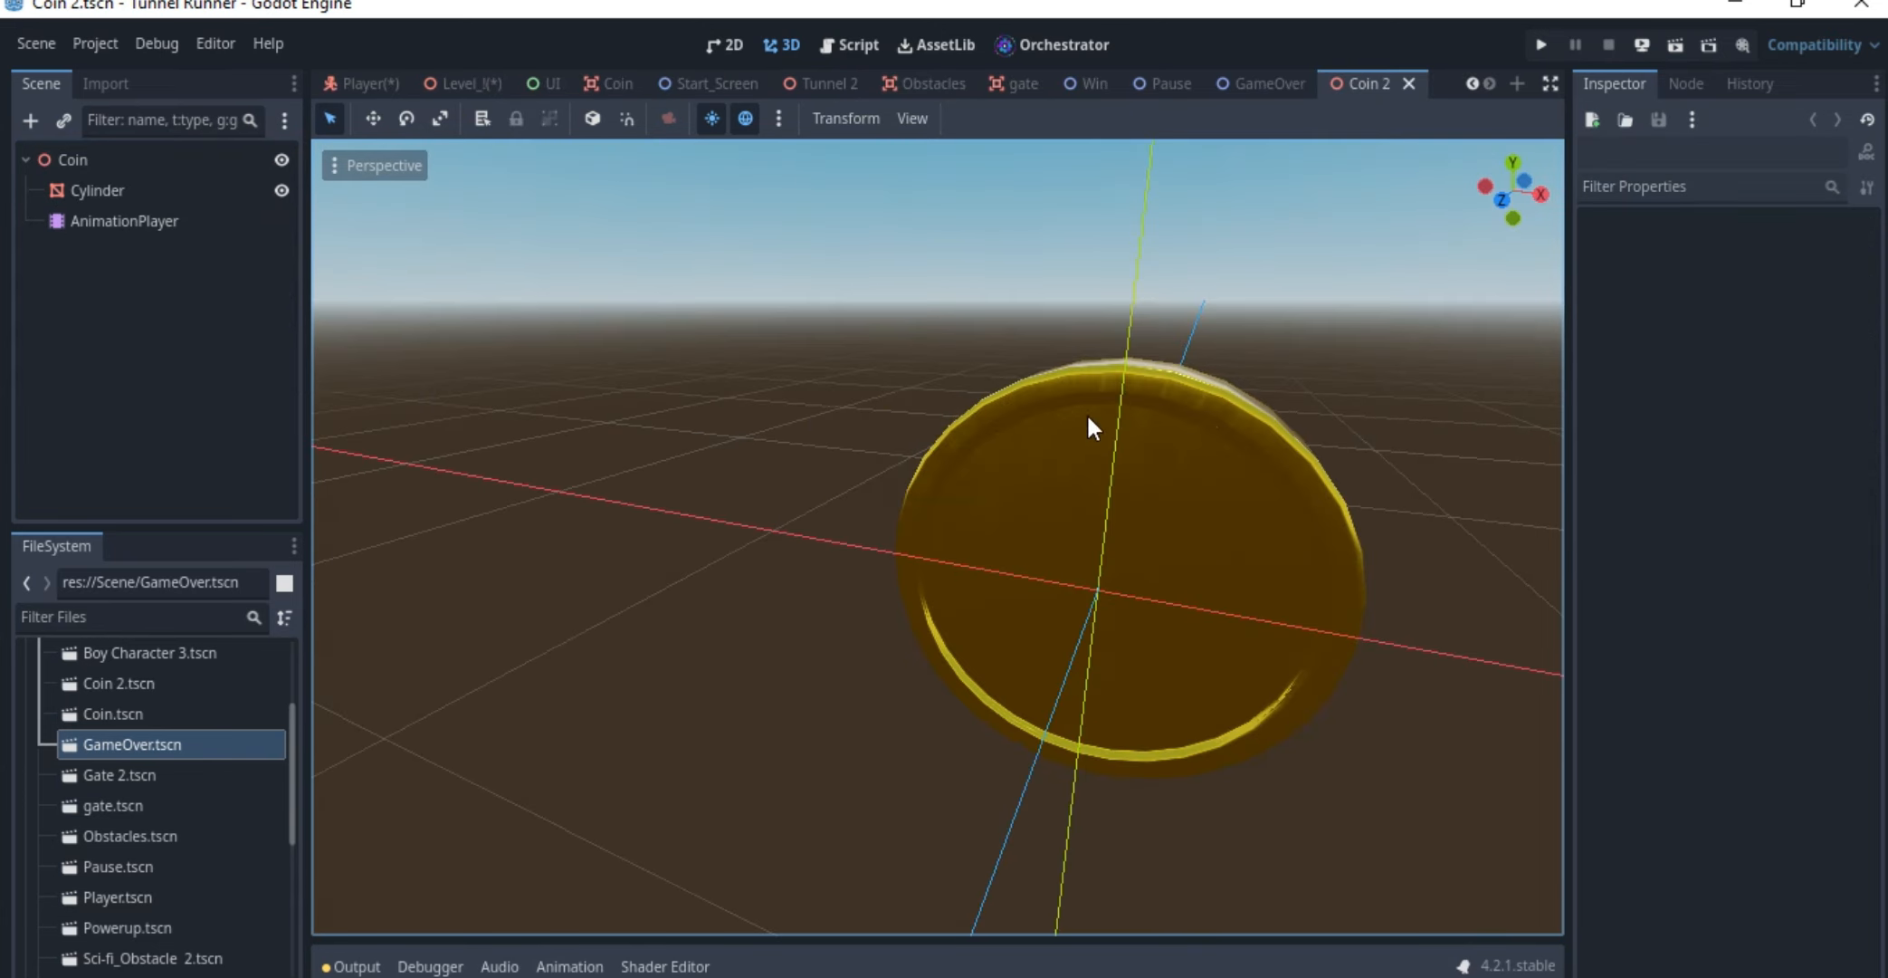
{"action": "scroll", "coordinate": [1086, 412], "scroll_direction": "down", "scroll_amount": 5}
{"action": "left_click", "coordinate": [101, 160]}
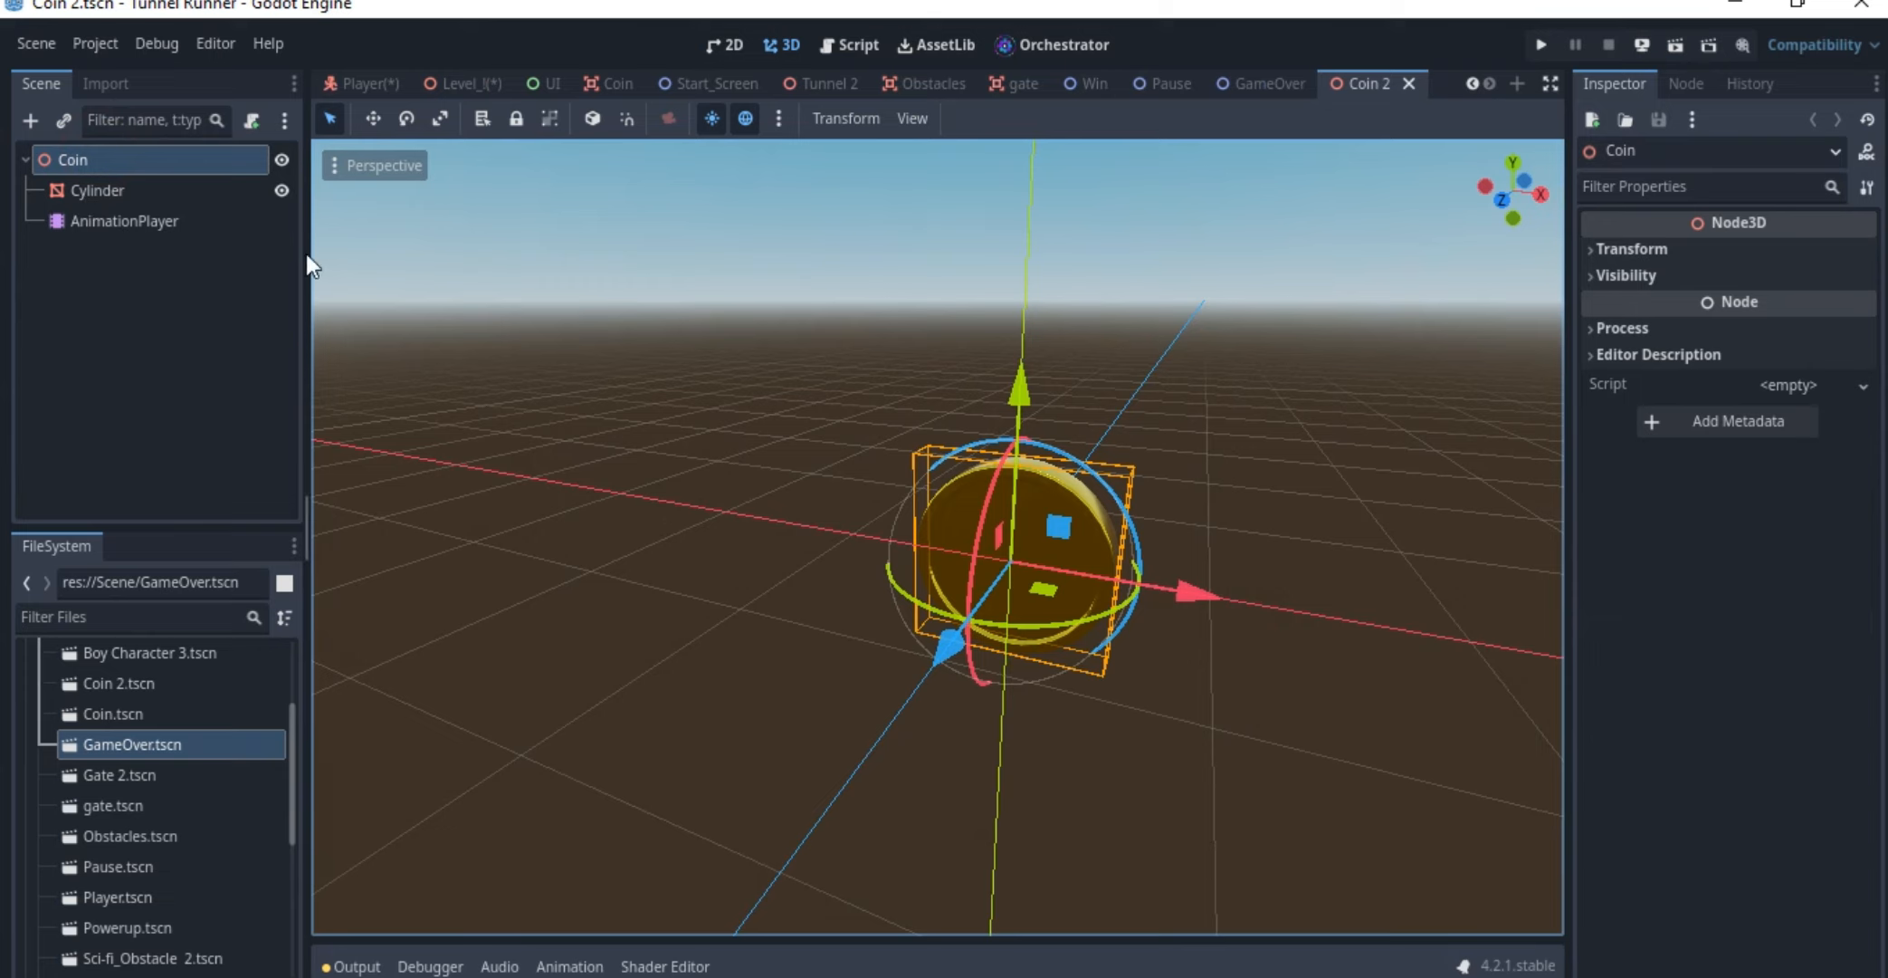
Return to the Coin scene and inspect its root, MeshInstance3D, CollisionShape3D and nested Coin nodes in turn
{"action": "mouse_move", "coordinate": [967, 91]}
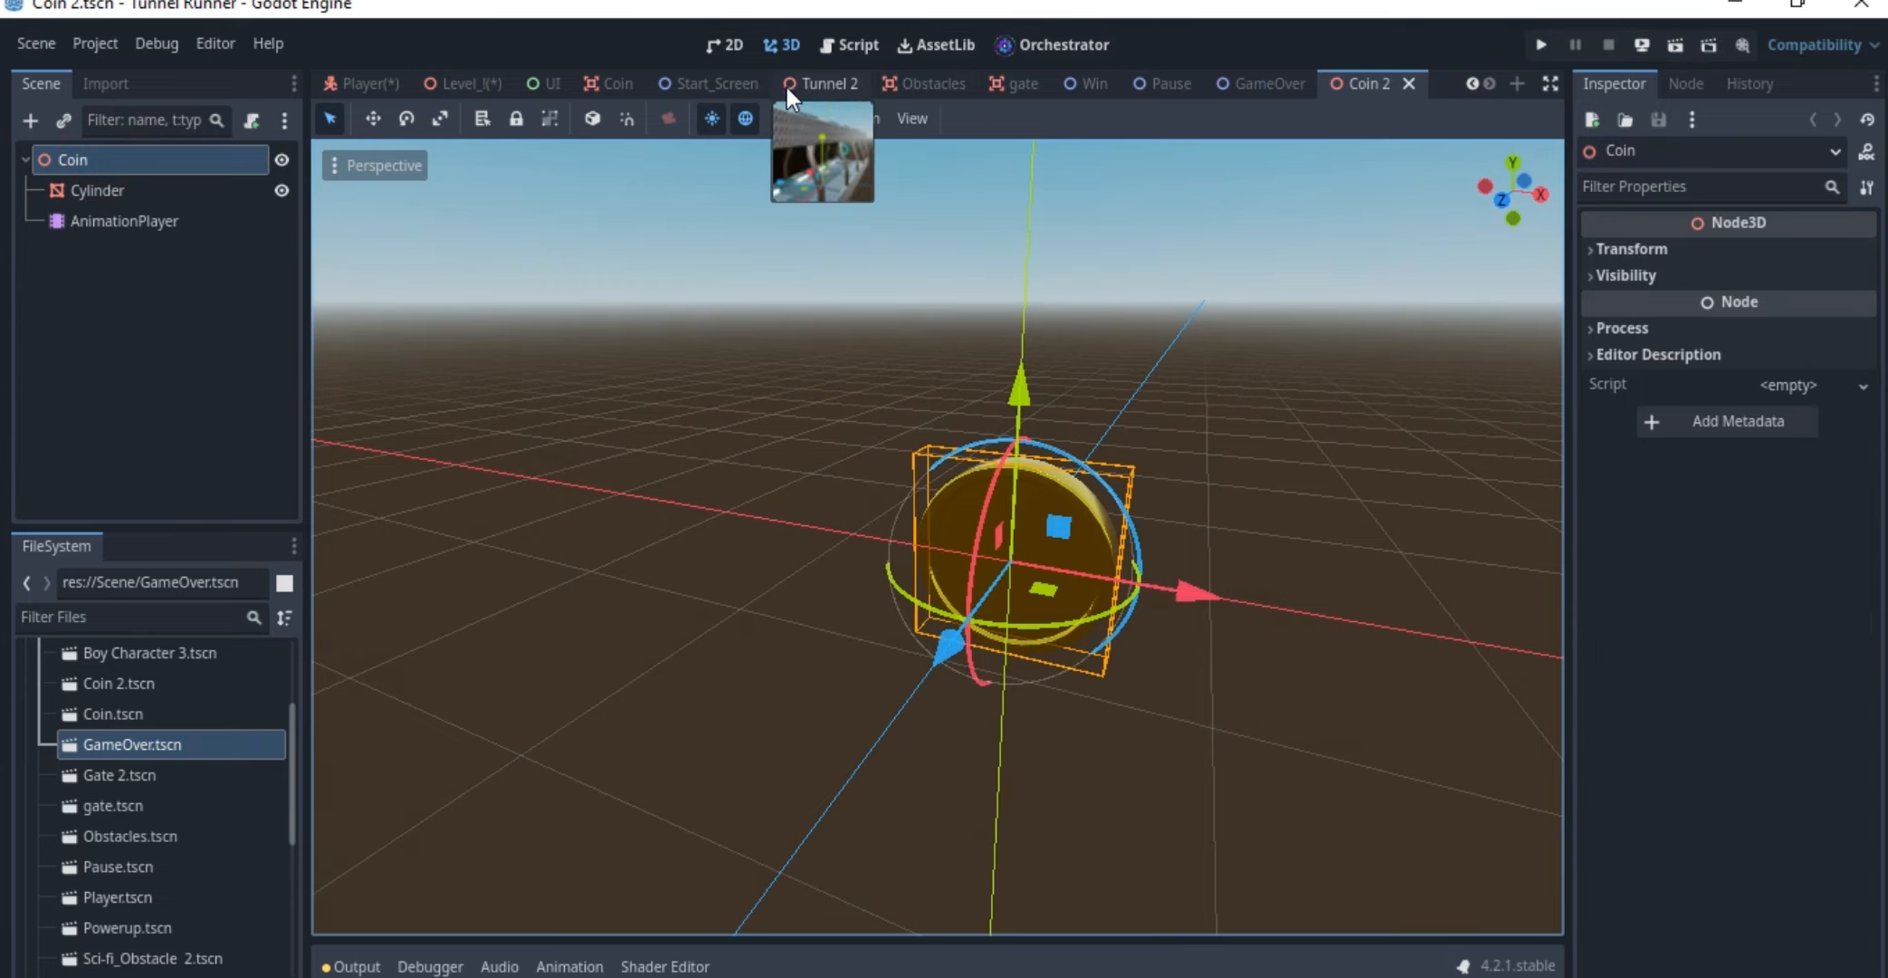
{"action": "mouse_move", "coordinate": [780, 92]}
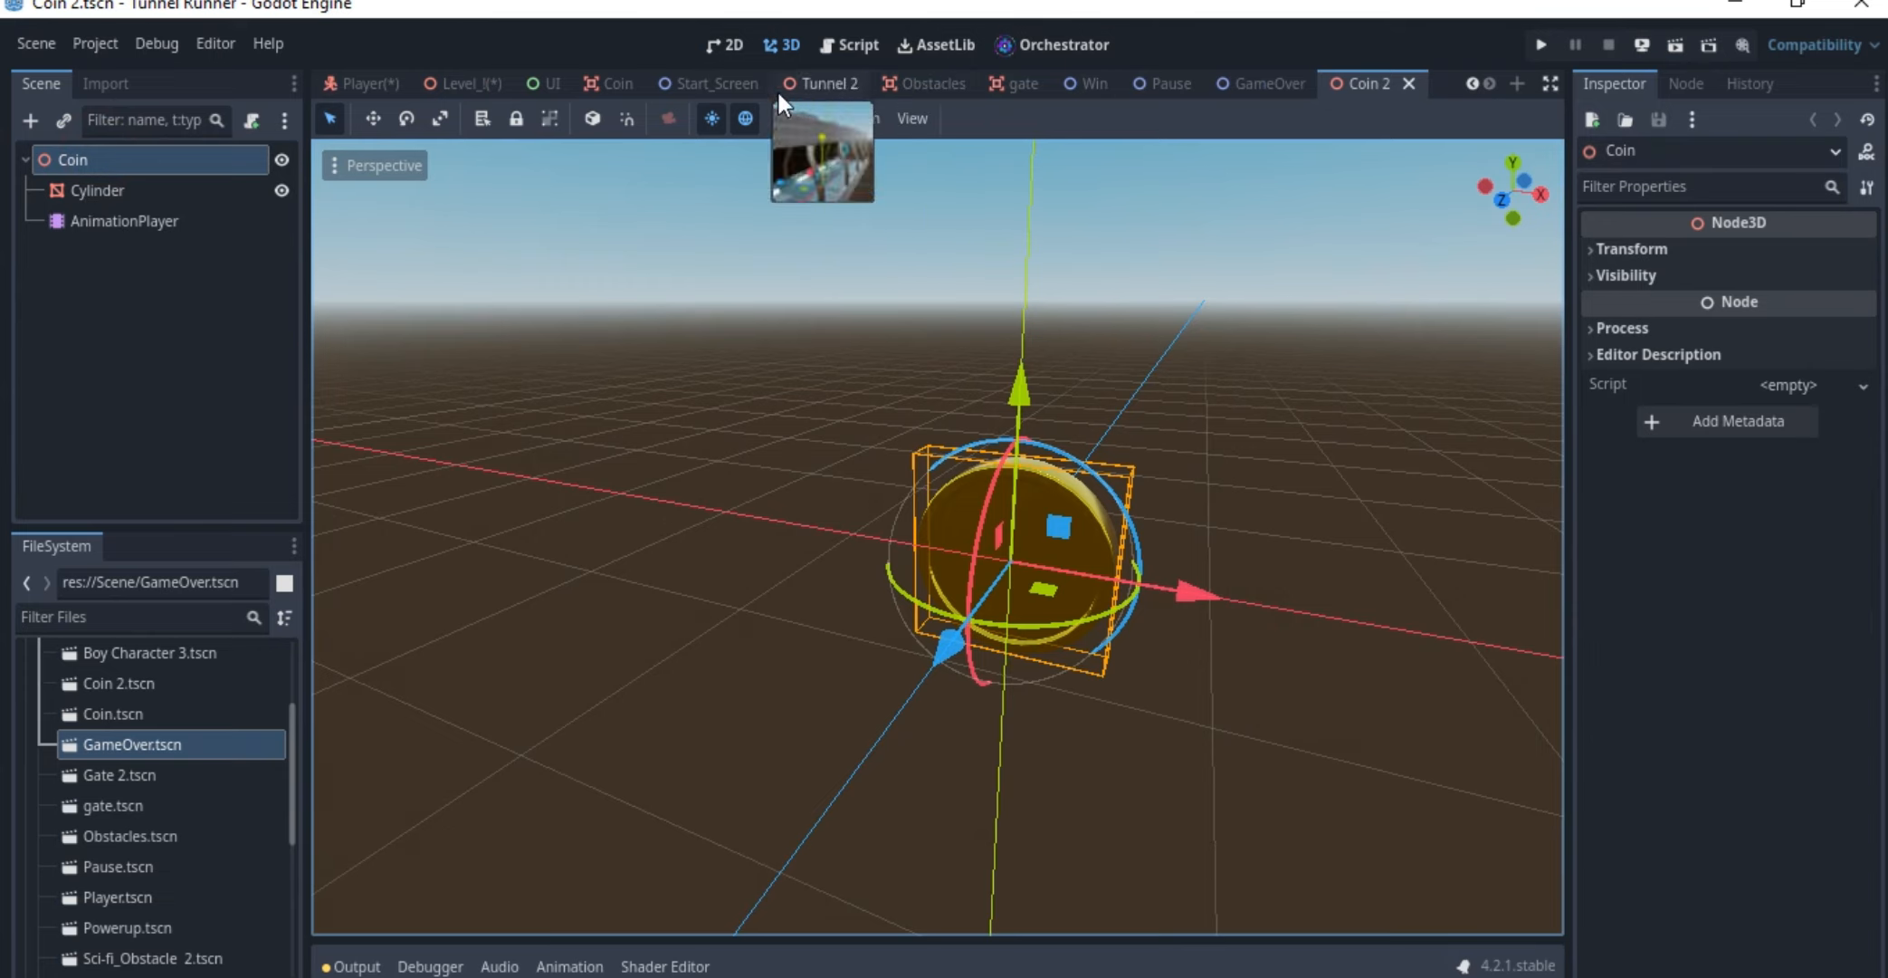
{"action": "left_click", "coordinate": [602, 74]}
{"action": "left_click", "coordinate": [105, 160]}
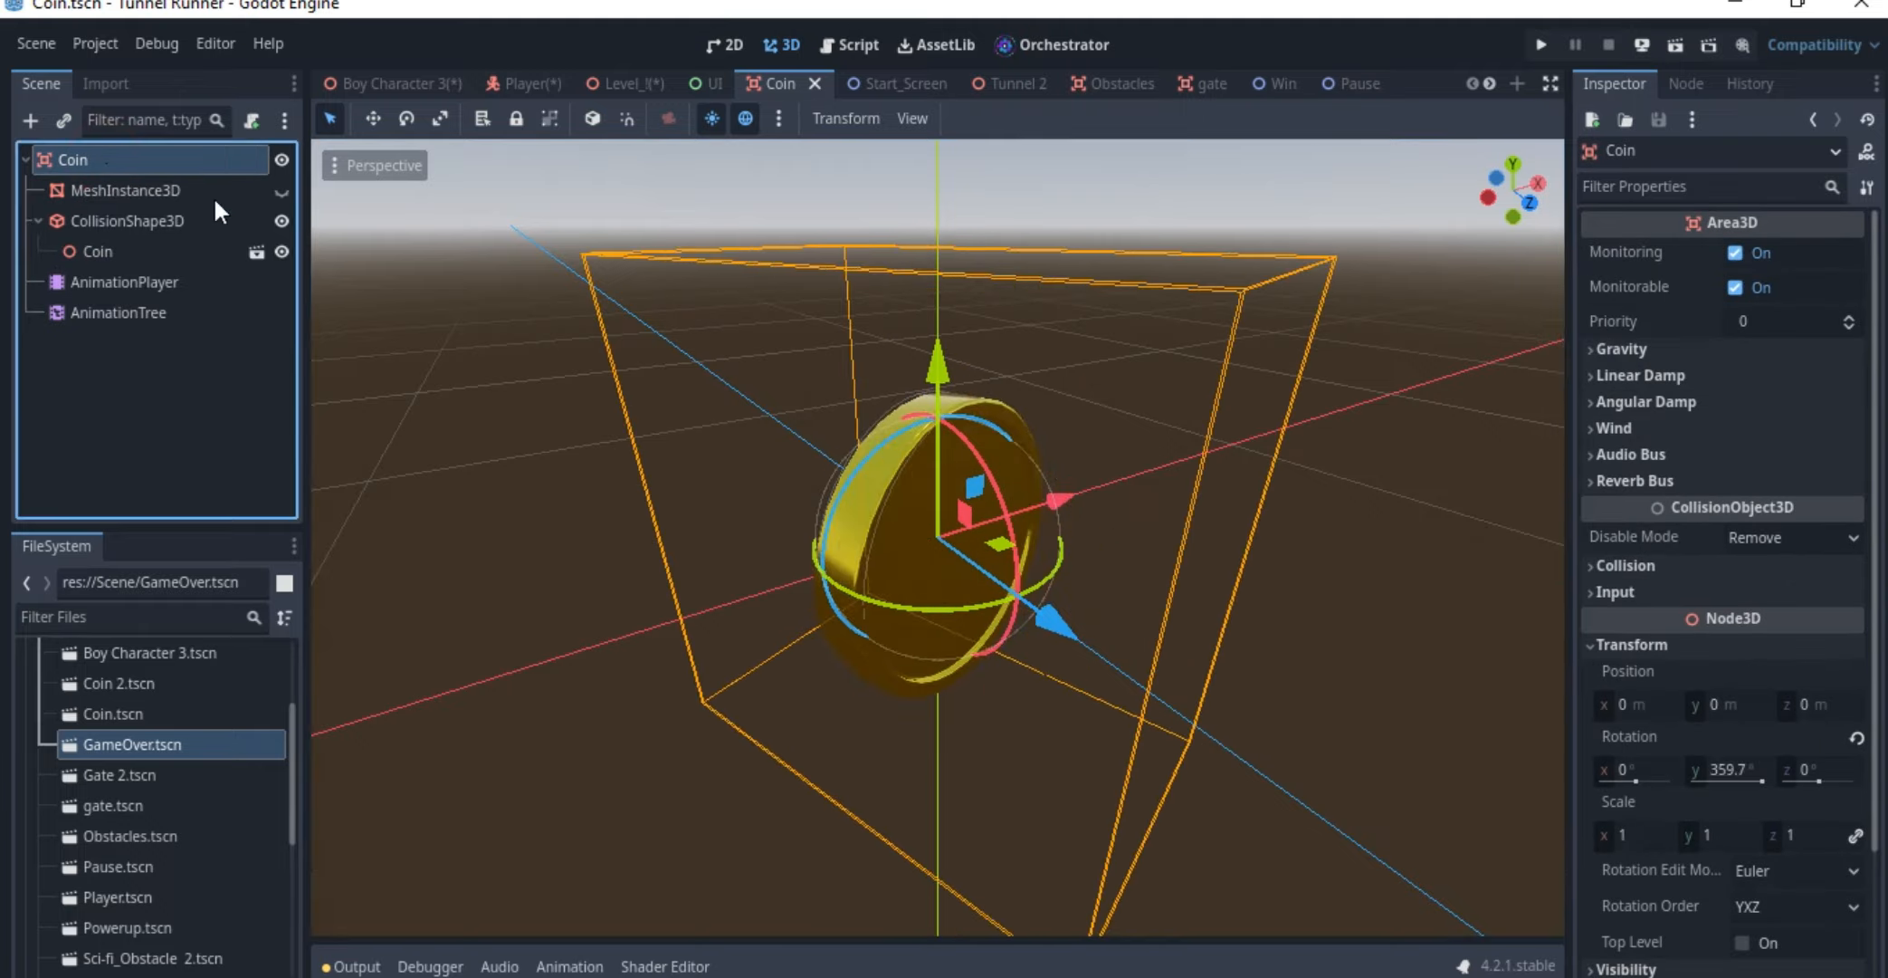
{"action": "left_click", "coordinate": [145, 190]}
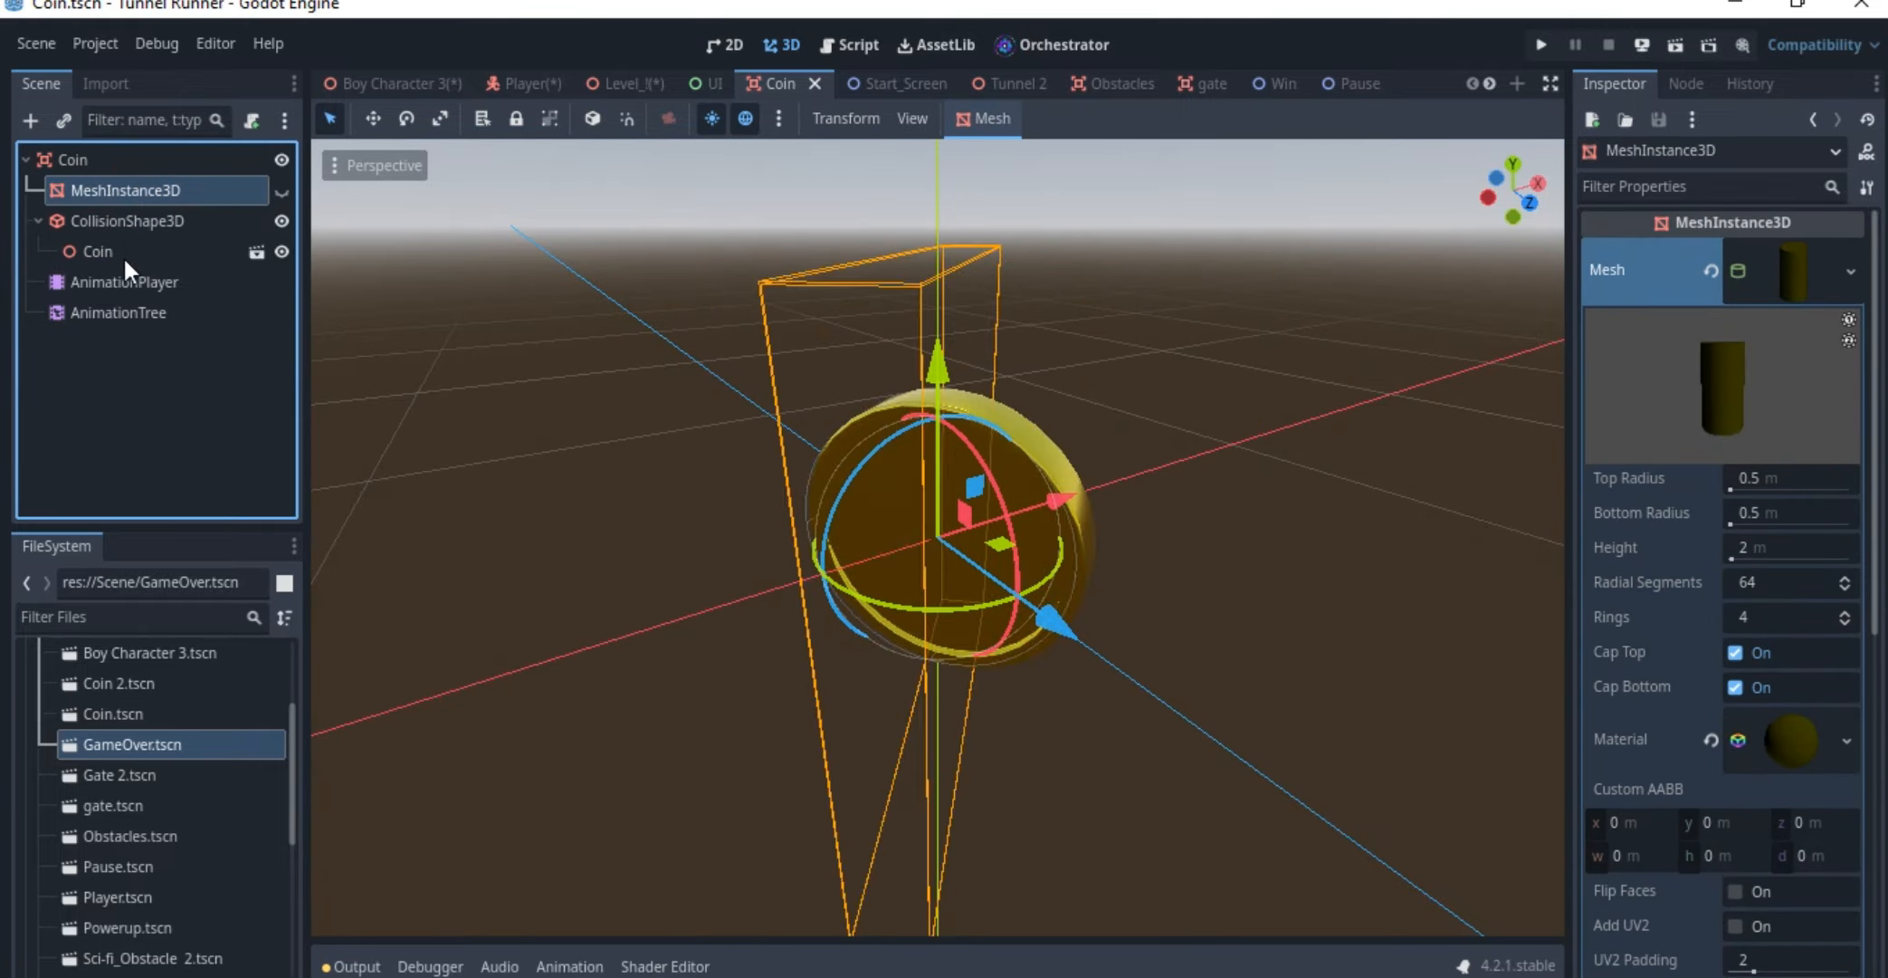
{"action": "left_click", "coordinate": [122, 217]}
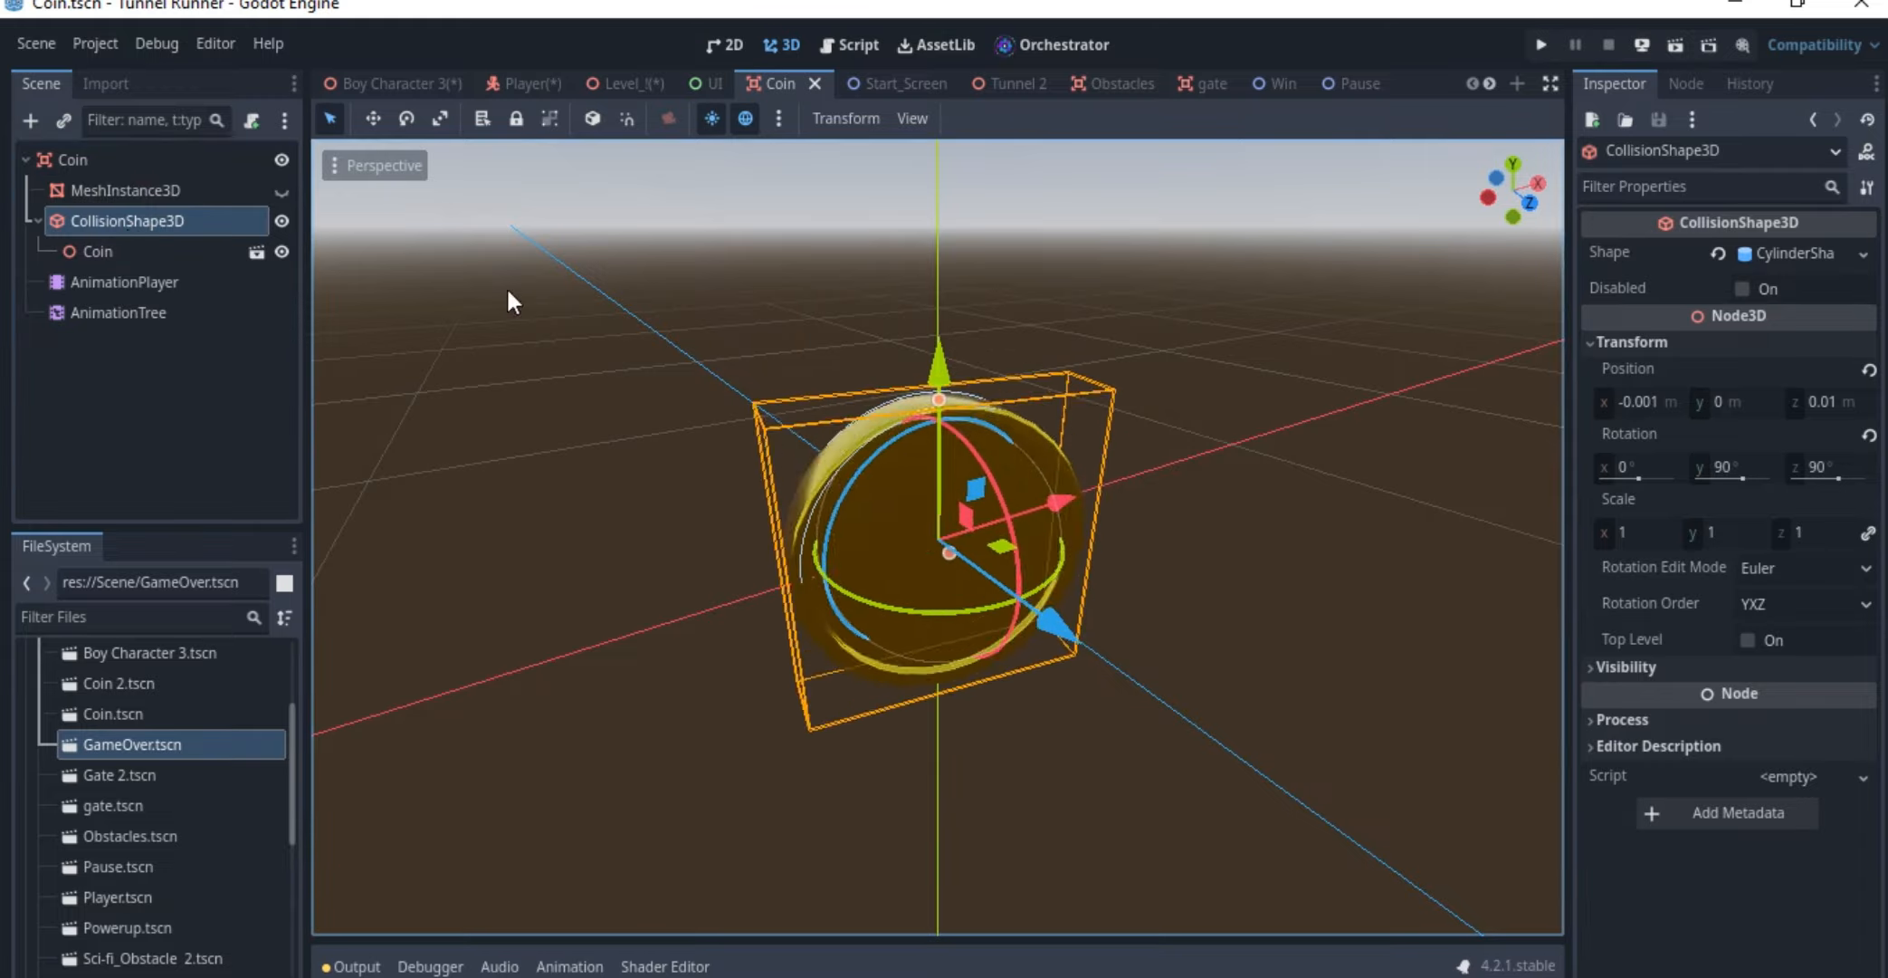
{"action": "left_click", "coordinate": [125, 250]}
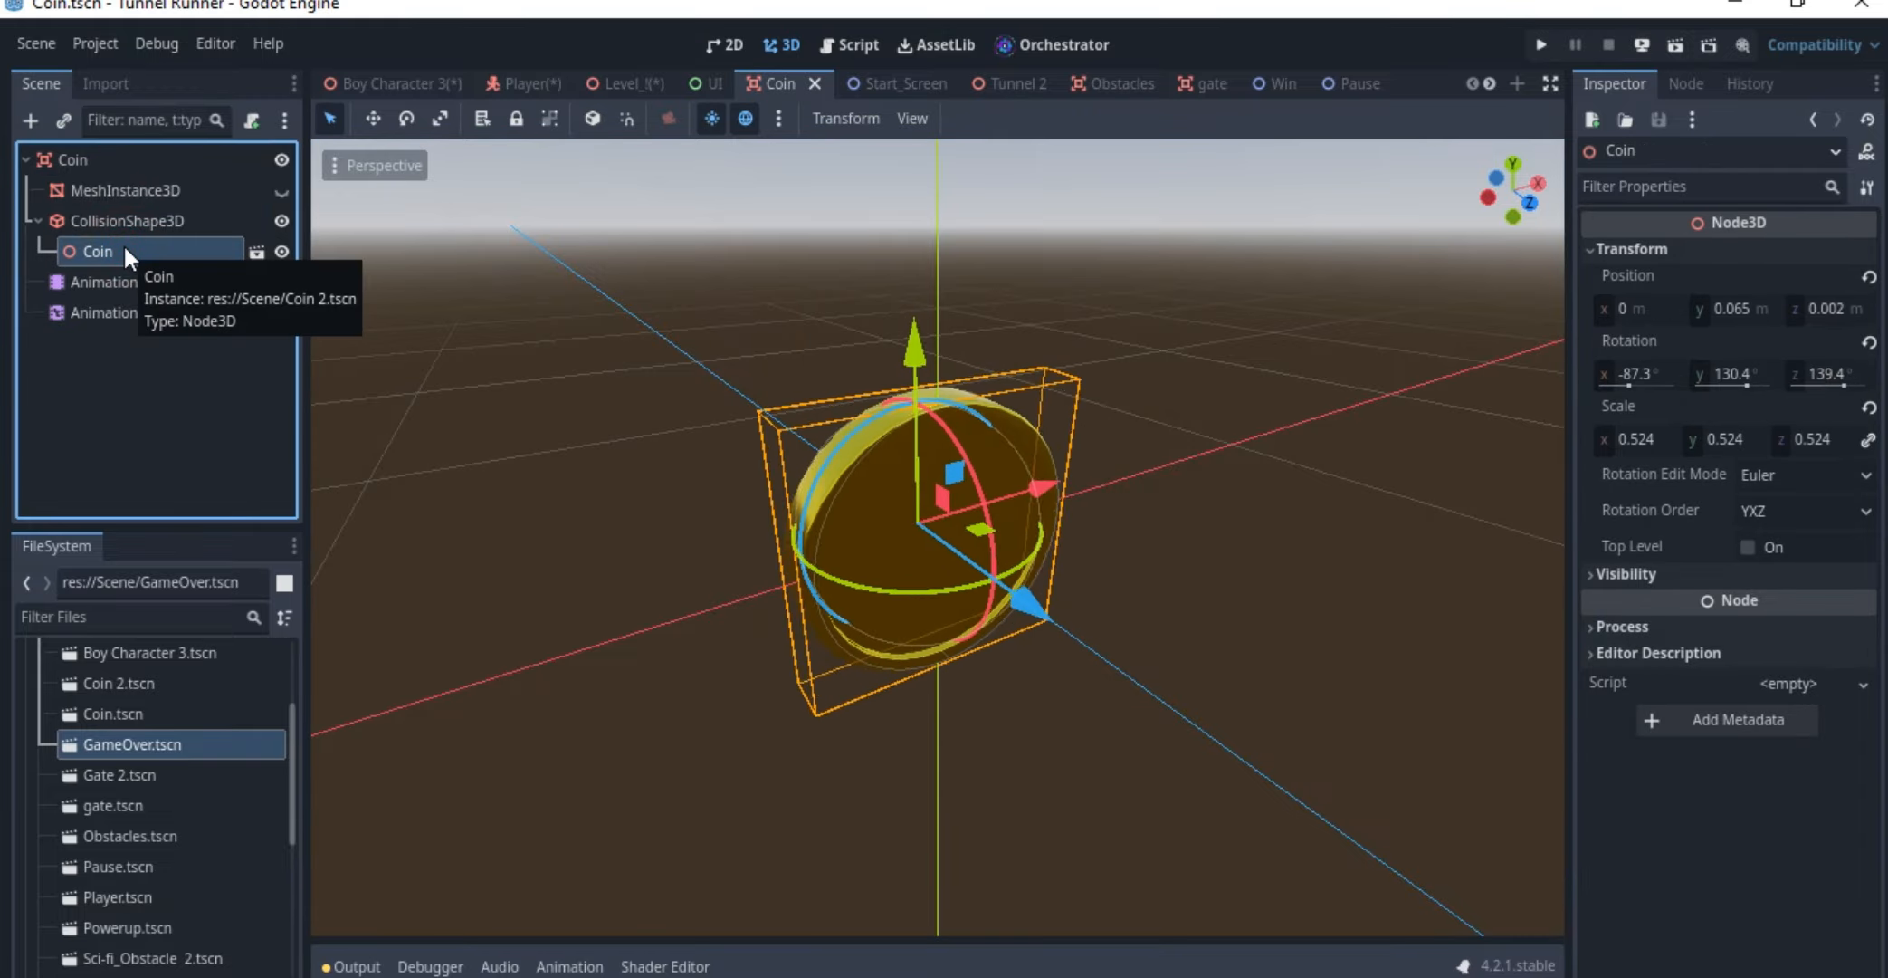
Hide the nested Coin model to examine the collision shape from another angle, and show the model again
{"action": "left_click", "coordinate": [284, 251]}
{"action": "middle_click_drag", "start_coordinate": [1081, 510], "coordinate": [1037, 478]}
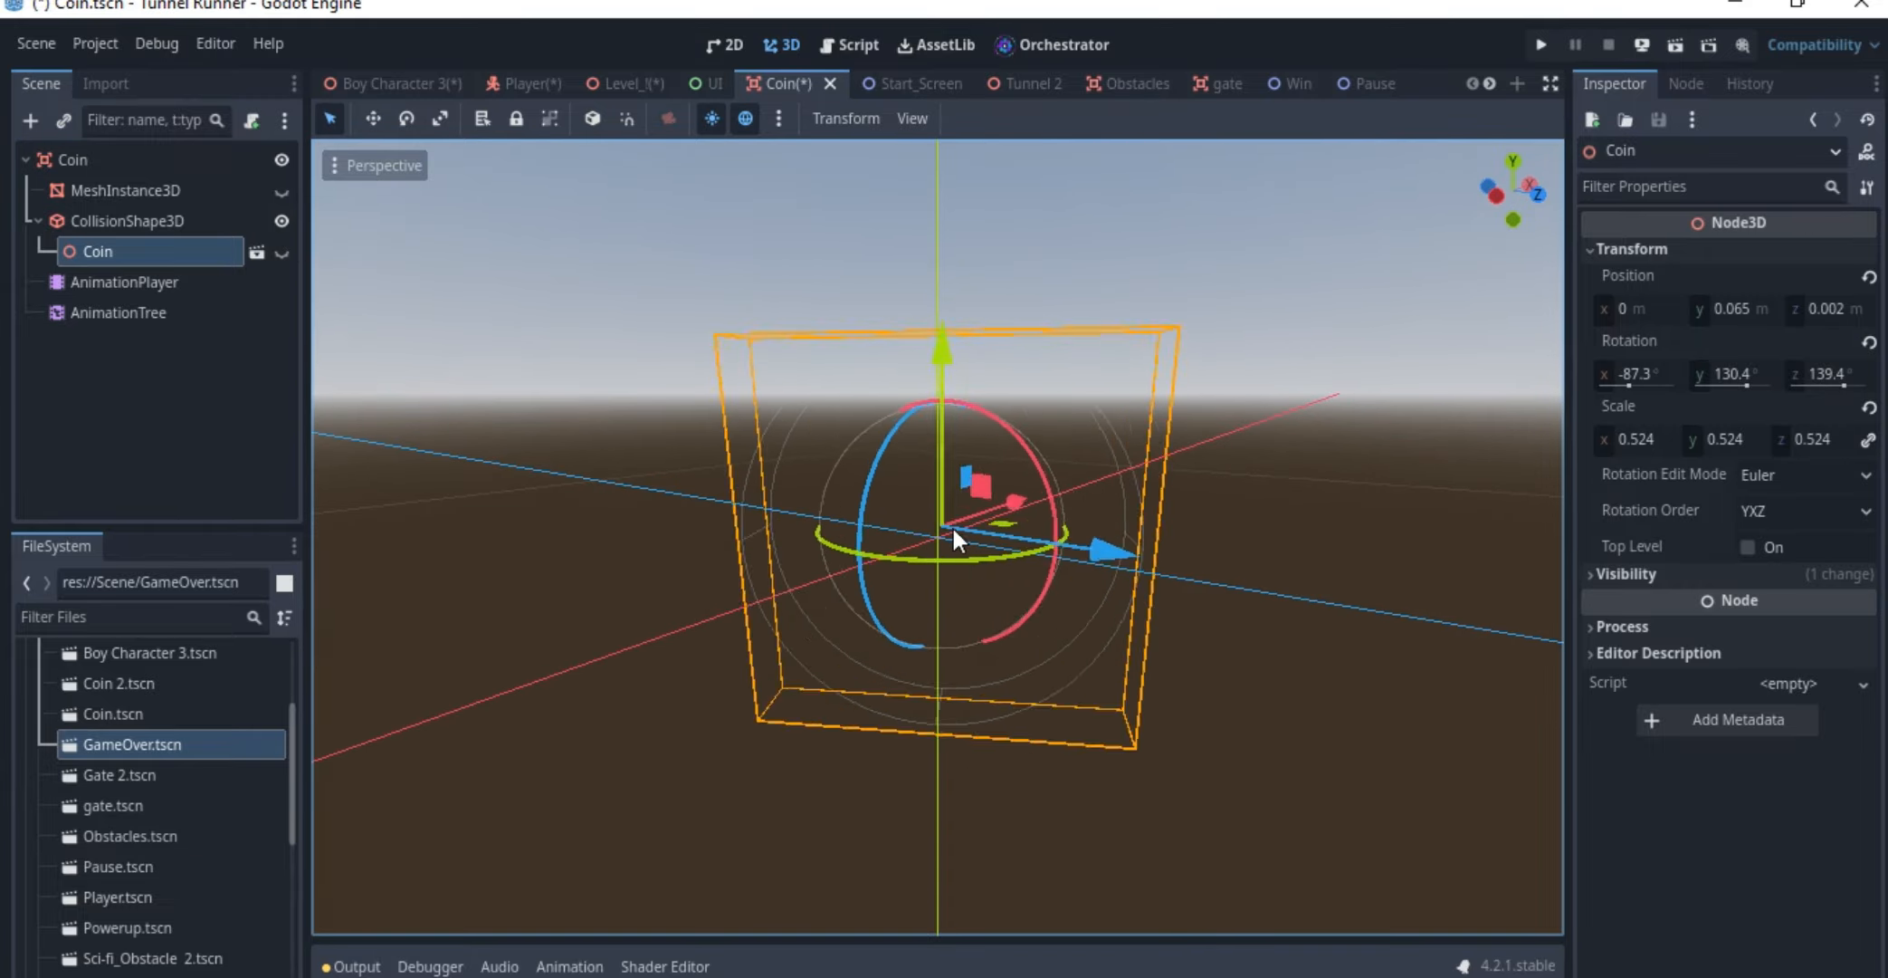
{"action": "left_click", "coordinate": [283, 252]}
Examine the AnimationPlayer's rotation tracks in an enlarged animation timeline
{"action": "left_click", "coordinate": [137, 282]}
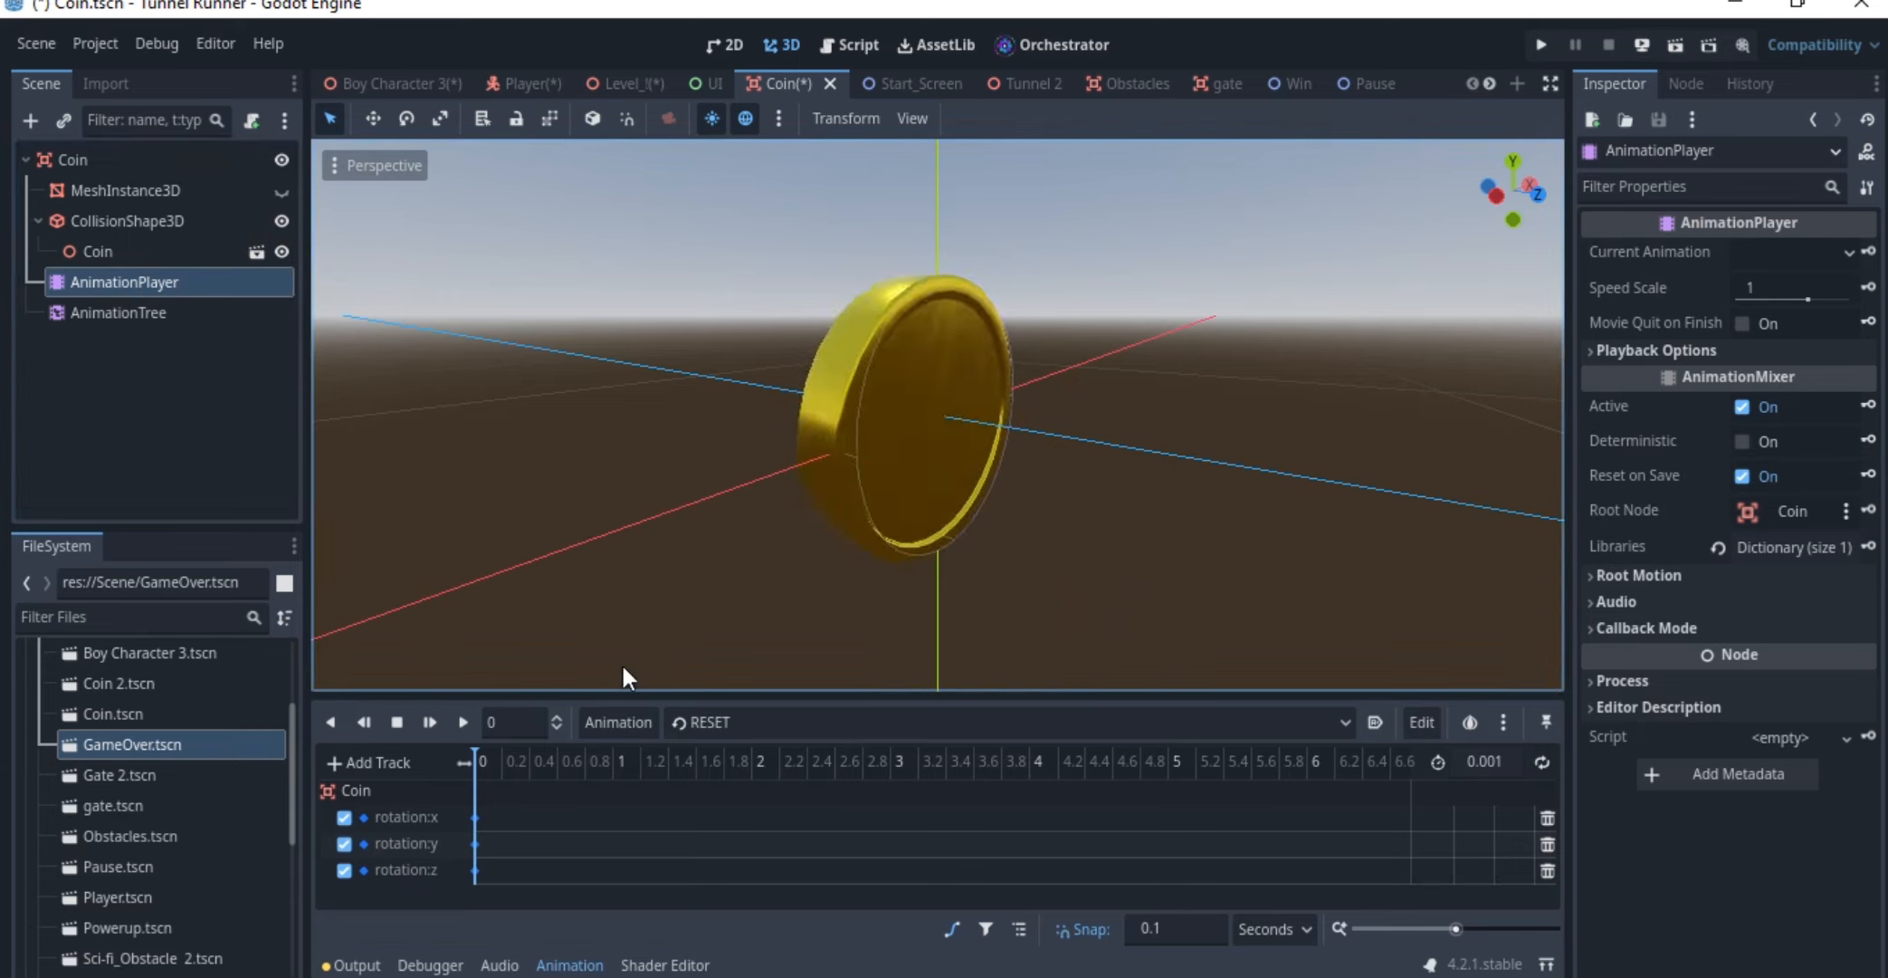
{"action": "left_click_drag", "start_coordinate": [643, 693], "coordinate": [632, 595]}
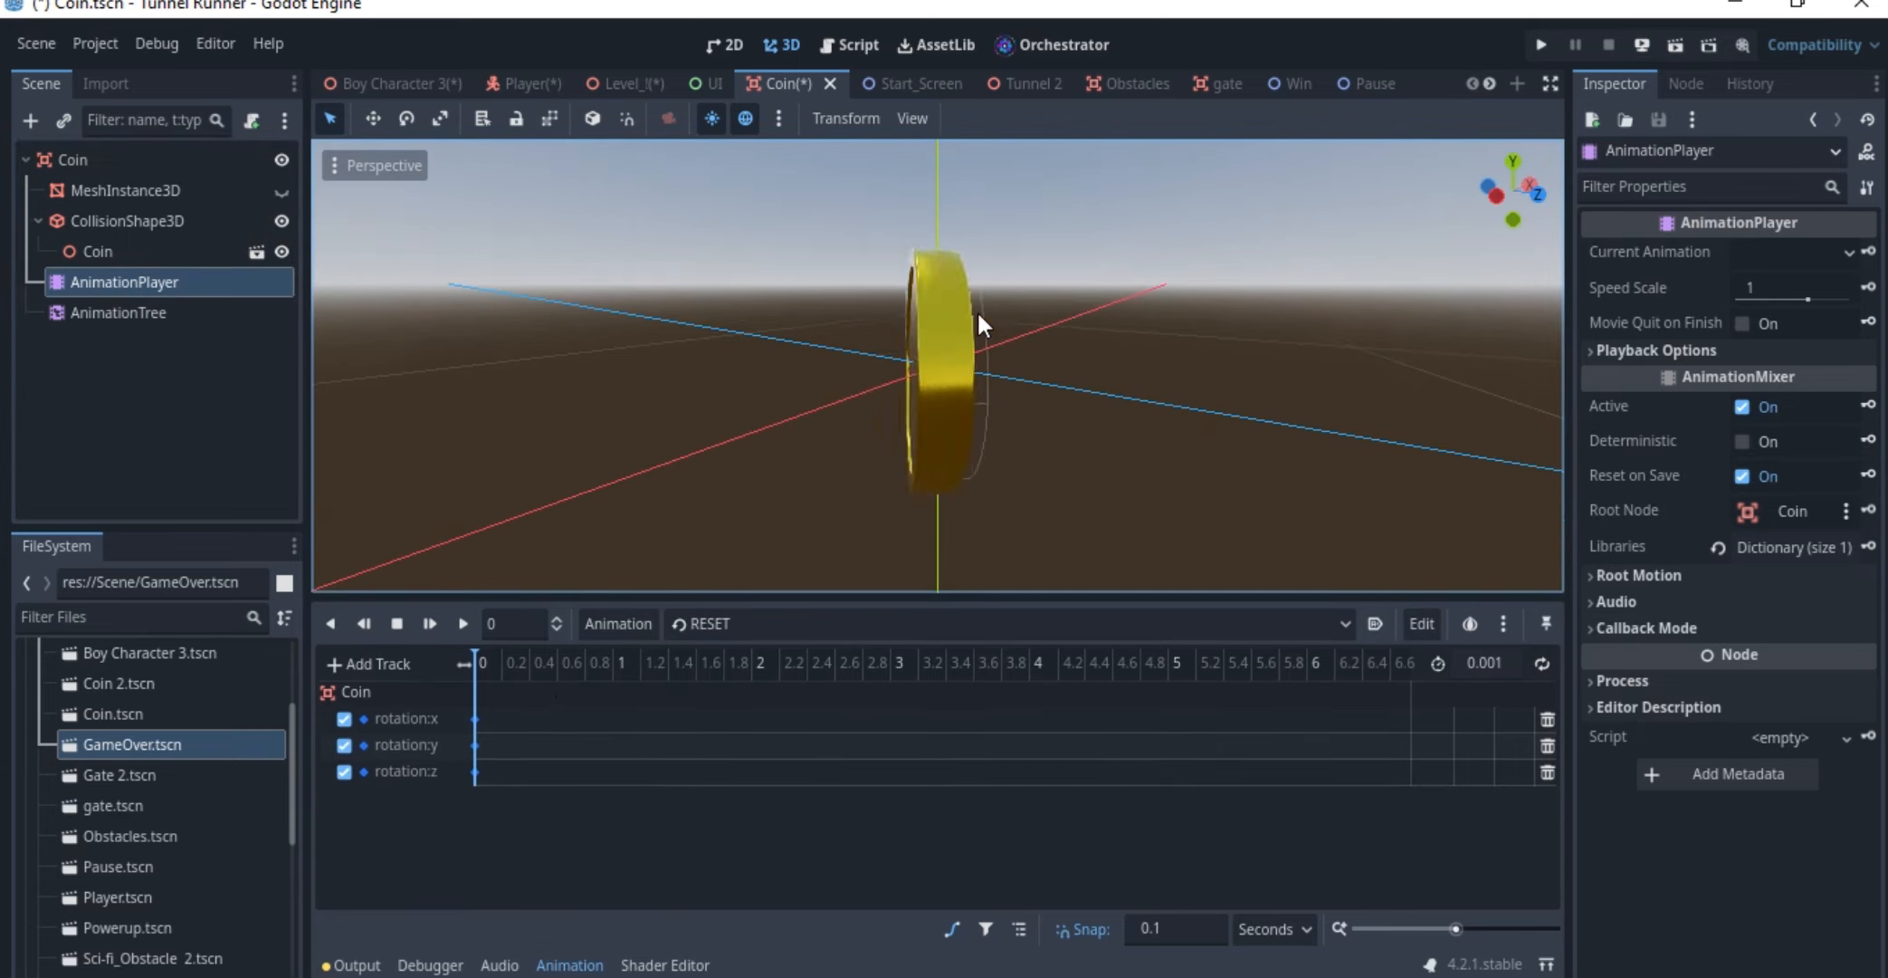
Open the AnimationTree graph, shift its Animation and TimeScale nodes away from the Output node, and inspect the Output node
{"action": "left_click", "coordinate": [161, 309]}
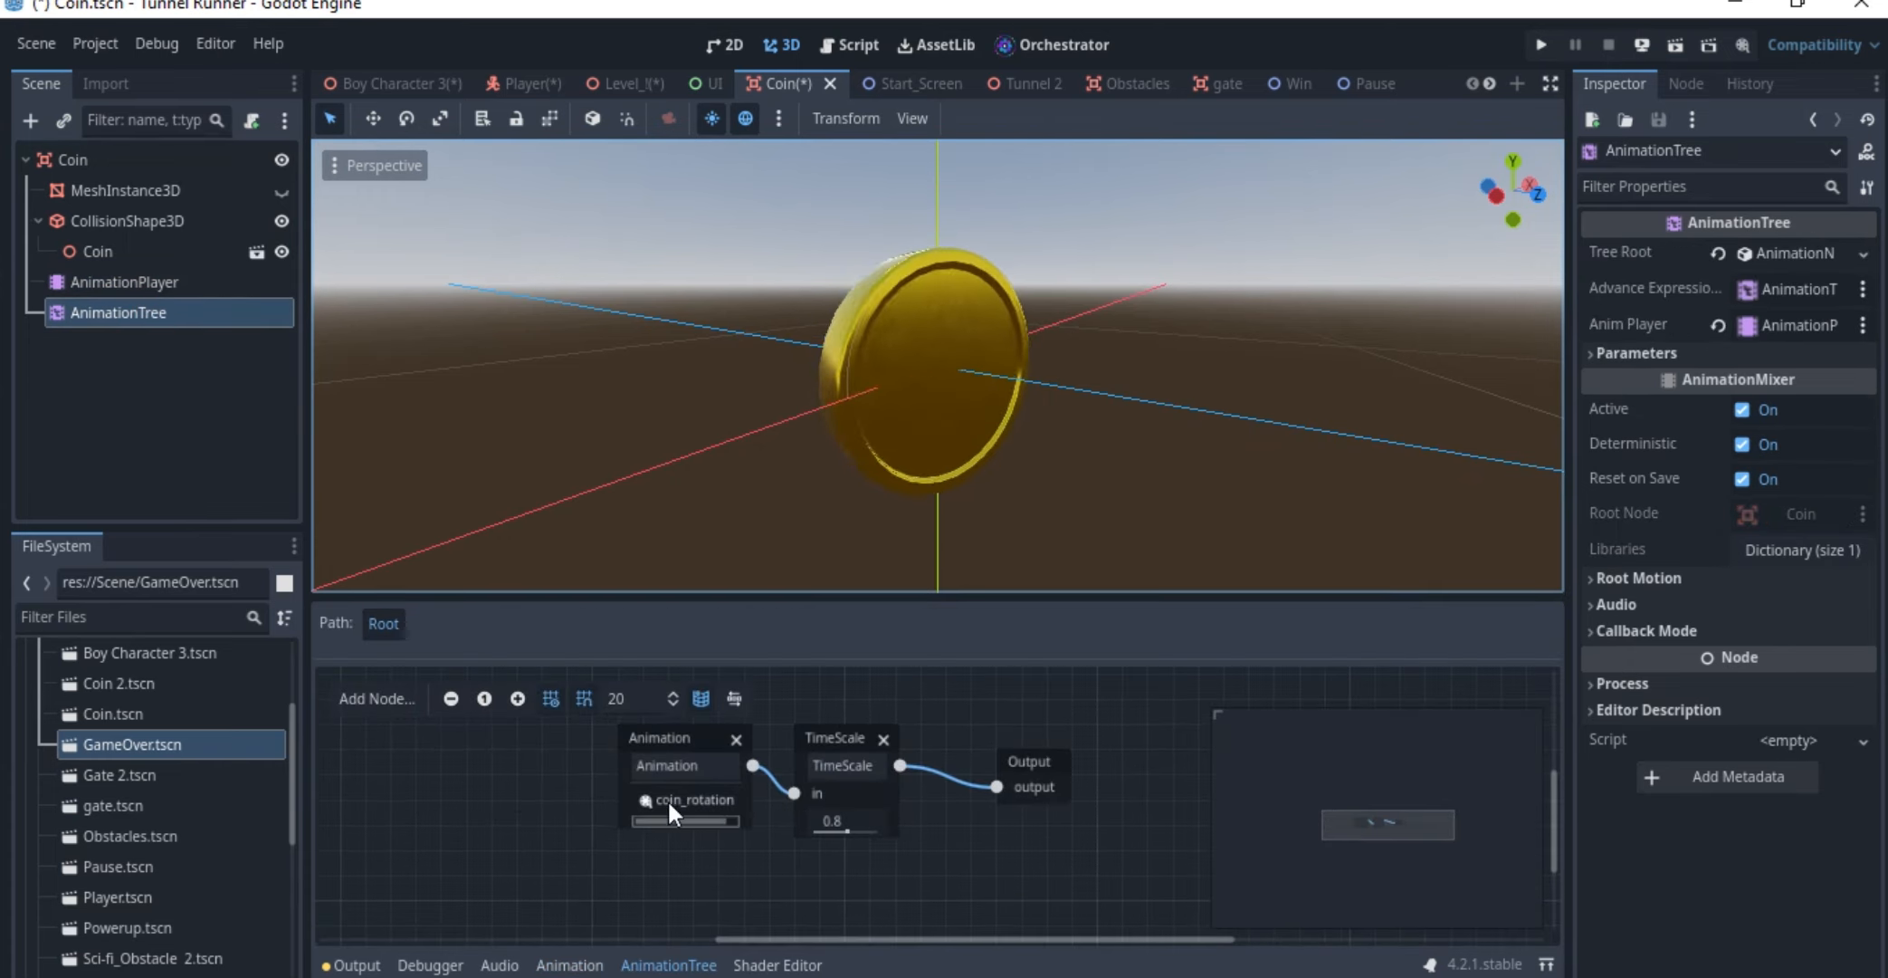
{"action": "left_click", "coordinate": [640, 735]}
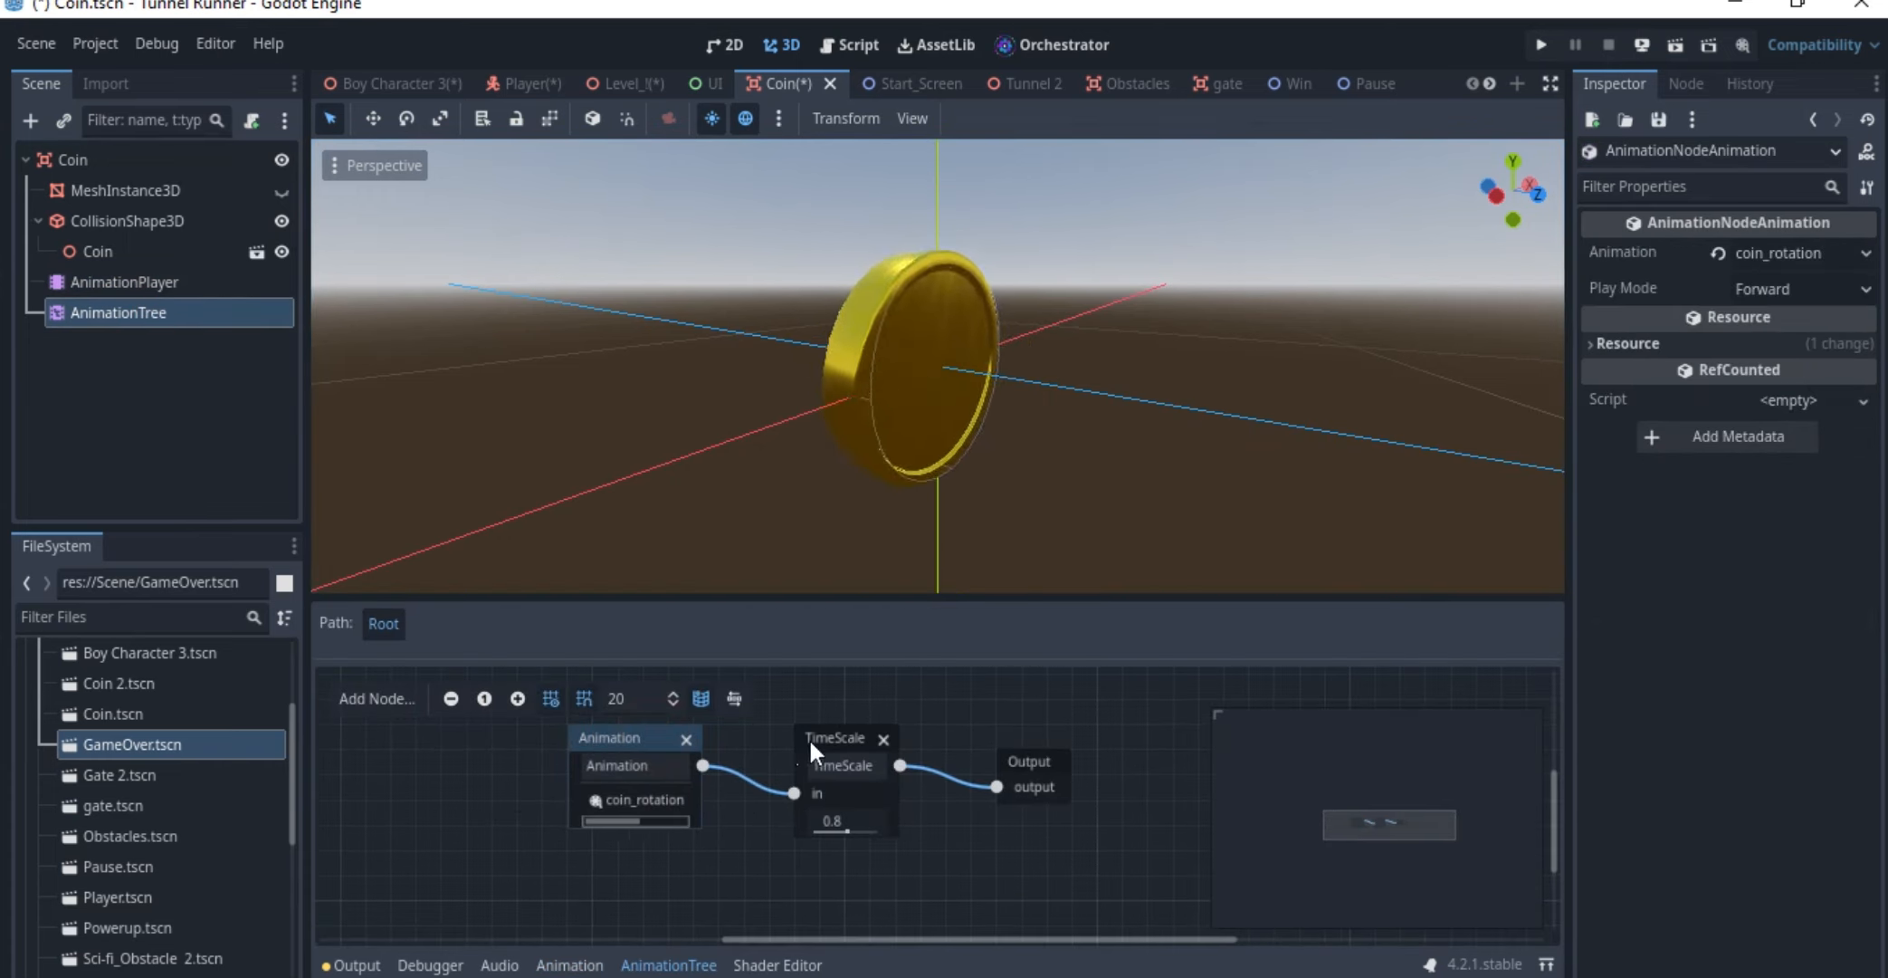
{"action": "left_click_drag", "start_coordinate": [801, 737], "coordinate": [776, 738]}
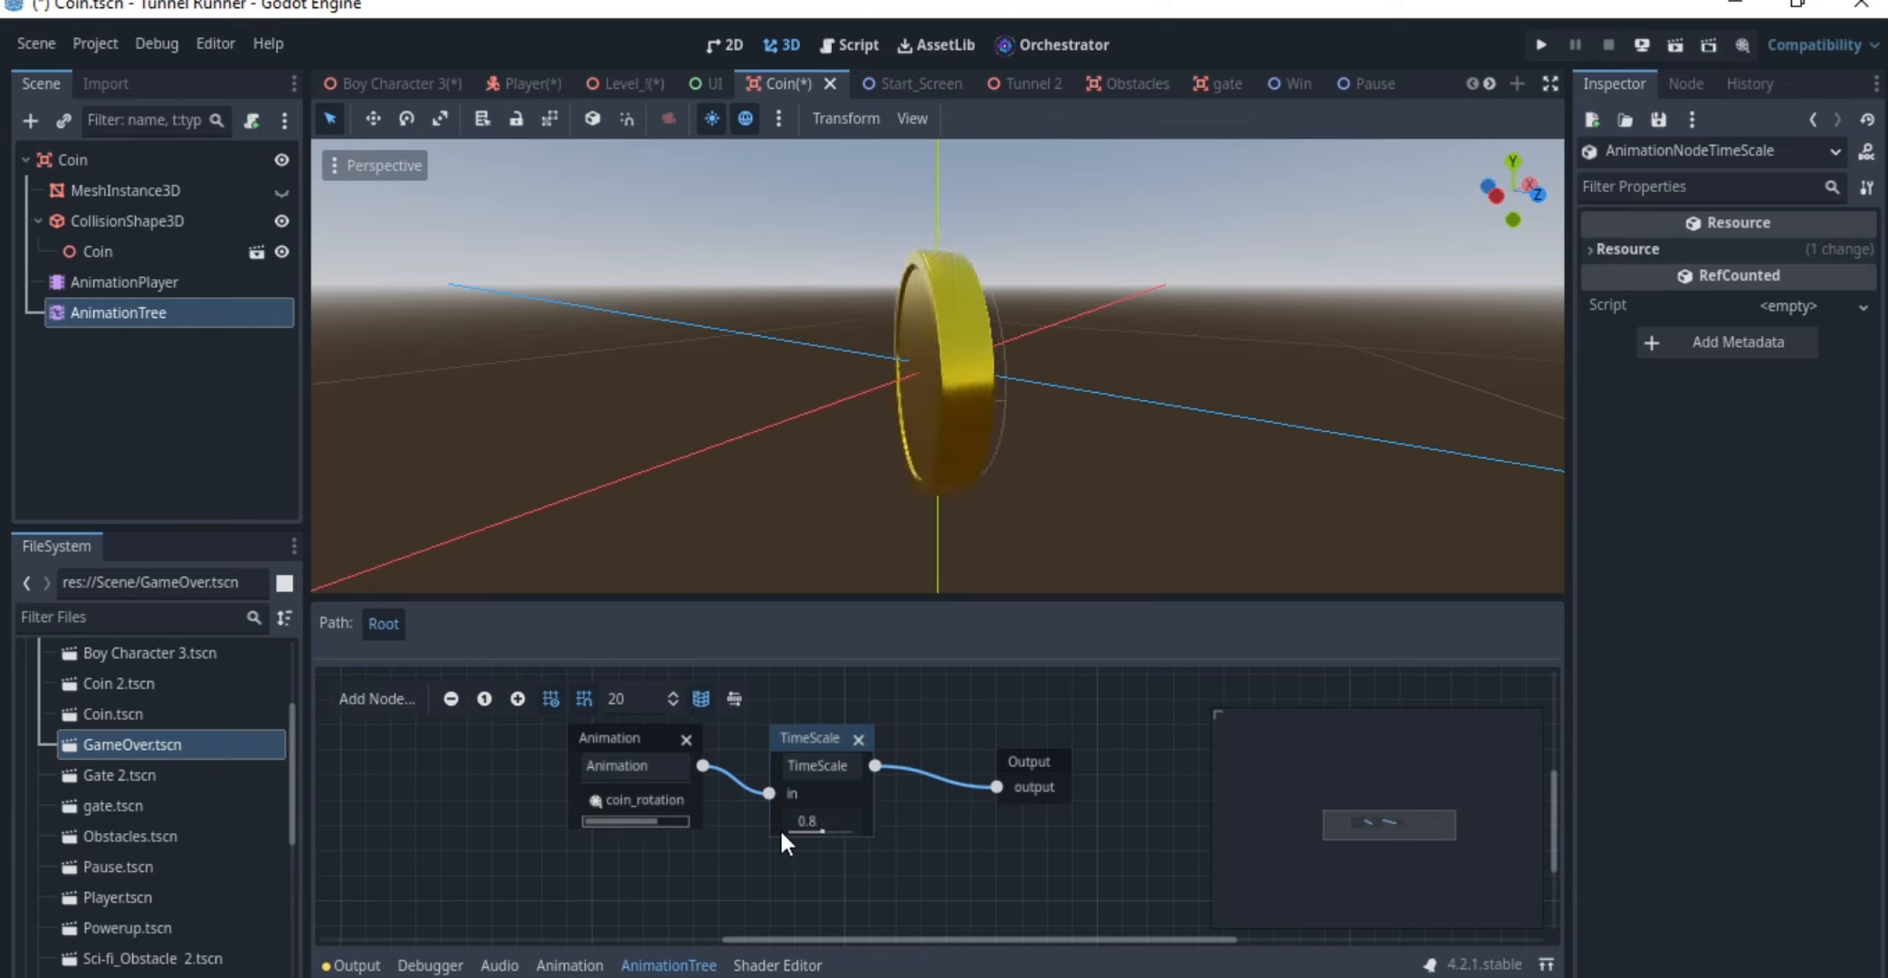
{"action": "left_click", "coordinate": [1037, 766]}
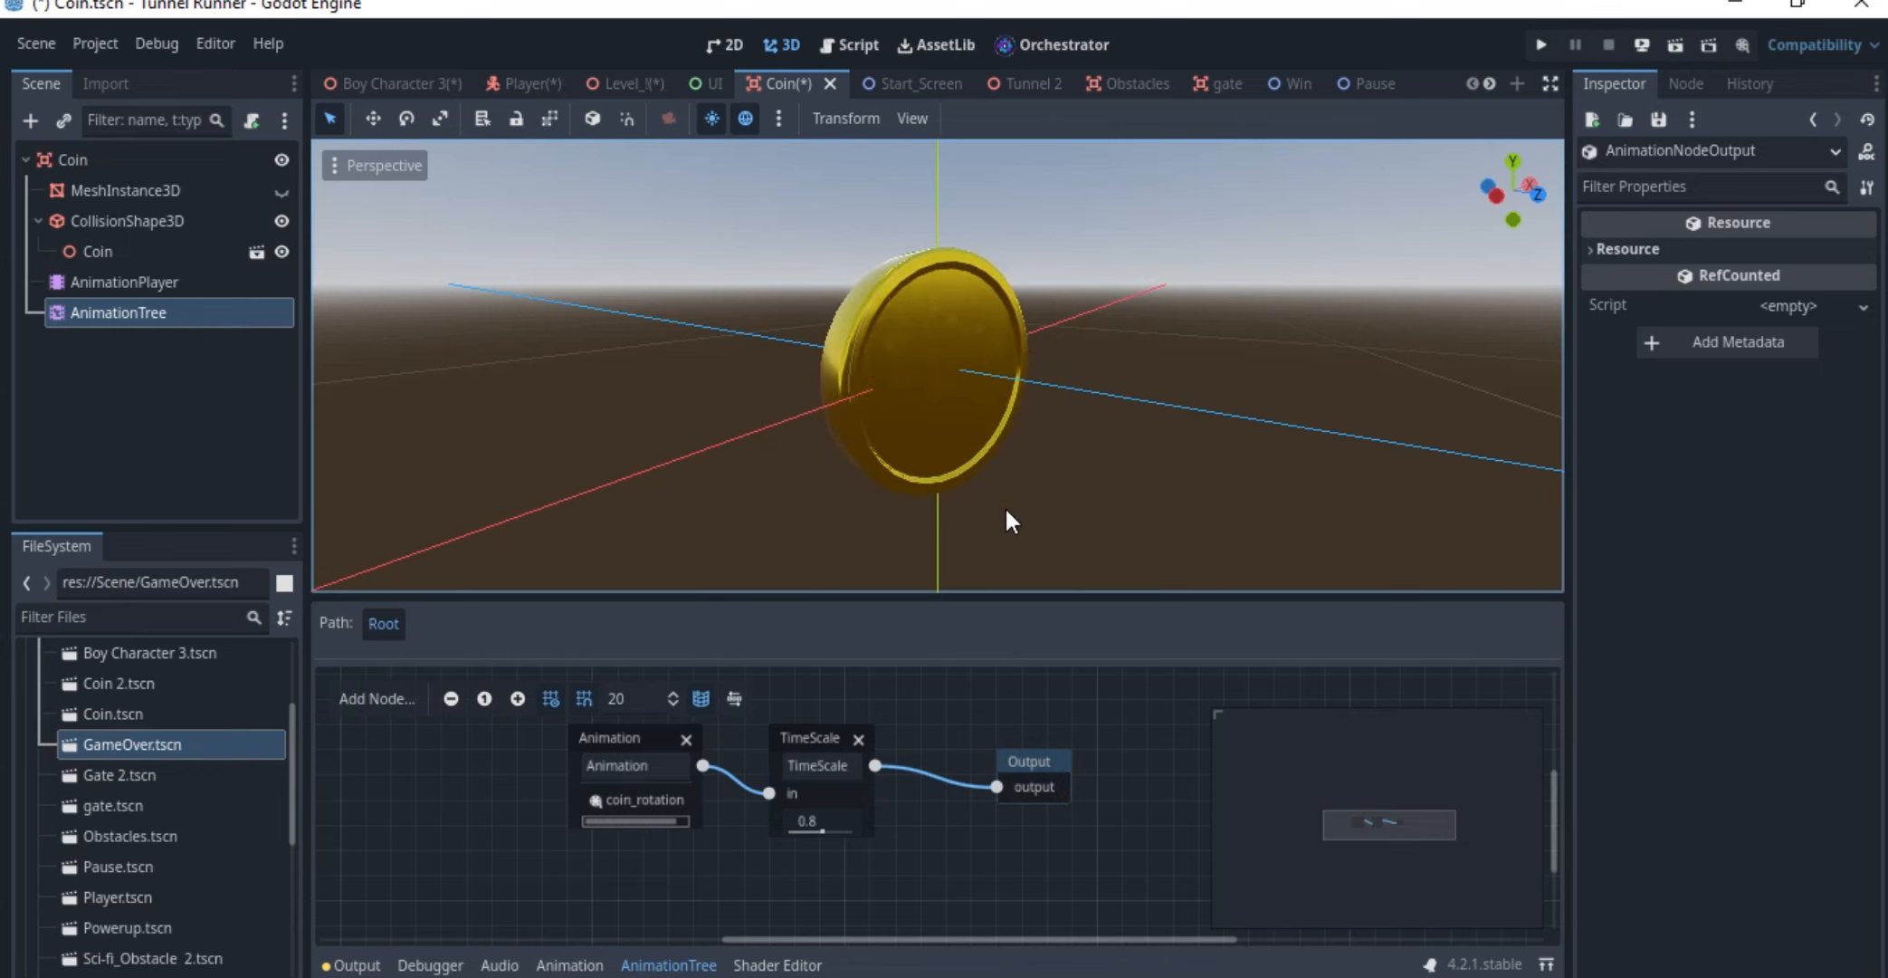
Switch to the Level_1 scene and find the first Coin_root under Coin_pack in the node tree
{"action": "left_click", "coordinate": [638, 83]}
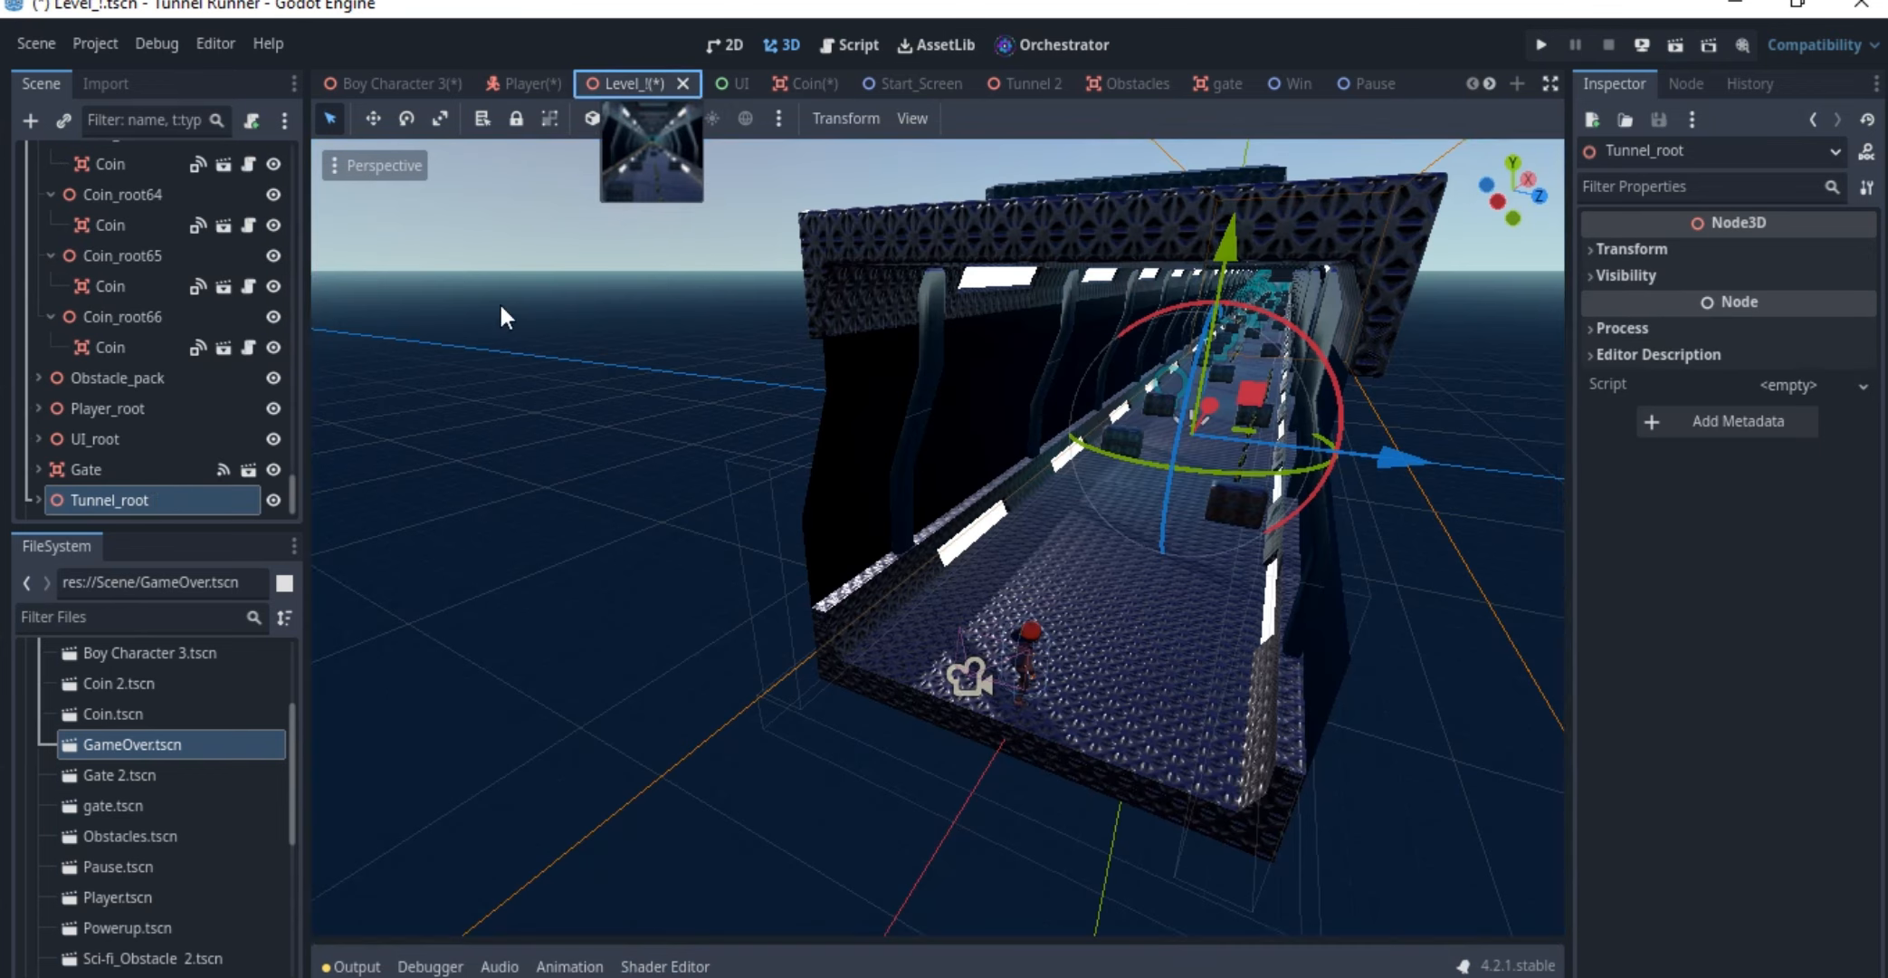
{"action": "scroll", "coordinate": [131, 446], "scroll_direction": "down", "scroll_amount": 1}
{"action": "scroll", "coordinate": [123, 373], "scroll_direction": "up", "scroll_amount": 2}
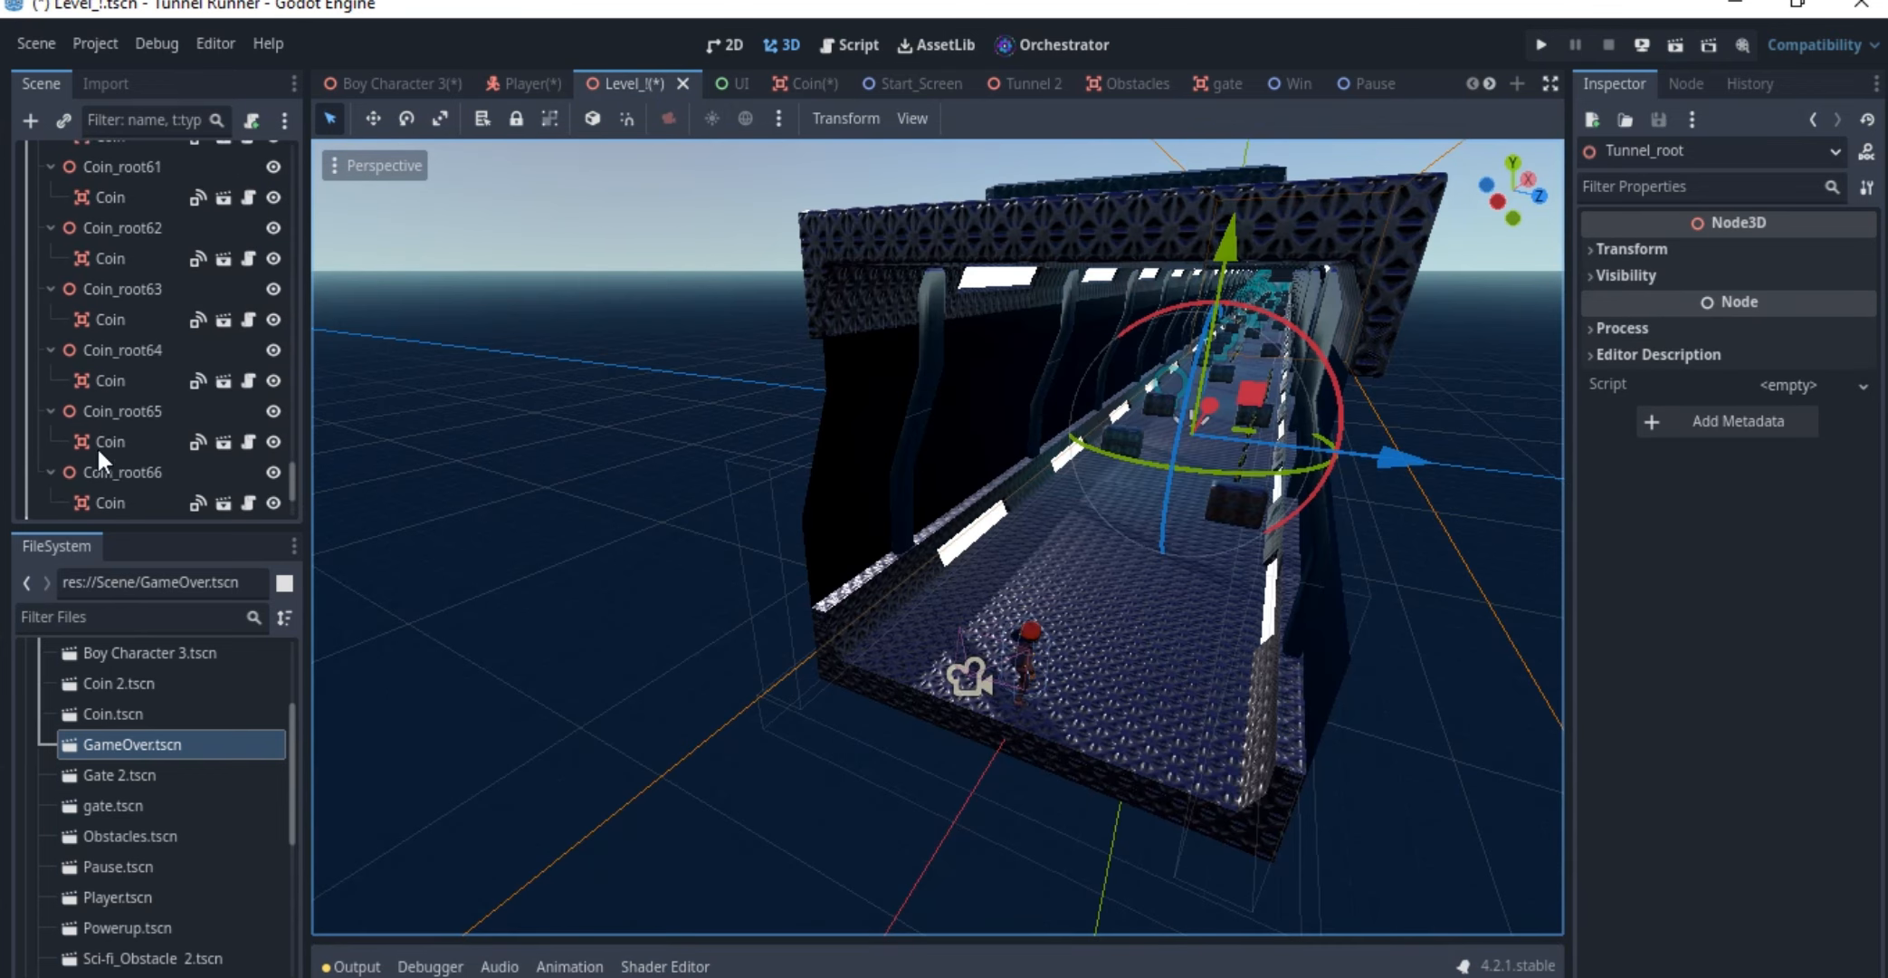
{"action": "scroll", "coordinate": [97, 422], "scroll_direction": "up", "scroll_amount": 5}
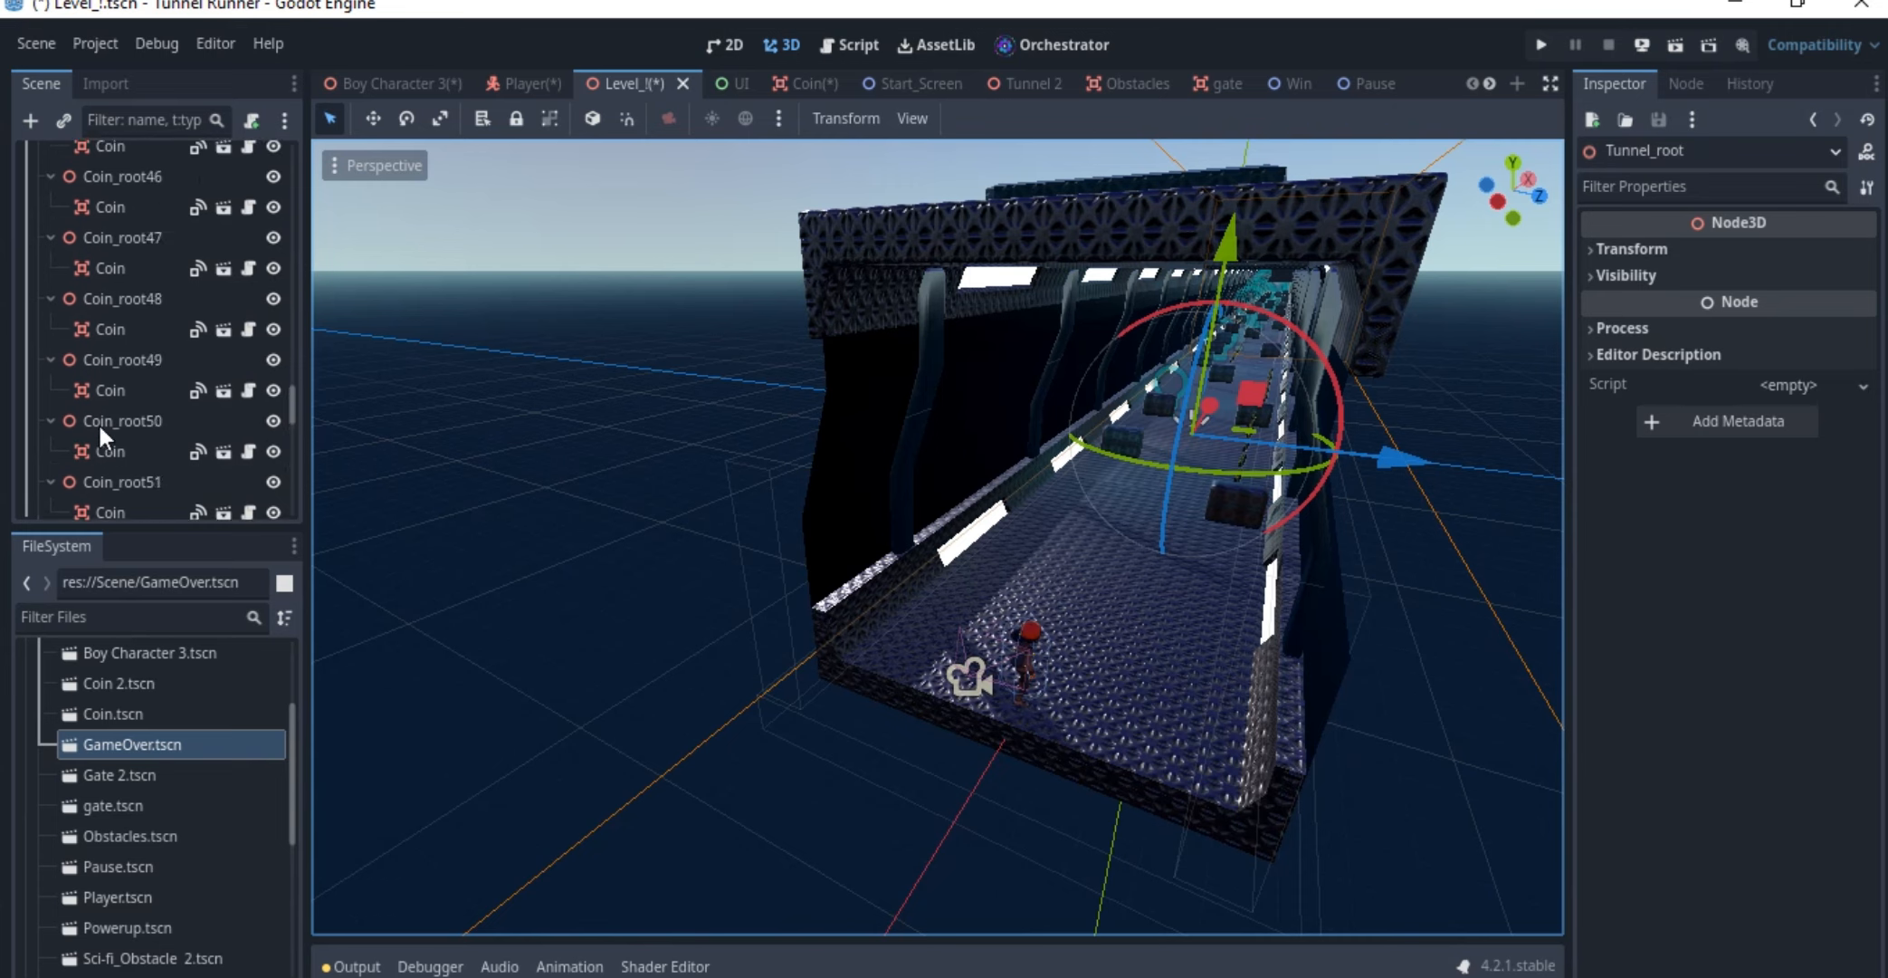
{"action": "scroll", "coordinate": [97, 421], "scroll_direction": "up", "scroll_amount": 9}
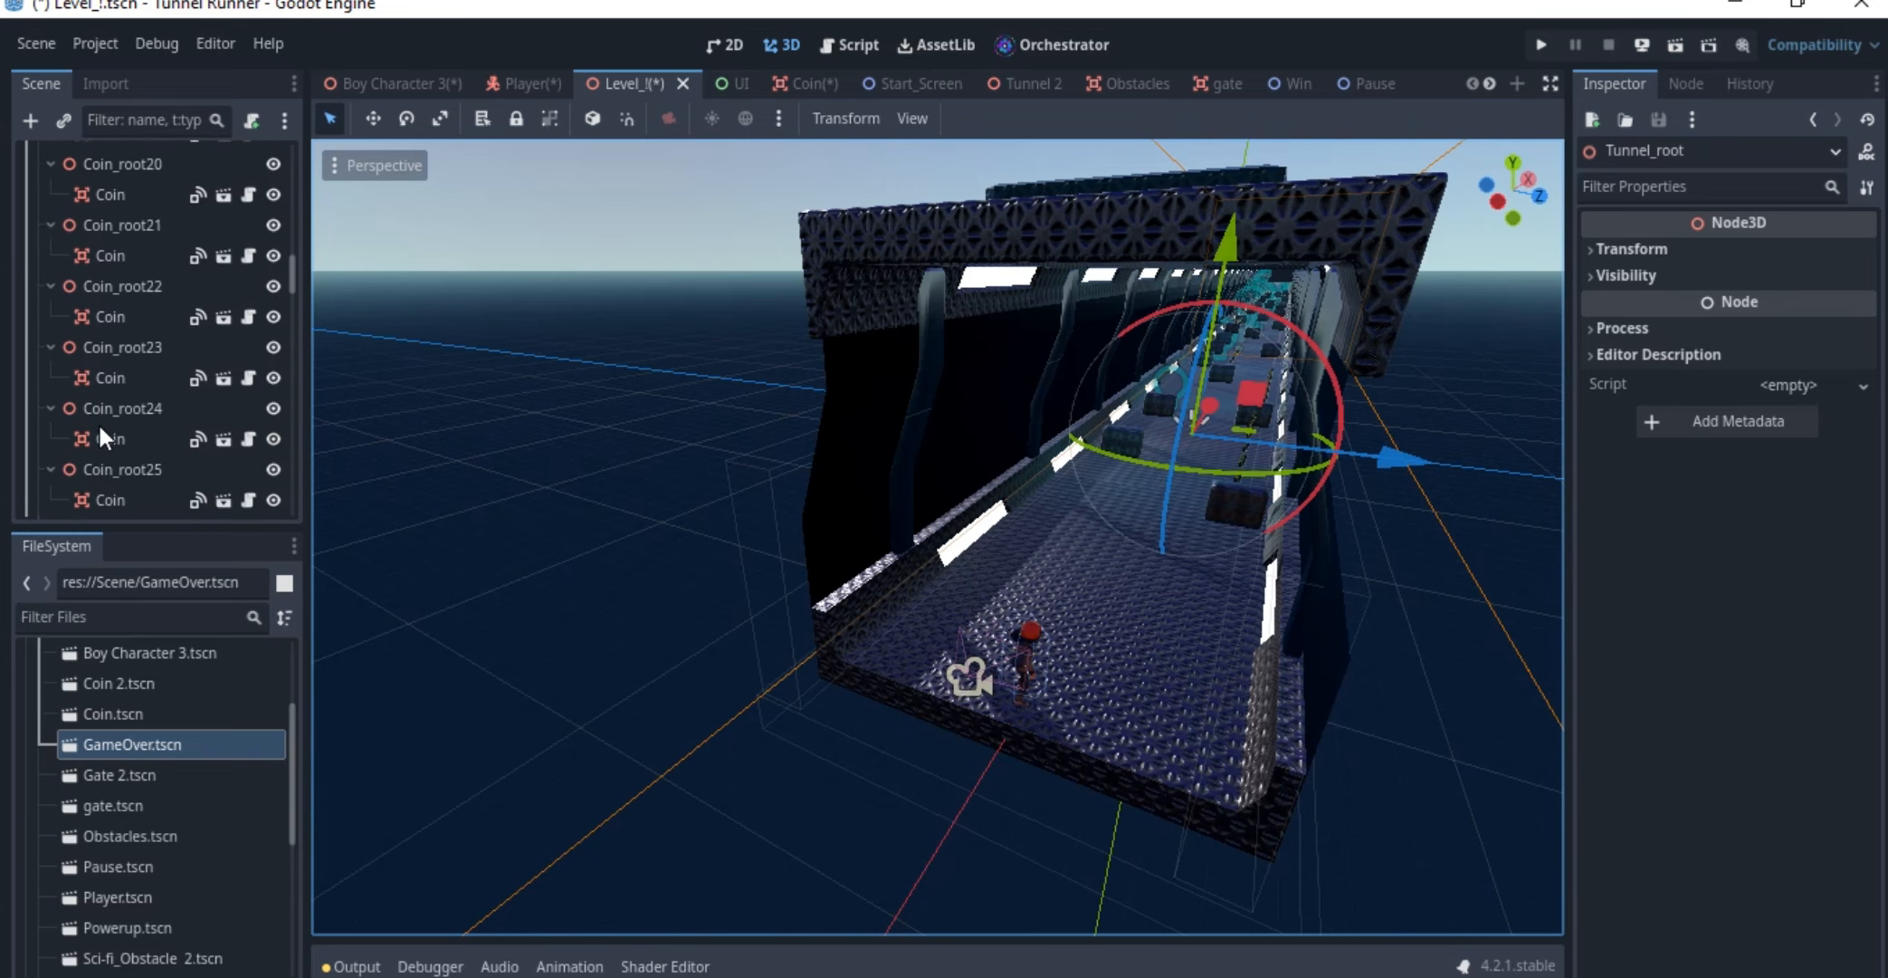
{"action": "scroll", "coordinate": [98, 422], "scroll_direction": "up", "scroll_amount": 8}
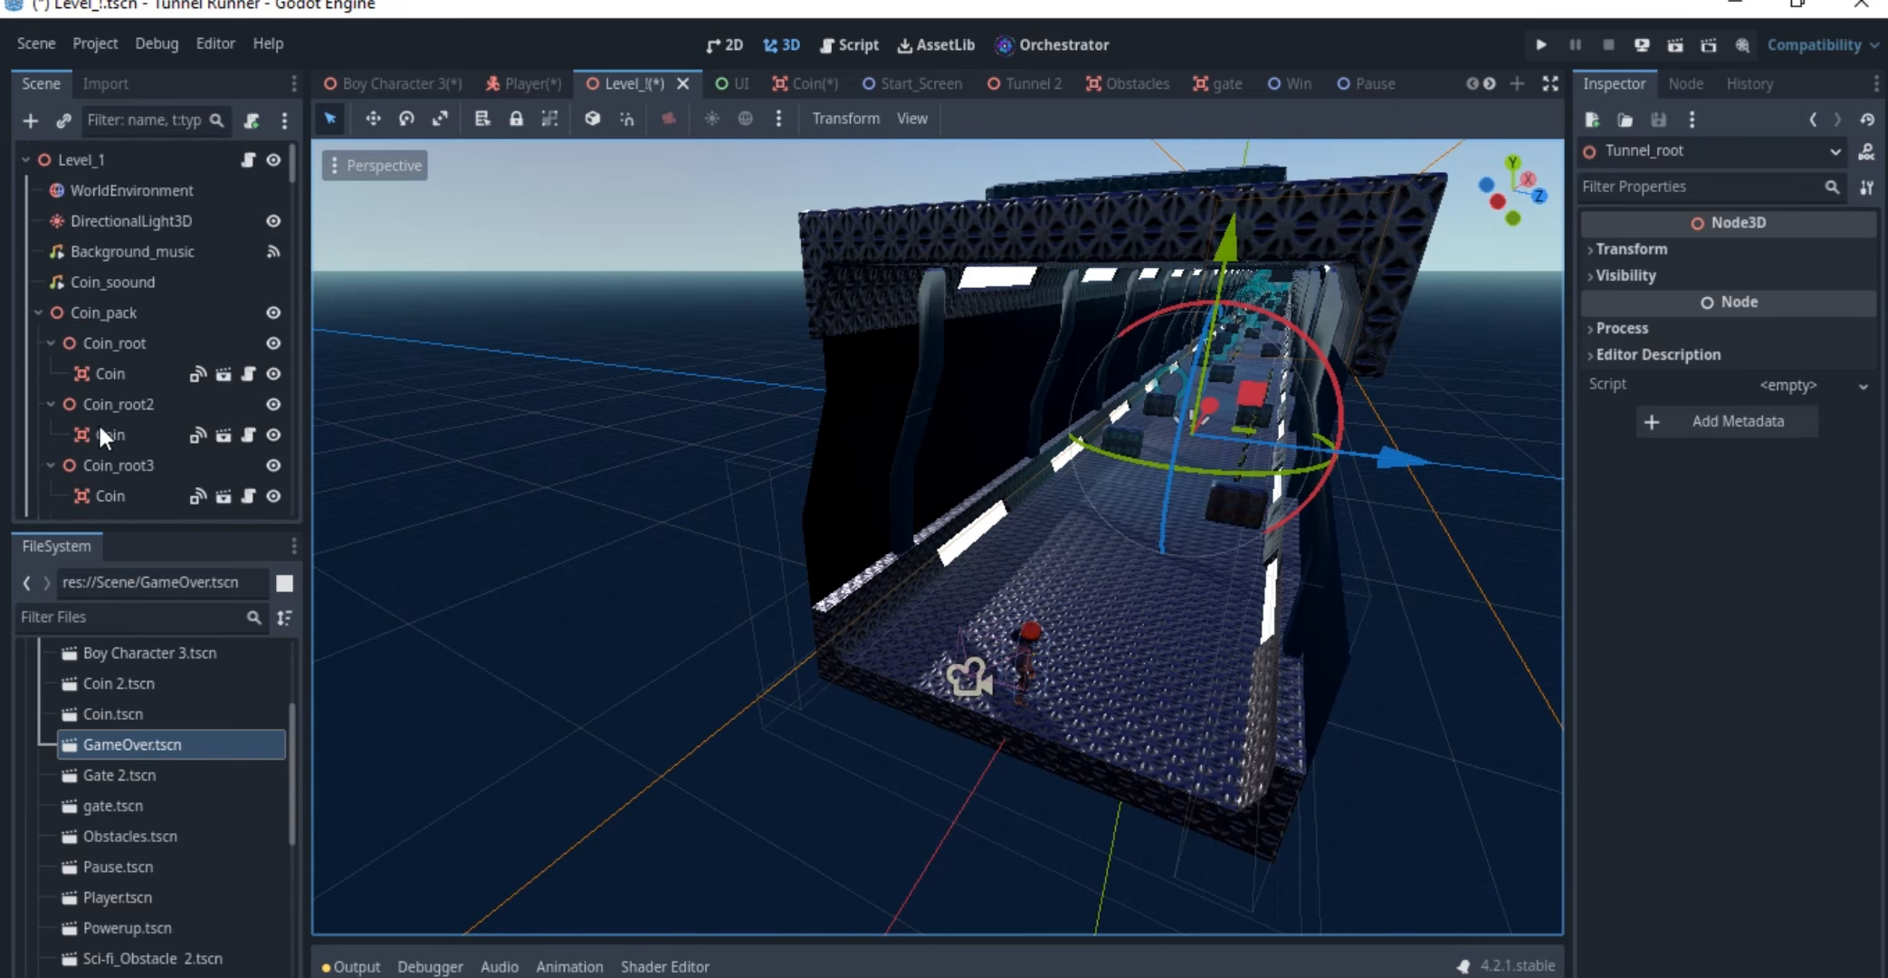
{"action": "left_click", "coordinate": [116, 346]}
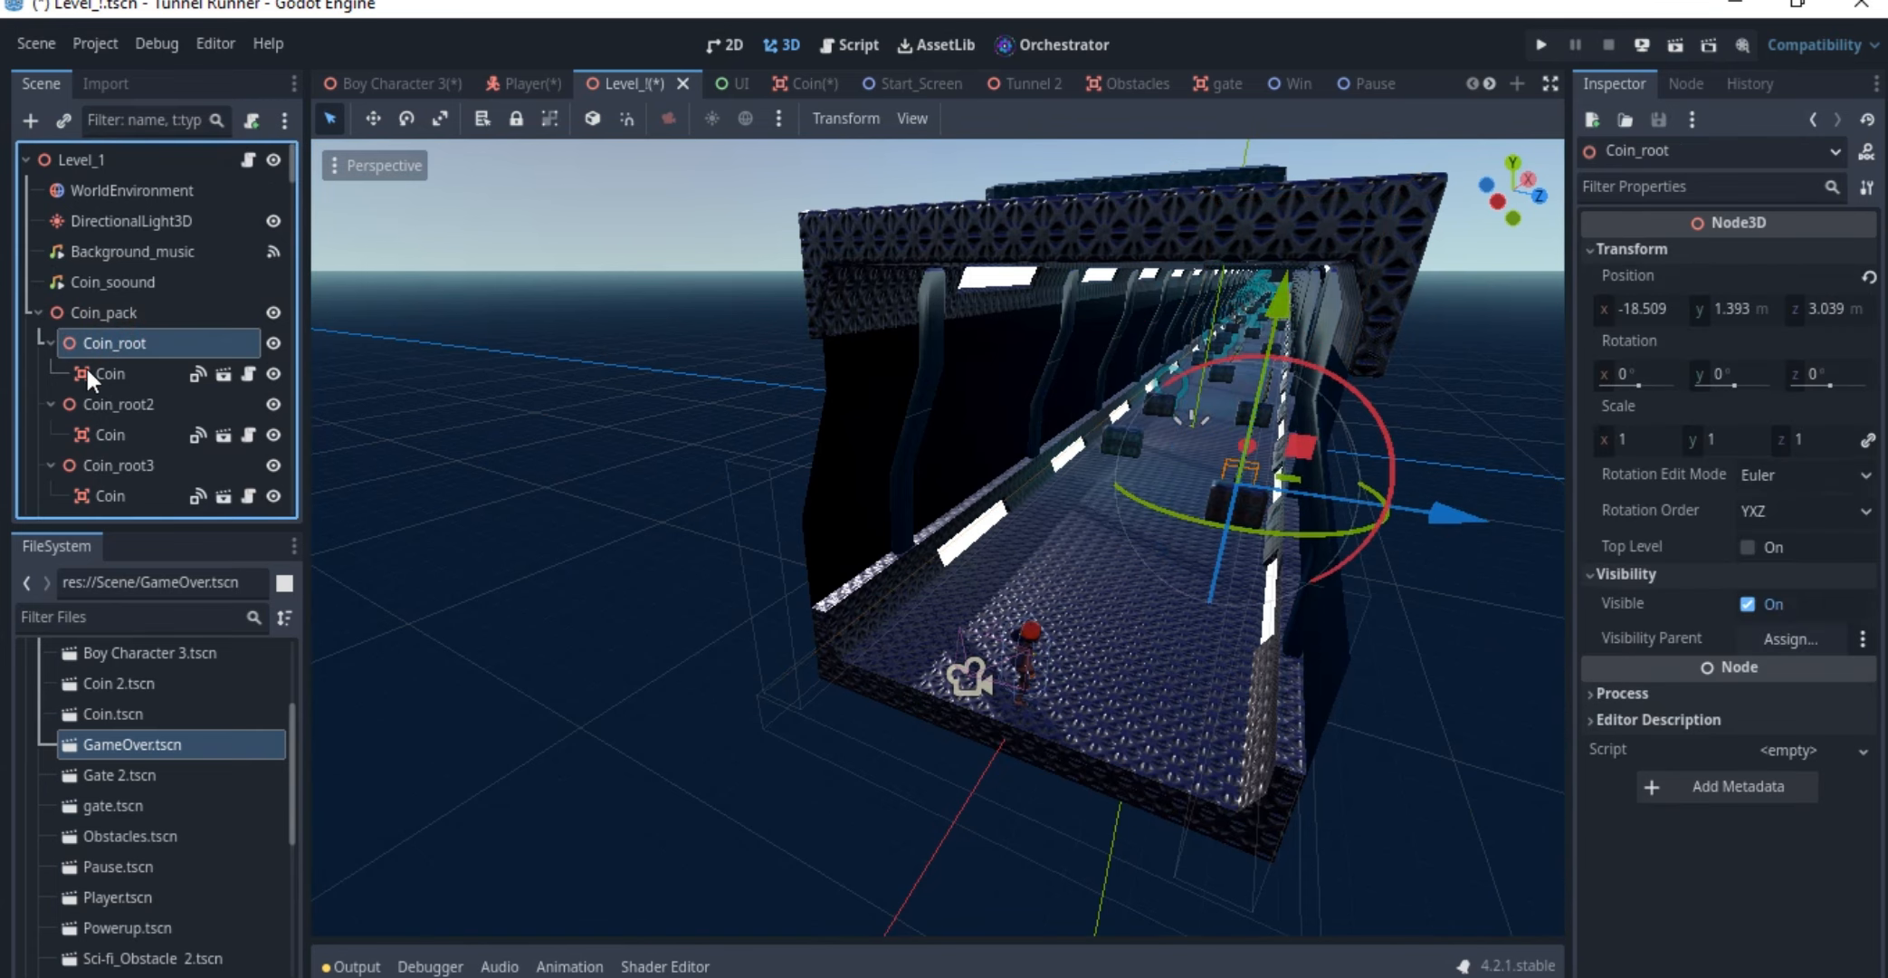
Examine how the Coin instance is nested in Coin_root, and how the coin roots are grouped under Coin_pack
{"action": "left_click", "coordinate": [105, 372]}
{"action": "left_click", "coordinate": [107, 349]}
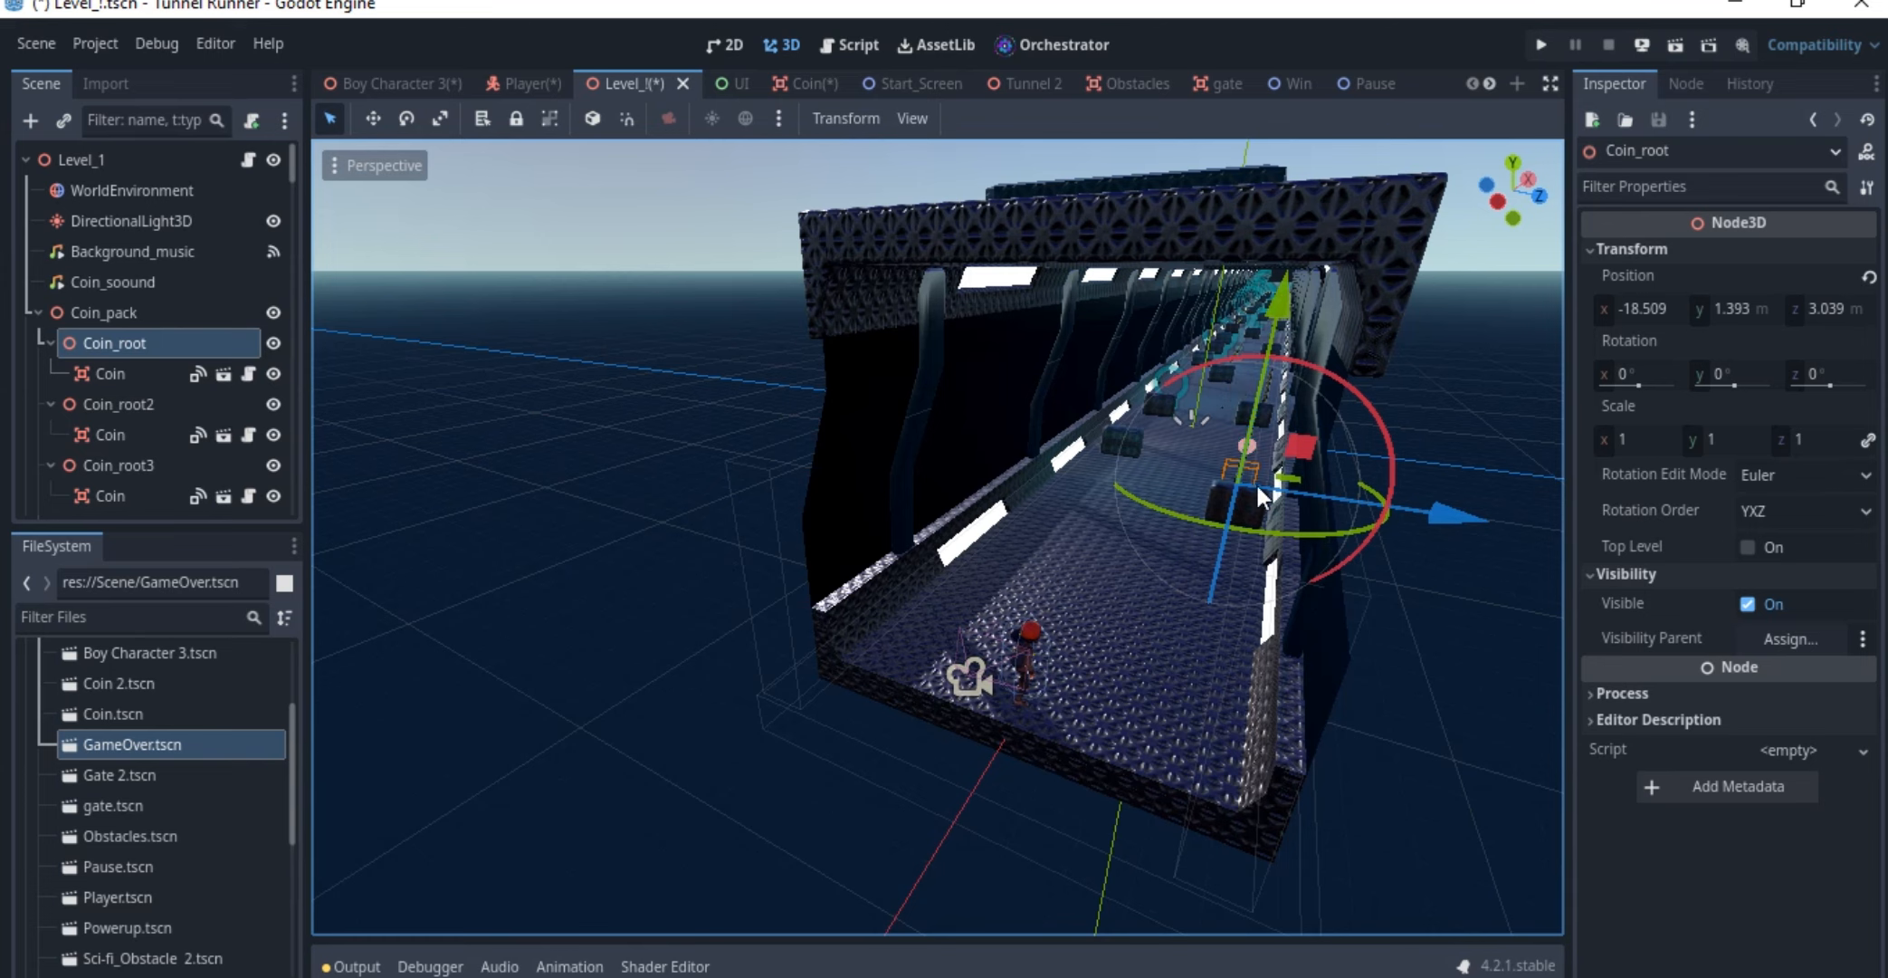
{"action": "left_click", "coordinate": [104, 370]}
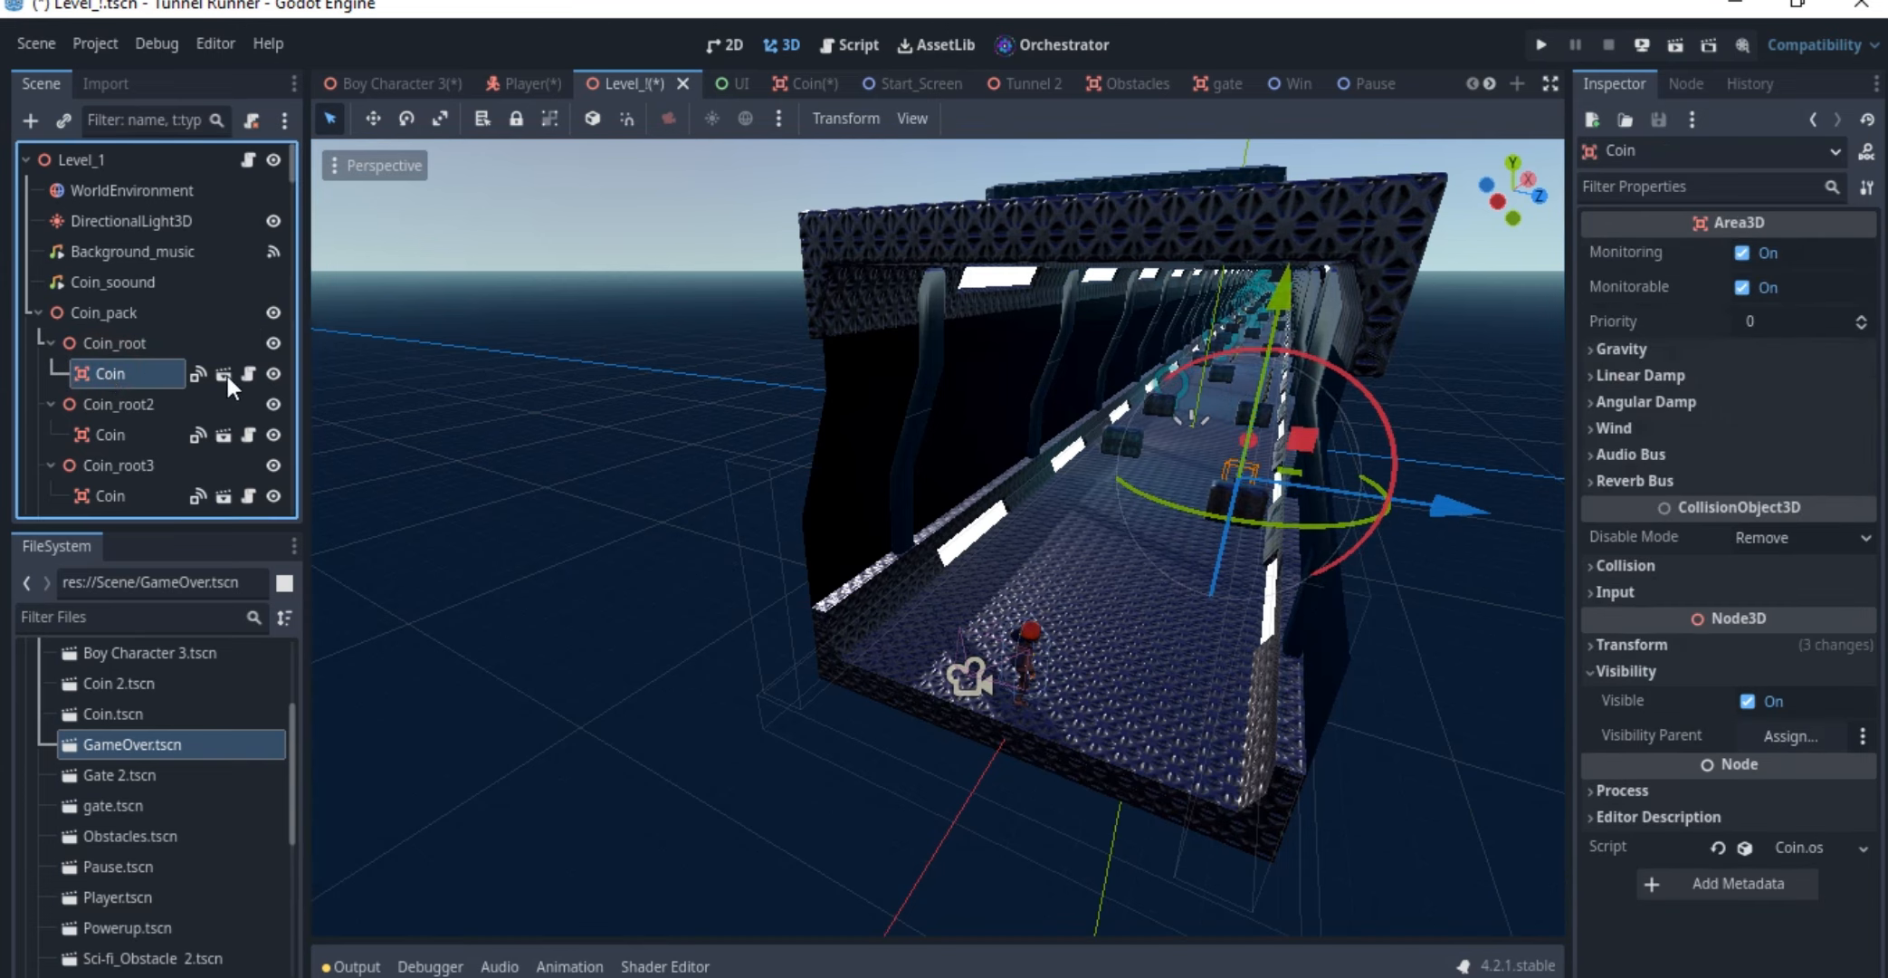
{"action": "left_click", "coordinate": [114, 342]}
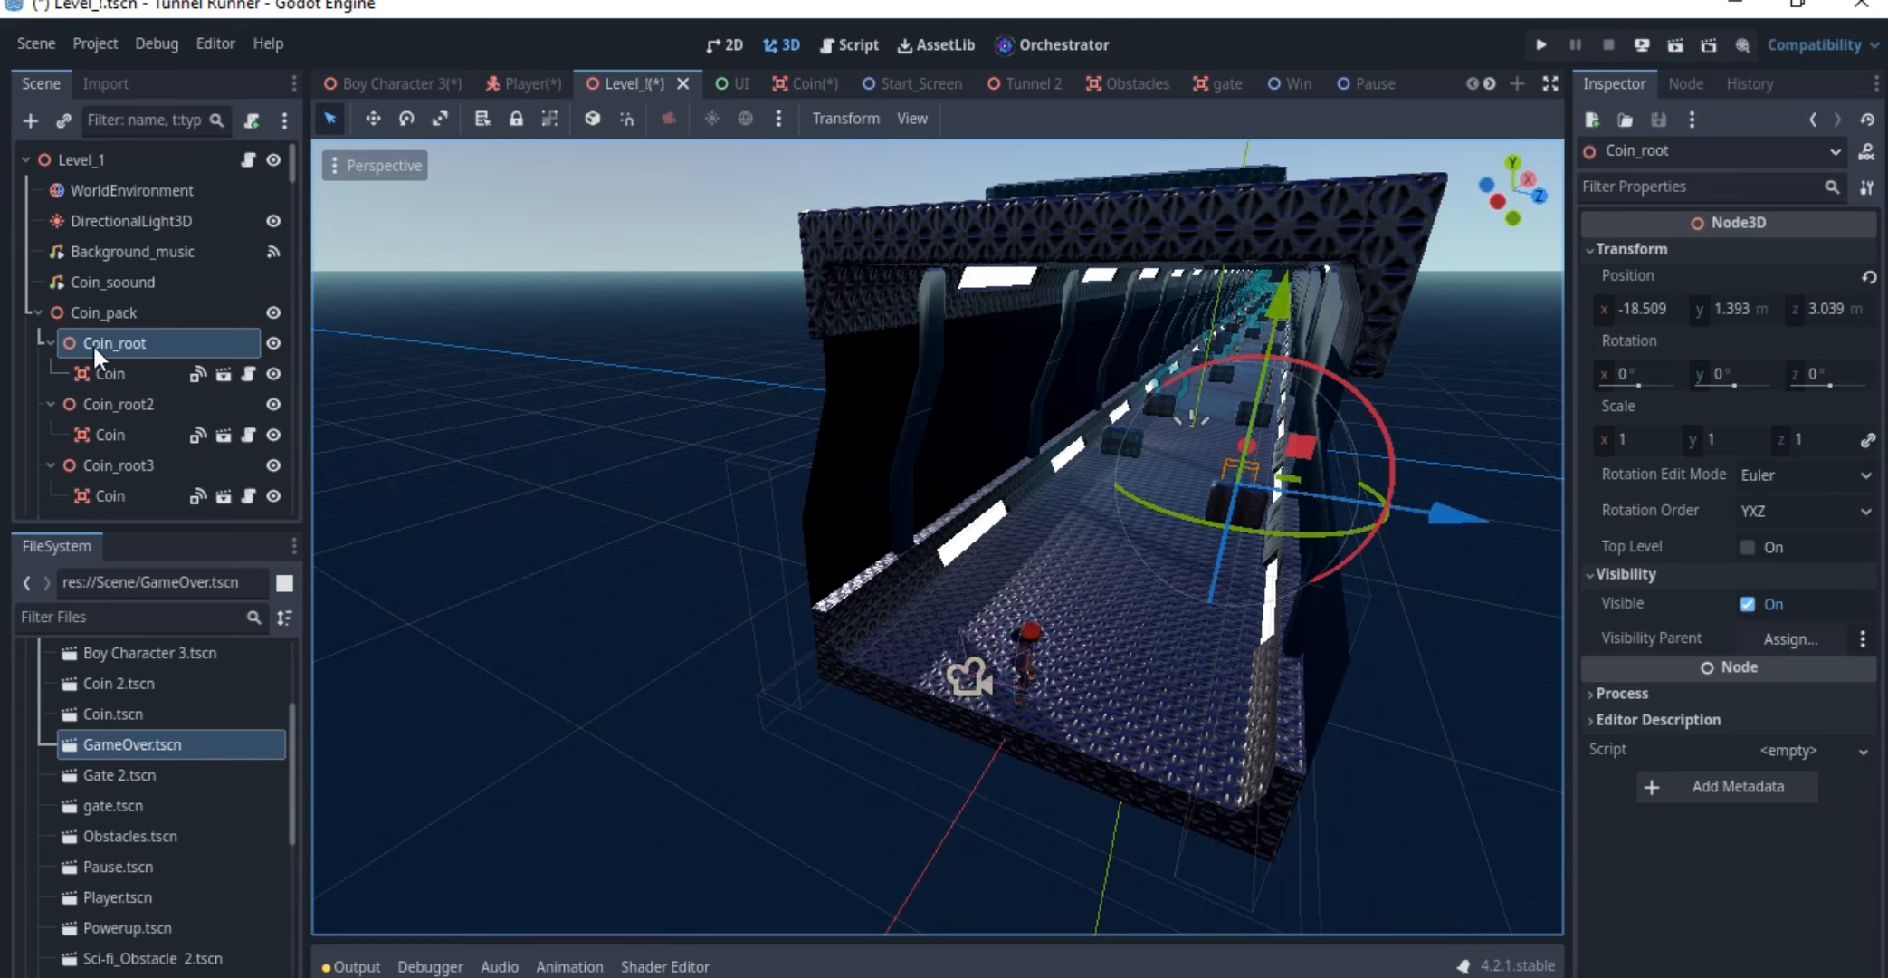
{"action": "left_click", "coordinate": [113, 369]}
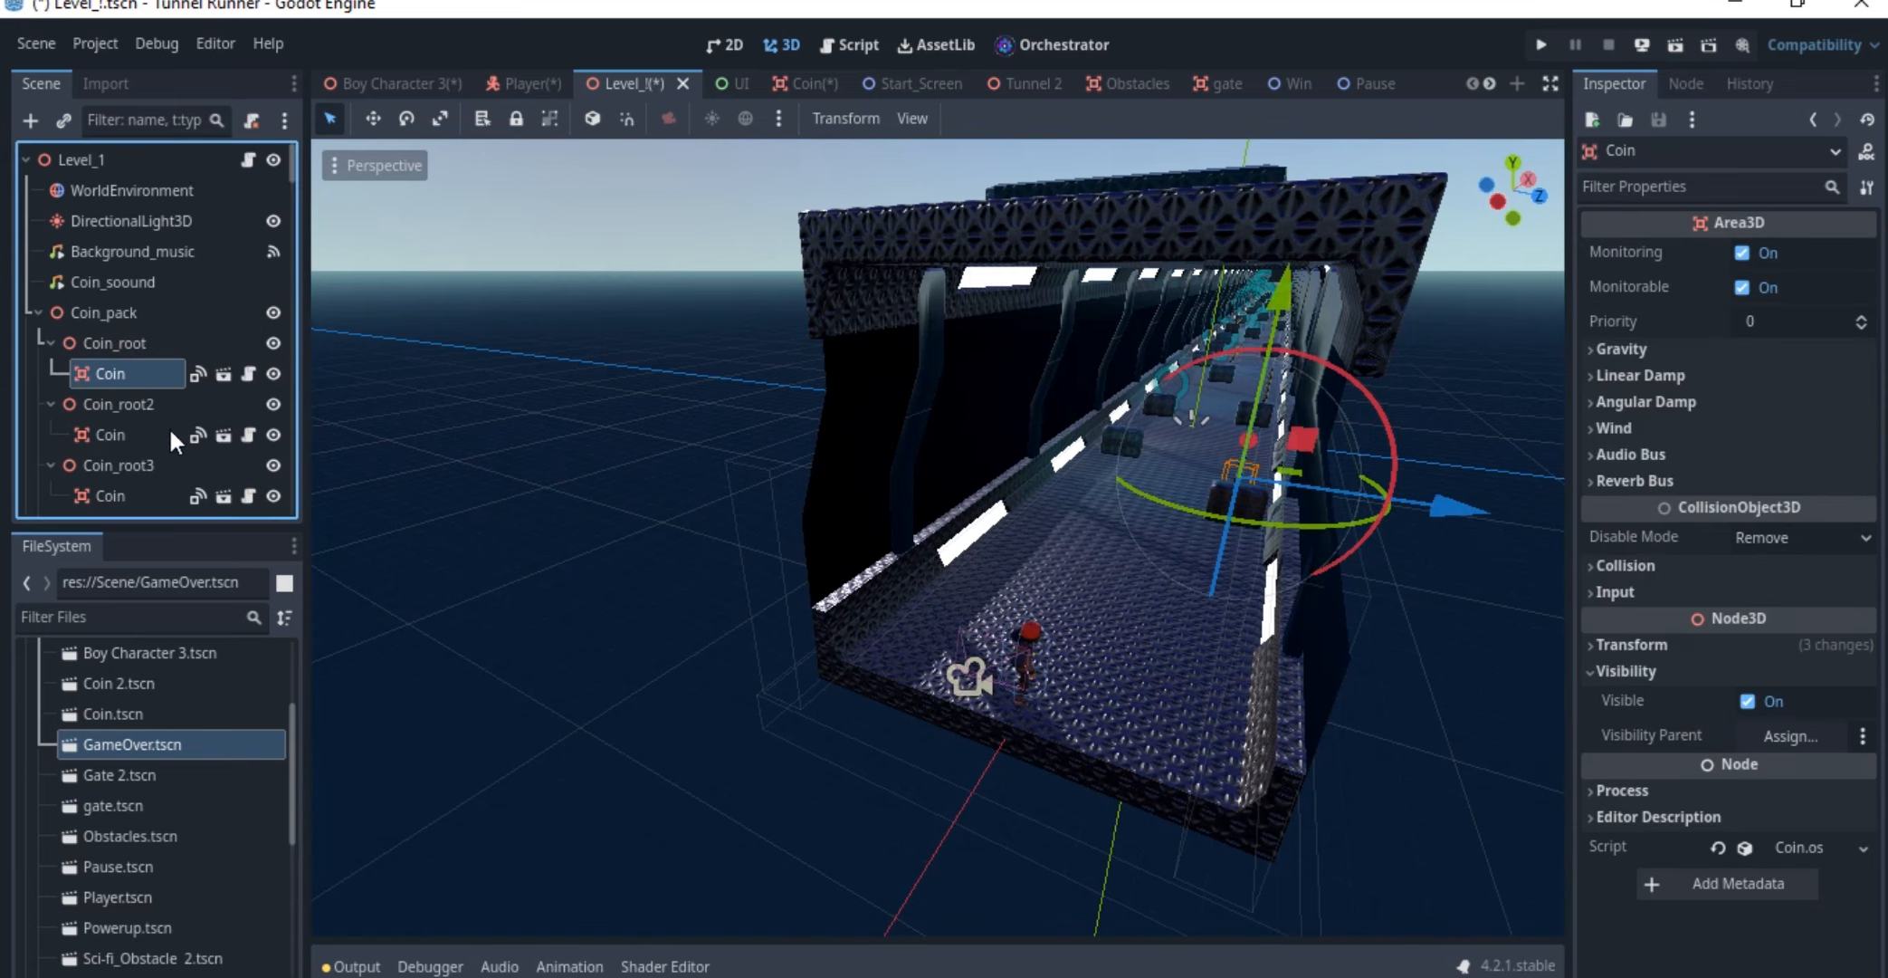
{"action": "left_click", "coordinate": [116, 348]}
{"action": "left_click", "coordinate": [118, 372]}
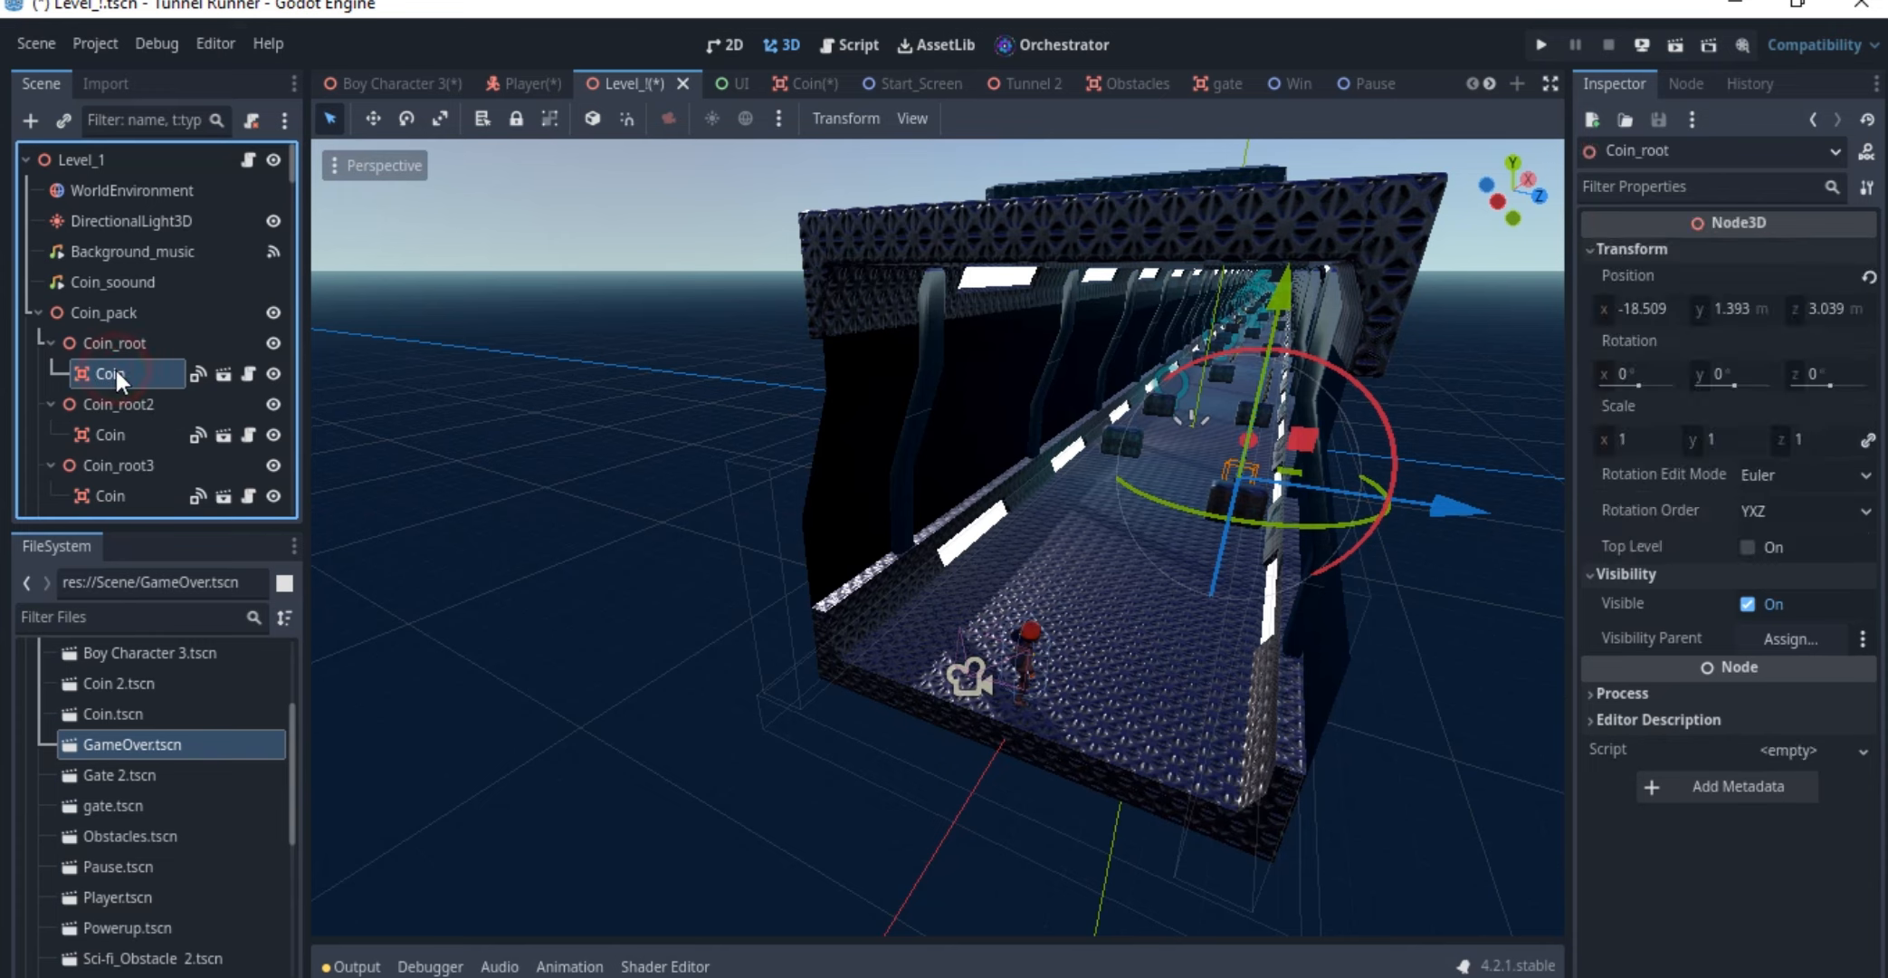
{"action": "left_click", "coordinate": [114, 349]}
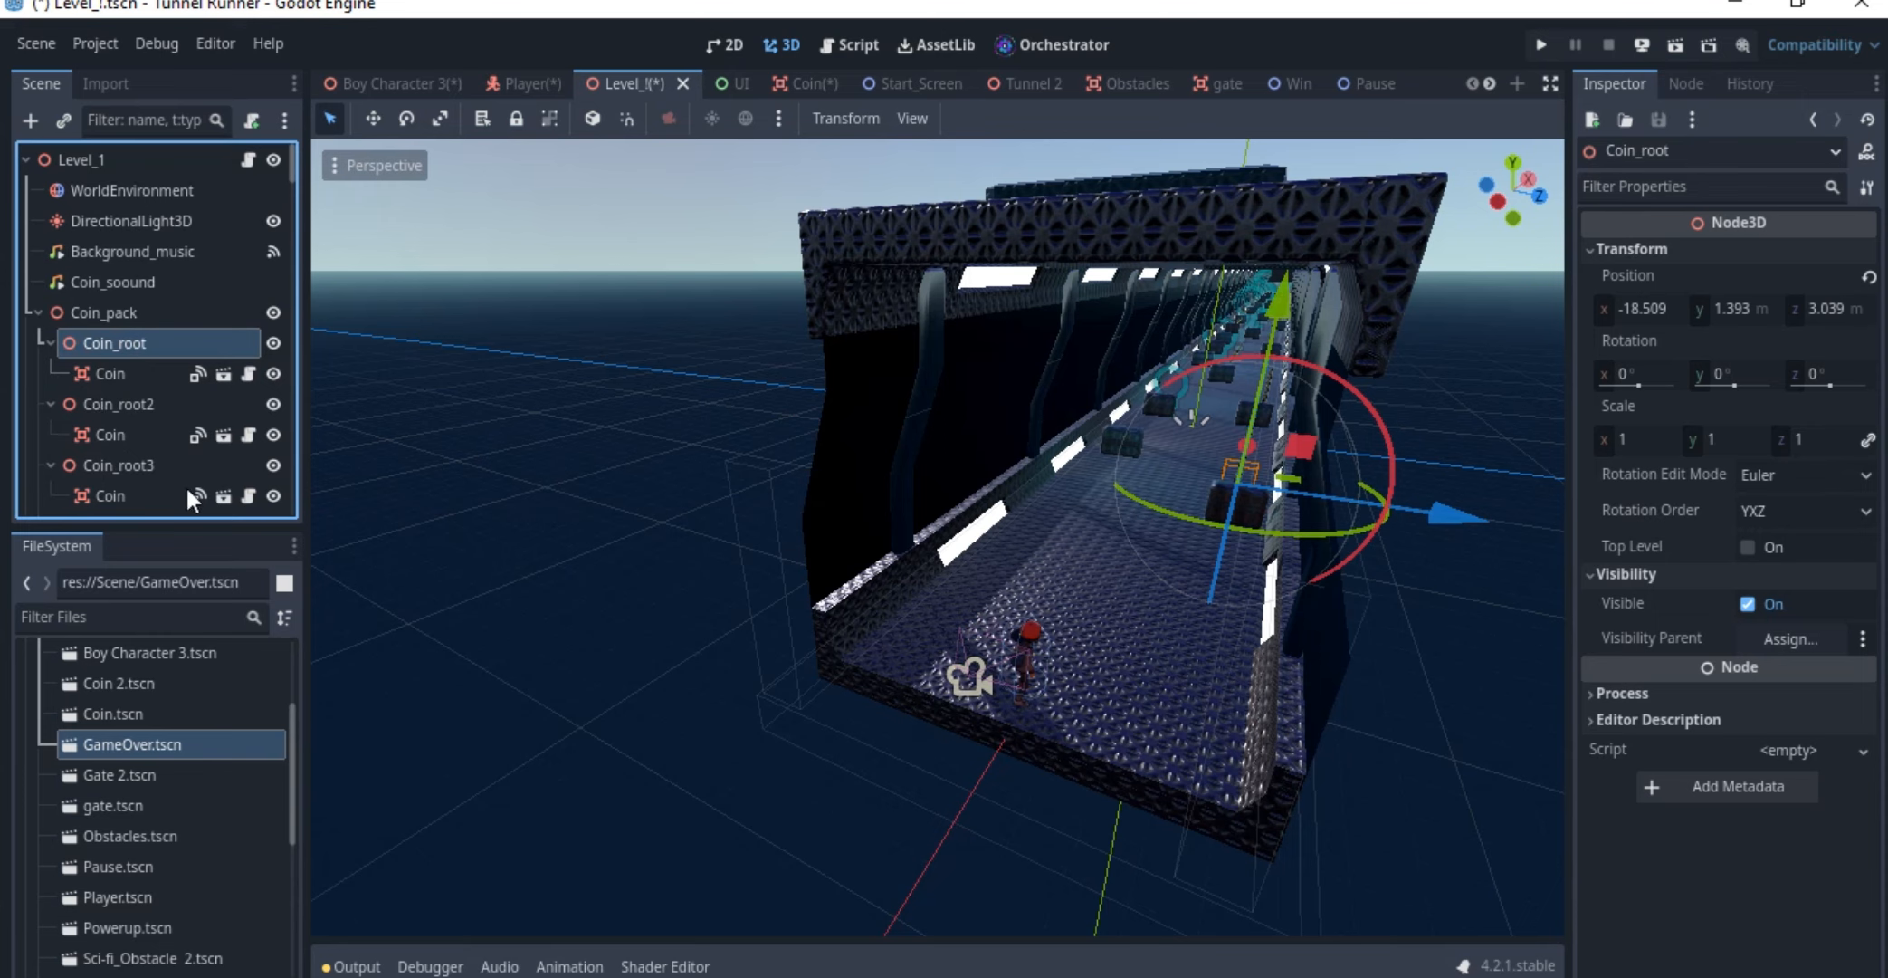
{"action": "left_click", "coordinate": [116, 404]}
{"action": "left_click", "coordinate": [105, 314]}
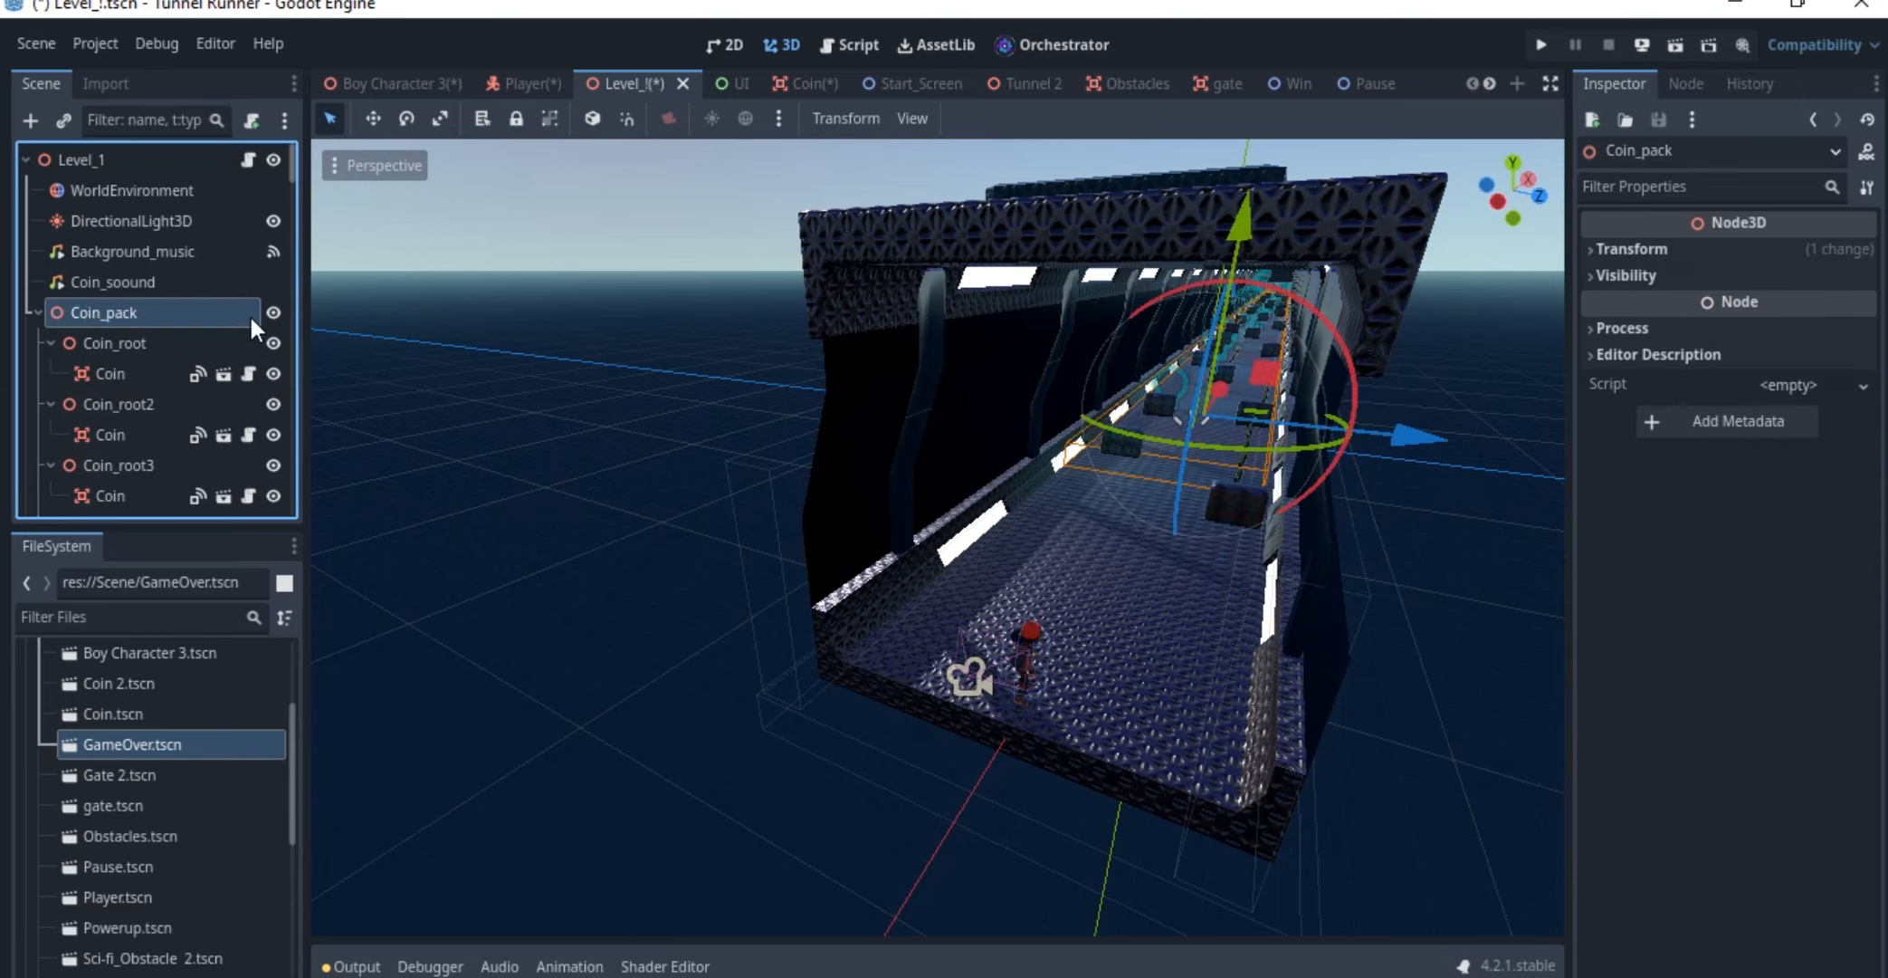
Toggle Coin_pack's visibility to check which coins it controls, and collapse the group in the node tree
{"action": "left_click", "coordinate": [274, 313]}
{"action": "left_click", "coordinate": [274, 314]}
{"action": "left_click", "coordinate": [275, 314]}
{"action": "left_click", "coordinate": [275, 313]}
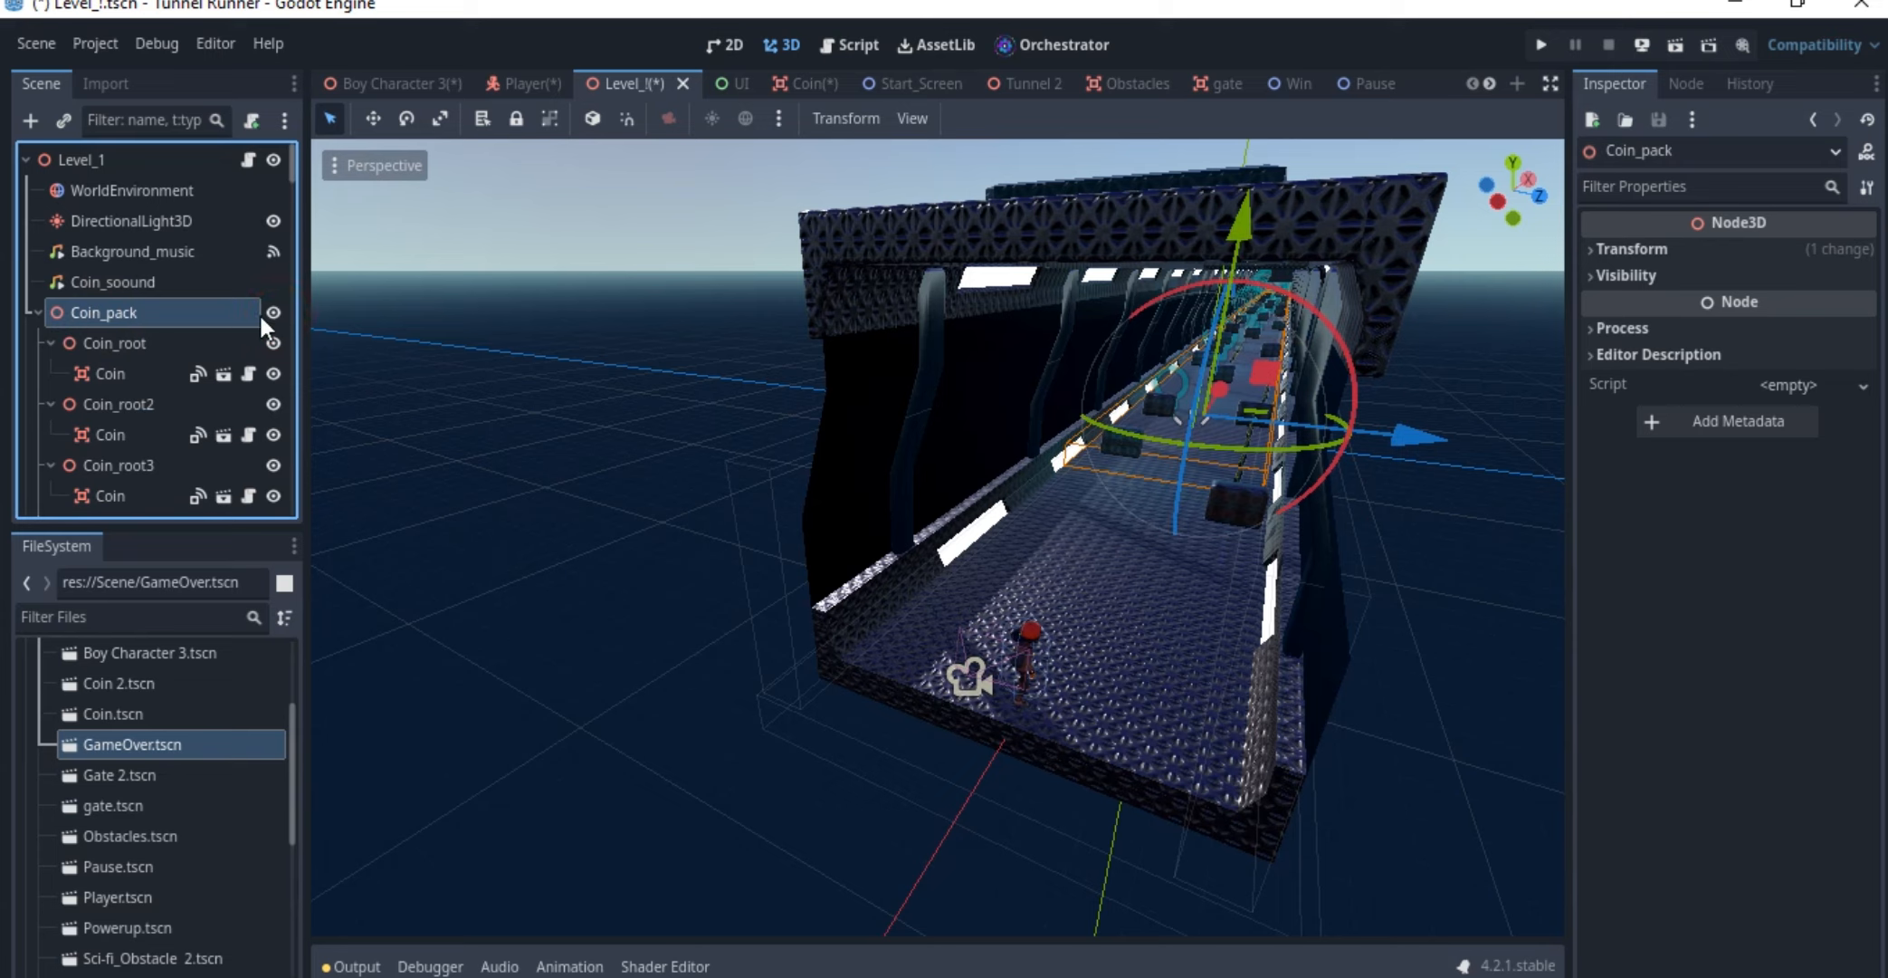
{"action": "left_click", "coordinate": [39, 310]}
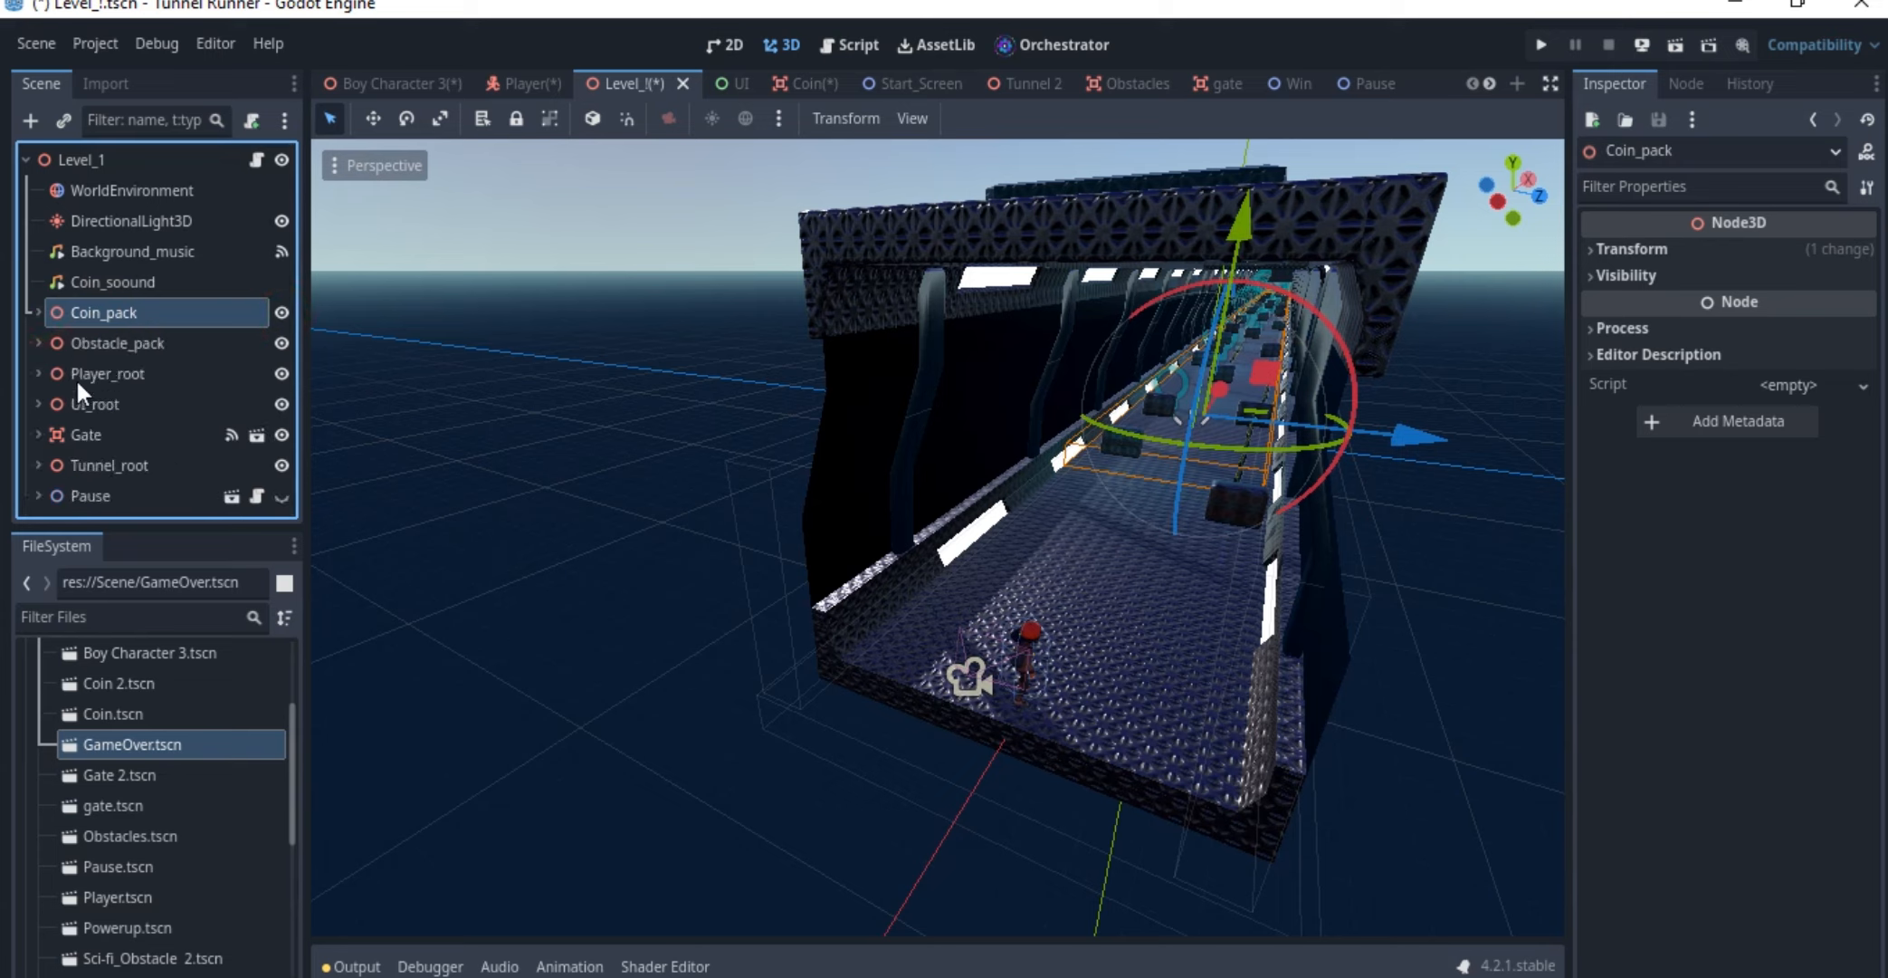
Examine how the Obstacle instances are nested under Obstacle_pack in the node tree, and collapse the group
{"action": "left_click", "coordinate": [38, 342]}
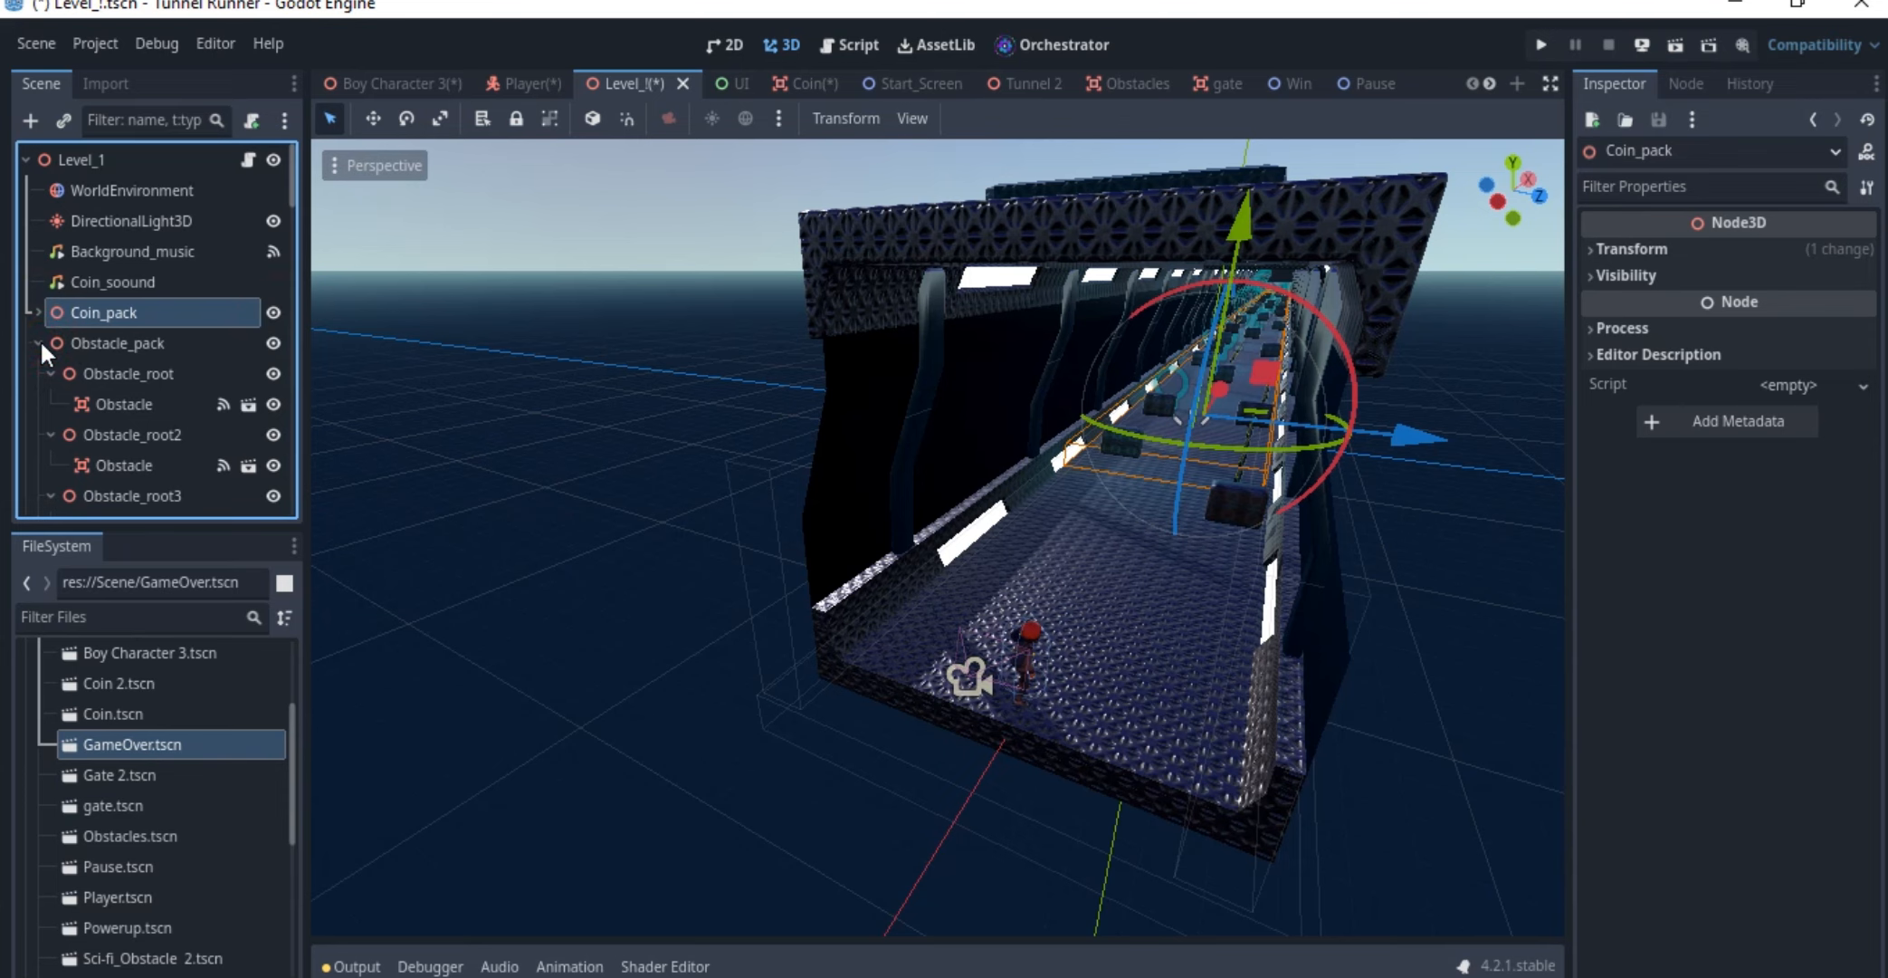
{"action": "left_click", "coordinate": [38, 341]}
{"action": "left_click", "coordinate": [46, 341]}
{"action": "left_click", "coordinate": [39, 341]}
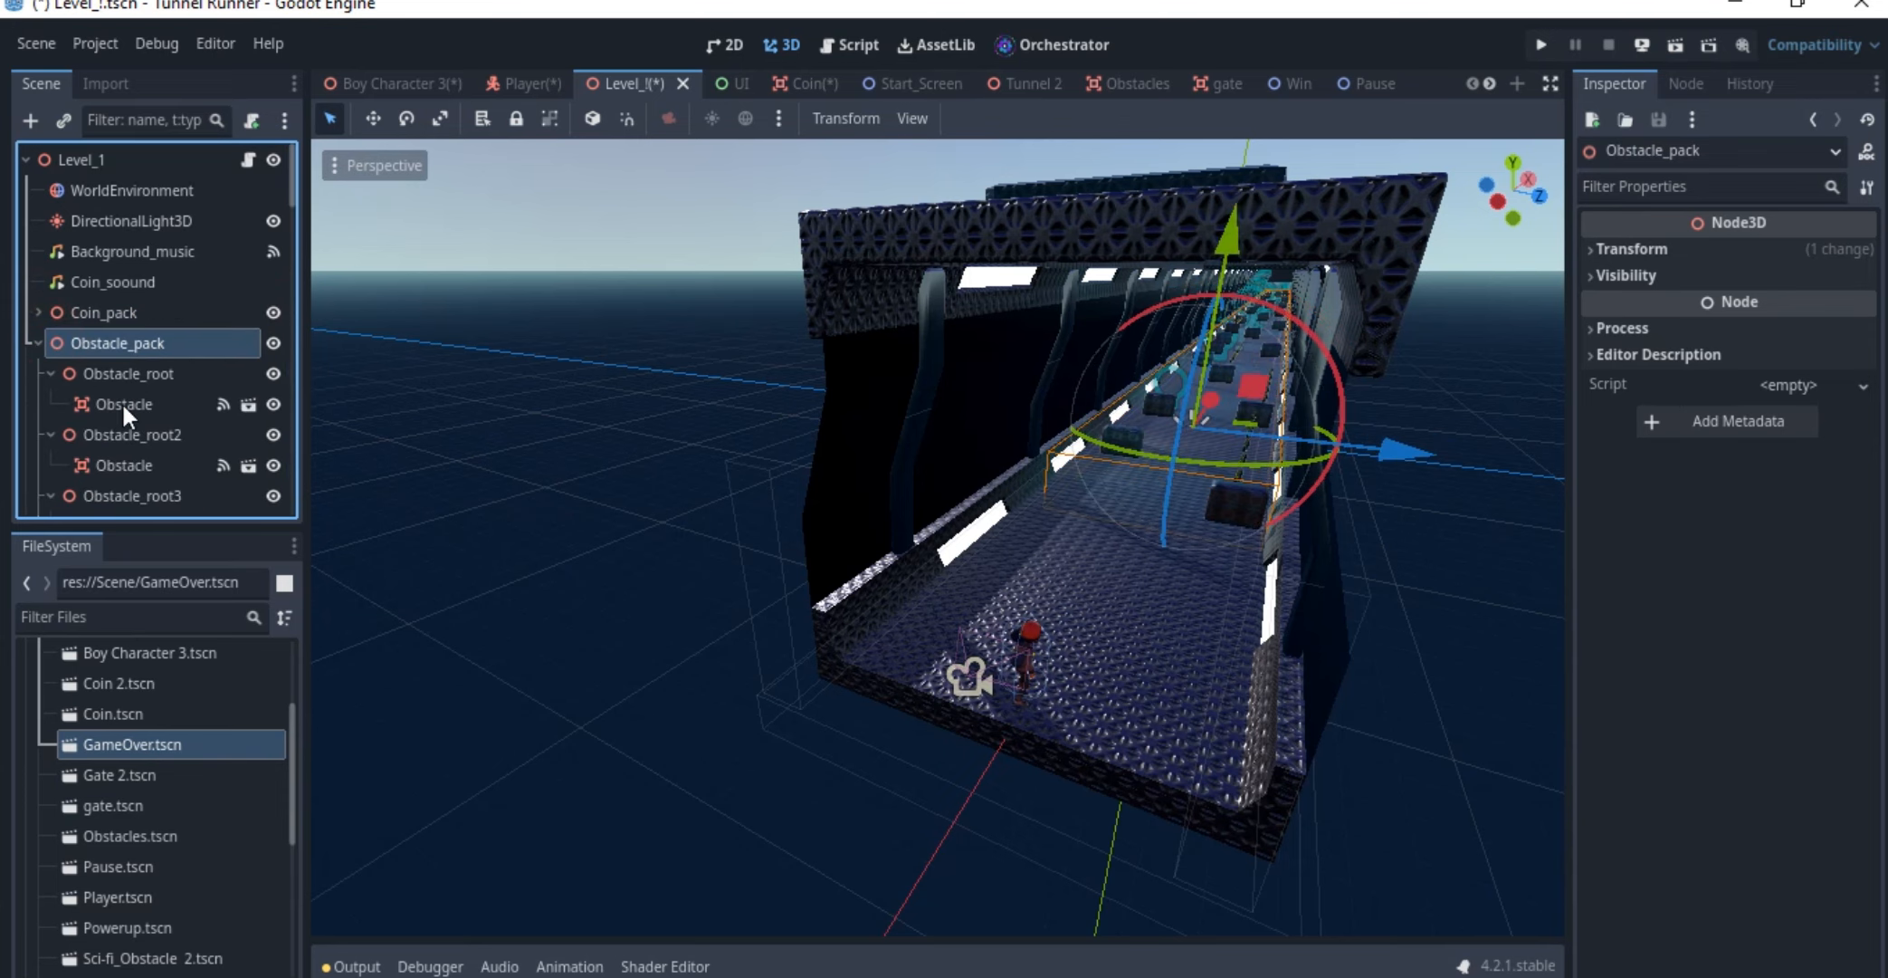
{"action": "left_click", "coordinate": [127, 372]}
{"action": "left_click", "coordinate": [38, 343]}
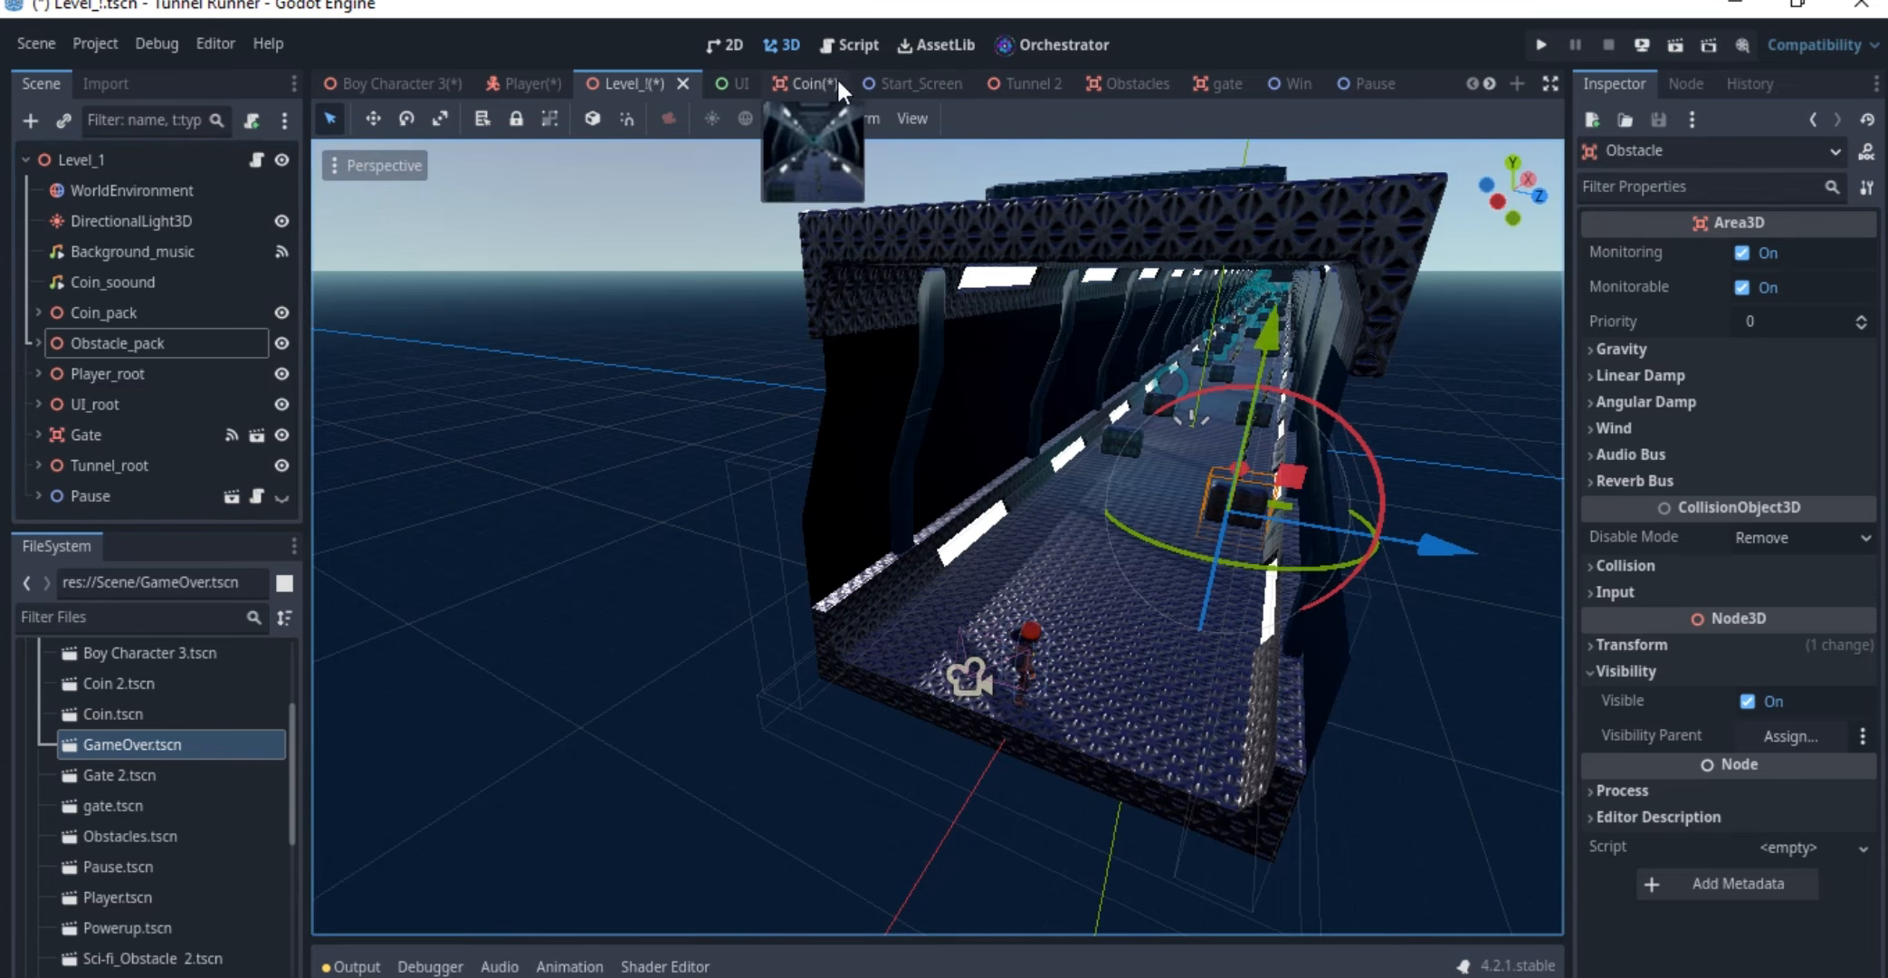
Switch to the Start_Screen scene and inspect its background Sprite2D and the parent ColorRect
{"action": "left_click", "coordinate": [915, 82]}
{"action": "scroll", "coordinate": [752, 395], "scroll_direction": "down", "scroll_amount": 2}
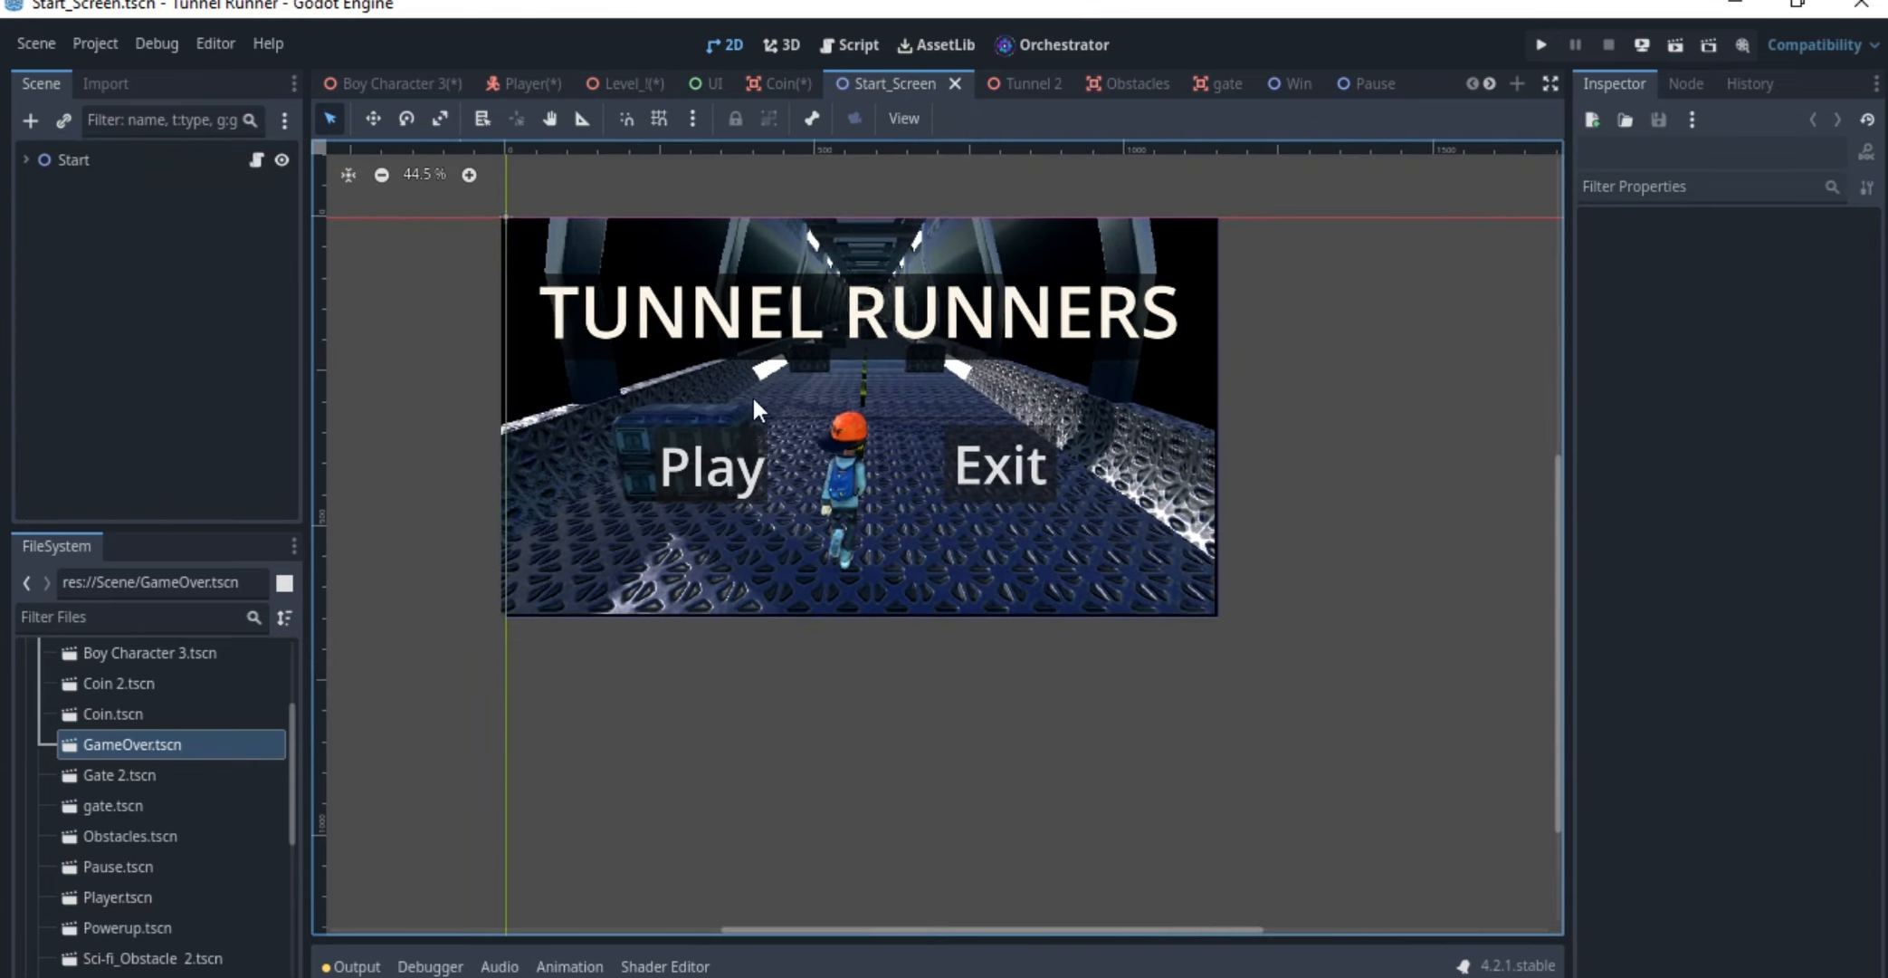
{"action": "middle_click_drag", "start_coordinate": [752, 396], "coordinate": [767, 463]}
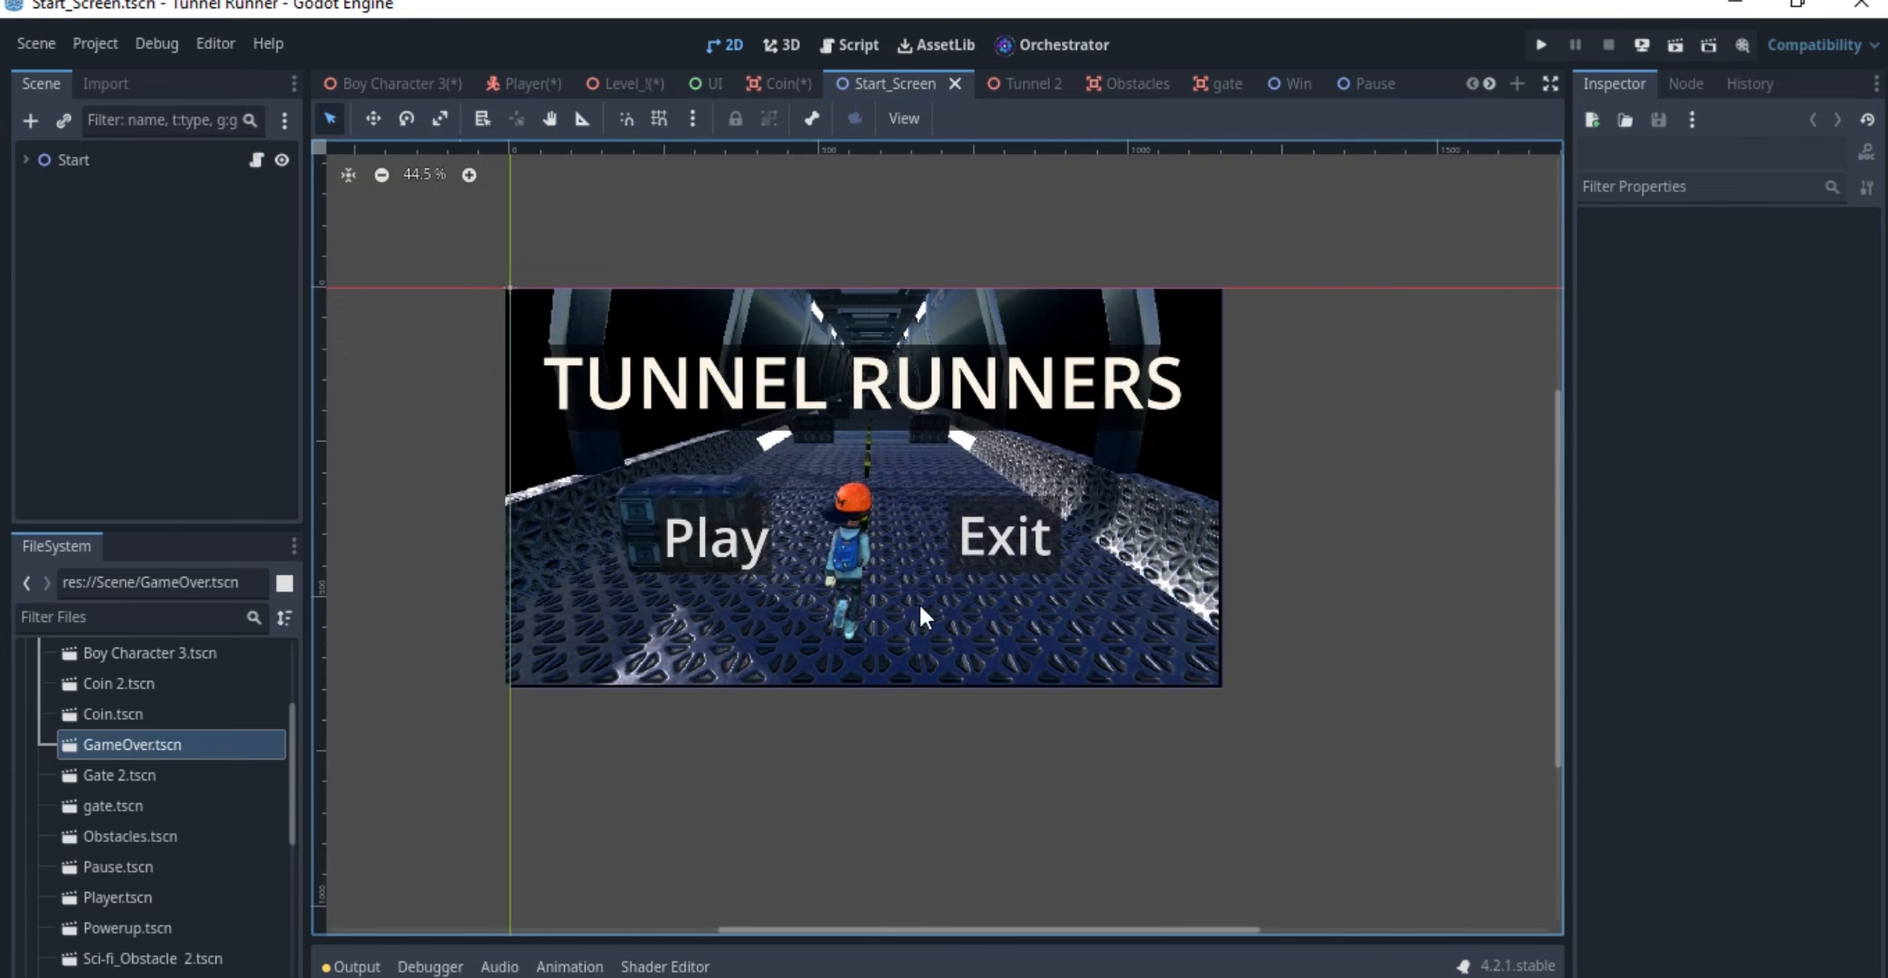
{"action": "scroll", "coordinate": [1075, 431], "scroll_direction": "up", "scroll_amount": 2}
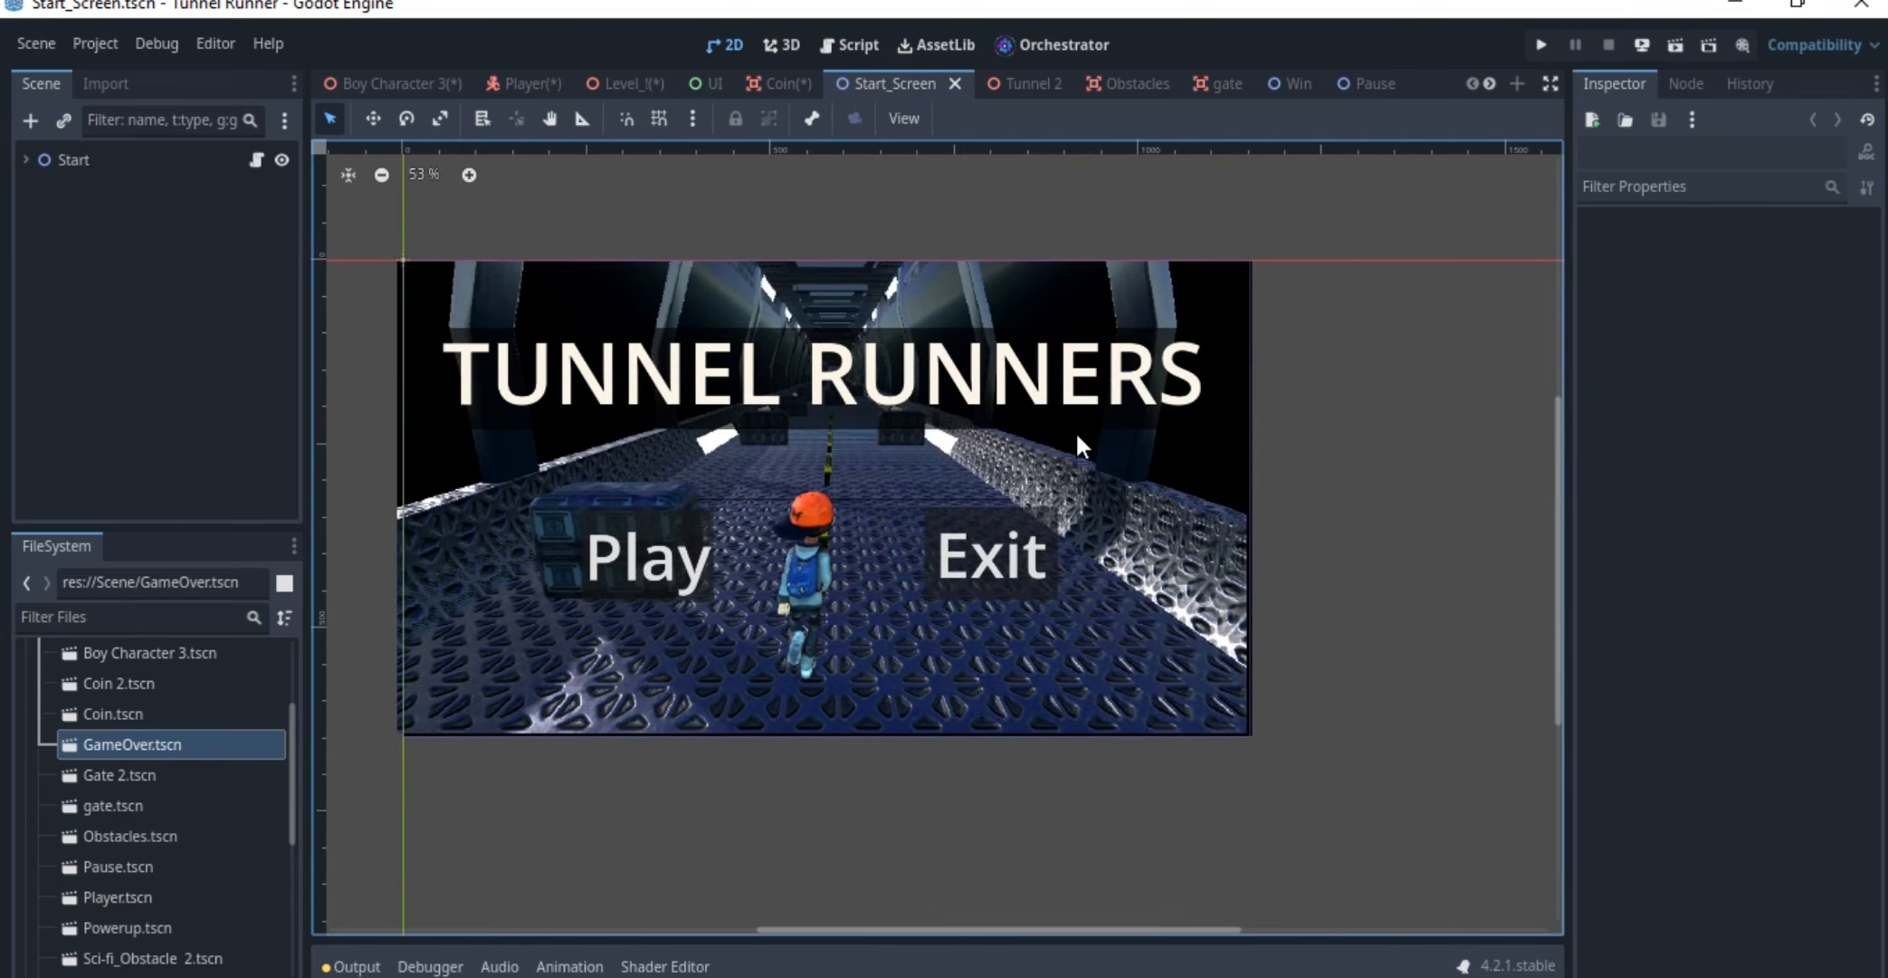
{"action": "left_click", "coordinate": [667, 275]}
{"action": "left_click", "coordinate": [25, 159]}
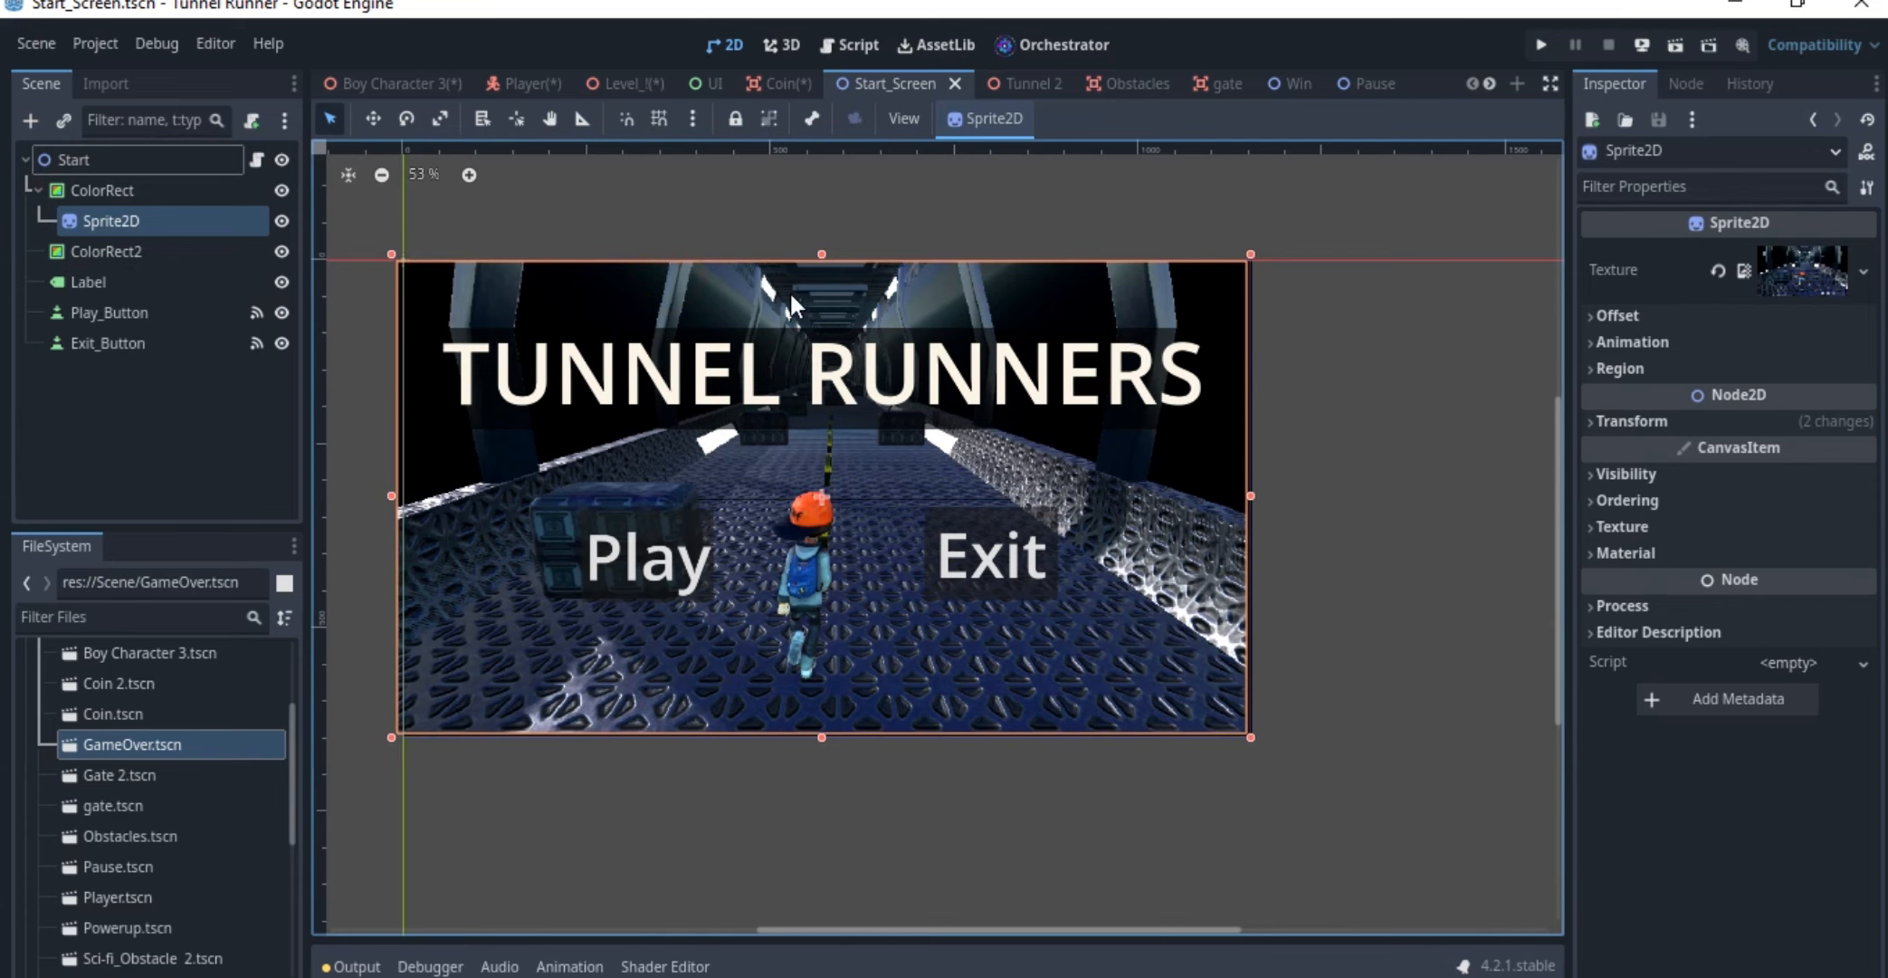
{"action": "left_click", "coordinate": [122, 187]}
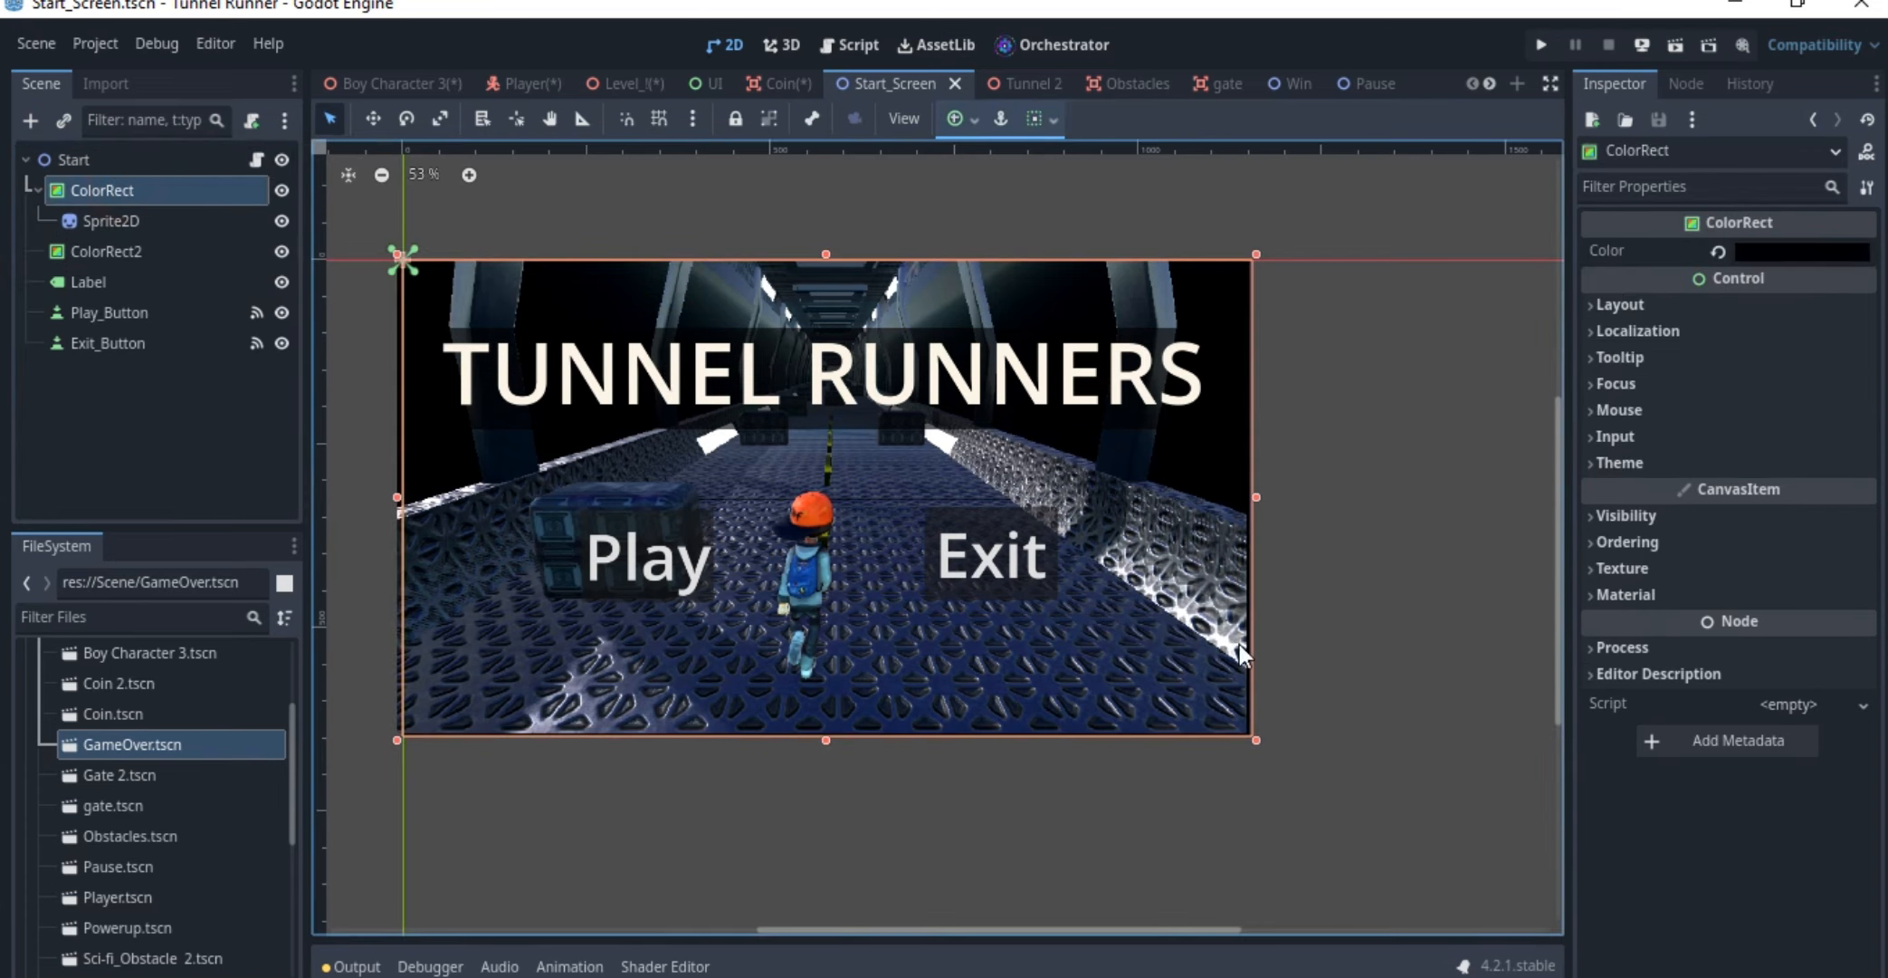
Examine the title Label and the ColorRect2 behind it, moving the title up temporarily and undoing that, and inspect ColorRect2's colour
{"action": "left_click", "coordinate": [128, 271]}
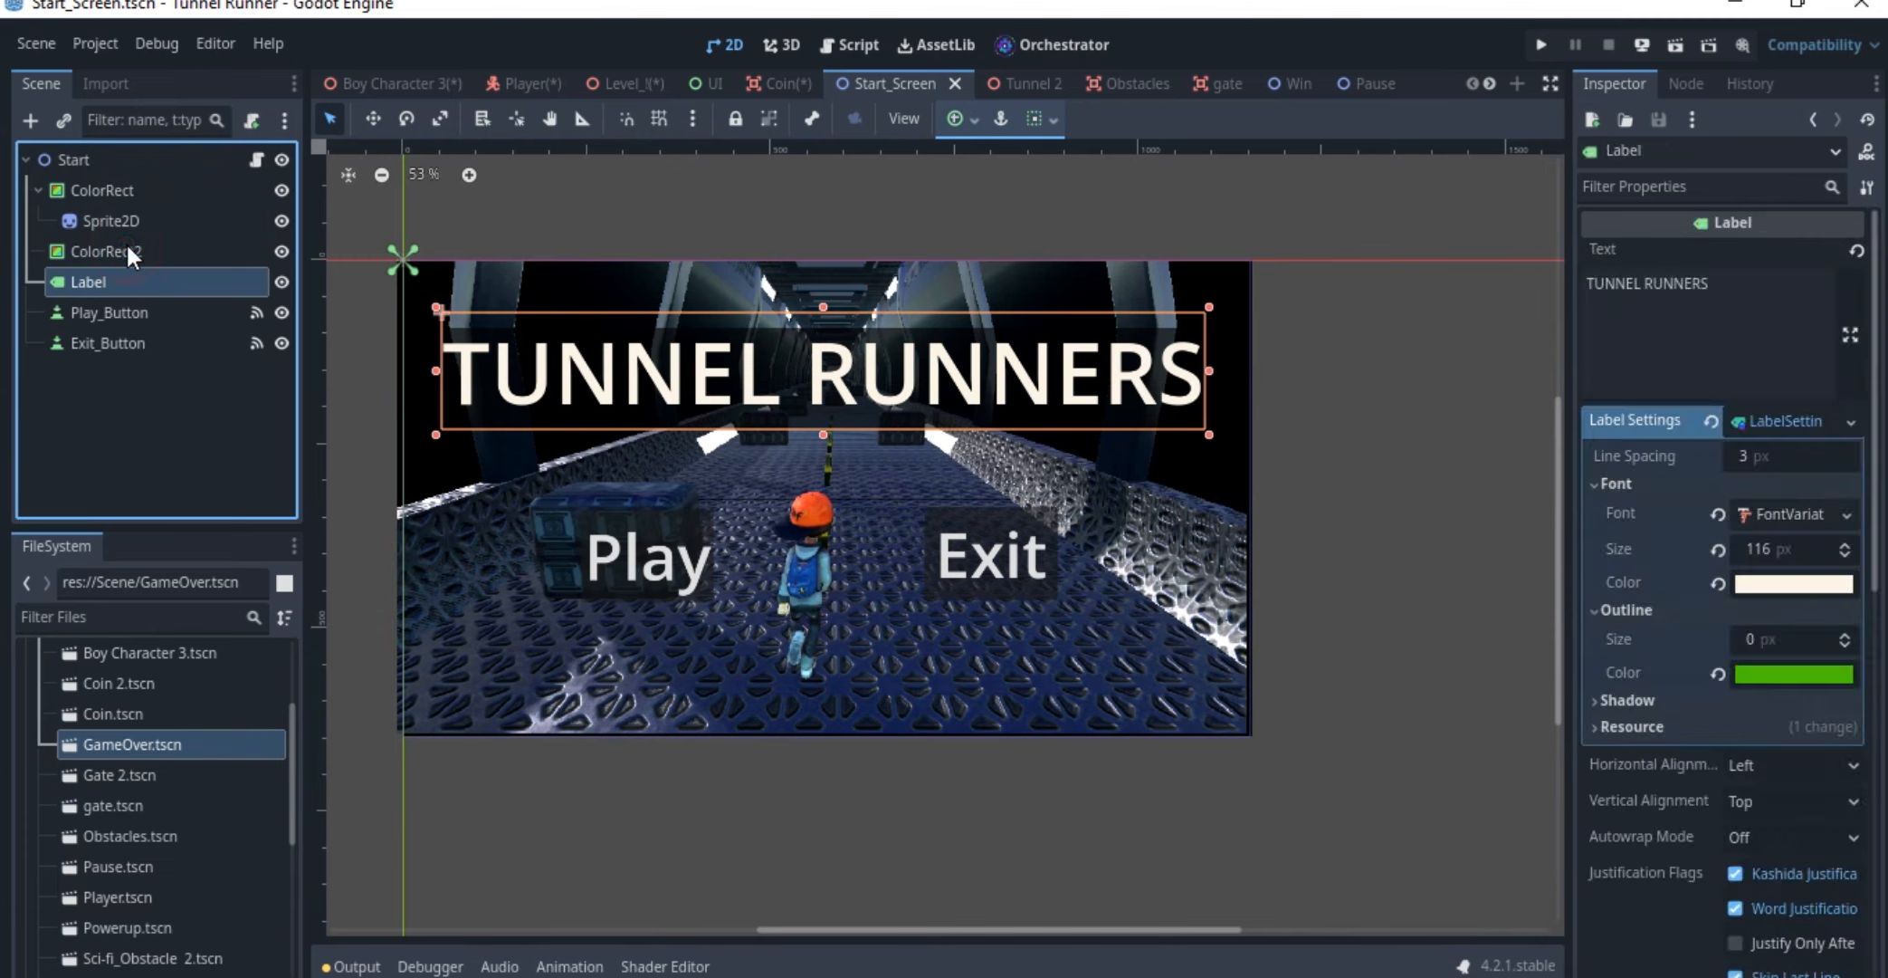
{"action": "left_click", "coordinate": [126, 248]}
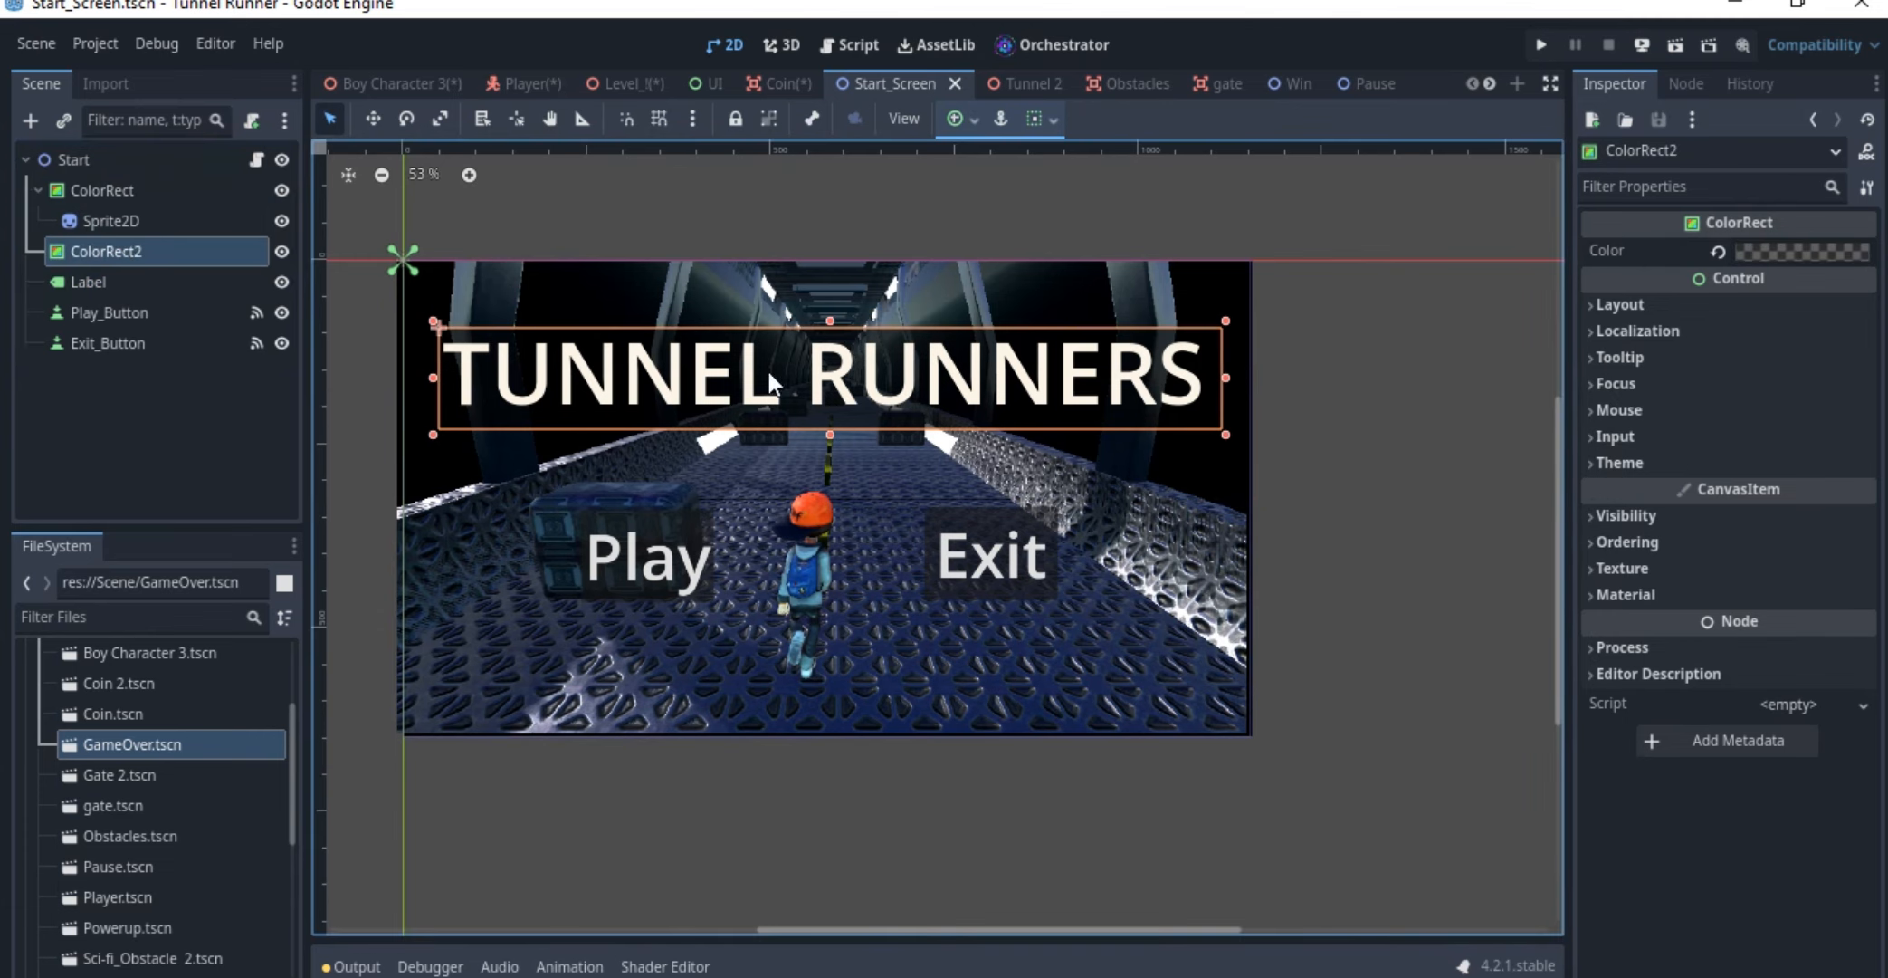
{"action": "left_click_drag", "start_coordinate": [795, 332], "coordinate": [801, 236]}
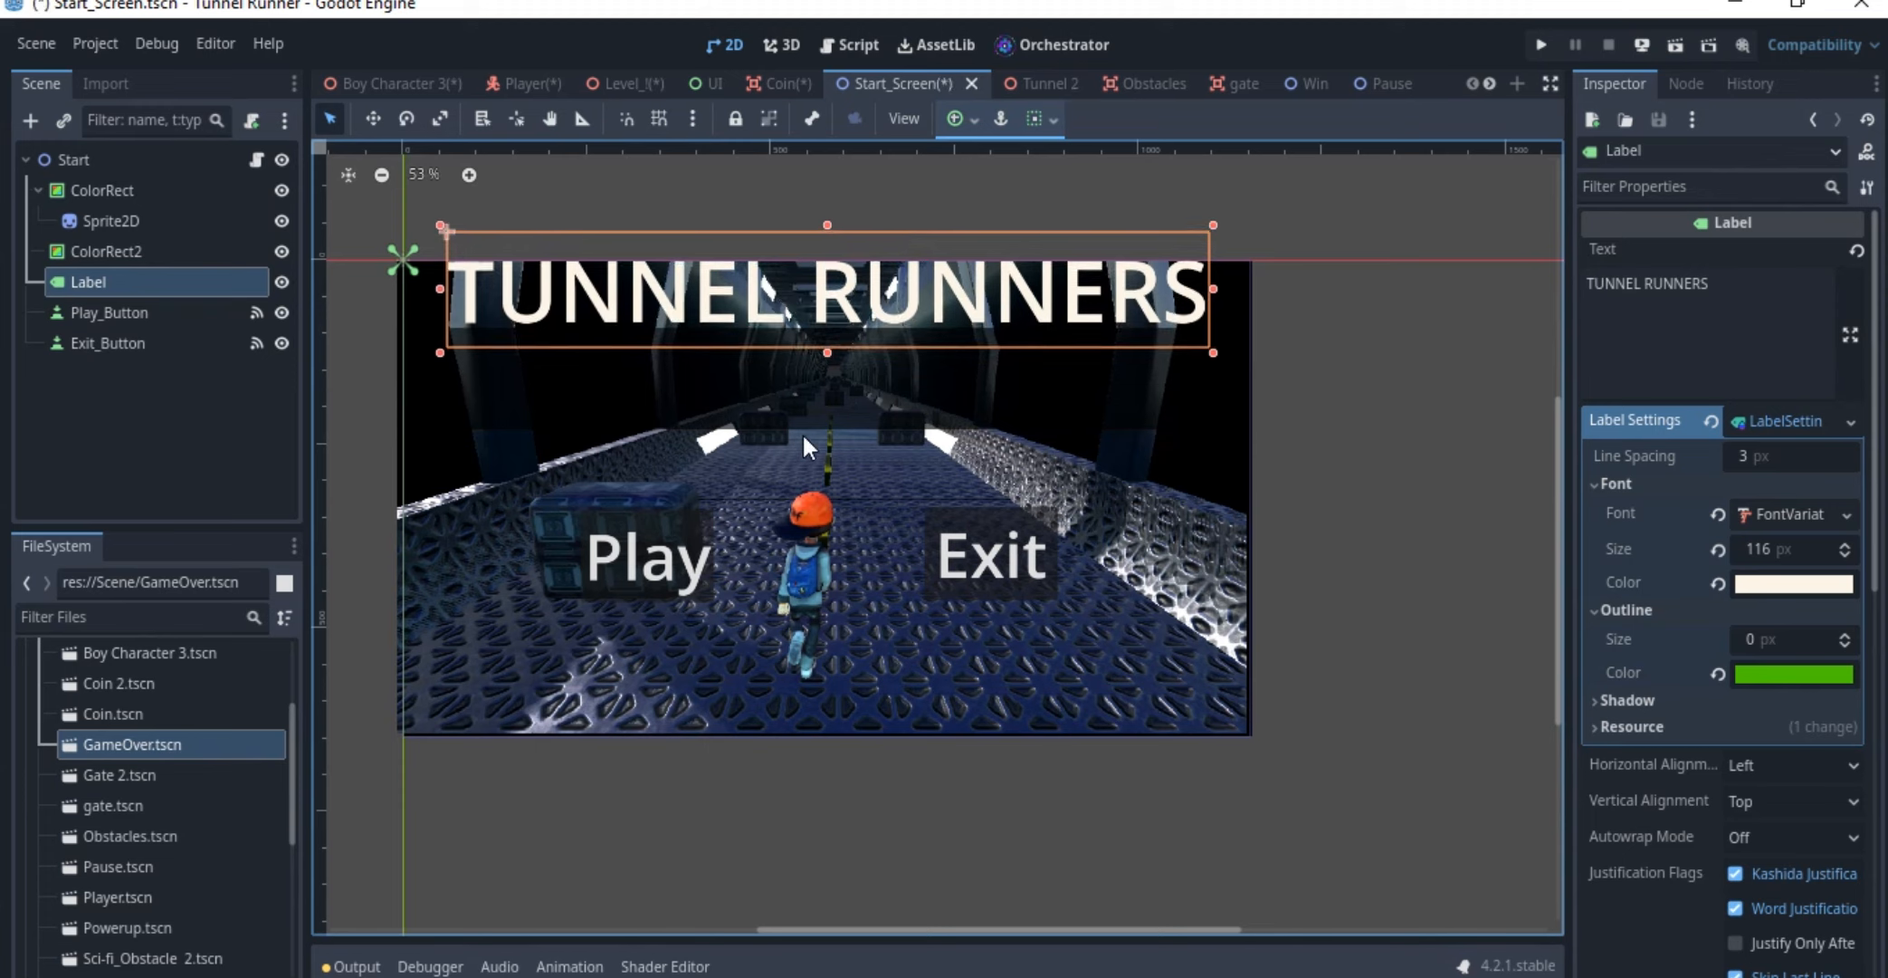
{"action": "key", "text": "ctrl+z"}
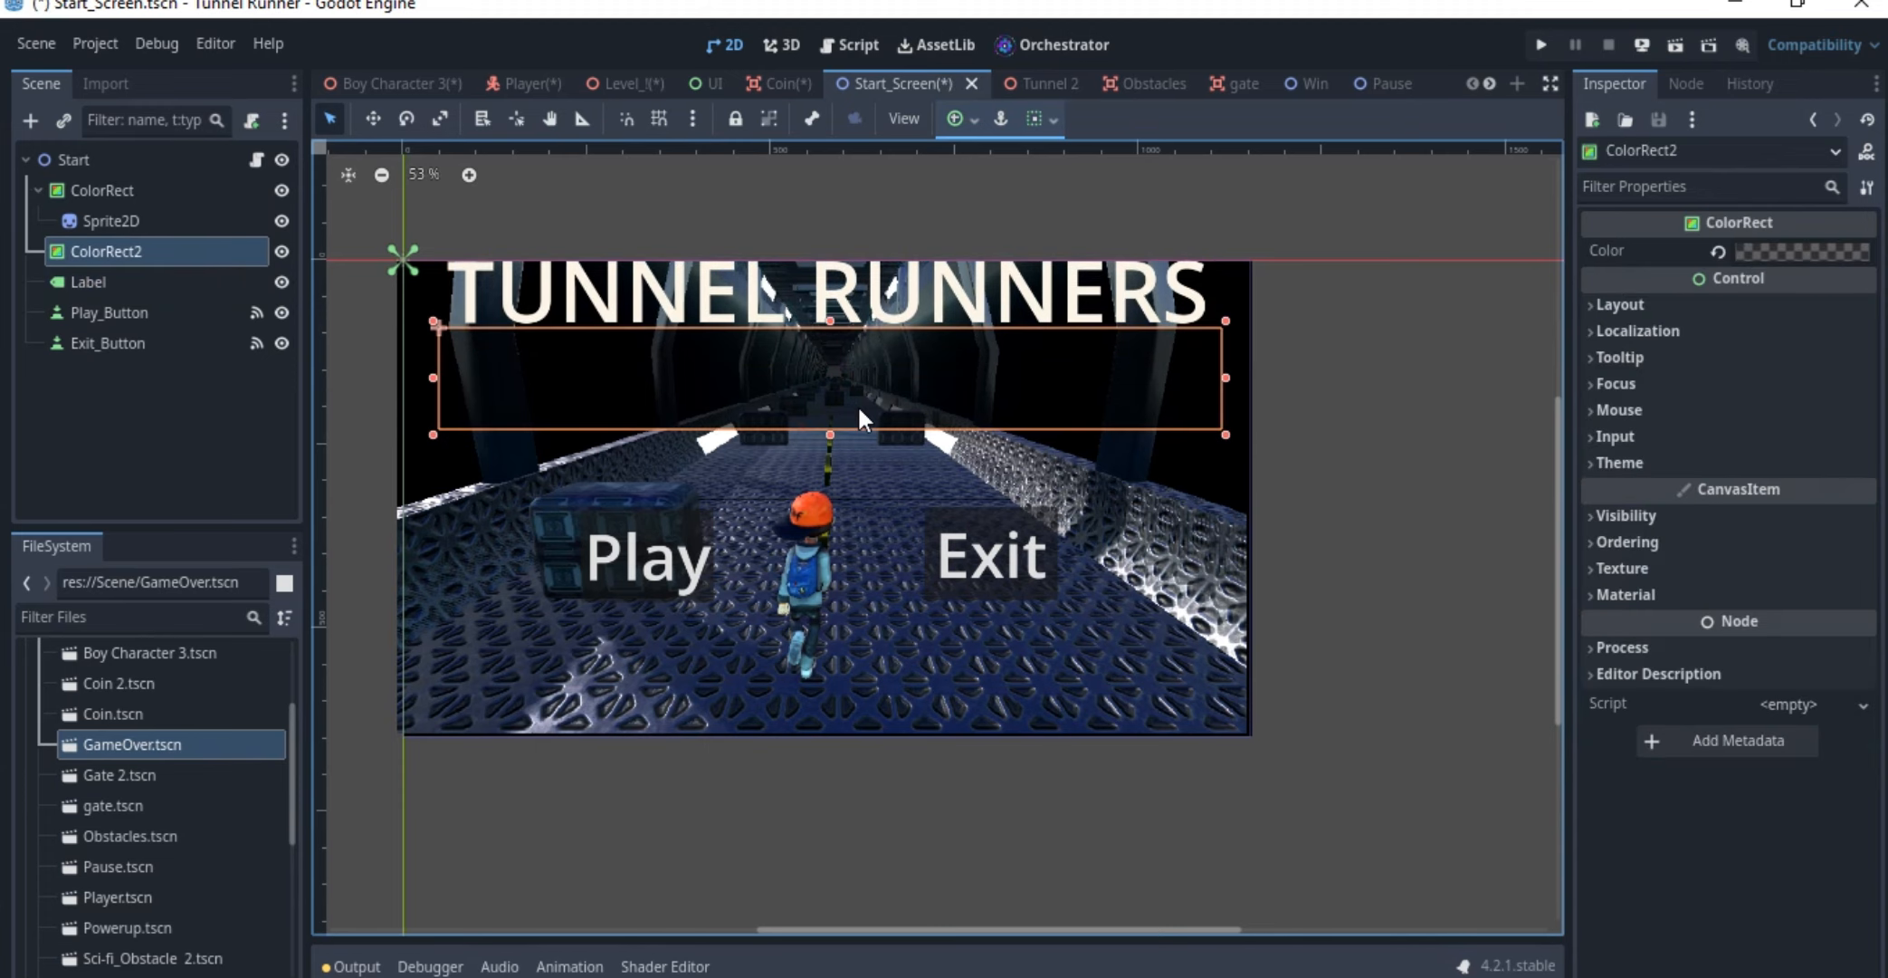
{"action": "left_click", "coordinate": [1783, 253]}
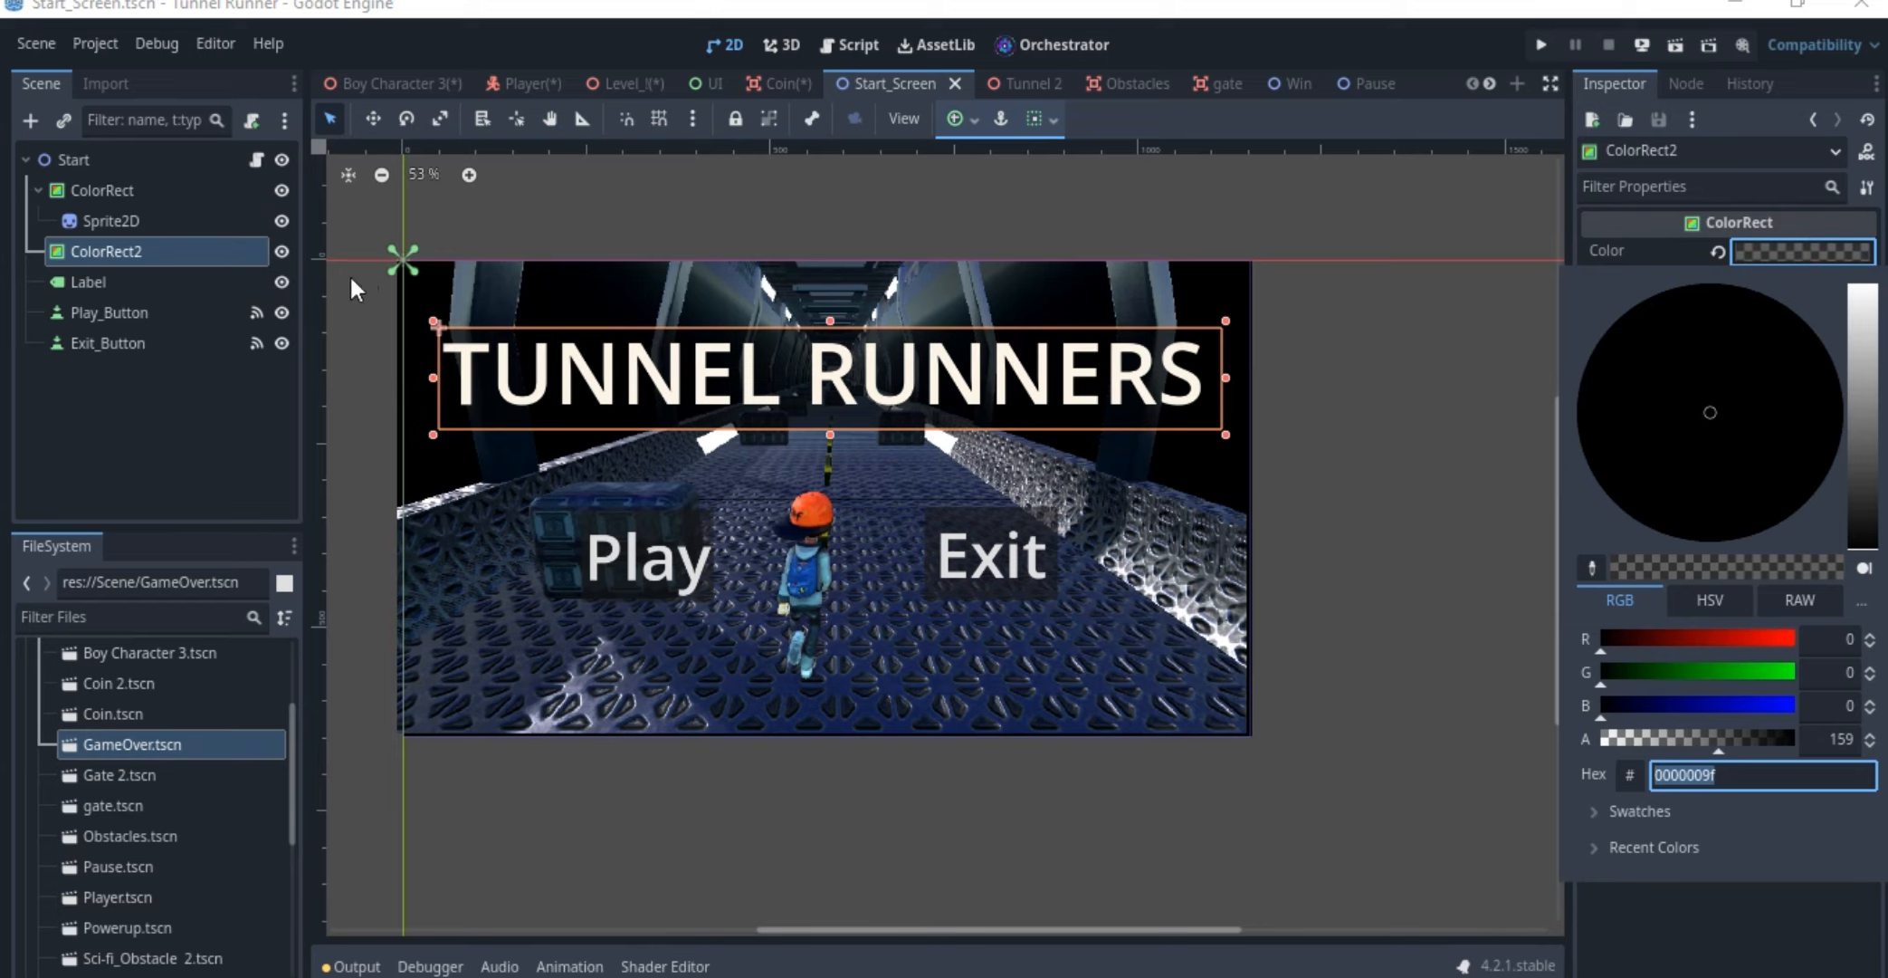
{"action": "left_click", "coordinate": [98, 270]}
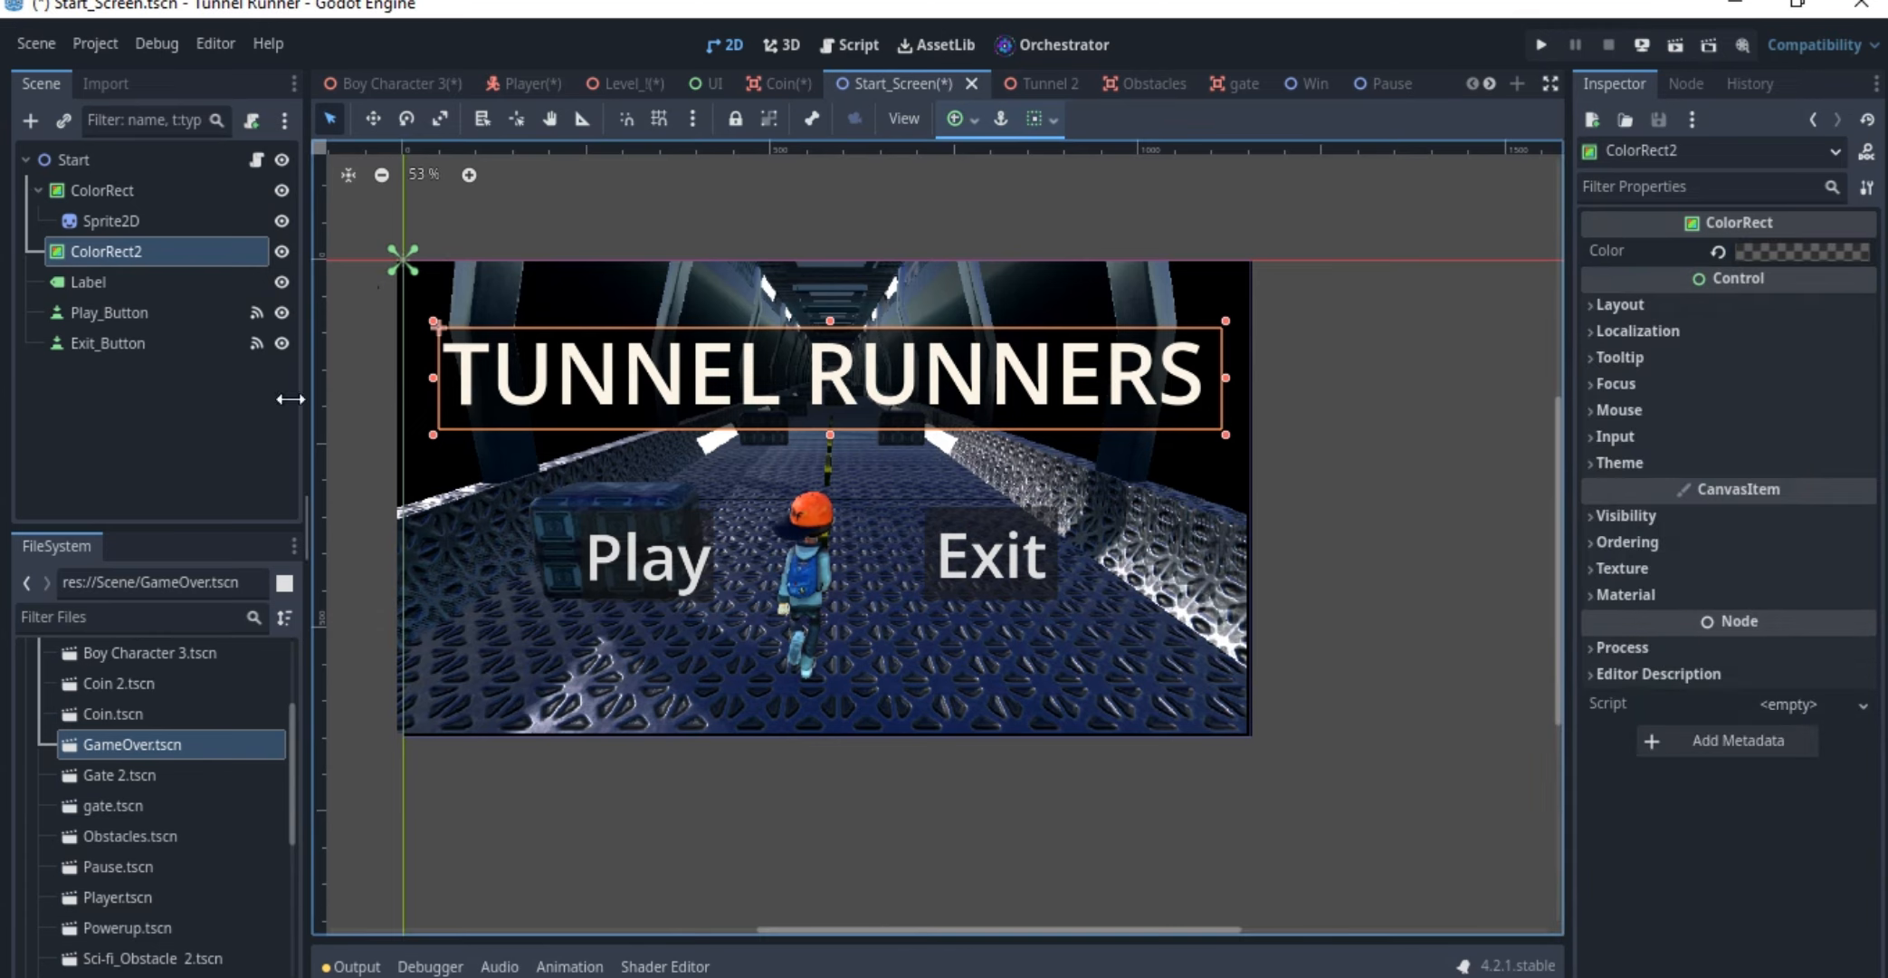
Inspect the Play_Button and Start nodes, and find the Start_Screen.os script in the project's Scripts folder
{"action": "left_click", "coordinate": [137, 313]}
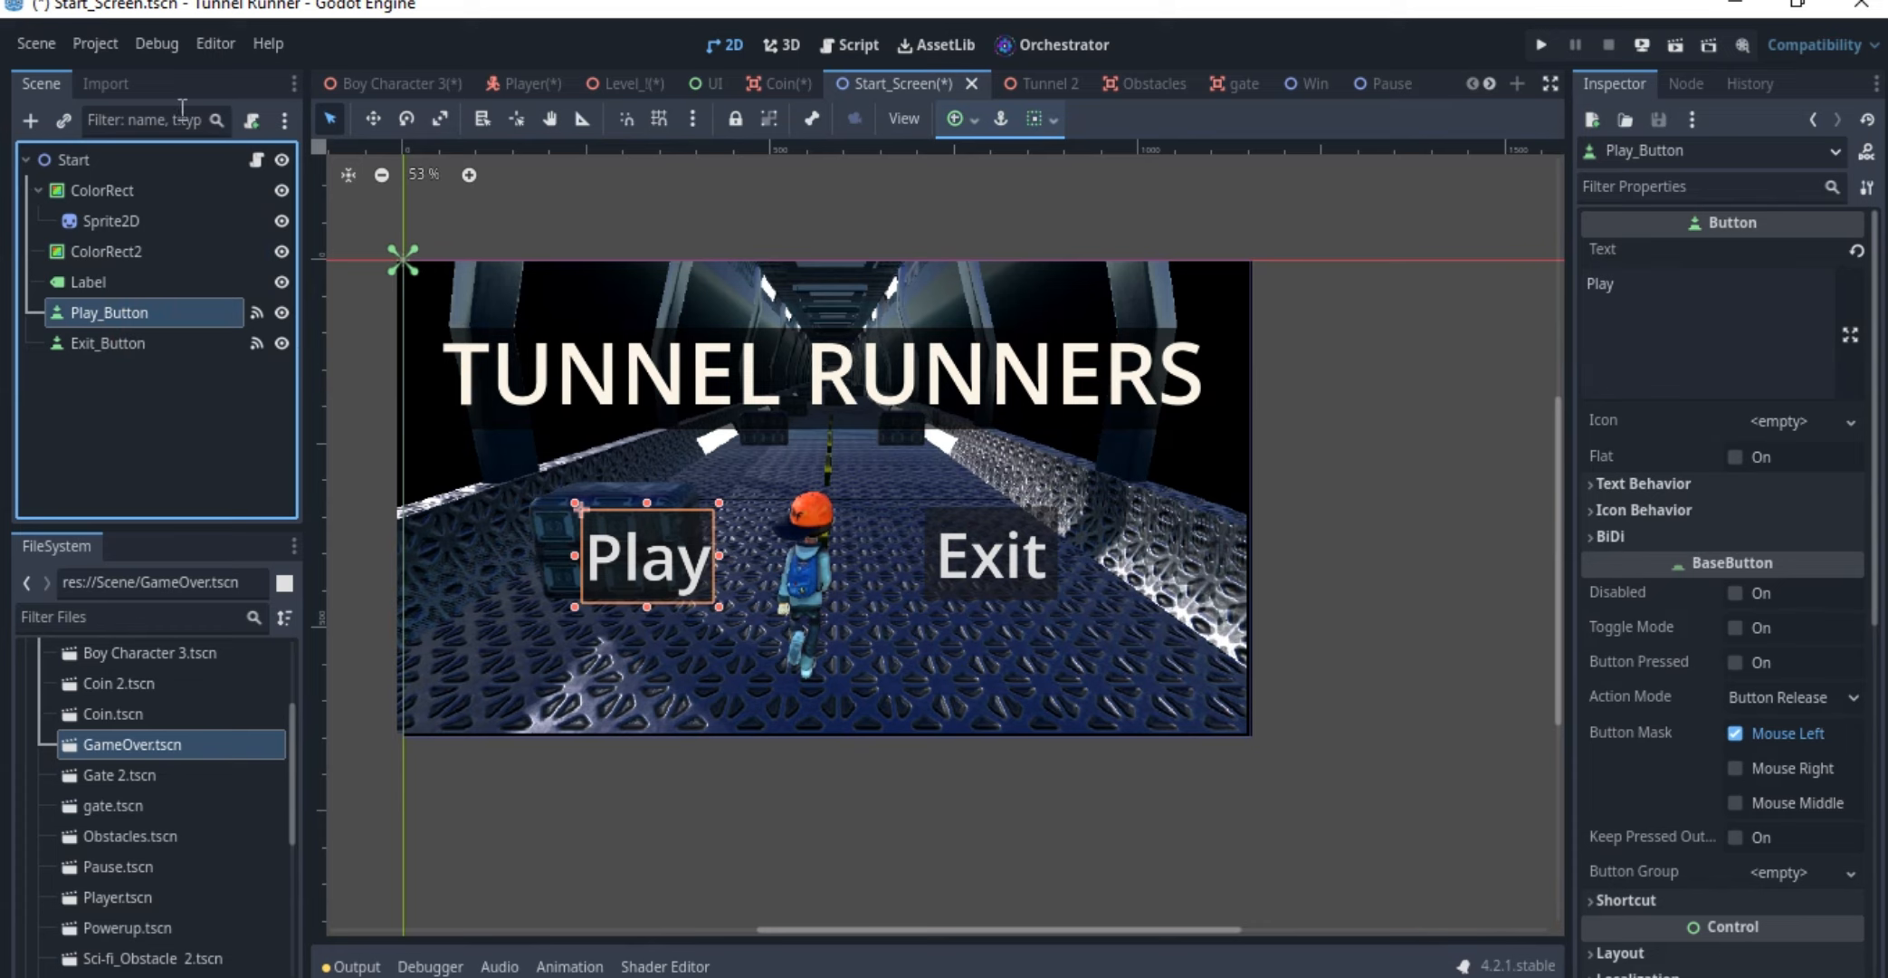
{"action": "left_click", "coordinate": [101, 158]}
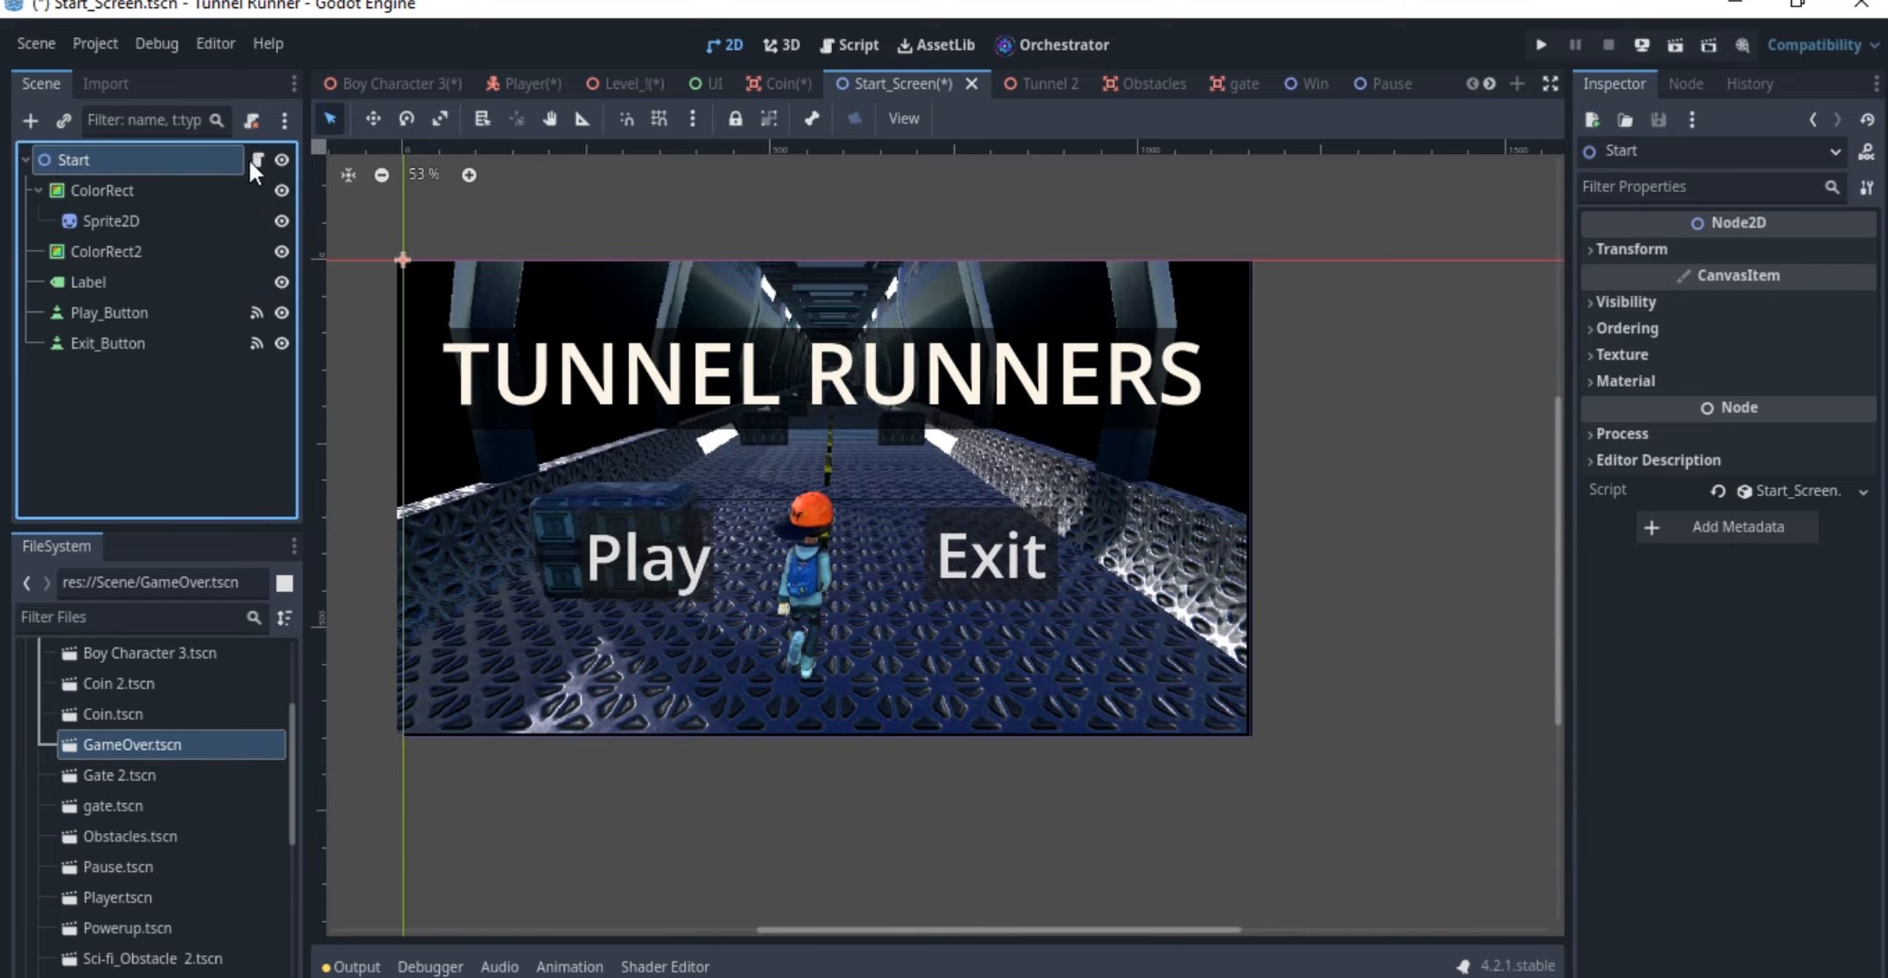
{"action": "scroll", "coordinate": [70, 751], "scroll_direction": "up", "scroll_amount": 5}
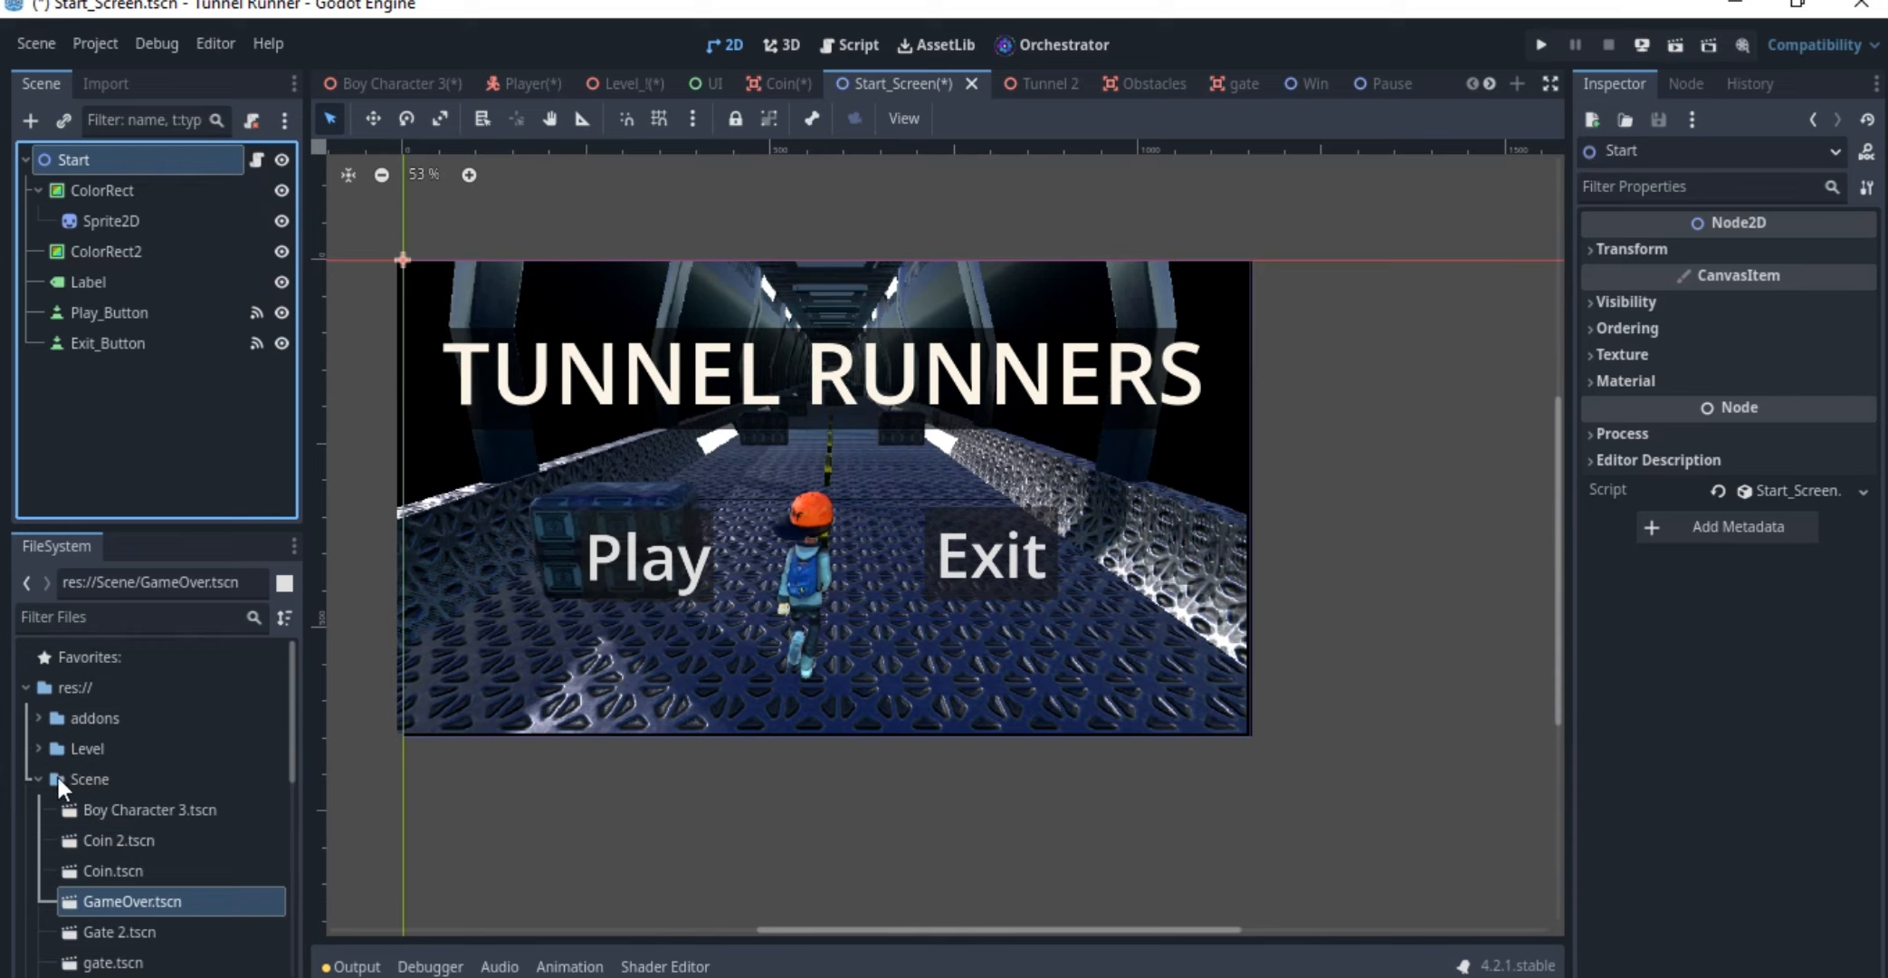
{"action": "left_click", "coordinate": [34, 775]}
{"action": "left_click", "coordinate": [37, 808]}
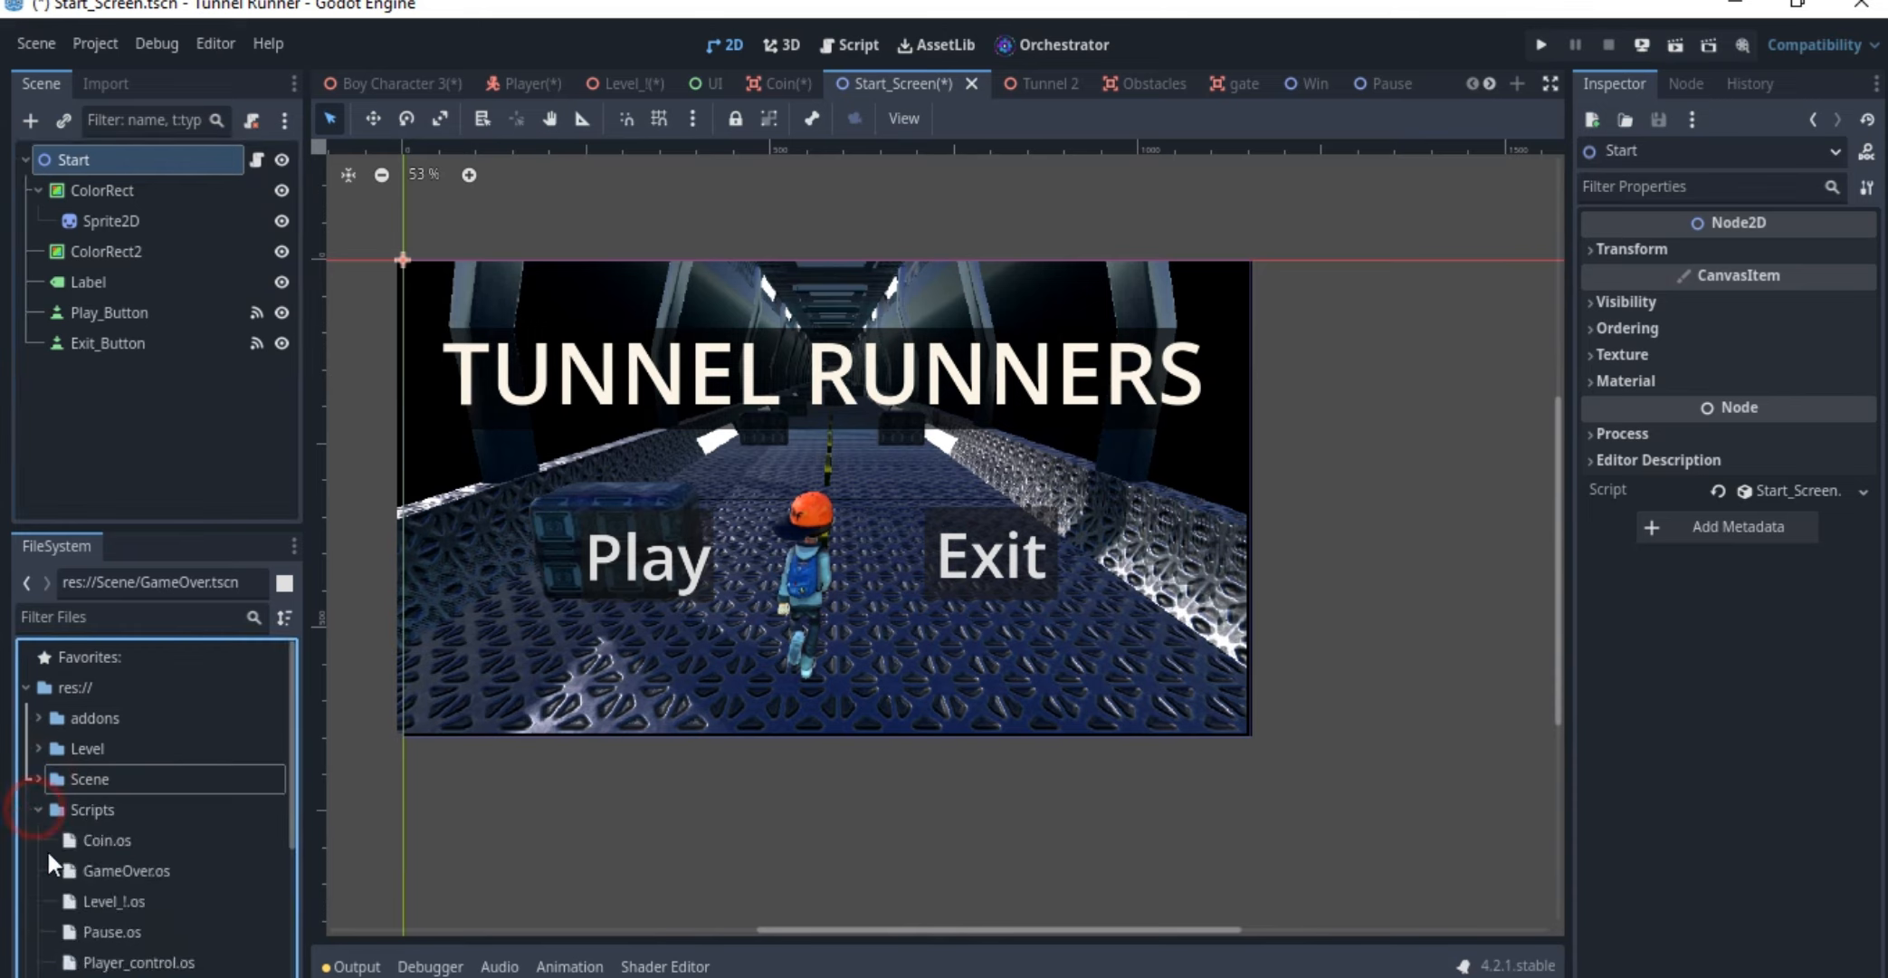
{"action": "scroll", "coordinate": [55, 833], "scroll_direction": "down", "scroll_amount": 3}
{"action": "scroll", "coordinate": [102, 729], "scroll_direction": "up", "scroll_amount": 3}
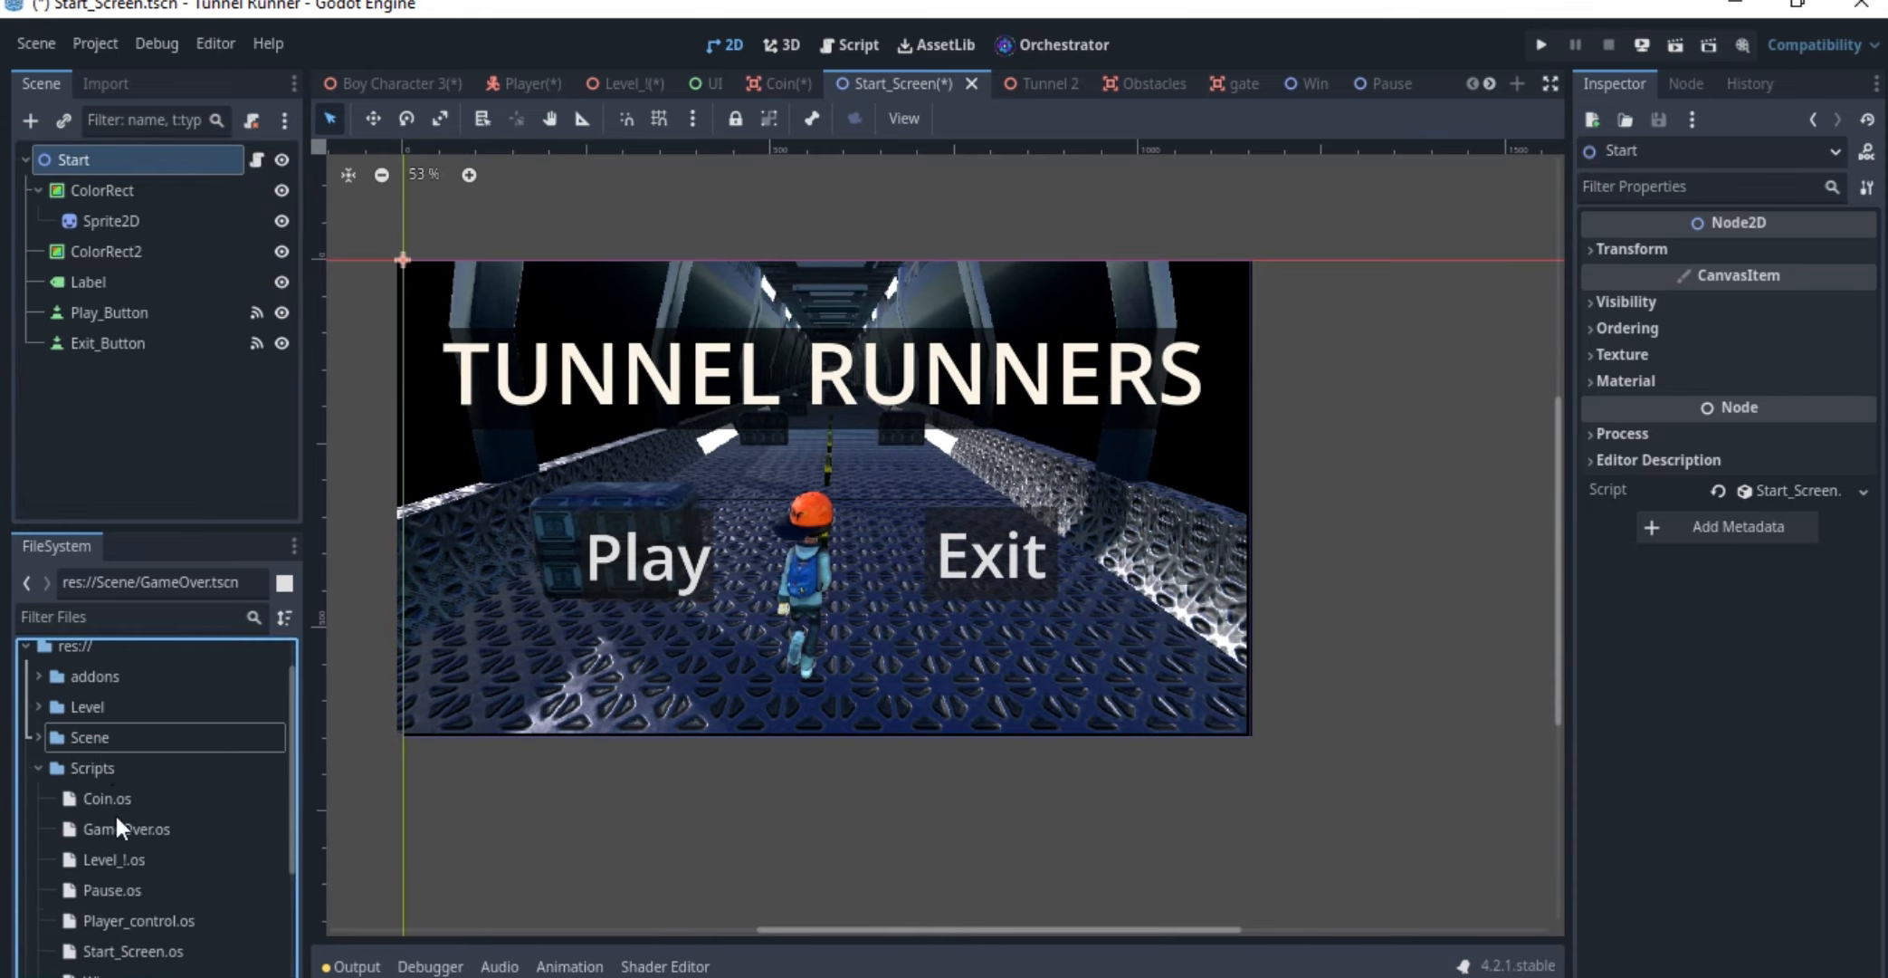
{"action": "scroll", "coordinate": [122, 860], "scroll_direction": "down", "scroll_amount": 1}
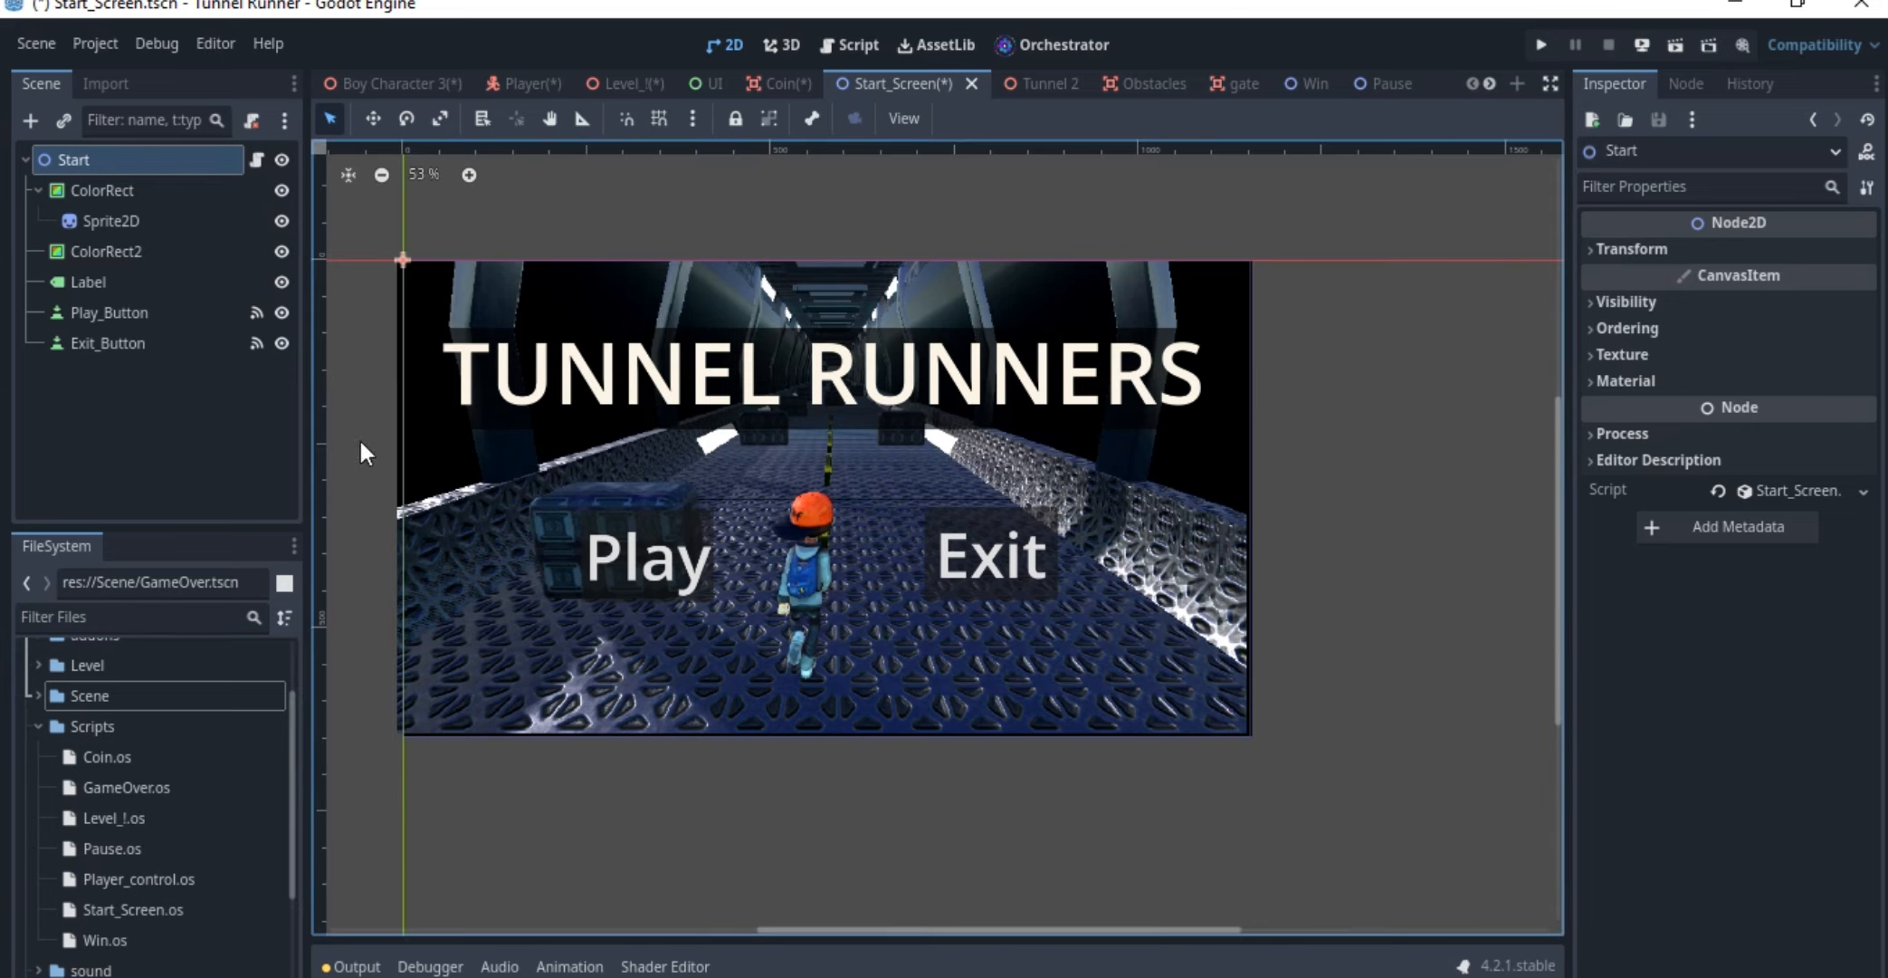
Inspect the Play_Button and Exit_Button nodes and the Start script graph, and check Play_Button's pressed() signal connection
{"action": "left_click", "coordinate": [115, 312]}
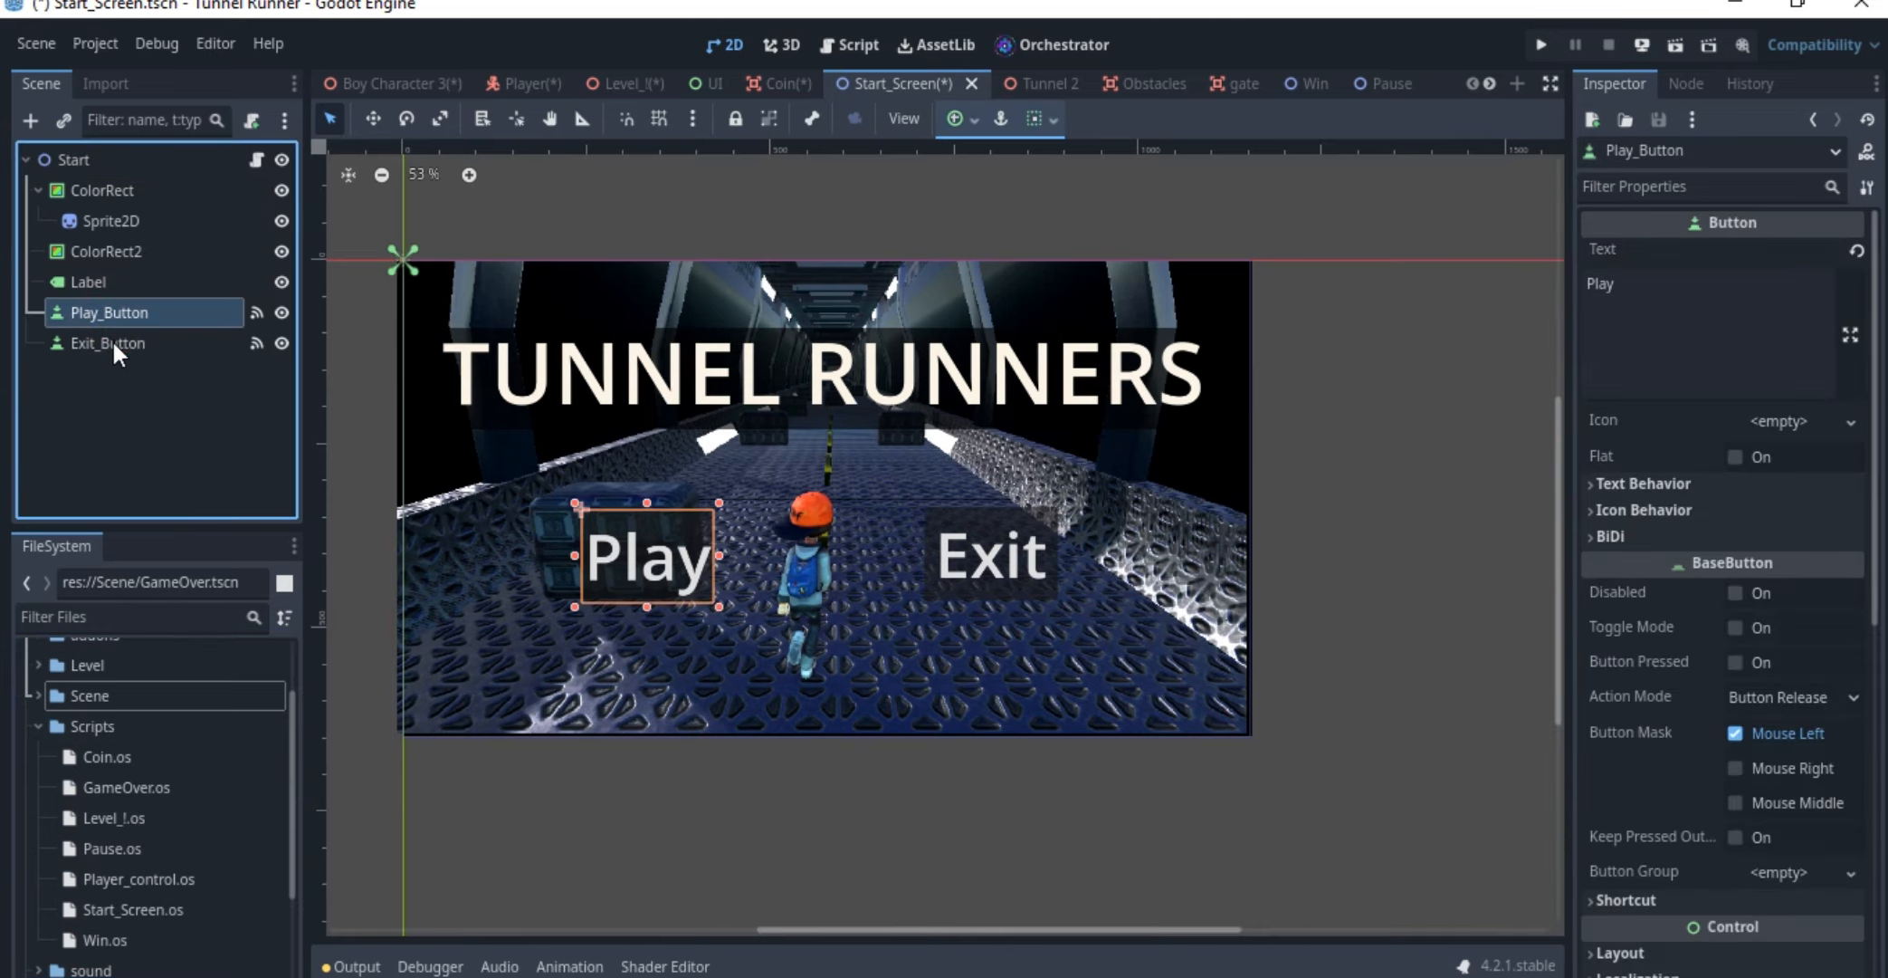
{"action": "left_click", "coordinate": [113, 341]}
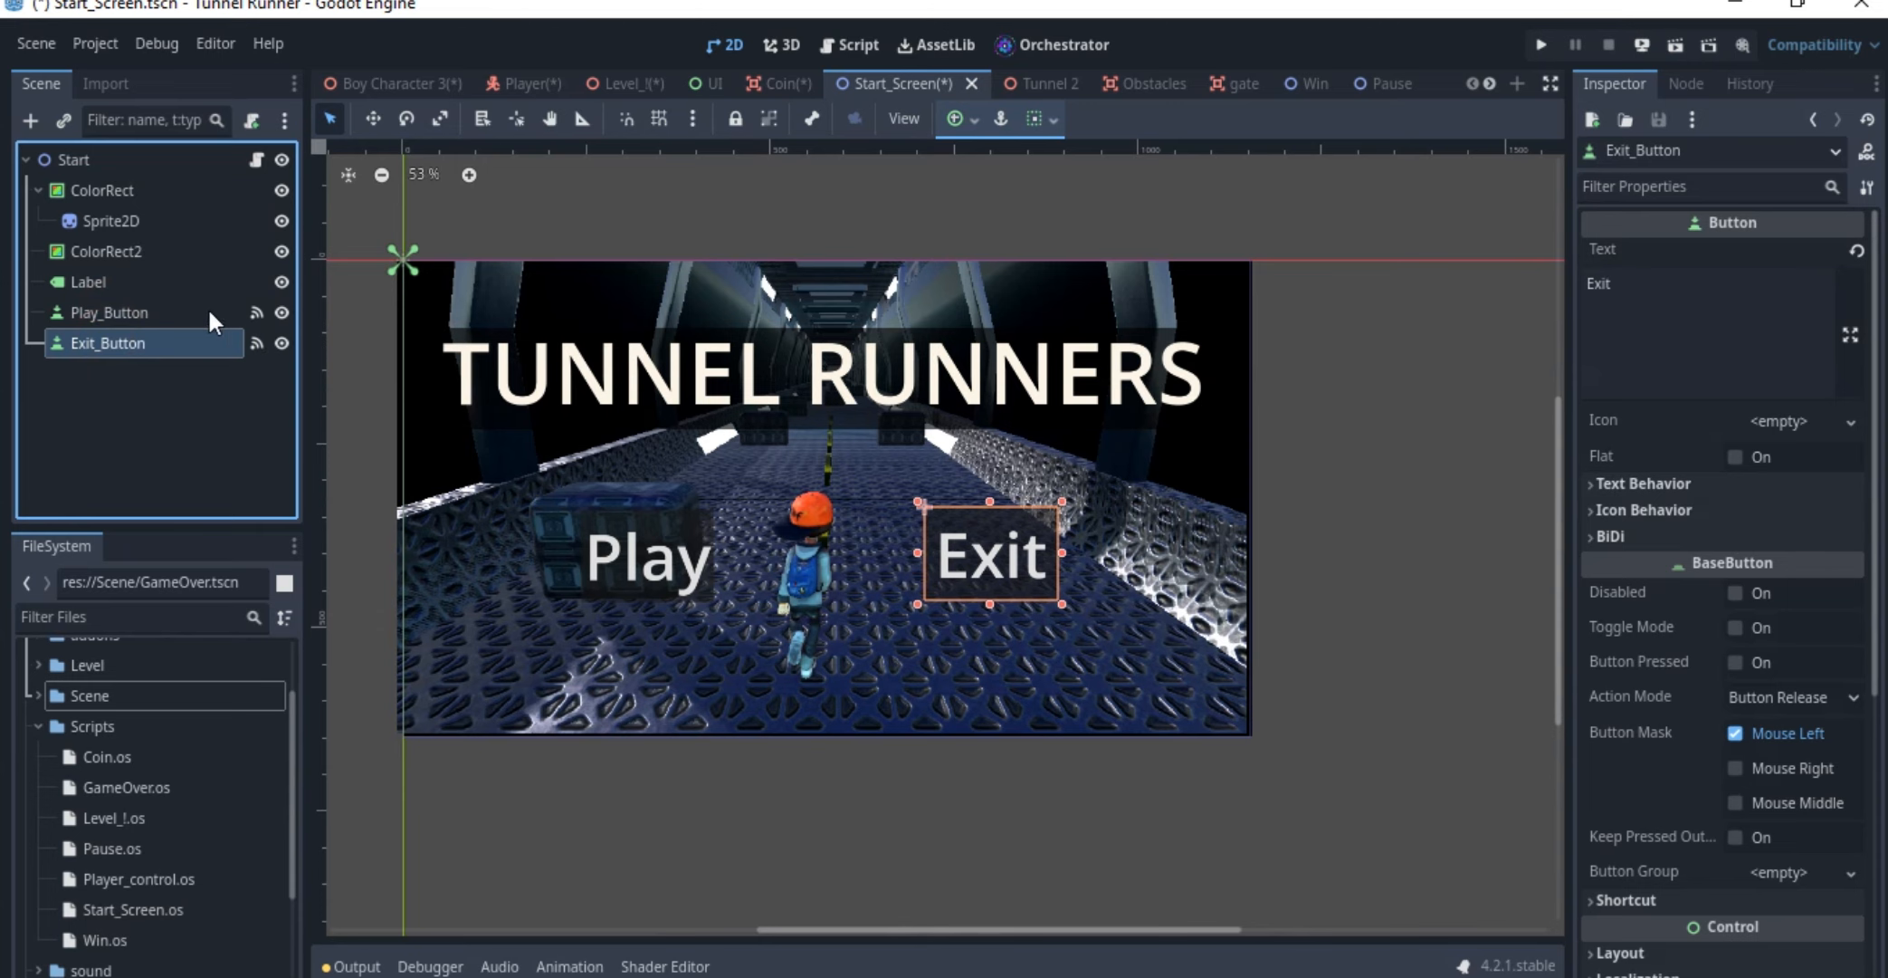
{"action": "left_click", "coordinate": [257, 161]}
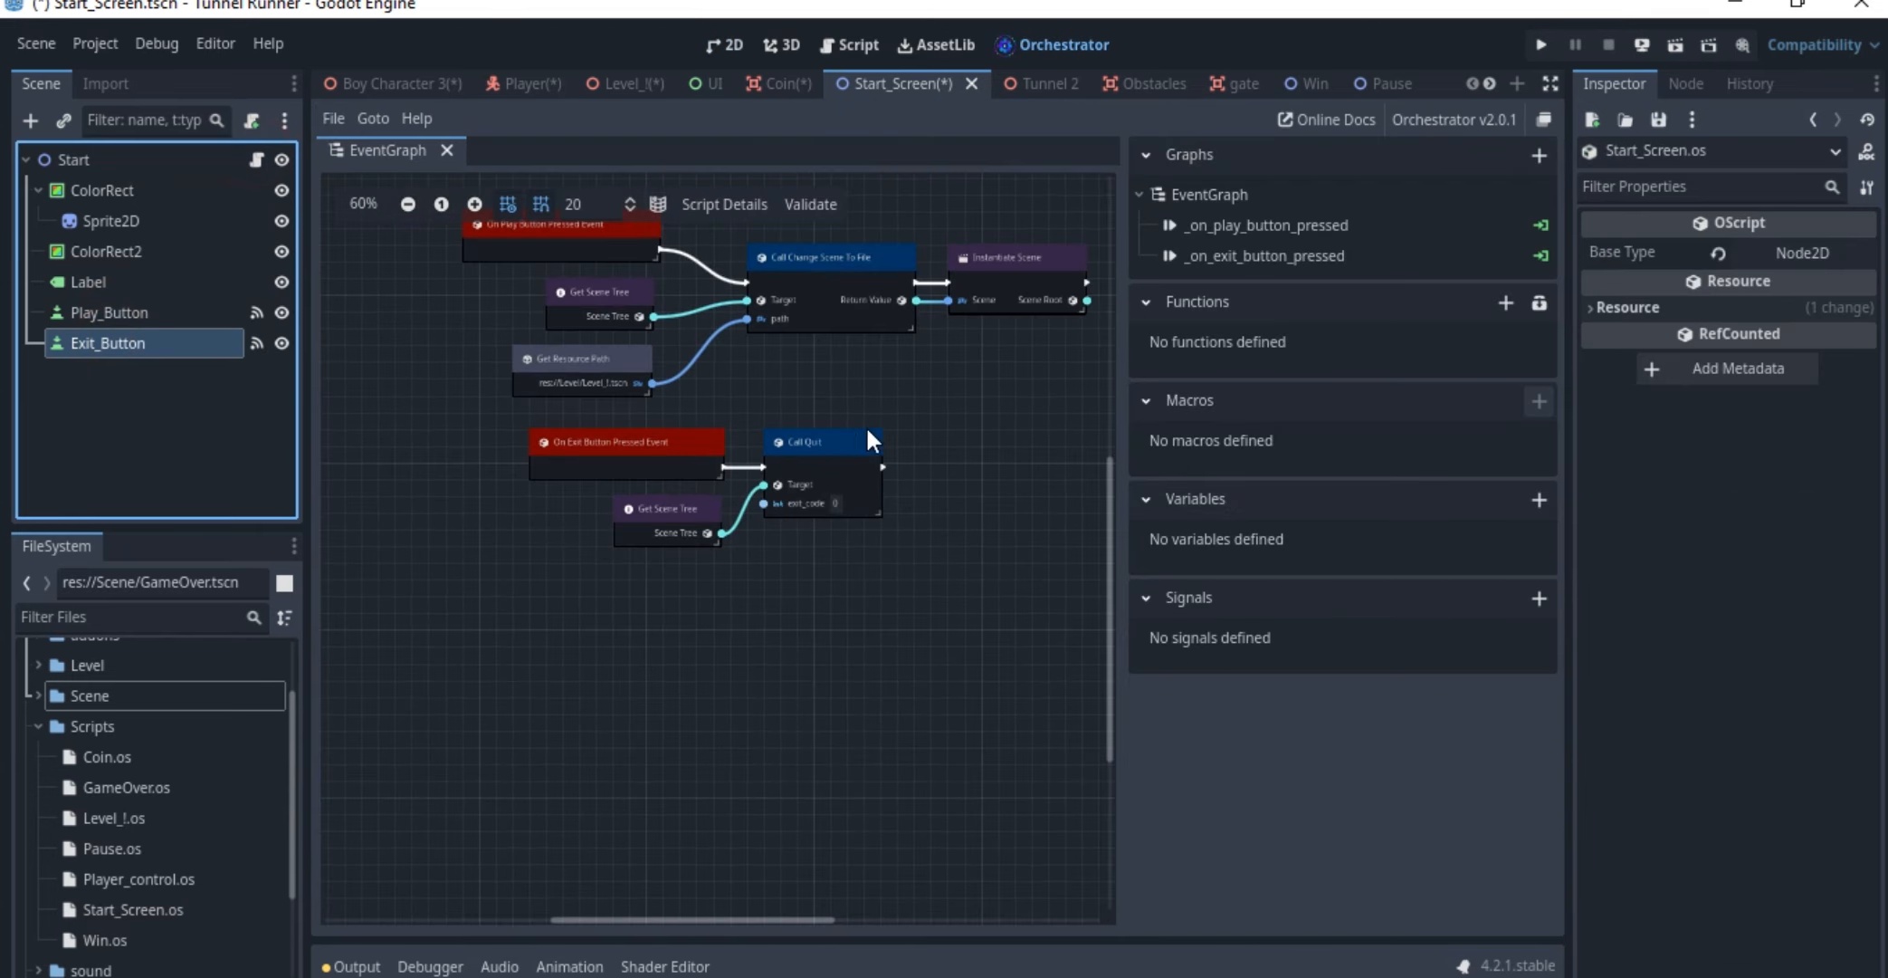
{"action": "left_click", "coordinate": [154, 313]}
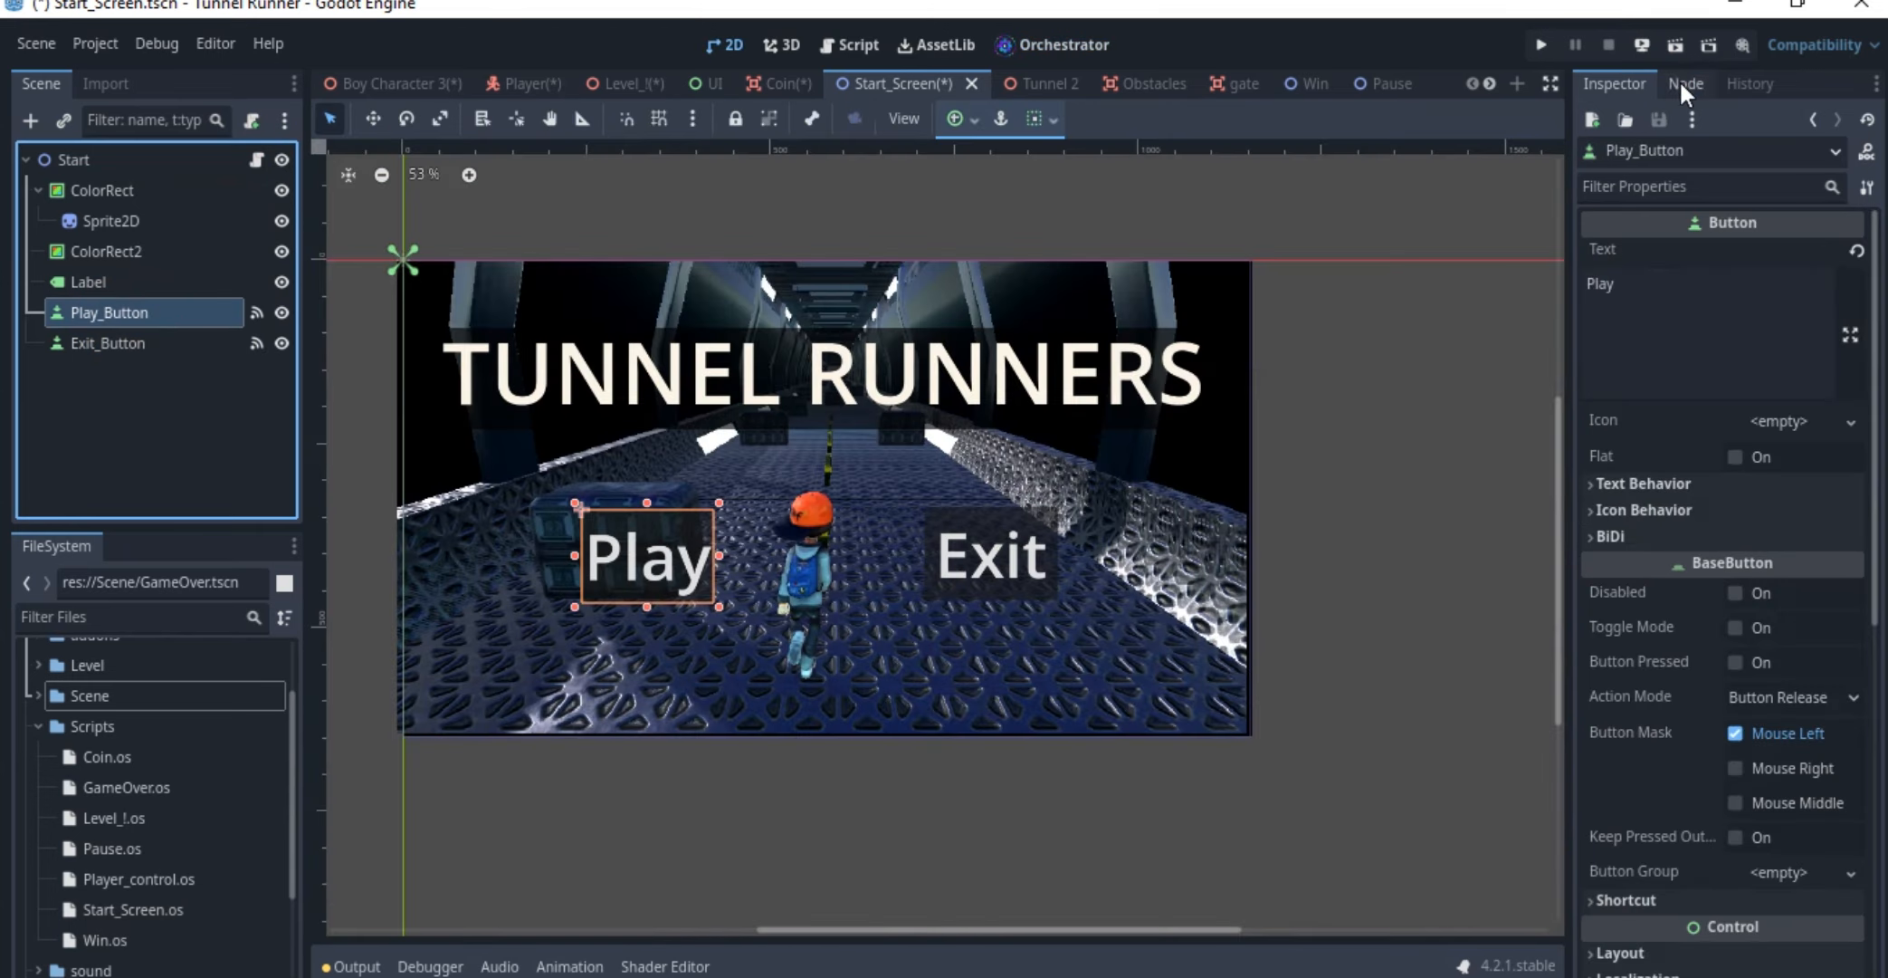
{"action": "left_click", "coordinate": [1686, 83]}
{"action": "left_click", "coordinate": [1681, 288]}
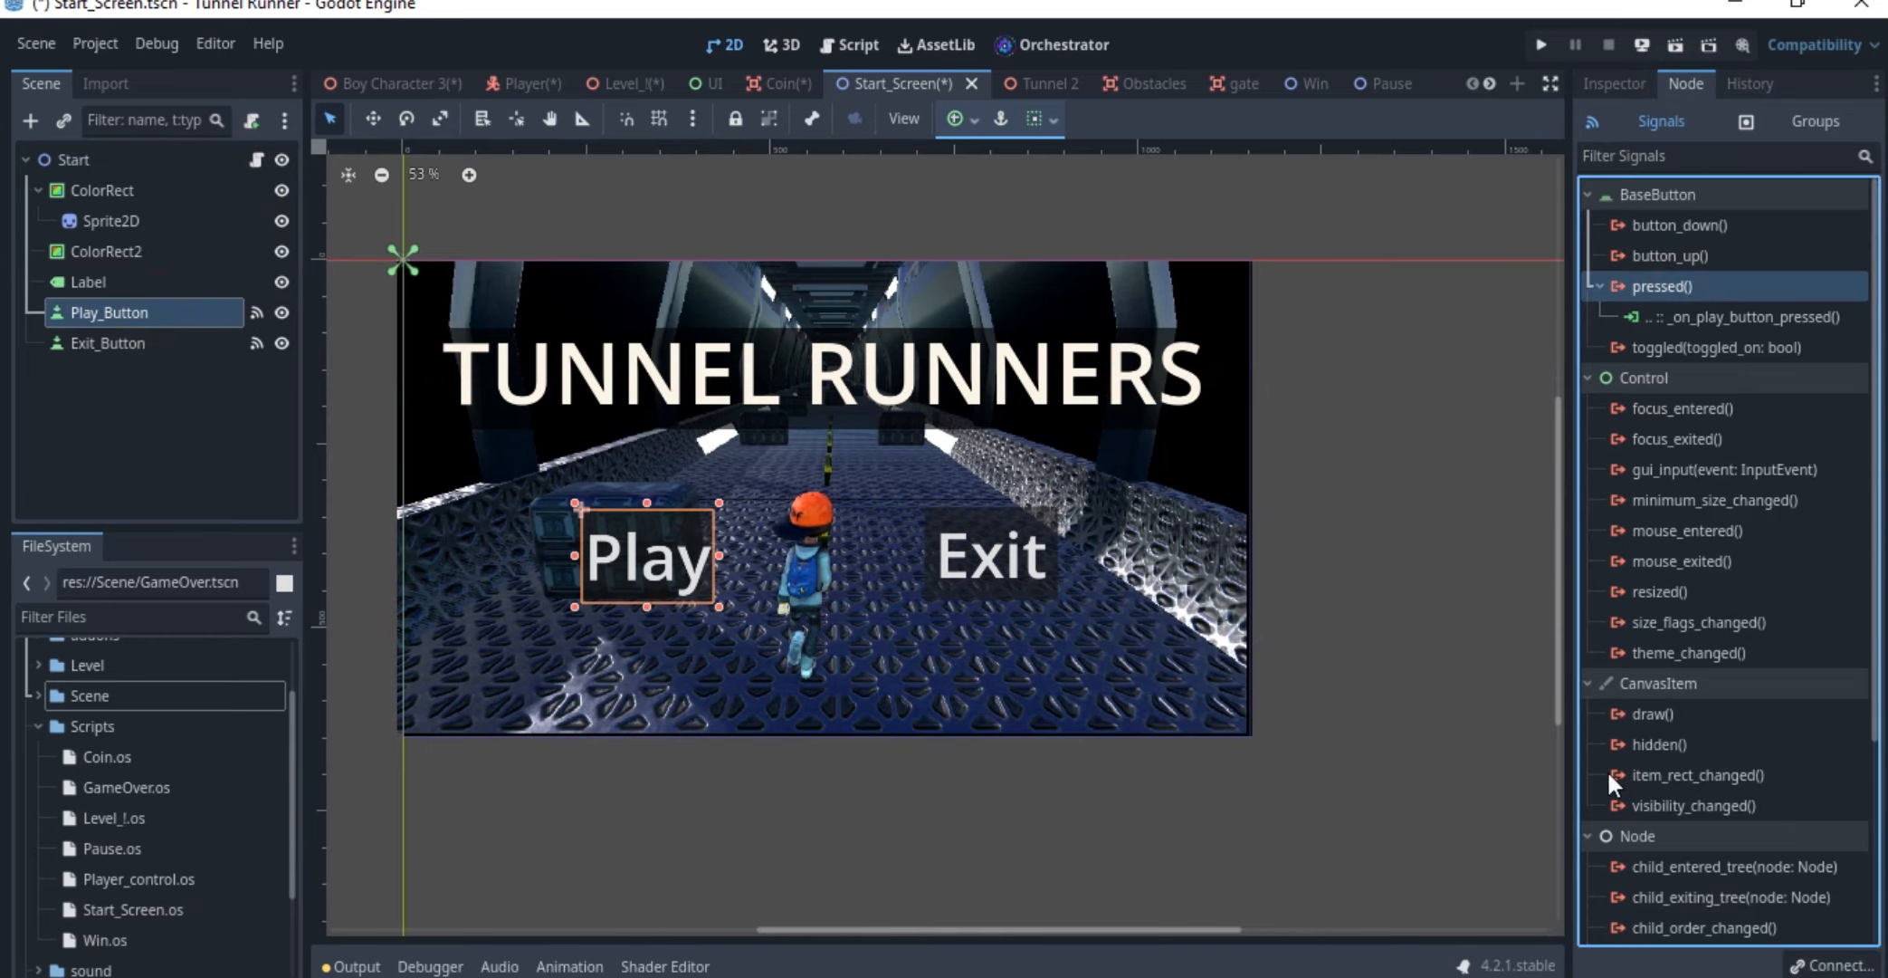
Open the Start node's event graph and examine the nodes linked to the On Play Button Pressed event
{"action": "left_click", "coordinate": [257, 159]}
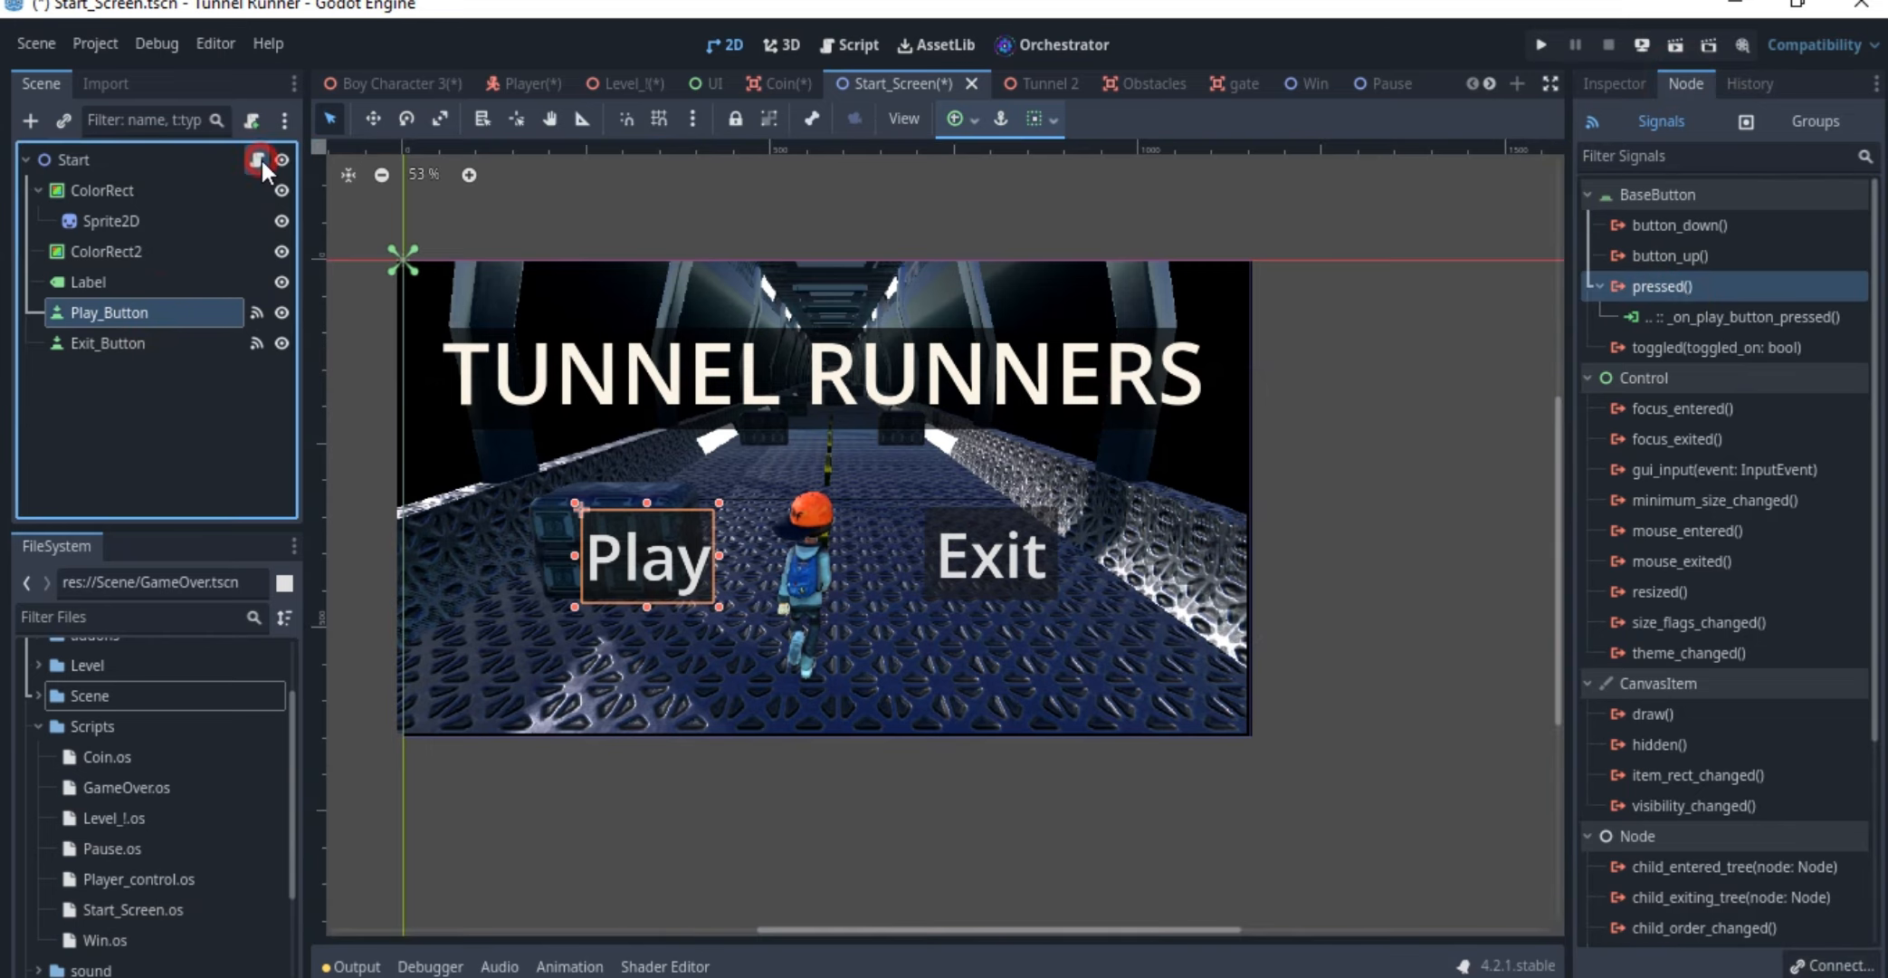
{"action": "scroll", "coordinate": [714, 399], "scroll_direction": "up", "scroll_amount": 1}
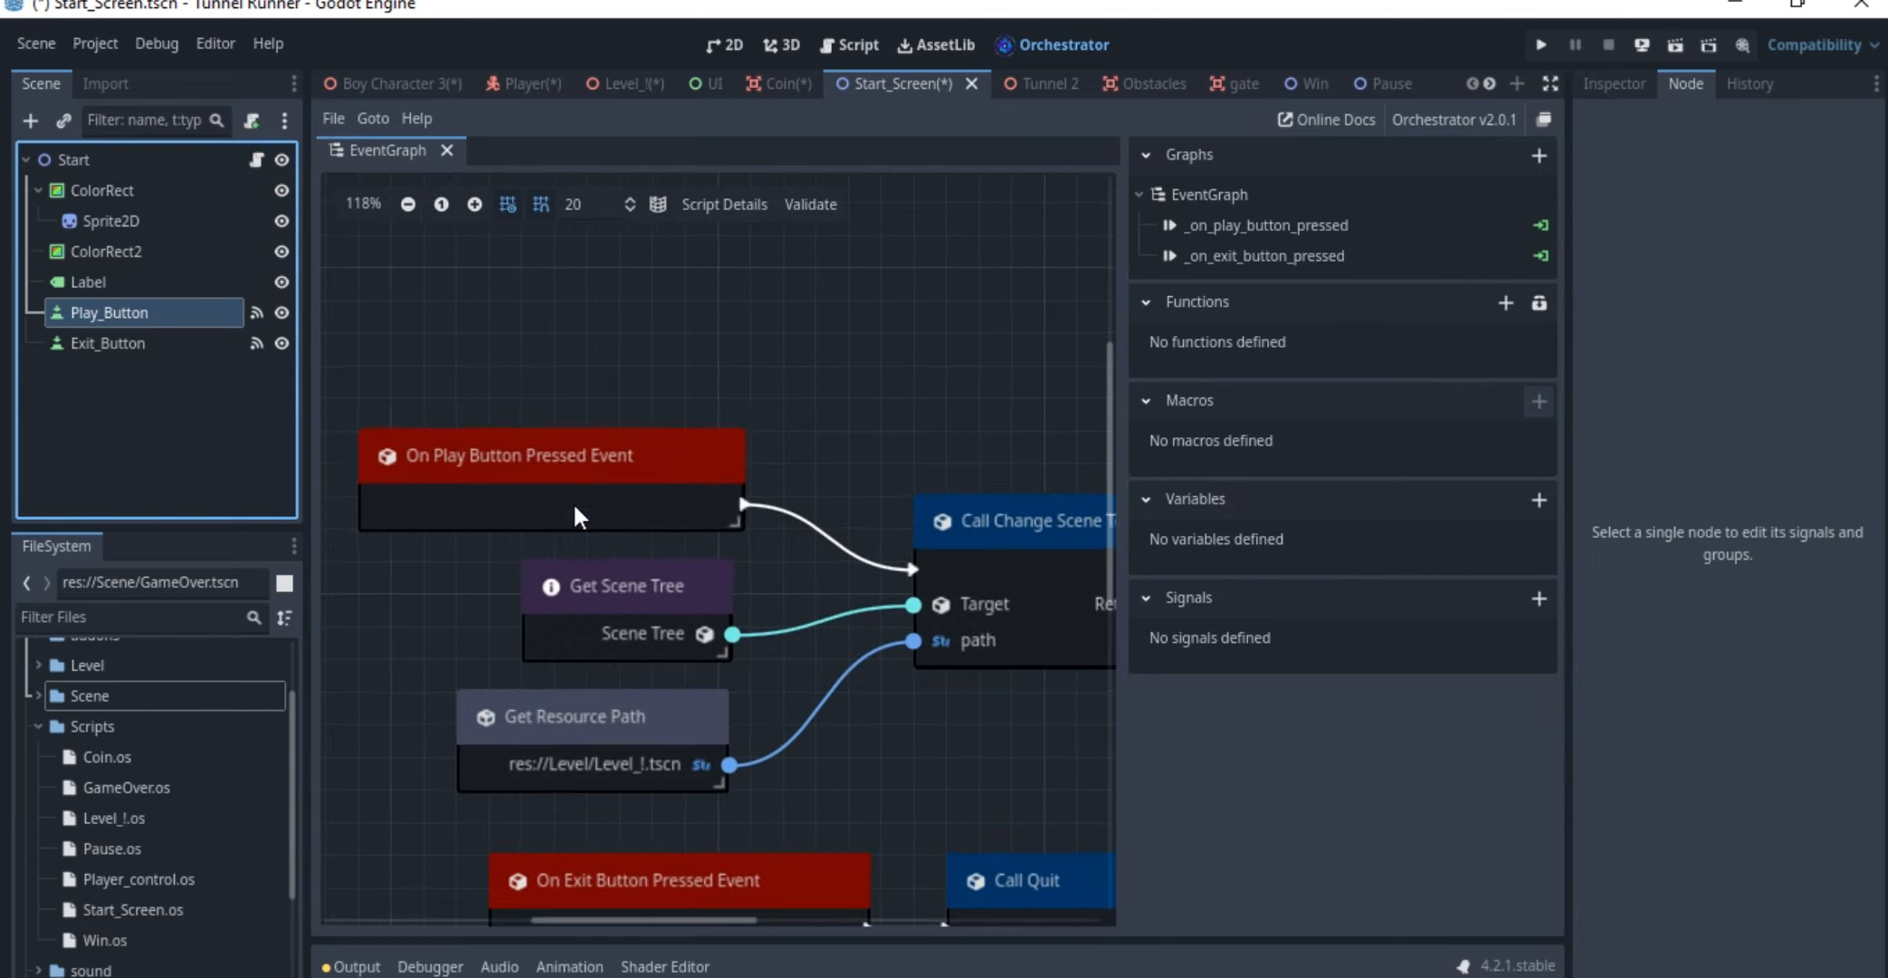
{"action": "left_click_drag", "start_coordinate": [572, 502], "coordinate": [547, 462]}
{"action": "scroll", "coordinate": [724, 430], "scroll_direction": "down", "scroll_amount": 3}
{"action": "middle_click_drag", "start_coordinate": [733, 430], "coordinate": [634, 339]}
{"action": "scroll", "coordinate": [620, 452], "scroll_direction": "up", "scroll_amount": 4}
{"action": "mouse_move", "coordinate": [558, 496]}
{"action": "left_mouse_down"}
{"action": "mouse_move", "coordinate": [557, 472]}
{"action": "mouse_move", "coordinate": [524, 489]}
{"action": "left_mouse_up"}
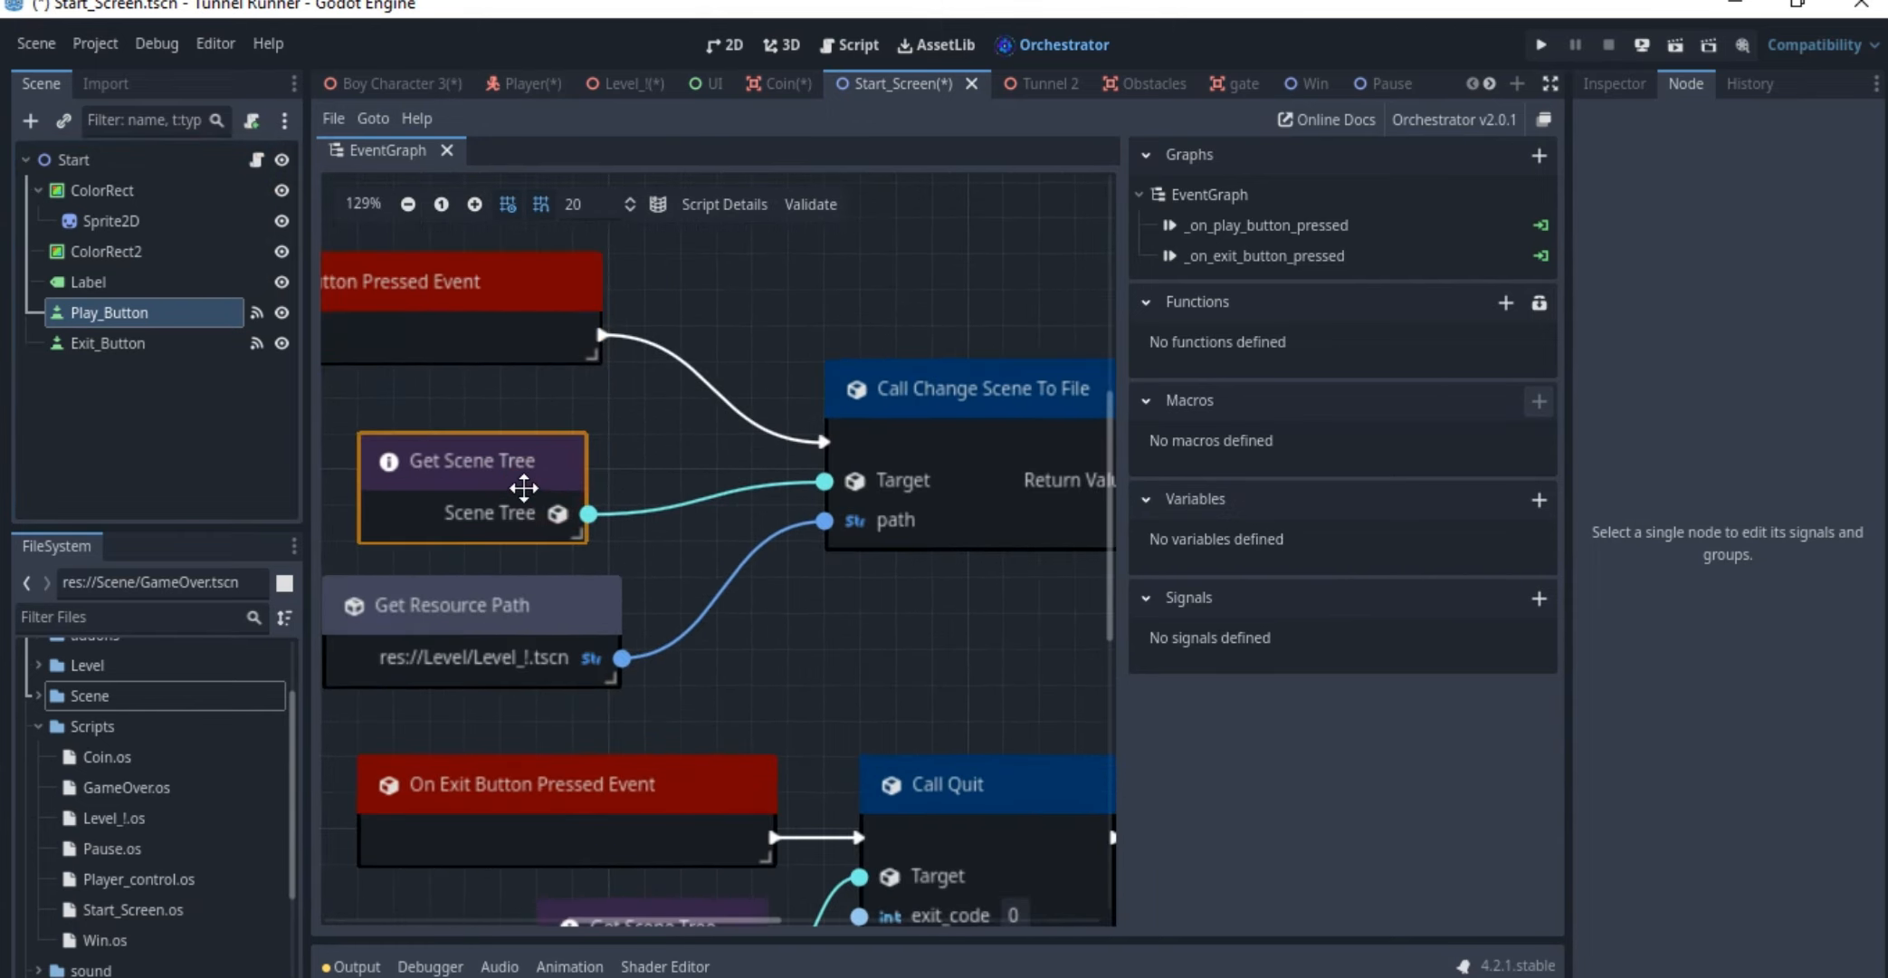
{"action": "middle_click_drag", "start_coordinate": [518, 416], "coordinate": [659, 416]}
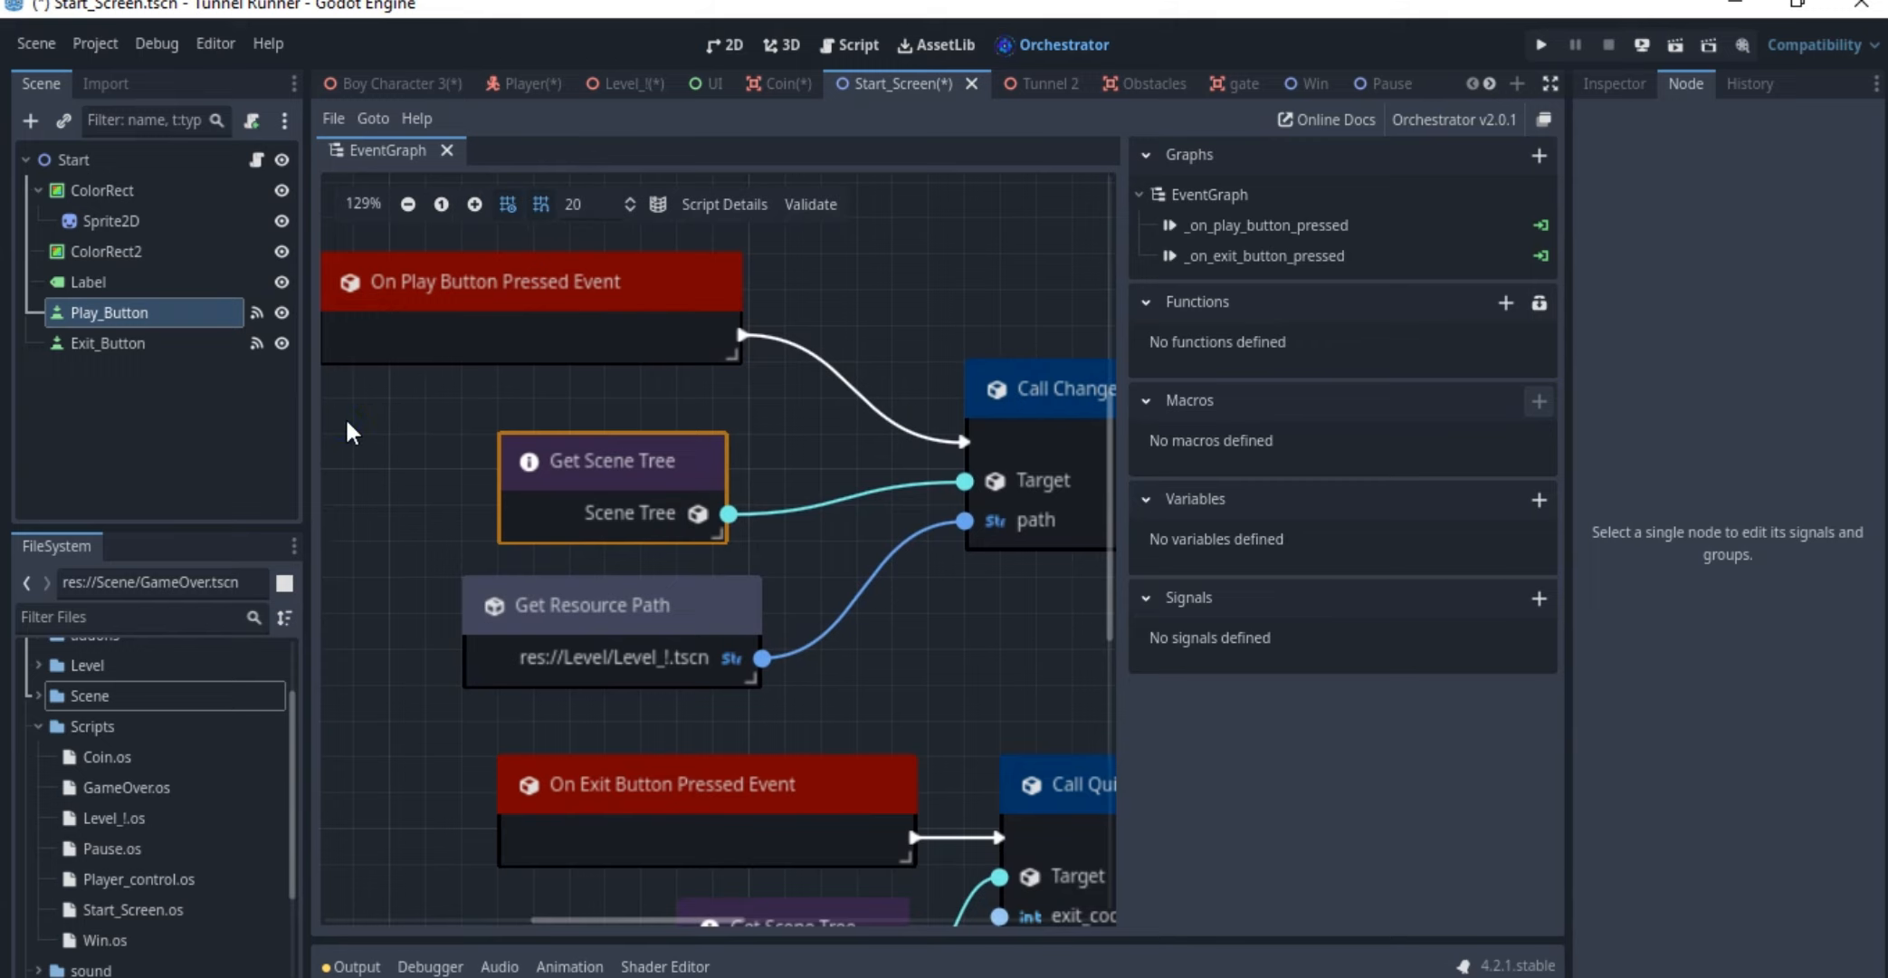
Add another Get Scene Tree node to the event graph below the On Play Button Pressed event
{"action": "right_click", "coordinate": [347, 422]}
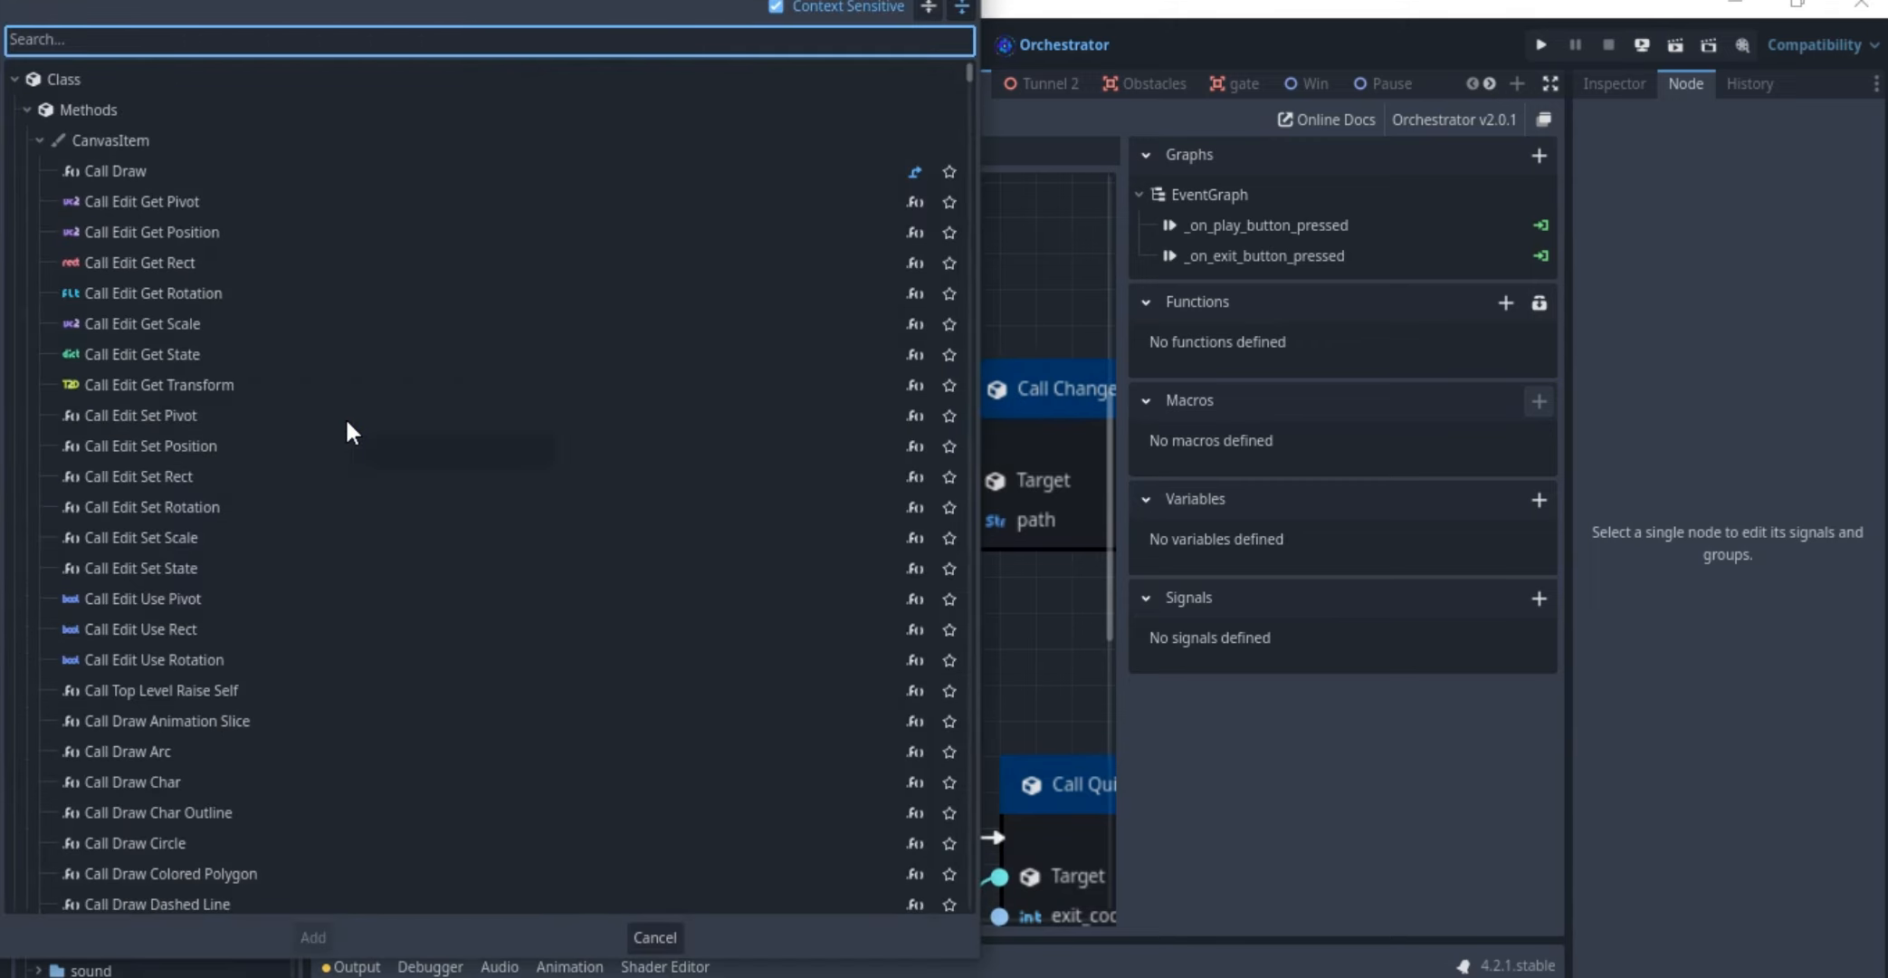
{"action": "type", "text": "scene"}
{"action": "left_click", "coordinate": [149, 475]}
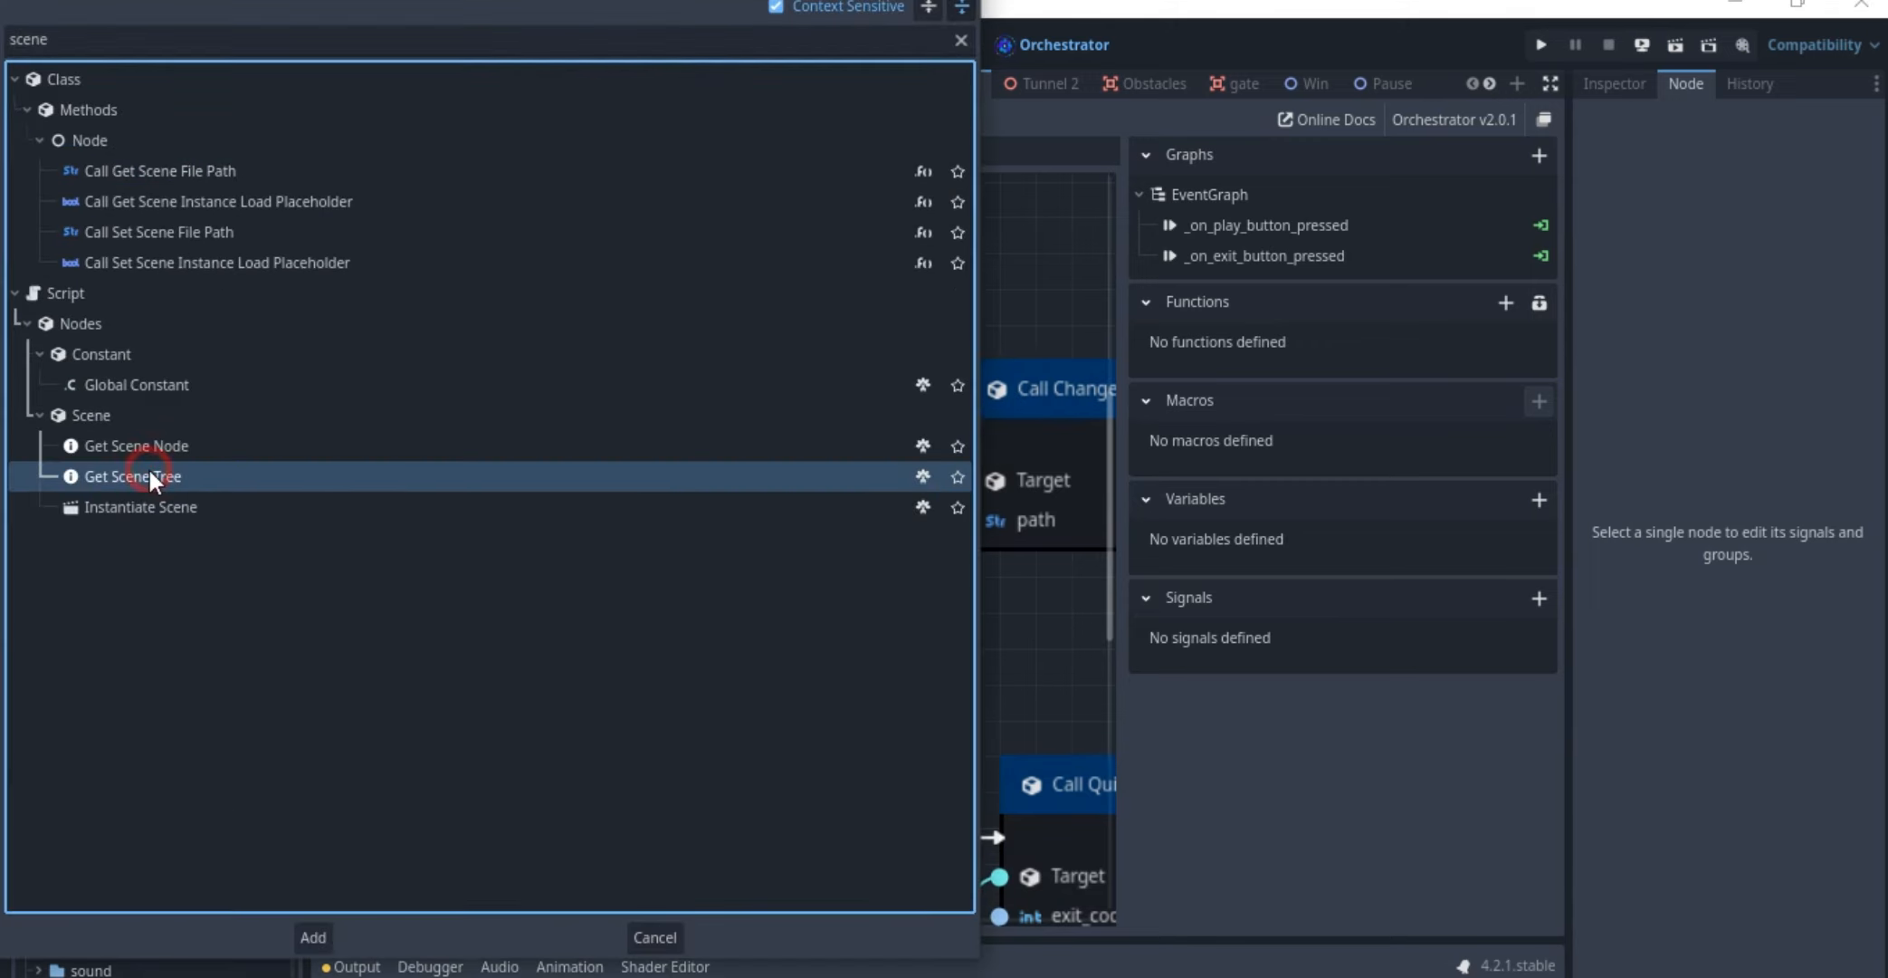
{"action": "double_click", "coordinate": [149, 475]}
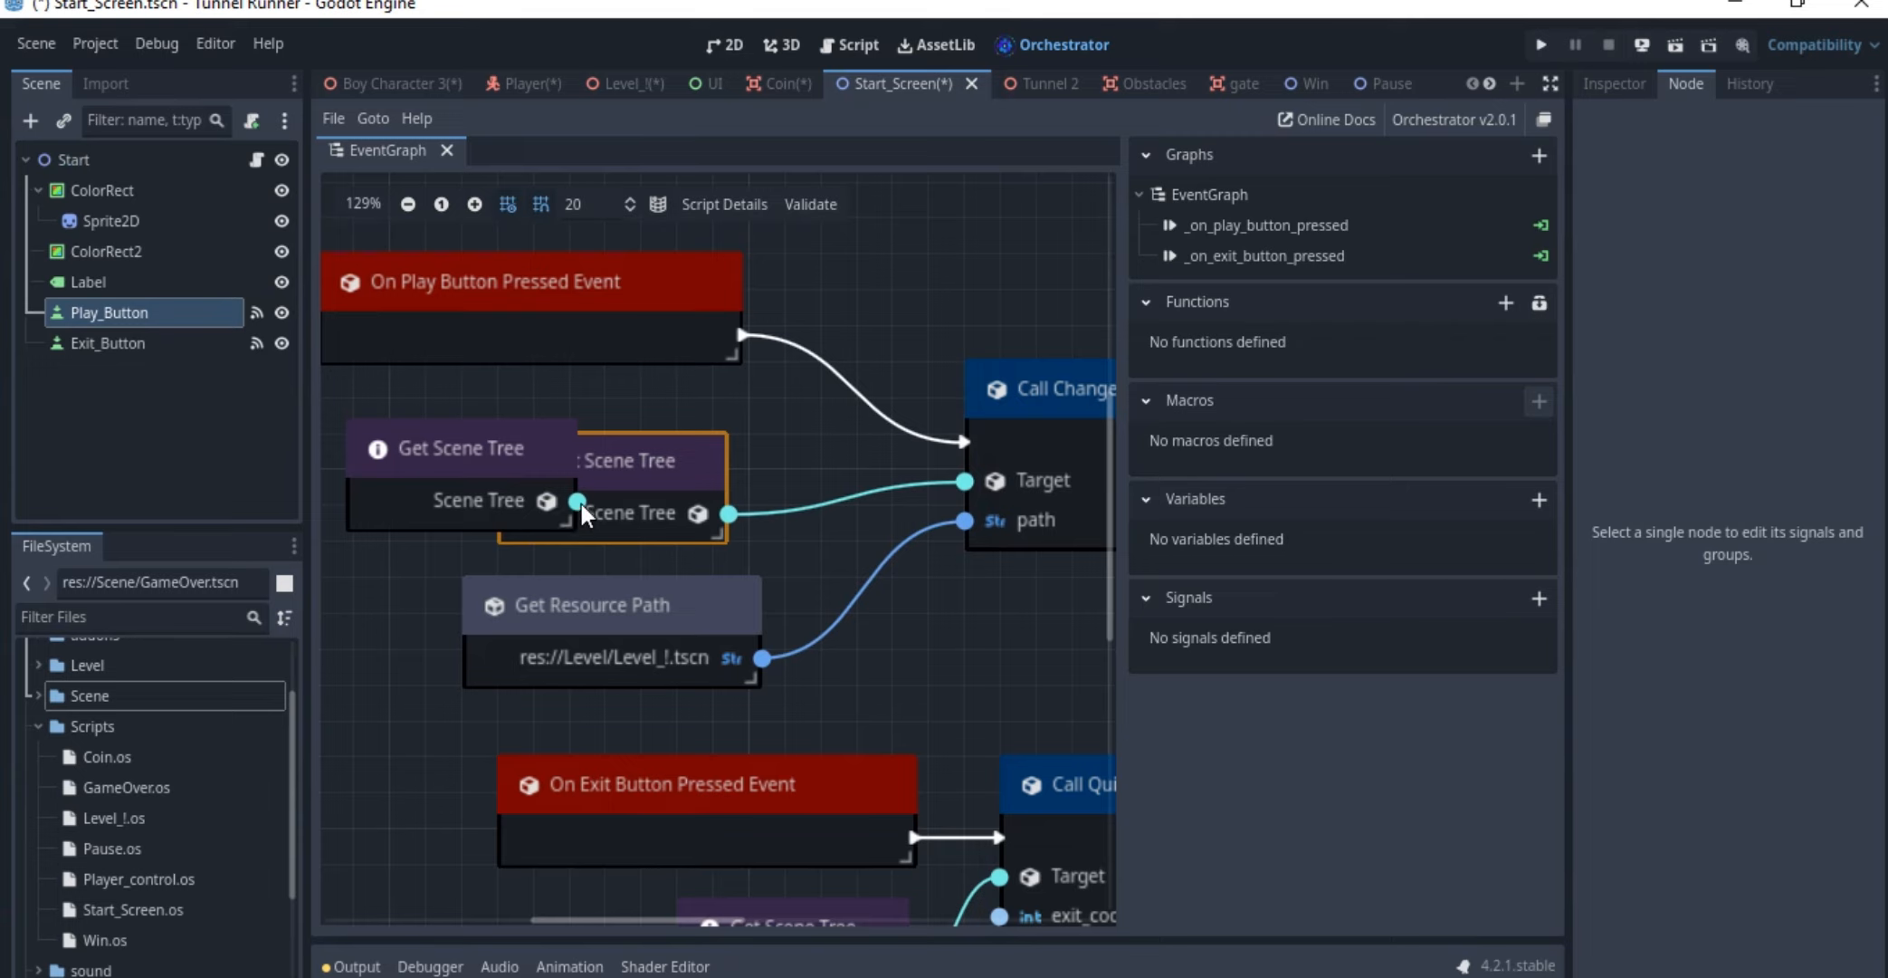
Look up the Call Change Scene To File action by searching "change" from the extra Get Scene Tree node's output
{"action": "left_click_drag", "start_coordinate": [581, 504], "coordinate": [756, 436]}
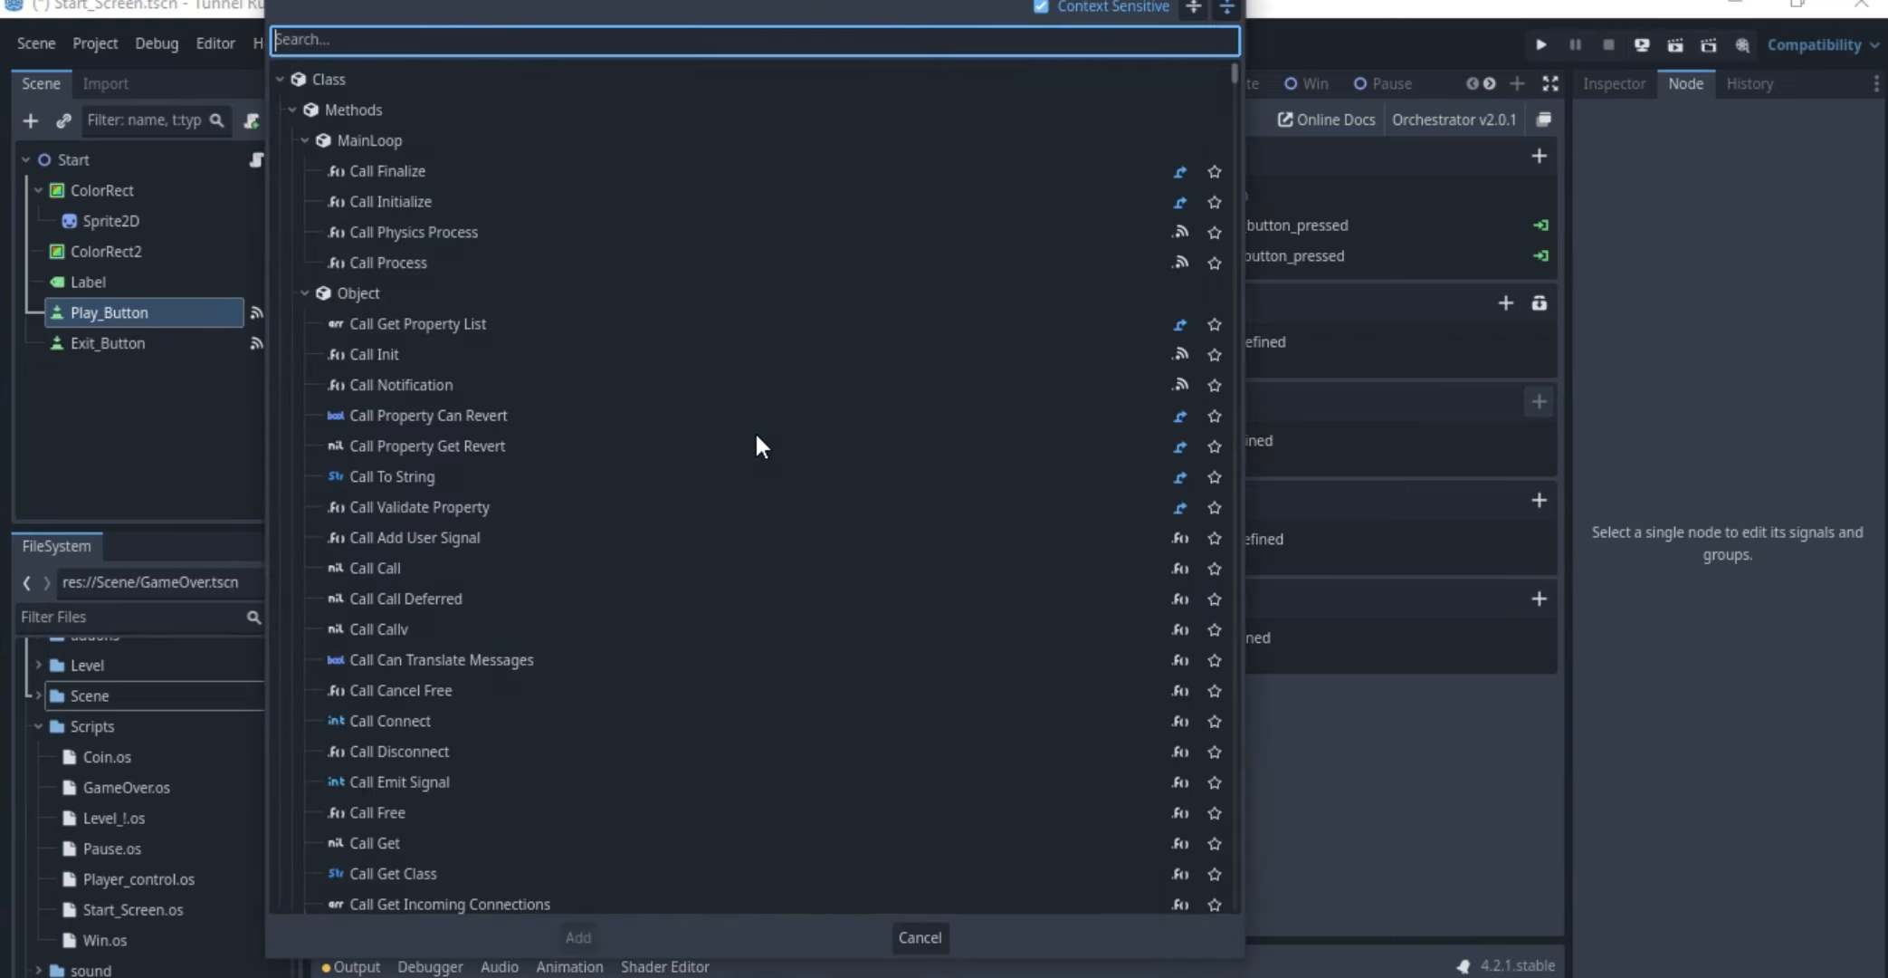
{"action": "type", "text": "change"}
{"action": "left_click", "coordinate": [417, 237]}
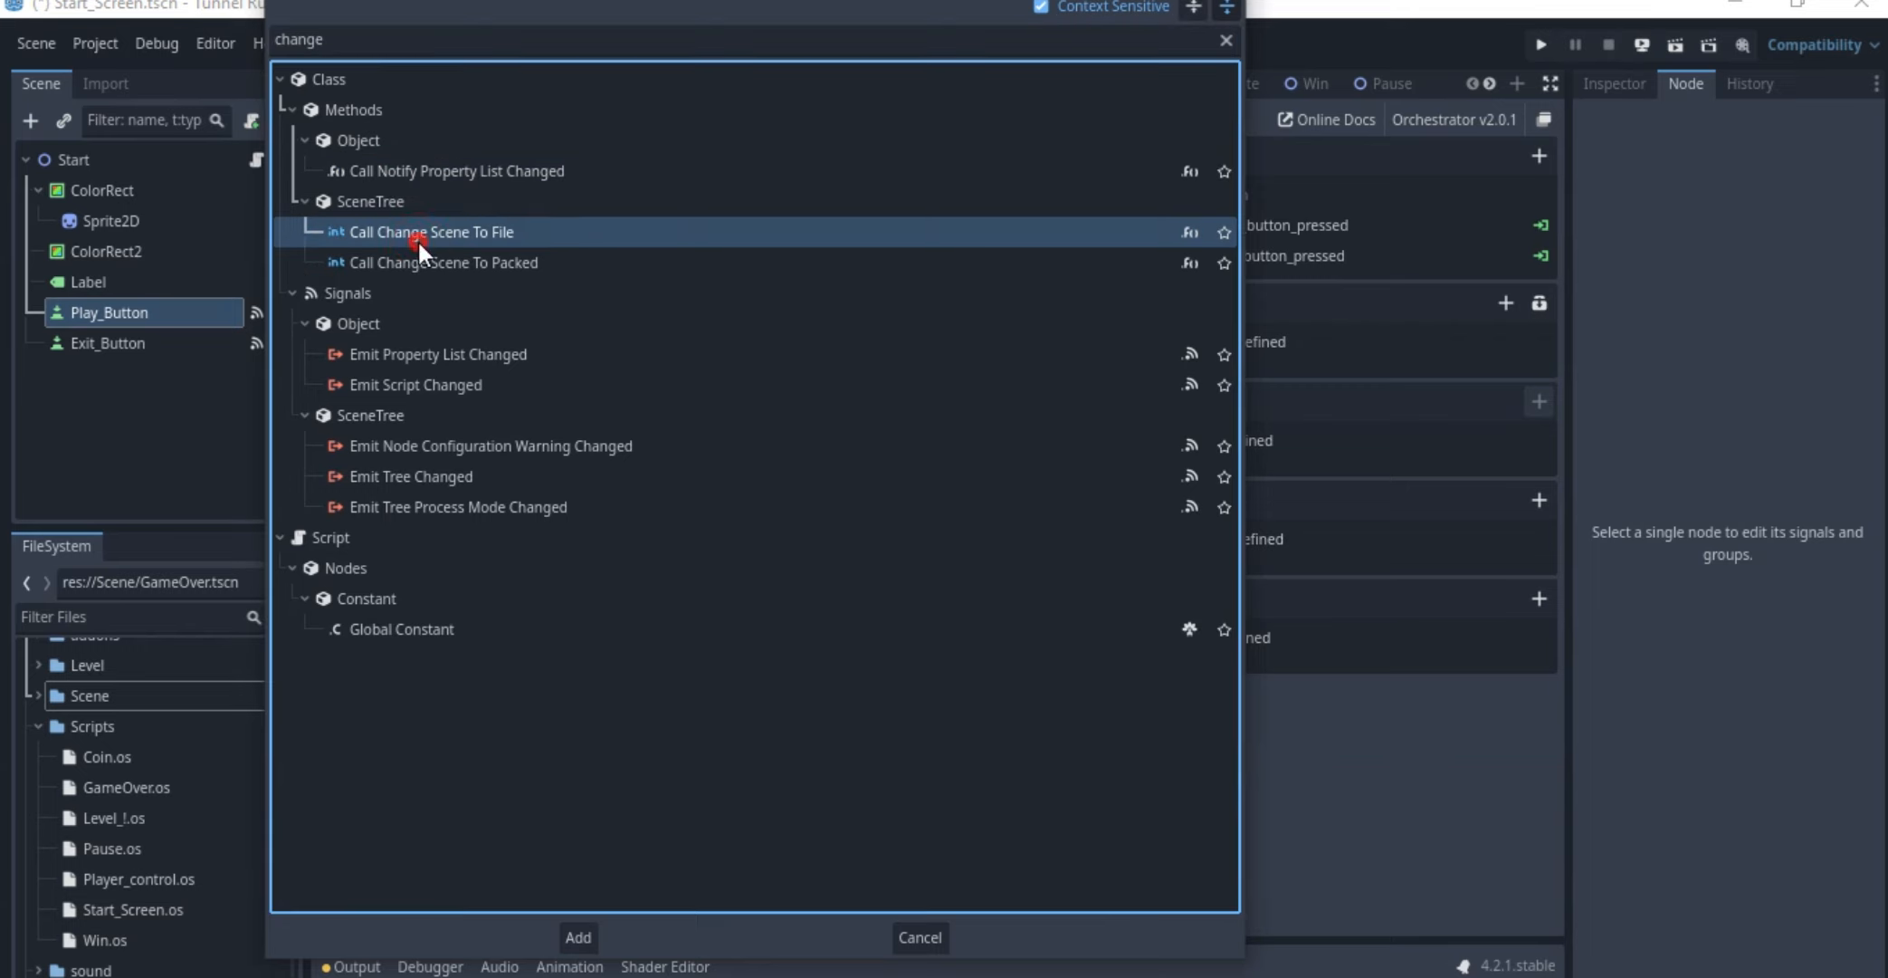
{"action": "key", "text": "Escape"}
Delete the extra Get Scene Tree node and search the actions for "change" without starting from a node's output
{"action": "left_click", "coordinate": [531, 454]}
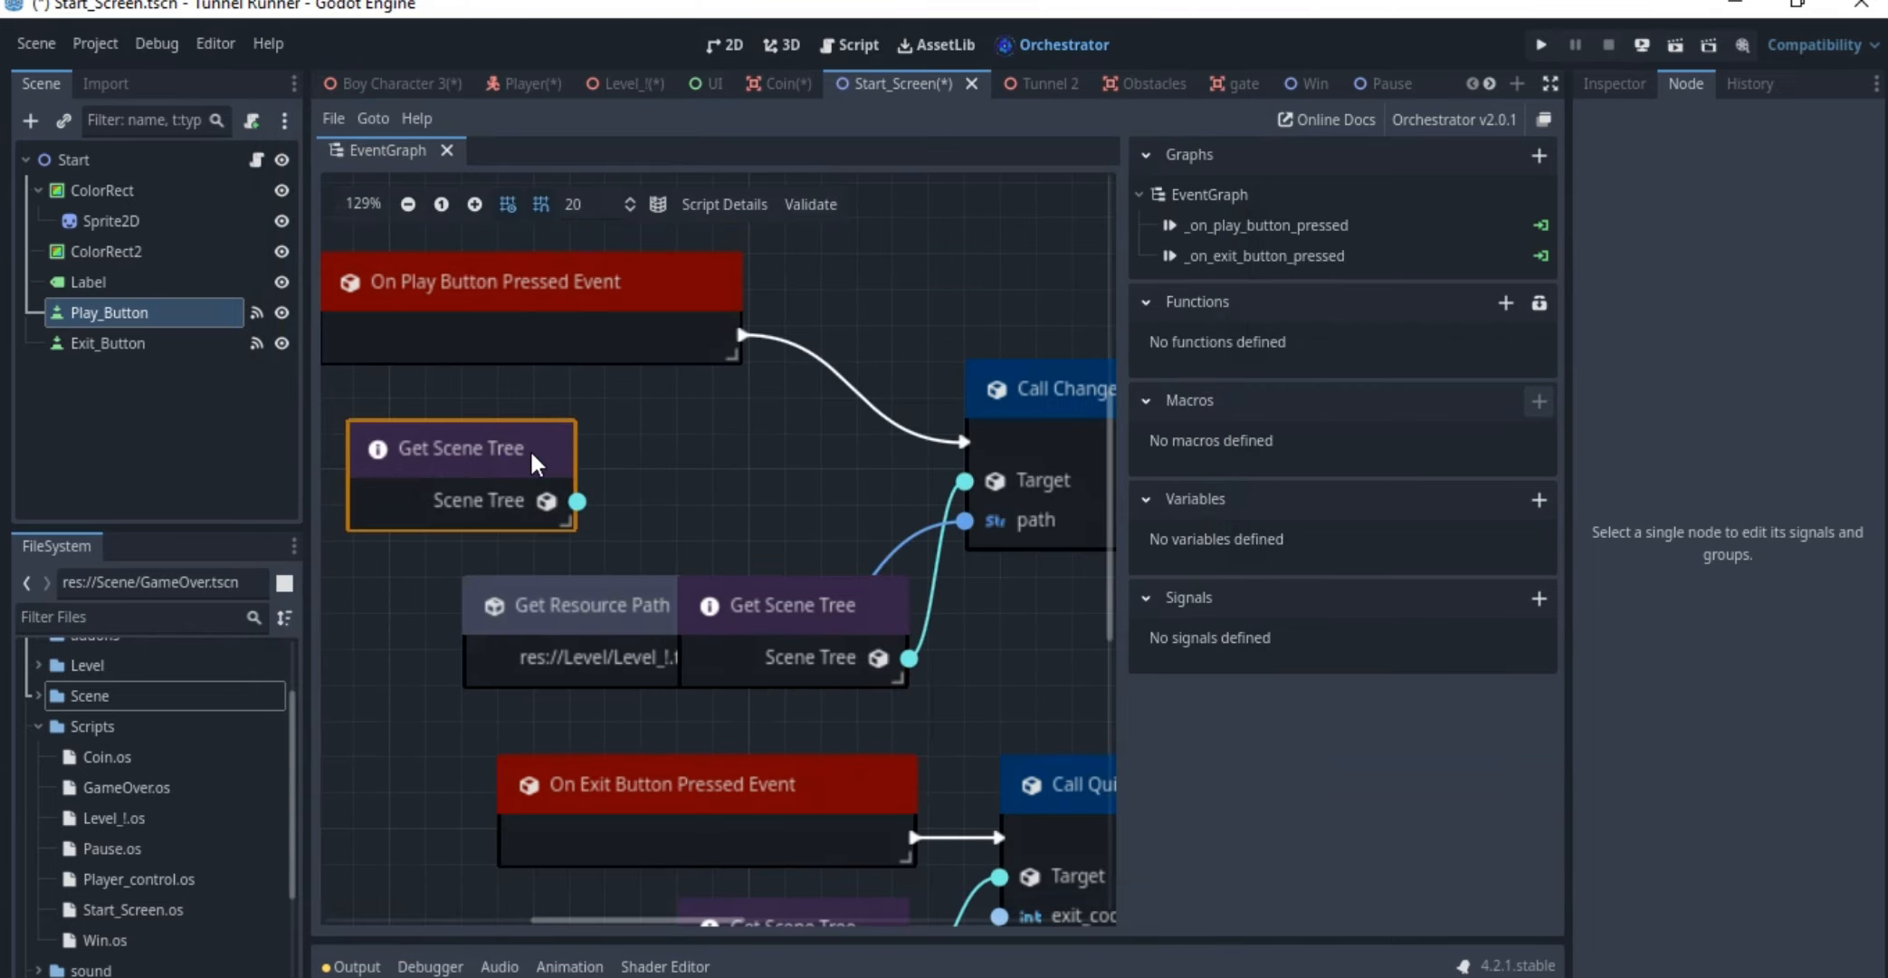
{"action": "key", "text": "Delete"}
{"action": "right_click", "coordinate": [704, 437]}
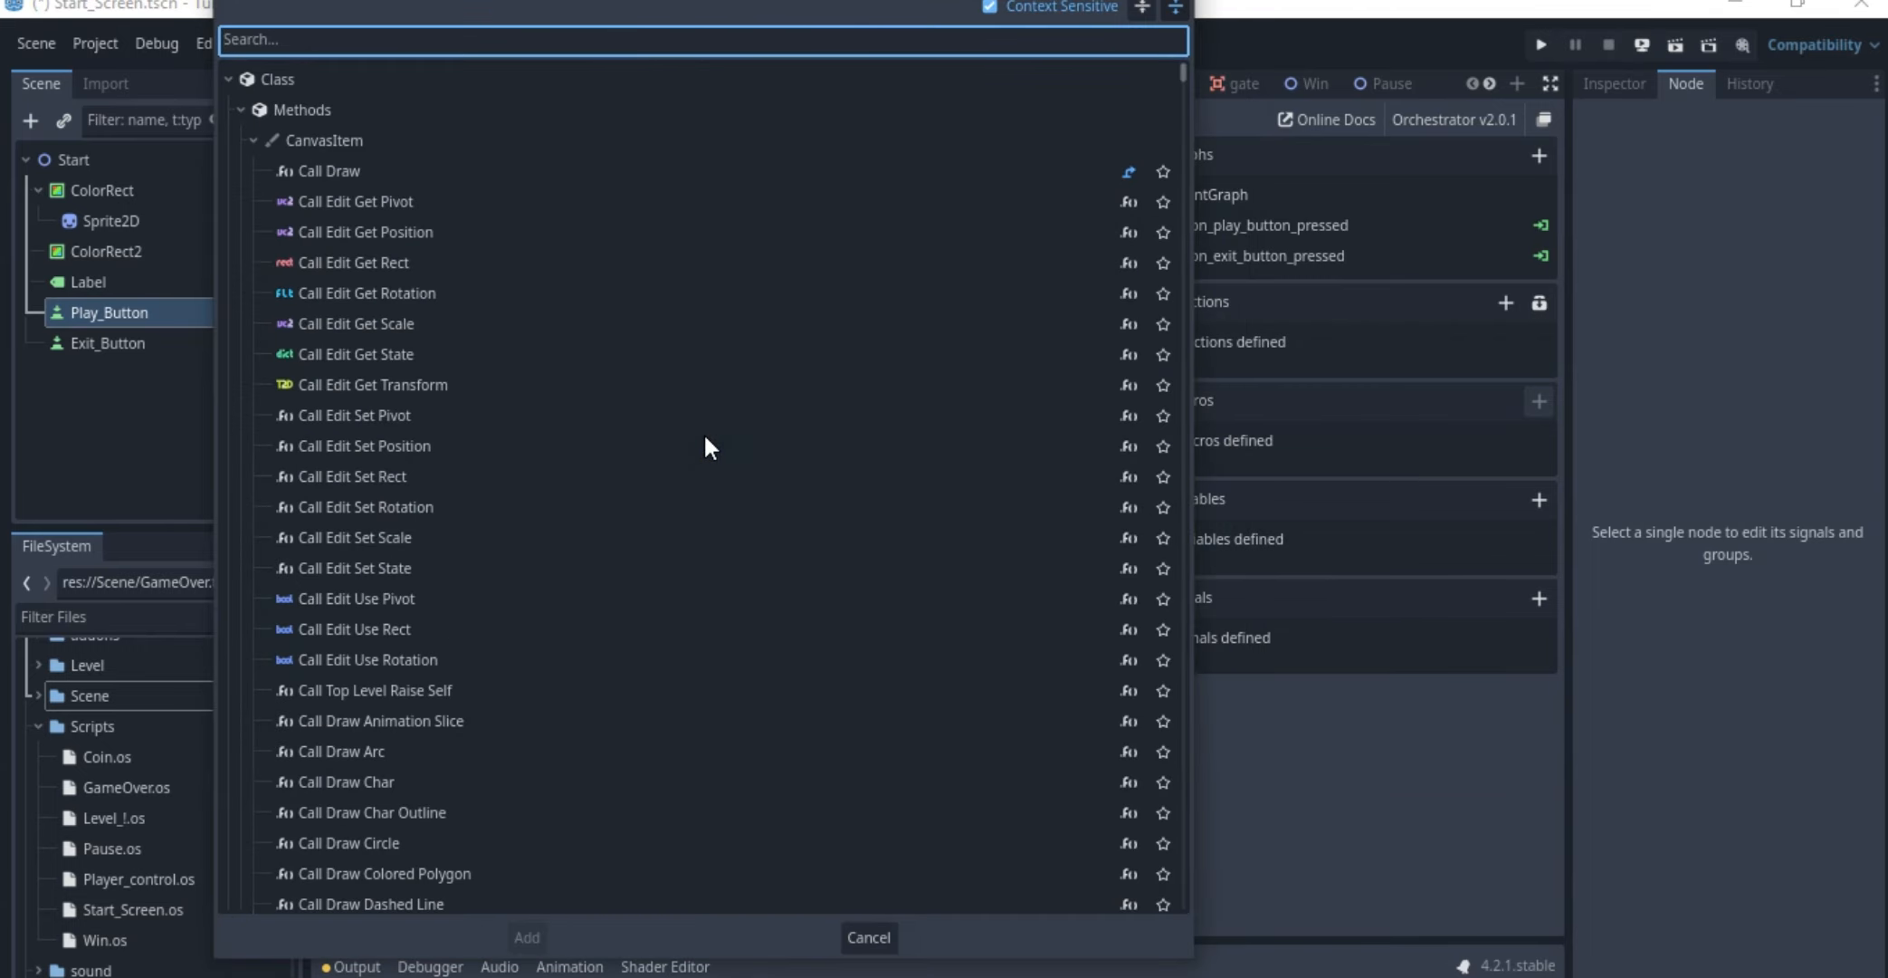
{"action": "type", "text": "change"}
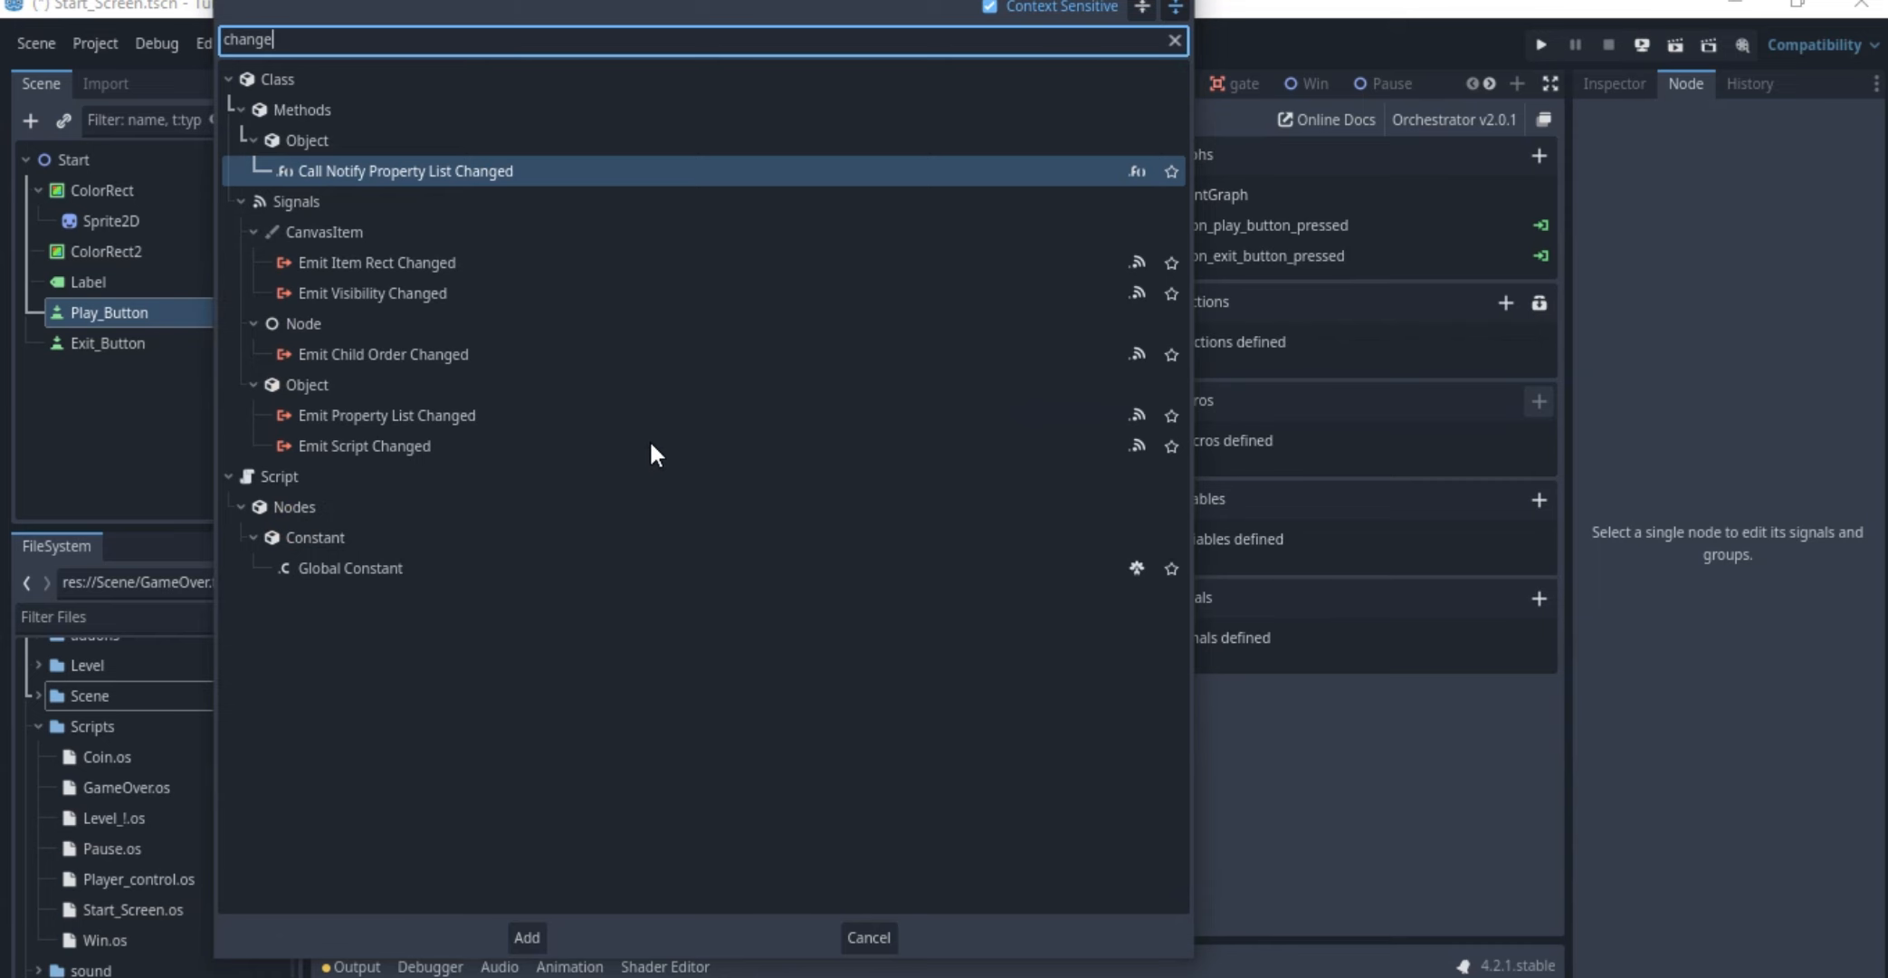
{"action": "key", "text": "Escape"}
Move the remaining Get Scene Tree node back above the Get Resource Path node
{"action": "left_click_drag", "start_coordinate": [847, 623], "coordinate": [625, 475]}
{"action": "scroll", "coordinate": [607, 507], "scroll_direction": "up", "scroll_amount": 1}
{"action": "middle_click_drag", "start_coordinate": [593, 538], "coordinate": [434, 433]}
Examine the Get Resource Path node and its link to the path input of Call Change Scene To File
{"action": "left_click", "coordinate": [479, 525]}
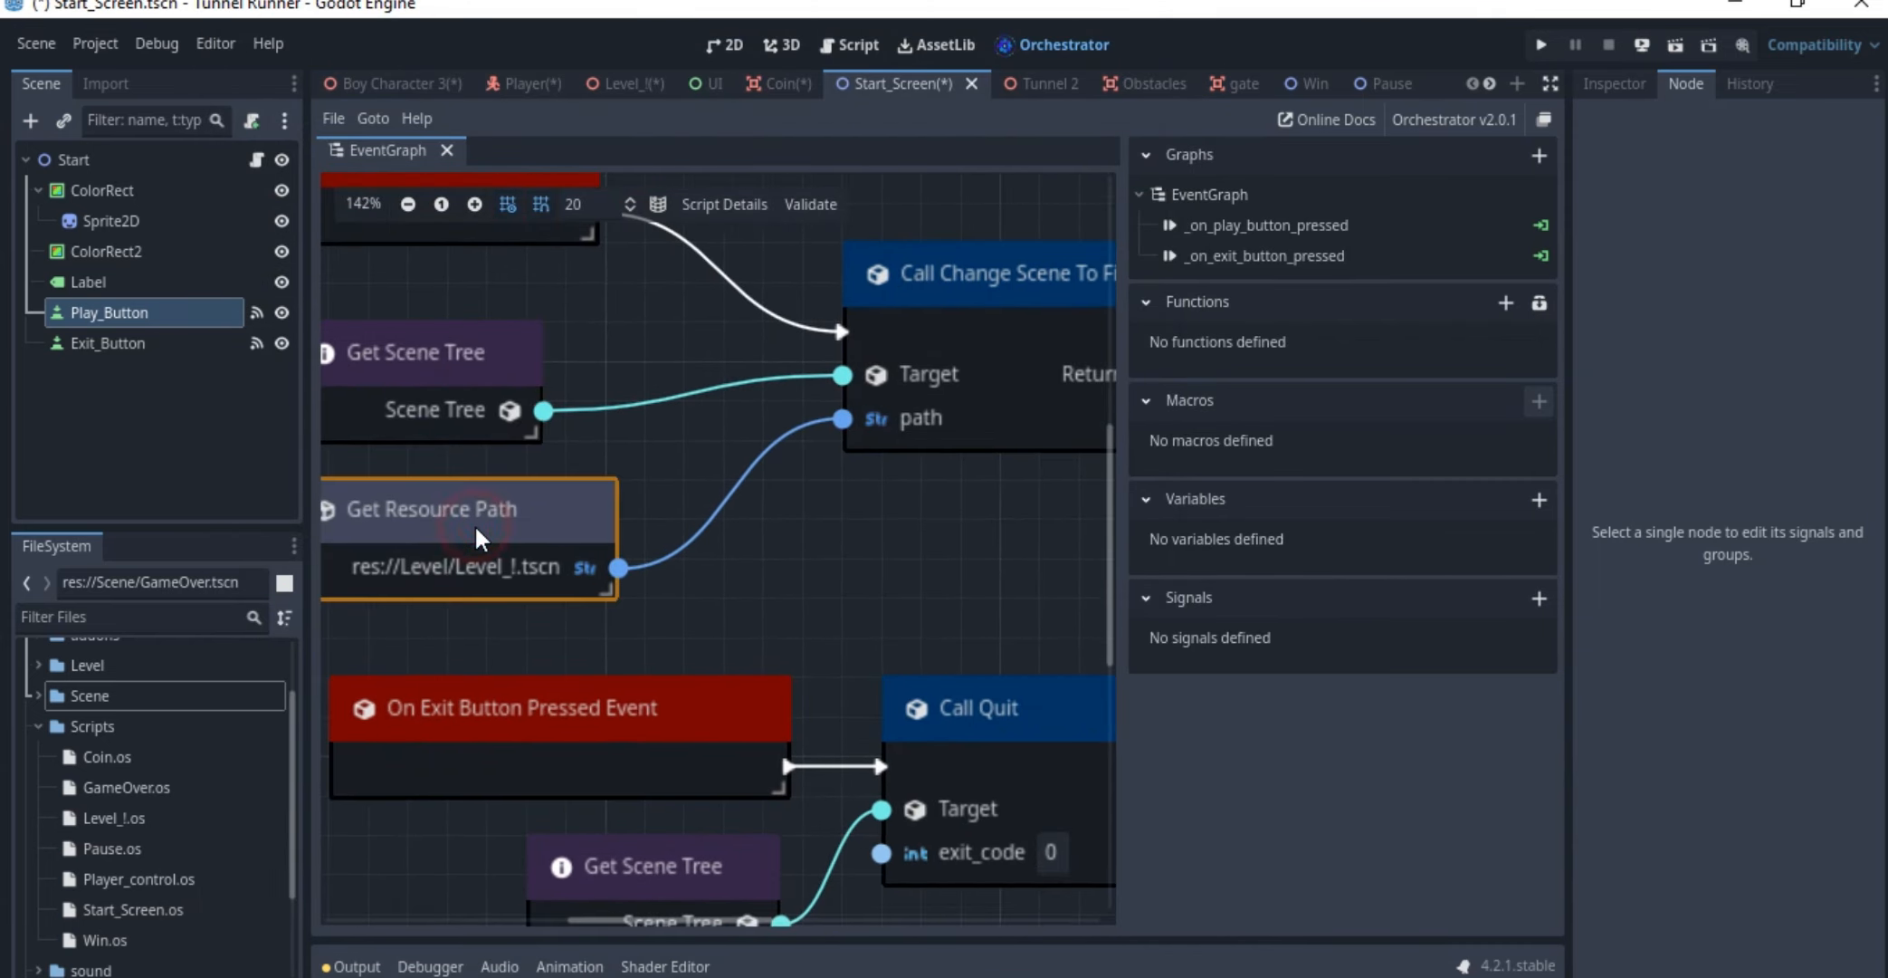
{"action": "middle_click_drag", "start_coordinate": [539, 526], "coordinate": [612, 518]}
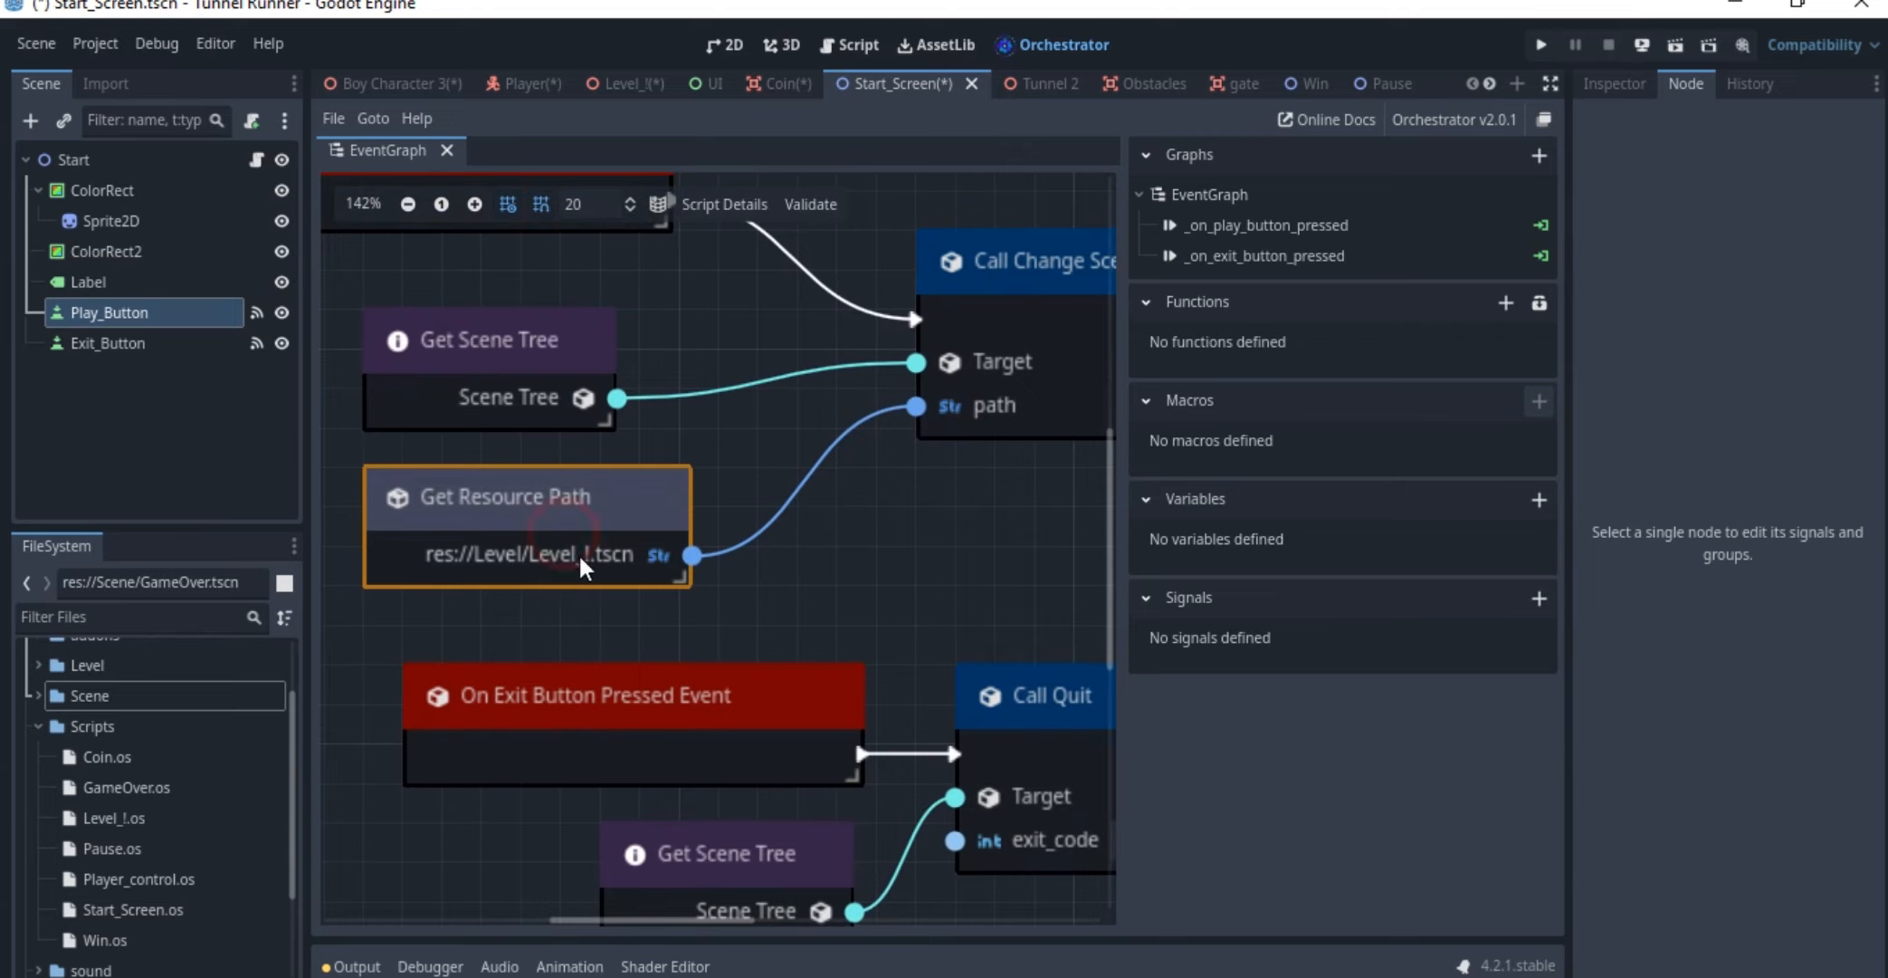
{"action": "middle_click_drag", "start_coordinate": [671, 490], "coordinate": [690, 529]}
{"action": "scroll", "coordinate": [575, 331], "scroll_direction": "up", "scroll_amount": 2}
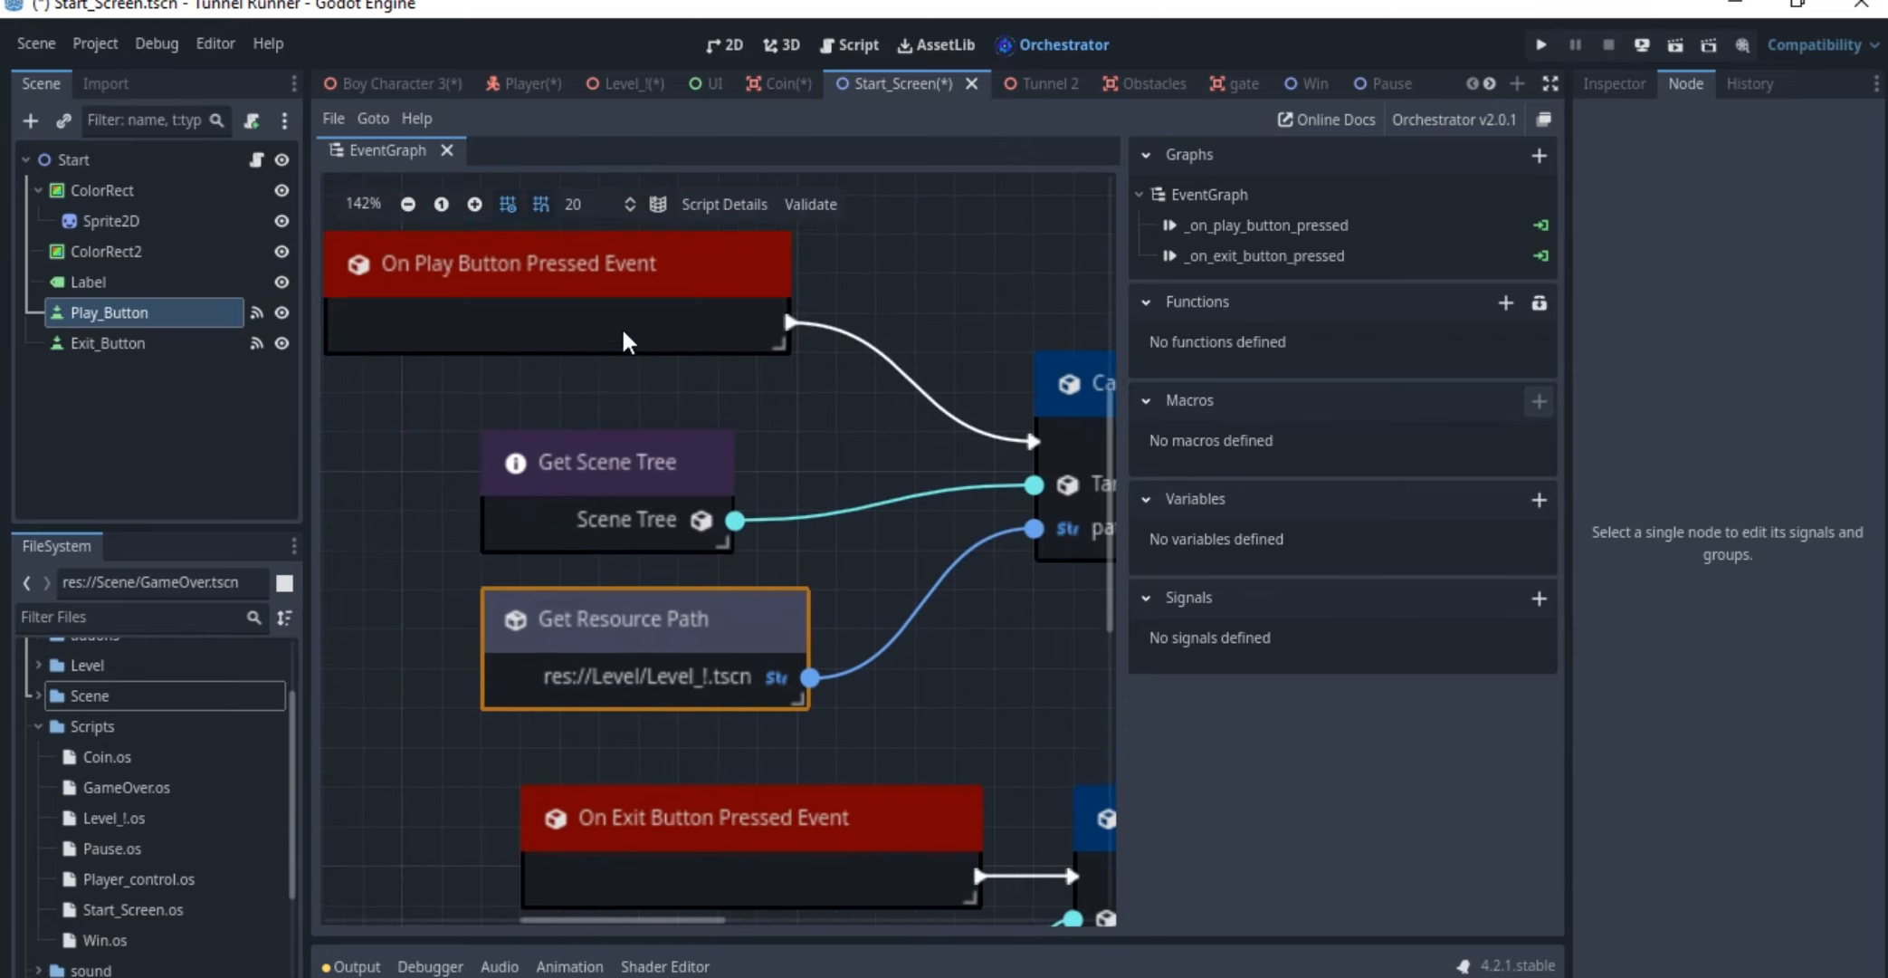
{"action": "scroll", "coordinate": [582, 344], "scroll_direction": "down", "scroll_amount": 3}
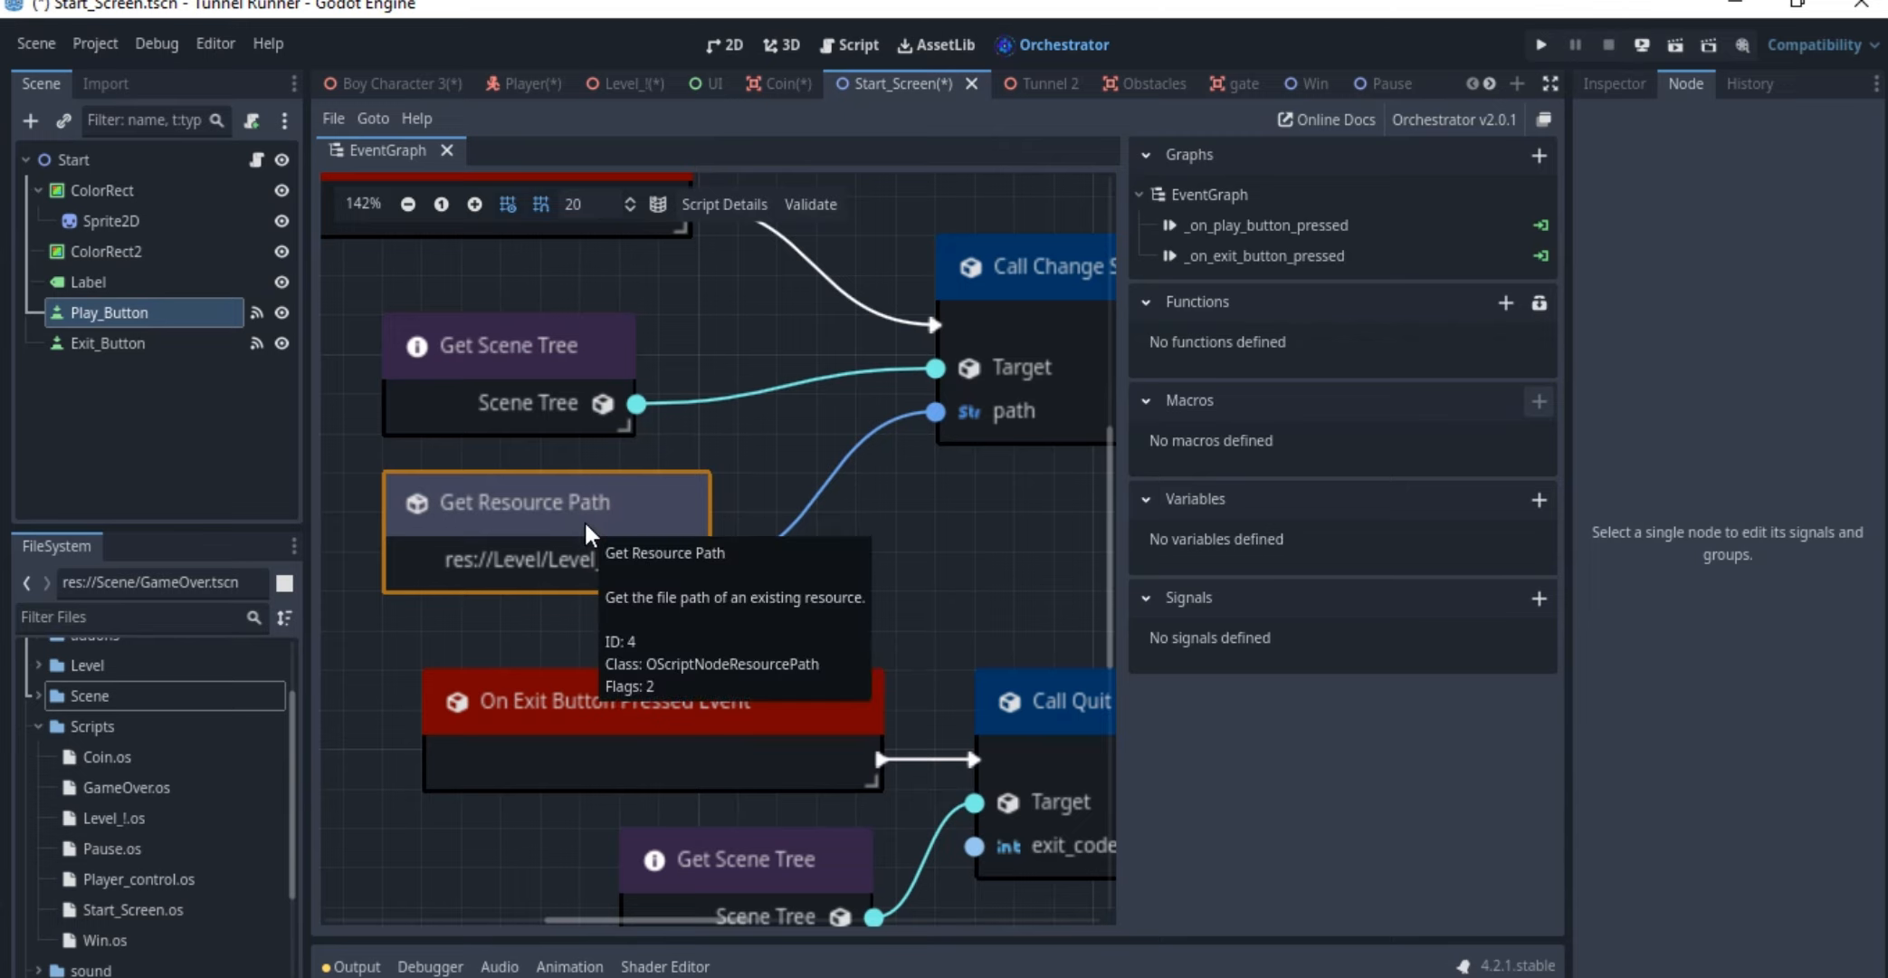
{"action": "scroll", "coordinate": [817, 496], "scroll_direction": "down", "scroll_amount": 1, "text": "ctrl"}
{"action": "middle_click_drag", "start_coordinate": [885, 523], "coordinate": [823, 516]}
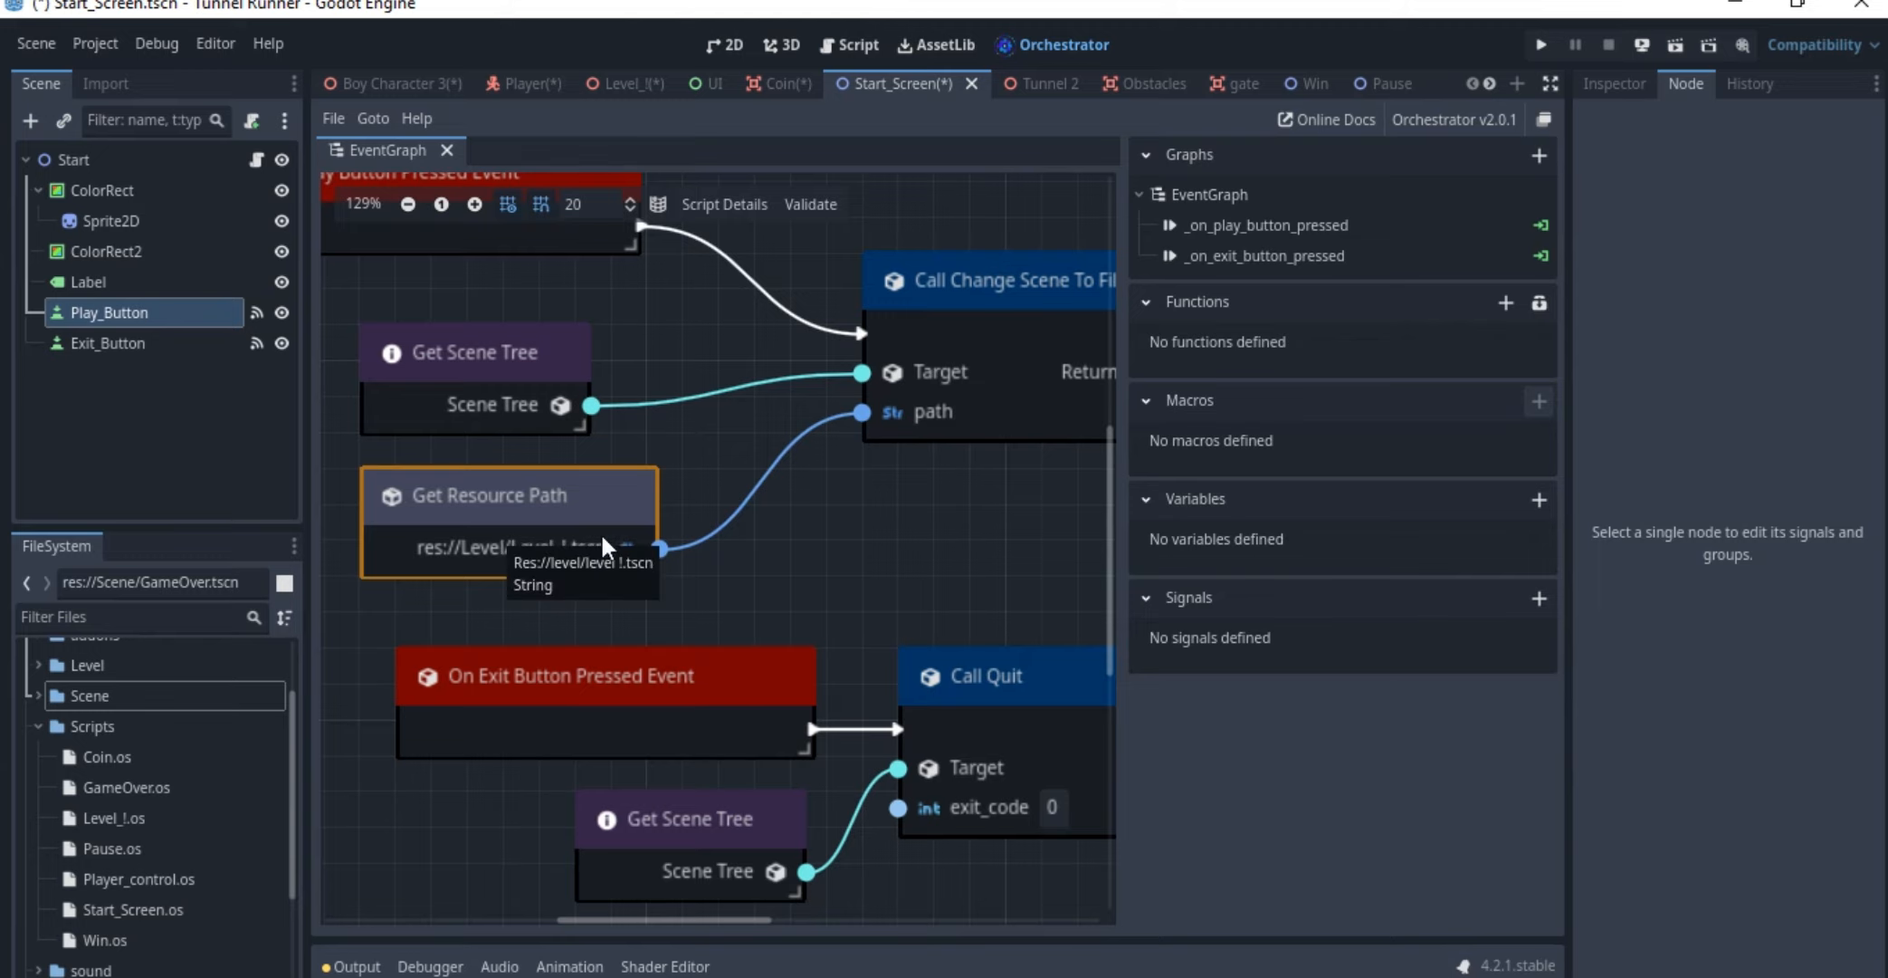
Examine the Call Change Scene To File node and its connections to the Instantiate Scene node
{"action": "middle_click_drag", "start_coordinate": [677, 536], "coordinate": [541, 555]}
{"action": "middle_click_drag", "start_coordinate": [829, 488], "coordinate": [549, 560]}
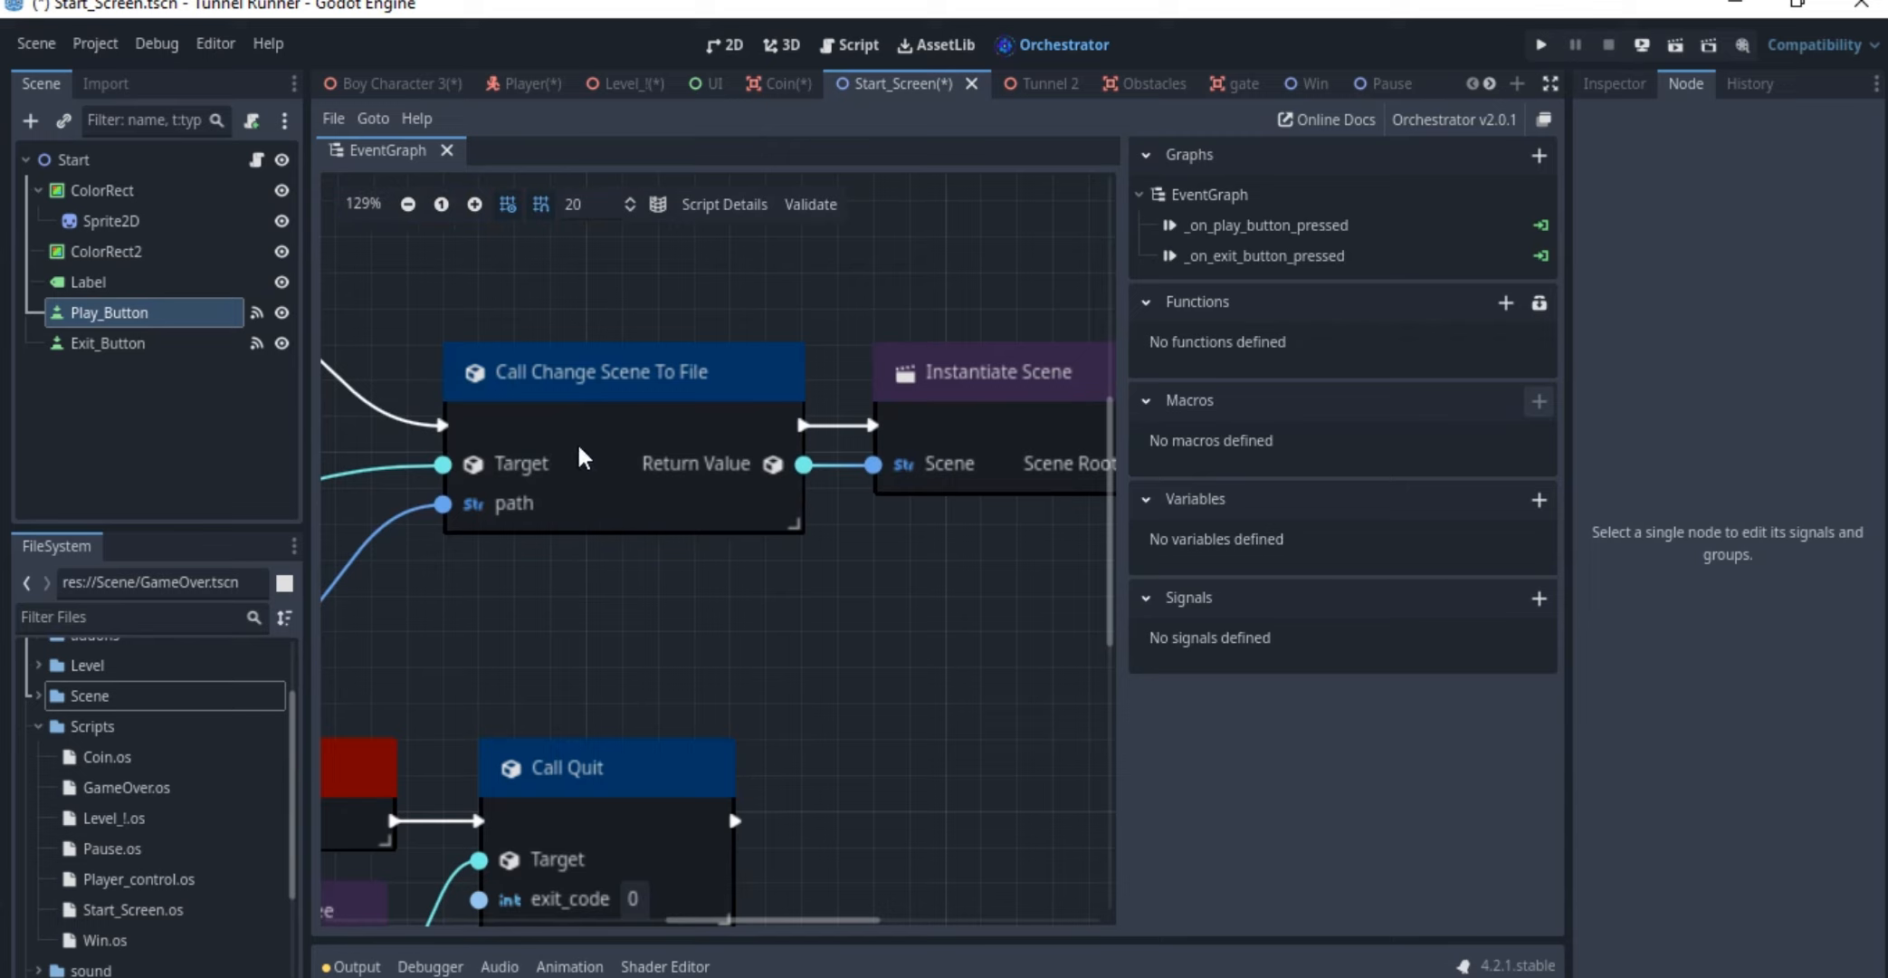
{"action": "left_click_drag", "start_coordinate": [579, 457], "coordinate": [543, 444]}
{"action": "middle_click_drag", "start_coordinate": [809, 412], "coordinate": [611, 408]}
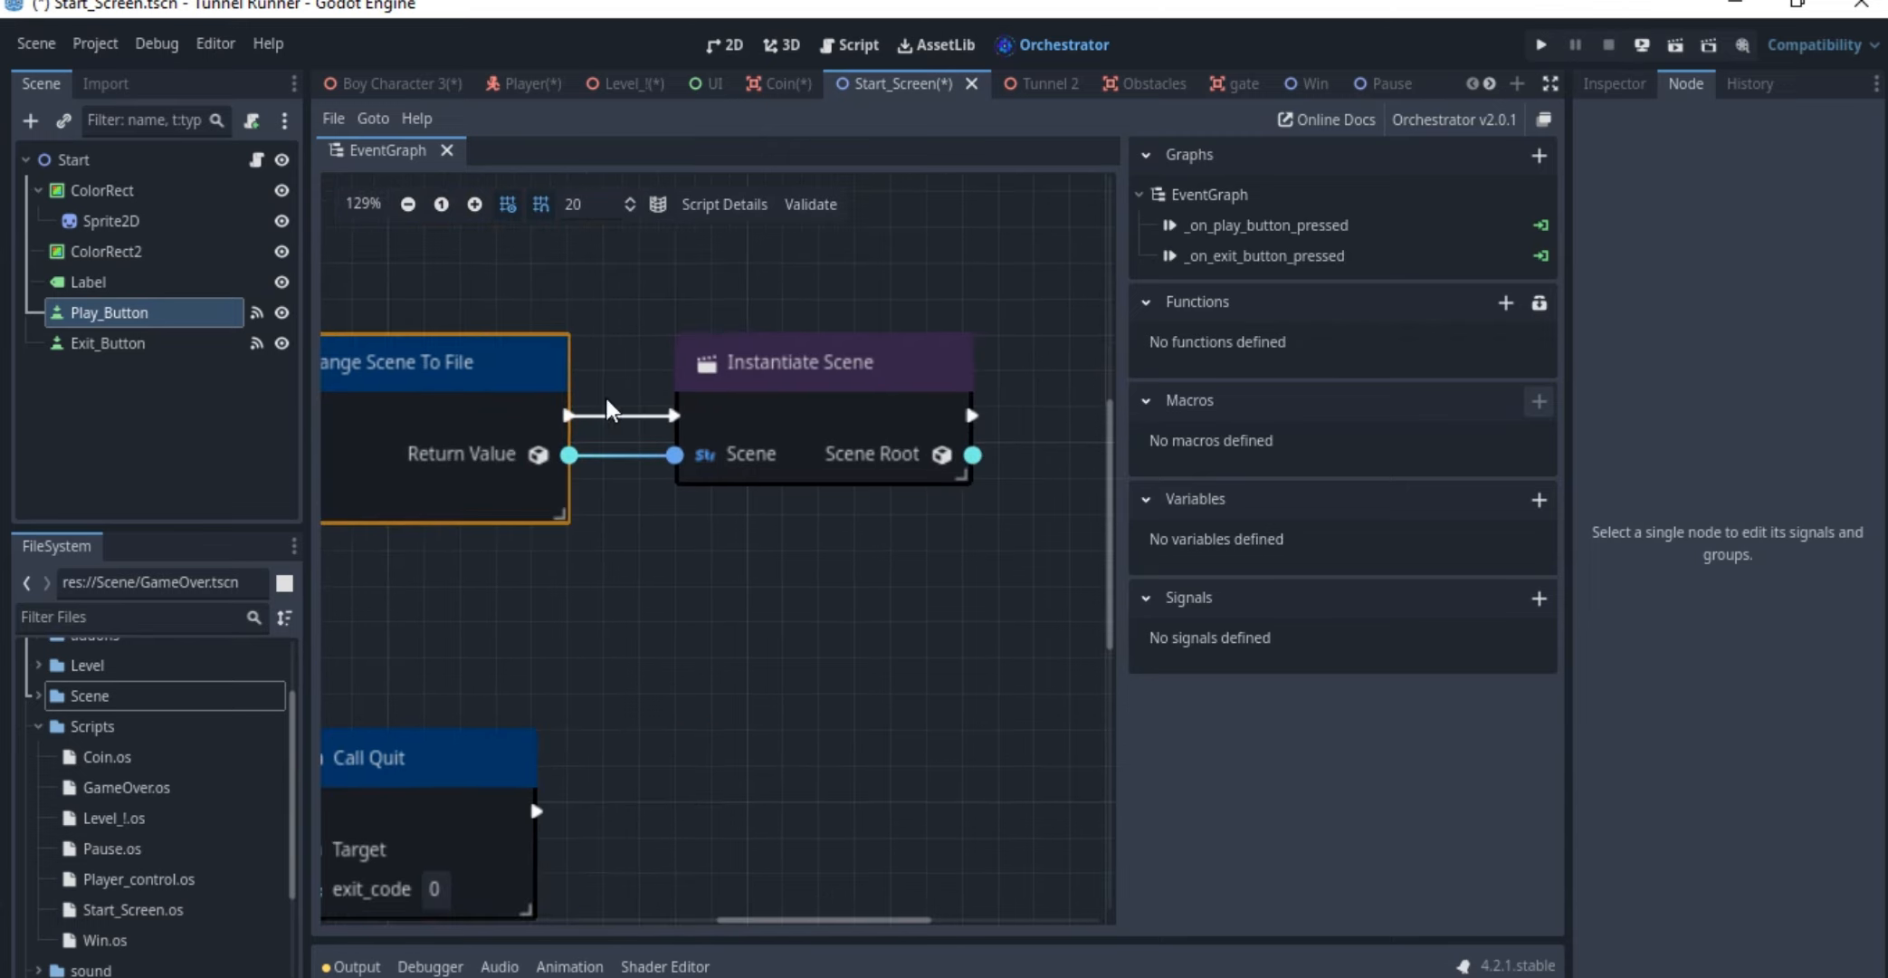
{"action": "left_click", "coordinate": [839, 385]}
{"action": "scroll", "coordinate": [826, 398], "scroll_direction": "down", "scroll_amount": 3}
{"action": "middle_click_drag", "start_coordinate": [826, 391], "coordinate": [914, 399]}
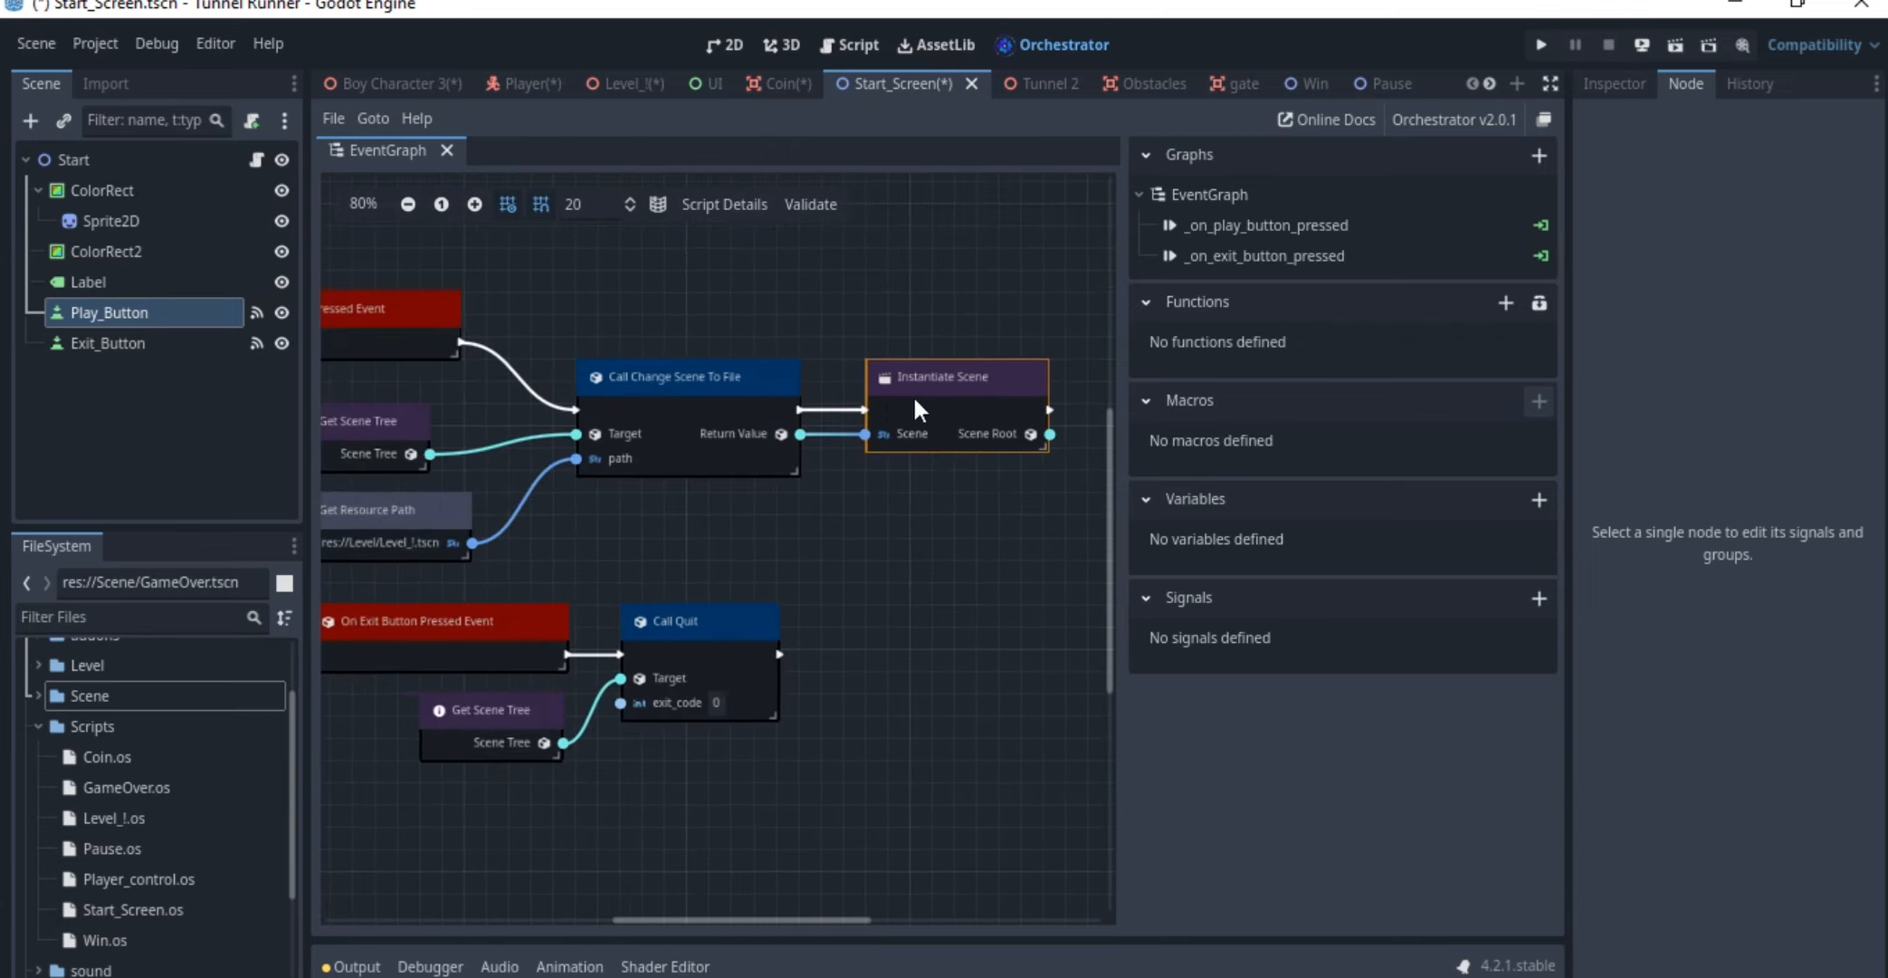
{"action": "middle_click_drag", "start_coordinate": [701, 403], "coordinate": [785, 368]}
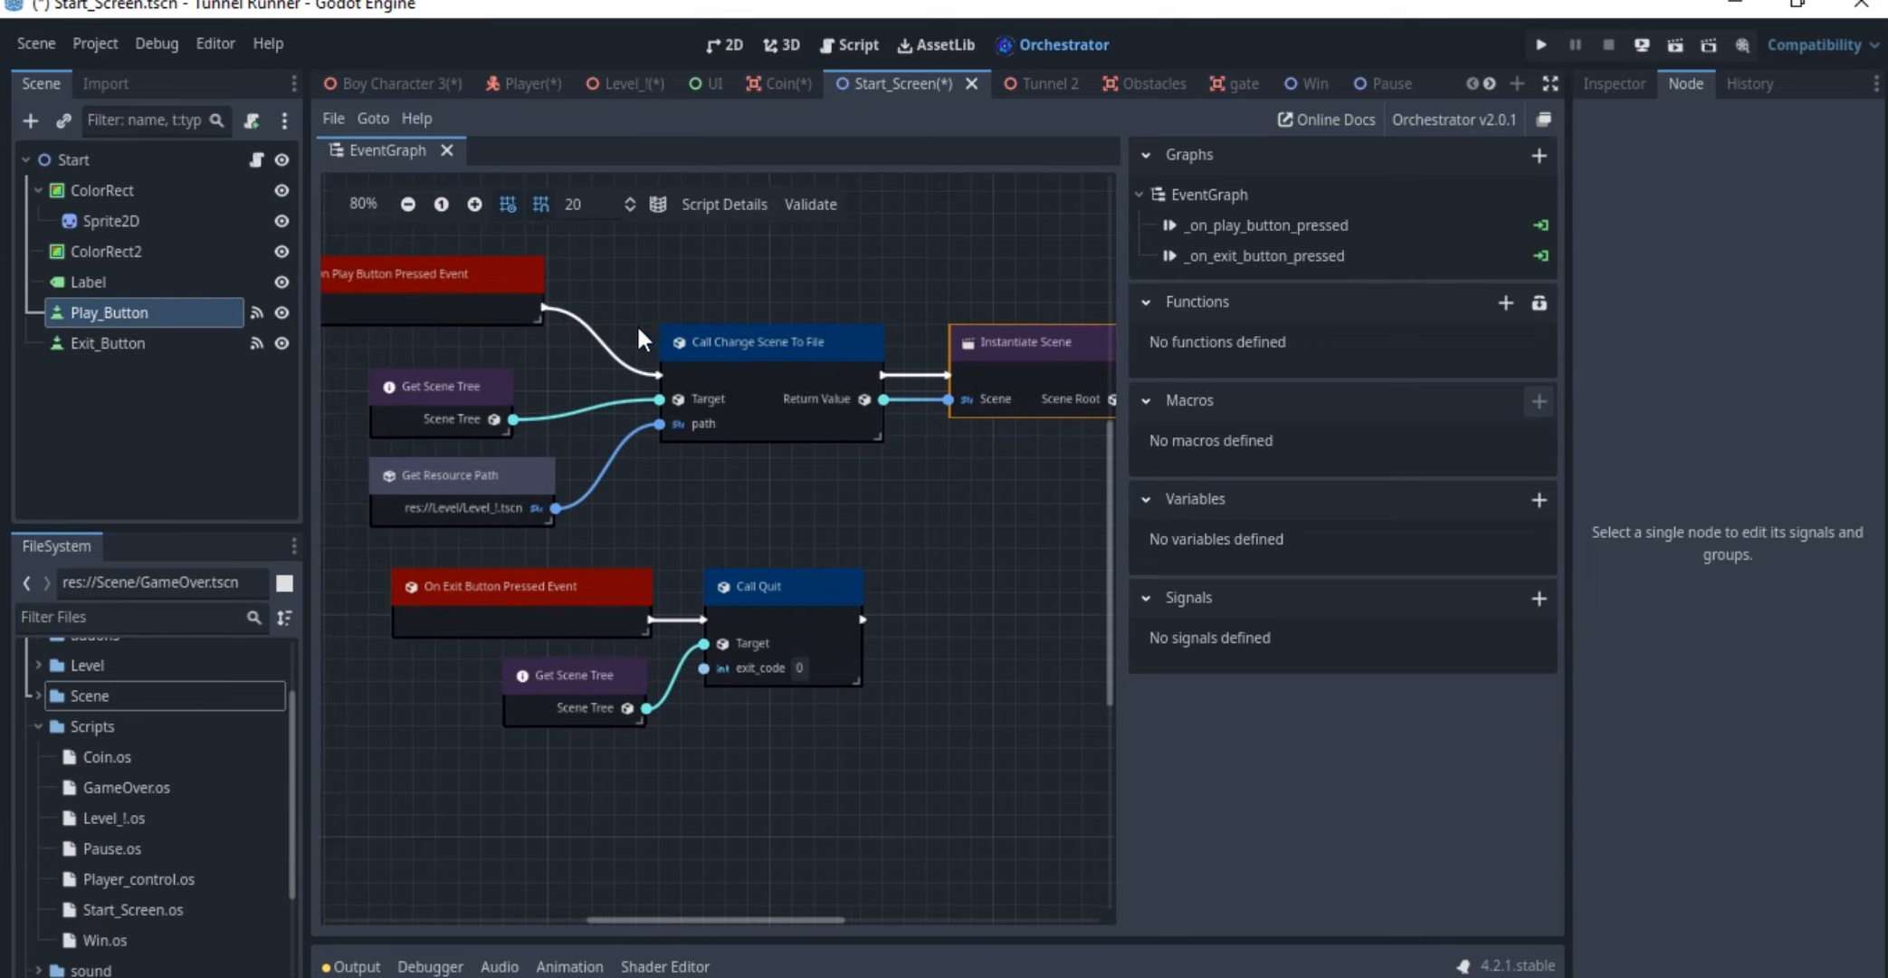
Review the Get Resource Path node again and find the On Exit Button Pressed event below it
{"action": "scroll", "coordinate": [496, 519], "scroll_direction": "up", "scroll_amount": 3}
{"action": "left_click", "coordinate": [496, 519]}
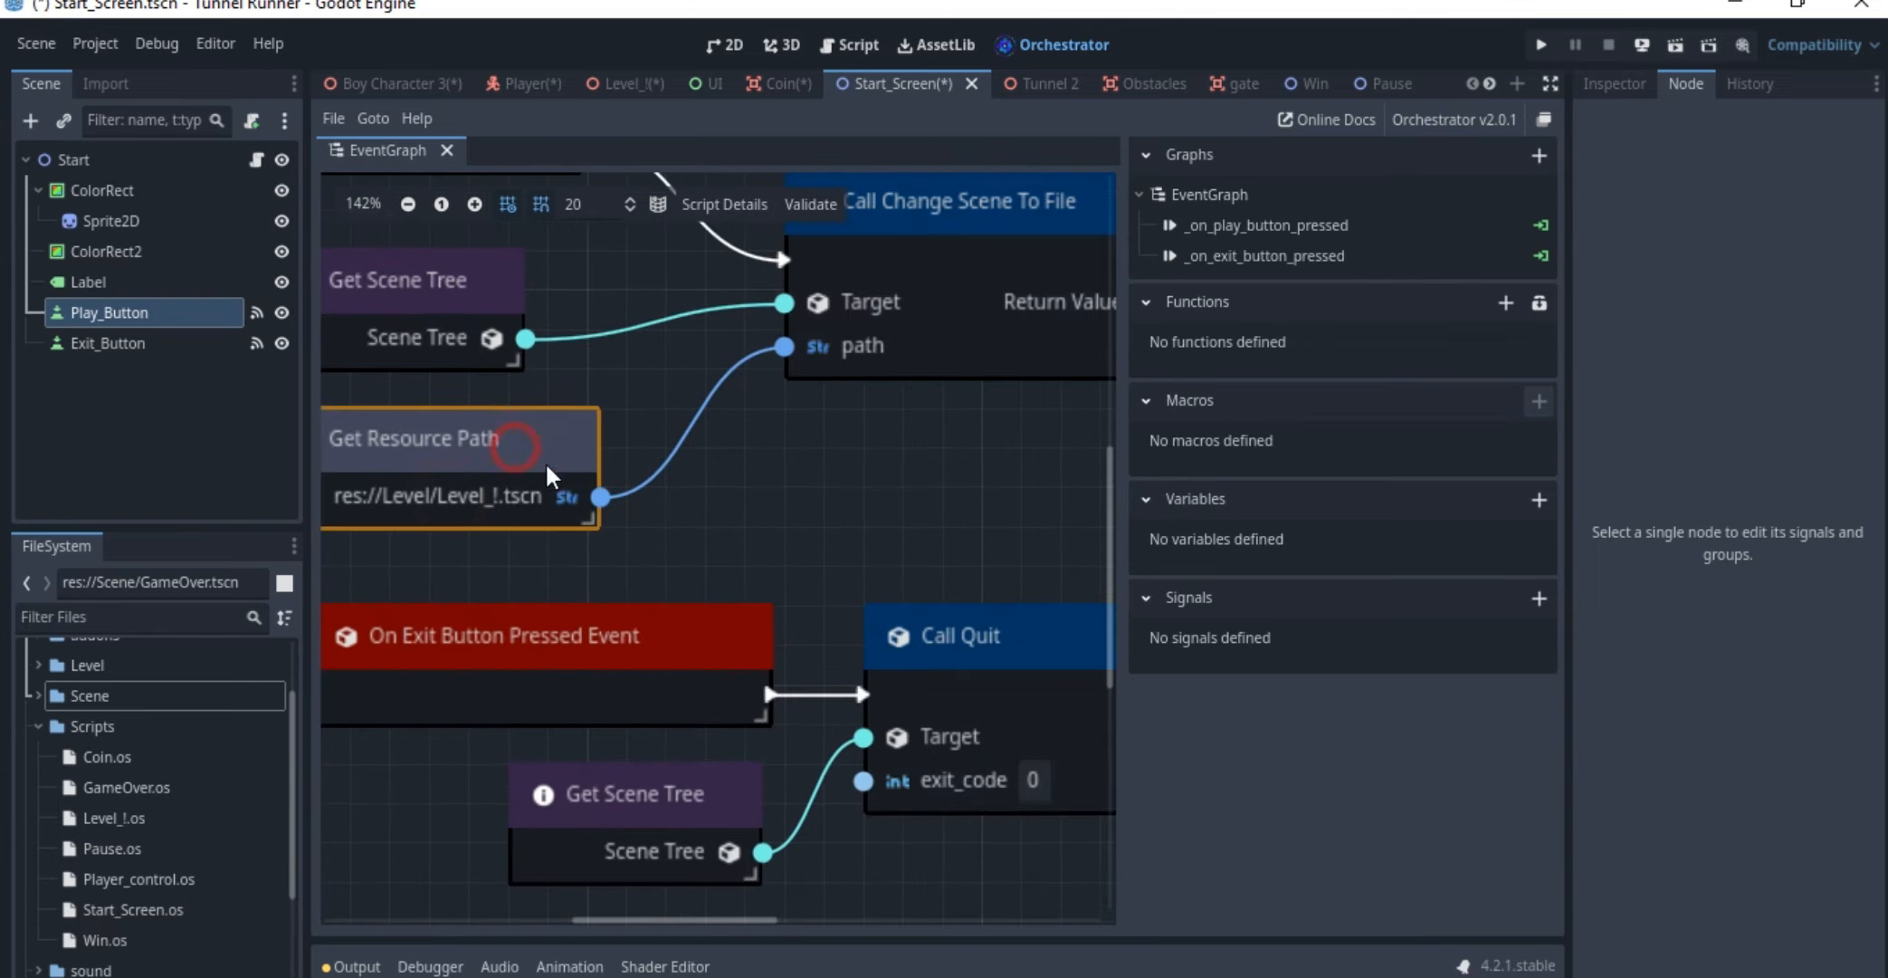
{"action": "scroll", "coordinate": [721, 403], "scroll_direction": "down", "scroll_amount": 2}
{"action": "scroll", "coordinate": [711, 466], "scroll_direction": "up", "scroll_amount": 5}
{"action": "middle_click_drag", "start_coordinate": [710, 468], "coordinate": [734, 299]}
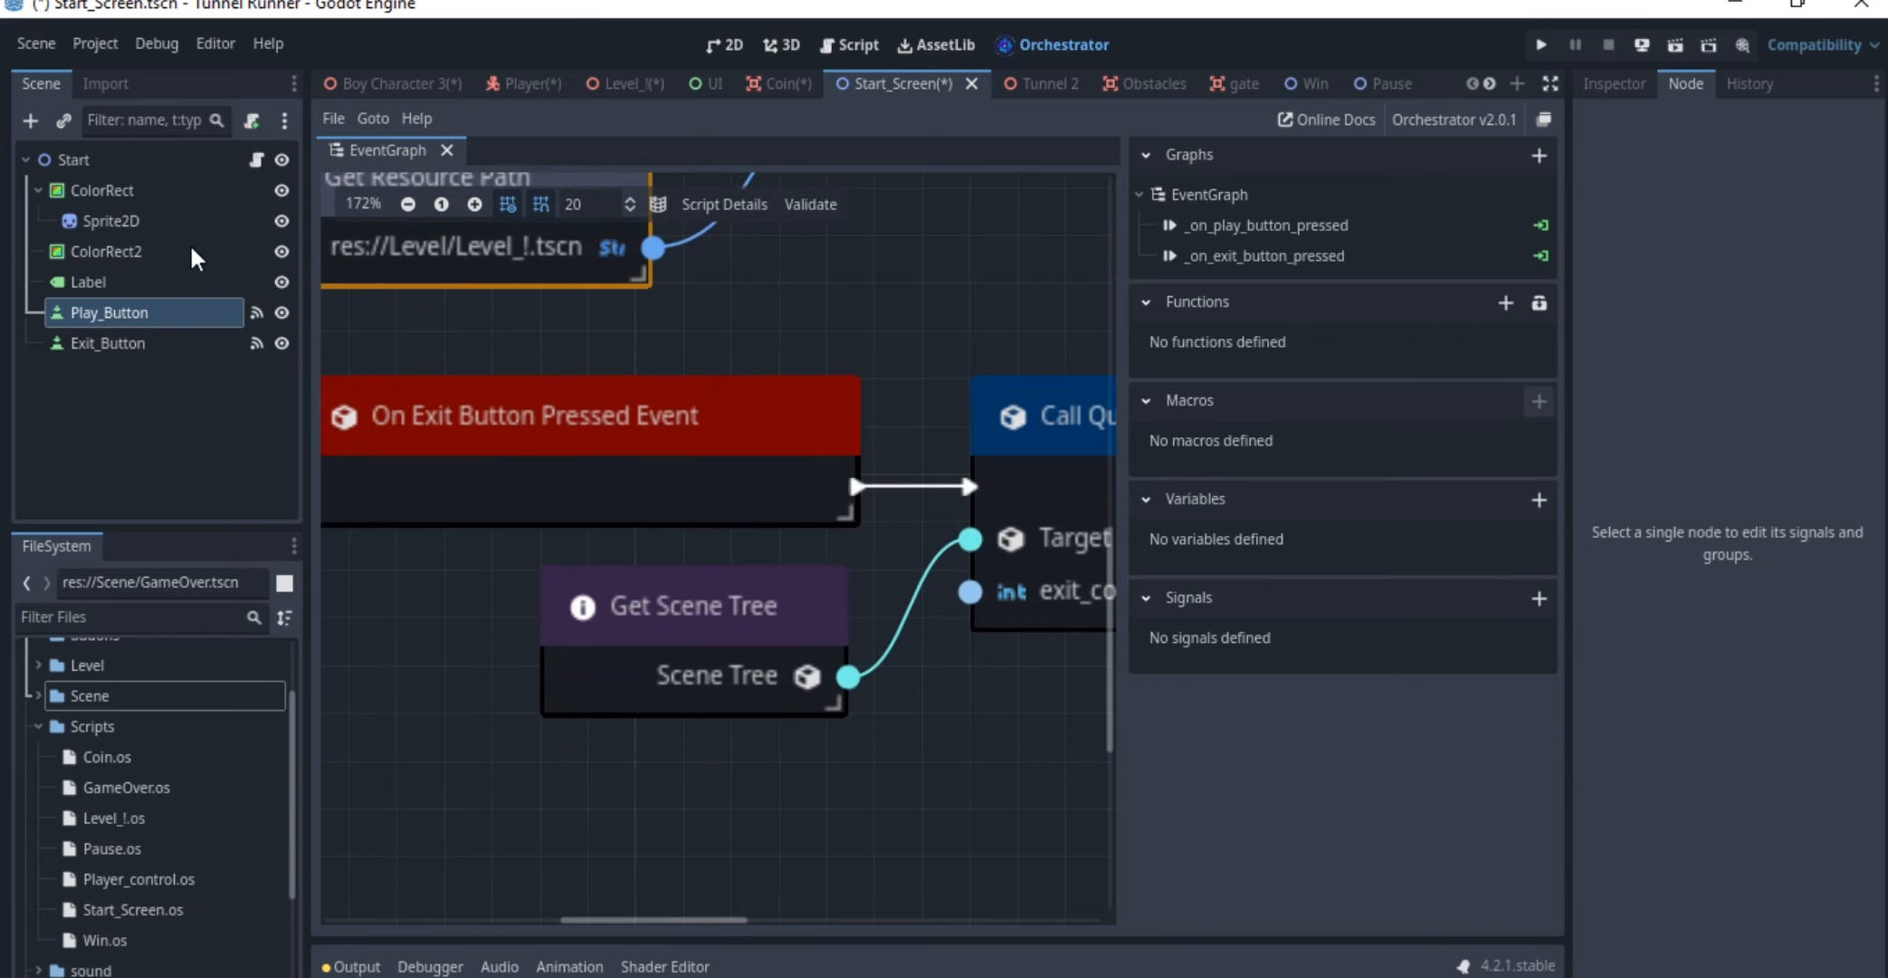
Check how Exit_Button's pressed() signal connects to the Start node's _on_exit_button_pressed method, without making a new connection
{"action": "left_click", "coordinate": [194, 345]}
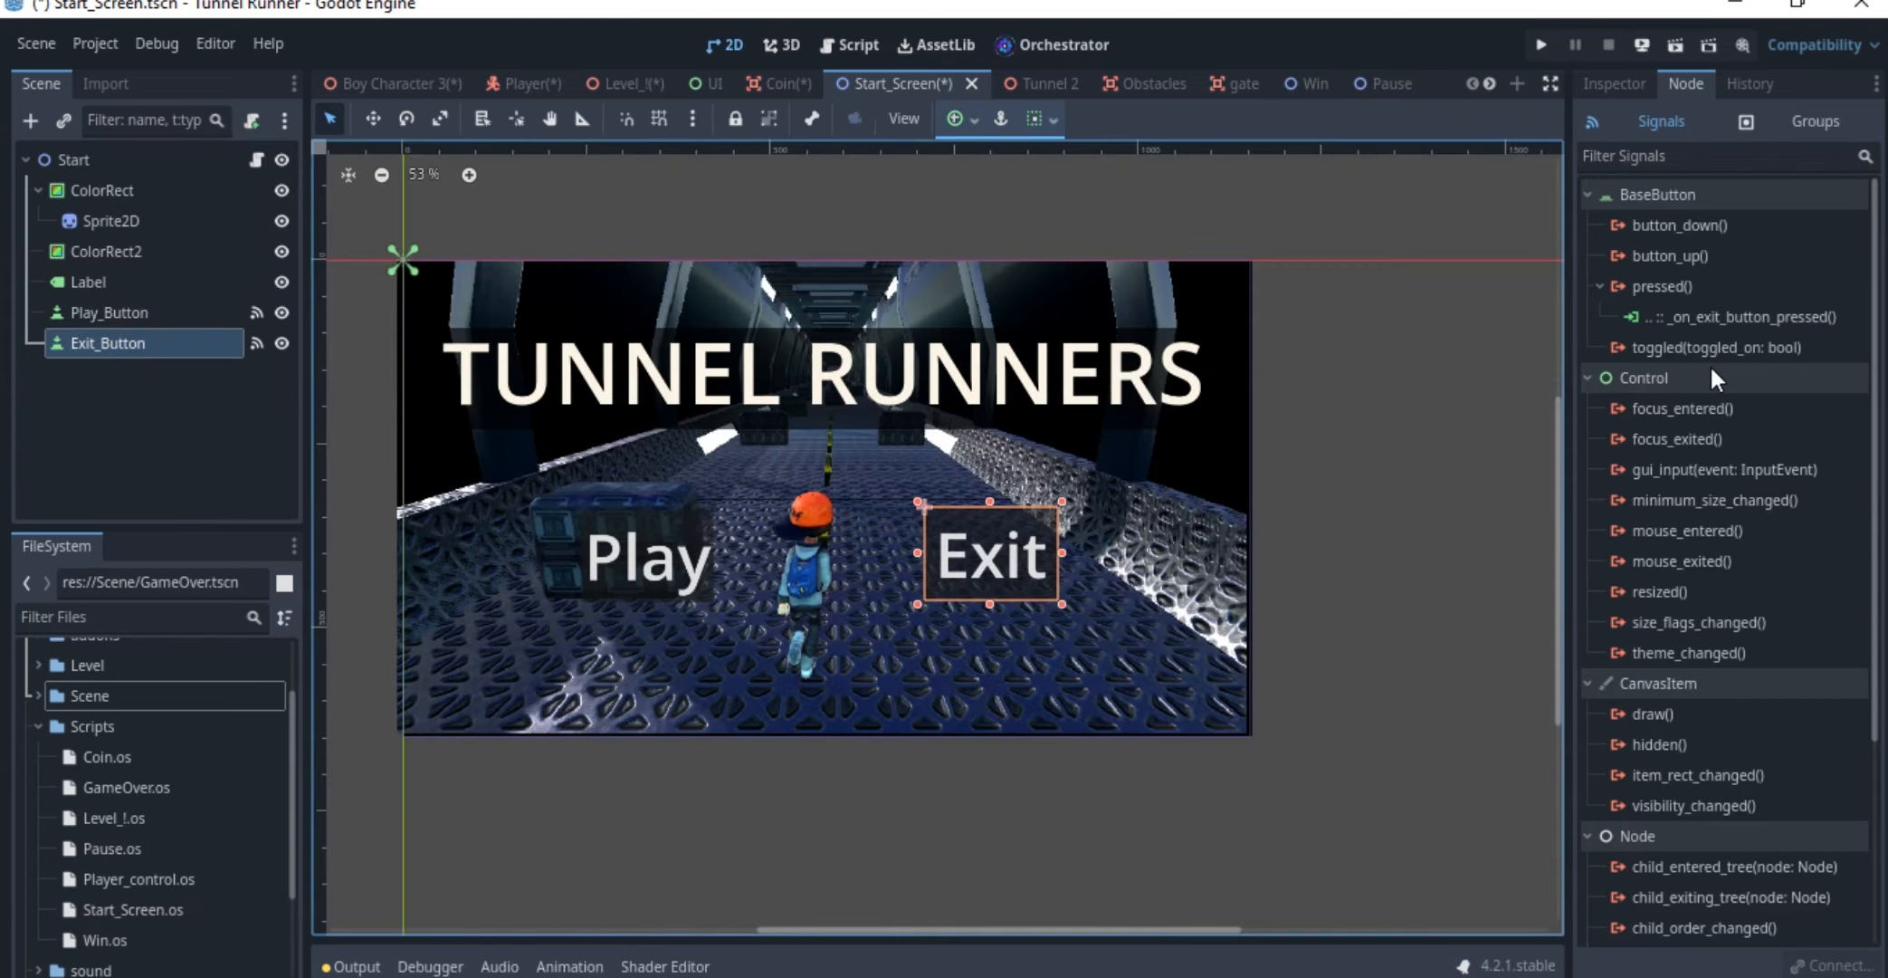
{"action": "left_click", "coordinate": [1673, 286]}
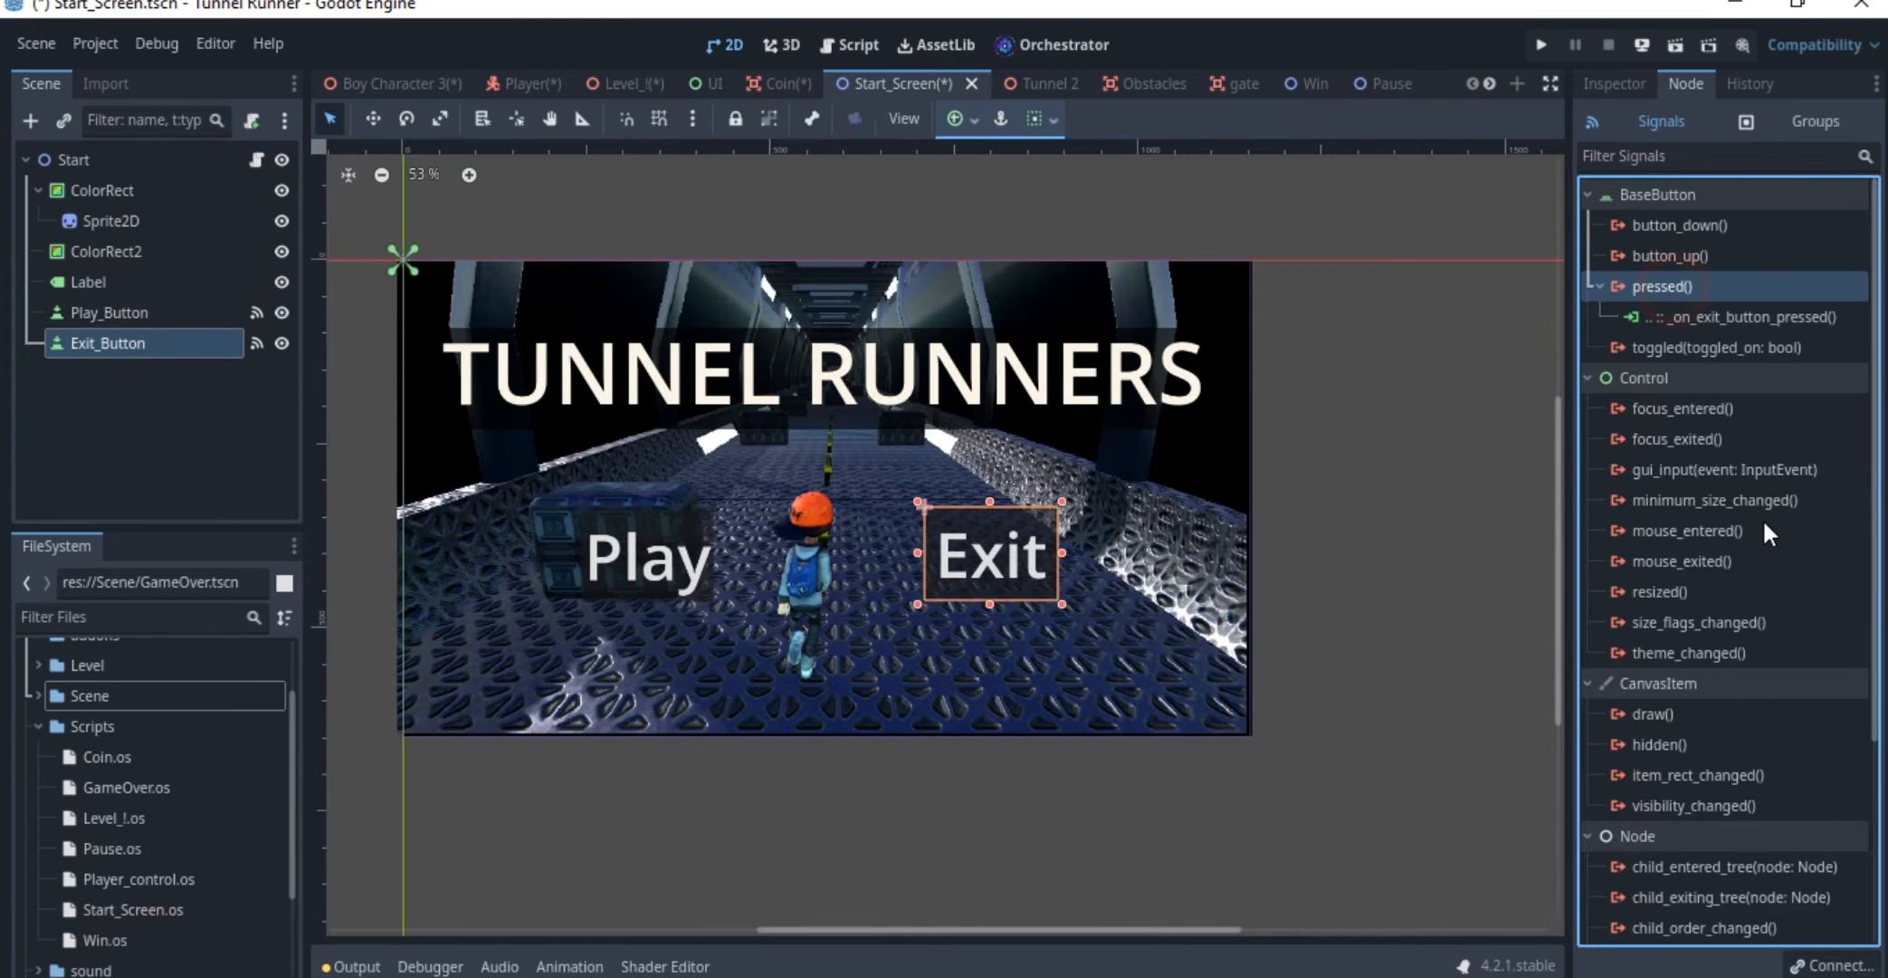
{"action": "left_click", "coordinate": [1828, 965]}
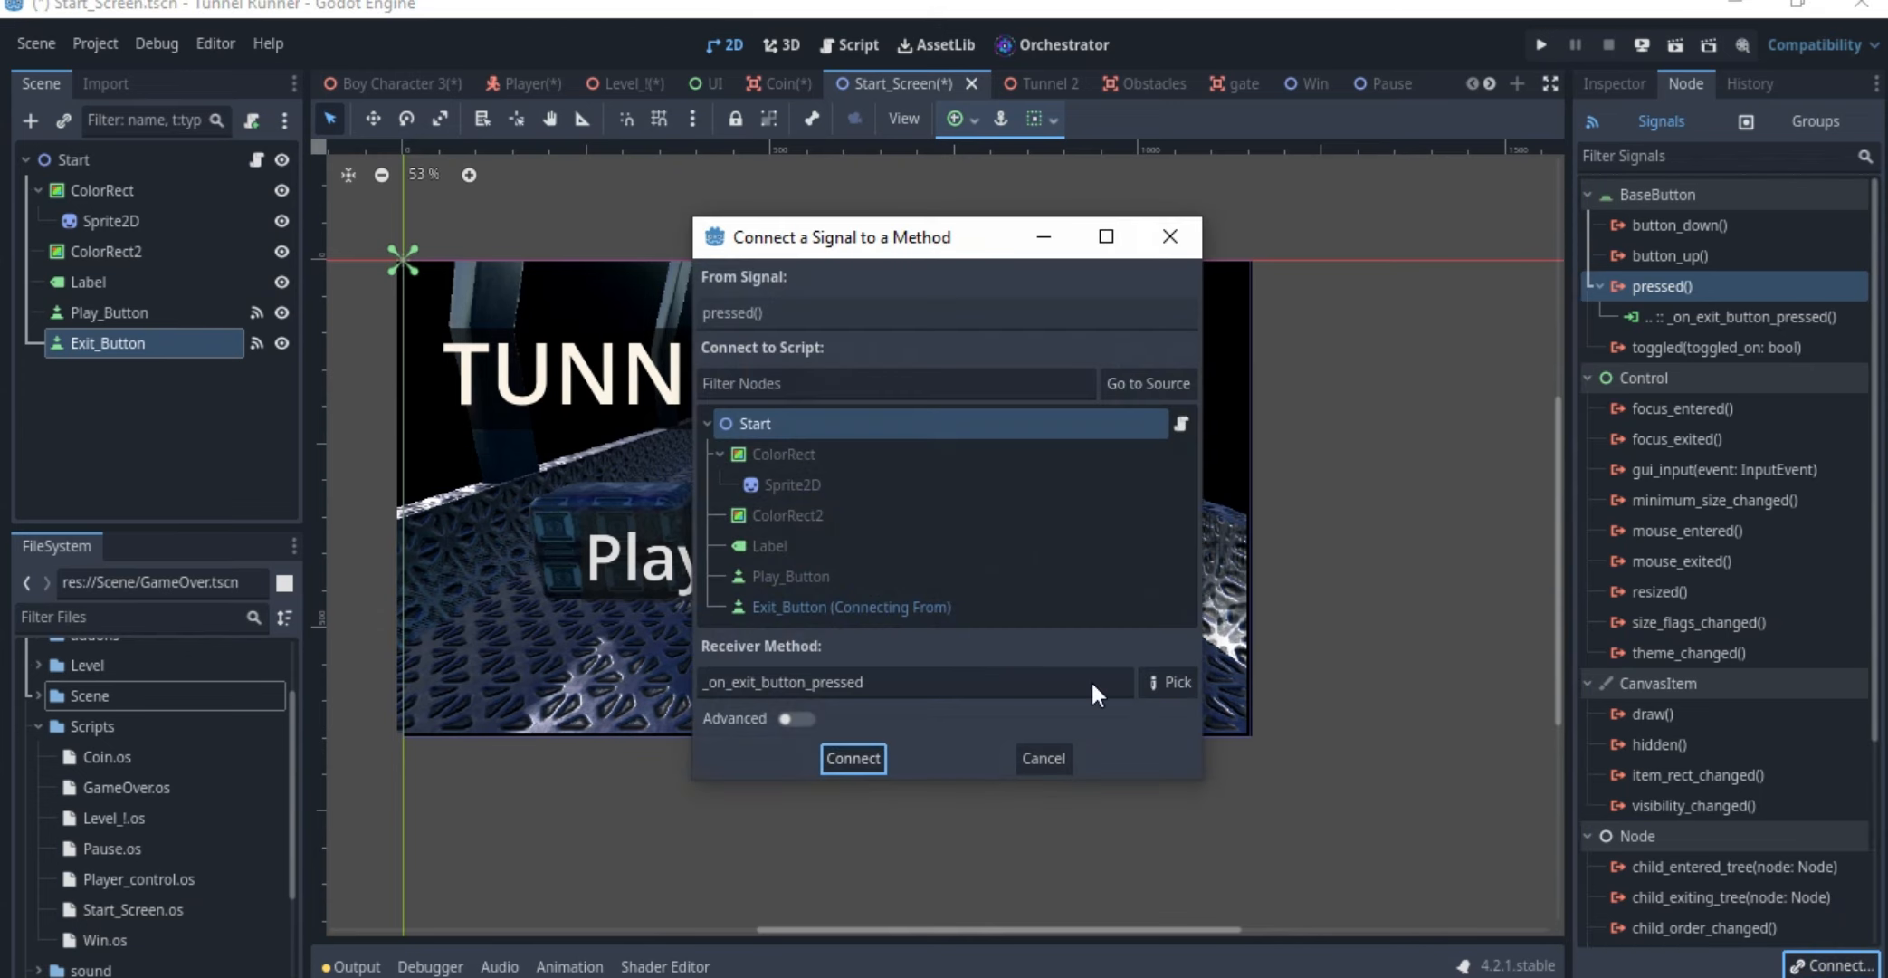
{"action": "left_click", "coordinate": [1046, 758]}
Return to the event graph and shift the exit event's Get Scene Tree node slightly away from Call Quit
{"action": "left_click", "coordinate": [1050, 44]}
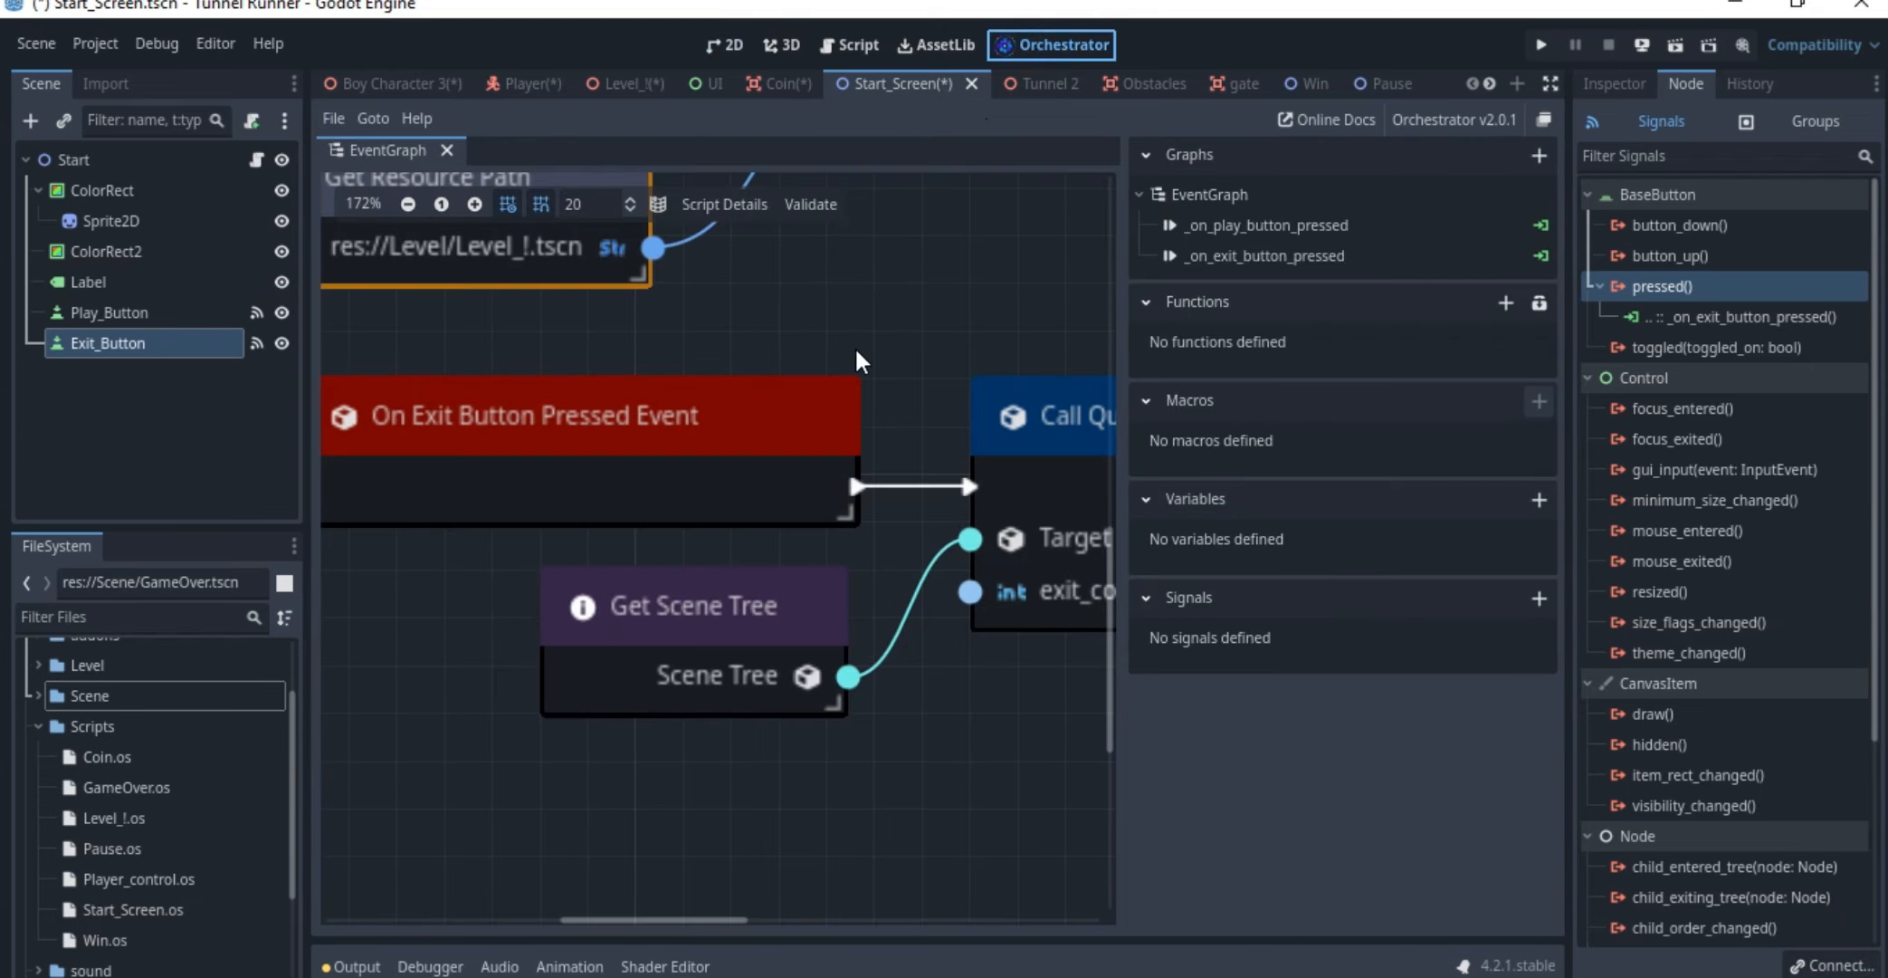
{"action": "middle_click_drag", "start_coordinate": [932, 396], "coordinate": [820, 371]}
{"action": "scroll", "coordinate": [822, 373], "scroll_direction": "down", "scroll_amount": 3}
{"action": "left_click", "coordinate": [996, 421]}
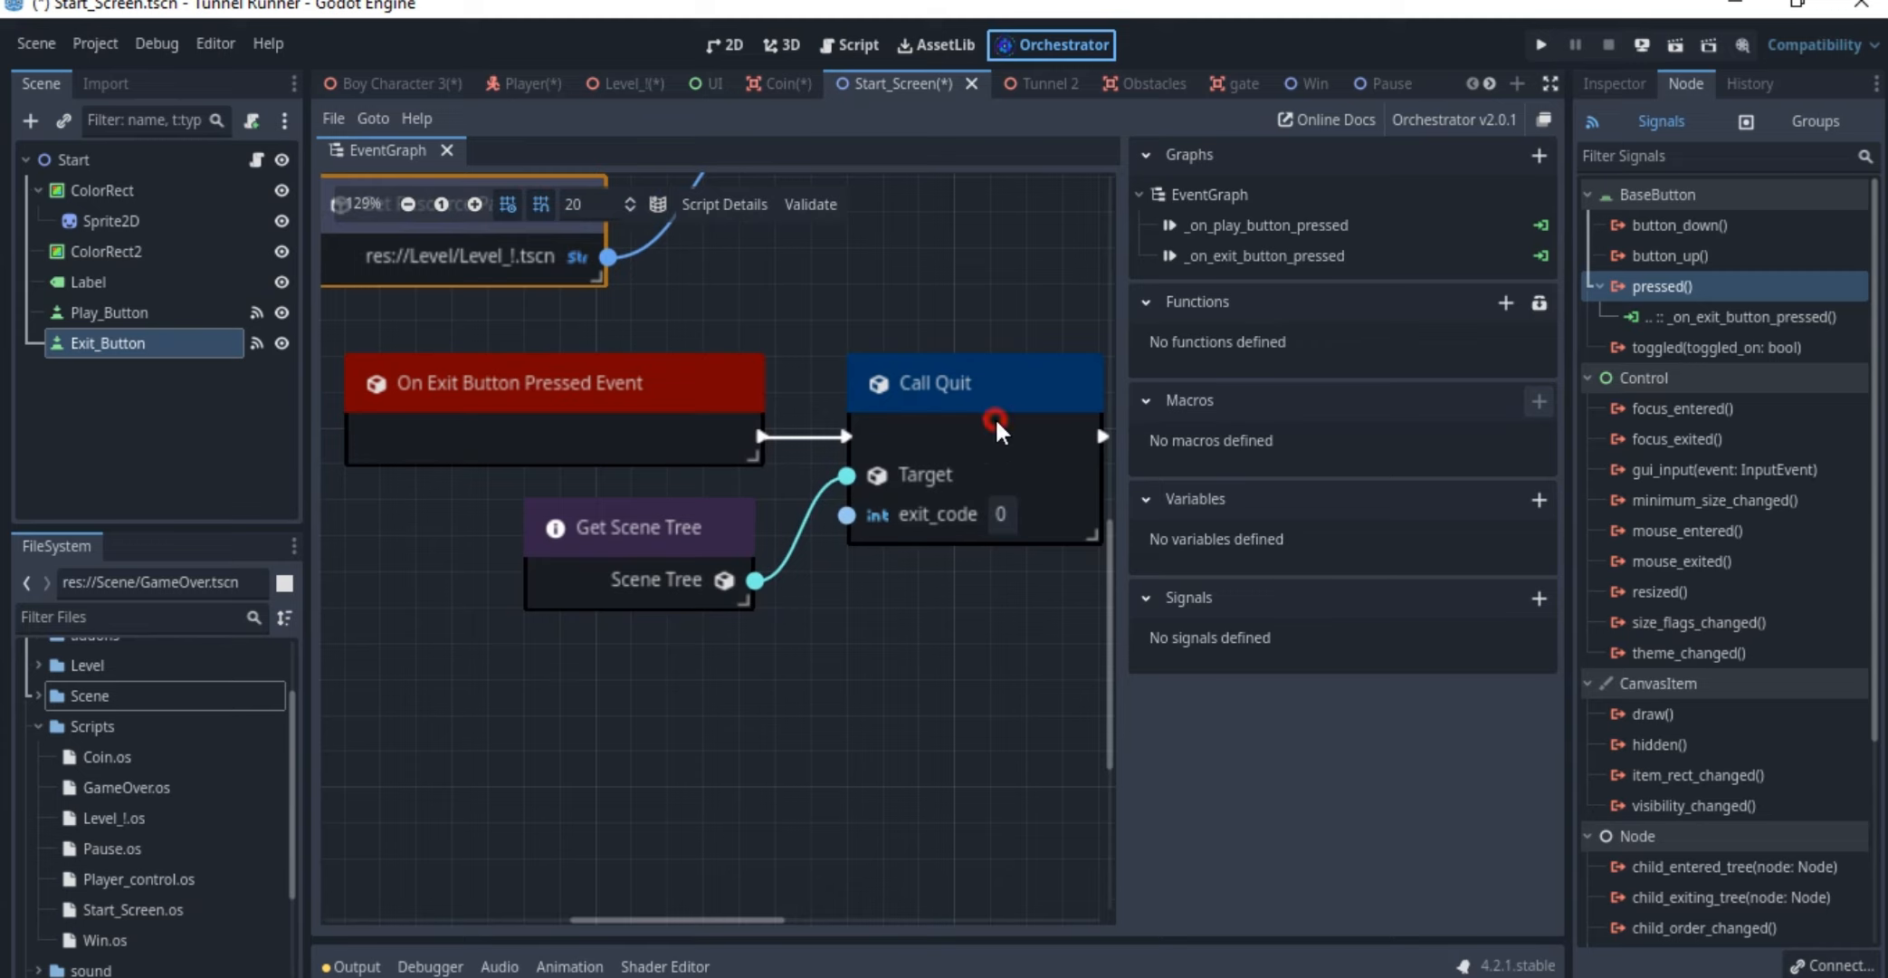
{"action": "left_click_drag", "start_coordinate": [674, 564], "coordinate": [639, 564]}
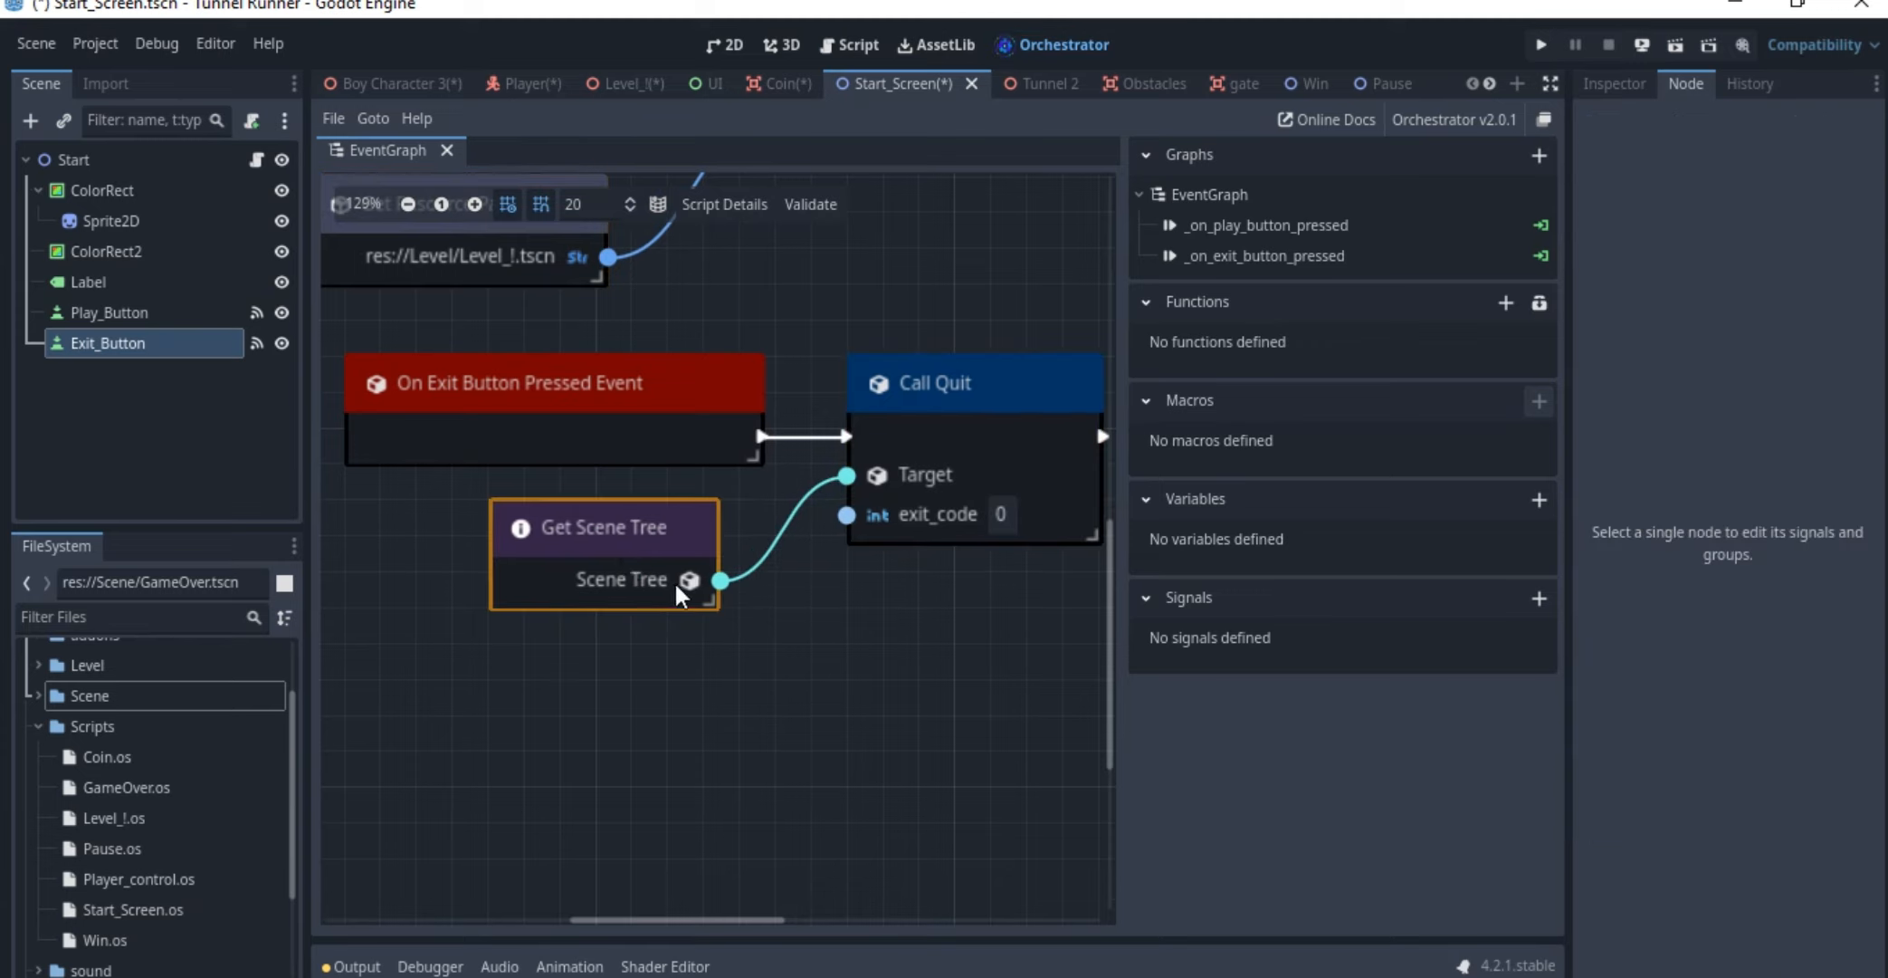
Look up the Call Quit action by searching "quit" from the exit event's Get Scene Tree output
{"action": "left_click_drag", "start_coordinate": [721, 581], "coordinate": [834, 592]}
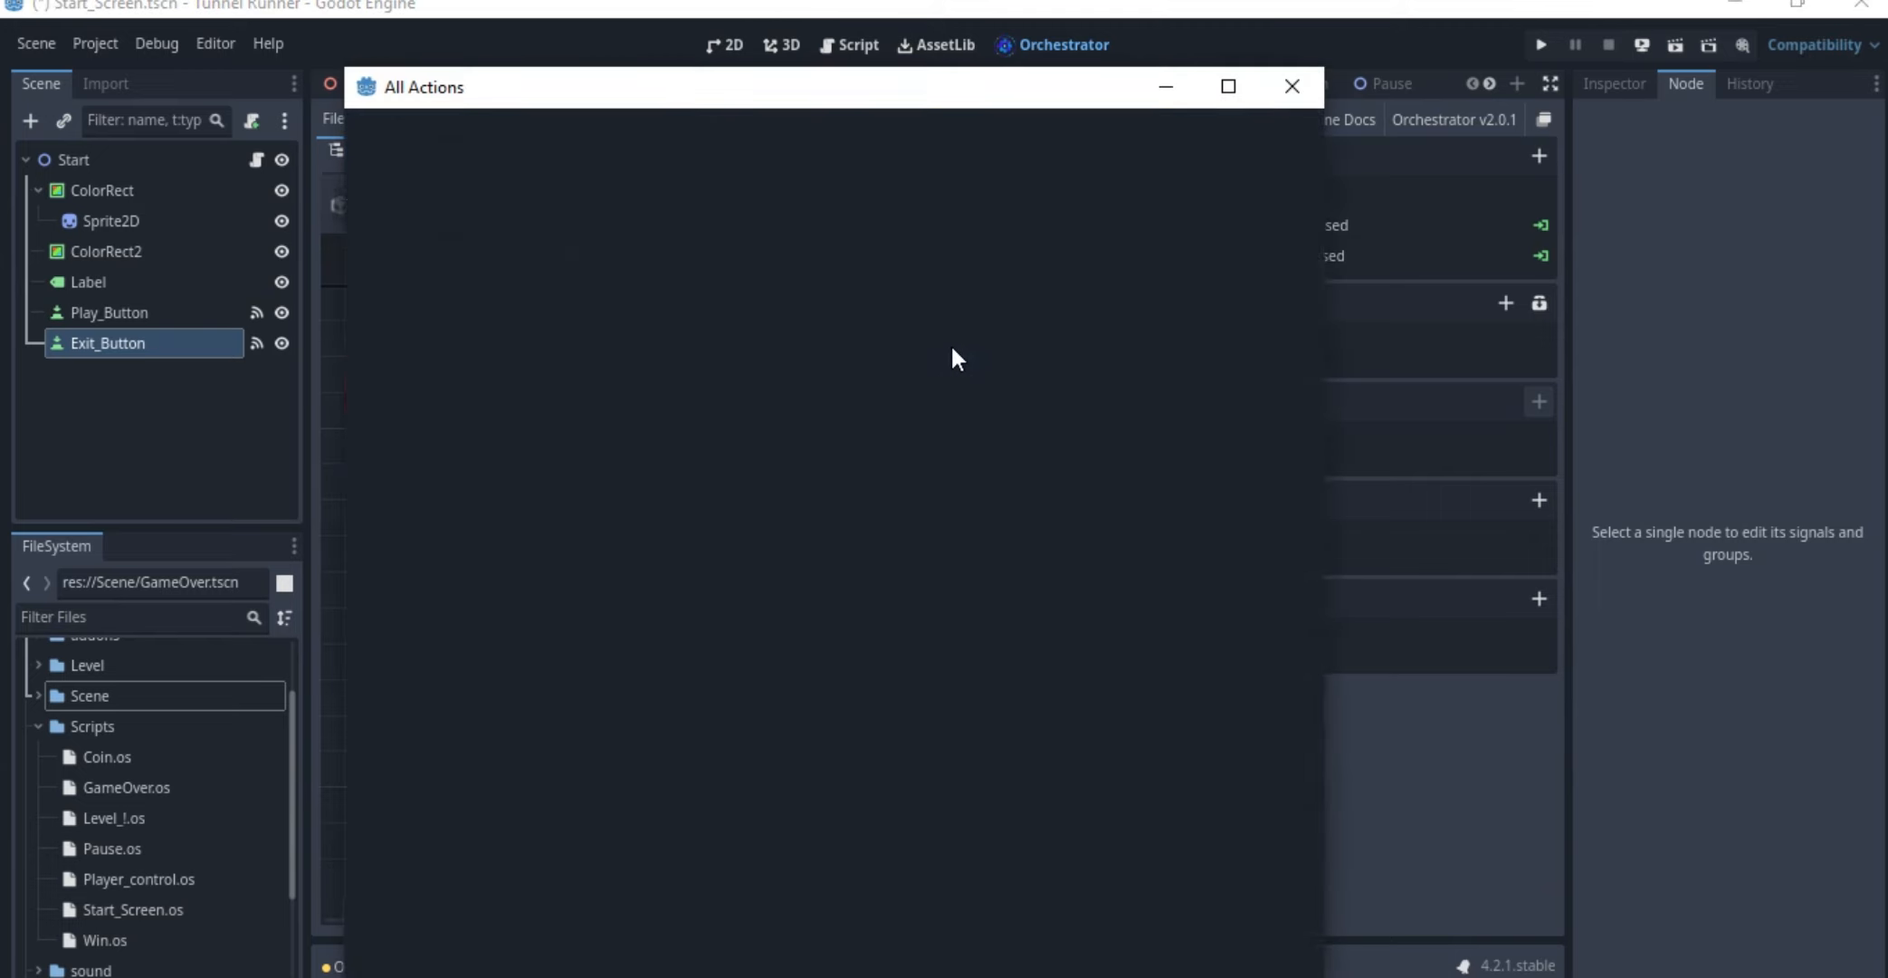
{"action": "key", "text": "Escape"}
{"action": "left_click_drag", "start_coordinate": [721, 580], "coordinate": [834, 577]}
{"action": "type", "text": "quit"}
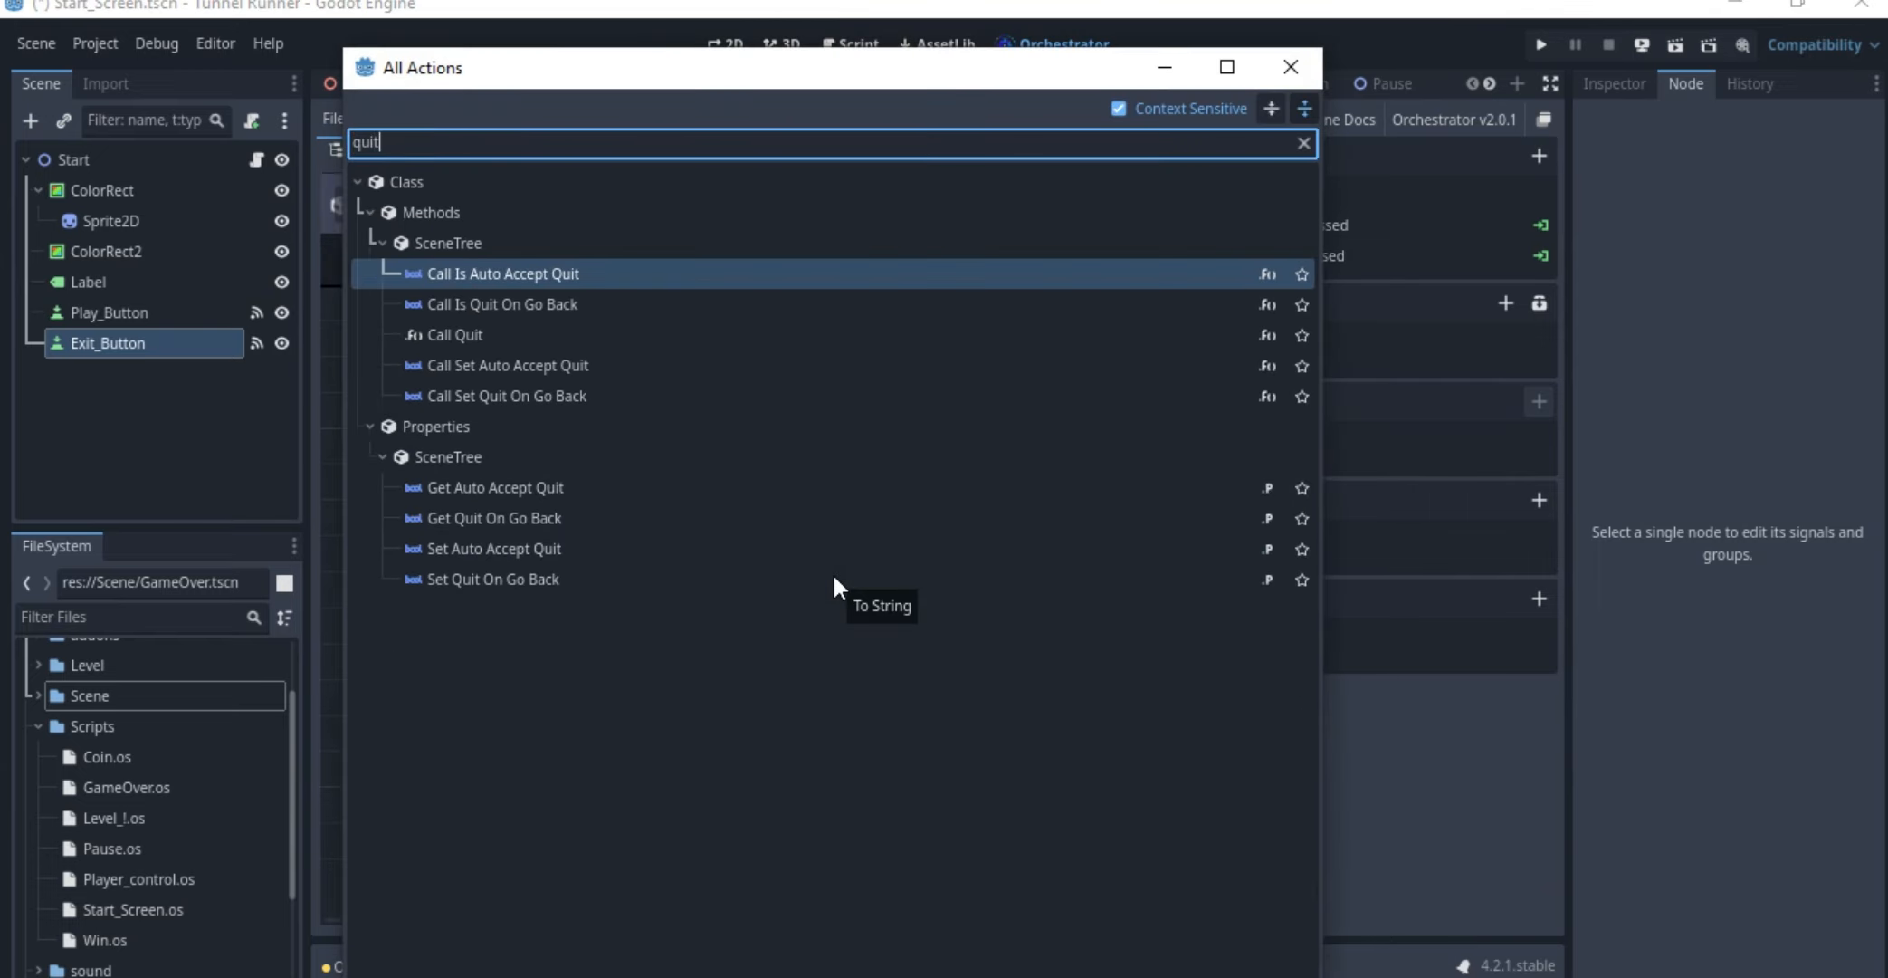
{"action": "double_click", "coordinate": [455, 332]}
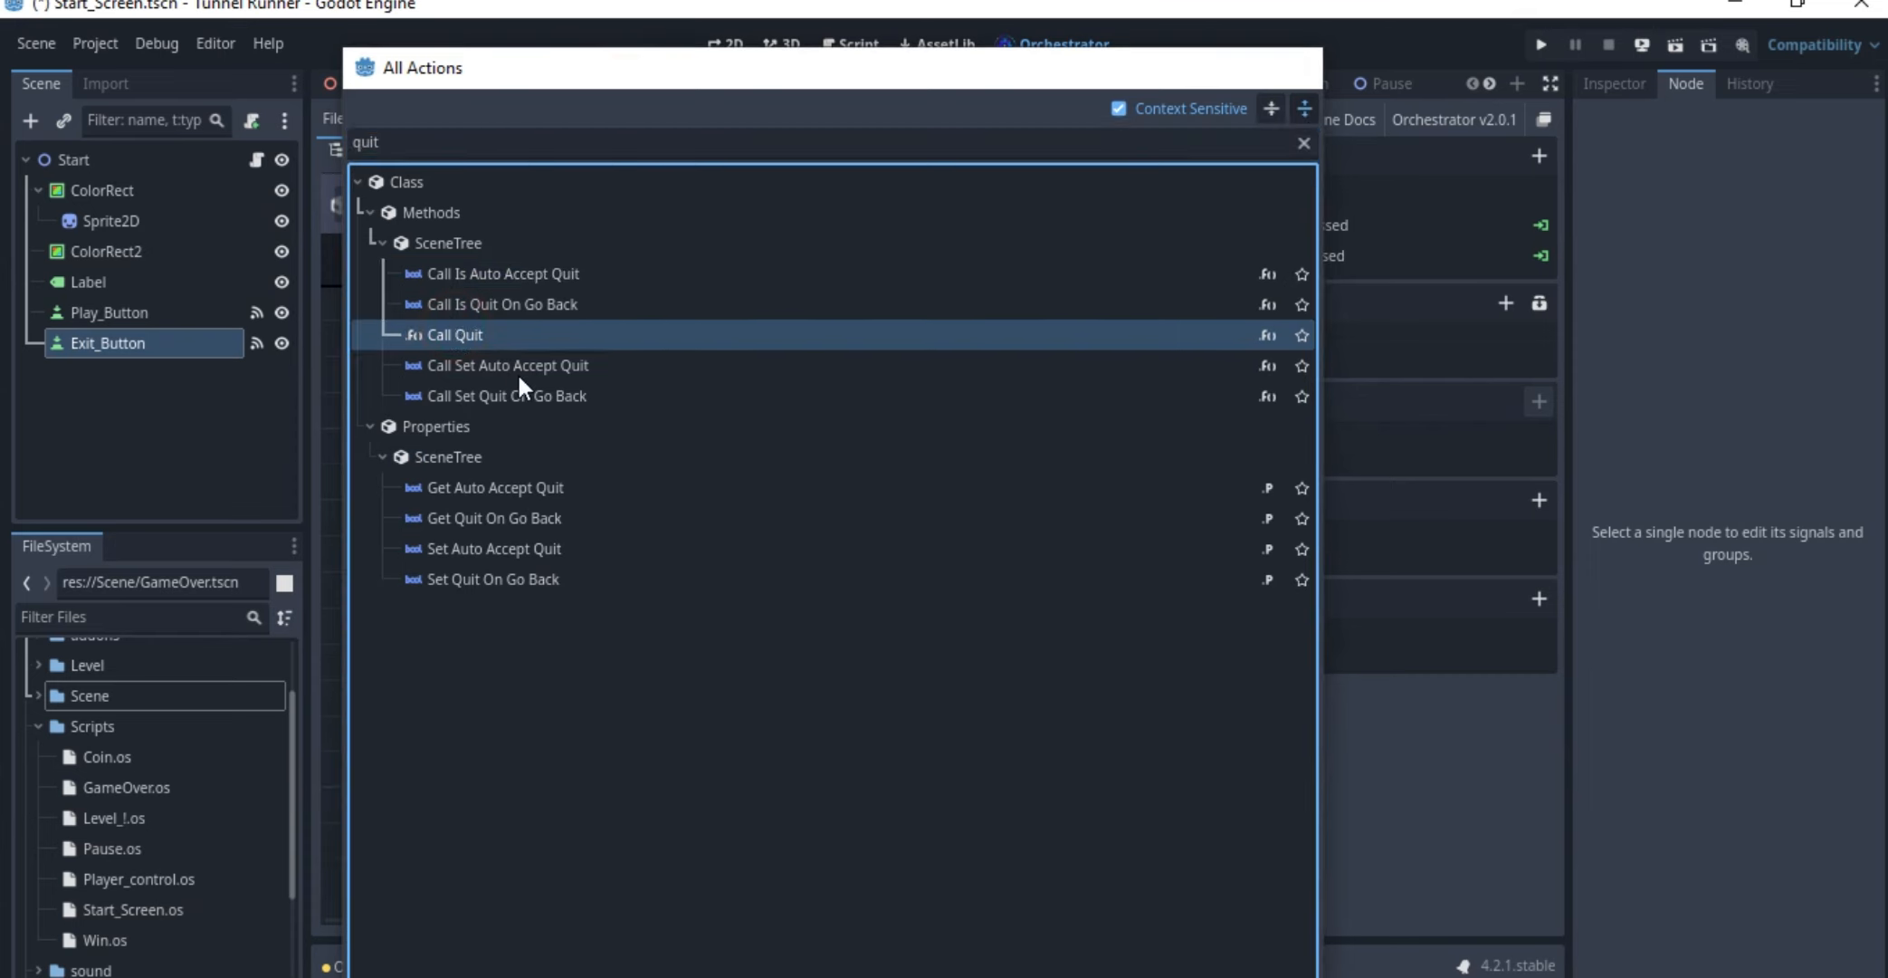
{"action": "scroll", "coordinate": [958, 400], "scroll_direction": "down", "scroll_amount": 1}
{"action": "scroll", "coordinate": [958, 400], "scroll_direction": "down", "scroll_amount": 1}
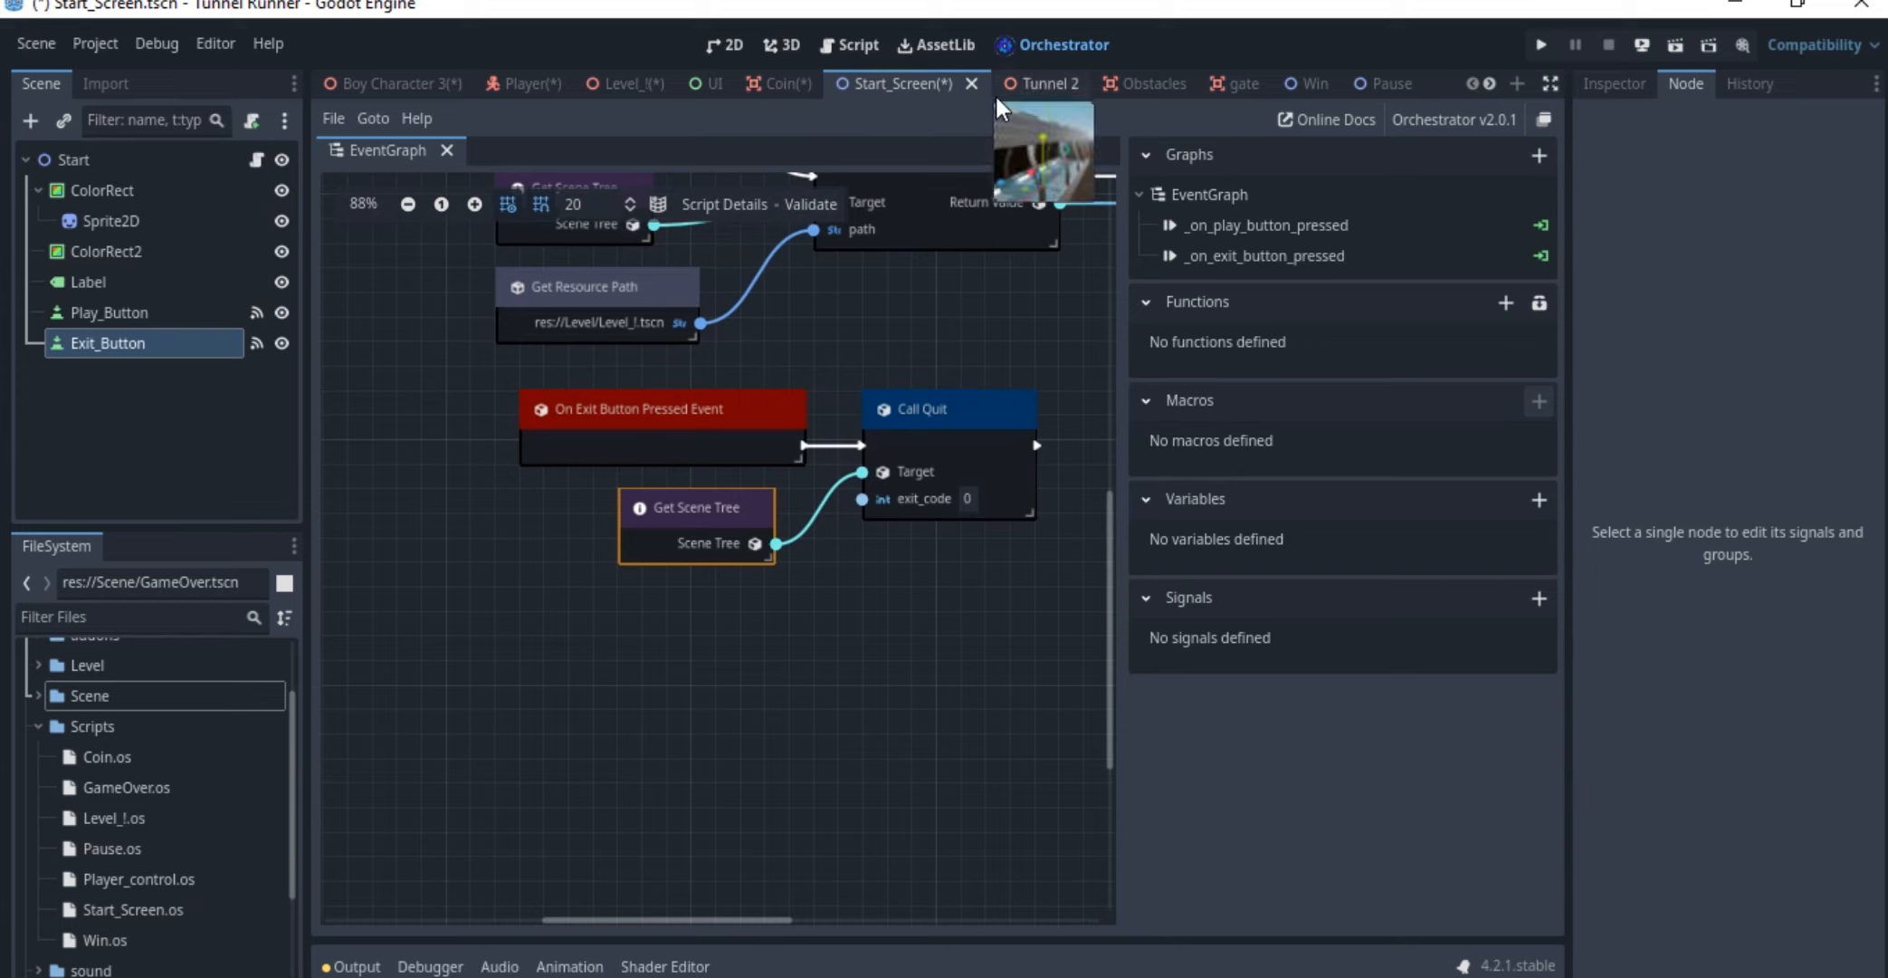
Open the Tunnel 2 scene and look through its node tree
{"action": "left_click", "coordinate": [1042, 82]}
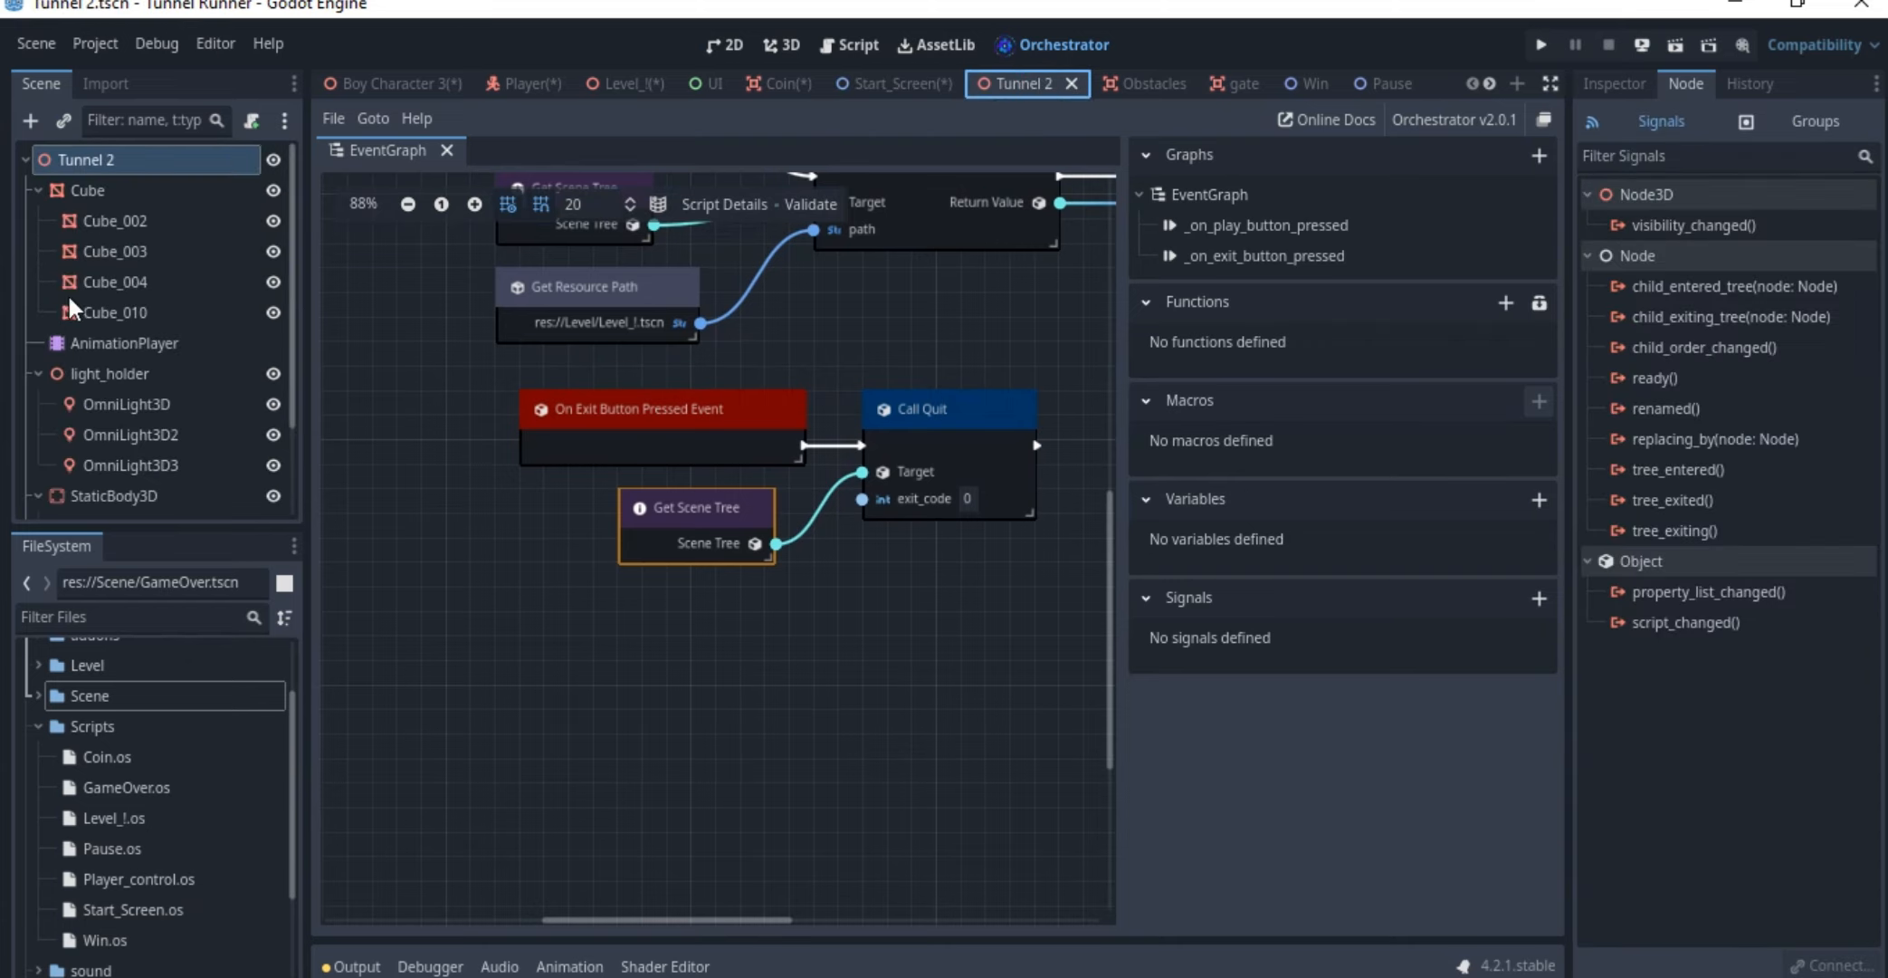
{"action": "scroll", "coordinate": [42, 217], "scroll_direction": "down", "scroll_amount": 3}
{"action": "scroll", "coordinate": [72, 293], "scroll_direction": "up", "scroll_amount": 5}
{"action": "scroll", "coordinate": [73, 293], "scroll_direction": "down", "scroll_amount": 2}
{"action": "scroll", "coordinate": [65, 193], "scroll_direction": "up", "scroll_amount": 2}
Examine the tunnel model in the 3D view from the outside and along its interior
{"action": "left_click", "coordinate": [804, 47]}
{"action": "scroll", "coordinate": [937, 432], "scroll_direction": "down", "scroll_amount": 10}
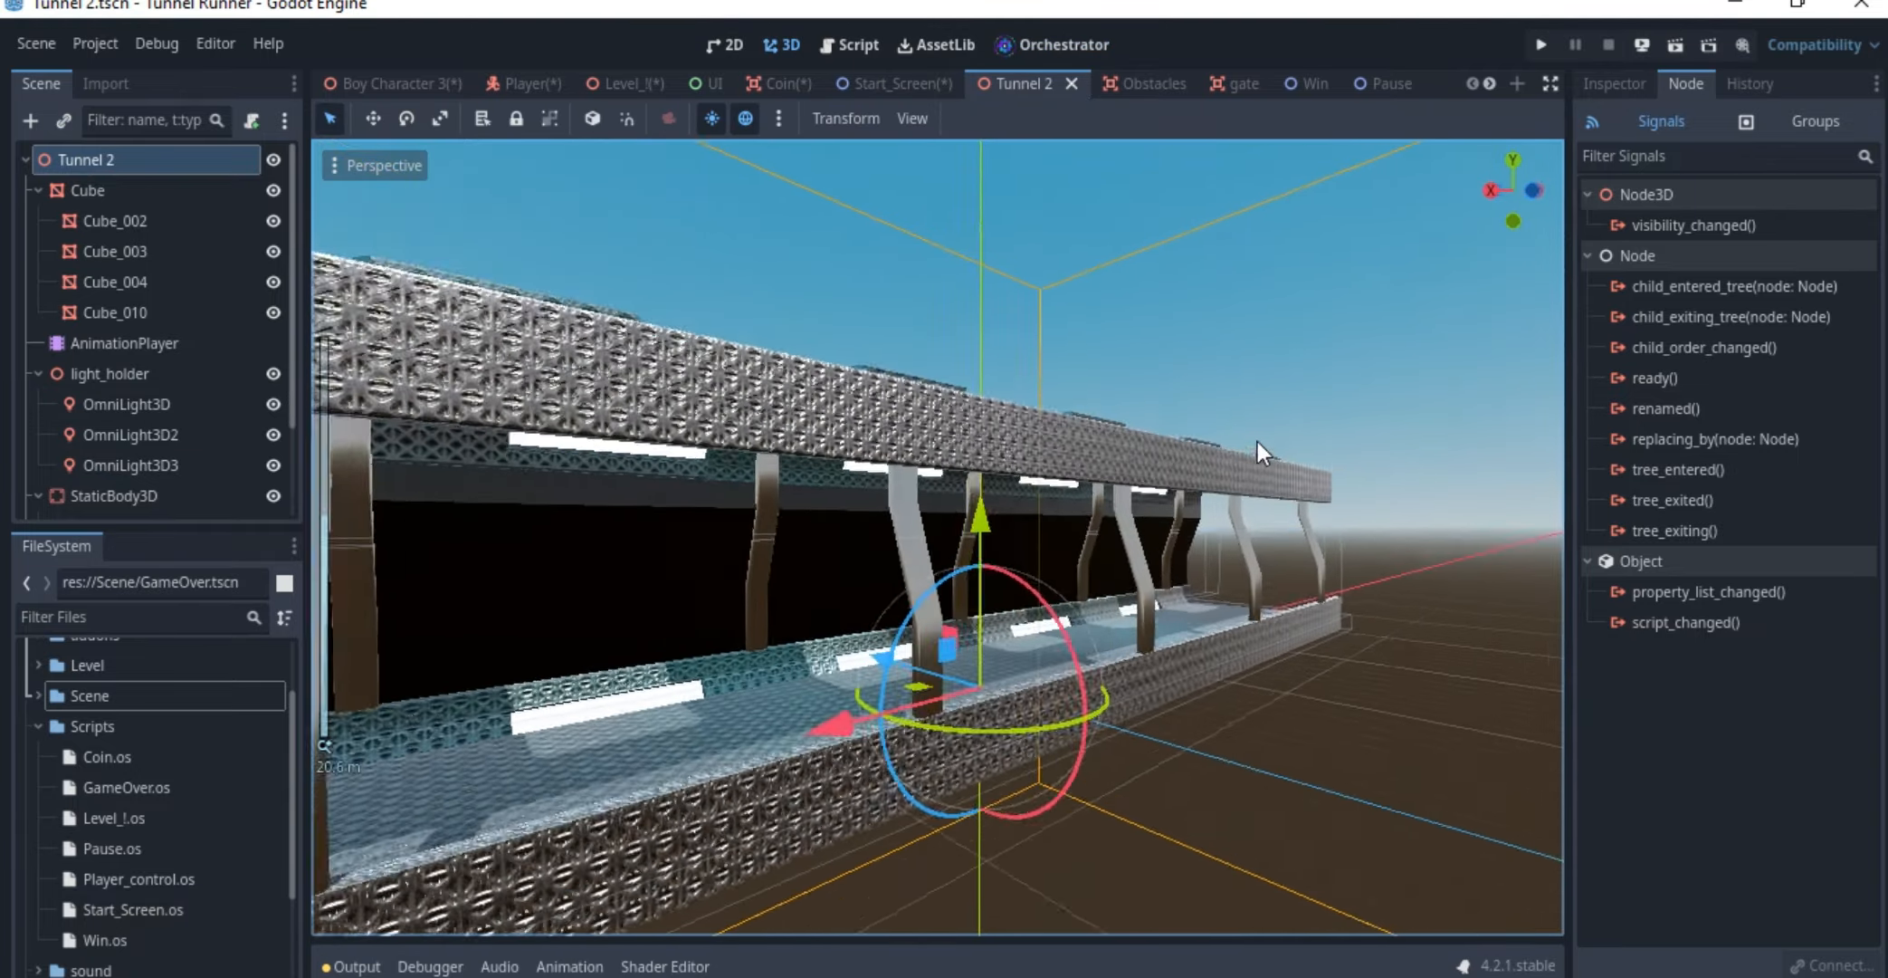
{"action": "middle_click_drag", "start_coordinate": [1045, 520], "coordinate": [1083, 542]}
{"action": "scroll", "coordinate": [1275, 557], "scroll_direction": "up", "scroll_amount": 8}
{"action": "scroll", "coordinate": [1272, 552], "scroll_direction": "up", "scroll_amount": 5}
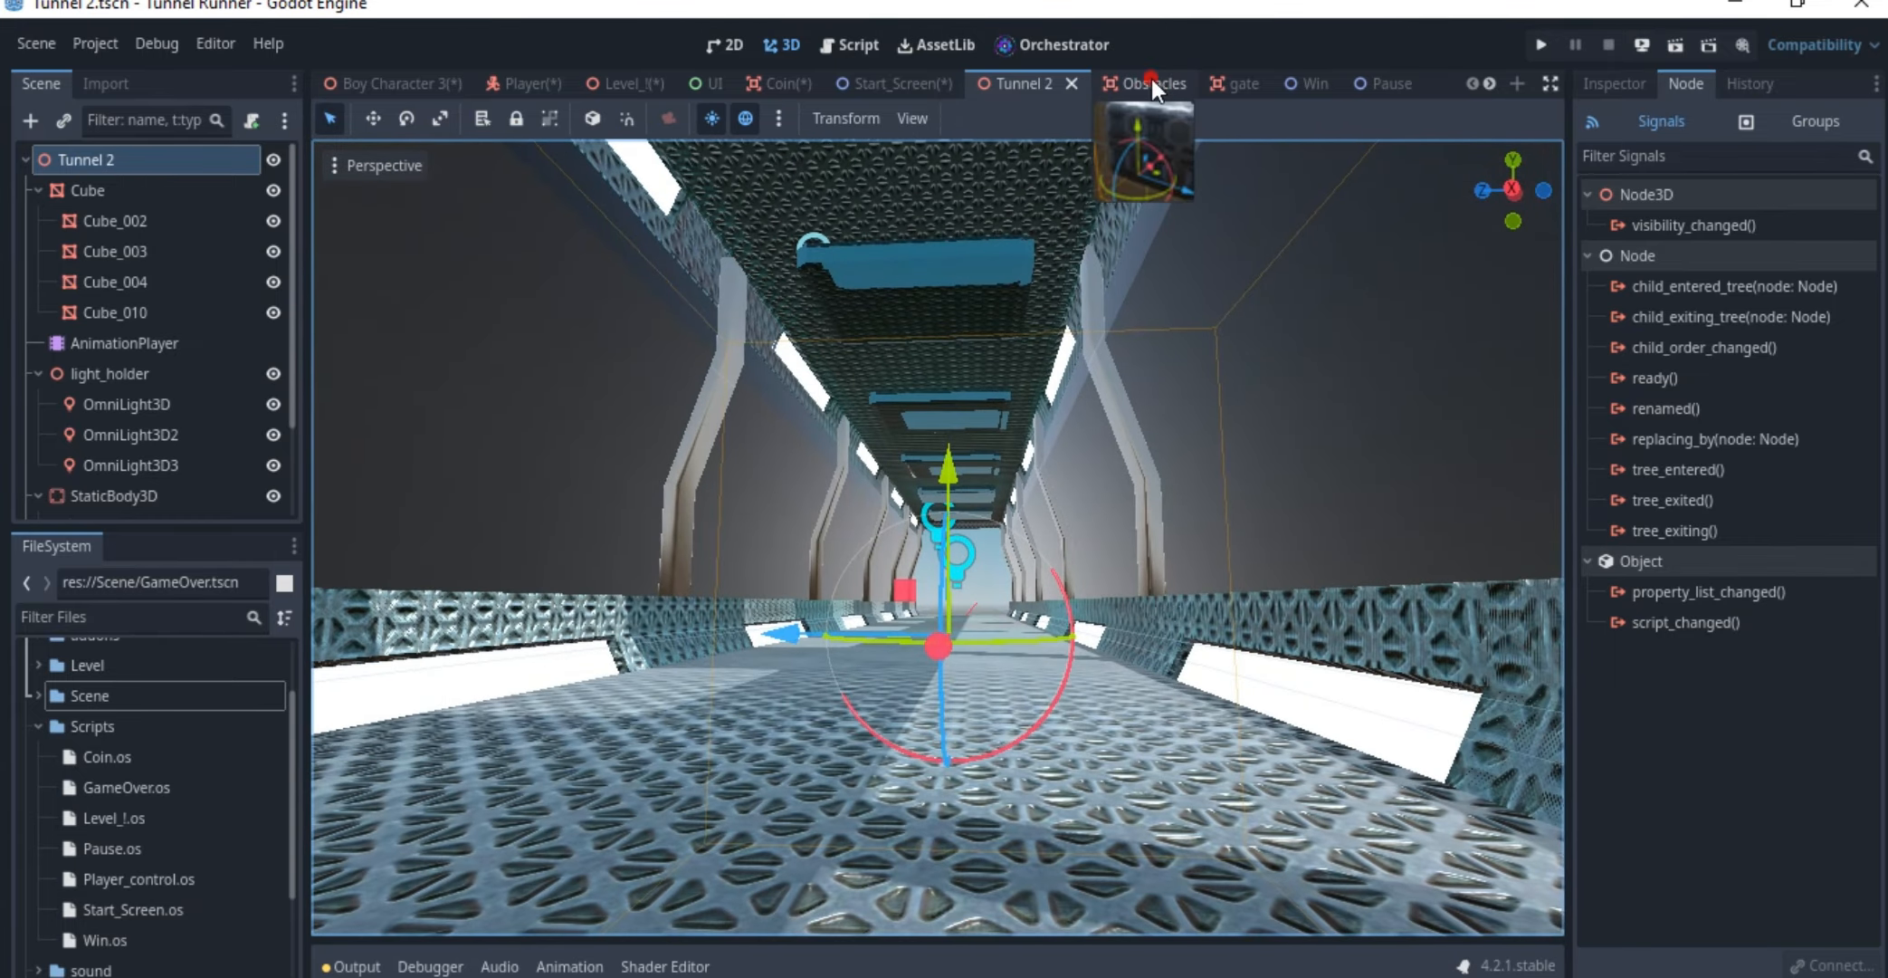
View the obstacle model in the Obstacles scene and the gate model in the gate scene from several angles
{"action": "left_click", "coordinate": [1152, 78]}
{"action": "middle_click_drag", "start_coordinate": [1091, 386], "coordinate": [823, 328]}
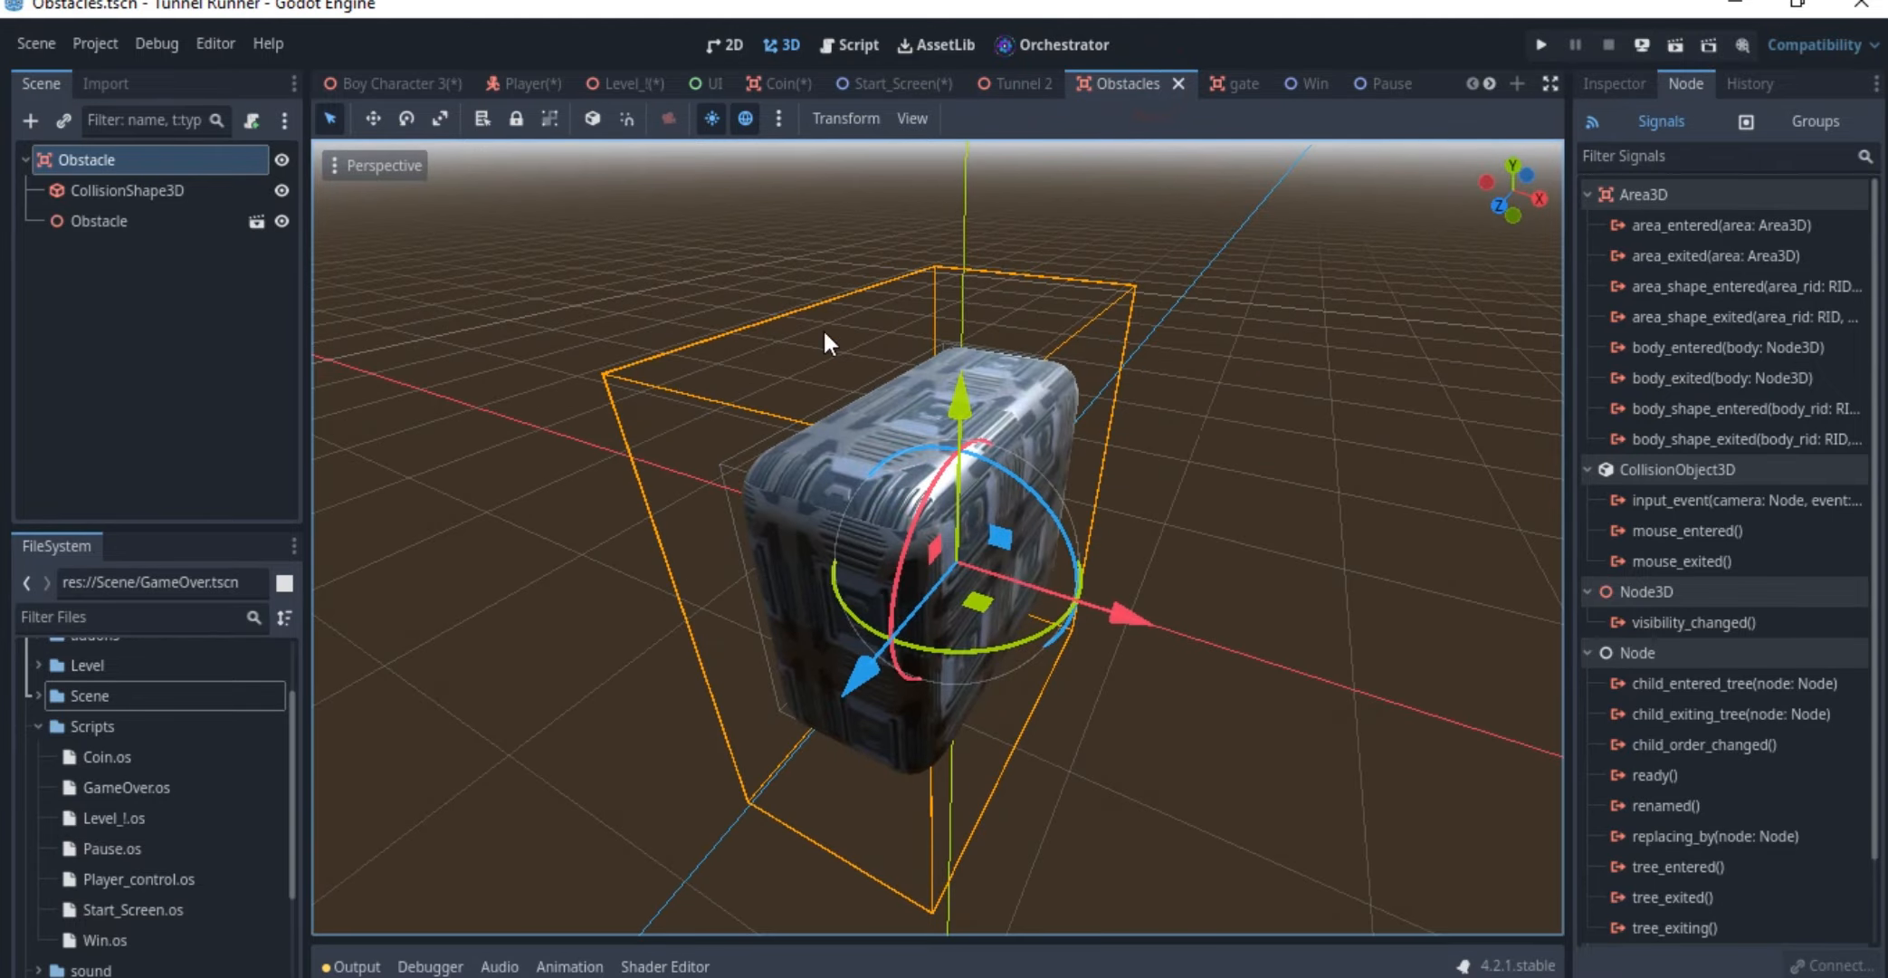
{"action": "left_click", "coordinate": [1237, 83]}
{"action": "scroll", "coordinate": [986, 436], "scroll_direction": "down", "scroll_amount": 5}
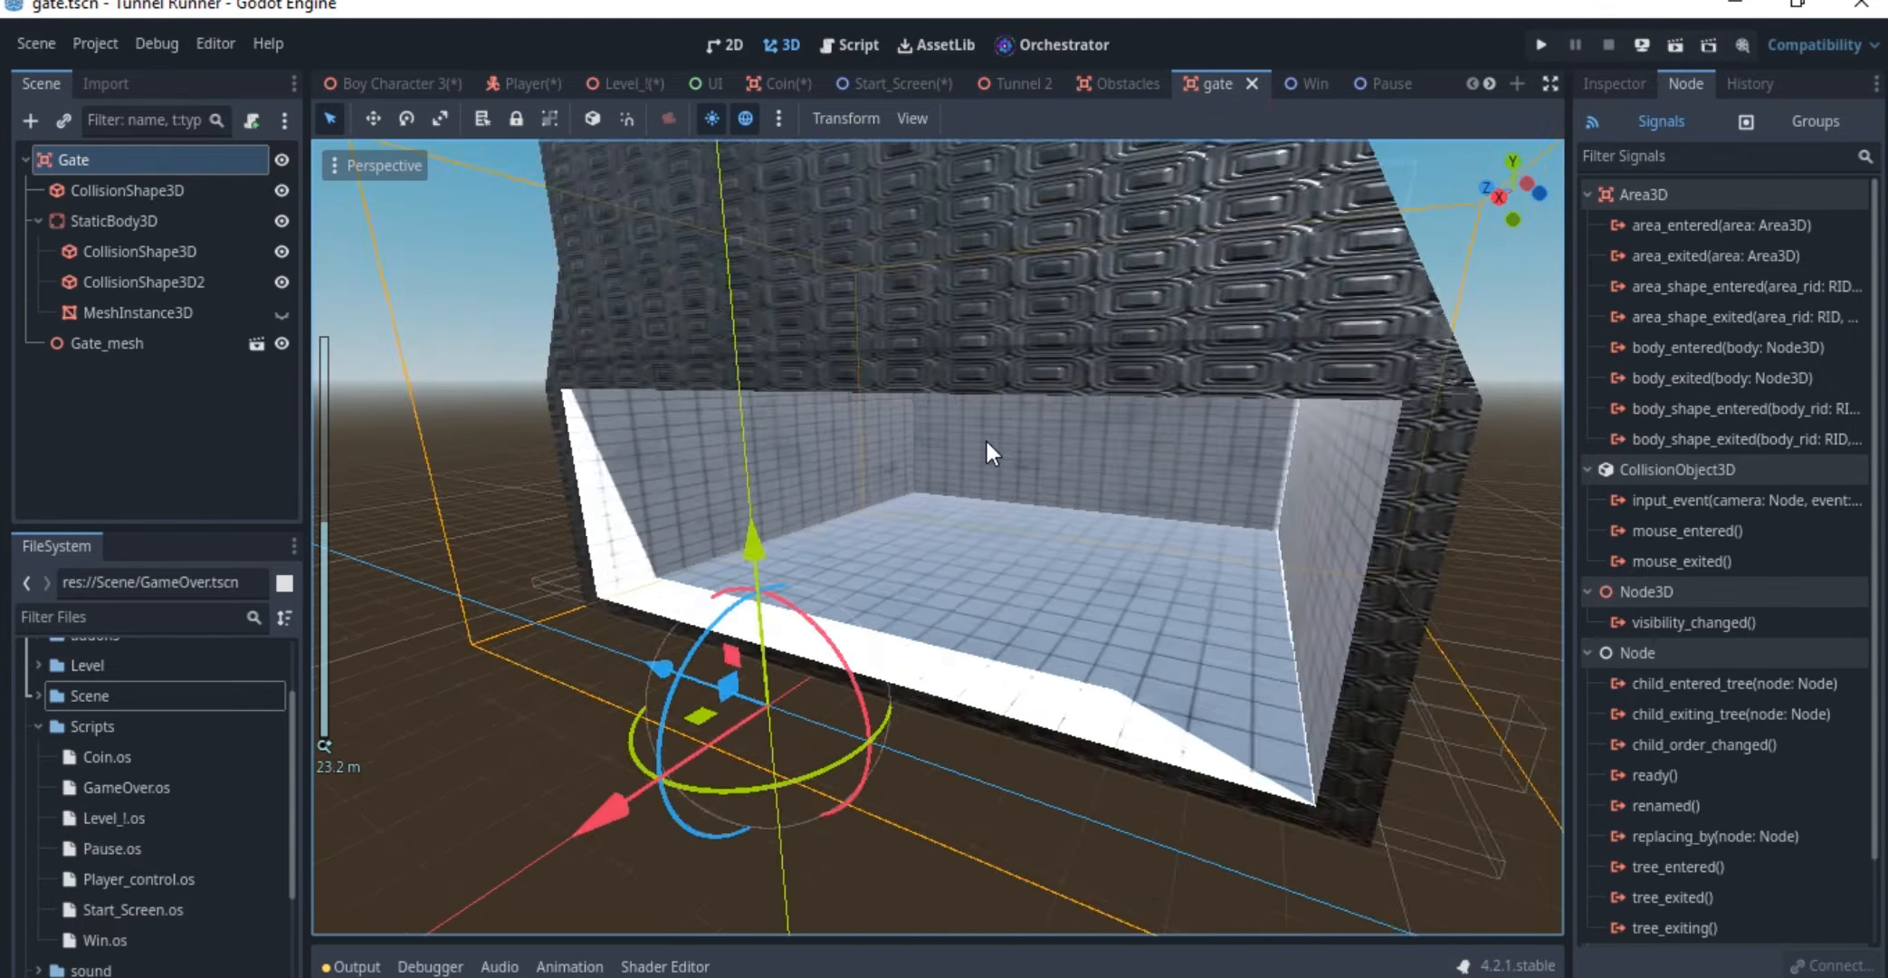
{"action": "middle_click_drag", "start_coordinate": [985, 437], "coordinate": [804, 507]}
{"action": "scroll", "coordinate": [1157, 446], "scroll_direction": "up", "scroll_amount": 5}
{"action": "scroll", "coordinate": [837, 509], "scroll_direction": "down", "scroll_amount": 9}
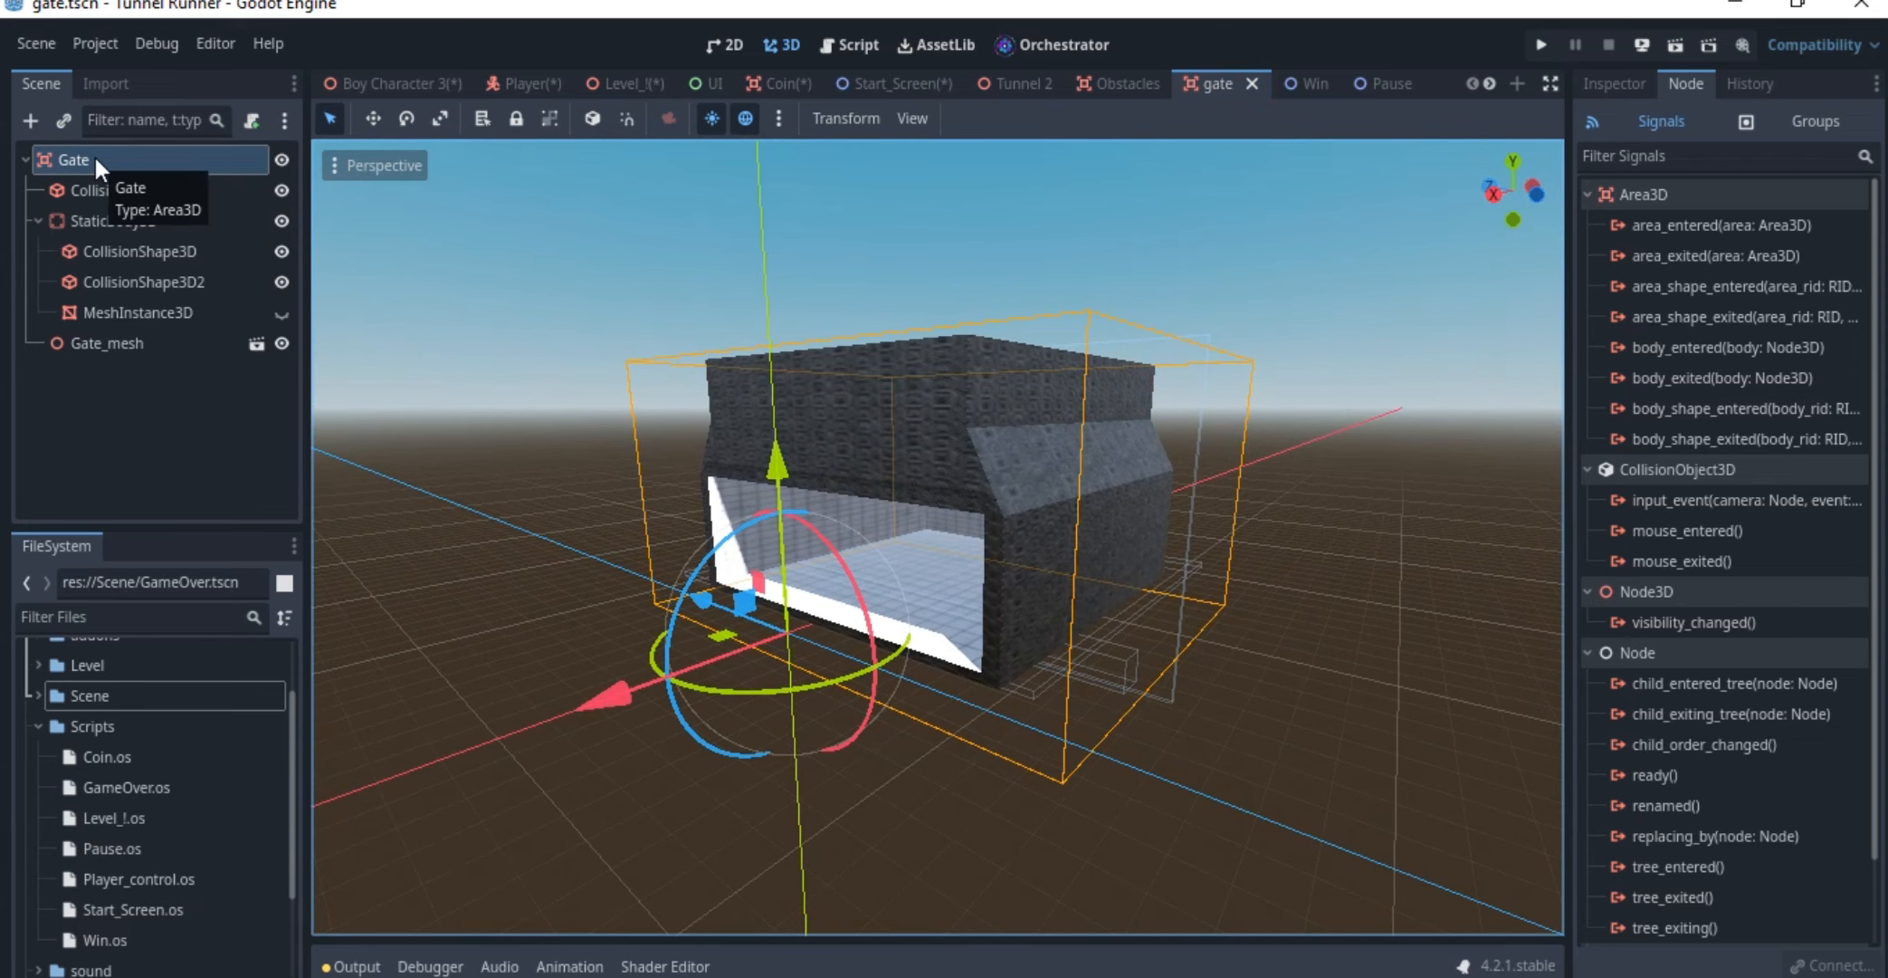
Resize the collision box directly under the Gate node to a height of about 1.84
{"action": "left_click", "coordinate": [113, 190]}
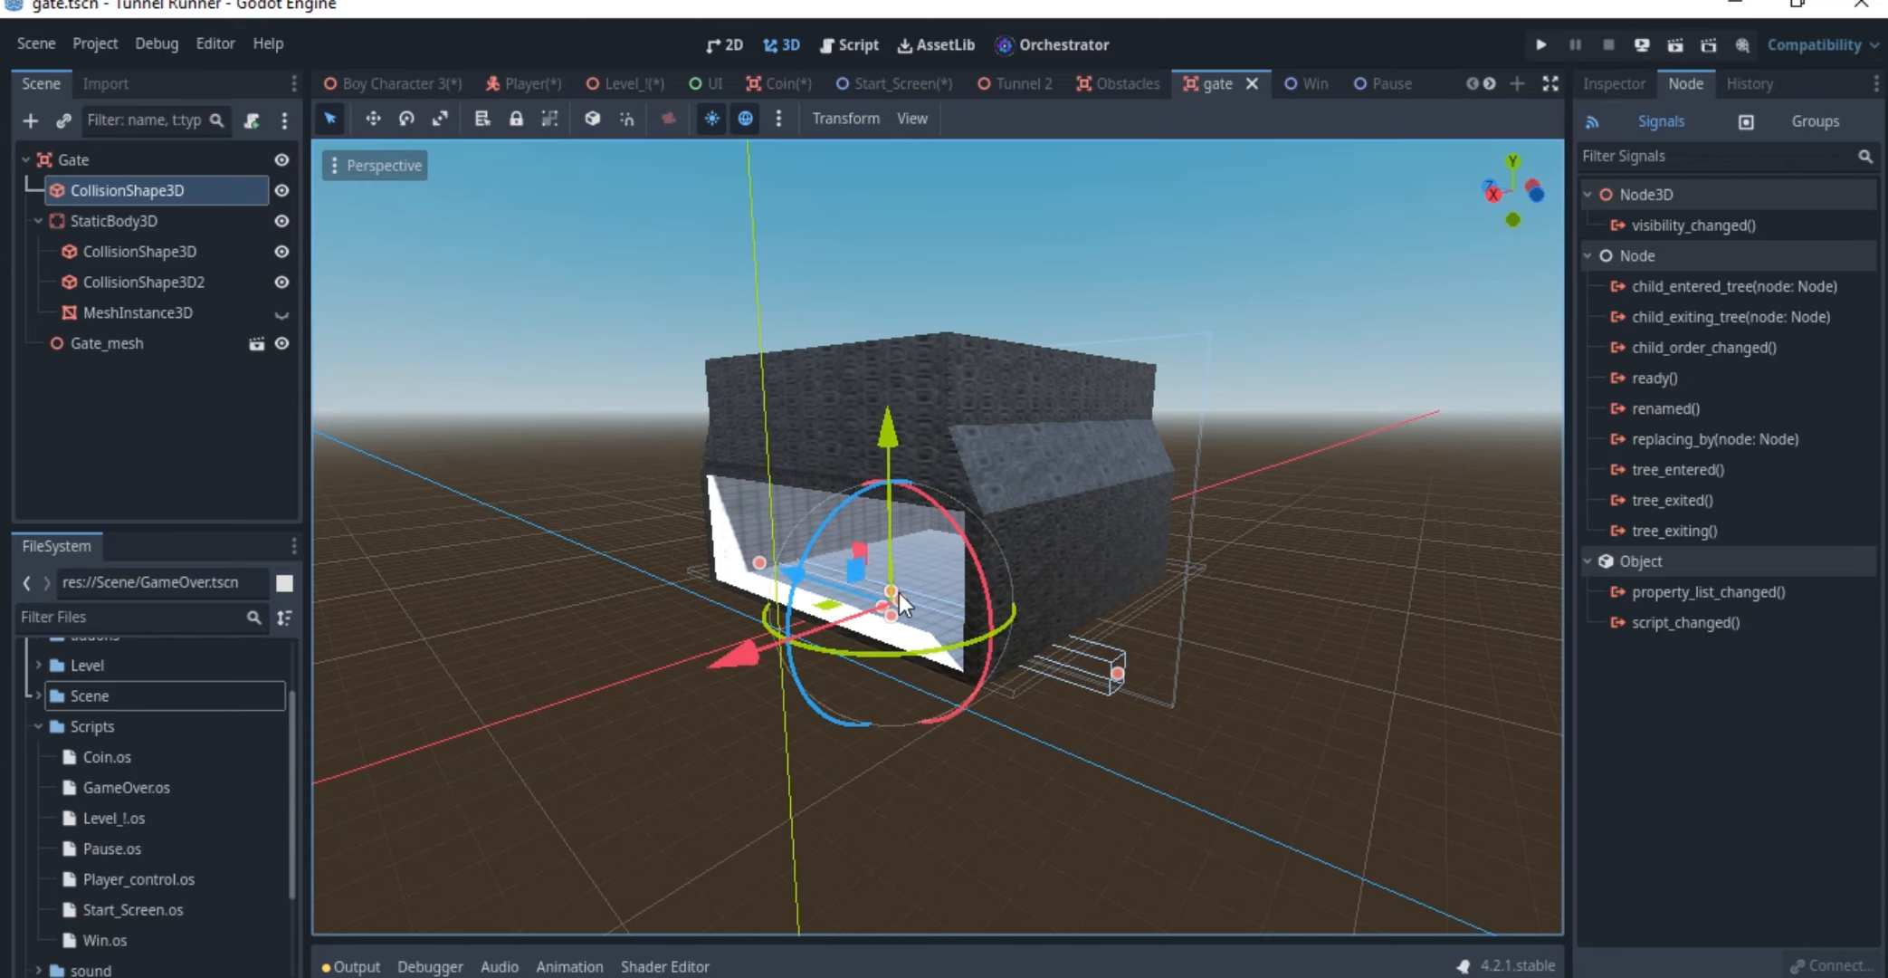
{"action": "middle_click_drag", "start_coordinate": [898, 588], "coordinate": [987, 555]}
{"action": "scroll", "coordinate": [986, 554], "scroll_direction": "up", "scroll_amount": 13}
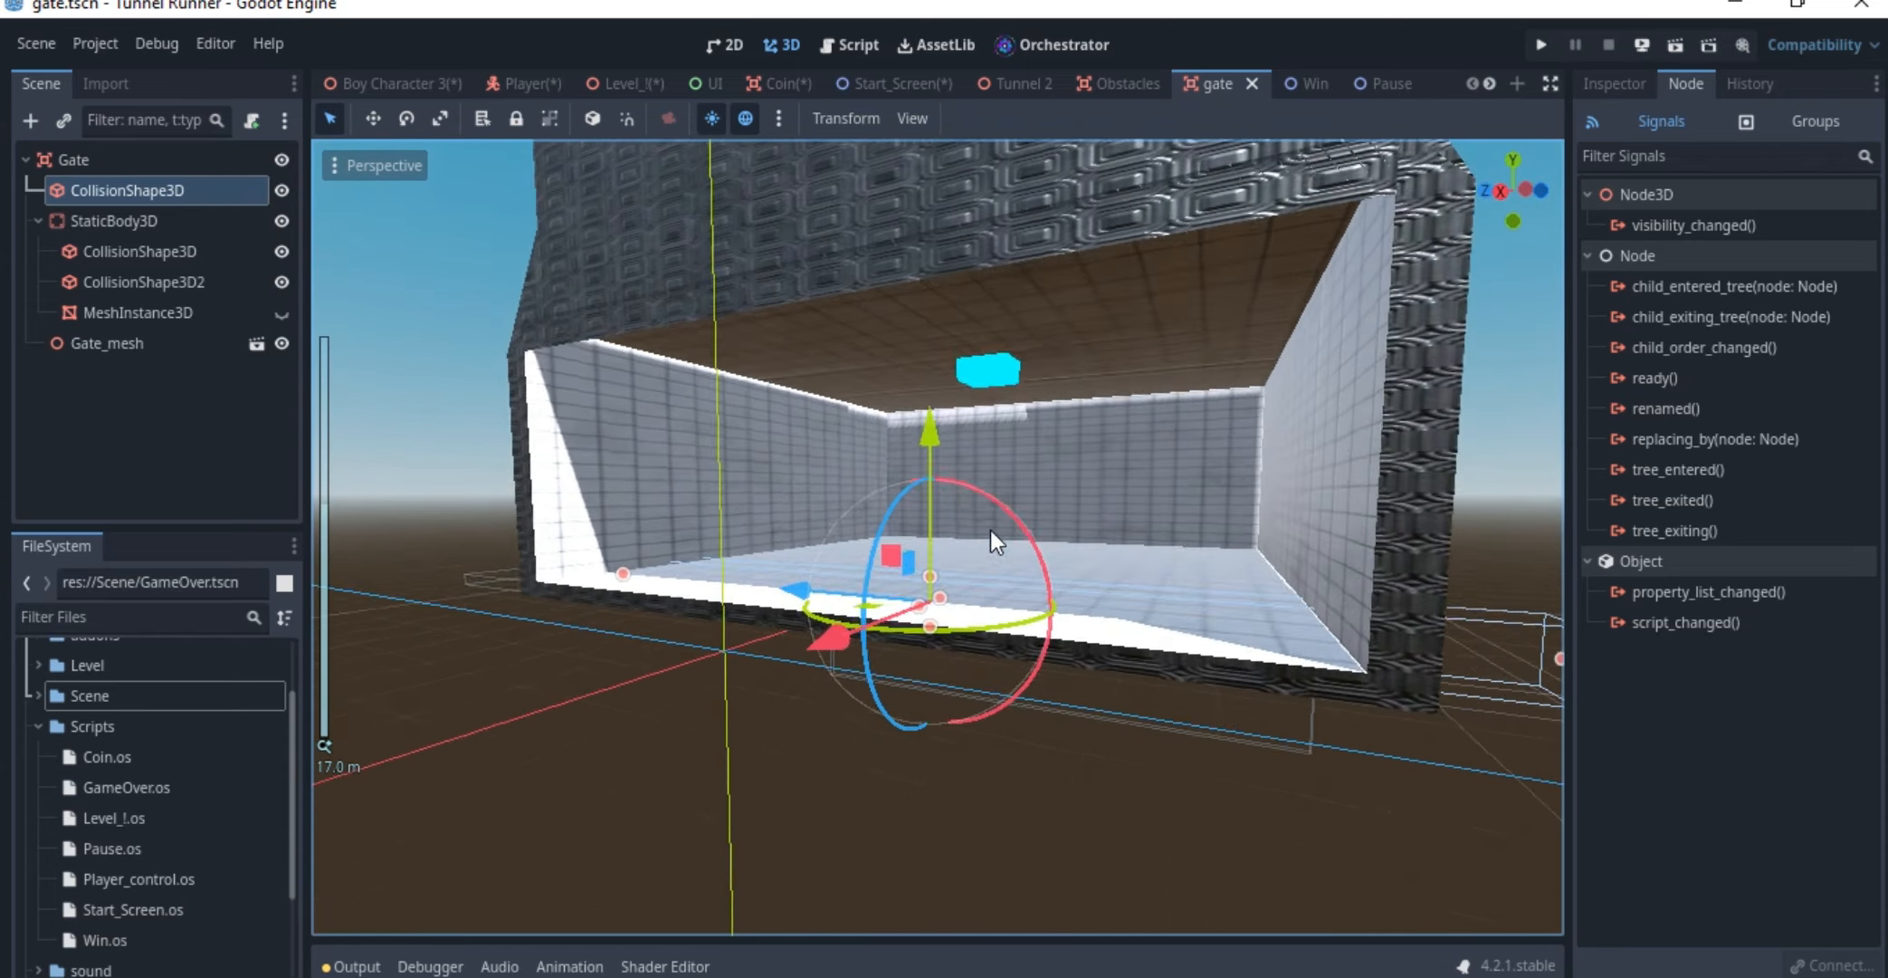
{"action": "left_click_drag", "start_coordinate": [948, 524], "coordinate": [947, 431]}
{"action": "scroll", "coordinate": [949, 480], "scroll_direction": "down", "scroll_amount": 8}
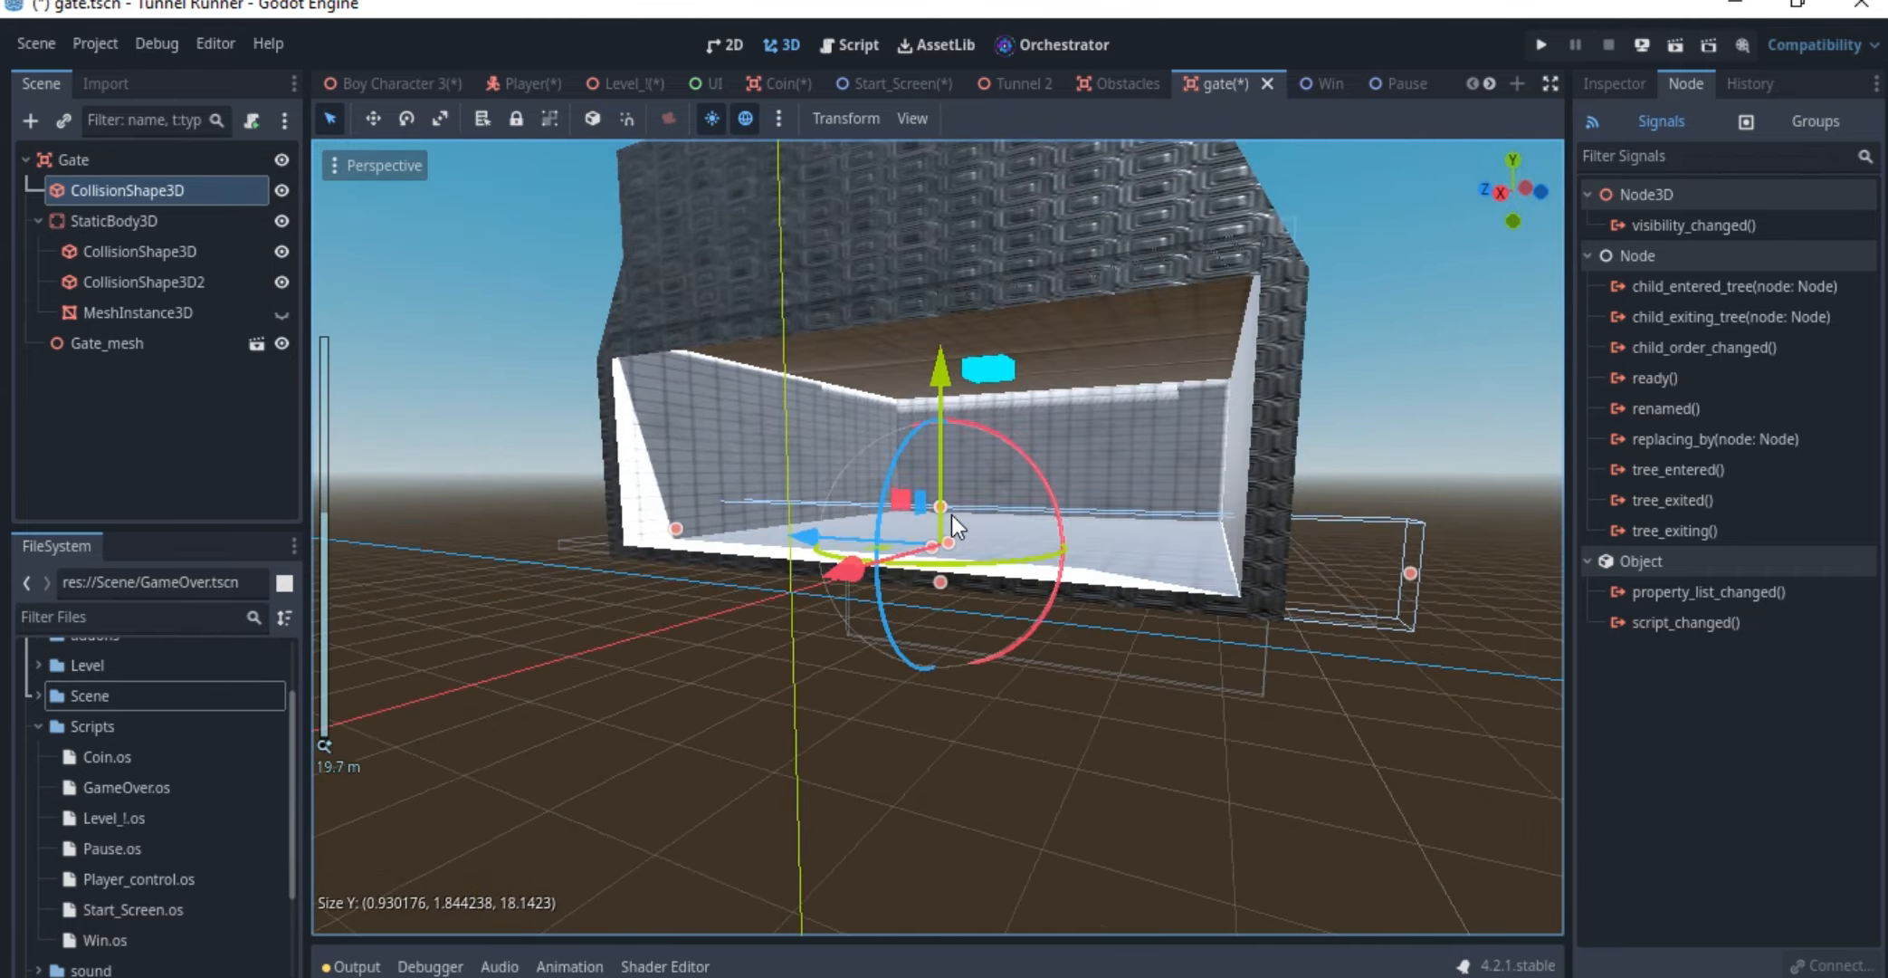
Save the gate scene and shift the collision box directly under the Gate node slightly deeper into the gate along the X axis
{"action": "key", "text": "ctrl+s"}
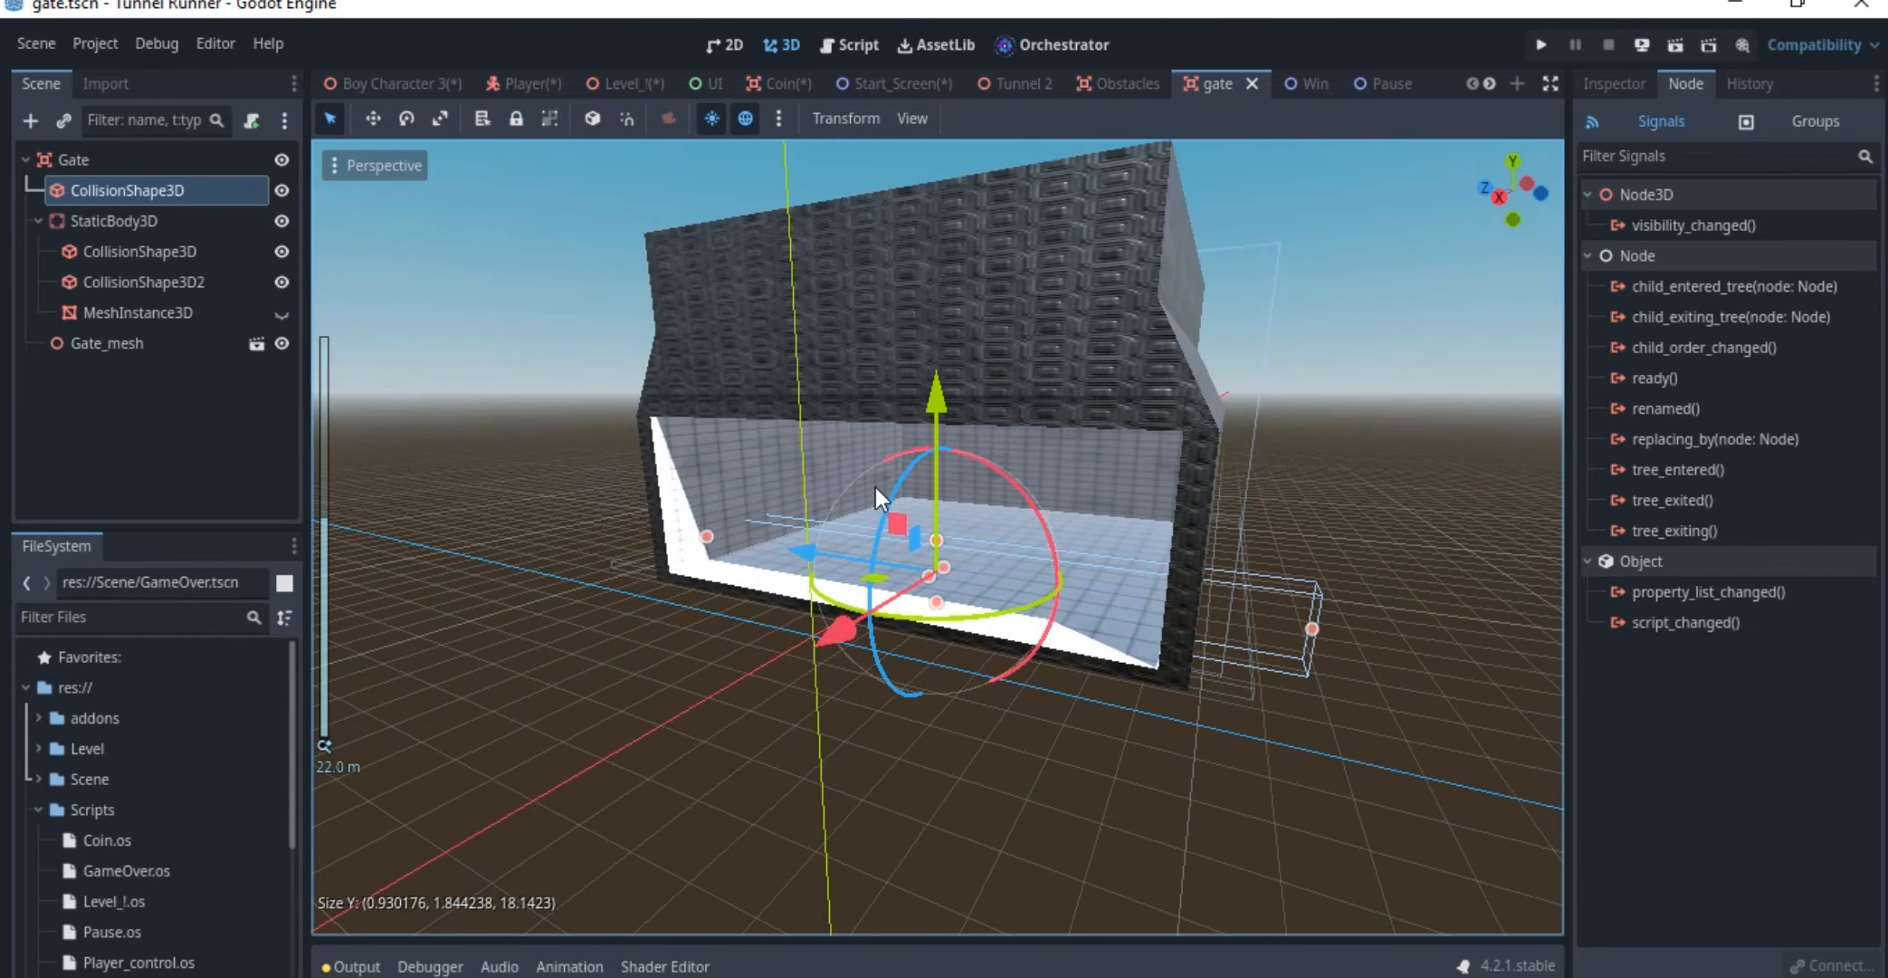
{"action": "middle_click_drag", "start_coordinate": [874, 487], "coordinate": [845, 565]}
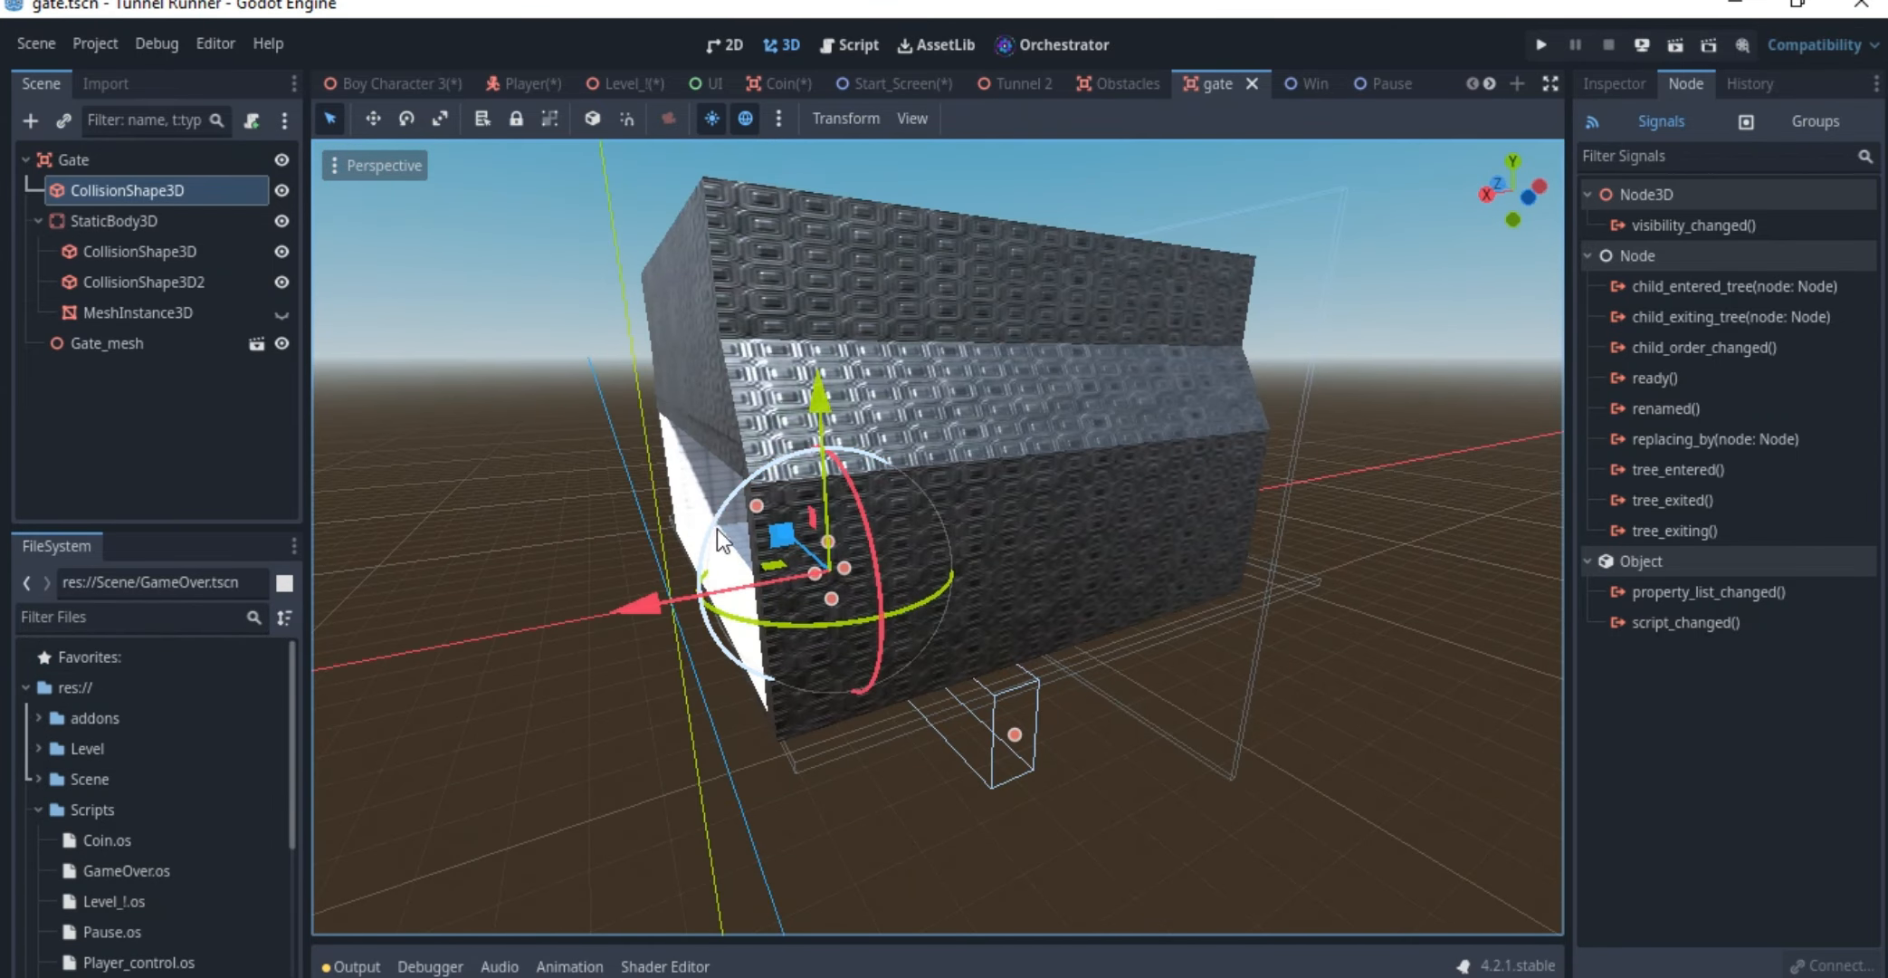
{"action": "left_click_drag", "start_coordinate": [643, 596], "coordinate": [707, 600]}
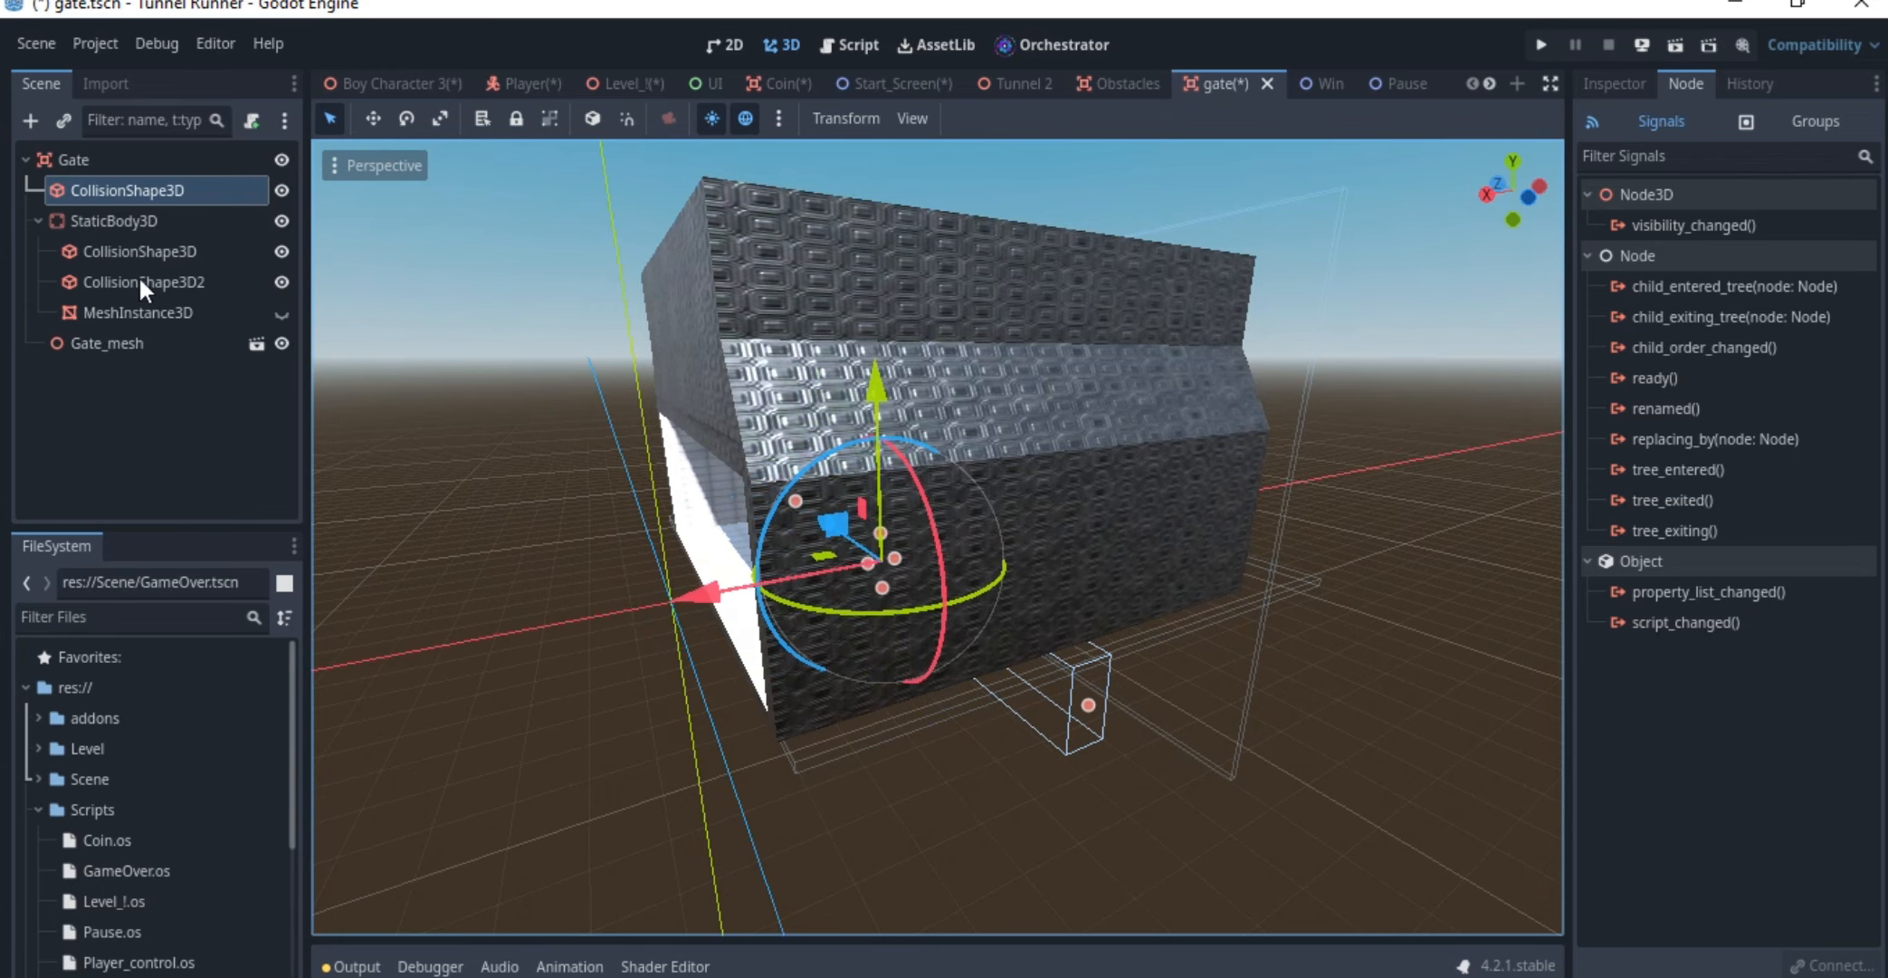
Inspect the gate's StaticBody3D, its two collision shapes and the hidden mesh instance from several angles
{"action": "left_click", "coordinate": [138, 225]}
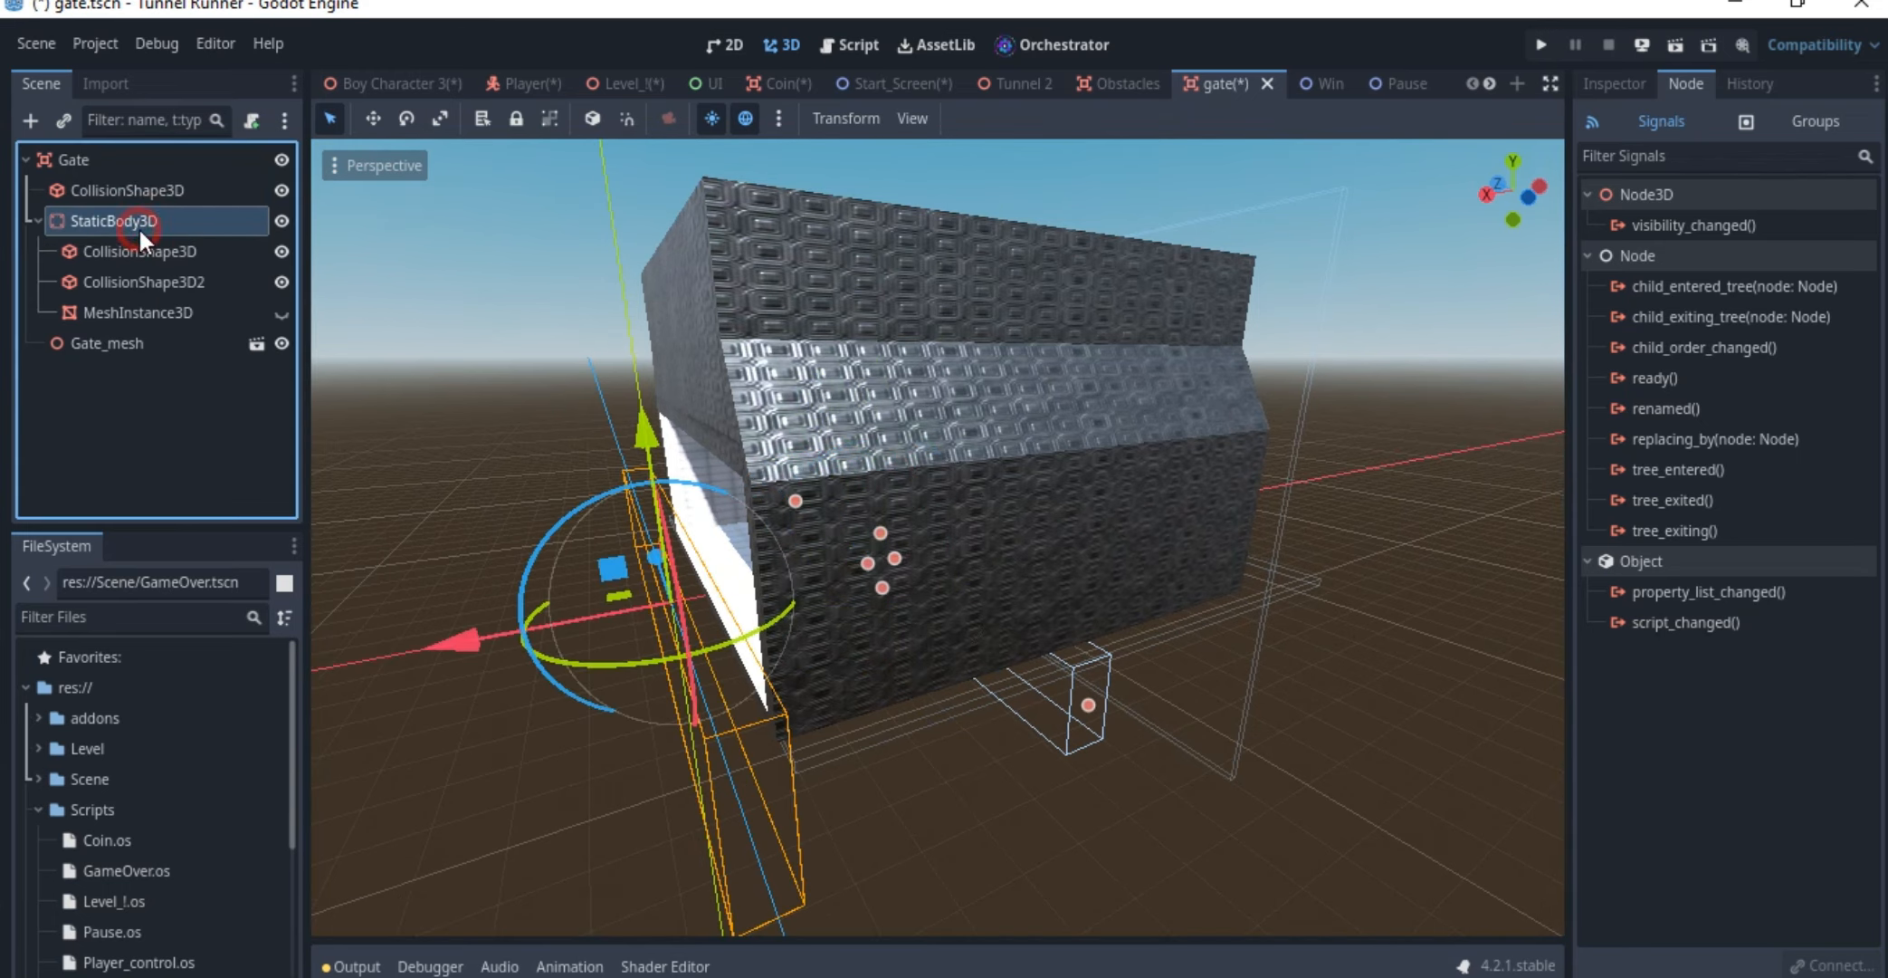
{"action": "middle_click_drag", "start_coordinate": [783, 449], "coordinate": [980, 543]}
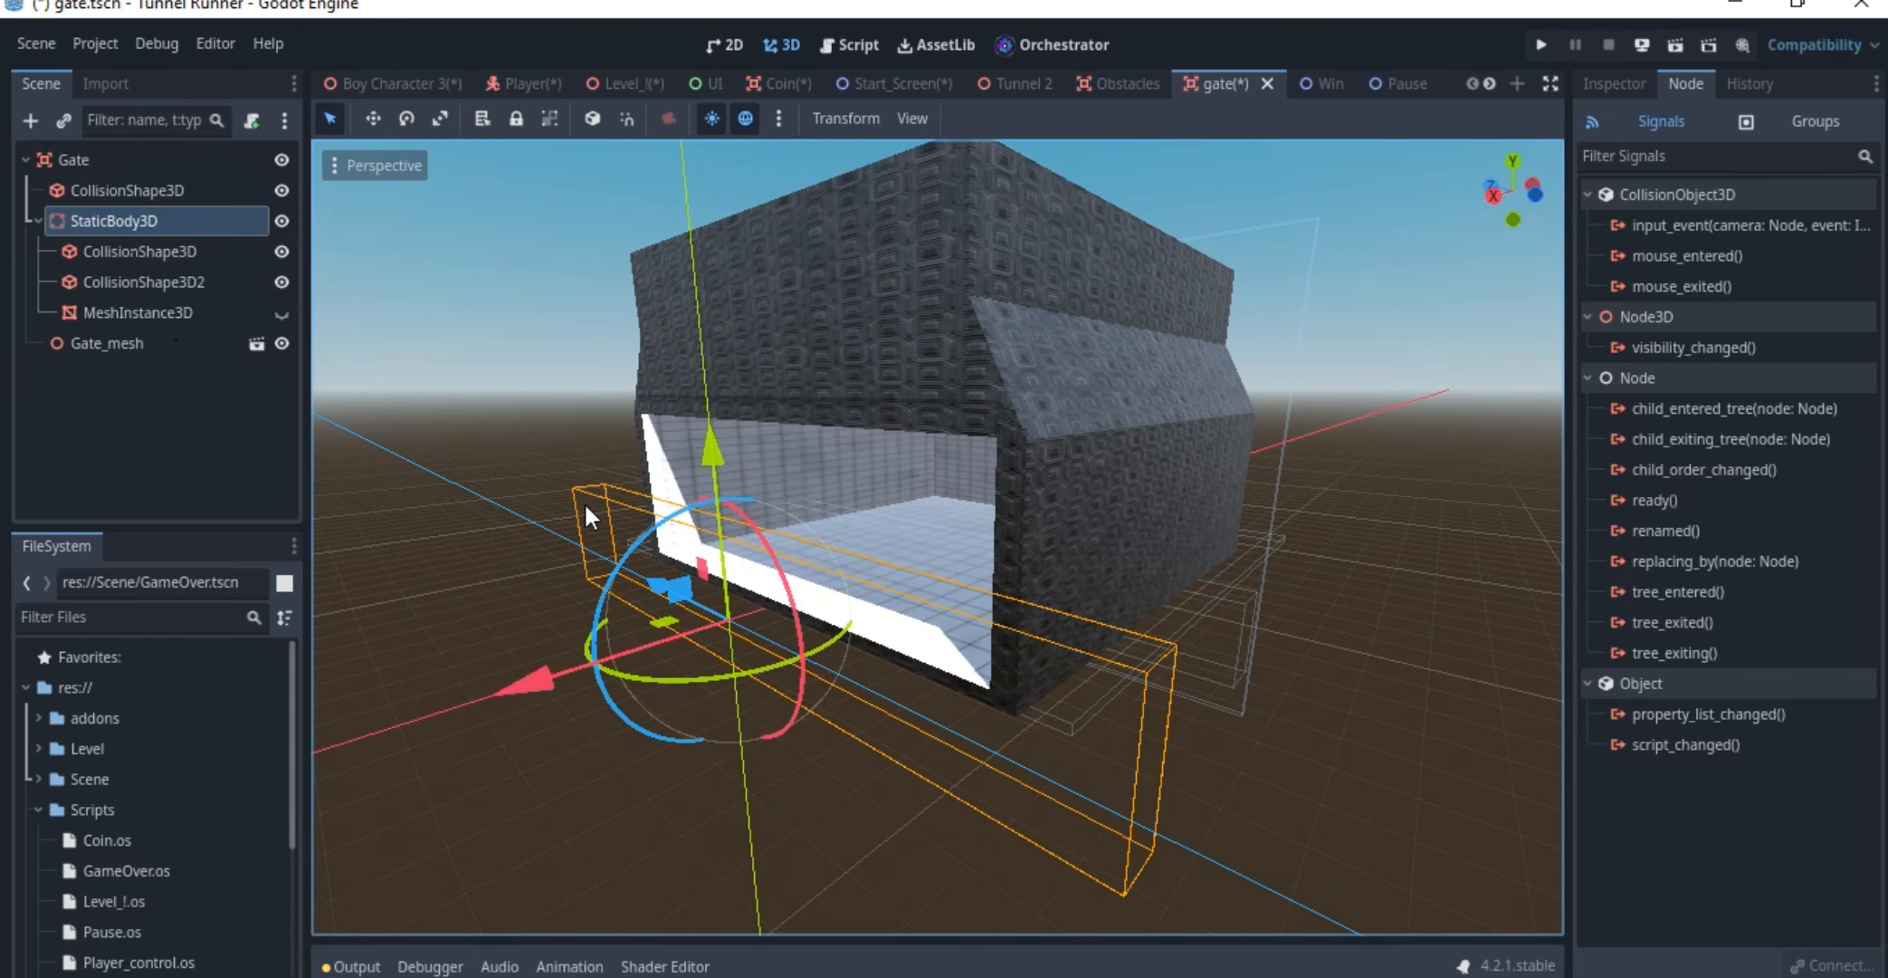
{"action": "left_click", "coordinate": [129, 249]}
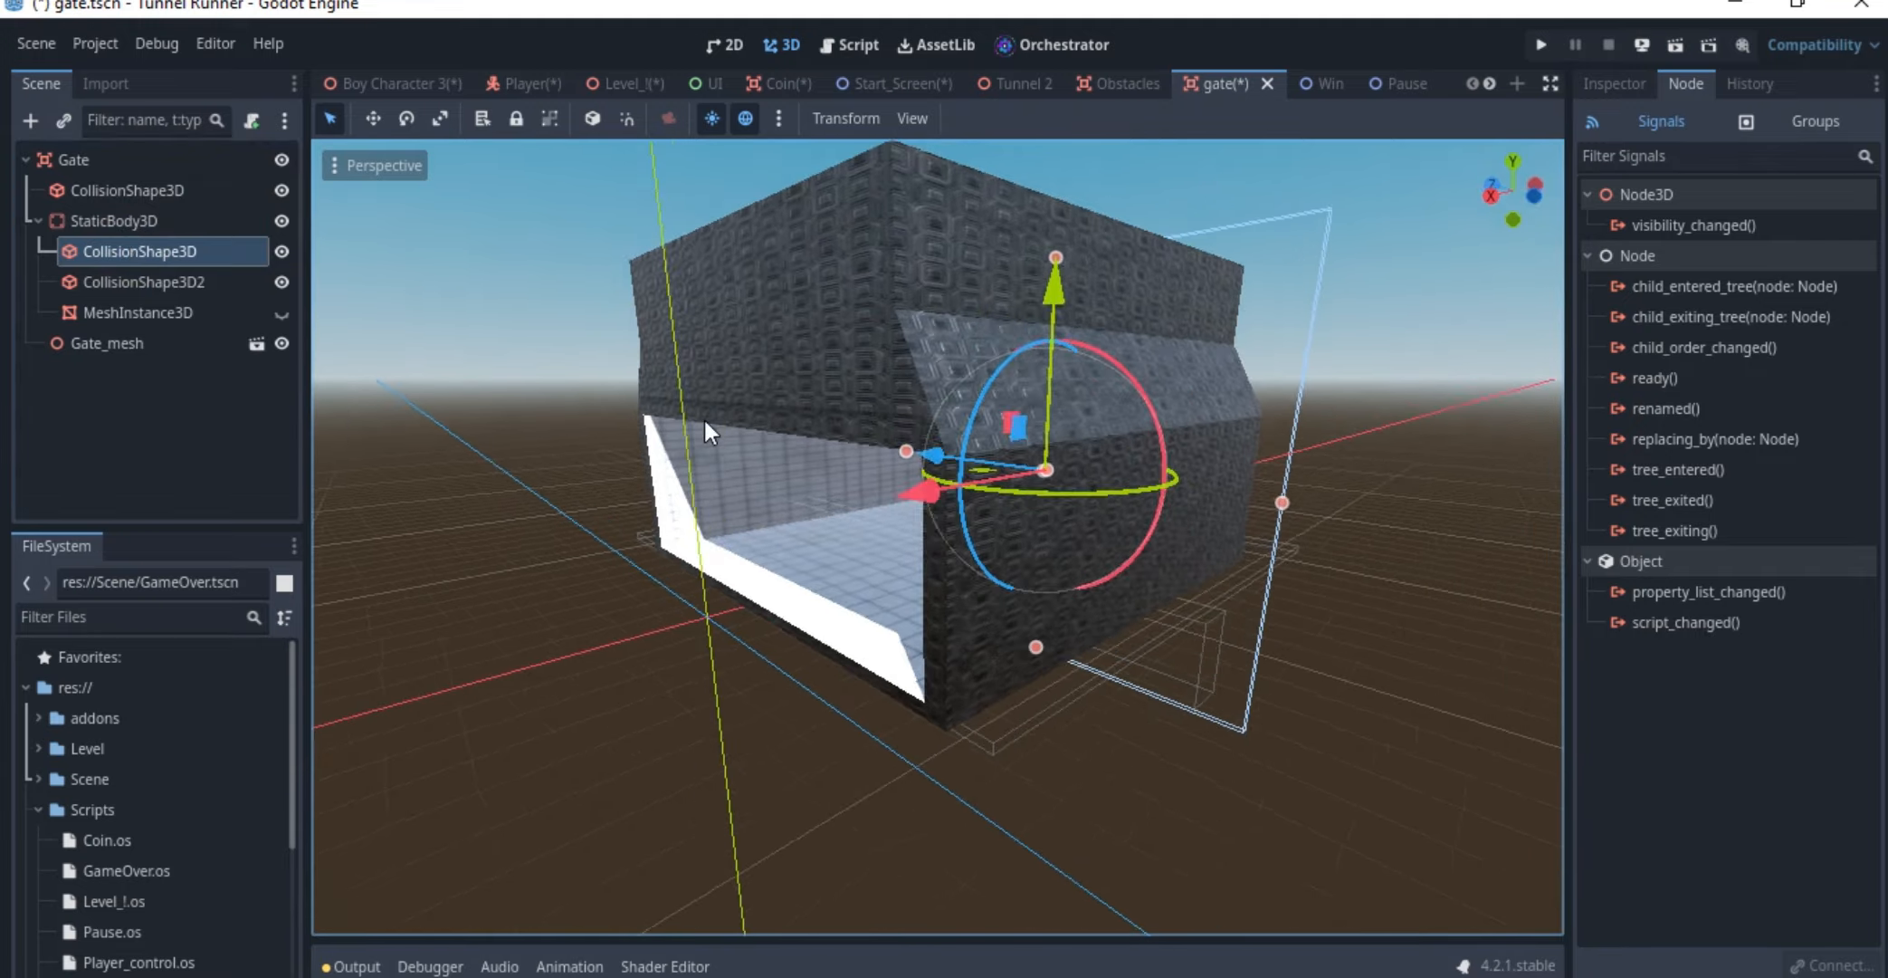
{"action": "middle_click_drag", "start_coordinate": [704, 417], "coordinate": [485, 440]}
{"action": "middle_click_drag", "start_coordinate": [1297, 497], "coordinate": [1007, 480]}
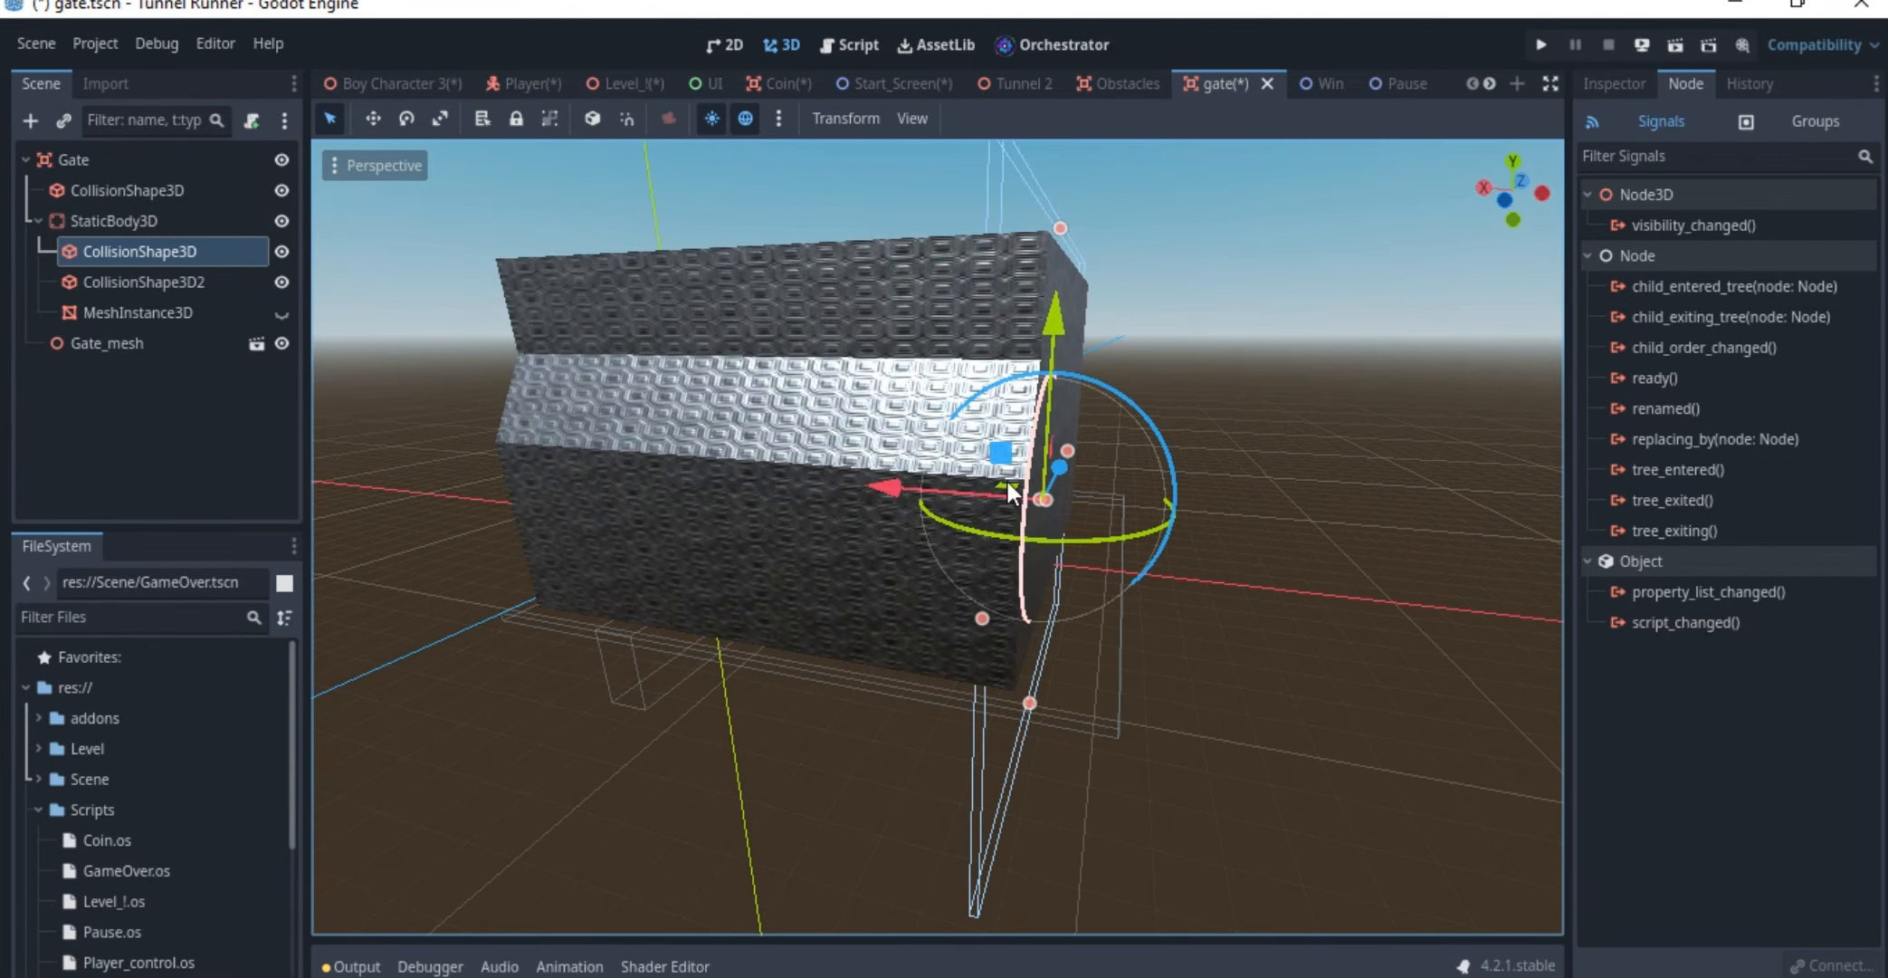
{"action": "left_click", "coordinate": [137, 311]}
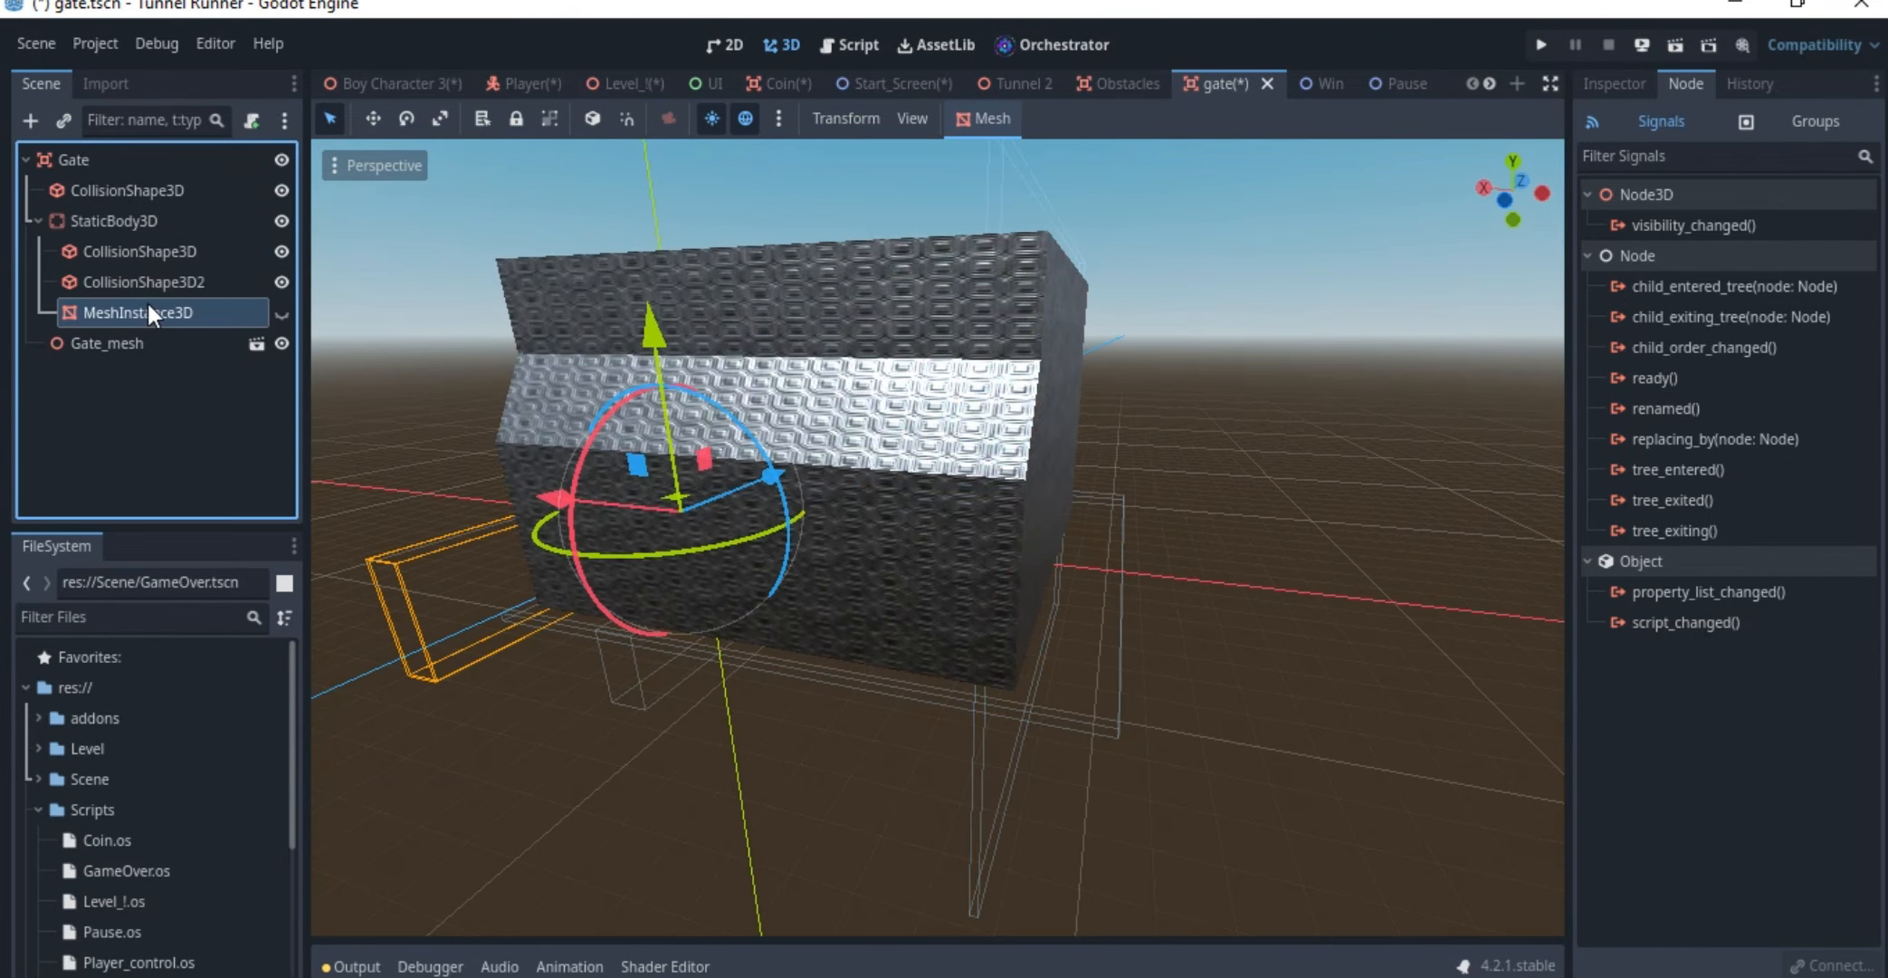
{"action": "left_click", "coordinate": [154, 284]}
{"action": "middle_click_drag", "start_coordinate": [977, 624], "coordinate": [906, 525]}
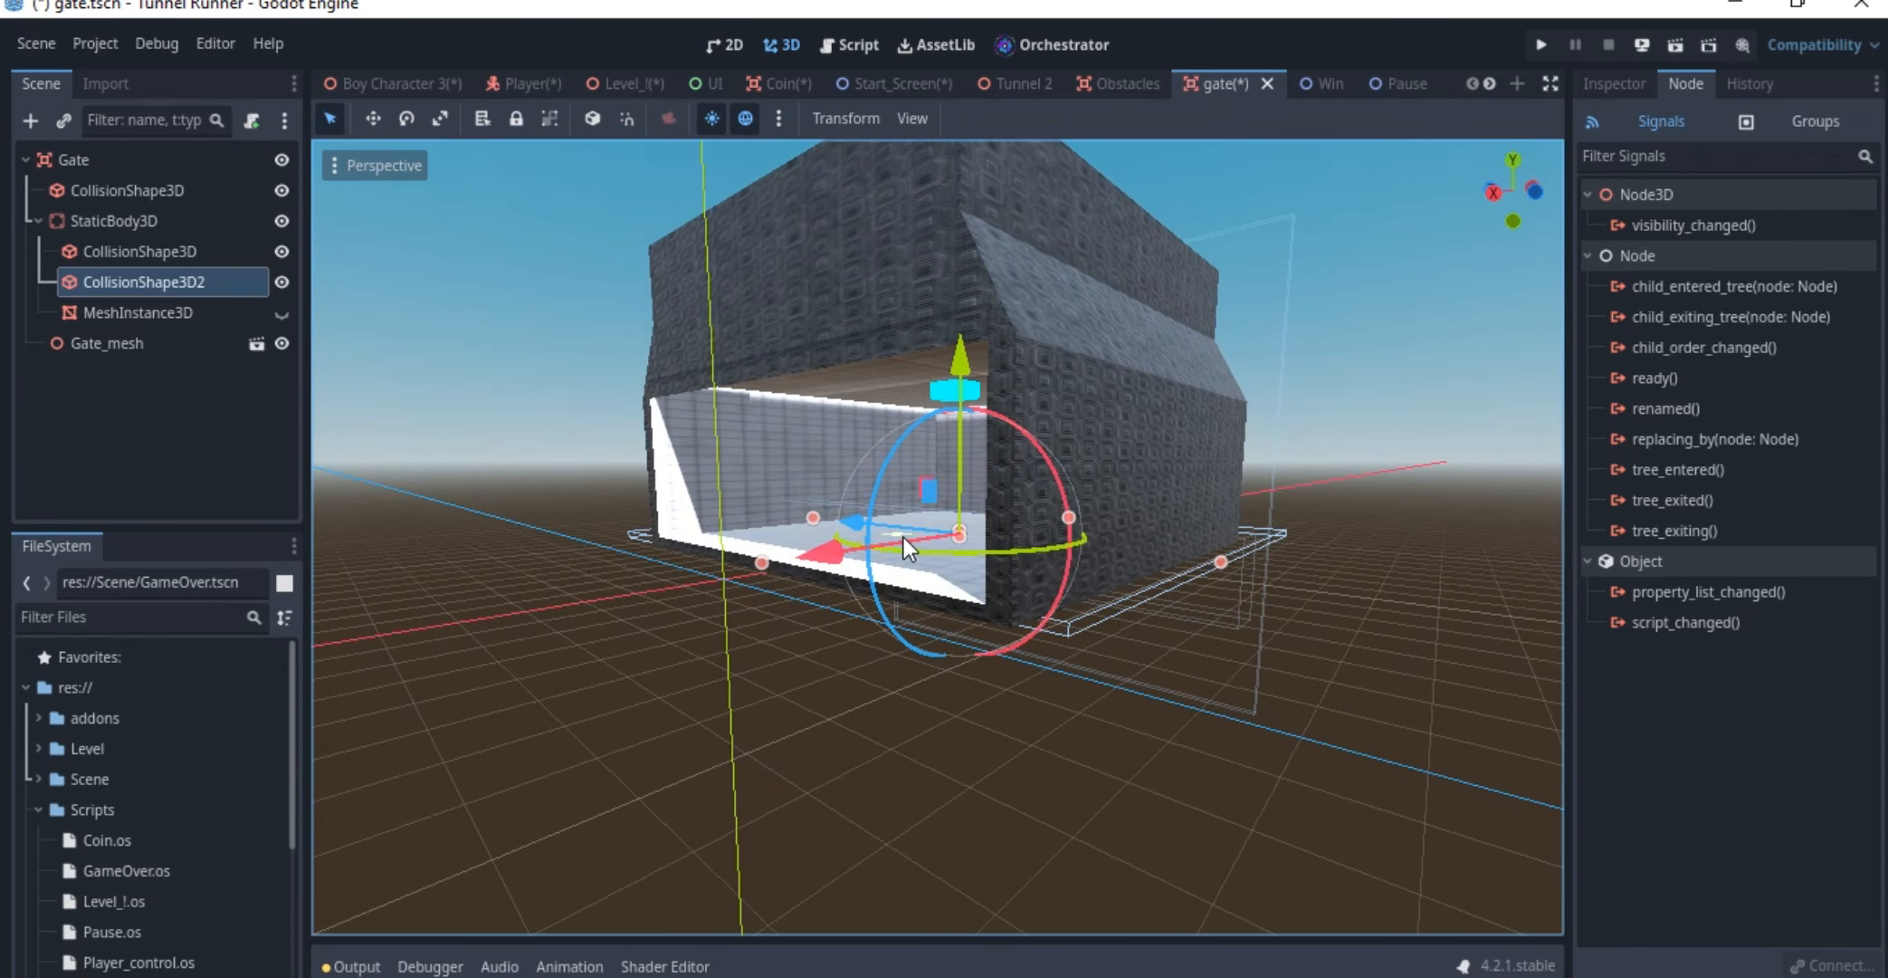
Examine Gate_mesh by switching its visibility off and on, compare it with the Gate root, and view it from the side
{"action": "left_click", "coordinate": [121, 351]}
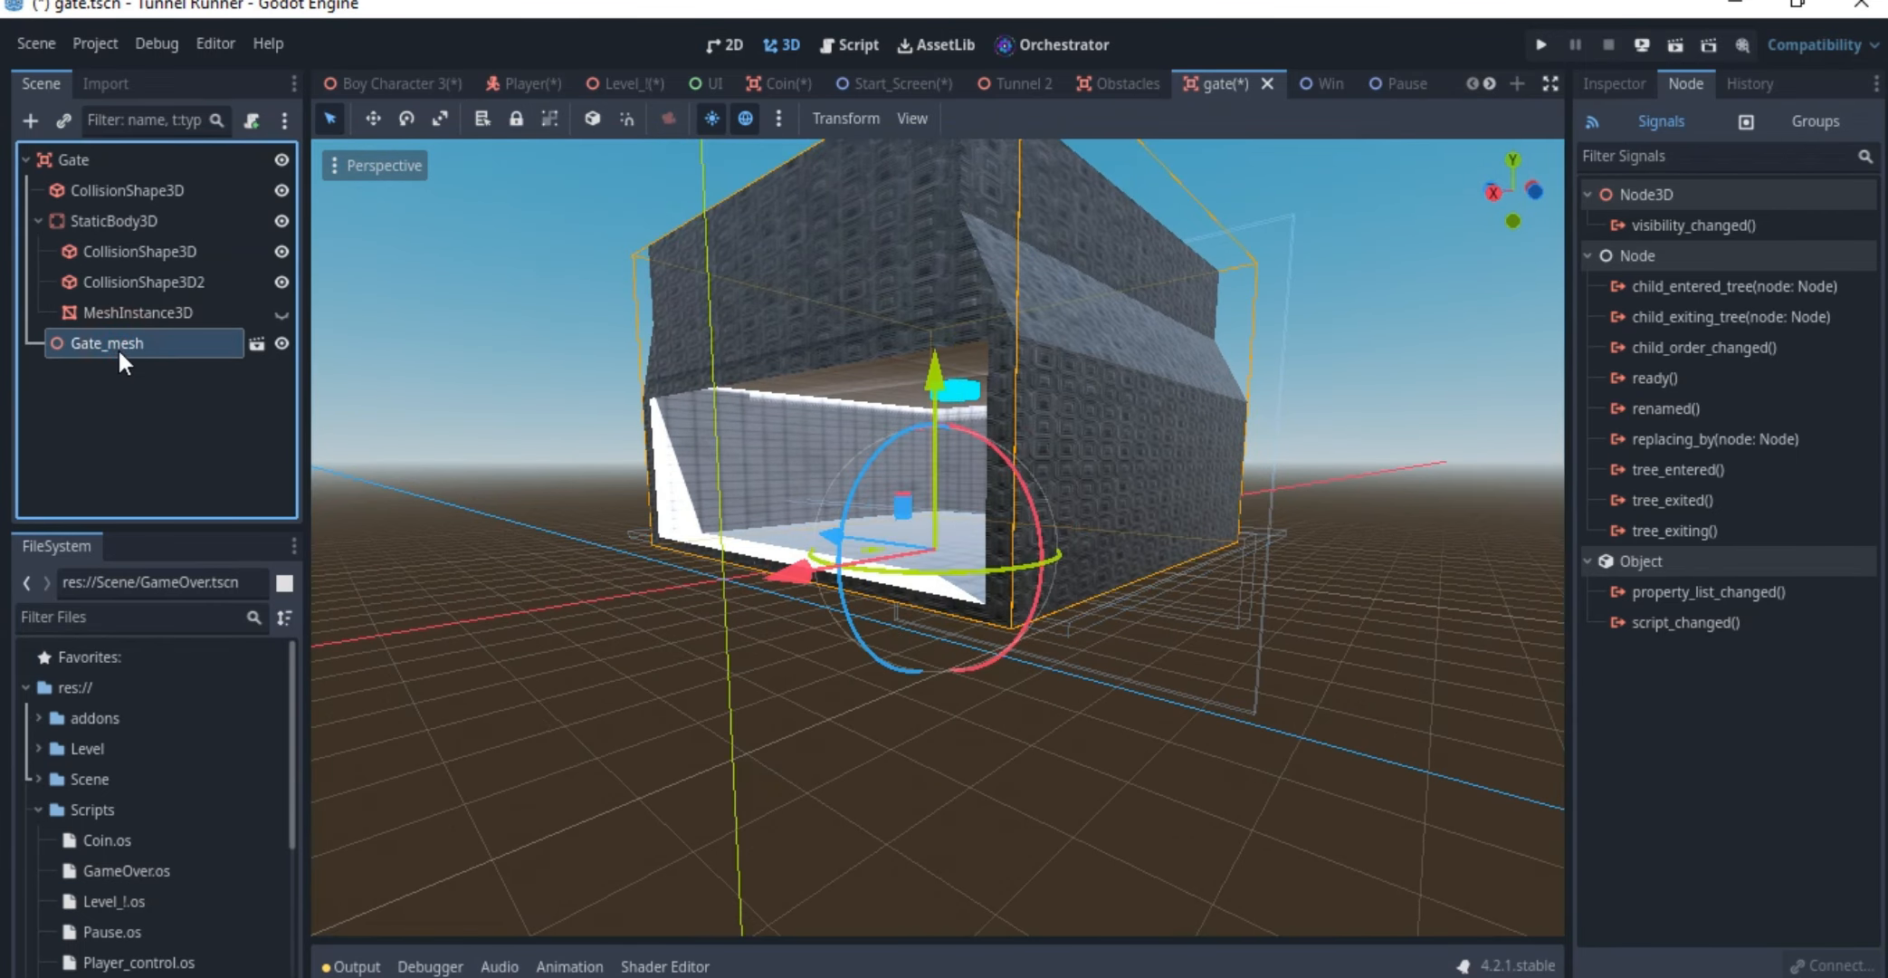
{"action": "left_click", "coordinate": [279, 342]}
{"action": "left_click", "coordinate": [279, 342]}
{"action": "middle_click_drag", "start_coordinate": [1085, 351], "coordinate": [1100, 378]}
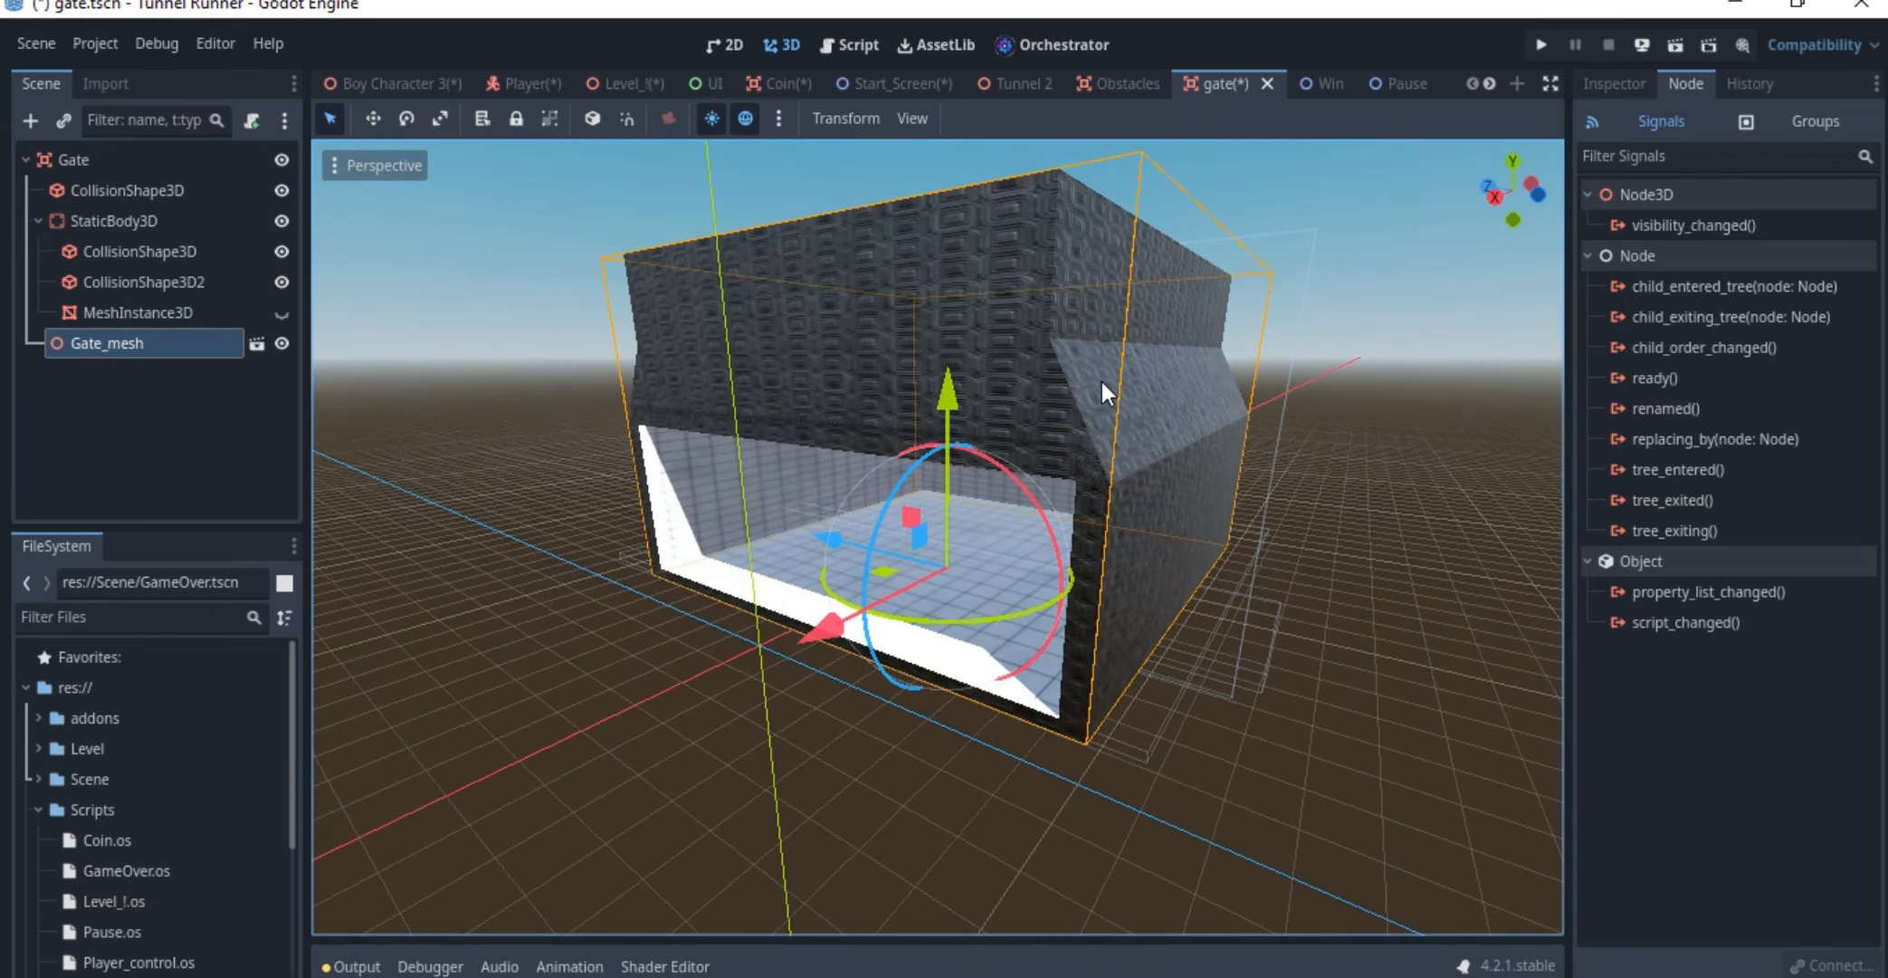
{"action": "left_click", "coordinate": [80, 160]}
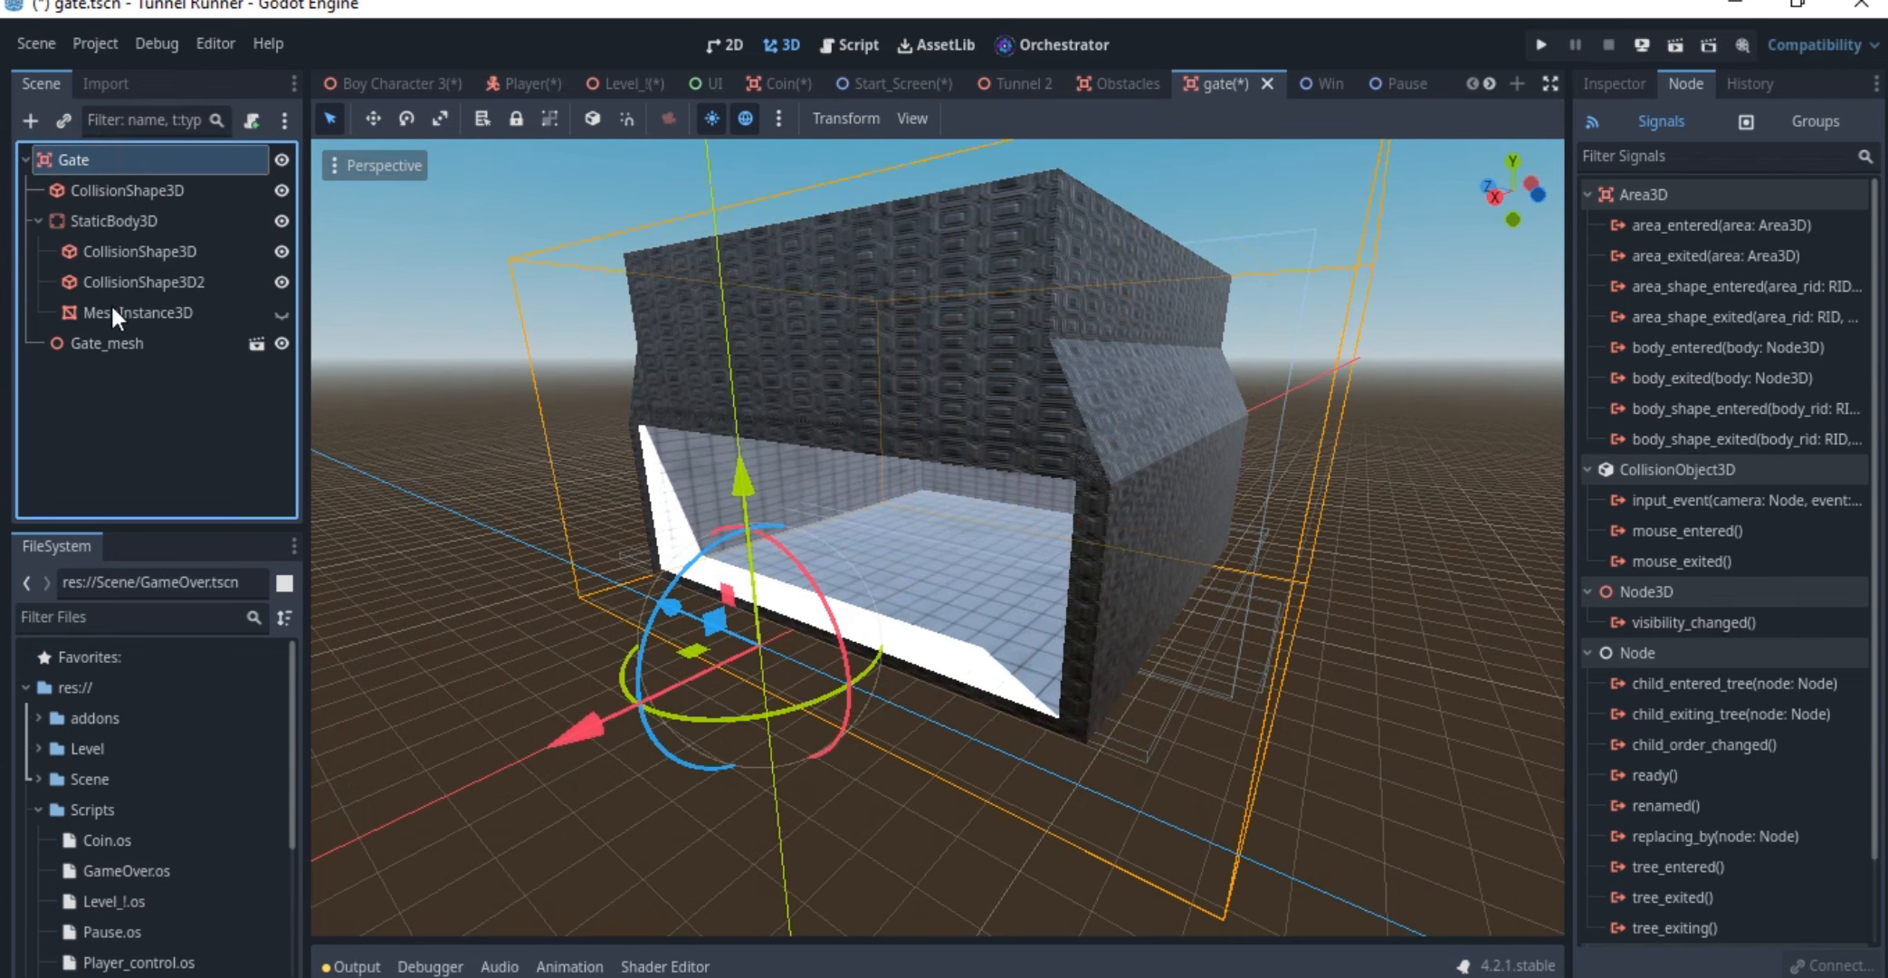
{"action": "left_click", "coordinate": [107, 342]}
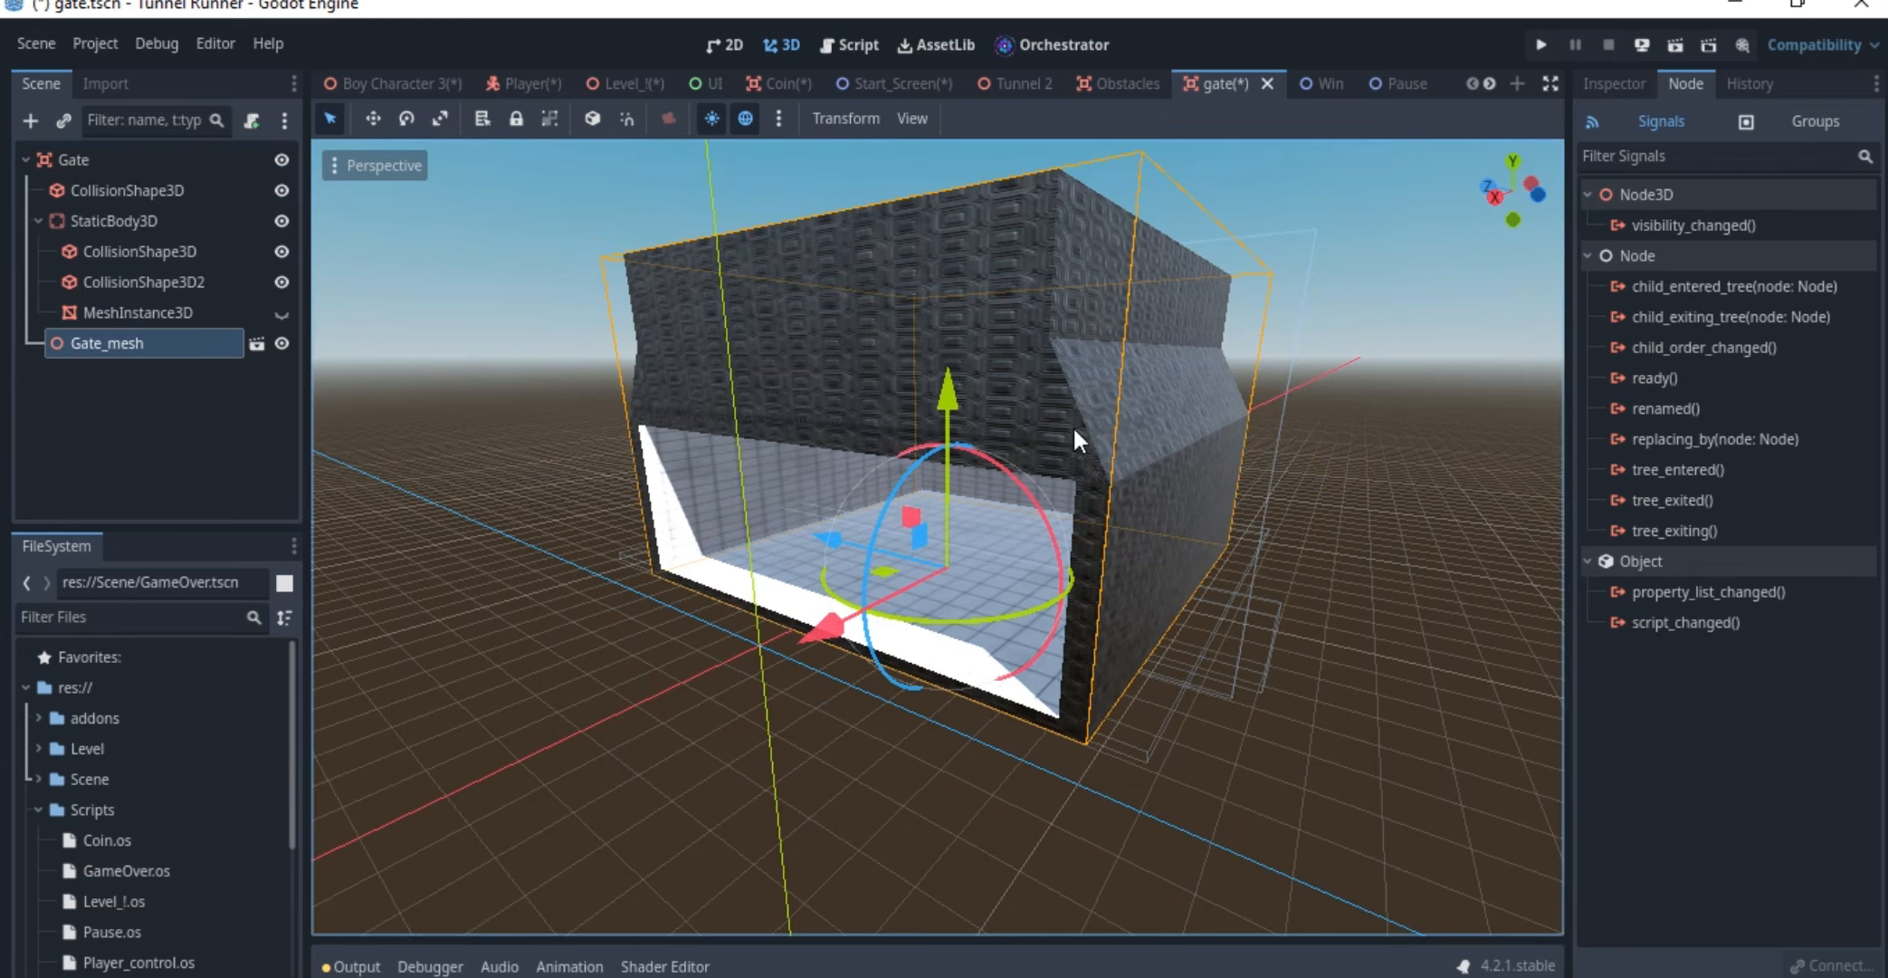
{"action": "middle_click_drag", "start_coordinate": [1075, 430], "coordinate": [878, 476]}
{"action": "scroll", "coordinate": [1214, 475], "scroll_direction": "down", "scroll_amount": 9}
{"action": "scroll", "coordinate": [878, 476], "scroll_direction": "up", "scroll_amount": 9}
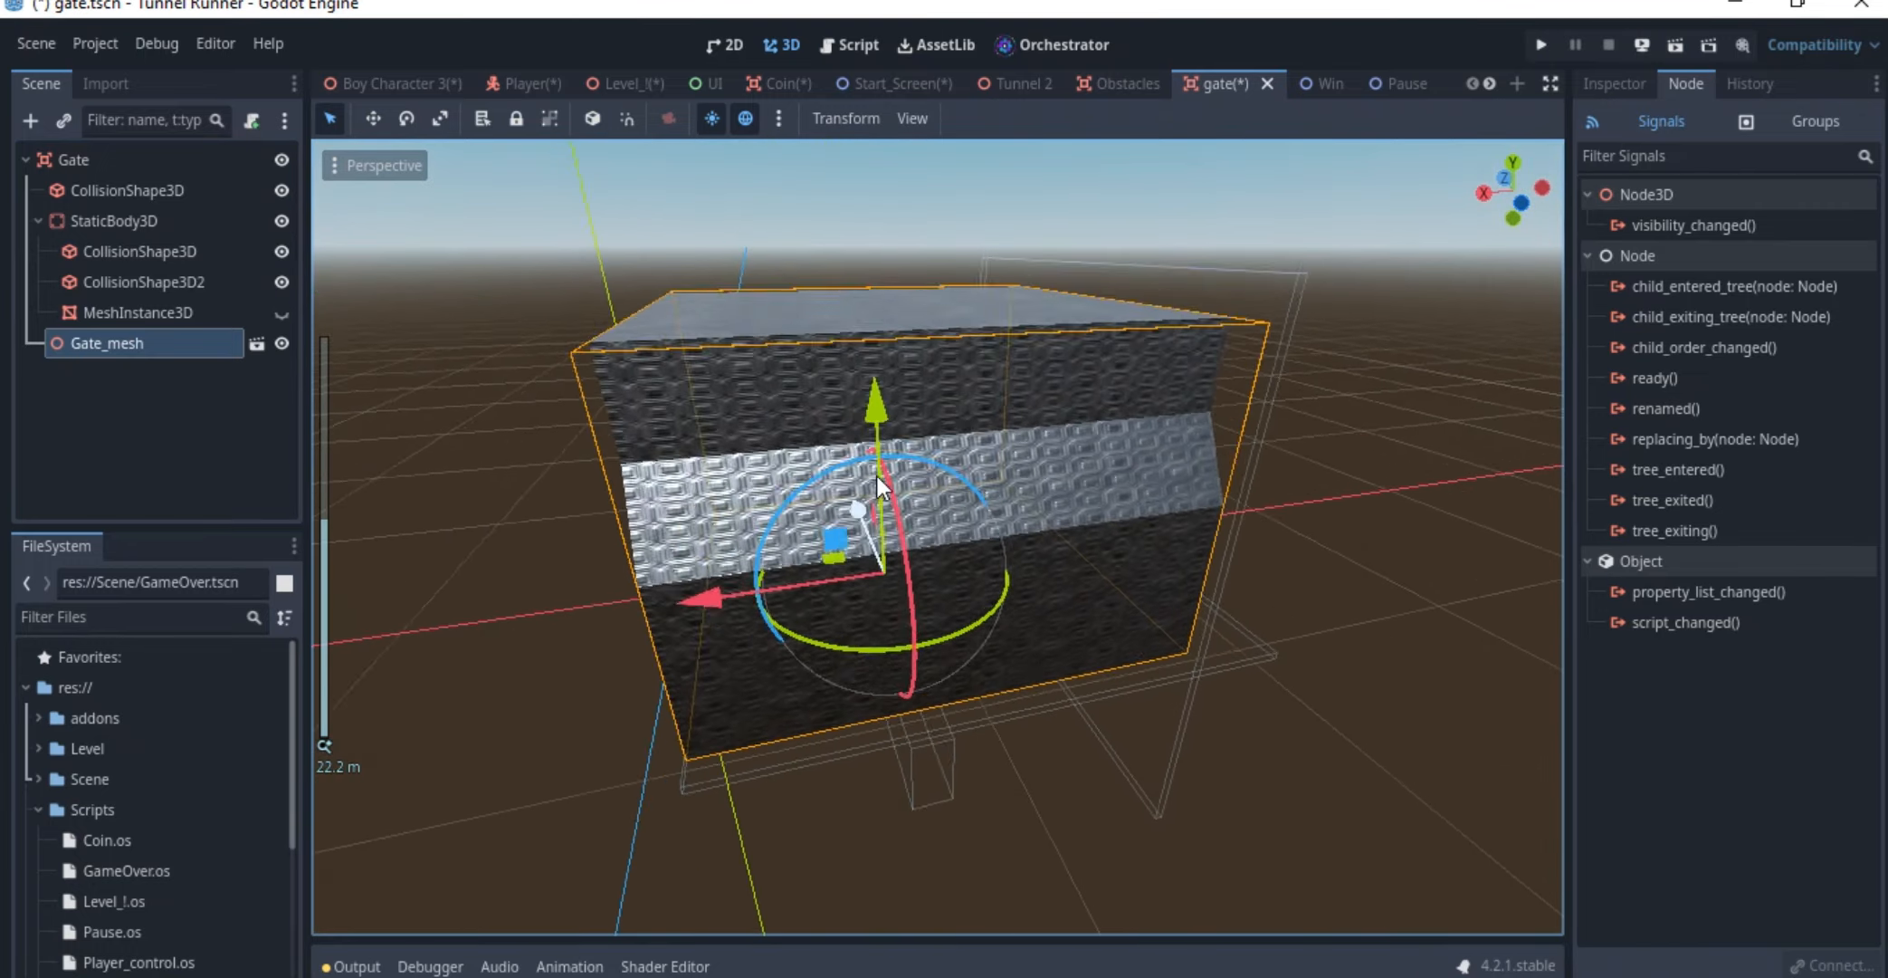
Open the Win scene and review its 2D layout, event graph, and Play Again and Exit buttons
{"action": "left_click", "coordinate": [1317, 73]}
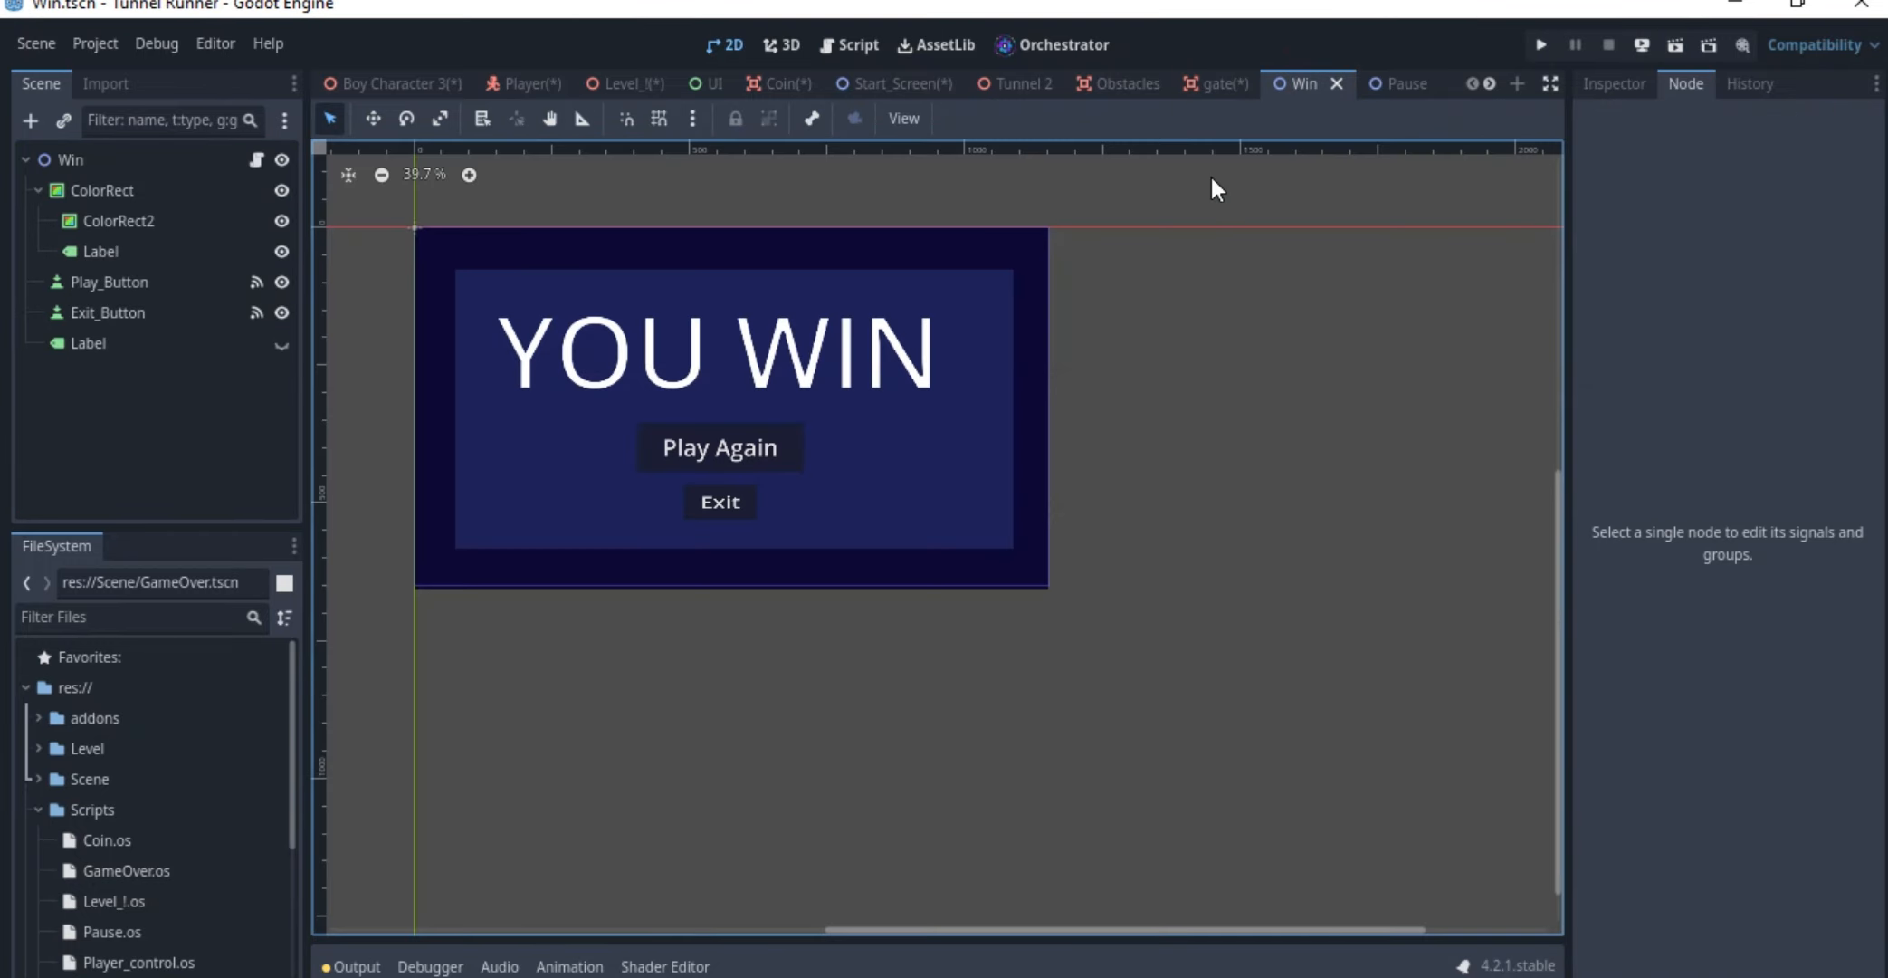
{"action": "scroll", "coordinate": [829, 422], "scroll_direction": "down", "scroll_amount": 2}
{"action": "middle_click_drag", "start_coordinate": [829, 422], "coordinate": [994, 452]}
{"action": "scroll", "coordinate": [994, 452], "scroll_direction": "up", "scroll_amount": 3}
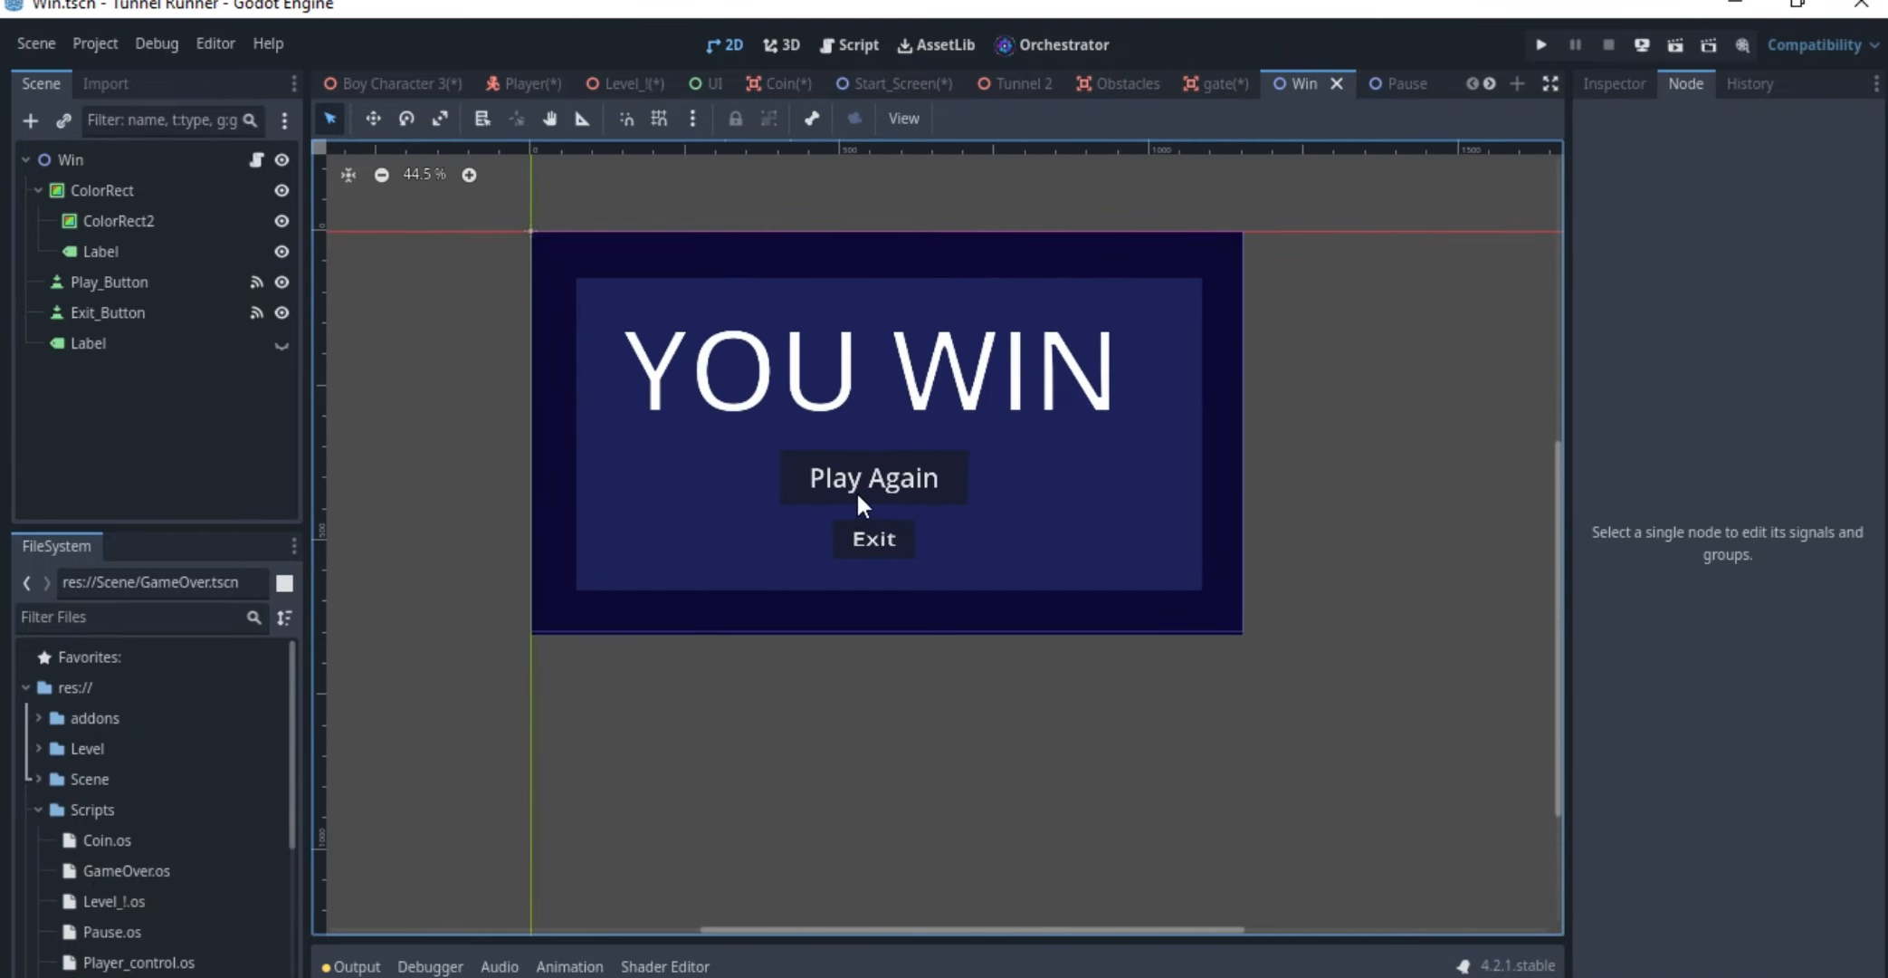
{"action": "left_click", "coordinate": [257, 160]}
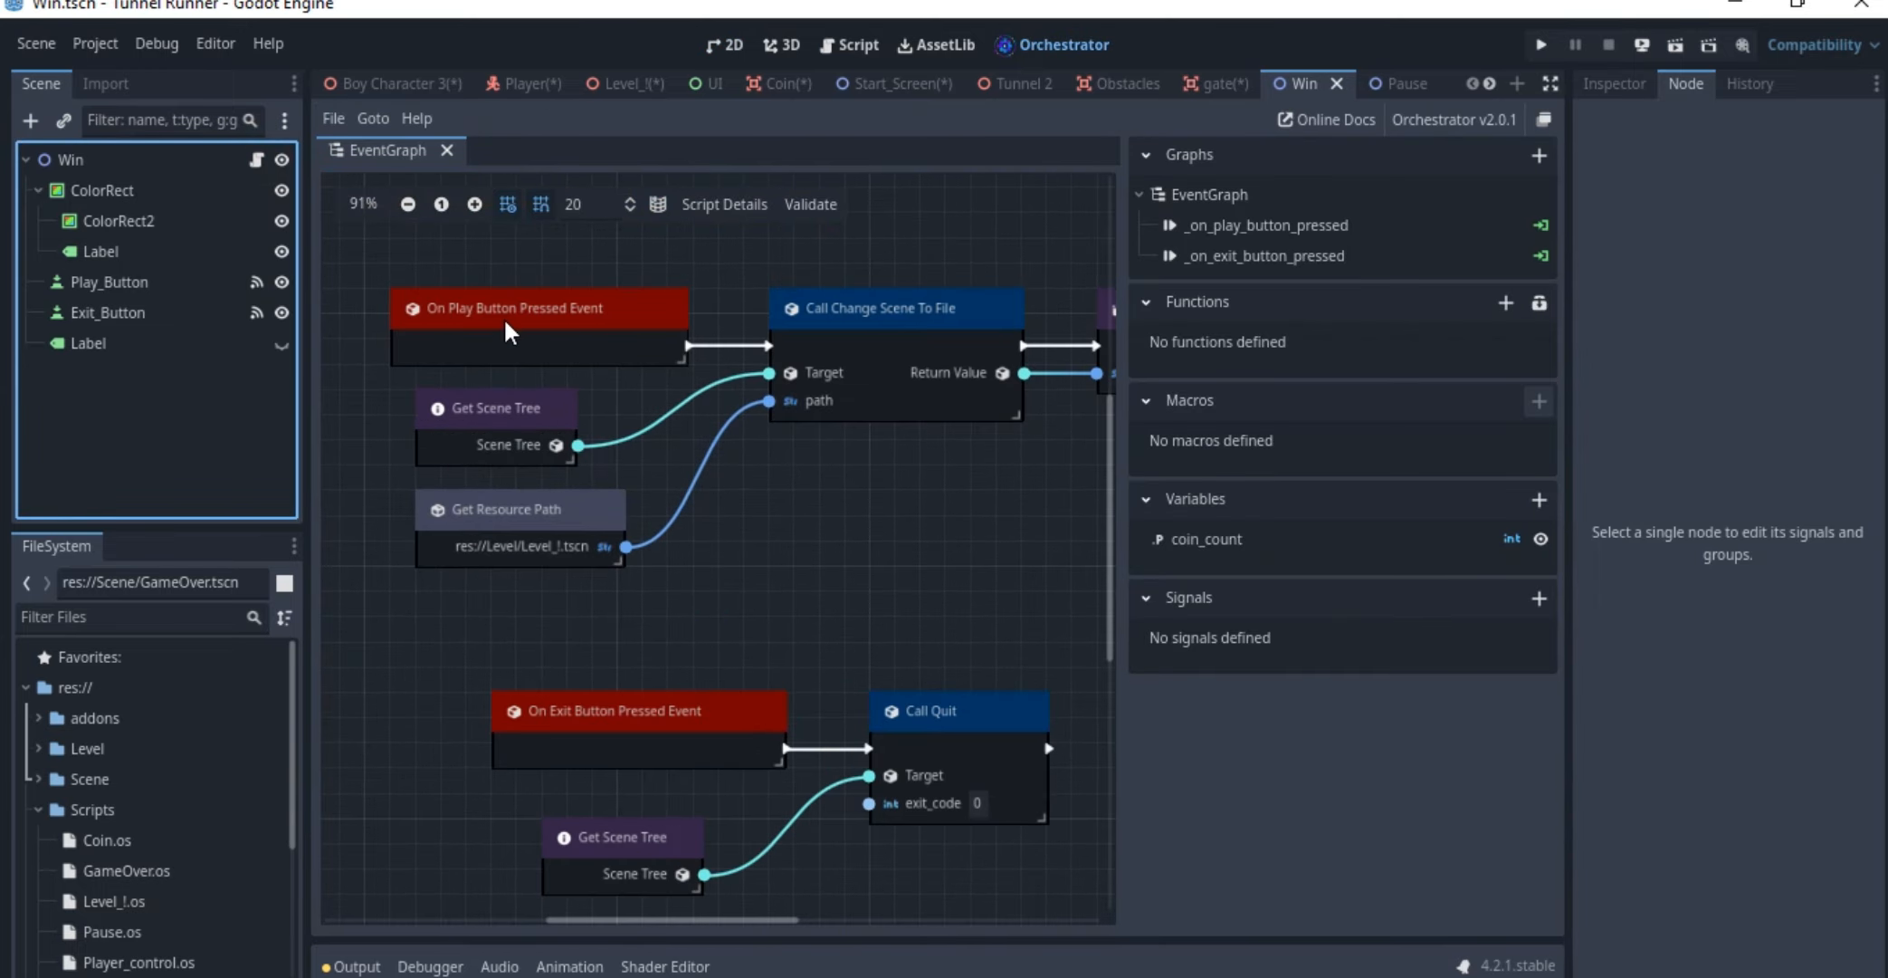
{"action": "left_click", "coordinate": [733, 41]}
{"action": "left_click", "coordinate": [891, 504]}
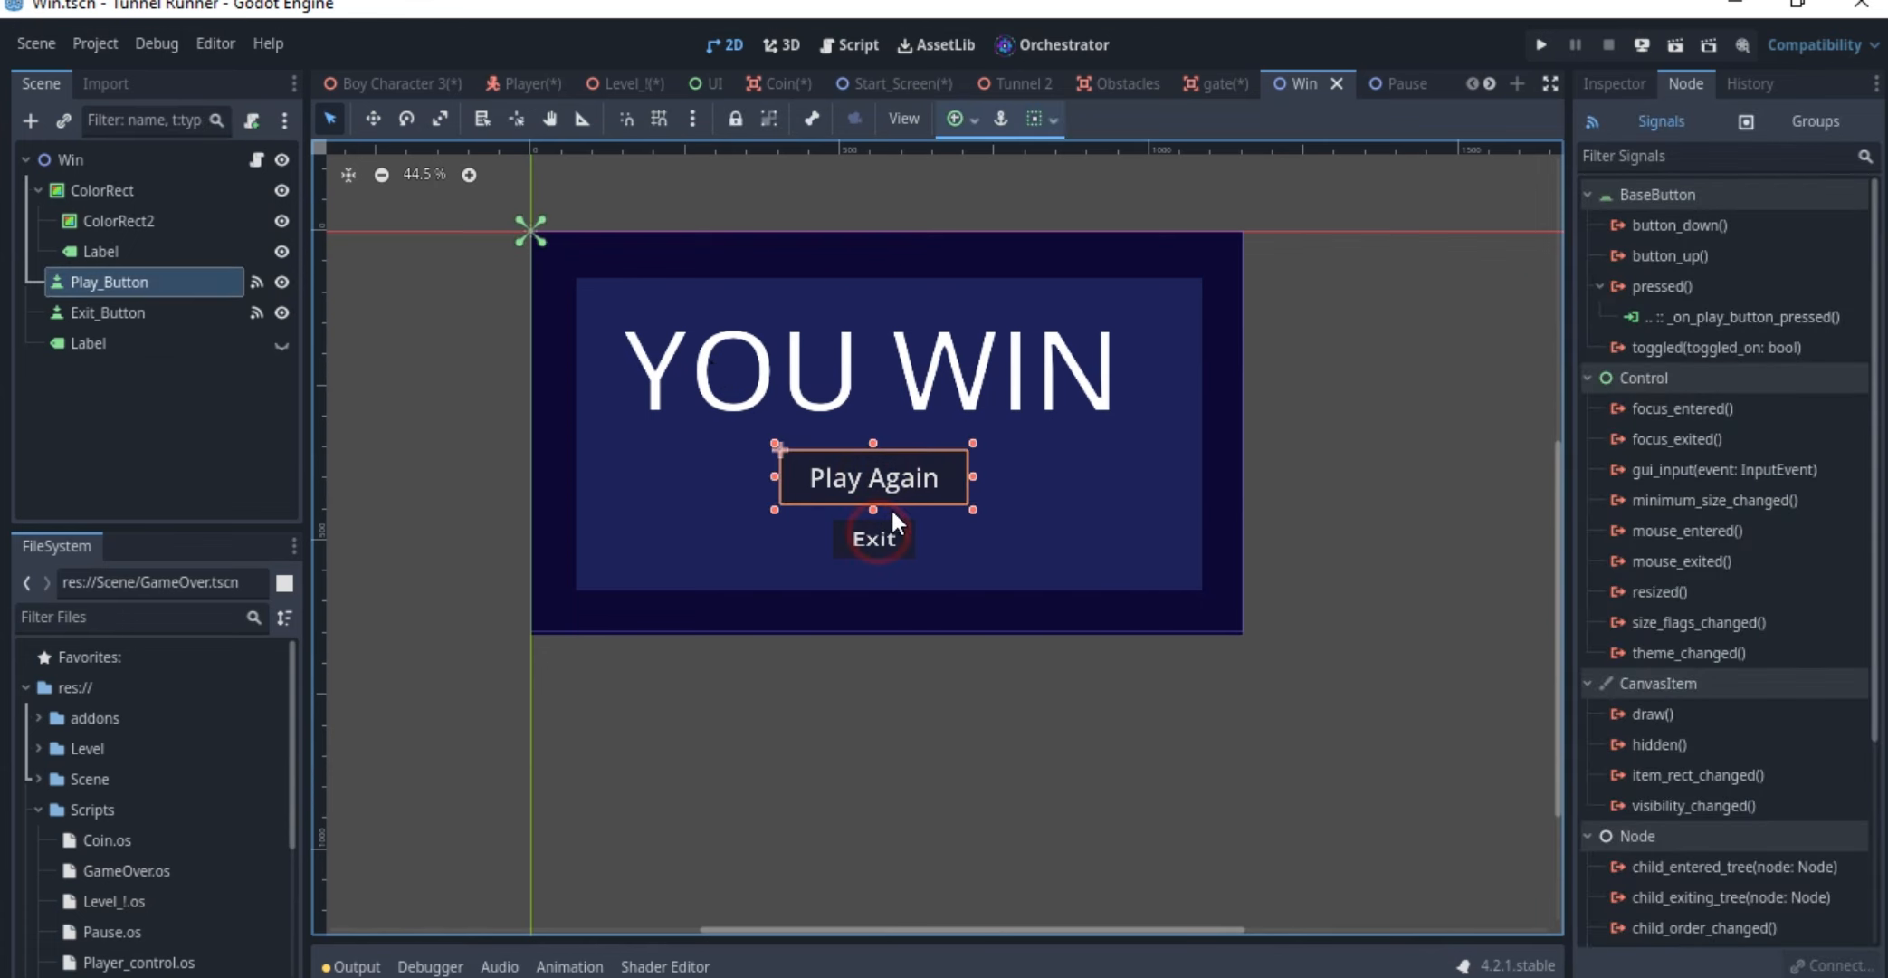
{"action": "left_click", "coordinate": [880, 538]}
Examine the Win scene's play button event in Orchestrator, from the scene change call and its inputs to the Instantiate Scene node
{"action": "left_click", "coordinate": [1057, 51]}
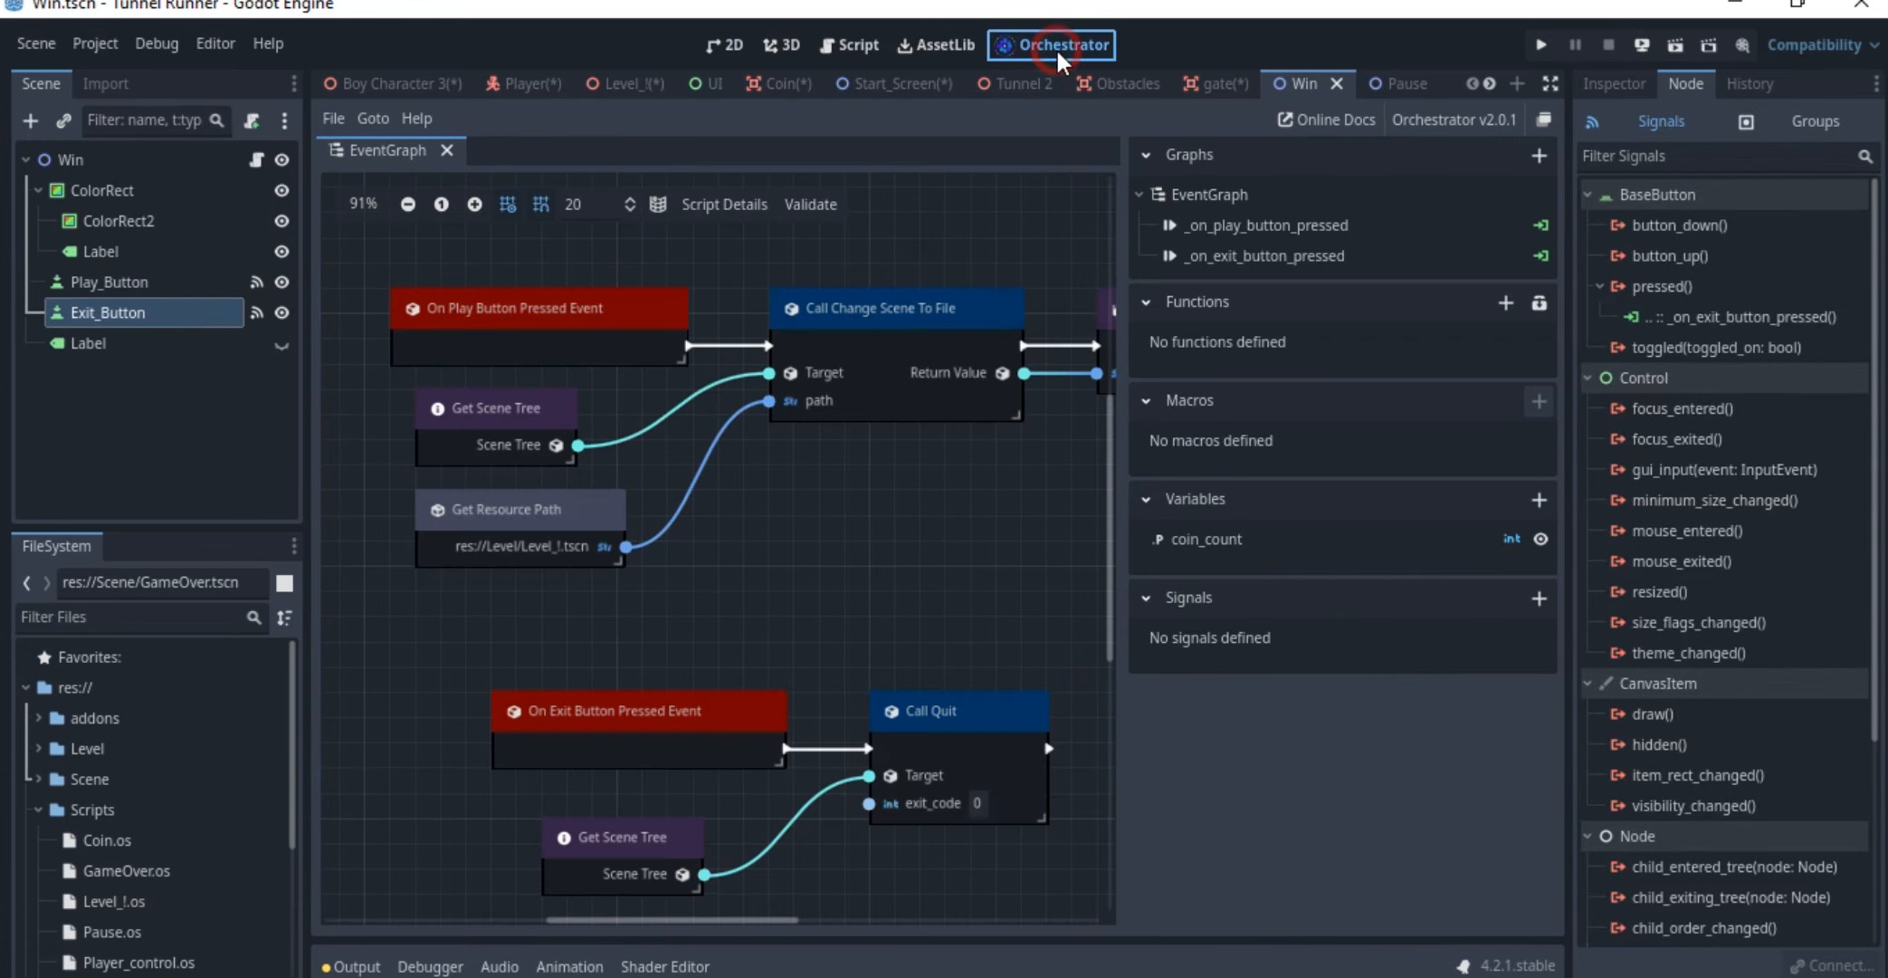
{"action": "left_click", "coordinate": [579, 330]}
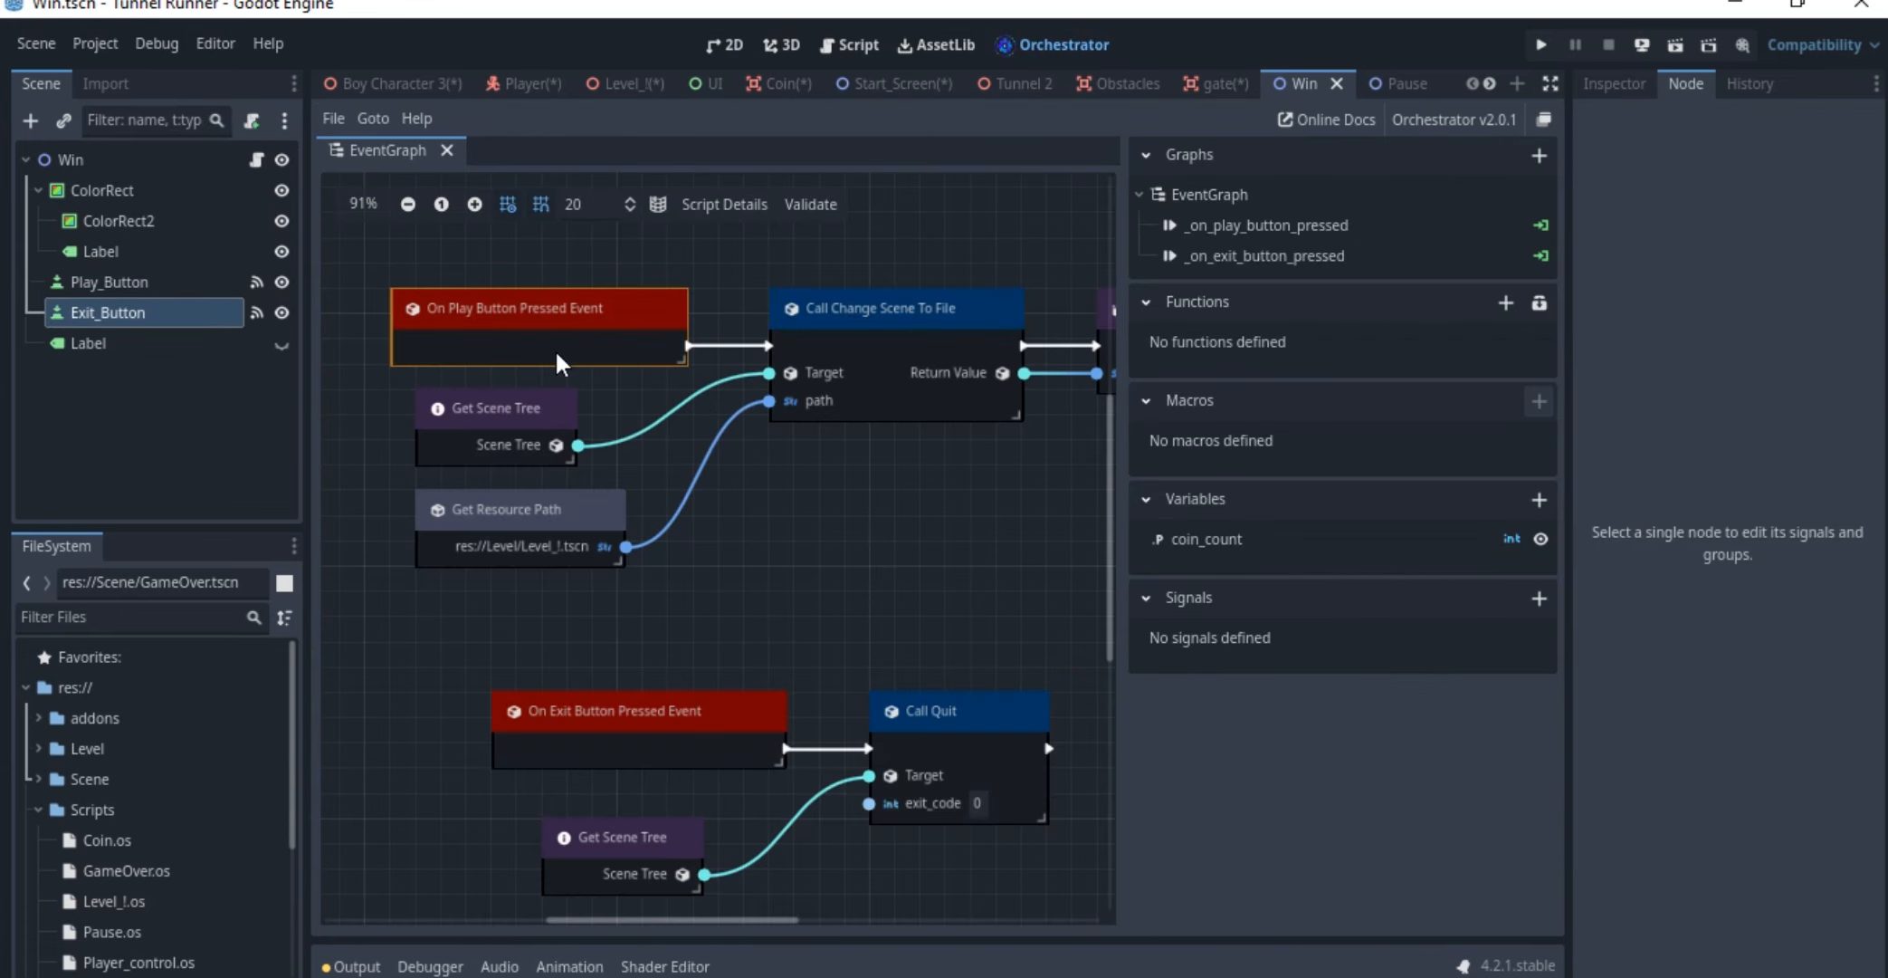
{"action": "left_click", "coordinate": [873, 335]}
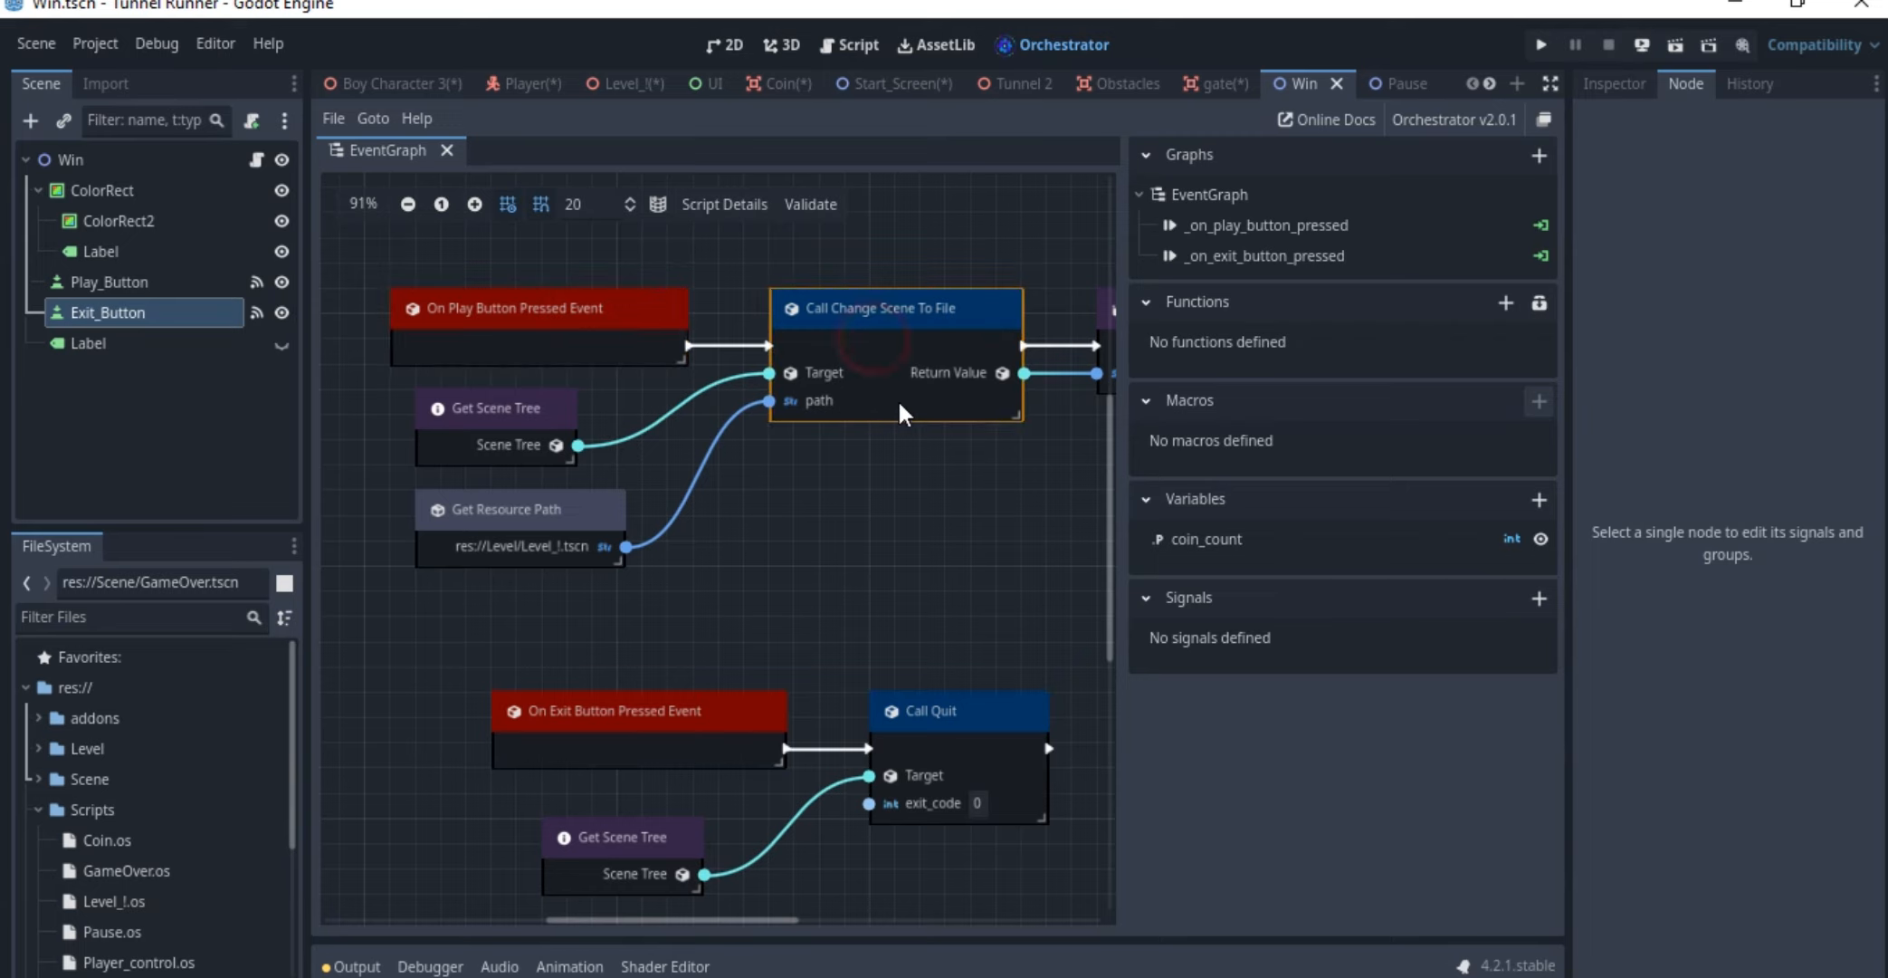
{"action": "scroll", "coordinate": [832, 412], "scroll_direction": "right", "scroll_amount": 1}
{"action": "left_click", "coordinate": [500, 448]}
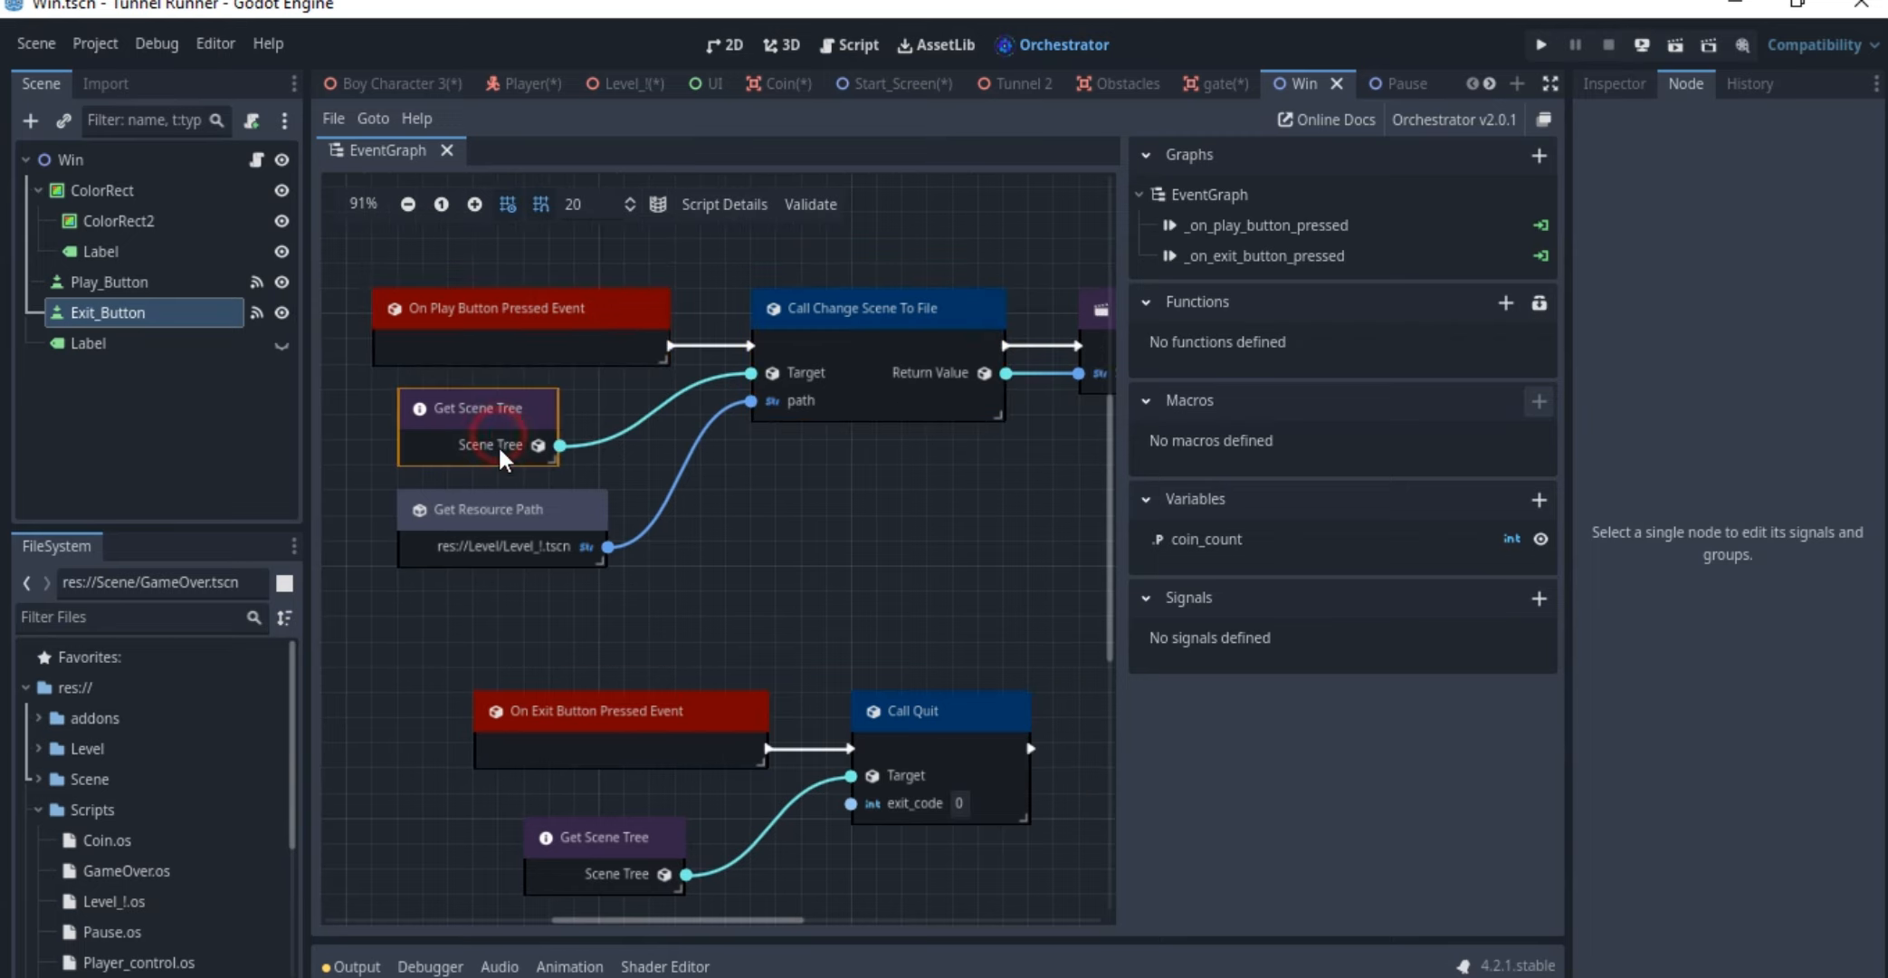
{"action": "left_click", "coordinate": [501, 543]}
{"action": "scroll", "coordinate": [809, 547], "scroll_direction": "right", "scroll_amount": 5}
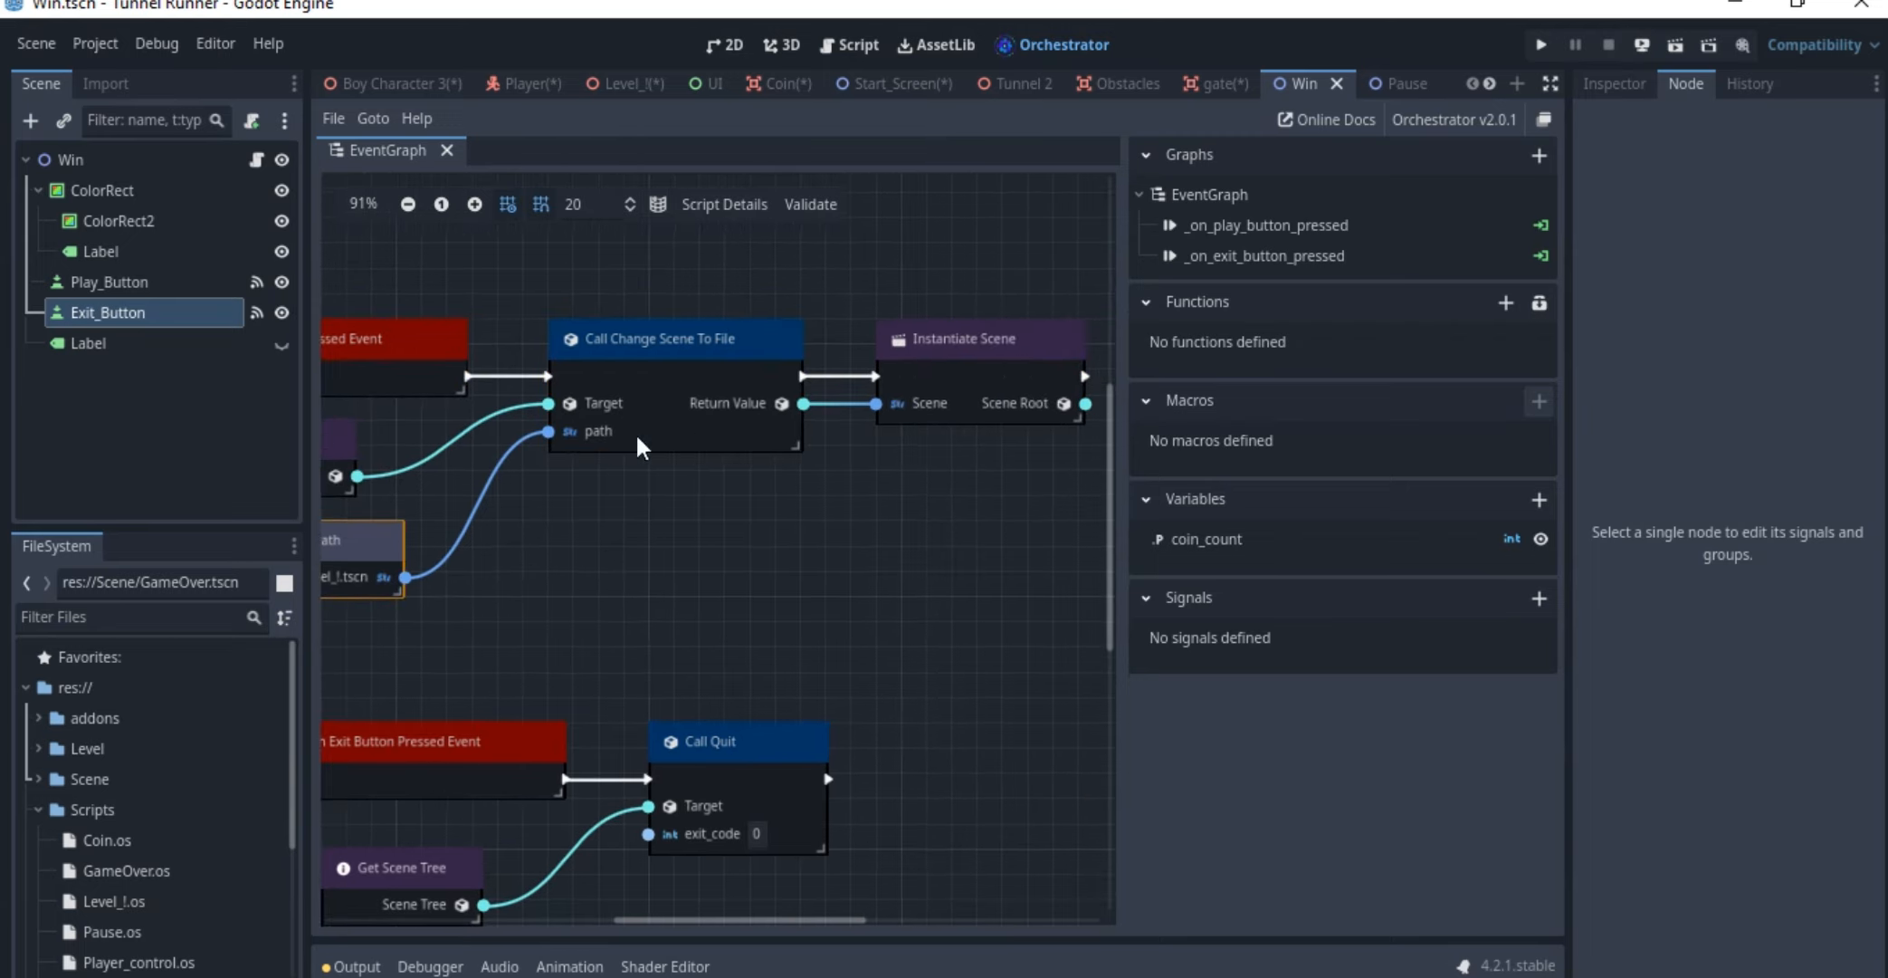
{"action": "left_click", "coordinate": [949, 418]}
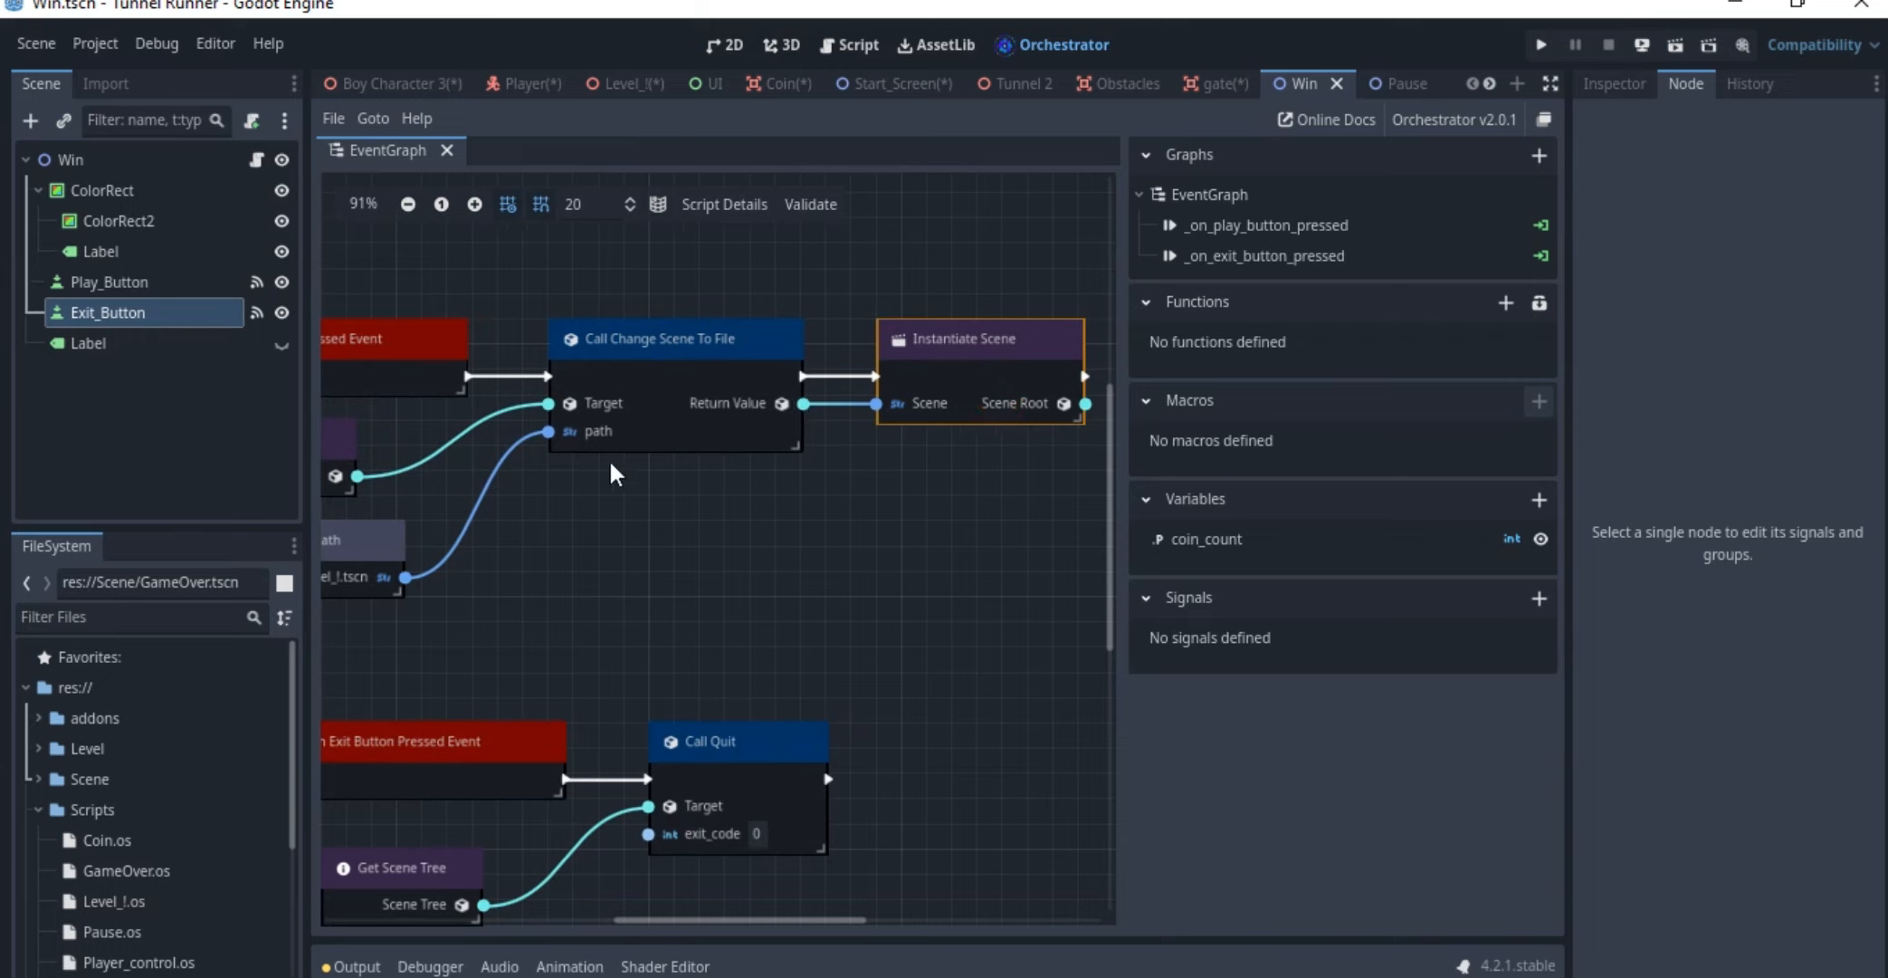
Examine the Win scene's exit button event with its Call Quit and Get Scene Tree nodes
{"action": "scroll", "coordinate": [840, 258], "scroll_direction": "down", "scroll_amount": 1, "text": "ctrl"}
{"action": "scroll", "coordinate": [819, 412], "scroll_direction": "down", "scroll_amount": 1}
{"action": "scroll", "coordinate": [820, 418], "scroll_direction": "down", "scroll_amount": 2}
{"action": "scroll", "coordinate": [841, 303], "scroll_direction": "up", "scroll_amount": 3, "text": "ctrl"}
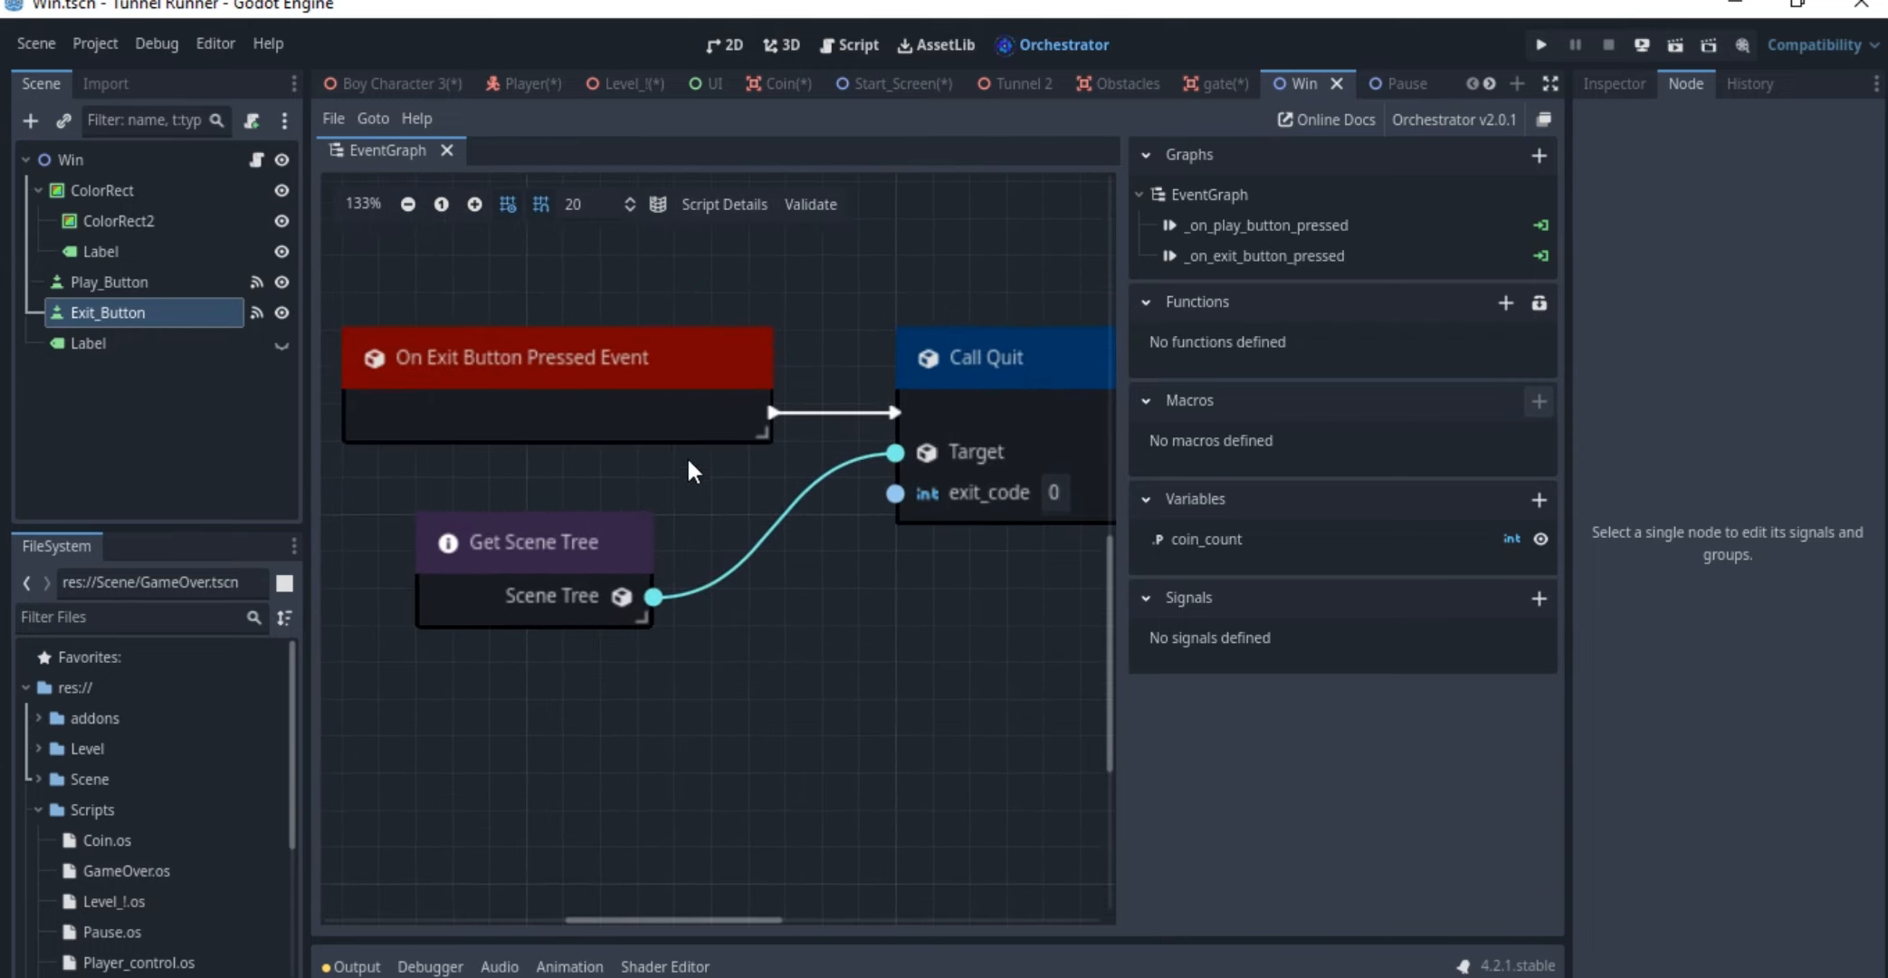
{"action": "left_click", "coordinate": [630, 413]}
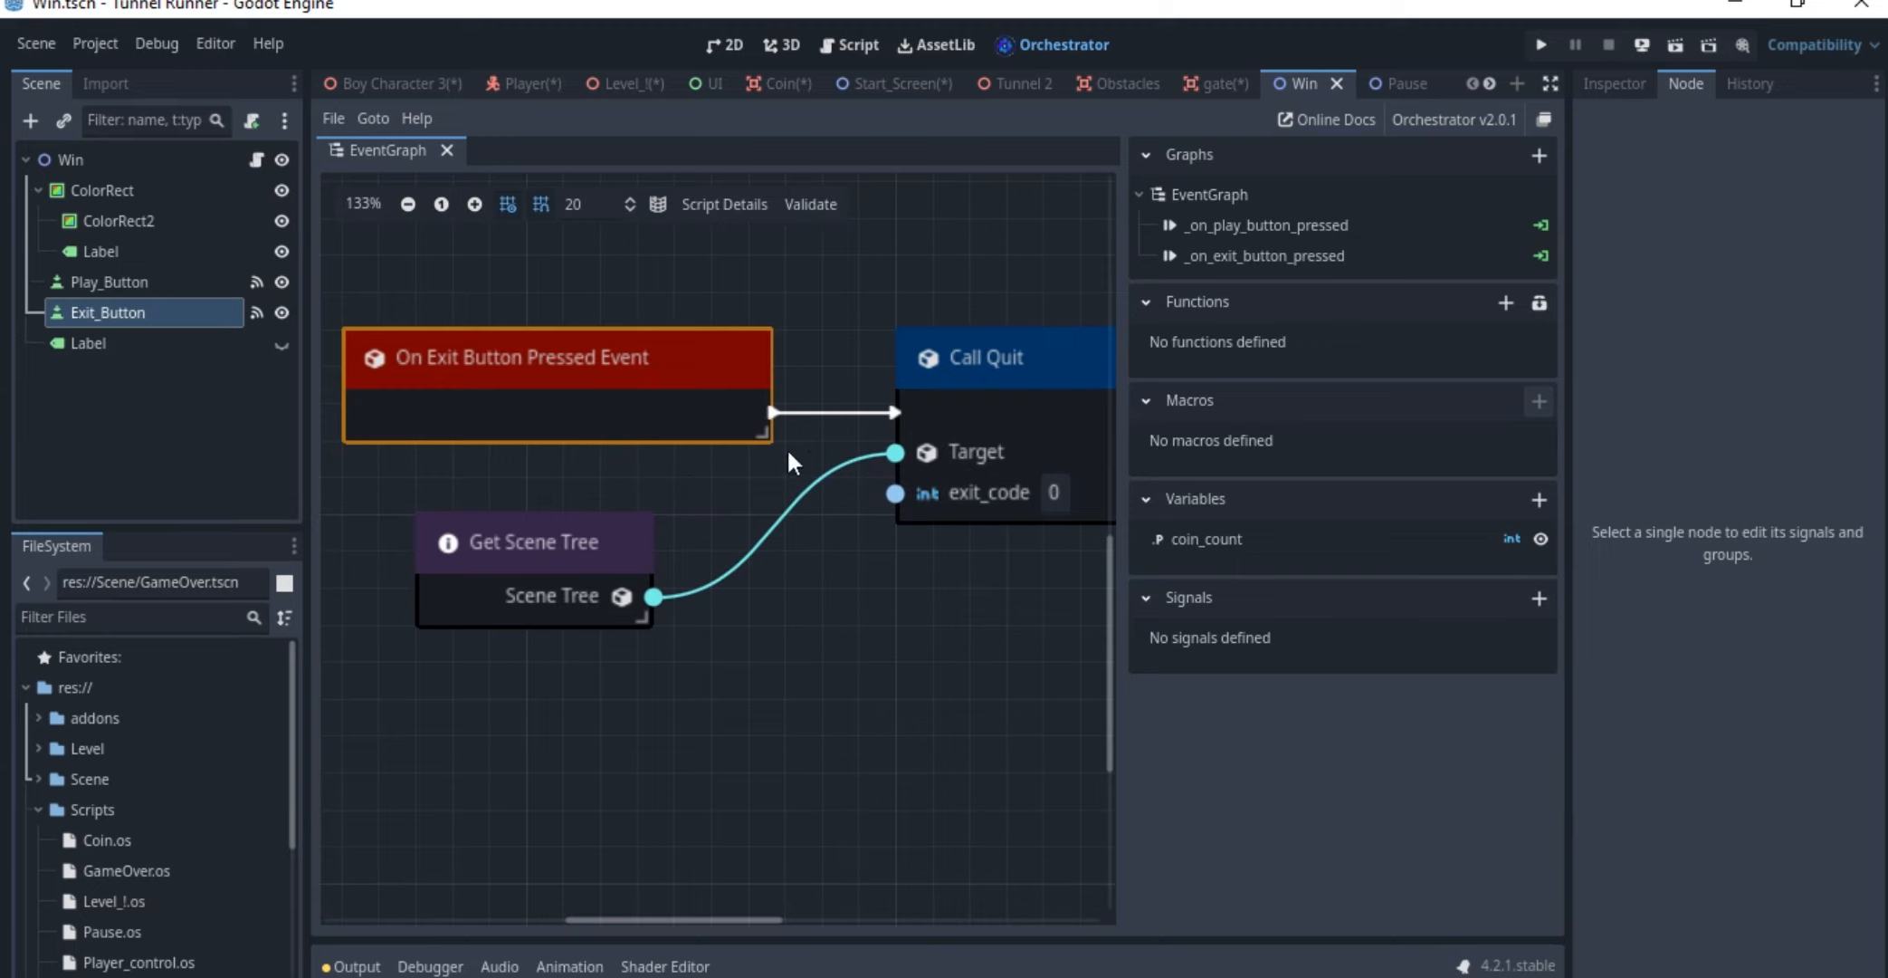
{"action": "left_click", "coordinate": [962, 423]}
{"action": "left_click", "coordinate": [570, 582]}
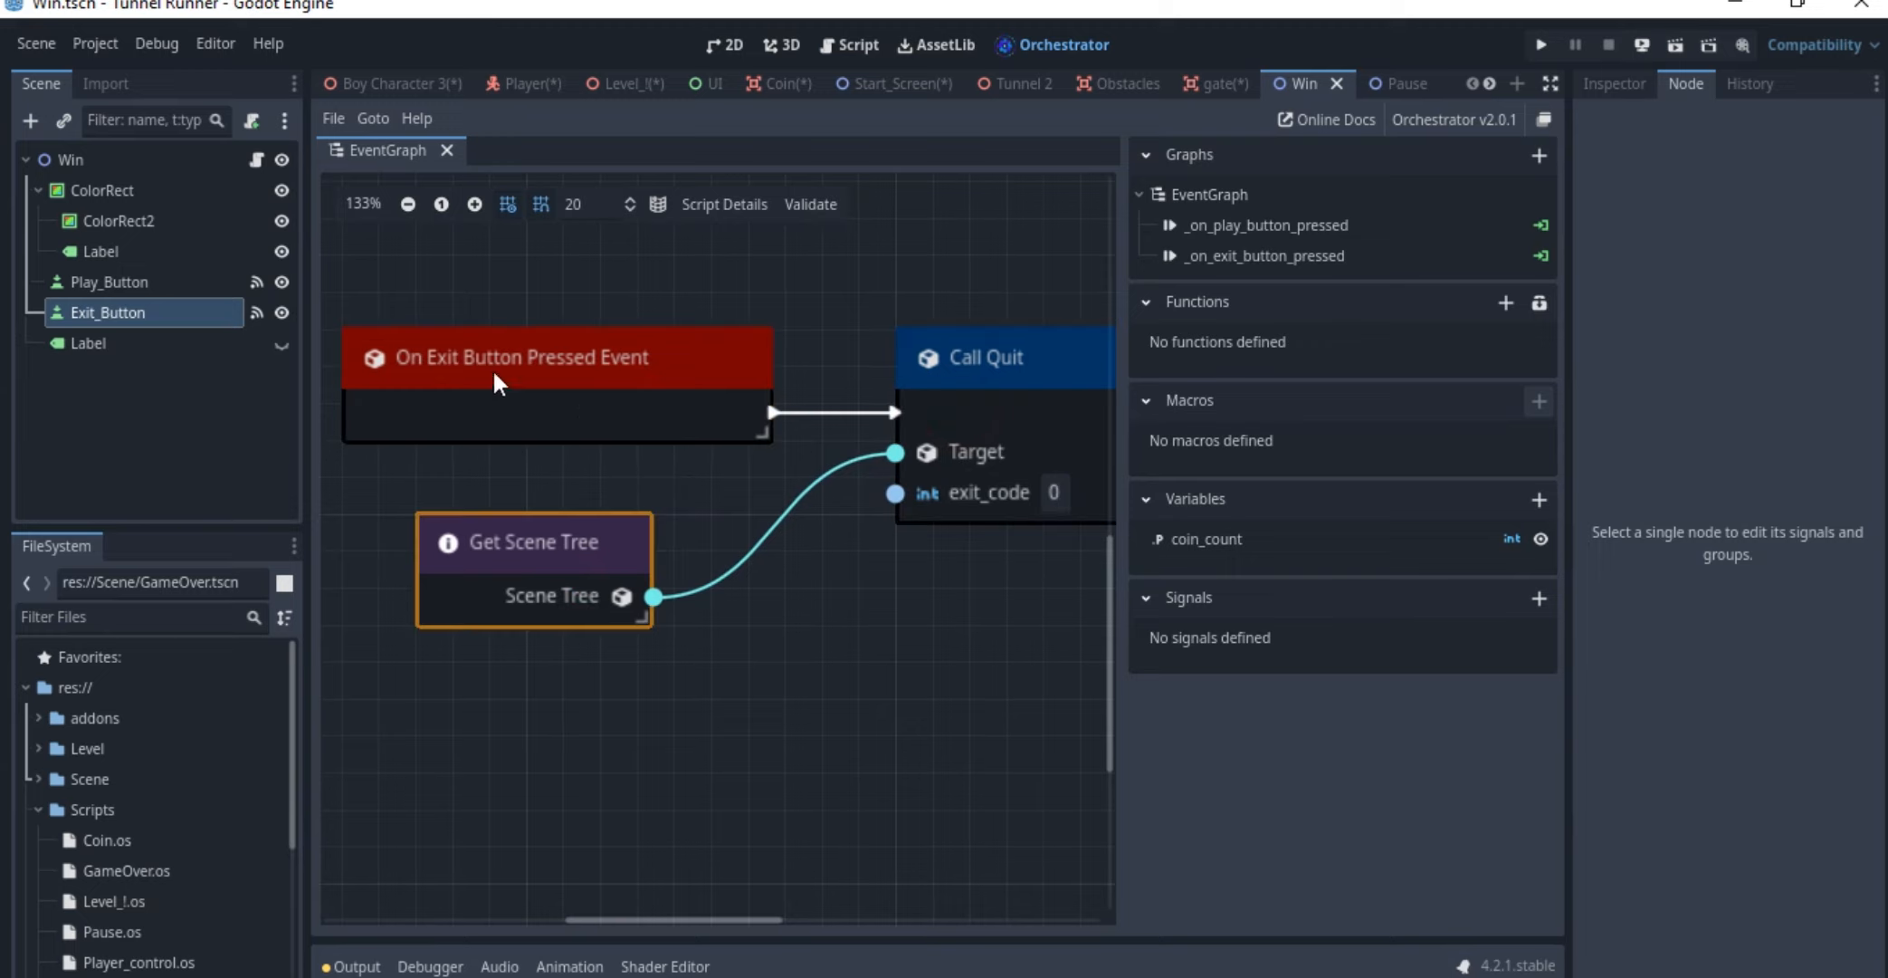
{"action": "middle_click_drag", "start_coordinate": [596, 386], "coordinate": [633, 464]}
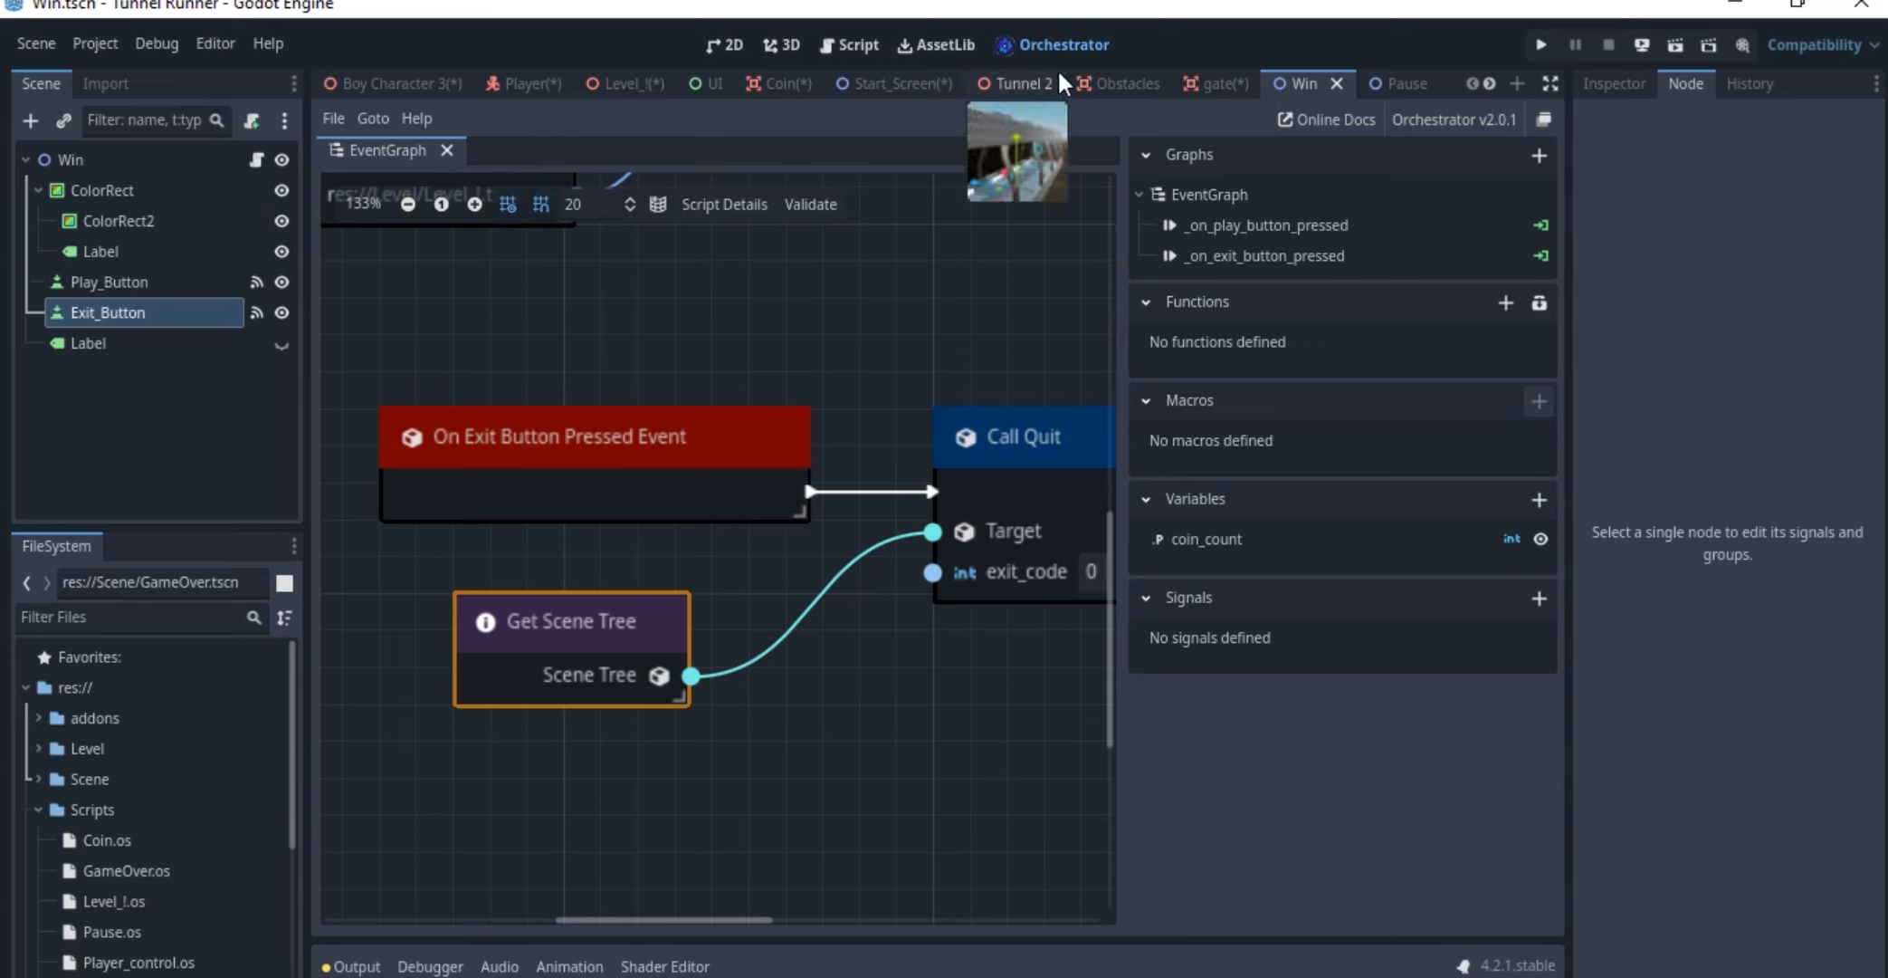
Open the Pause scene and review its 2D layout with the Continue and Exit buttons
{"action": "left_click", "coordinate": [1405, 79]}
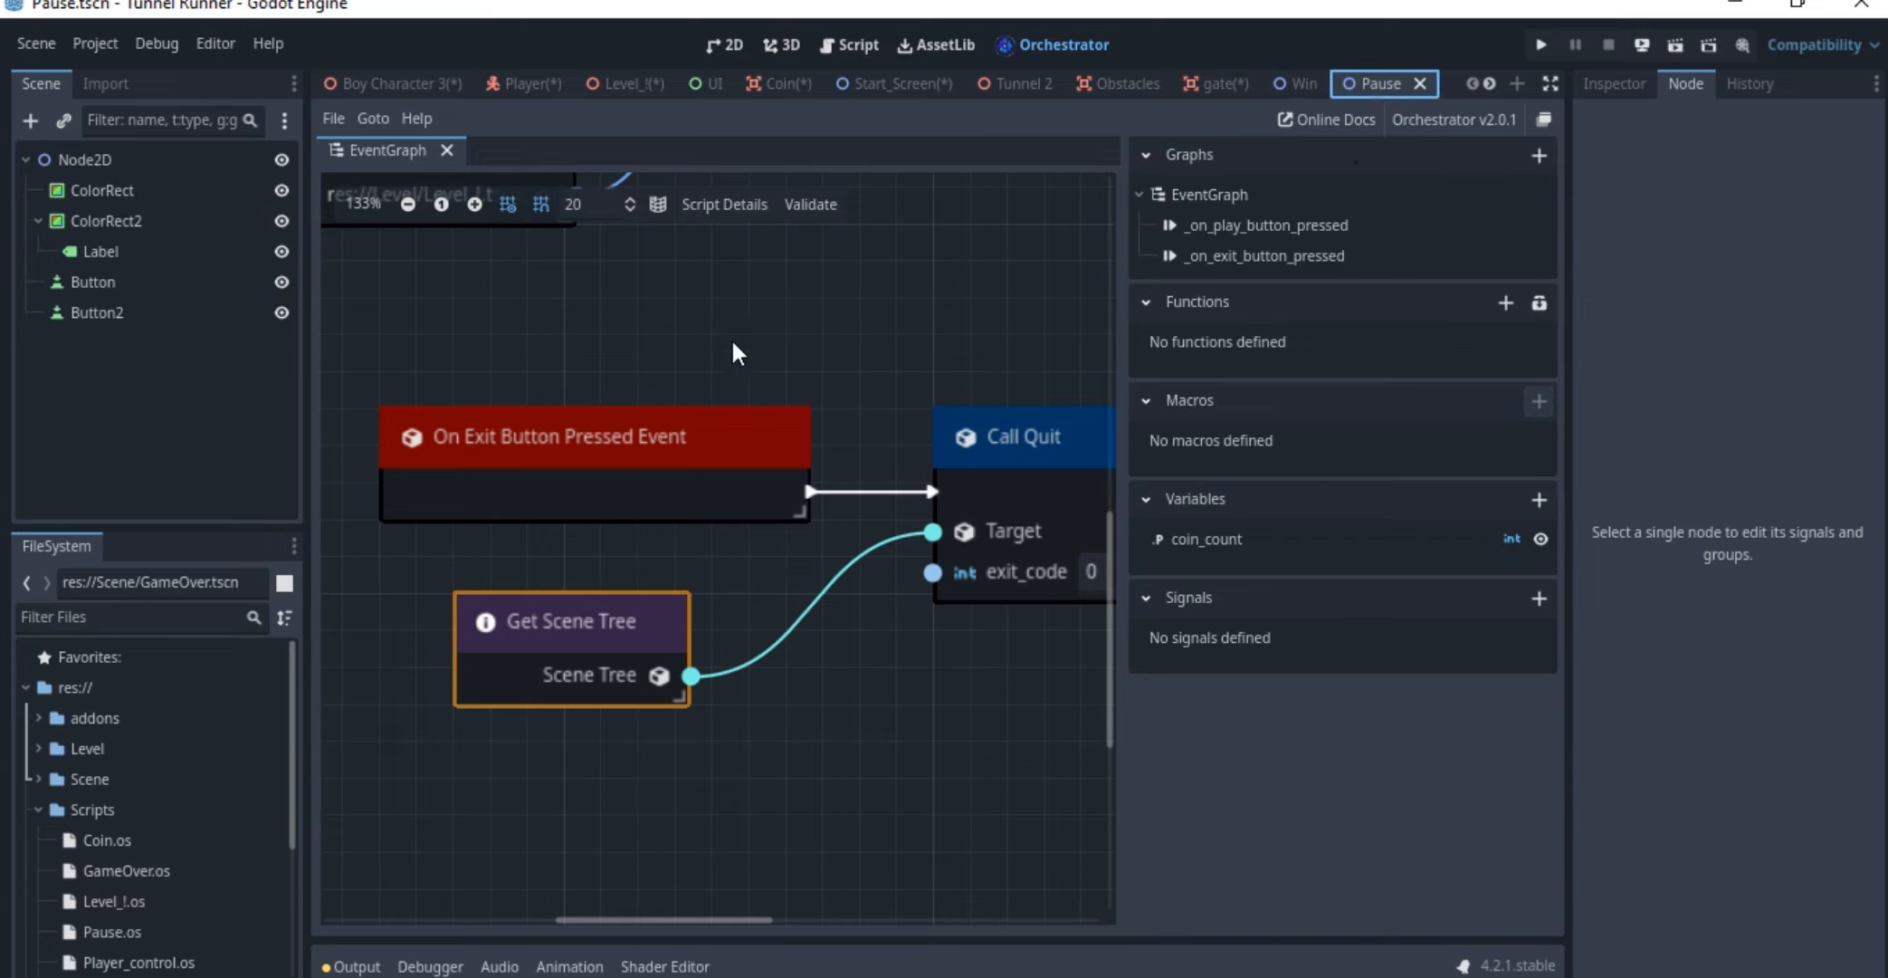
{"action": "scroll", "coordinate": [503, 335], "scroll_direction": "down", "scroll_amount": 1}
{"action": "middle_click_drag", "start_coordinate": [513, 355], "coordinate": [530, 464]}
{"action": "scroll", "coordinate": [634, 428], "scroll_direction": "down", "scroll_amount": 3}
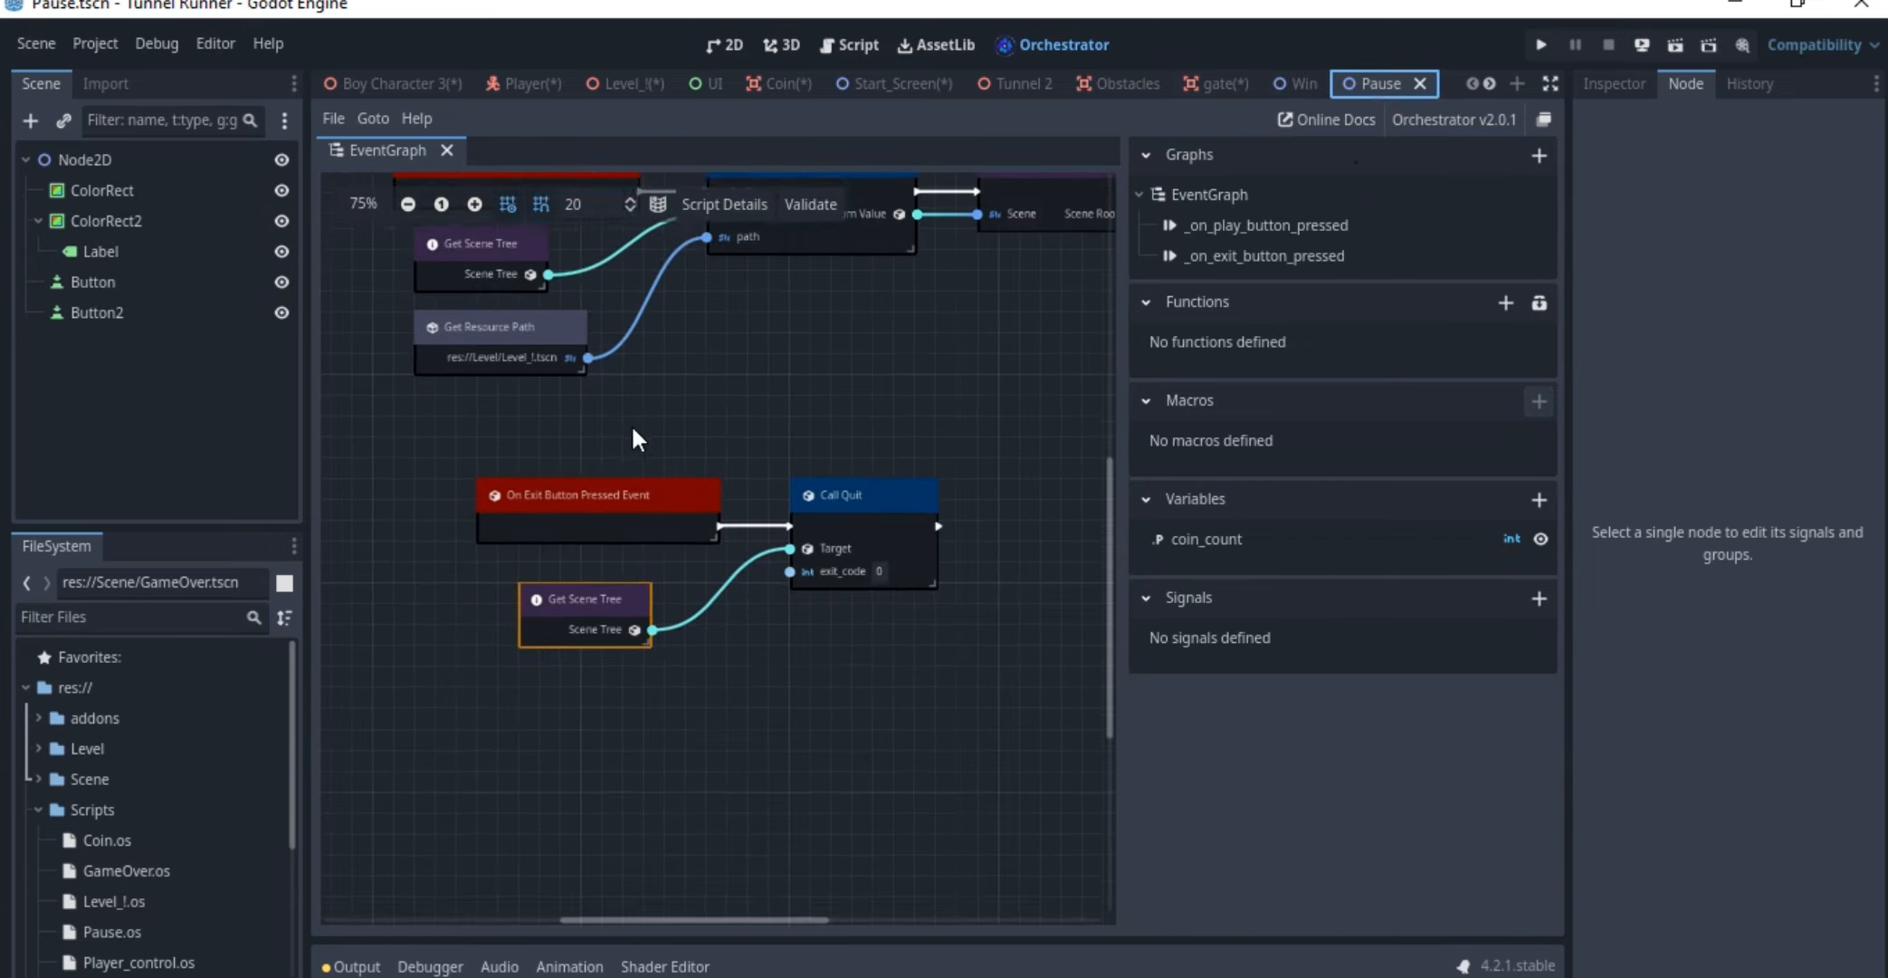
{"action": "middle_click_drag", "start_coordinate": [698, 393], "coordinate": [774, 590]}
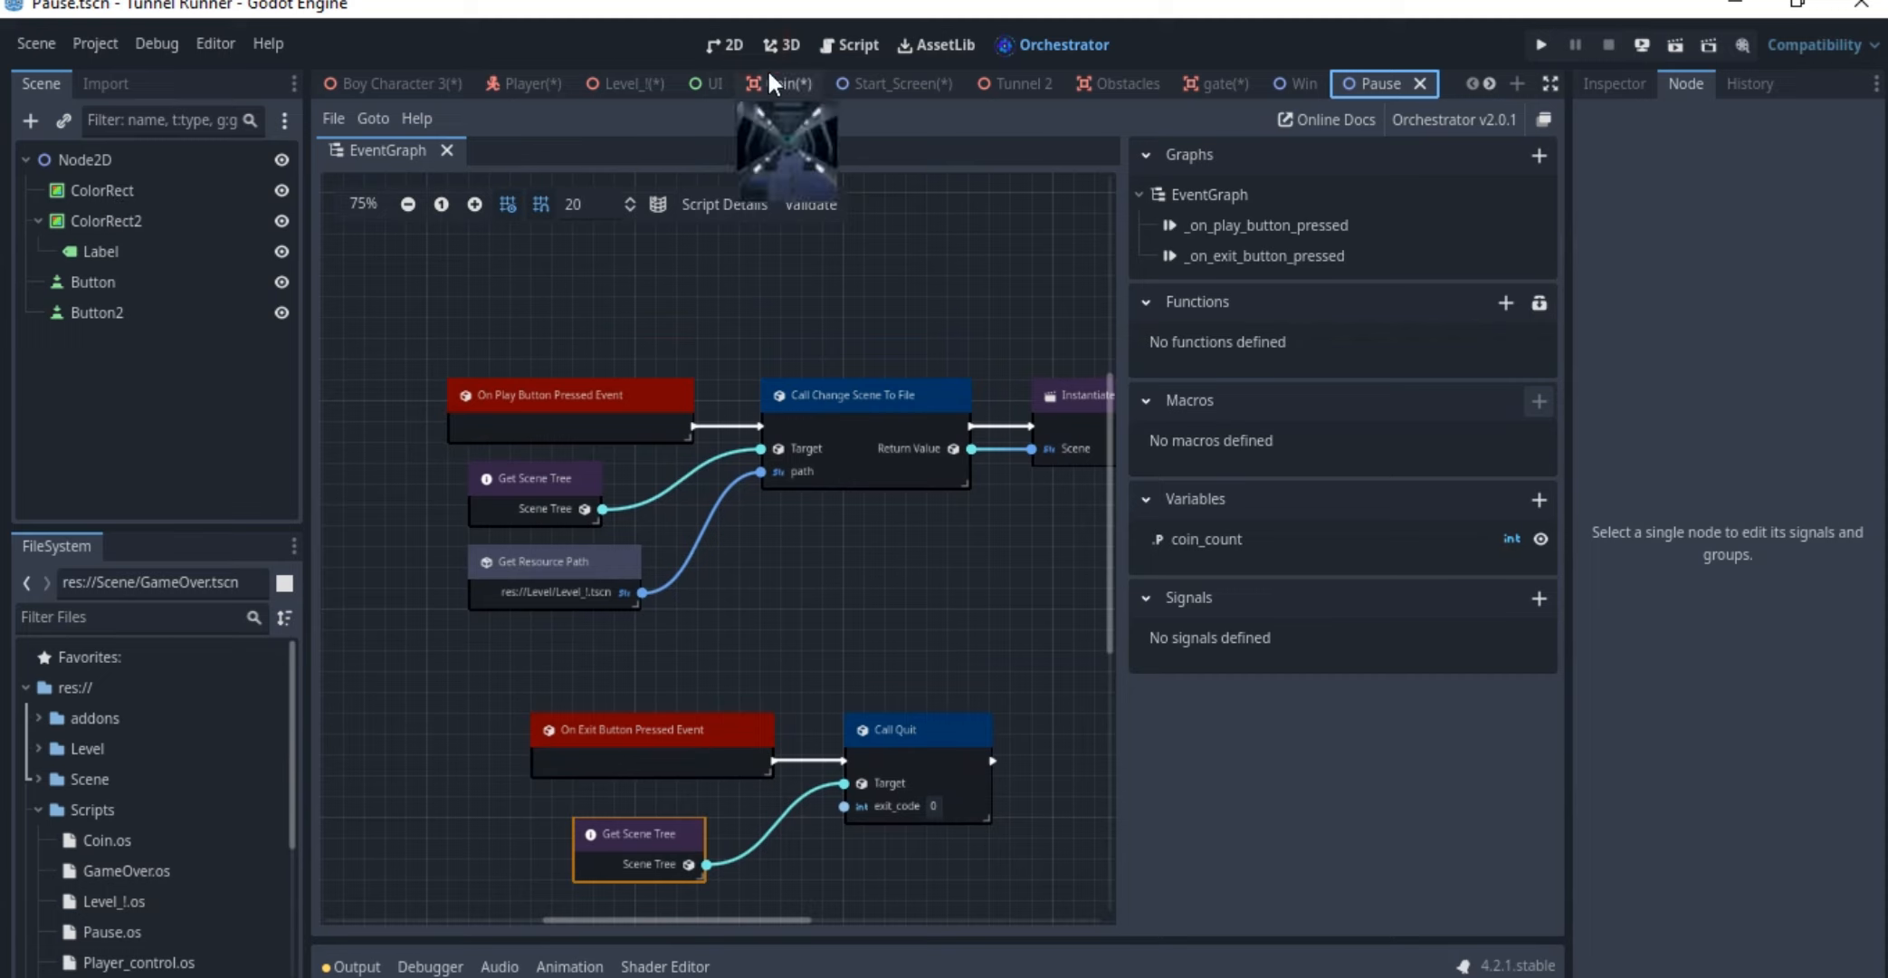
{"action": "left_click", "coordinate": [732, 43]}
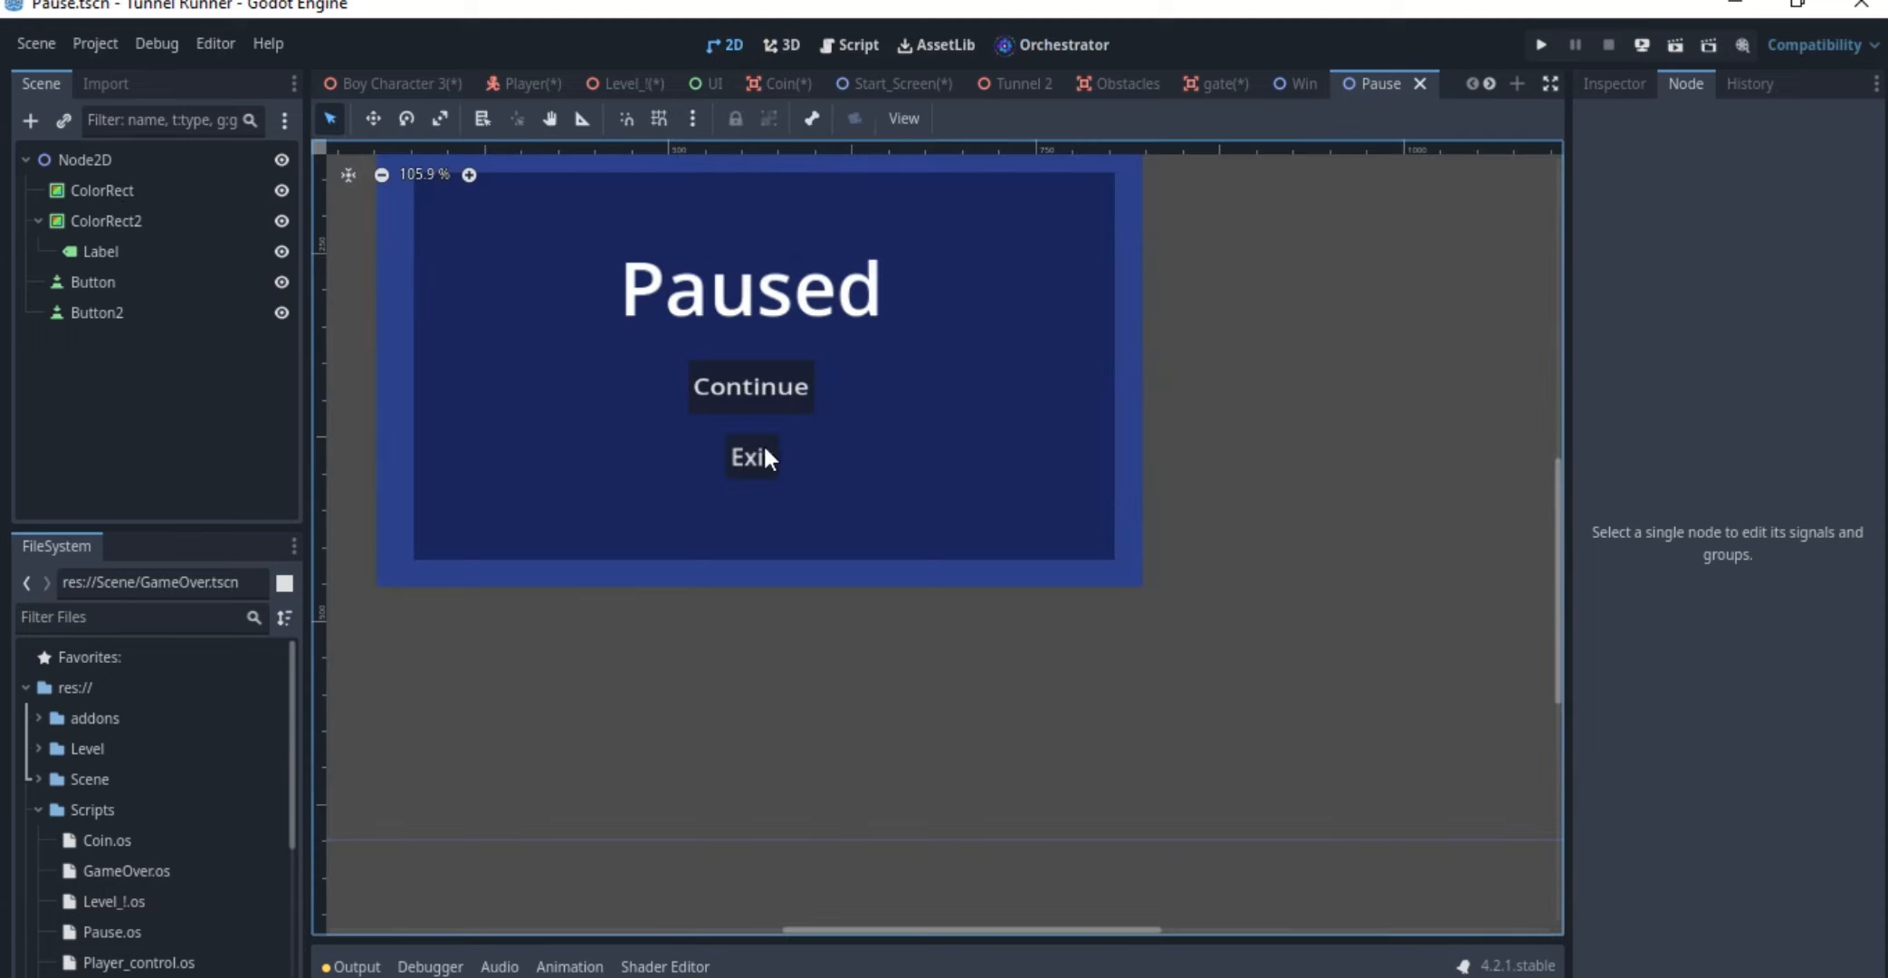
{"action": "left_click", "coordinate": [715, 348]}
{"action": "left_click", "coordinate": [737, 395]}
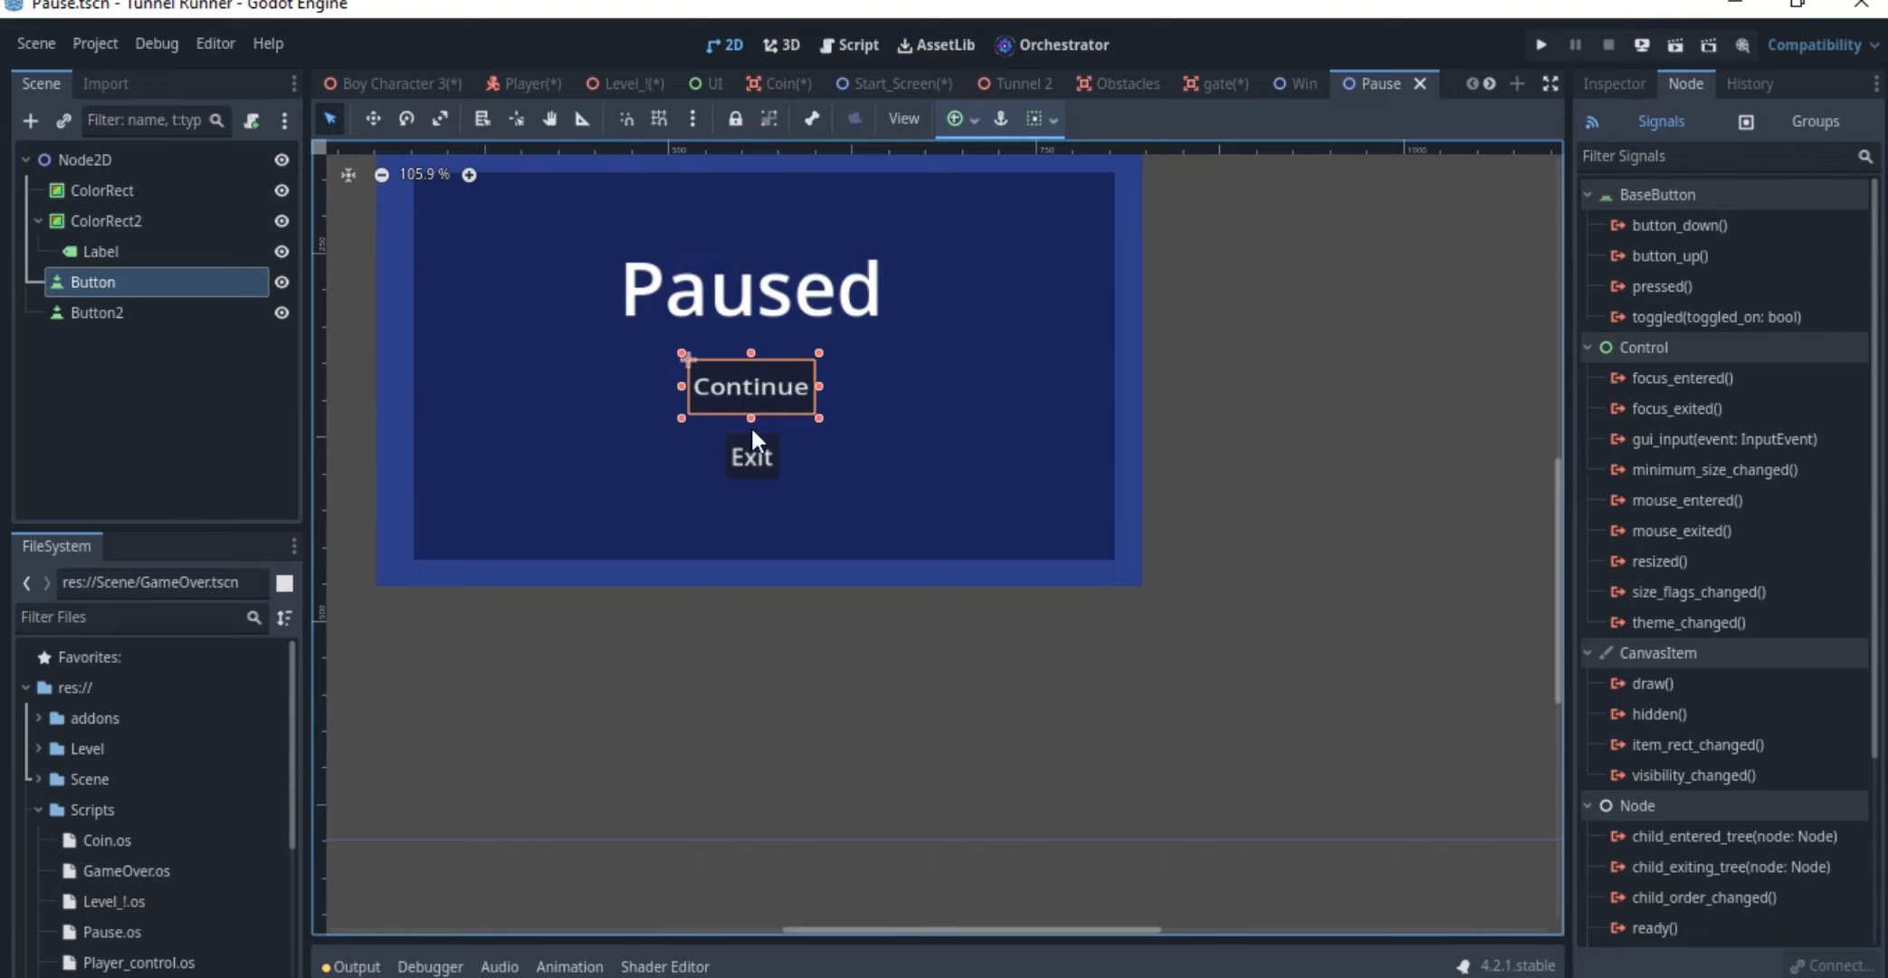
{"action": "left_click", "coordinate": [760, 464]}
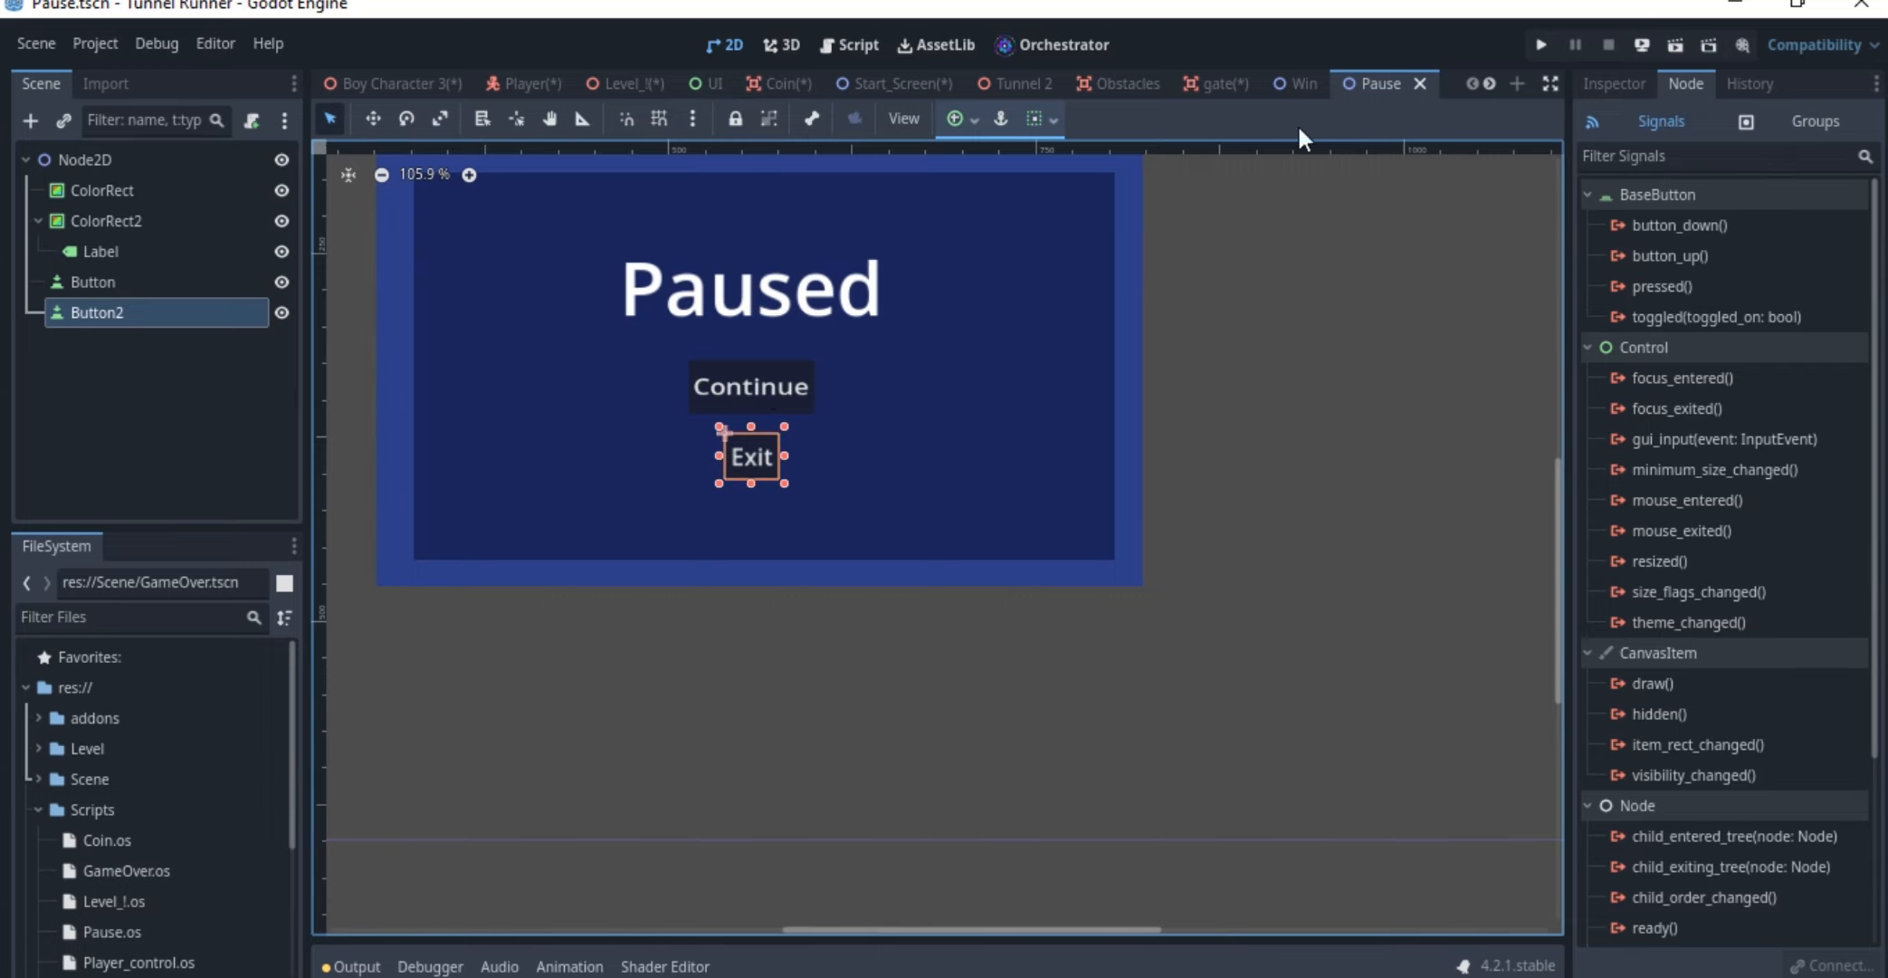
Open the level scene, collapse the obstacle pack and expand the Pause node to review its child nodes
{"action": "left_click", "coordinate": [625, 82]}
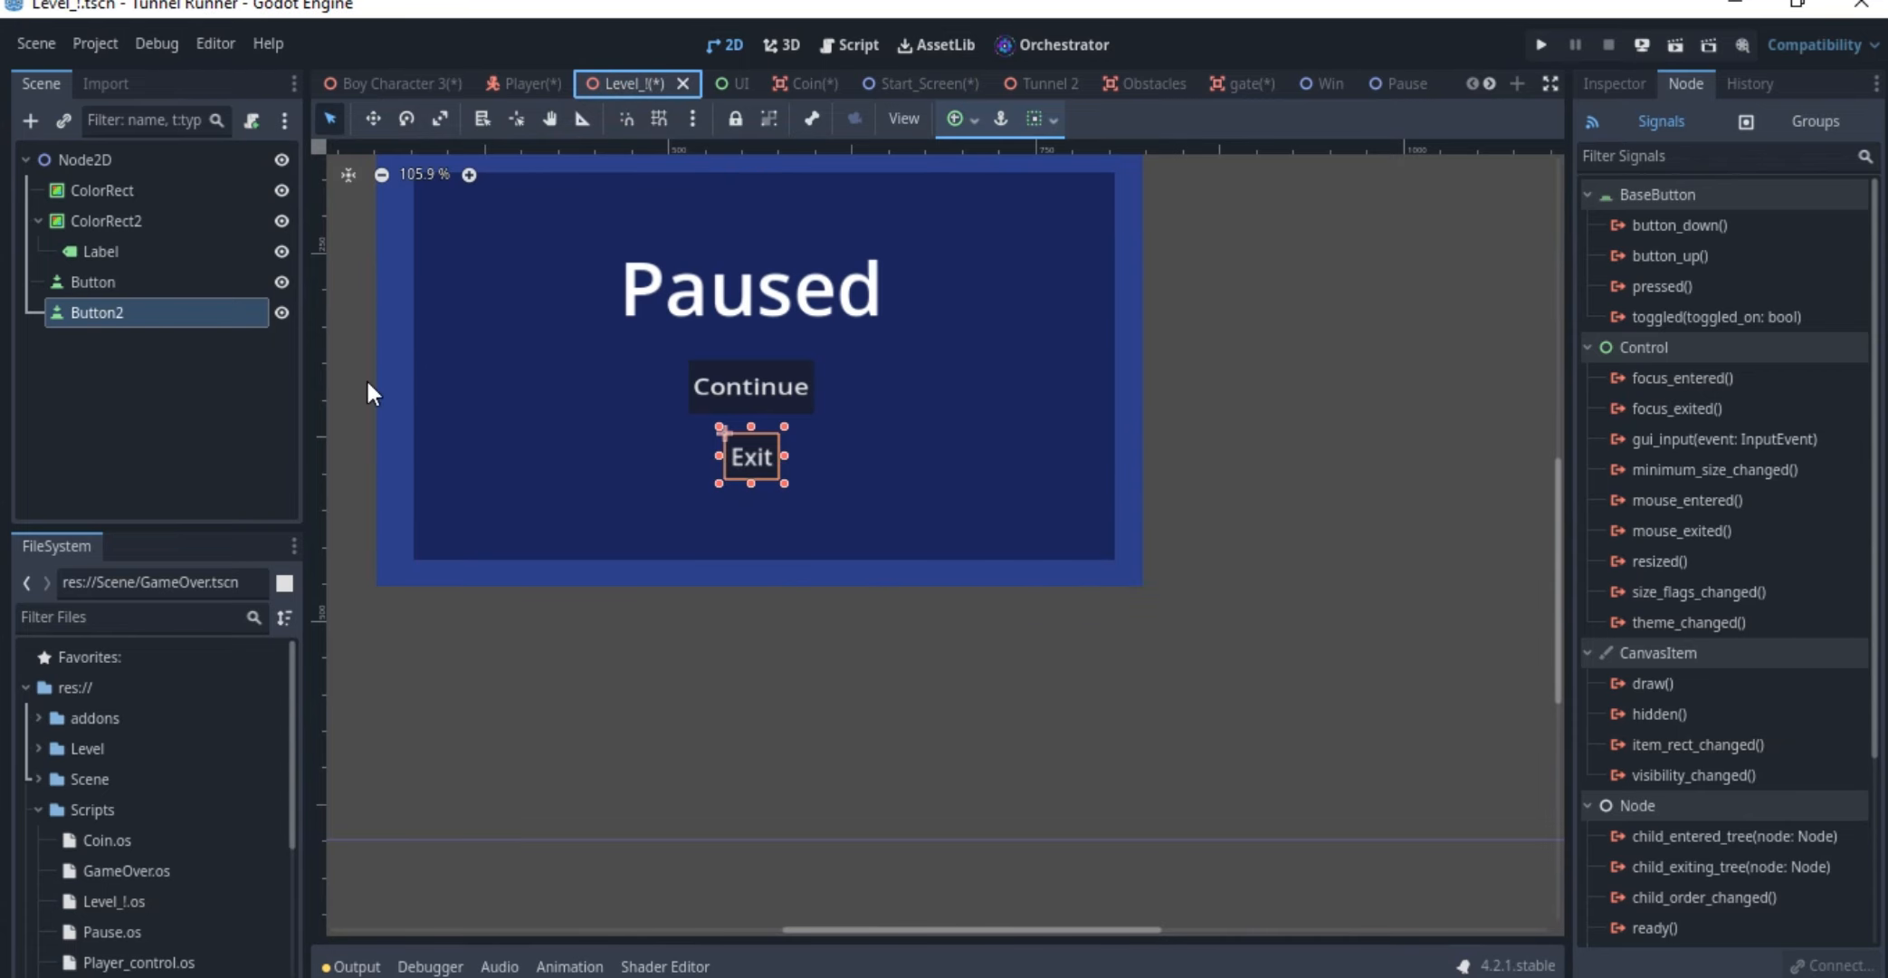
{"action": "scroll", "coordinate": [113, 381], "scroll_direction": "down", "scroll_amount": 5}
{"action": "scroll", "coordinate": [86, 365], "scroll_direction": "up", "scroll_amount": 5}
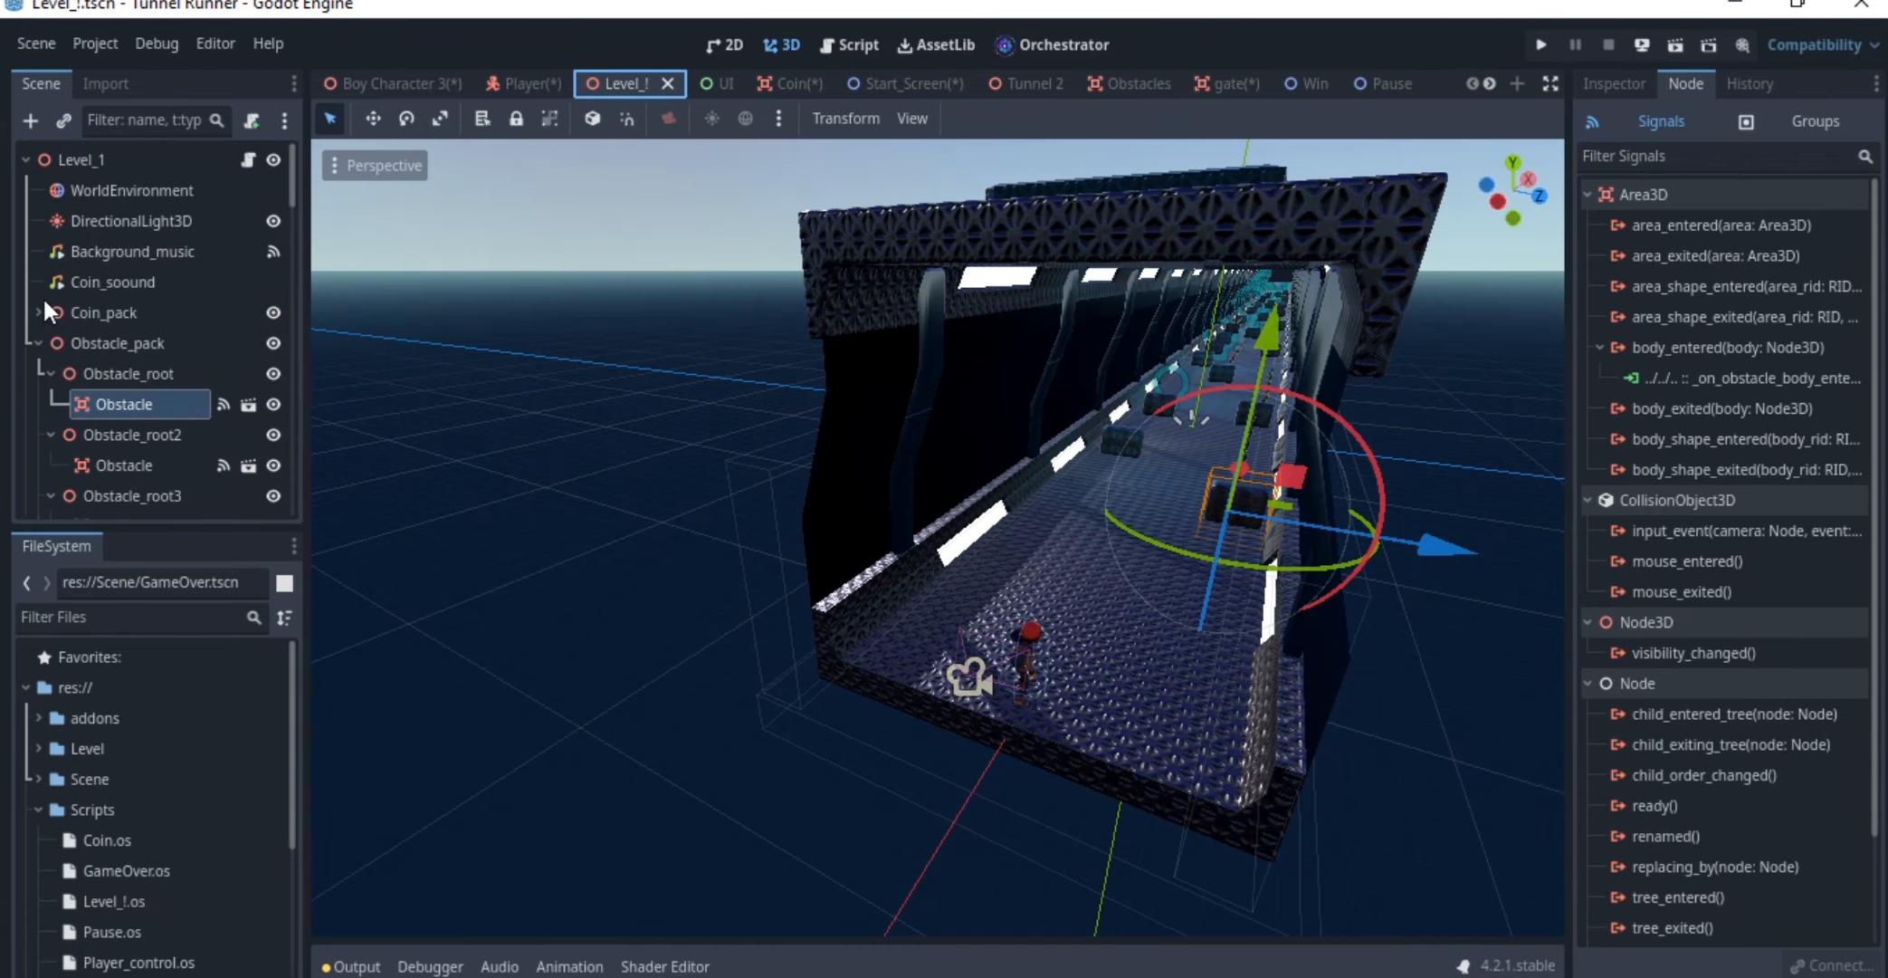
{"action": "left_click", "coordinate": [38, 343]}
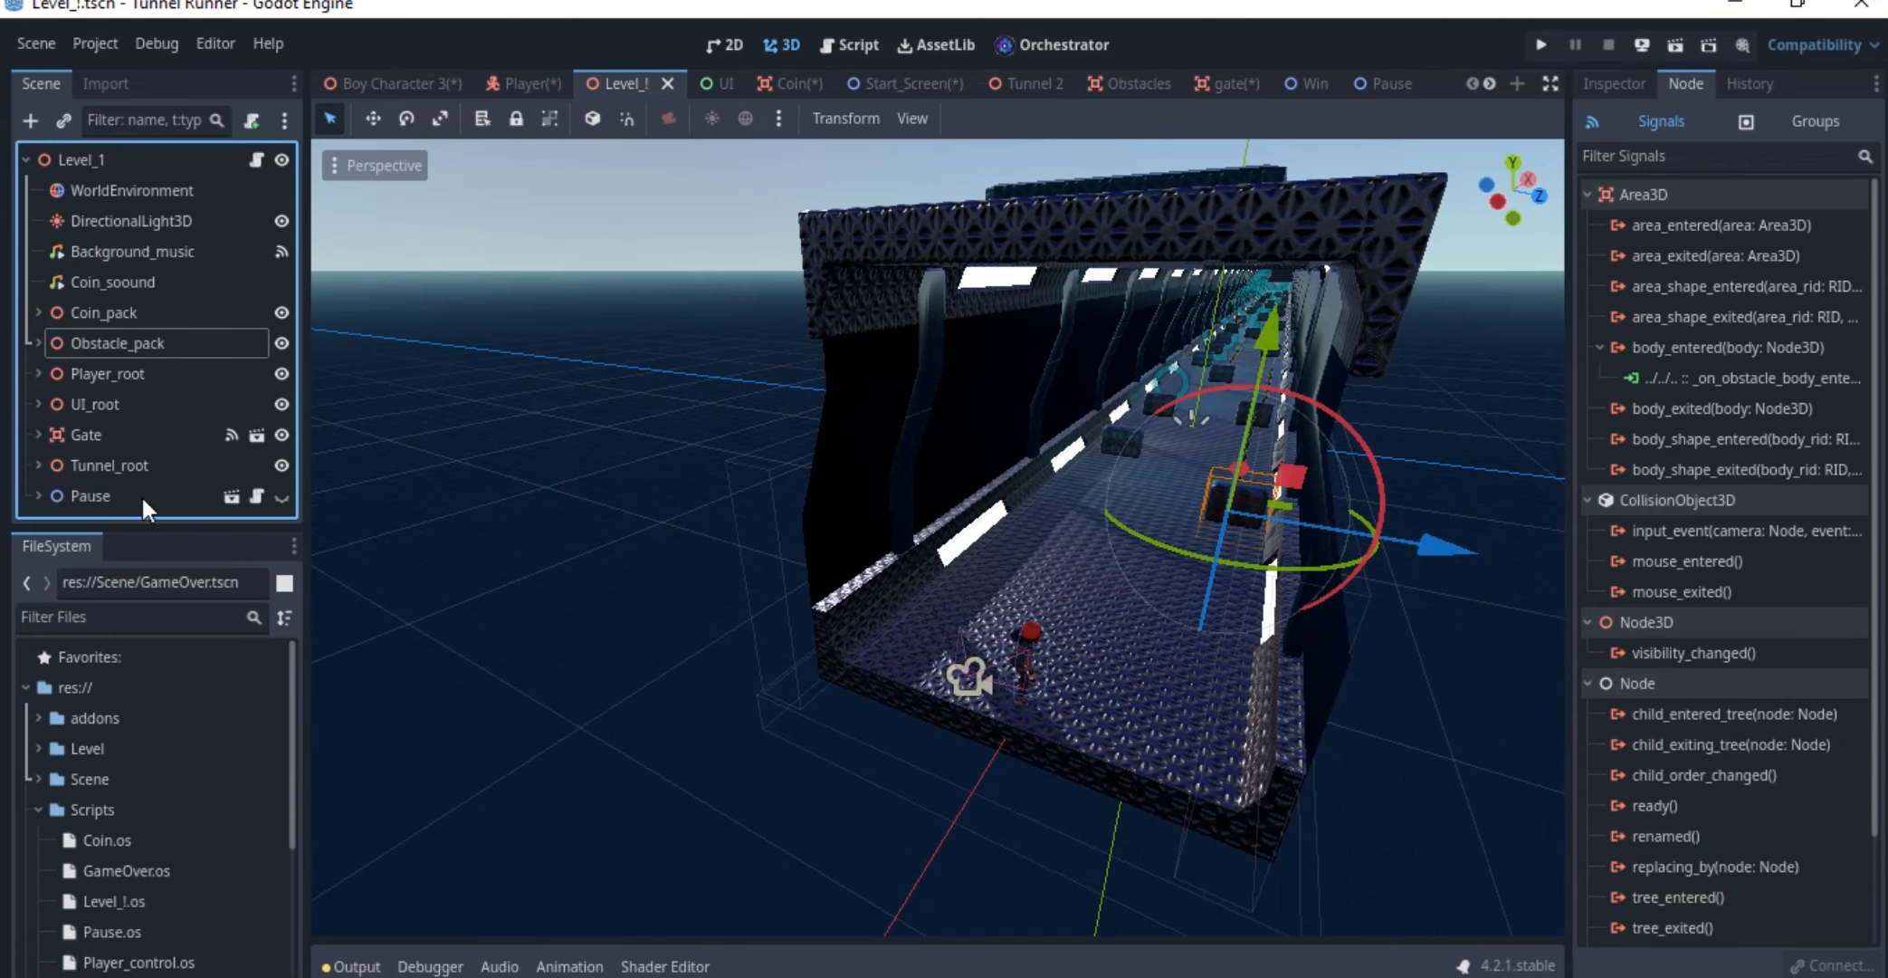
{"action": "left_click", "coordinate": [33, 493]}
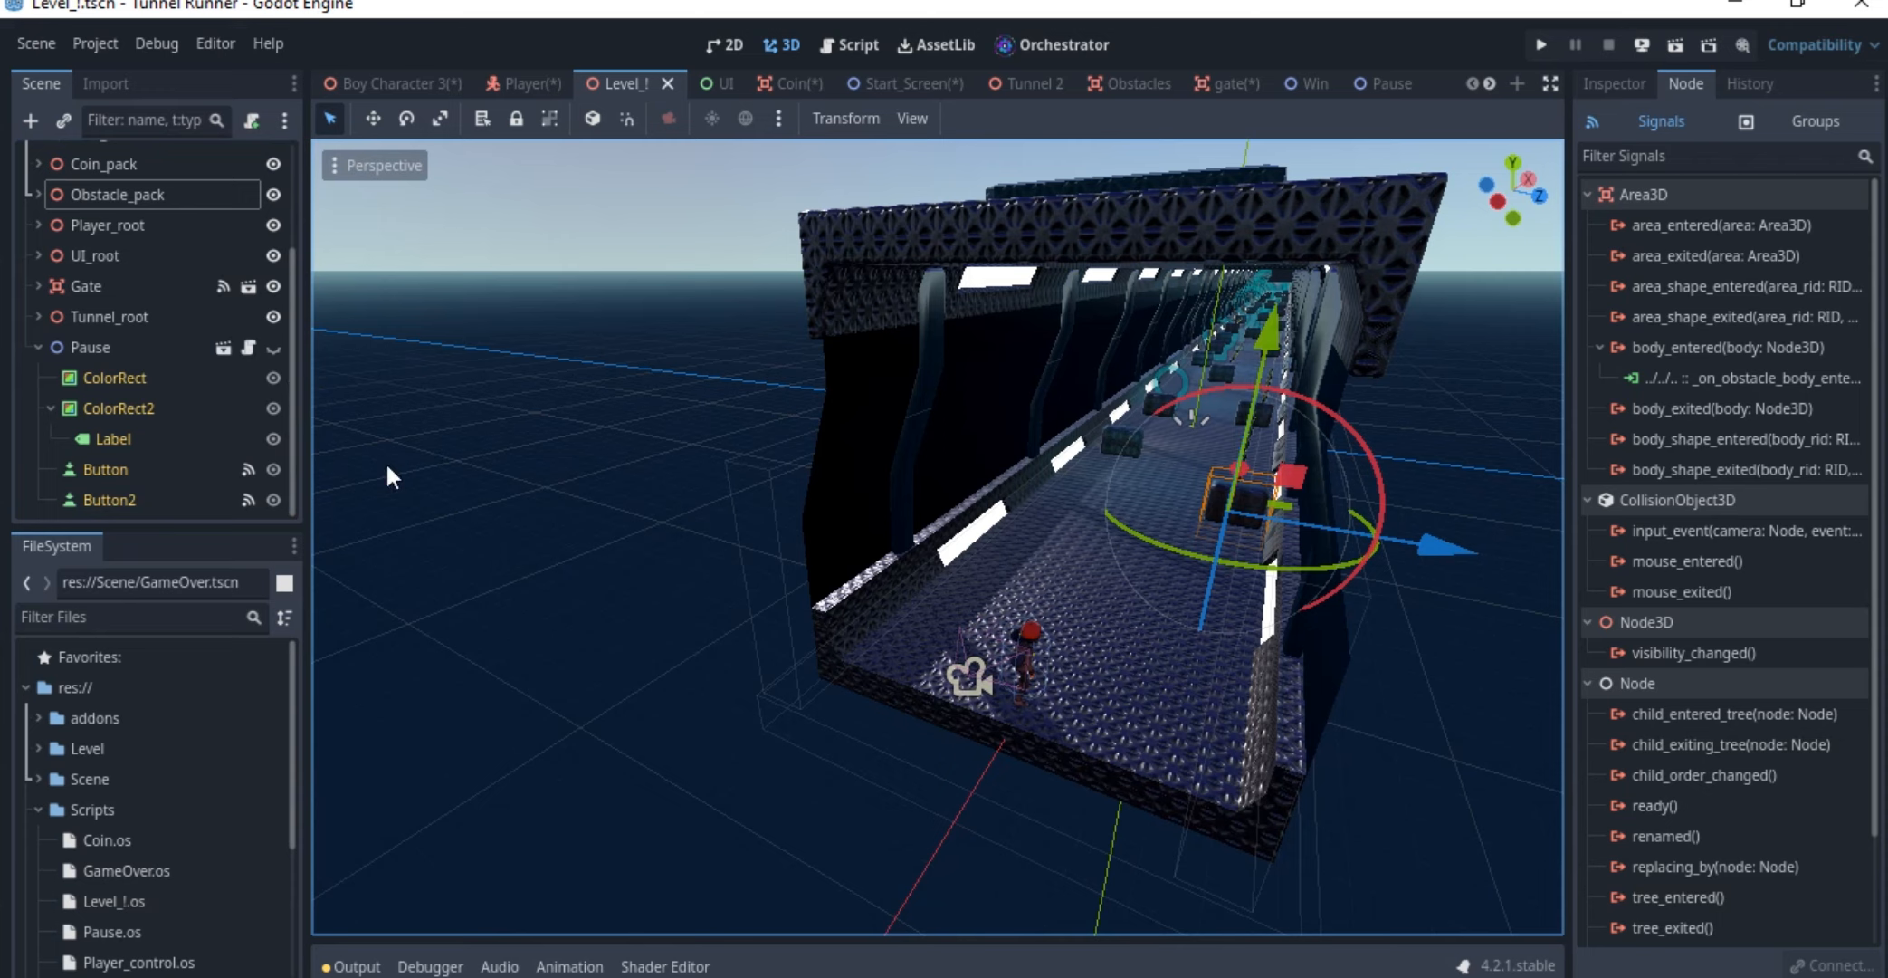
Open the Pause node's event graph from the level, check the 2D view, and bring up the Pause scene's event graph
{"action": "left_click", "coordinate": [246, 346]}
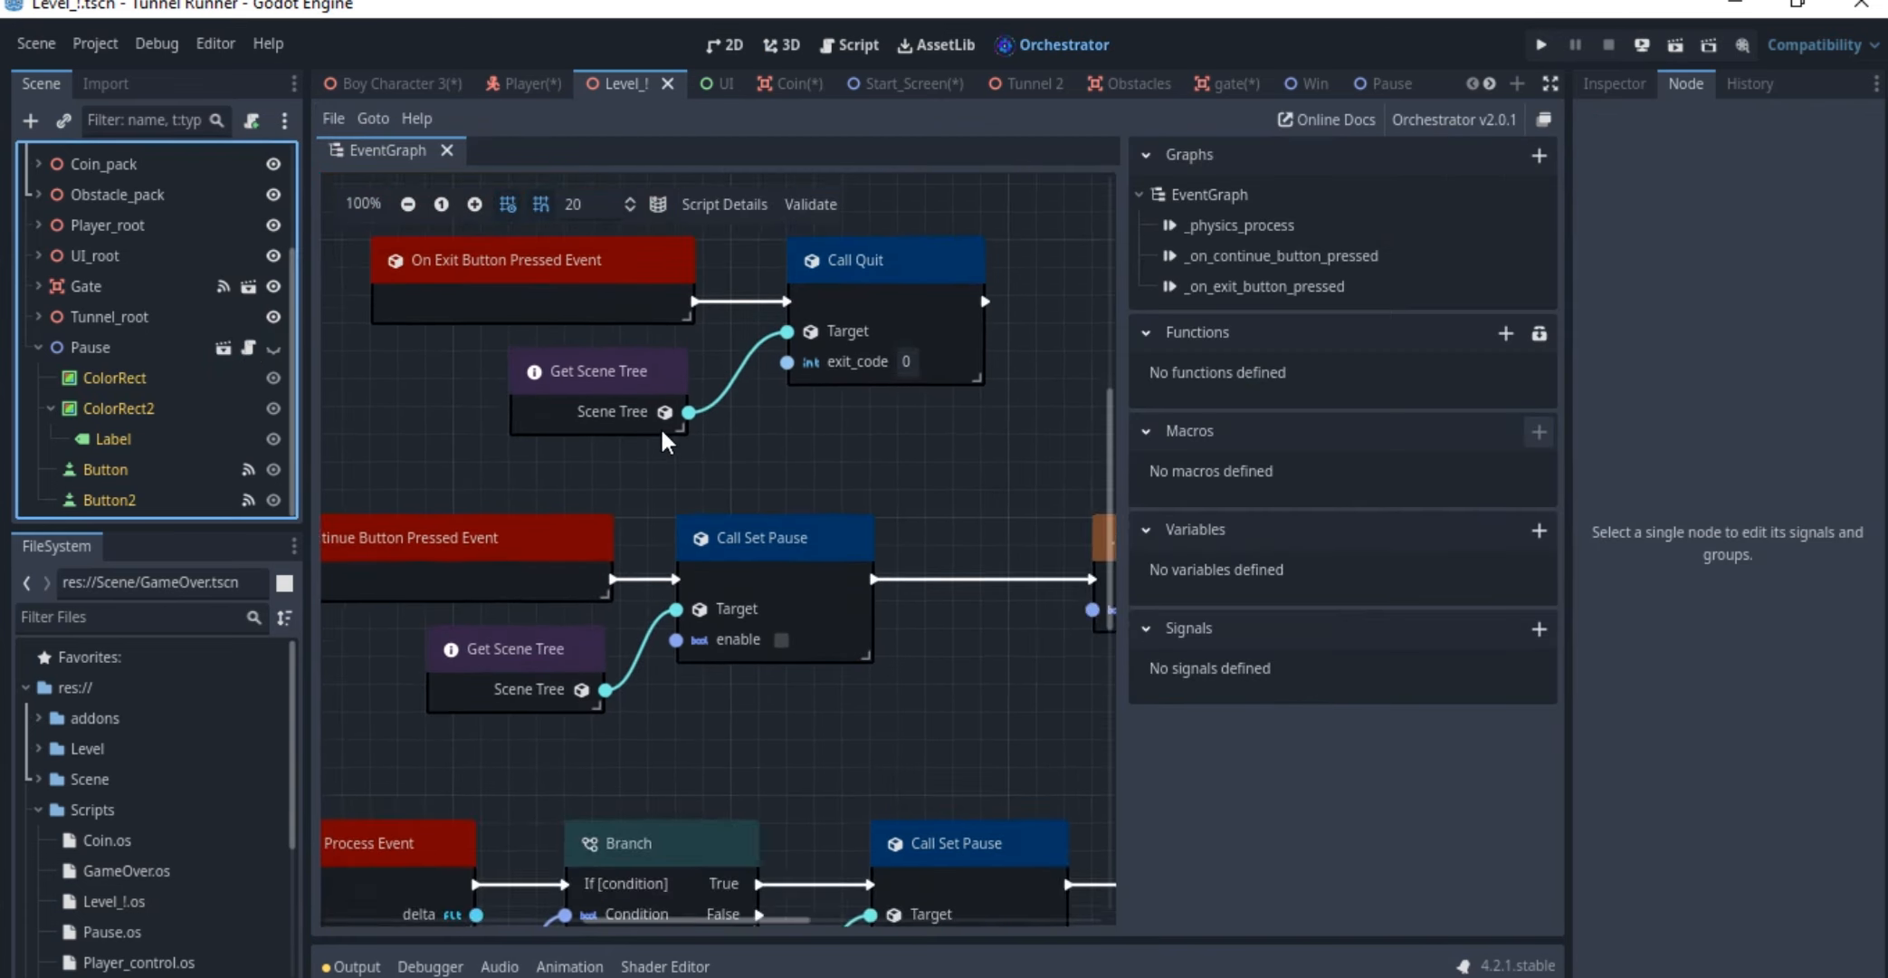
{"action": "scroll", "coordinate": [555, 456], "scroll_direction": "up", "scroll_amount": 2}
{"action": "mouse_move", "coordinate": [595, 426]}
{"action": "left_mouse_down"}
{"action": "mouse_move", "coordinate": [521, 381]}
{"action": "mouse_move", "coordinate": [563, 423]}
{"action": "left_mouse_up"}
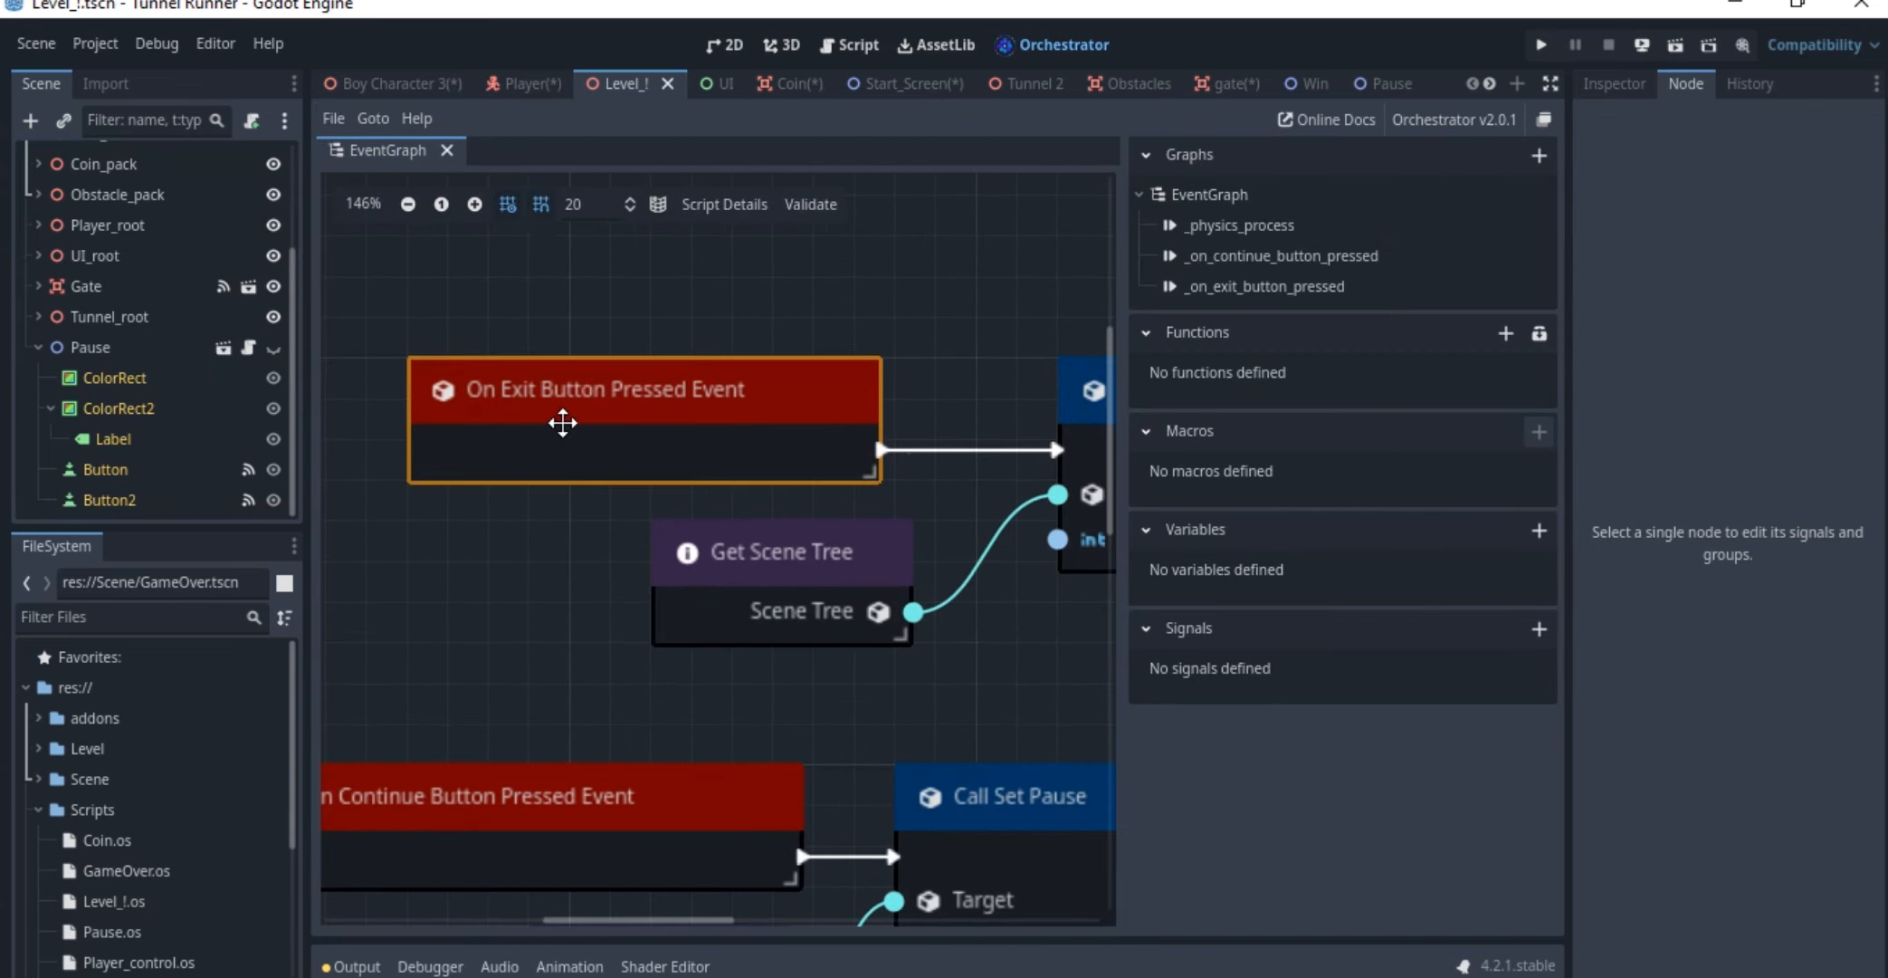
{"action": "left_click", "coordinate": [729, 45]}
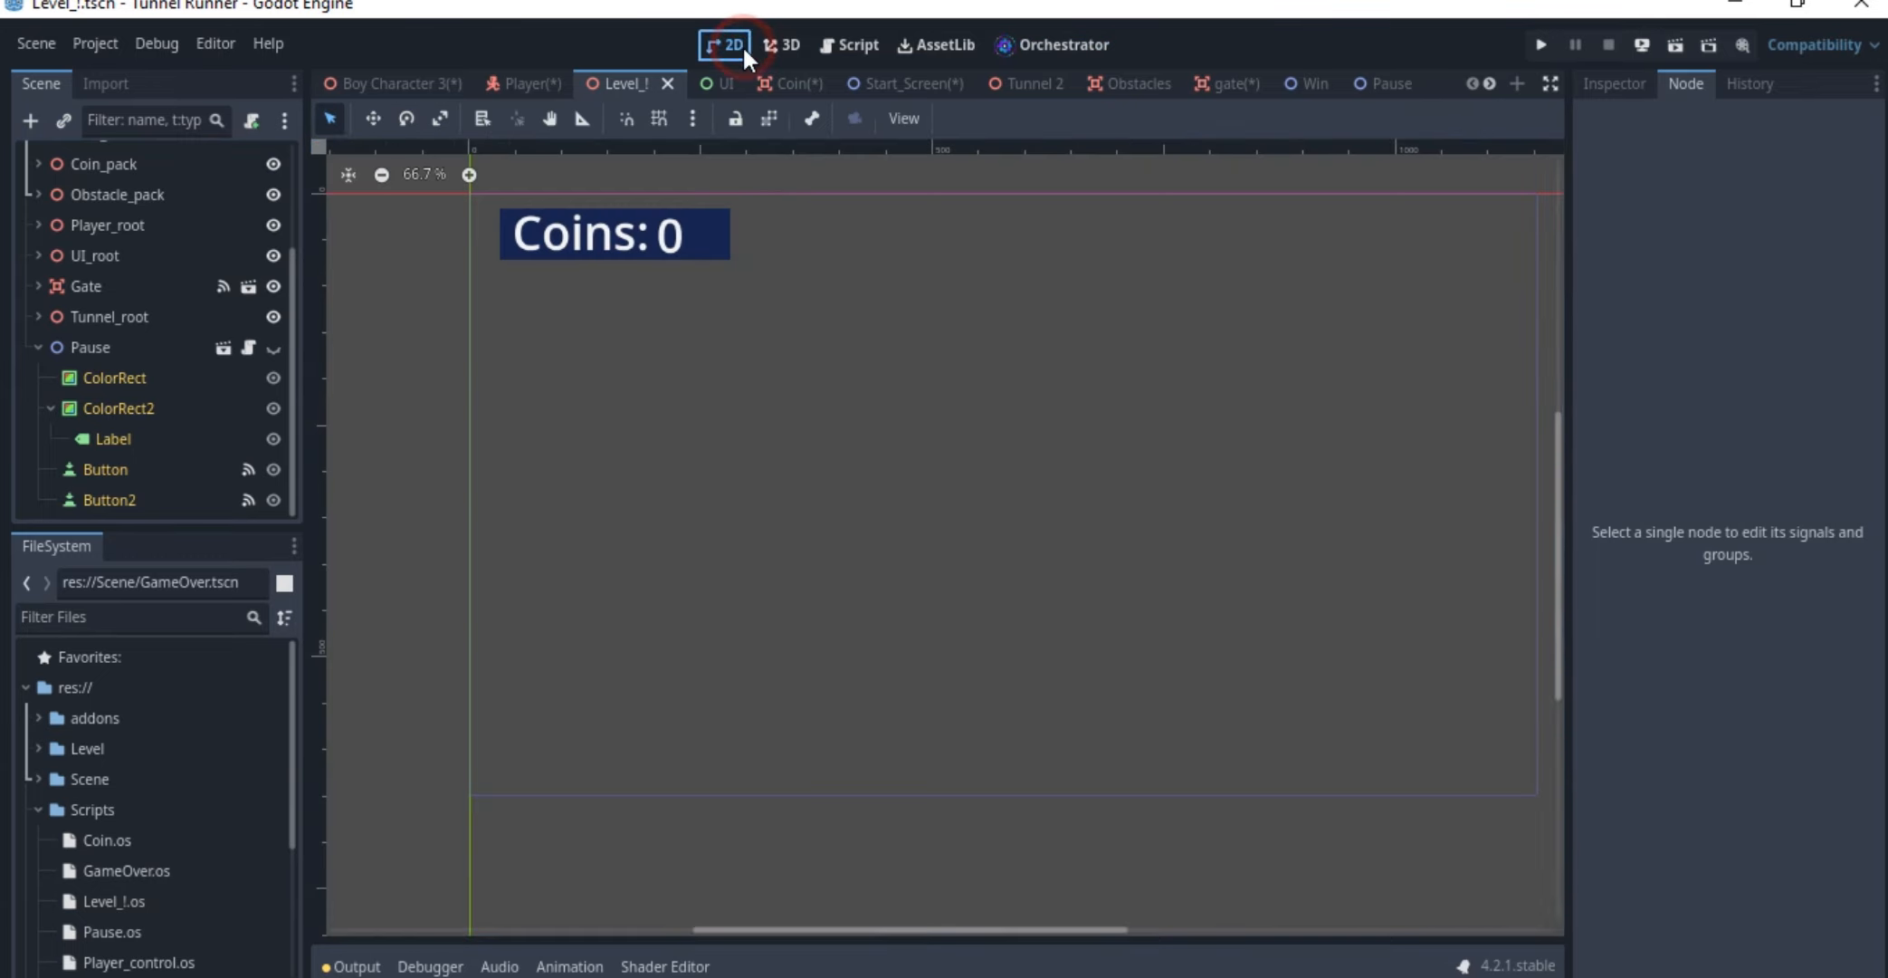
{"action": "left_click", "coordinate": [1063, 44]}
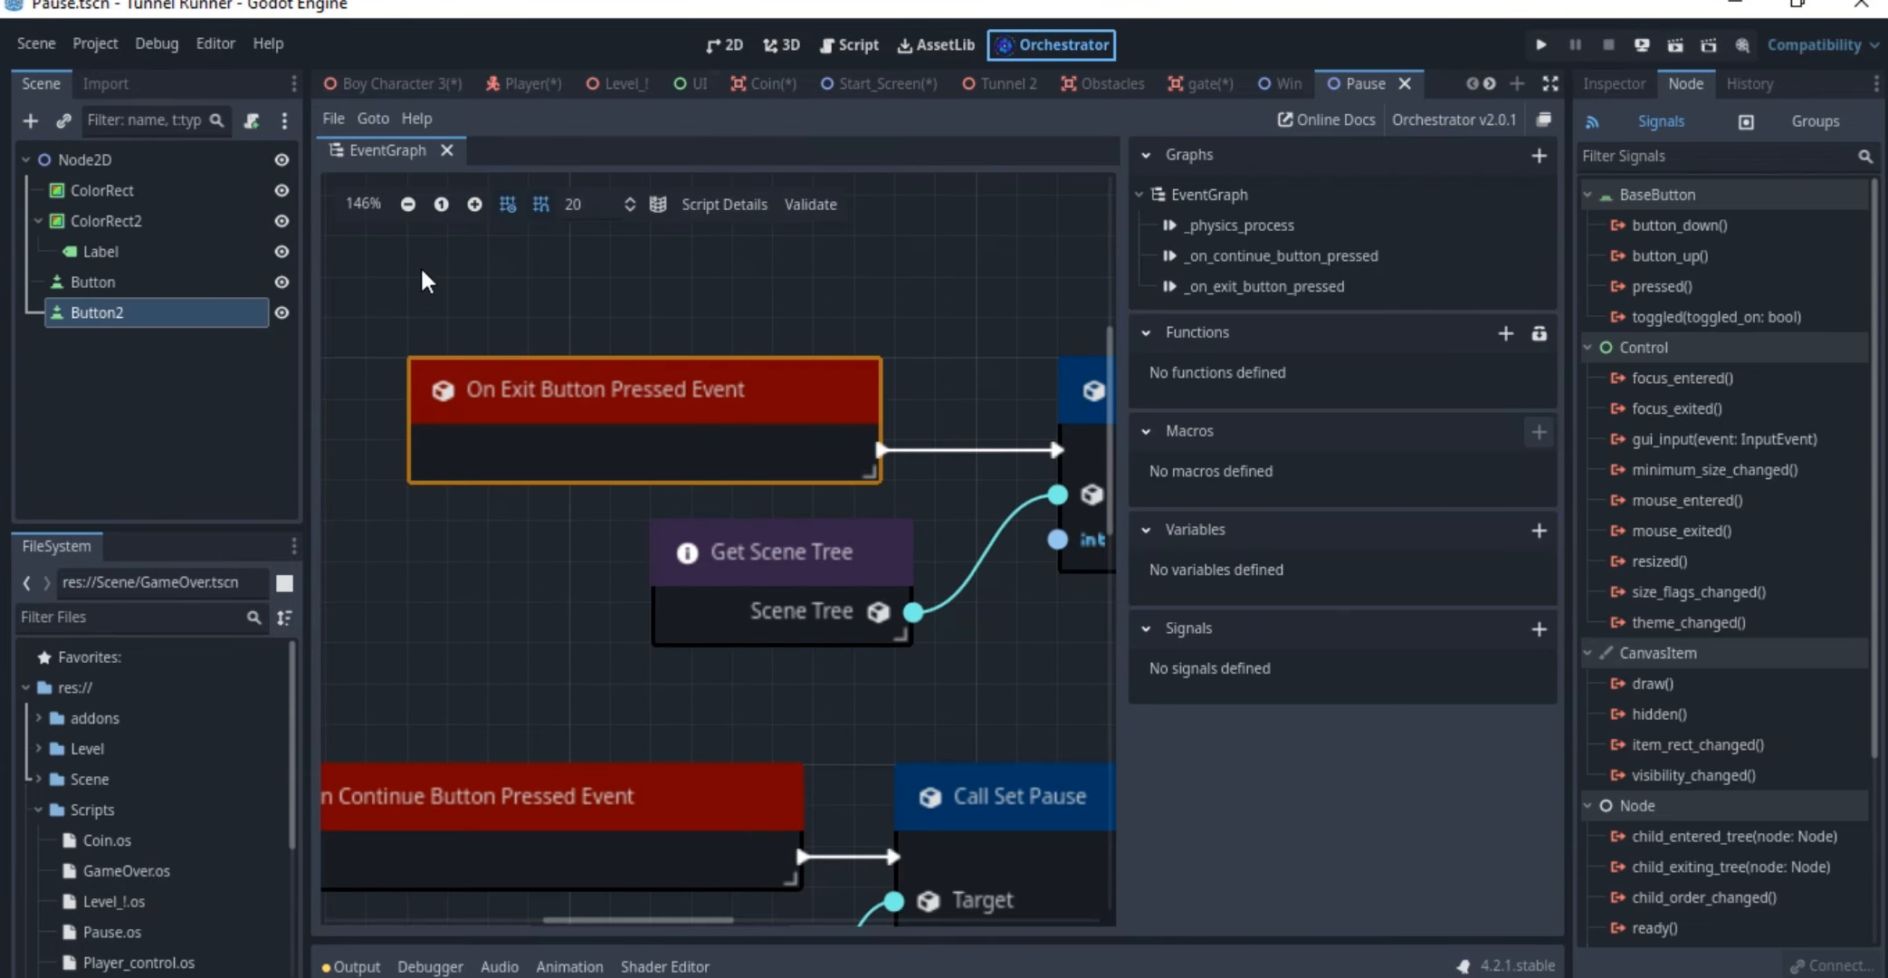
Examine the Pause scene's exit button event with its Call Quit and Get Scene Tree nodes
{"action": "scroll", "coordinate": [605, 453], "scroll_direction": "down", "scroll_amount": 4}
{"action": "middle_click_drag", "start_coordinate": [656, 438], "coordinate": [542, 411]}
{"action": "scroll", "coordinate": [613, 428], "scroll_direction": "up", "scroll_amount": 3}
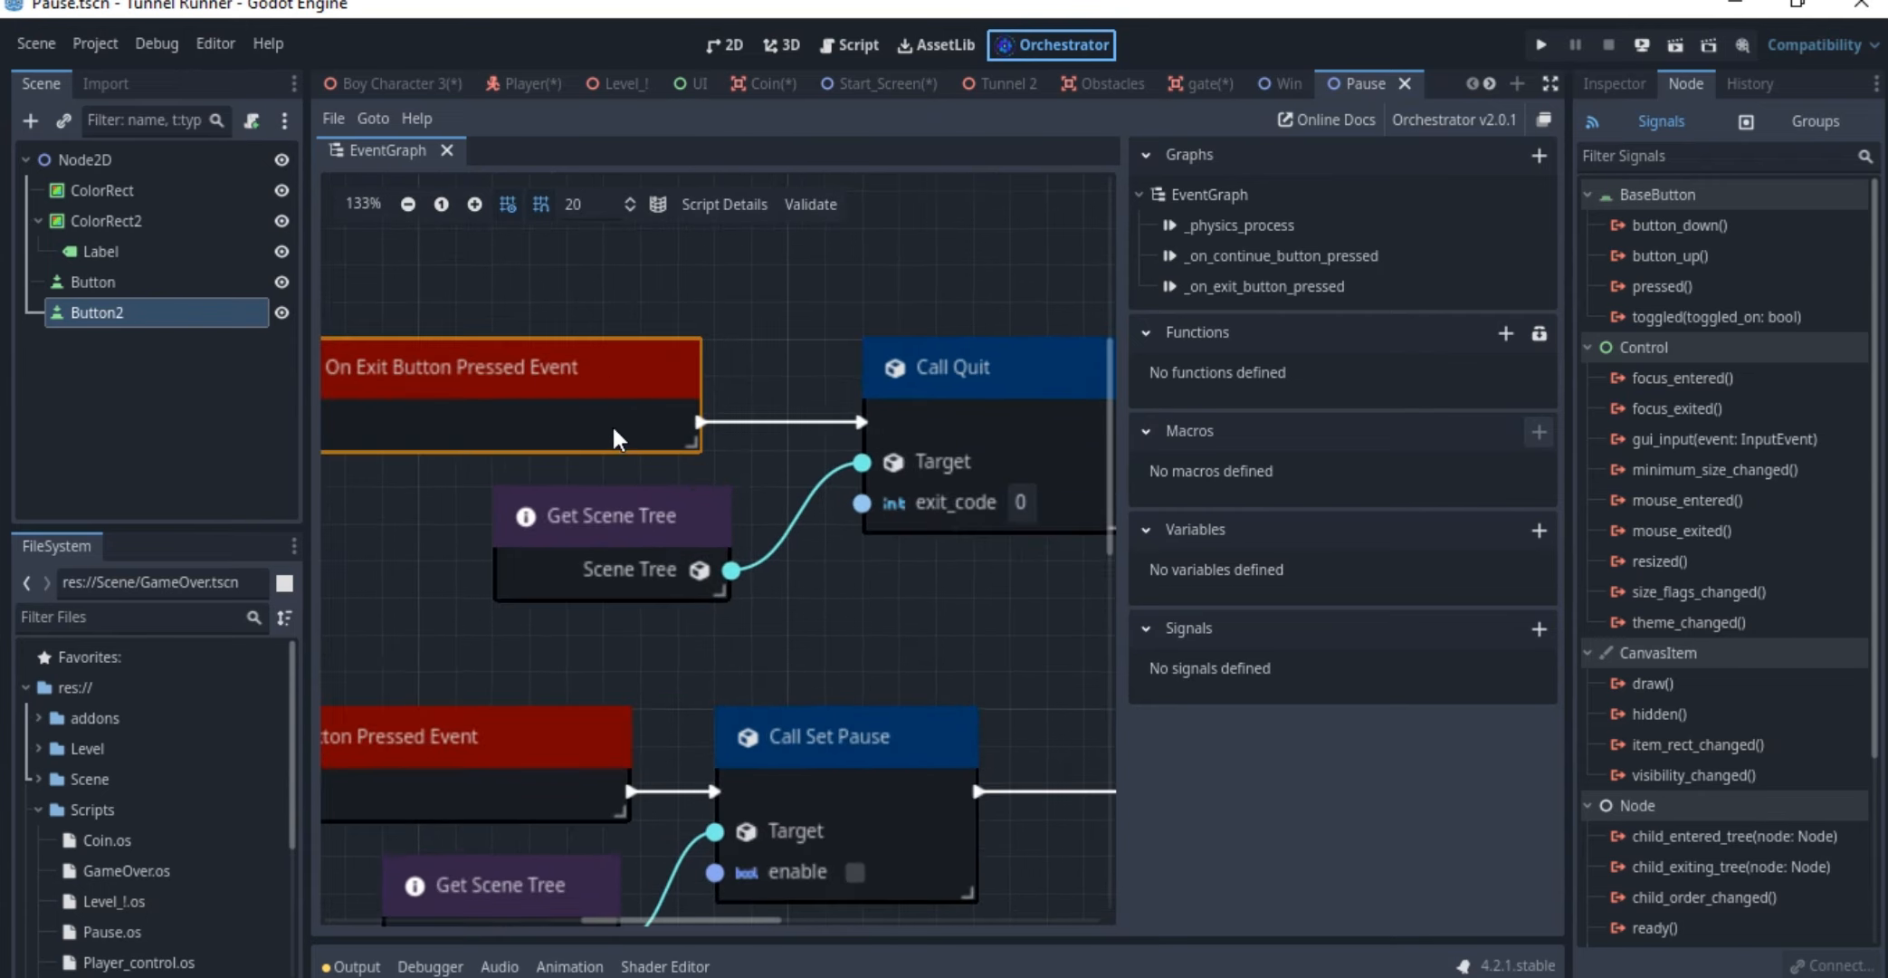
{"action": "left_click", "coordinate": [972, 408]}
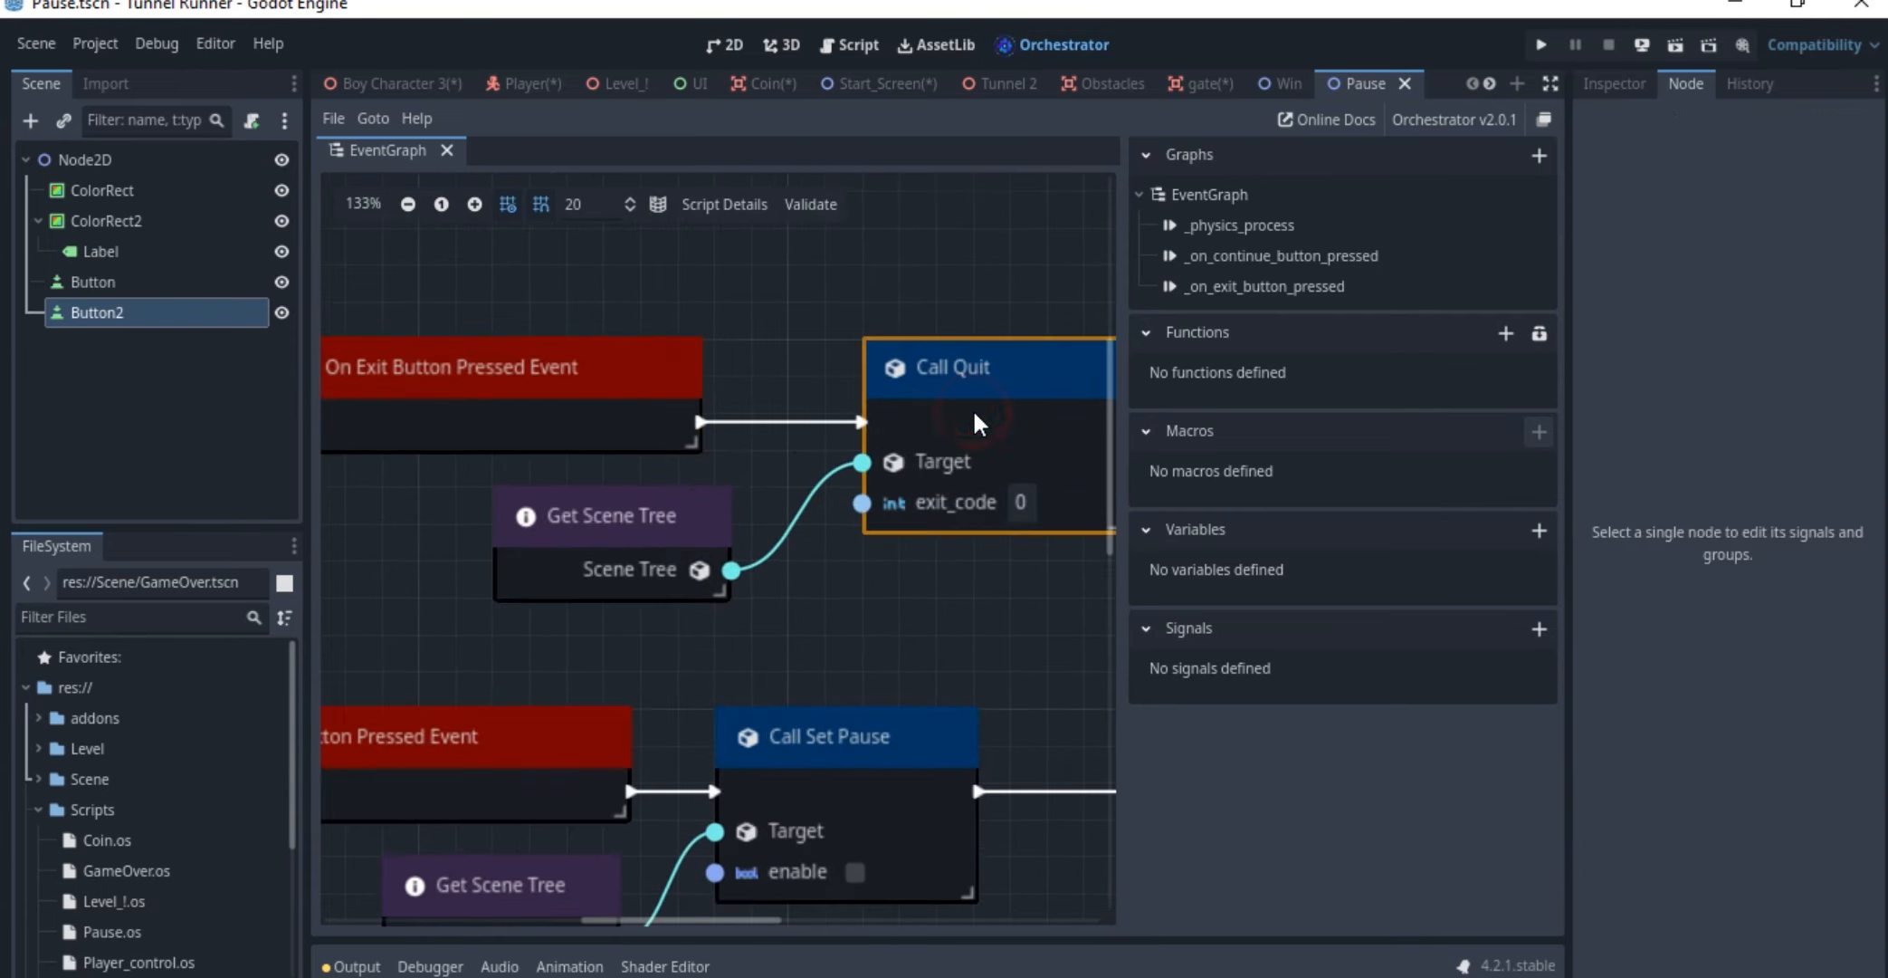
{"action": "left_click", "coordinate": [581, 555]}
{"action": "scroll", "coordinate": [742, 562], "scroll_direction": "down", "scroll_amount": 1}
{"action": "middle_click_drag", "start_coordinate": [880, 434], "coordinate": [896, 372]}
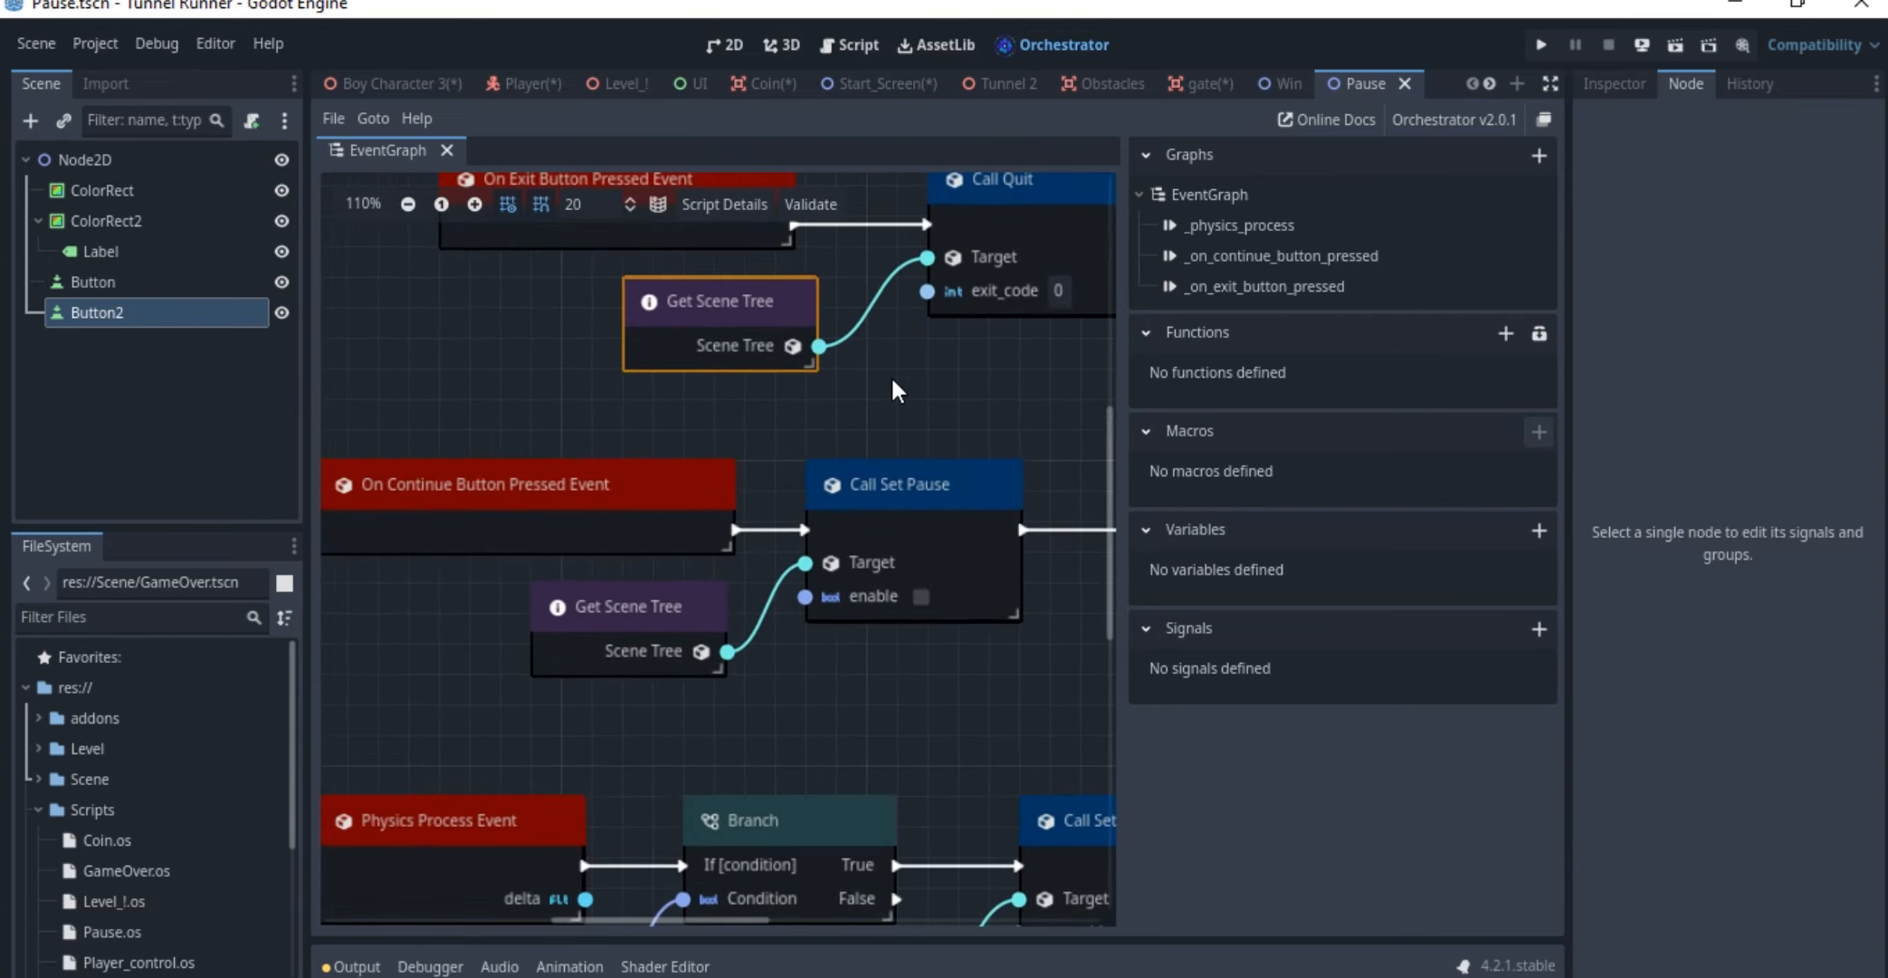
Examine the On Continue Button Pressed Event in the Pause scene's event graph
{"action": "scroll", "coordinate": [751, 434], "scroll_direction": "down", "scroll_amount": 4}
{"action": "scroll", "coordinate": [771, 403], "scroll_direction": "up", "scroll_amount": 5}
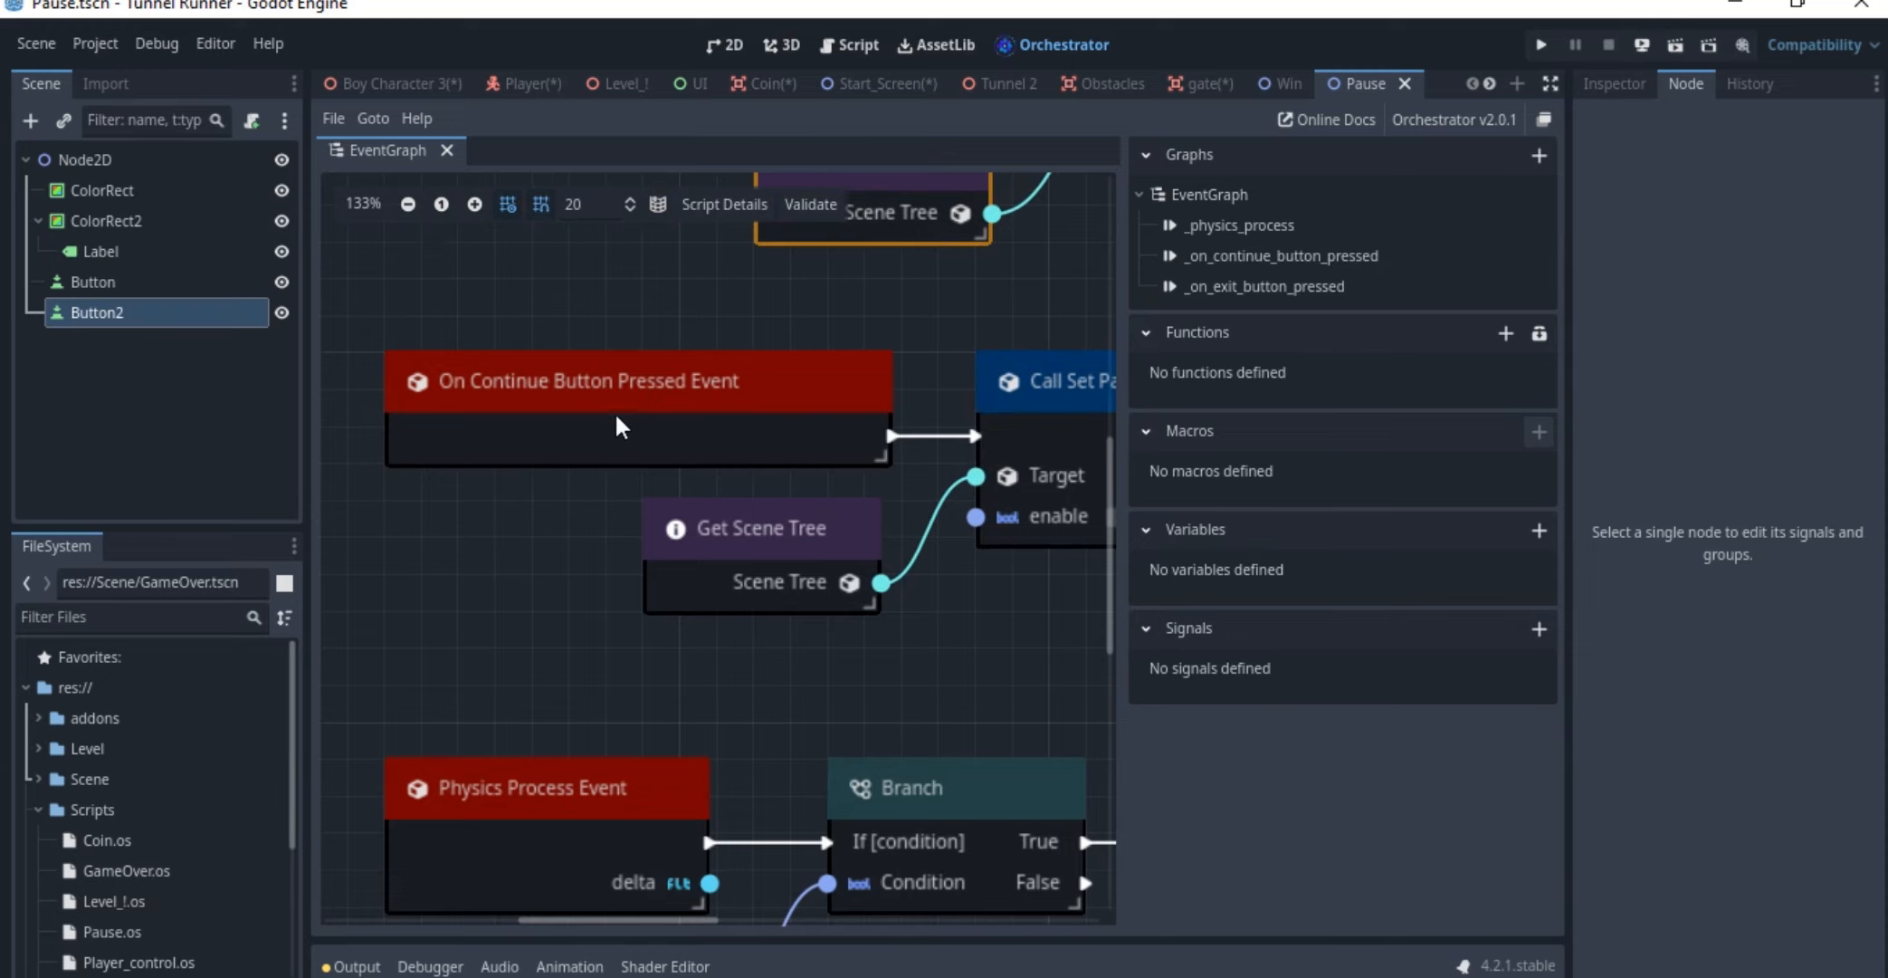
{"action": "left_click", "coordinate": [639, 404]}
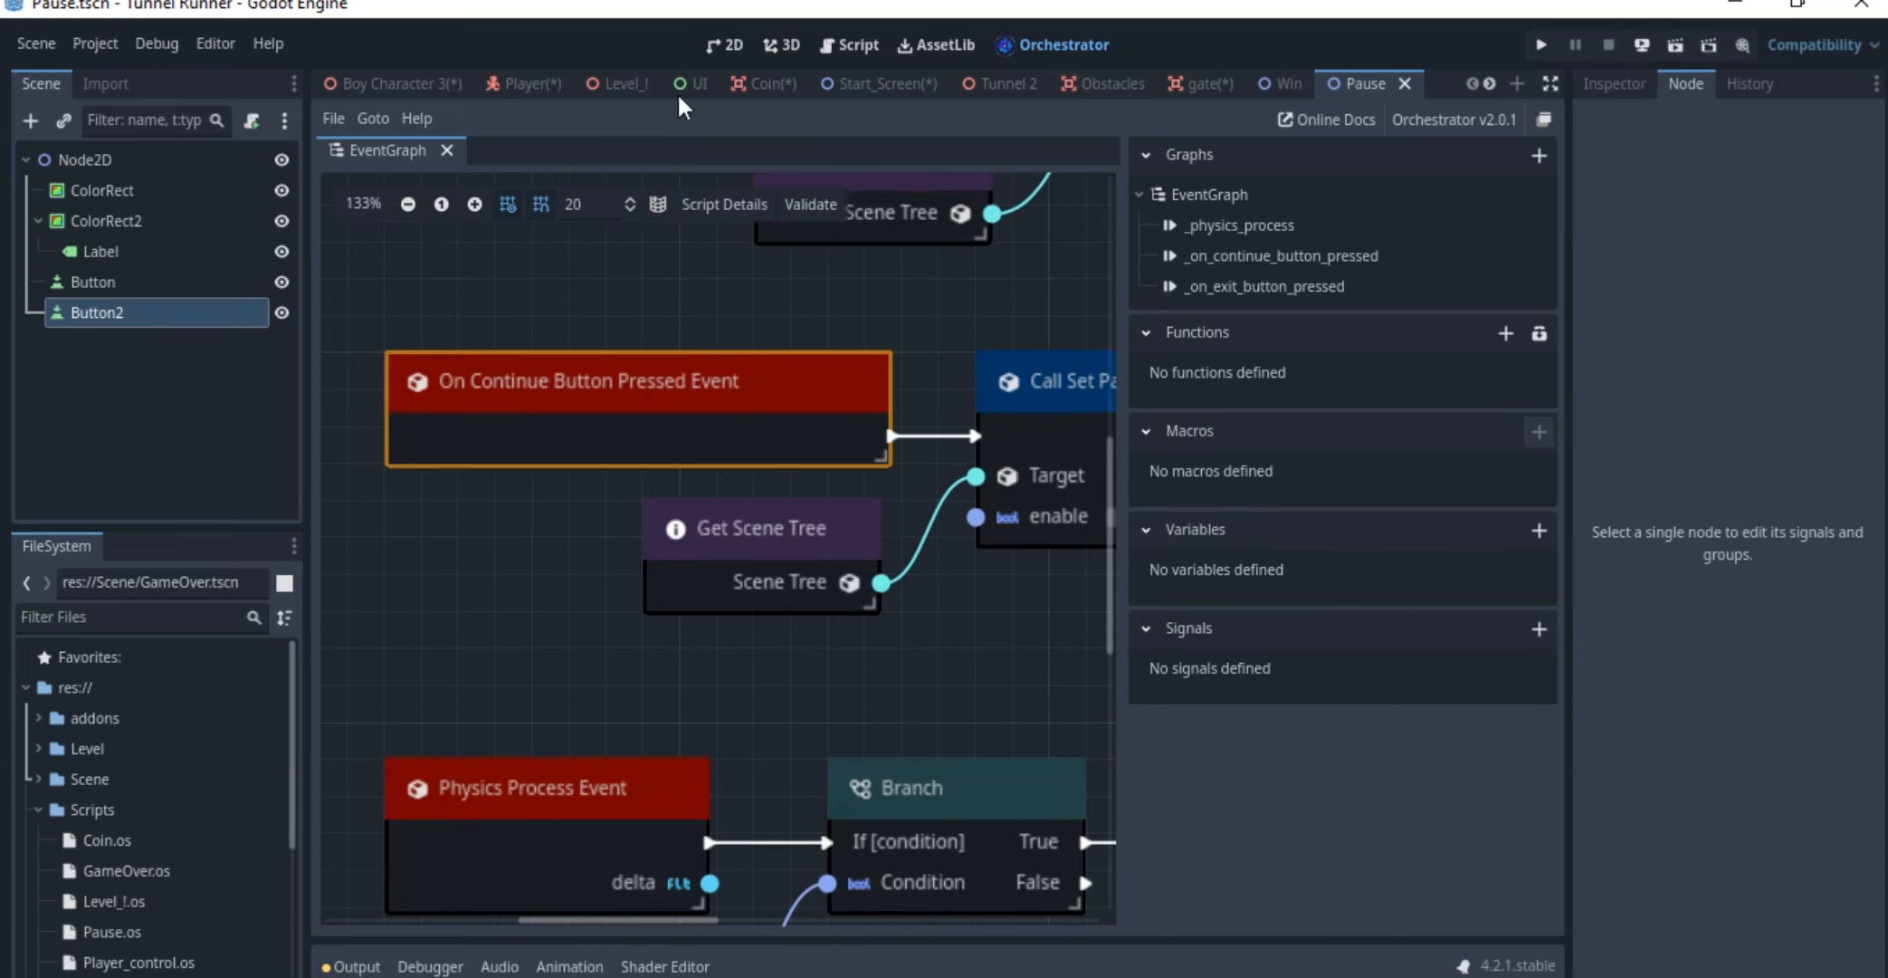
Return to the level scene and check the Editable Children option of its Pause node
{"action": "left_click", "coordinate": [619, 82]}
{"action": "scroll", "coordinate": [150, 352], "scroll_direction": "down", "scroll_amount": 6}
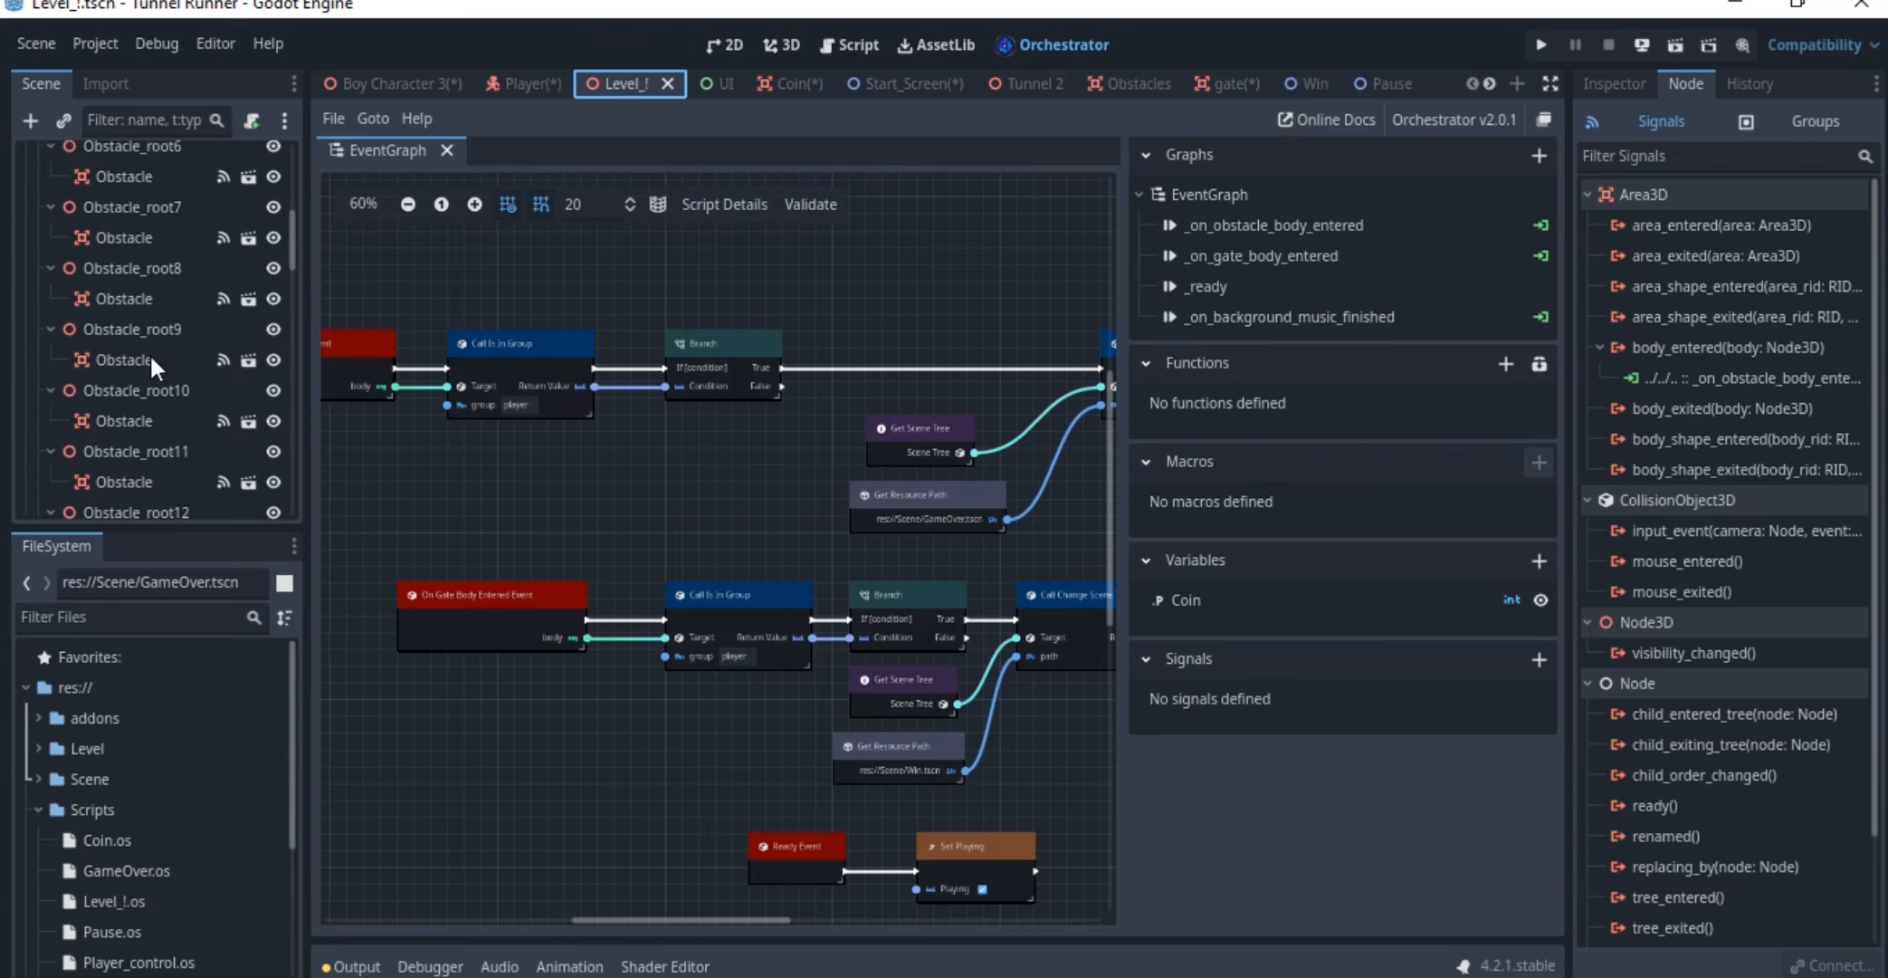
{"action": "scroll", "coordinate": [149, 352], "scroll_direction": "up", "scroll_amount": 6}
{"action": "left_click", "coordinate": [38, 242]}
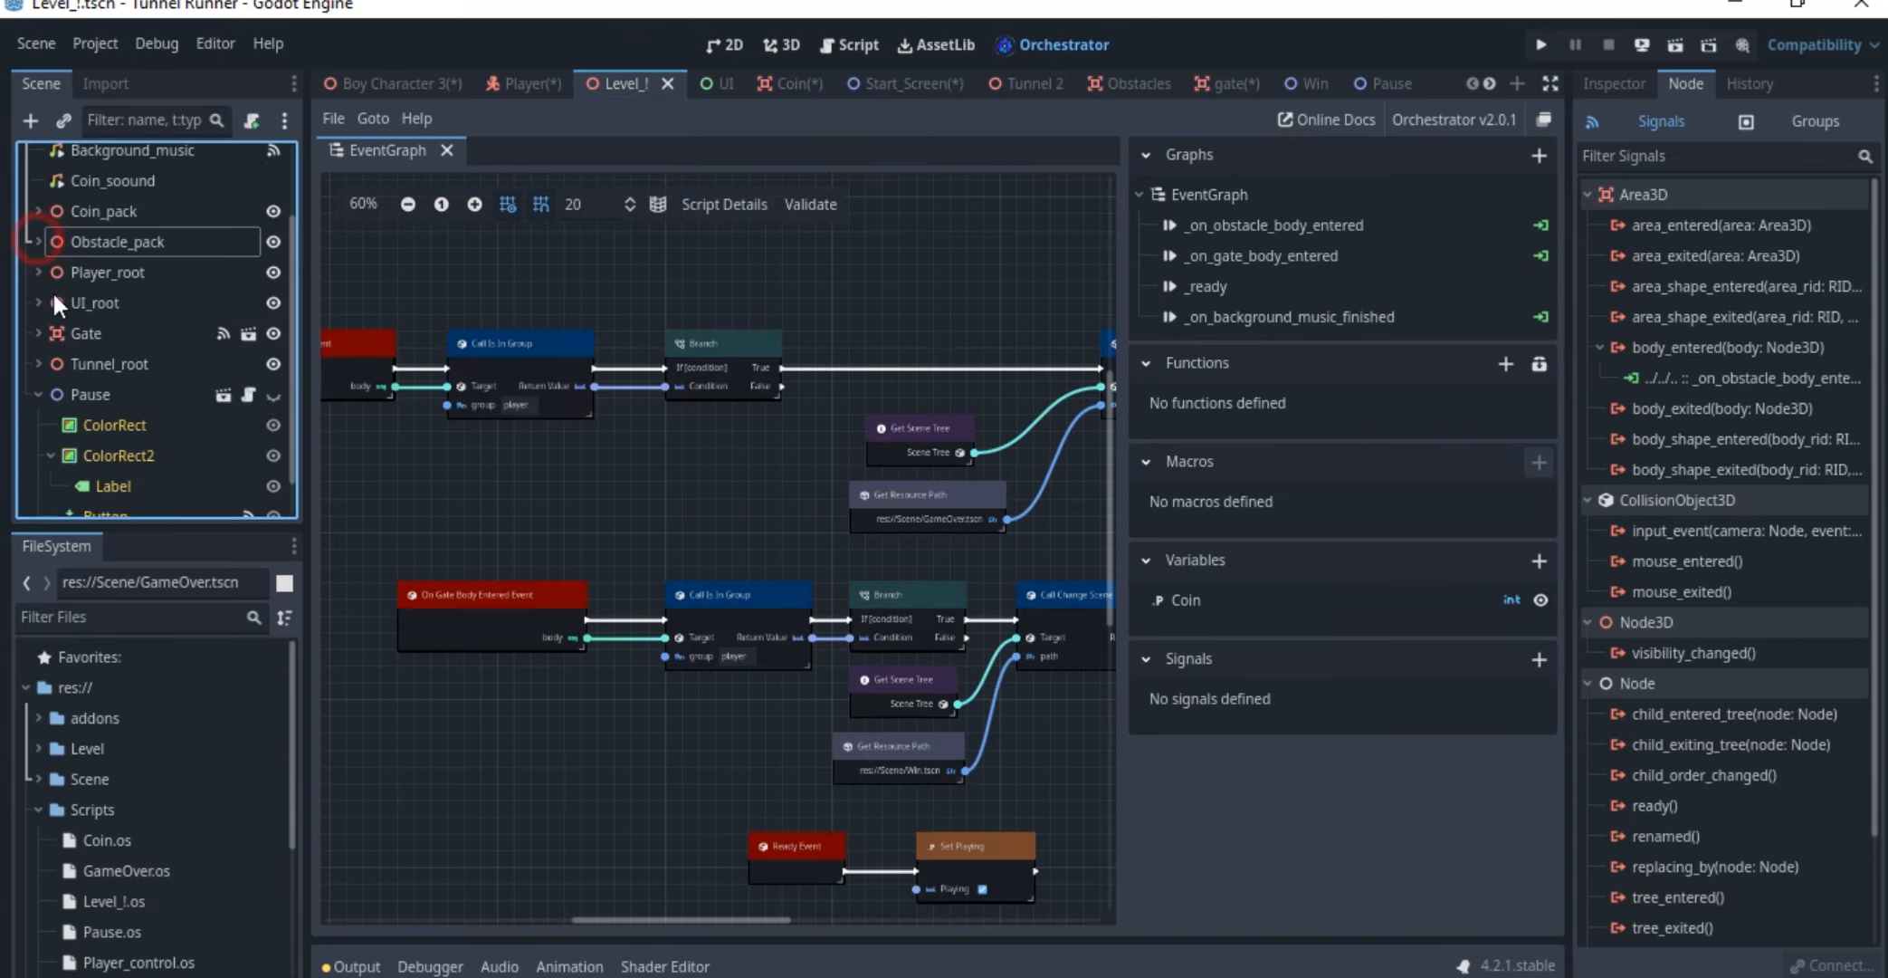
{"action": "scroll", "coordinate": [82, 407], "scroll_direction": "down", "scroll_amount": 1}
{"action": "left_click", "coordinate": [106, 349]}
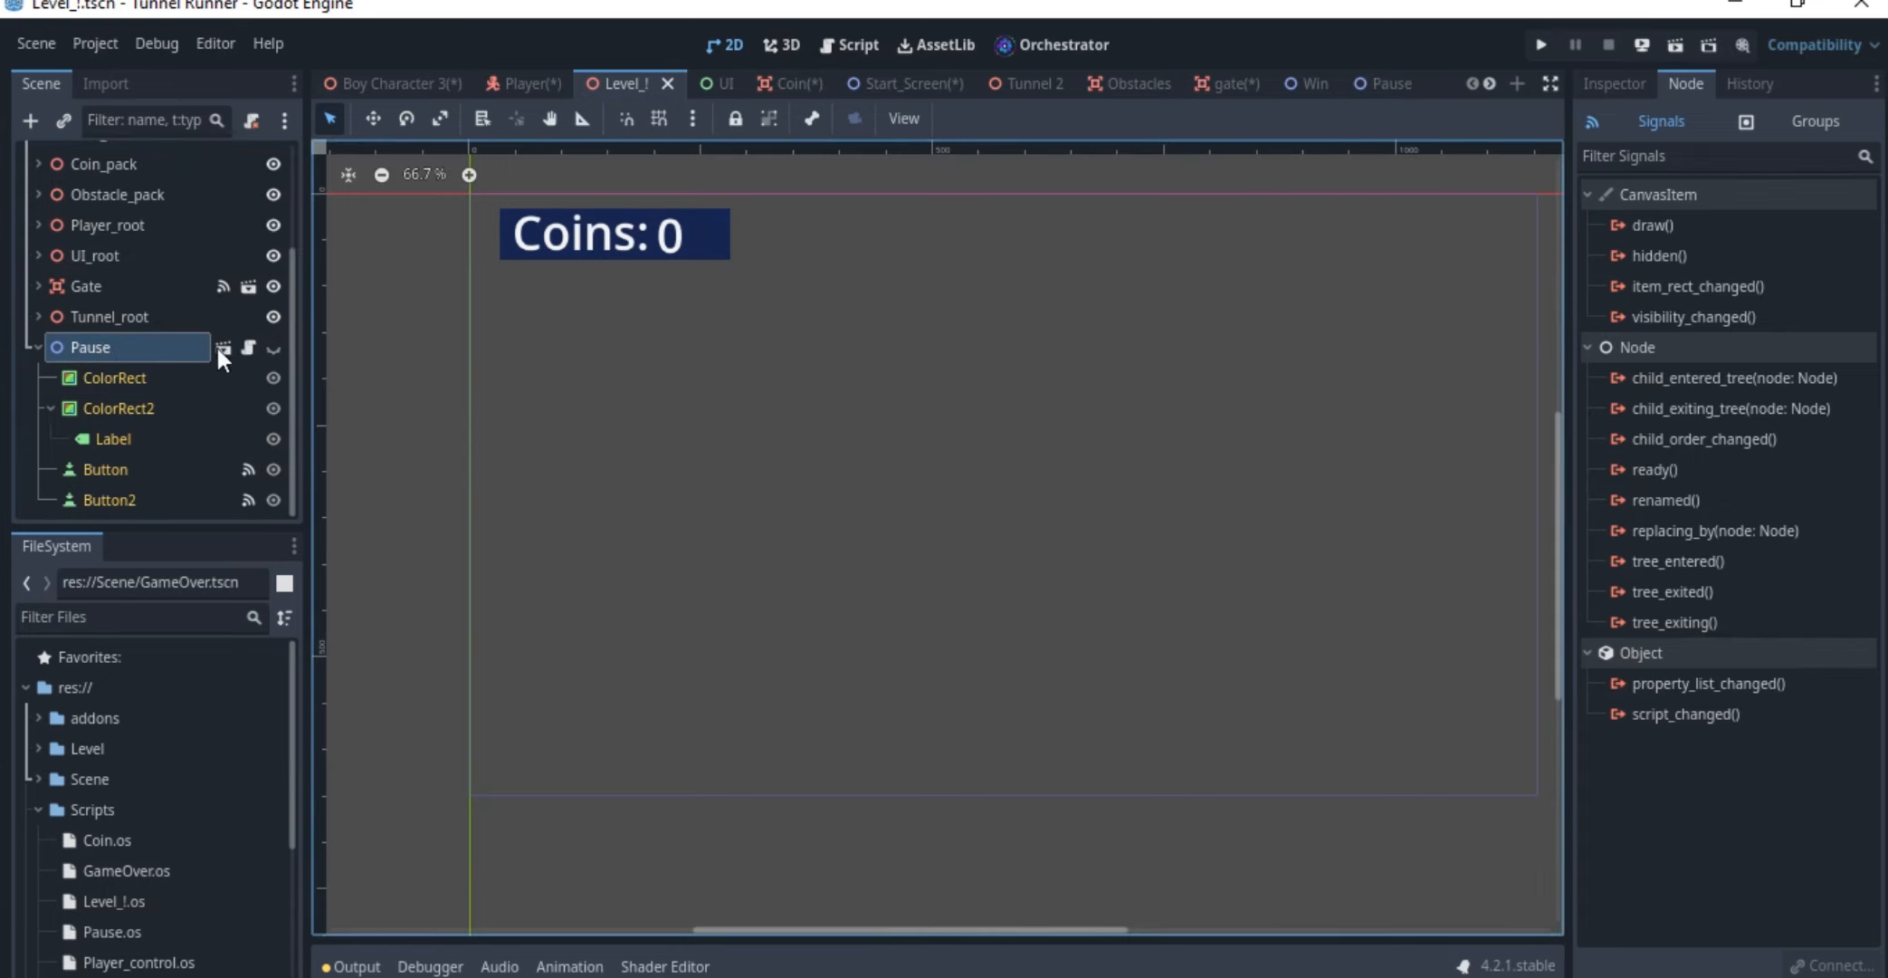
{"action": "right_click", "coordinate": [101, 348]}
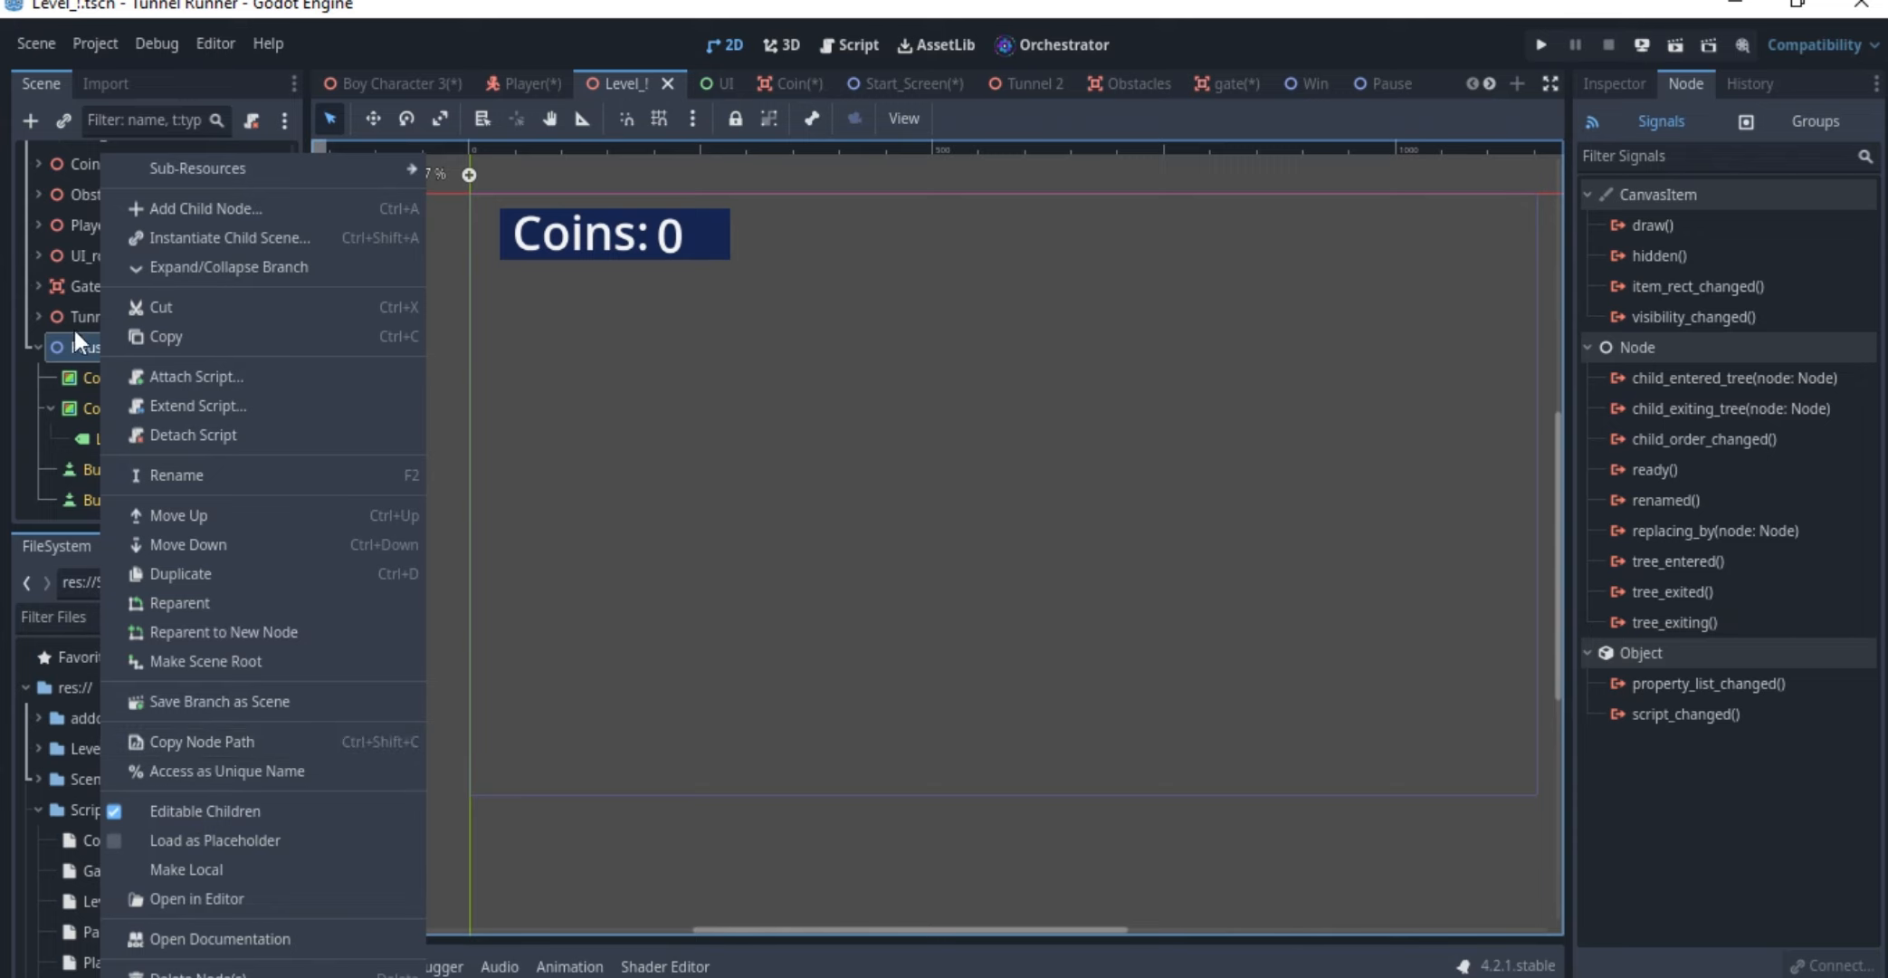
{"action": "left_click", "coordinate": [65, 384]}
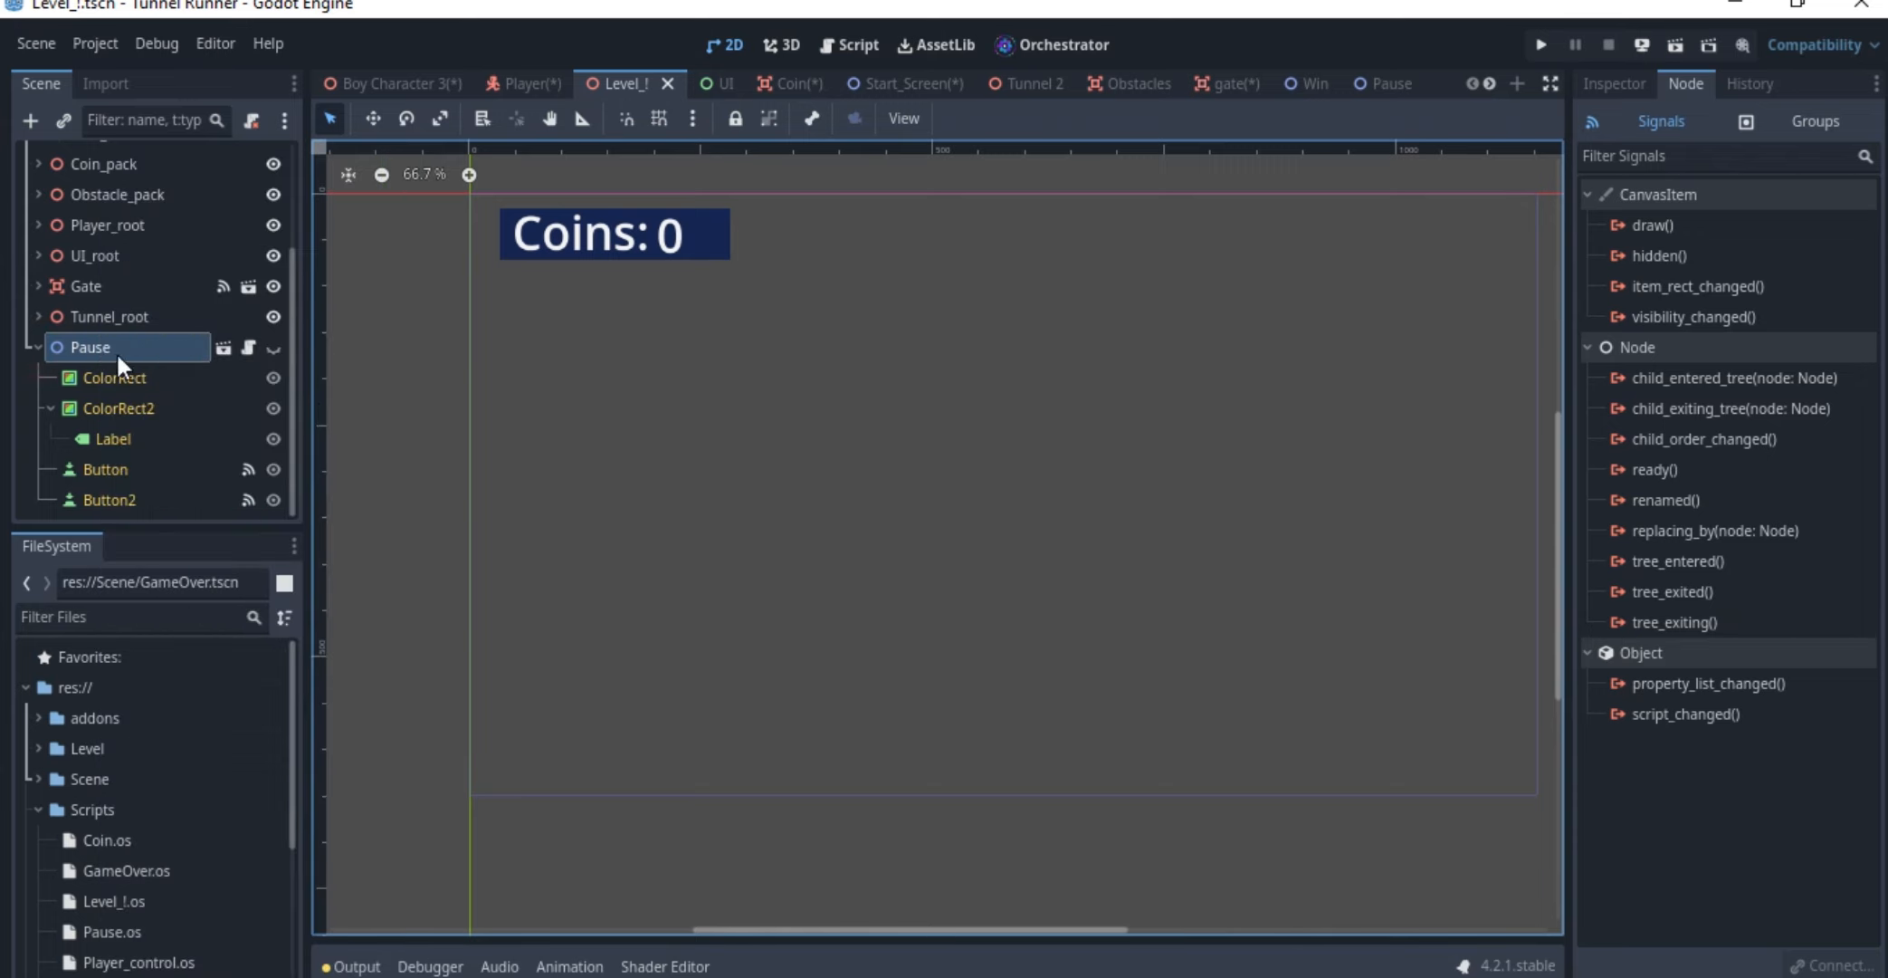
Review how the continue button's pressed() signal connects to the Pause node, without creating a new connection
{"action": "left_click", "coordinate": [113, 471]}
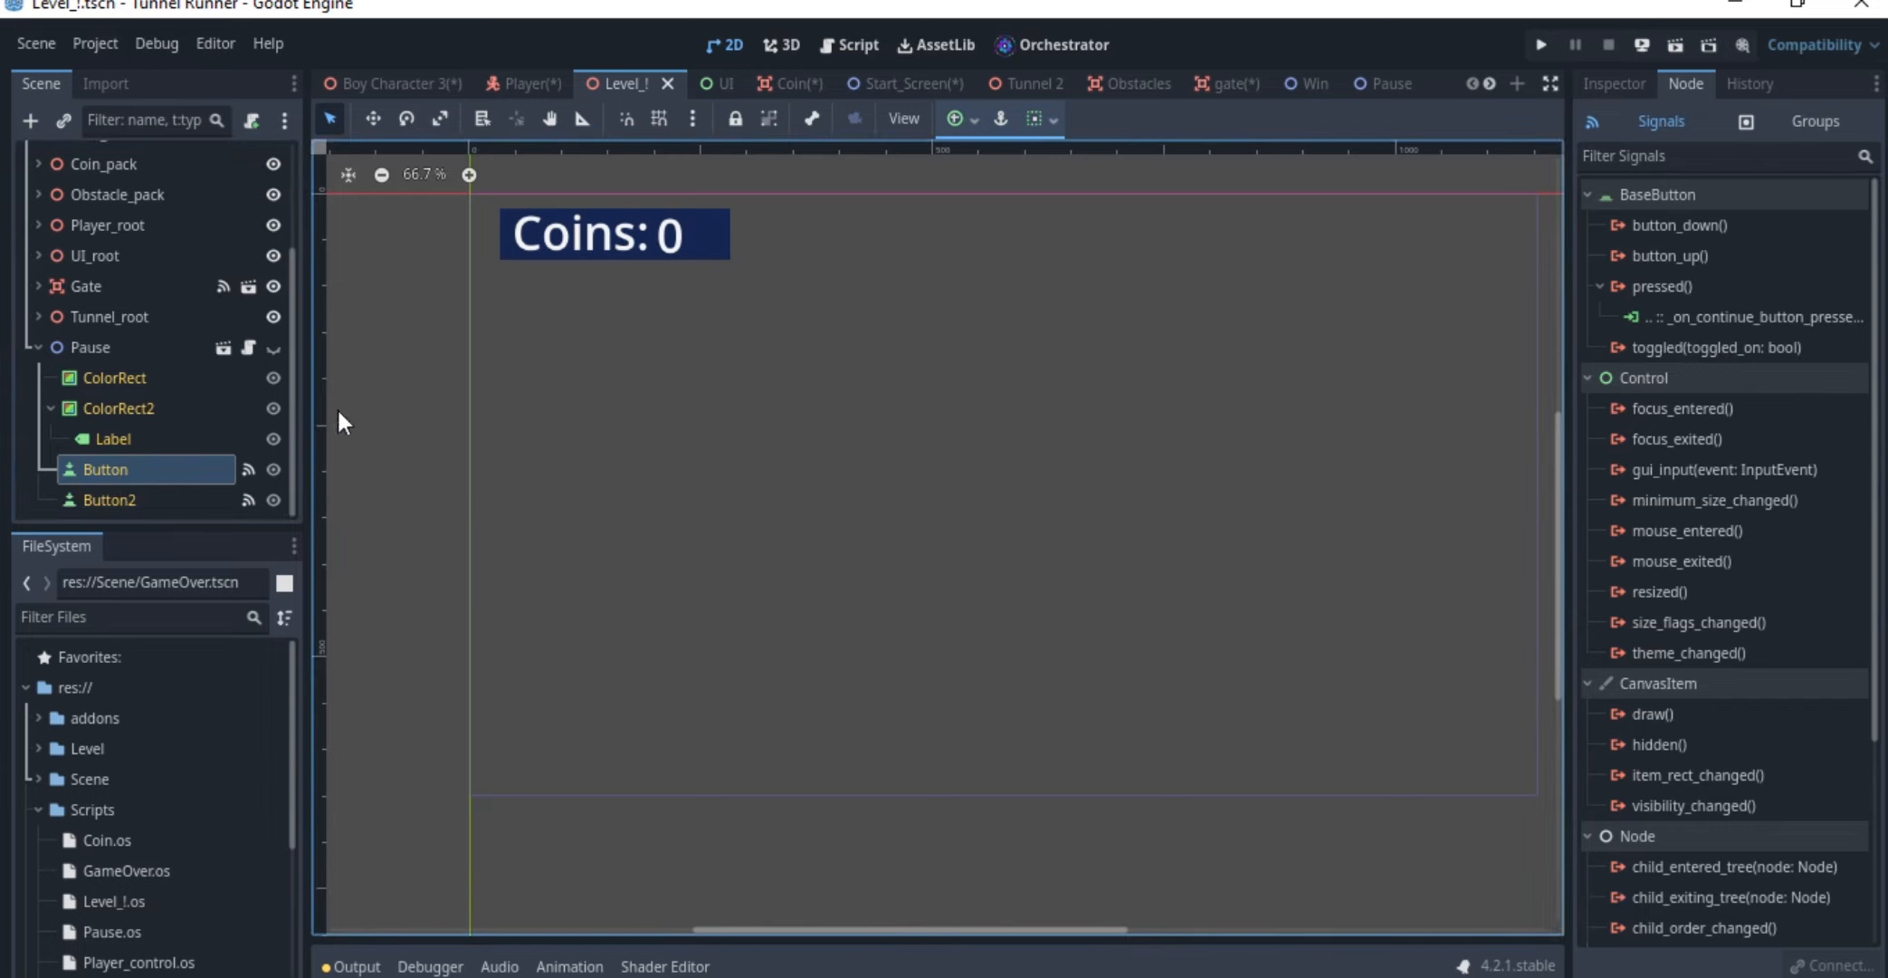
{"action": "left_click", "coordinate": [1682, 283]}
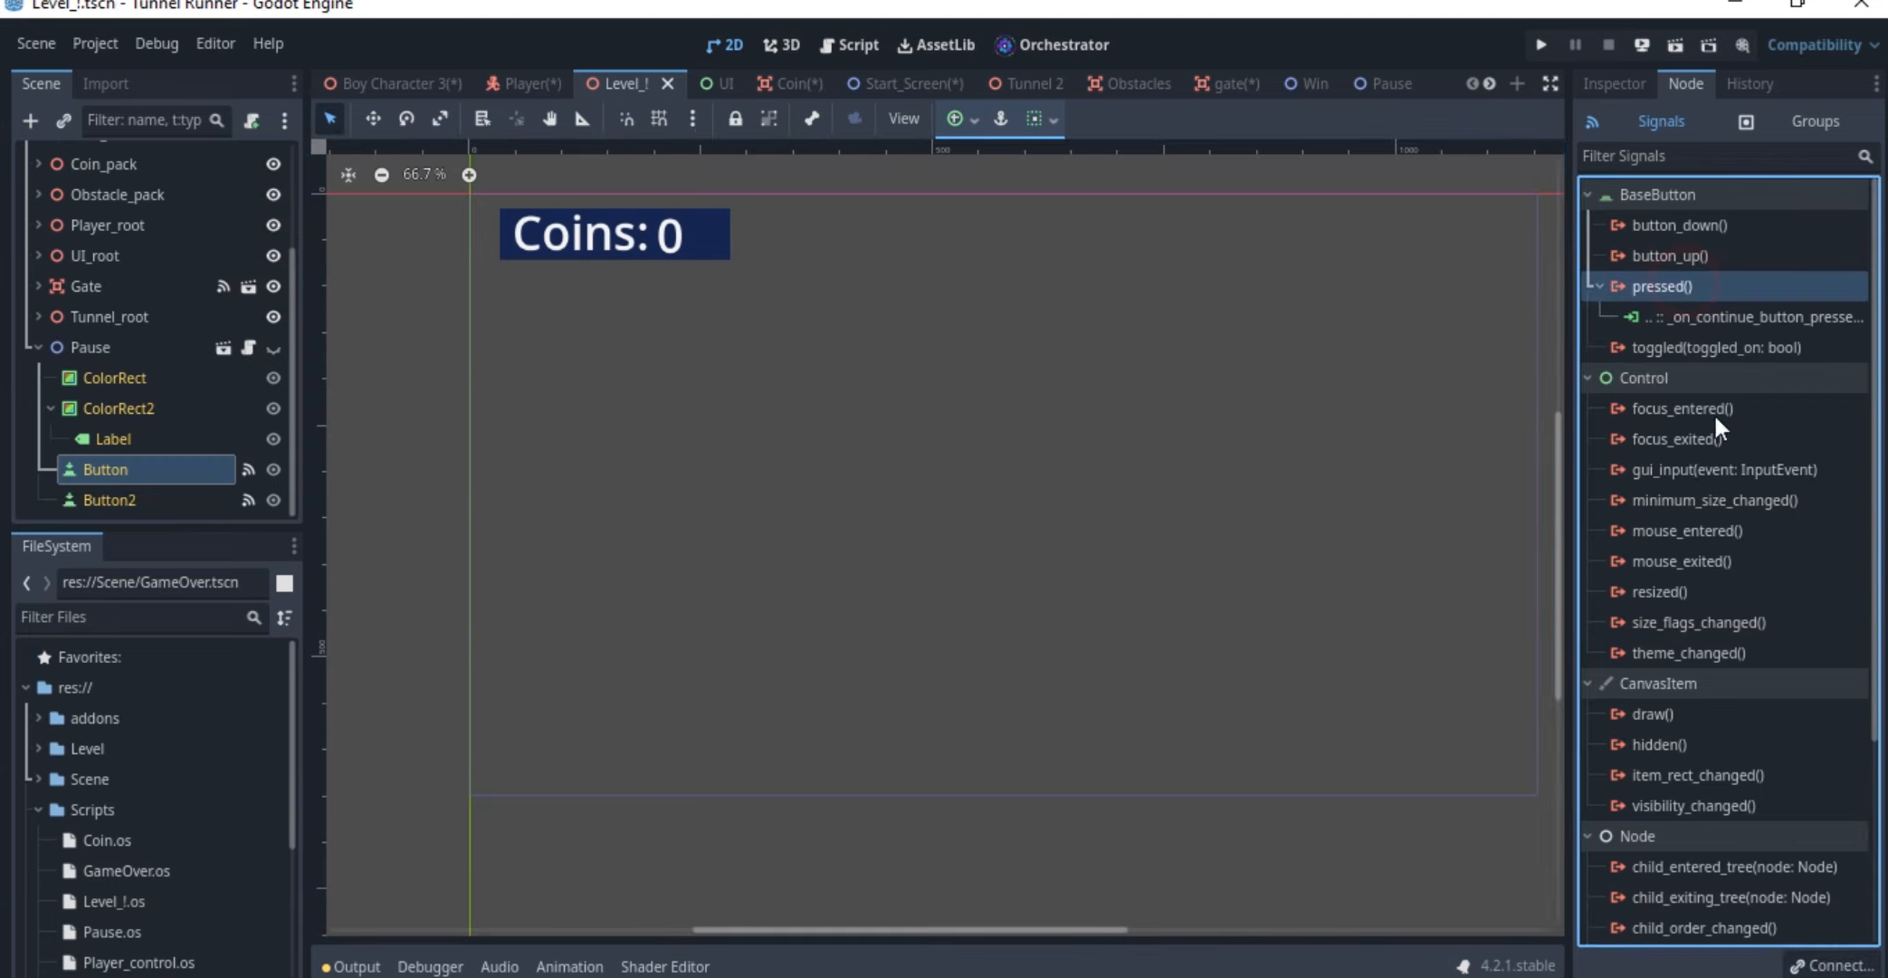
{"action": "left_click", "coordinate": [1829, 965]}
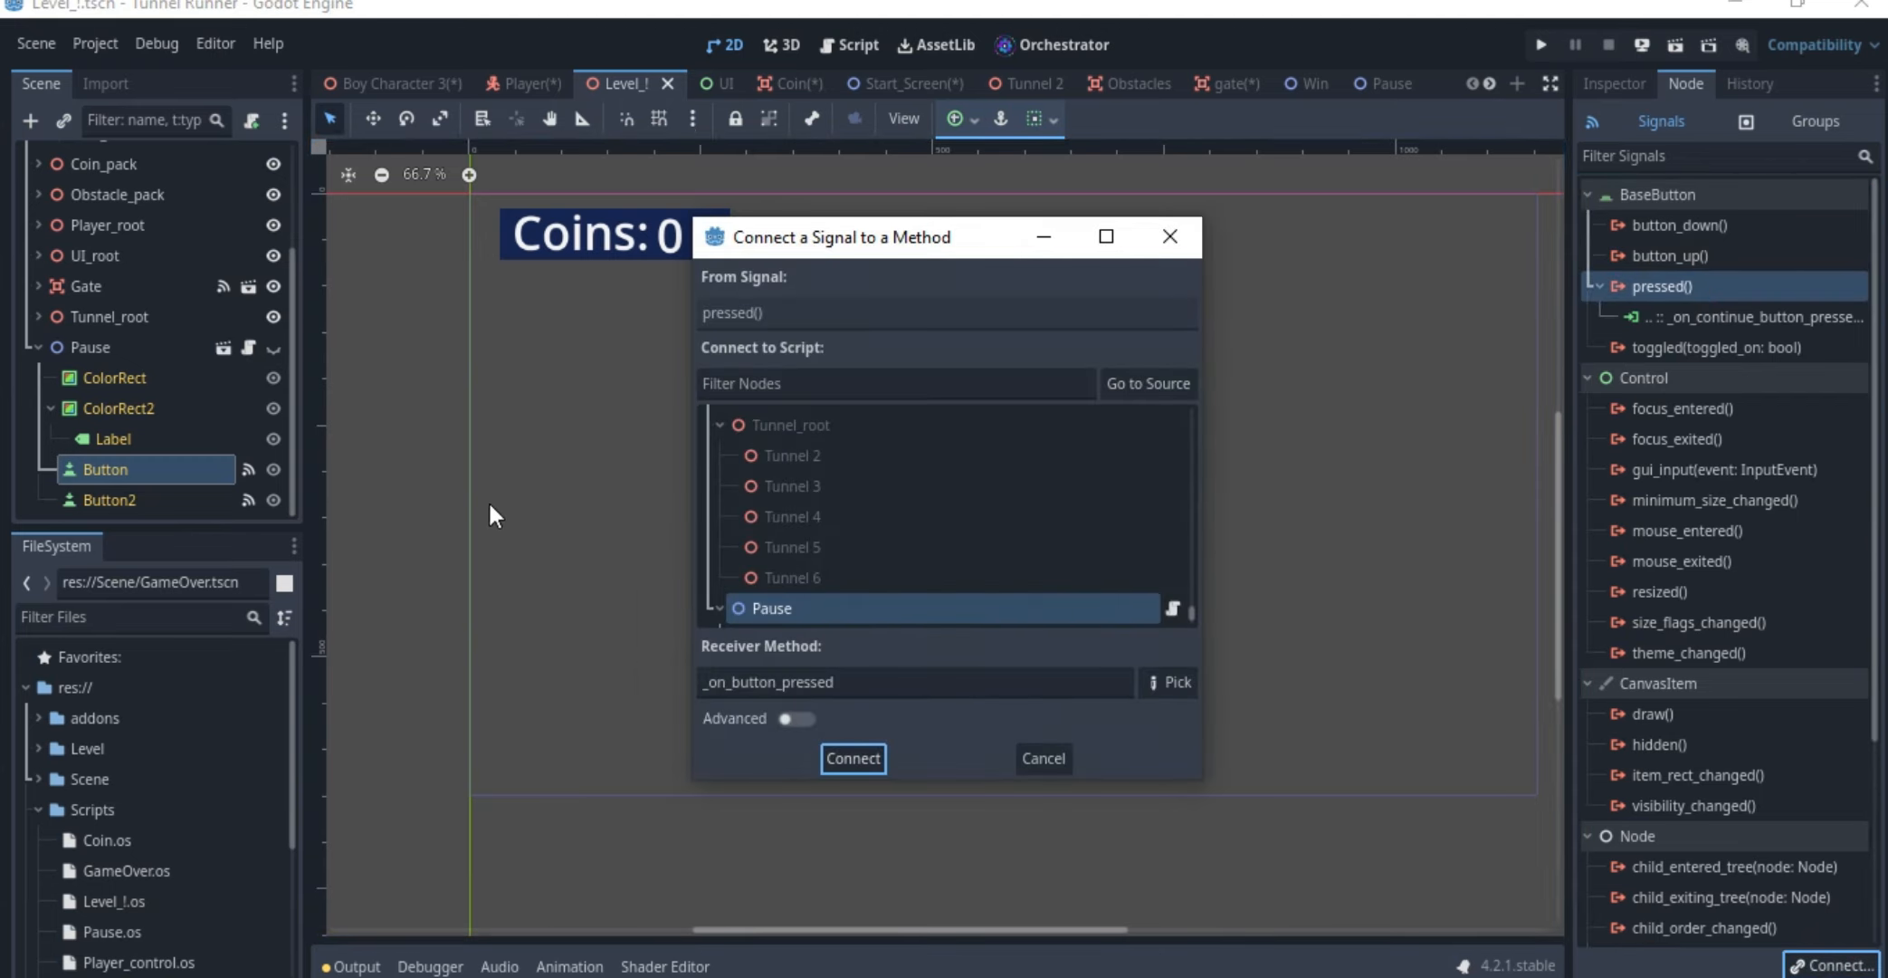
{"action": "left_click", "coordinate": [1042, 757]}
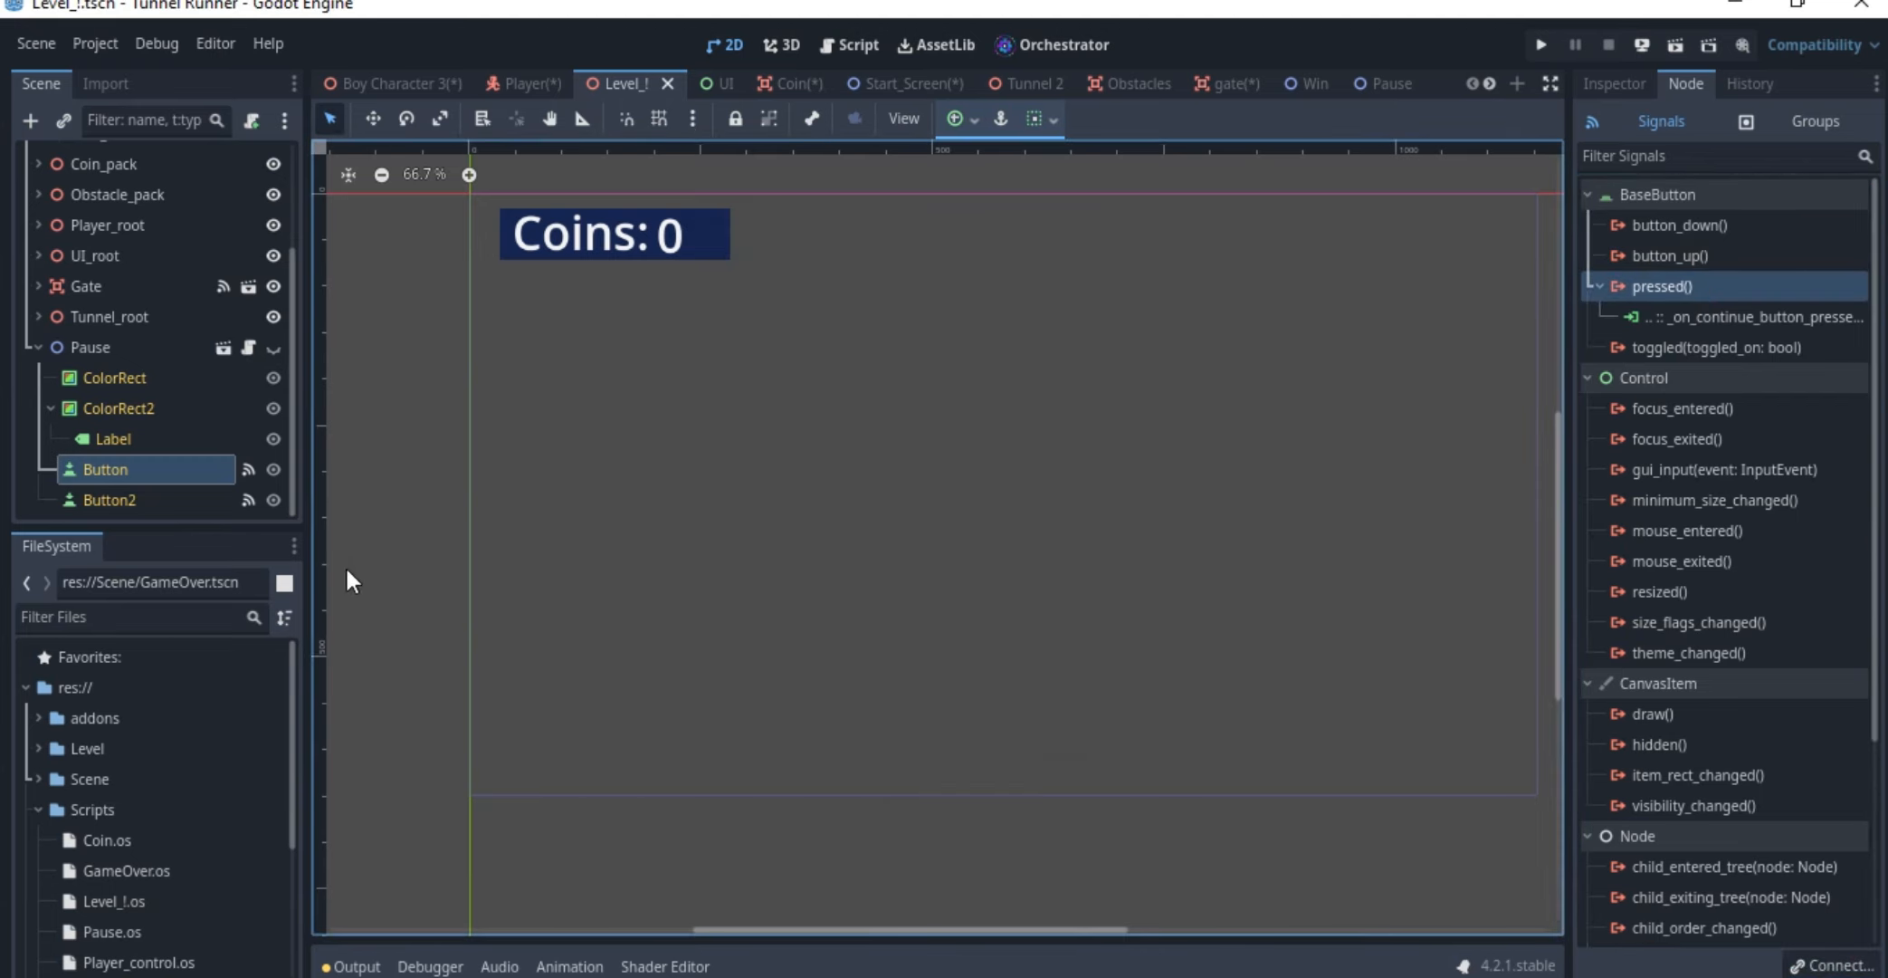
Open the Pause node's event graph in Orchestrator and locate the On Continue Button Pressed Event
{"action": "left_click", "coordinate": [1066, 38]}
{"action": "middle_click_drag", "start_coordinate": [638, 414], "coordinate": [775, 332]}
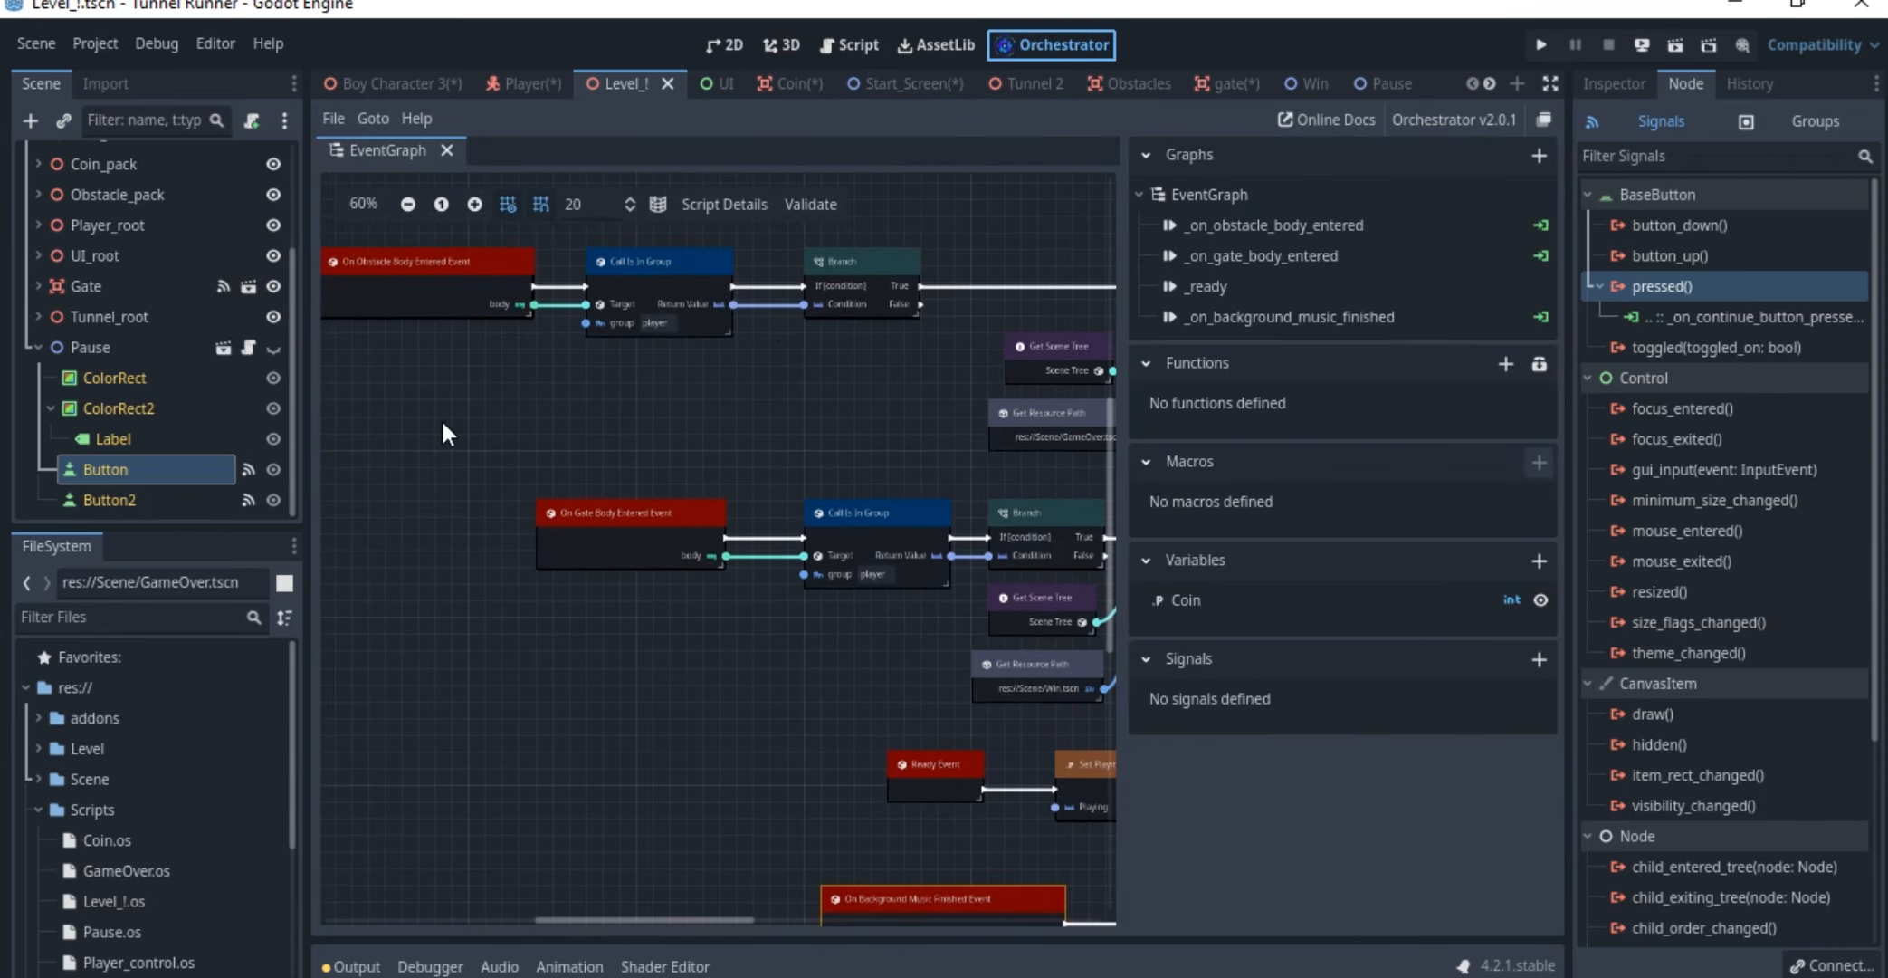
{"action": "scroll", "coordinate": [279, 411], "scroll_direction": "up", "scroll_amount": 3}
{"action": "scroll", "coordinate": [255, 470], "scroll_direction": "down", "scroll_amount": 3}
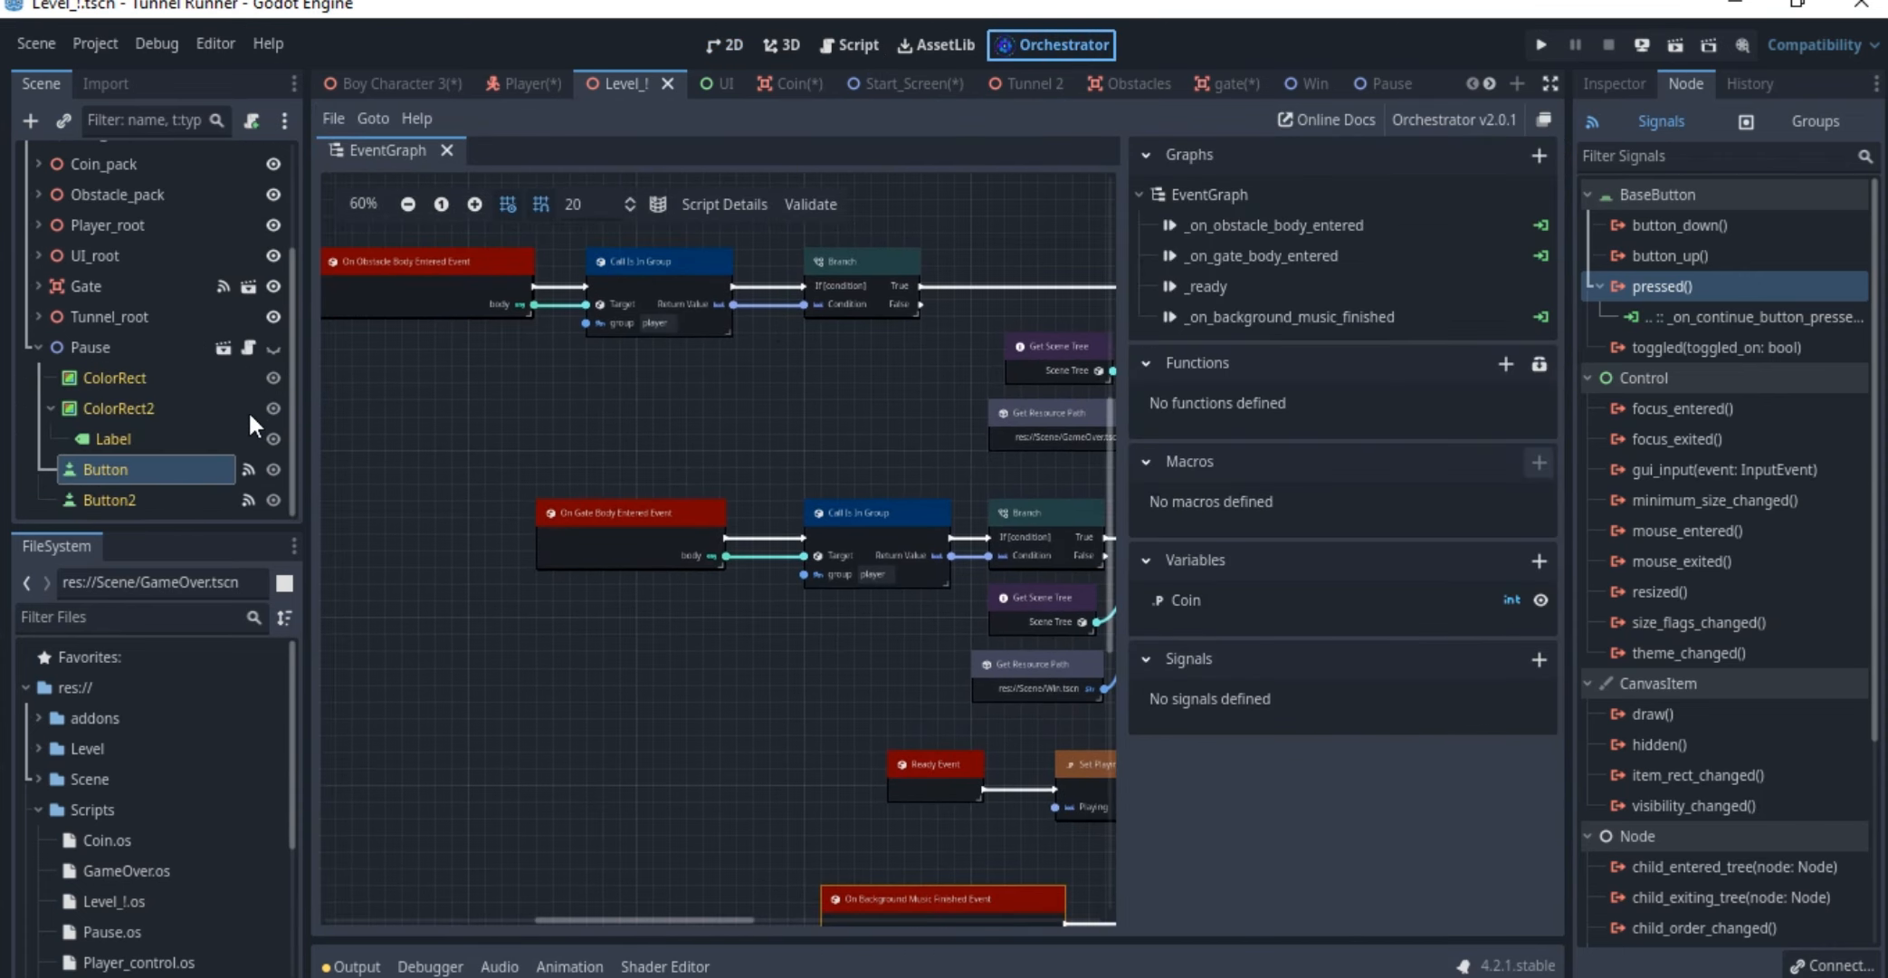
{"action": "left_click", "coordinate": [251, 347]}
{"action": "scroll", "coordinate": [783, 399], "scroll_direction": "down", "scroll_amount": 3}
{"action": "middle_click_drag", "start_coordinate": [780, 392], "coordinate": [655, 405]}
{"action": "left_click", "coordinate": [510, 394]}
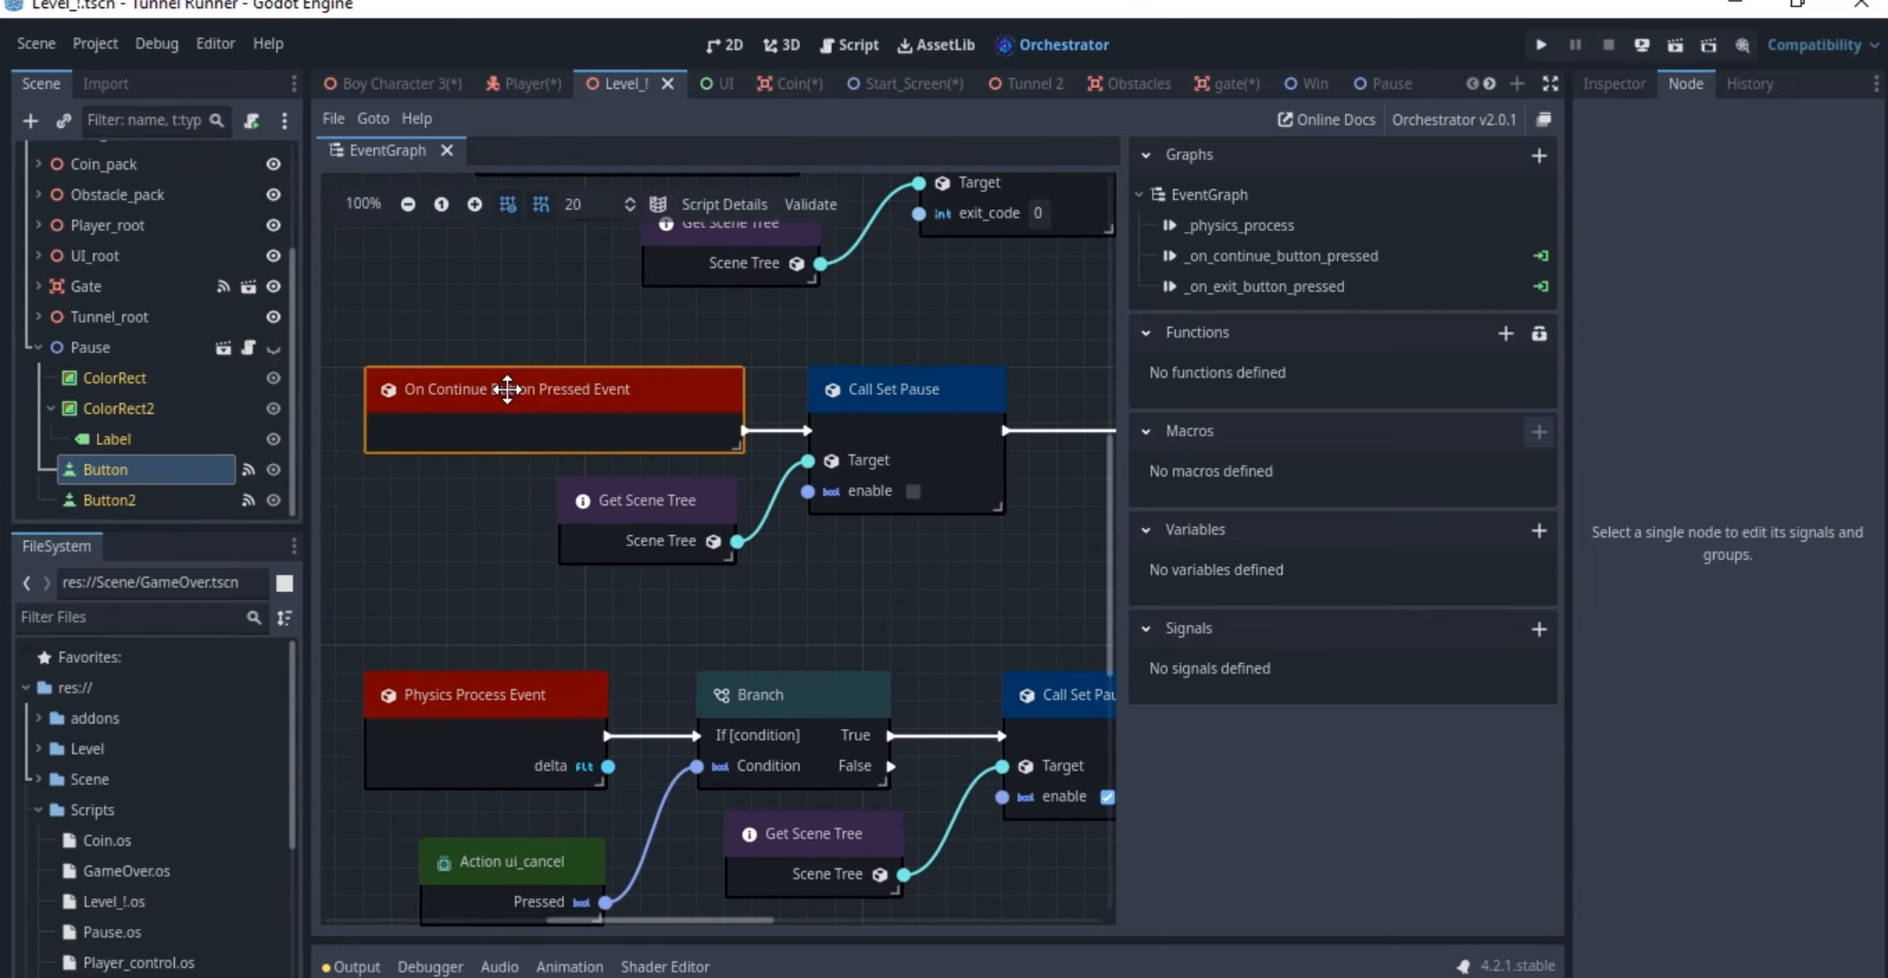
Move the continue event's Get Scene Tree node slightly farther from Call Set Pause and examine their Target link
{"action": "left_click", "coordinate": [934, 382]}
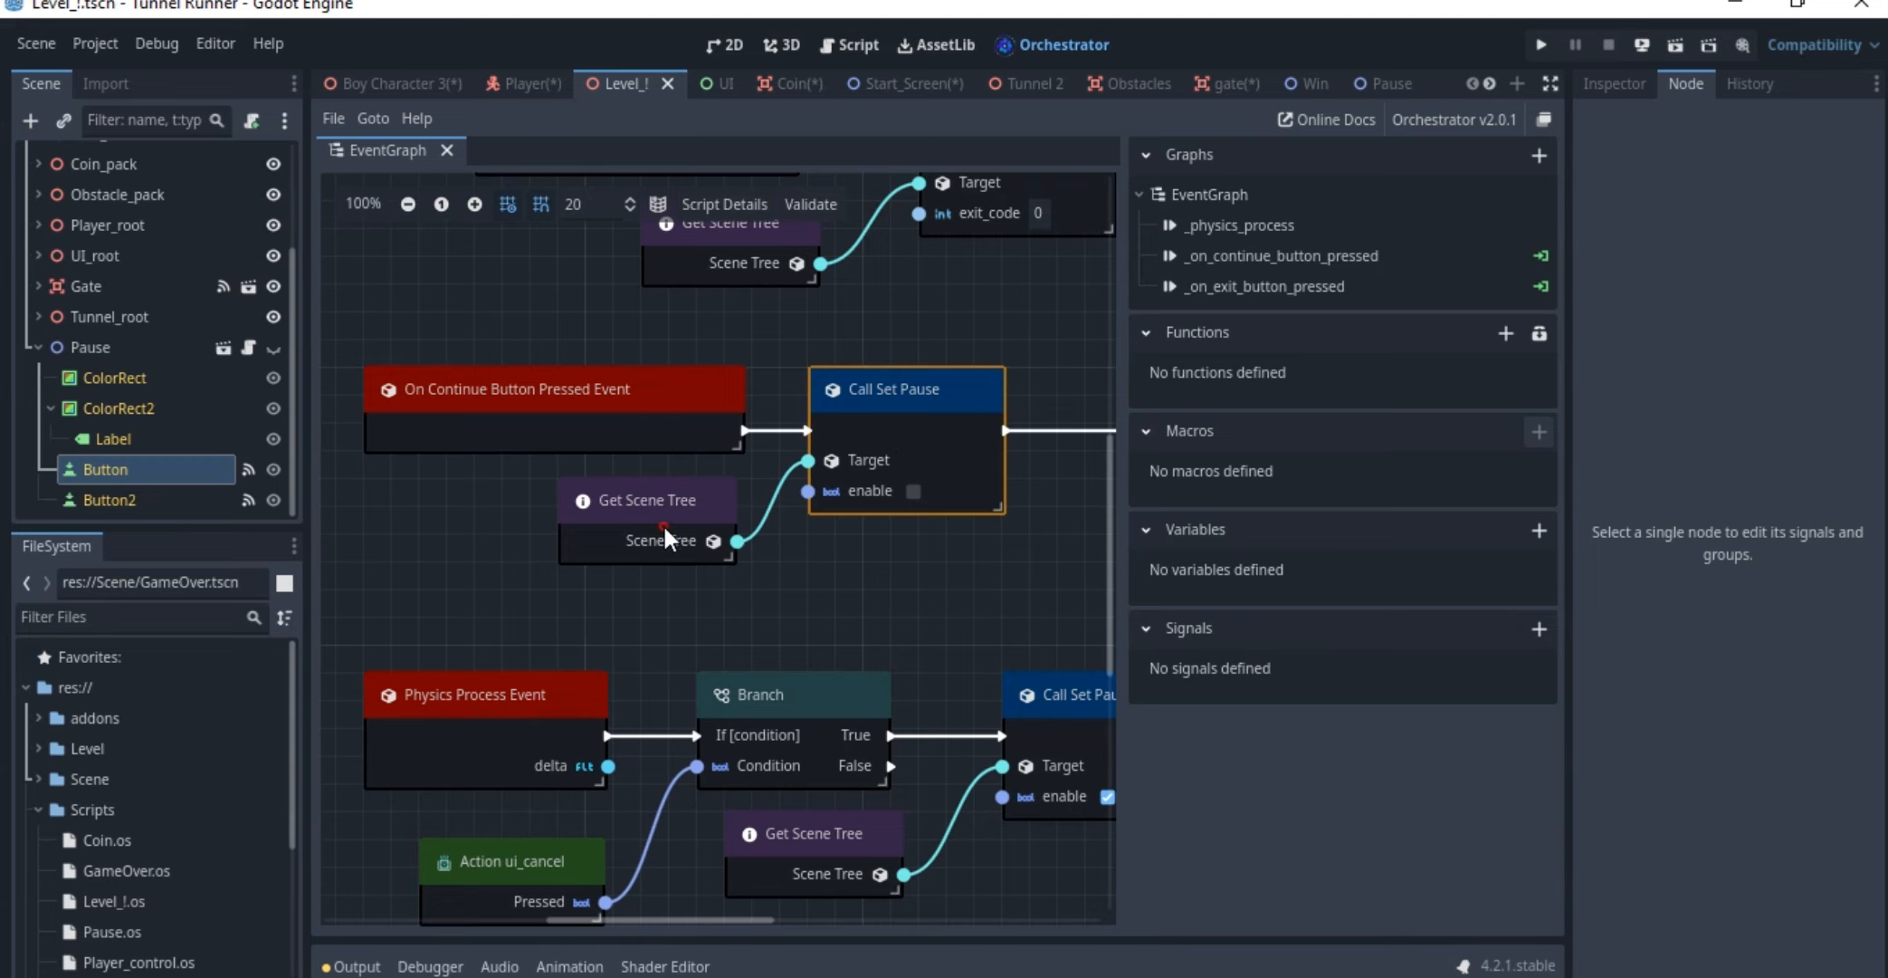
{"action": "left_click_drag", "start_coordinate": [663, 524], "coordinate": [613, 526]}
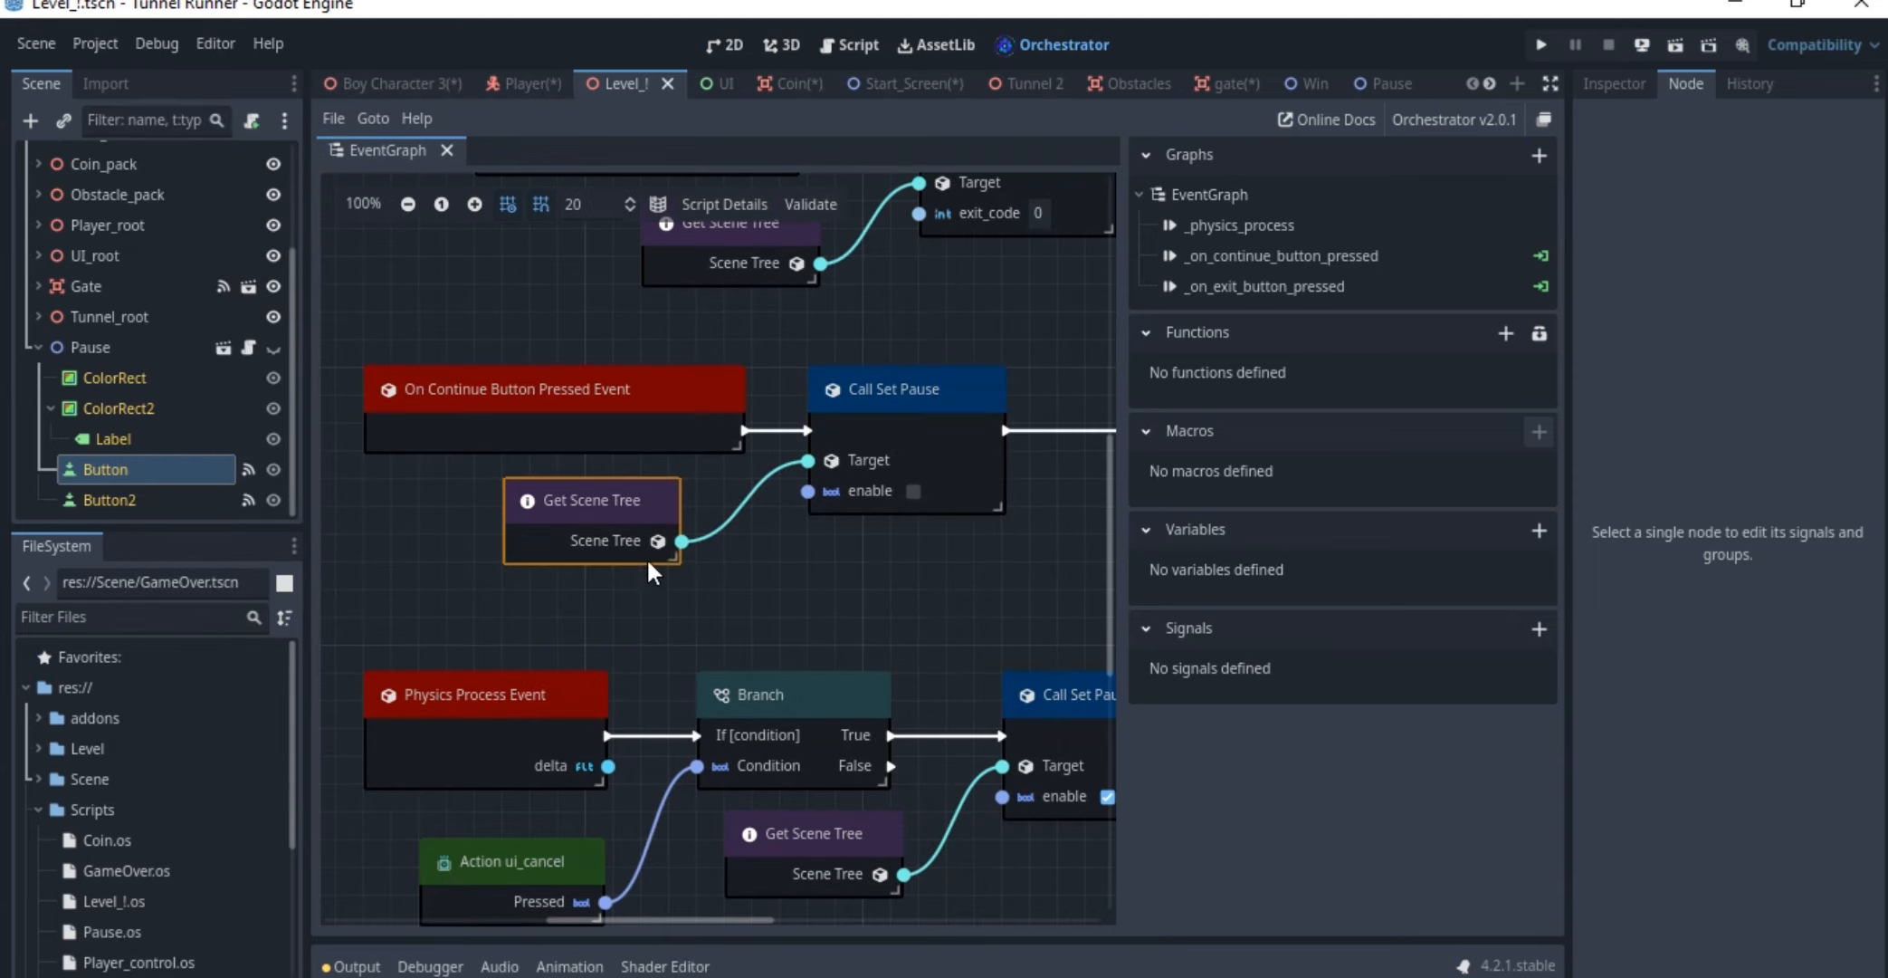
{"action": "left_click_drag", "start_coordinate": [671, 540], "coordinate": [772, 512]}
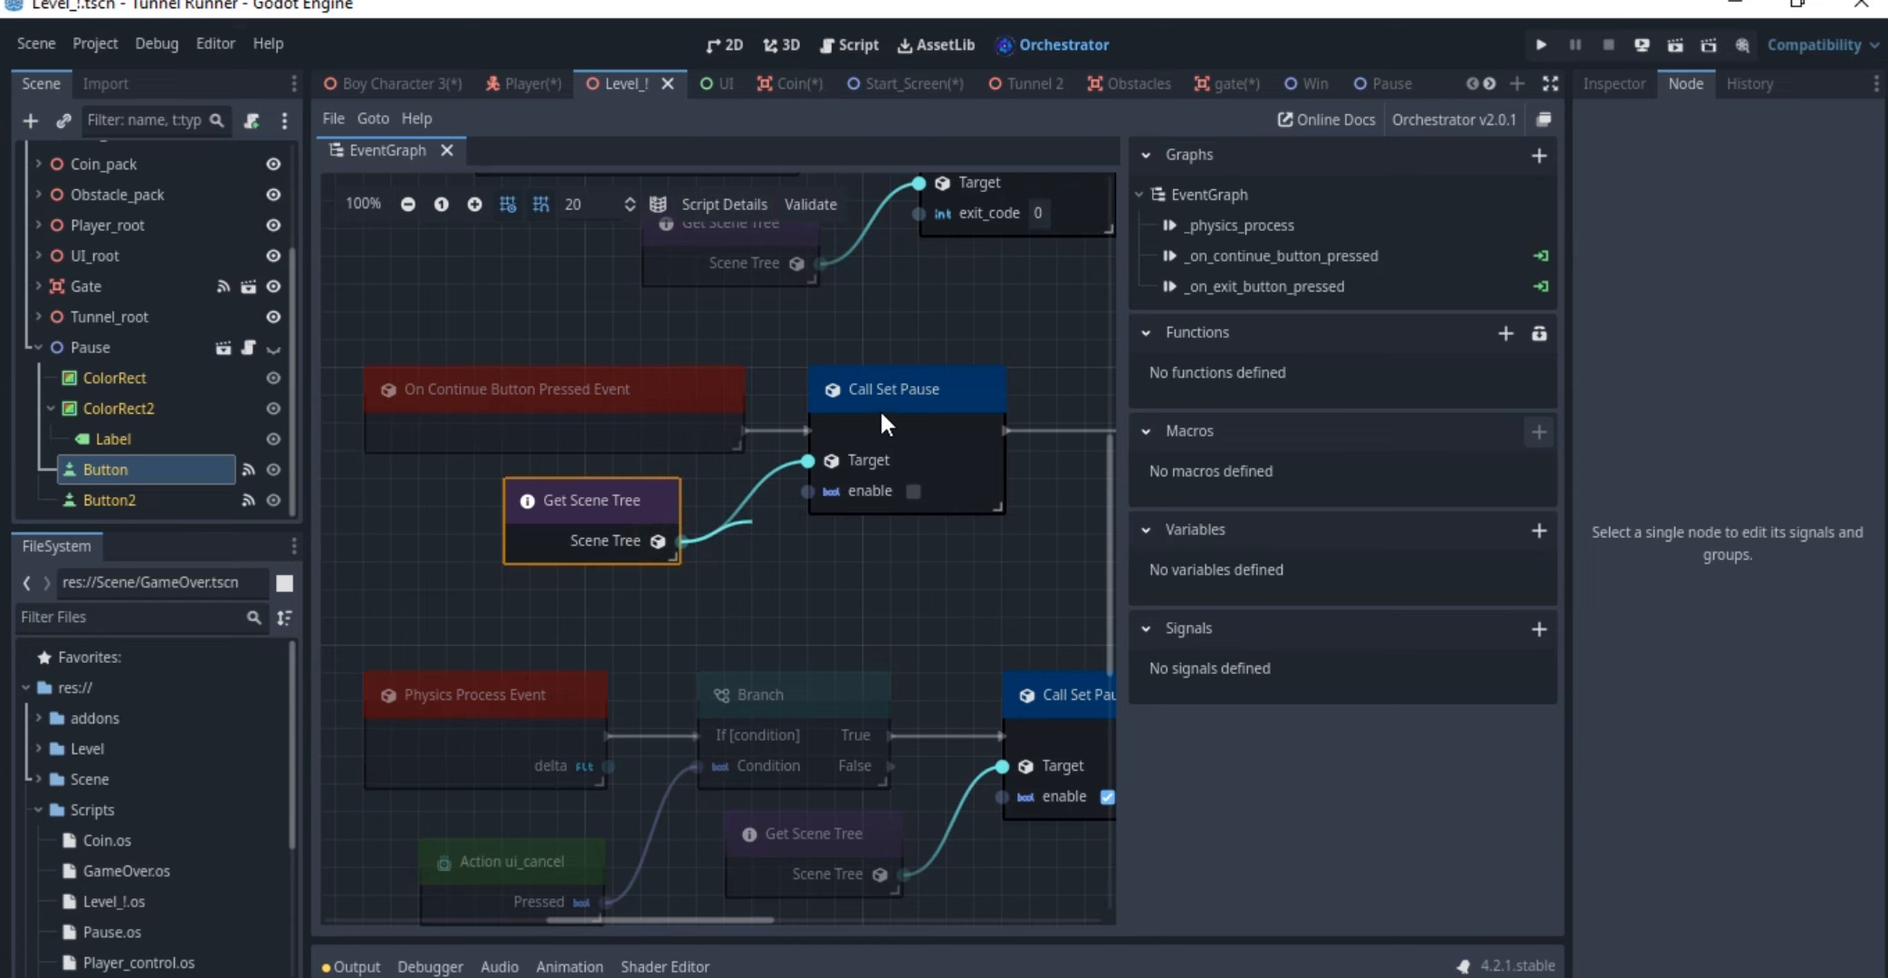
{"action": "key", "text": "Escape"}
{"action": "mouse_move", "coordinate": [902, 416]}
{"action": "left_mouse_down"}
{"action": "mouse_move", "coordinate": [886, 436]}
{"action": "mouse_move", "coordinate": [922, 398]}
{"action": "mouse_move", "coordinate": [907, 413]}
{"action": "left_mouse_up"}
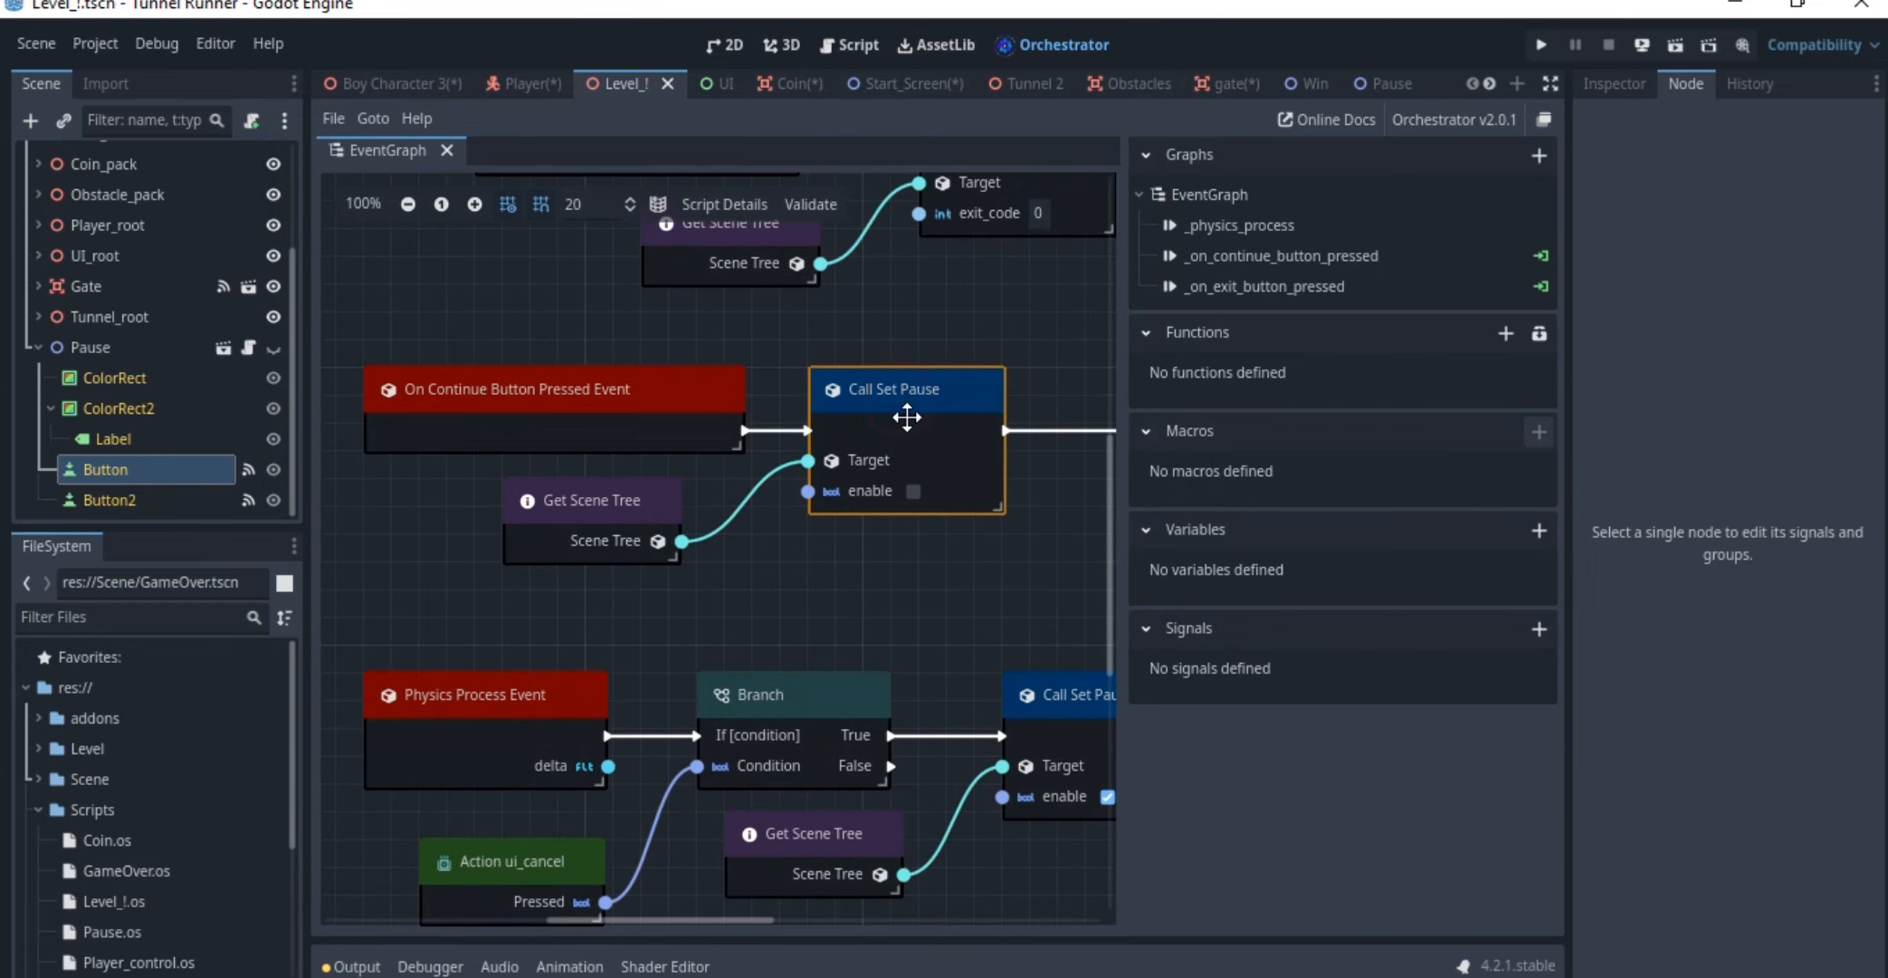
Follow the continue event to its Set Visible node and move that node slightly closer to Call Set Pause
{"action": "scroll", "coordinate": [906, 417], "scroll_direction": "down", "scroll_amount": 1, "text": "ctrl"}
{"action": "scroll", "coordinate": [913, 471], "scroll_direction": "up", "scroll_amount": 2, "text": "ctrl"}
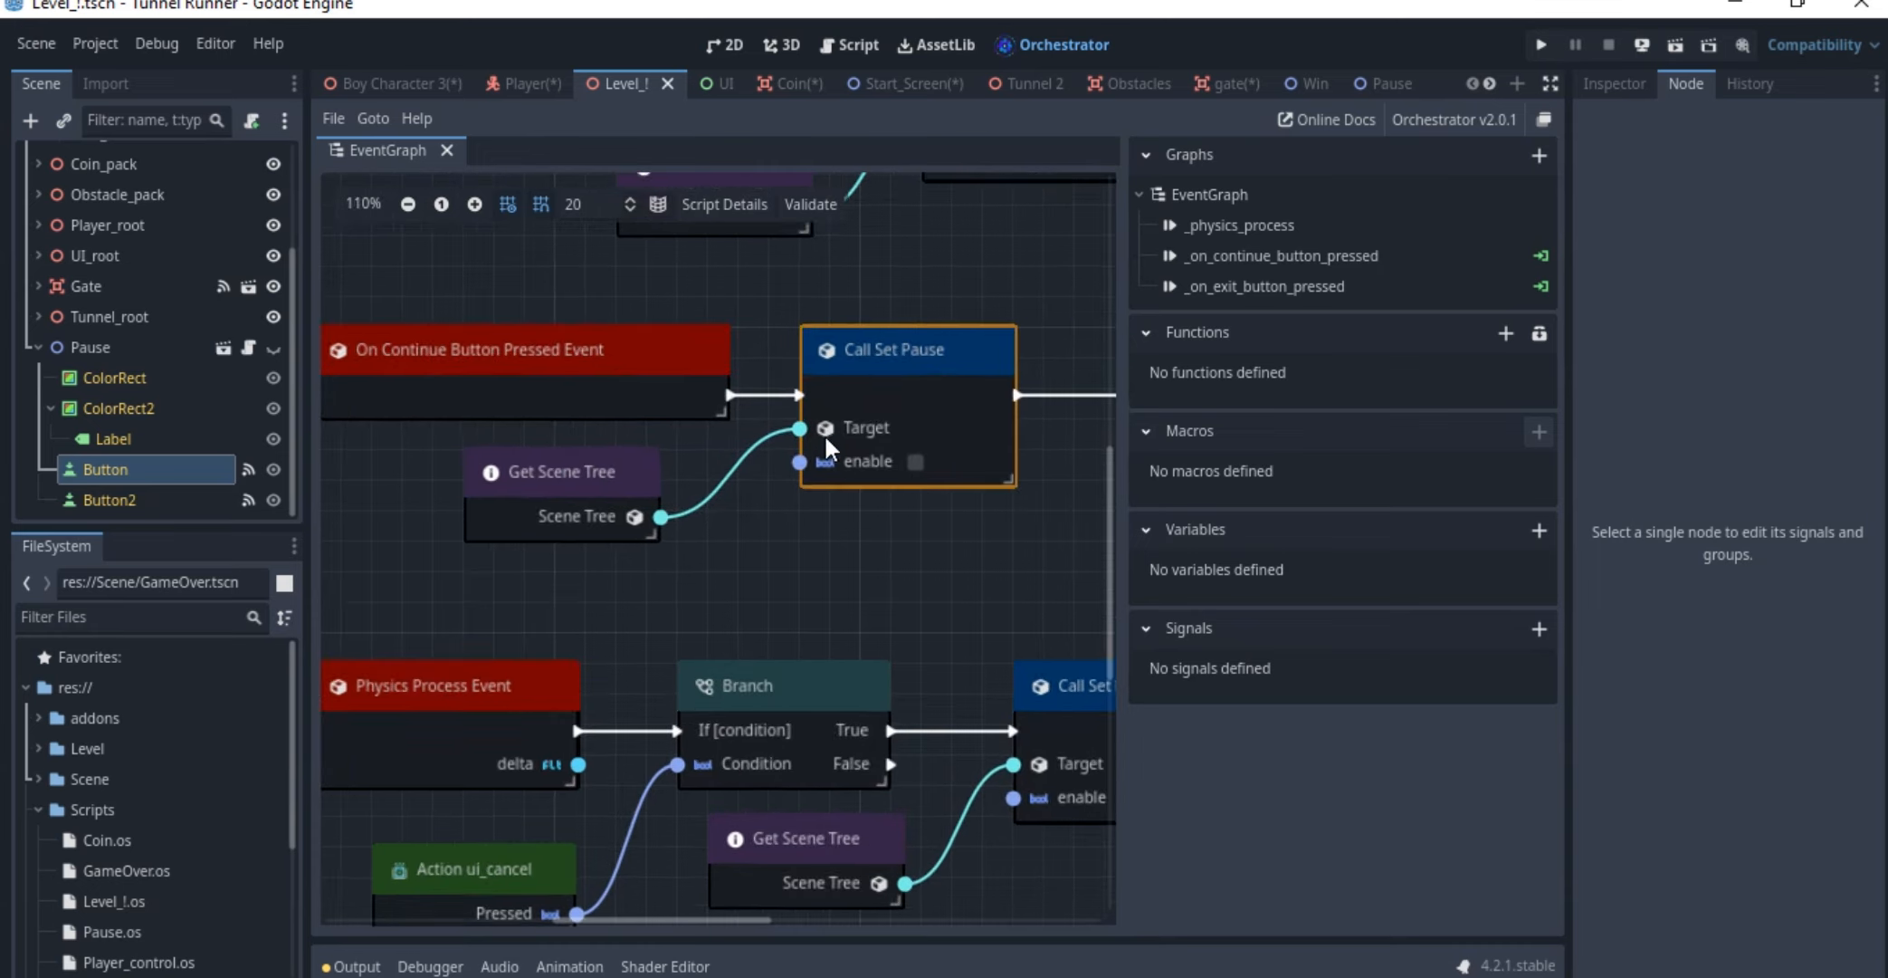
{"action": "left_click_drag", "start_coordinate": [862, 372], "coordinate": [885, 367]}
{"action": "middle_click_drag", "start_coordinate": [846, 386], "coordinate": [411, 381]}
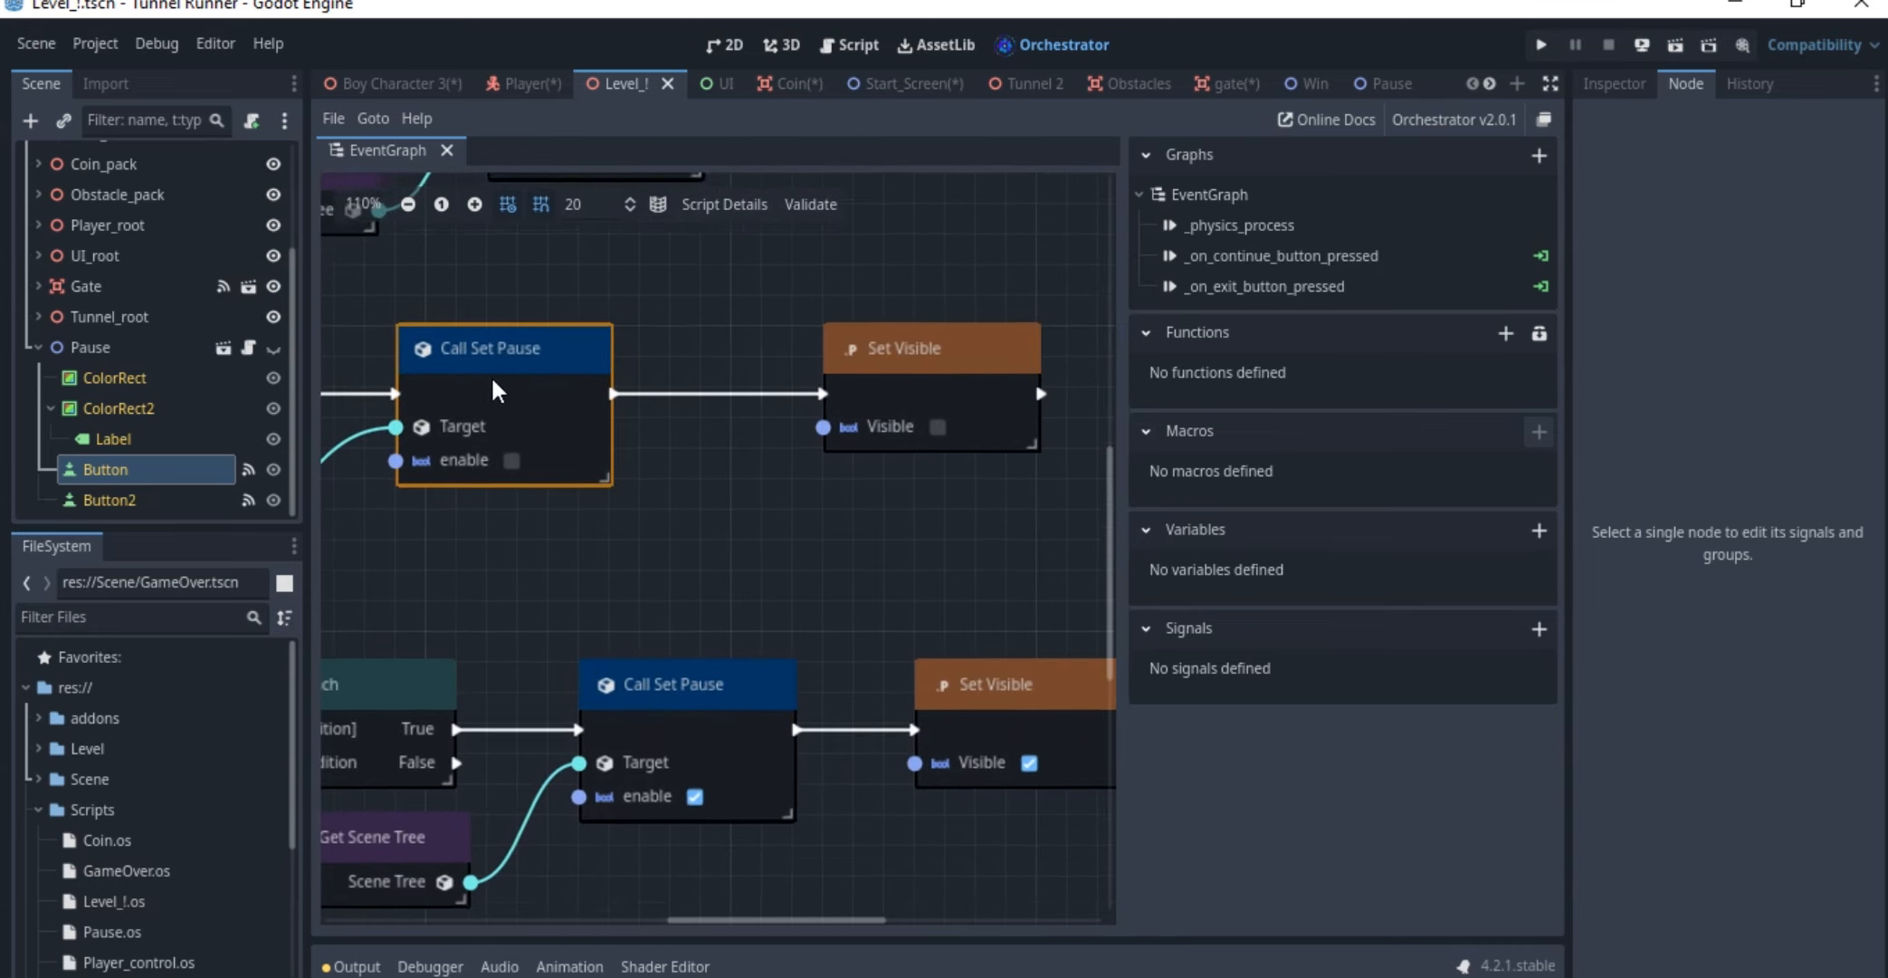
{"action": "left_click_drag", "start_coordinate": [906, 371], "coordinate": [845, 371]}
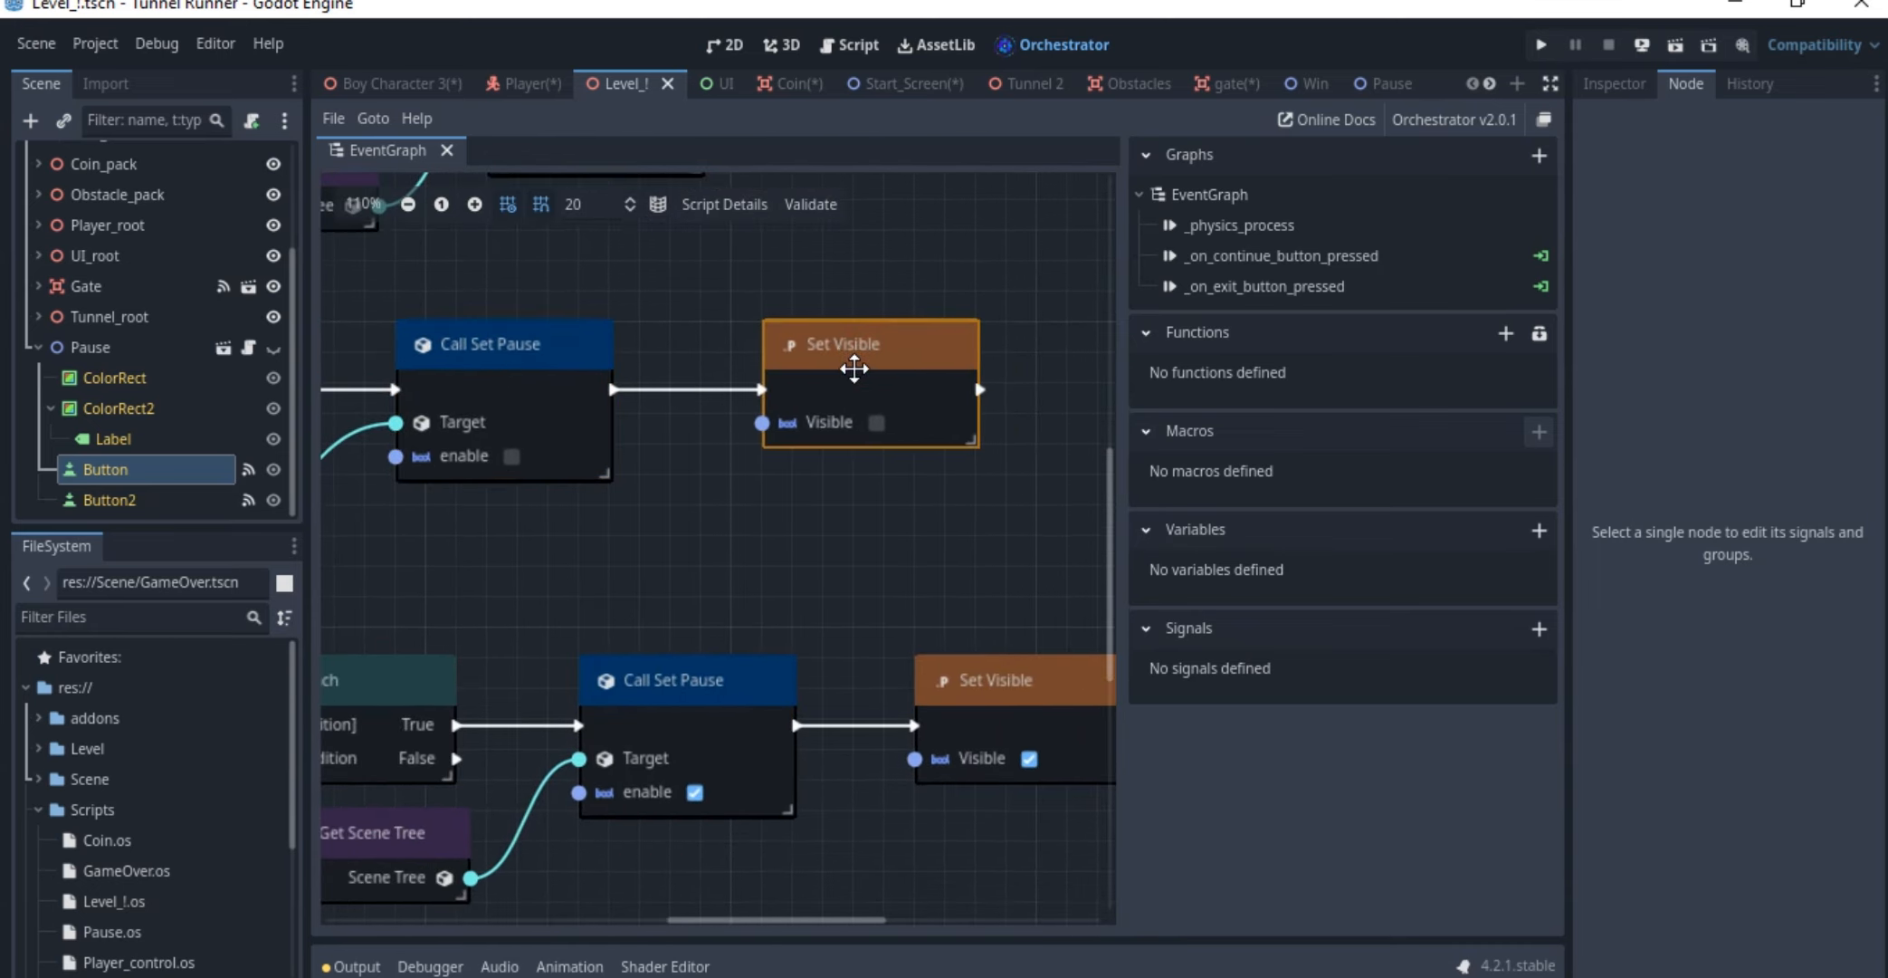
Examine the Physics Process Event with its Action ui_cancel node feeding the Branch condition
{"action": "middle_click_drag", "start_coordinate": [661, 443], "coordinate": [939, 350]}
{"action": "scroll", "coordinate": [939, 350], "scroll_direction": "down", "scroll_amount": 3}
{"action": "middle_click_drag", "start_coordinate": [847, 456], "coordinate": [778, 429]}
{"action": "scroll", "coordinate": [796, 430], "scroll_direction": "up", "scroll_amount": 5}
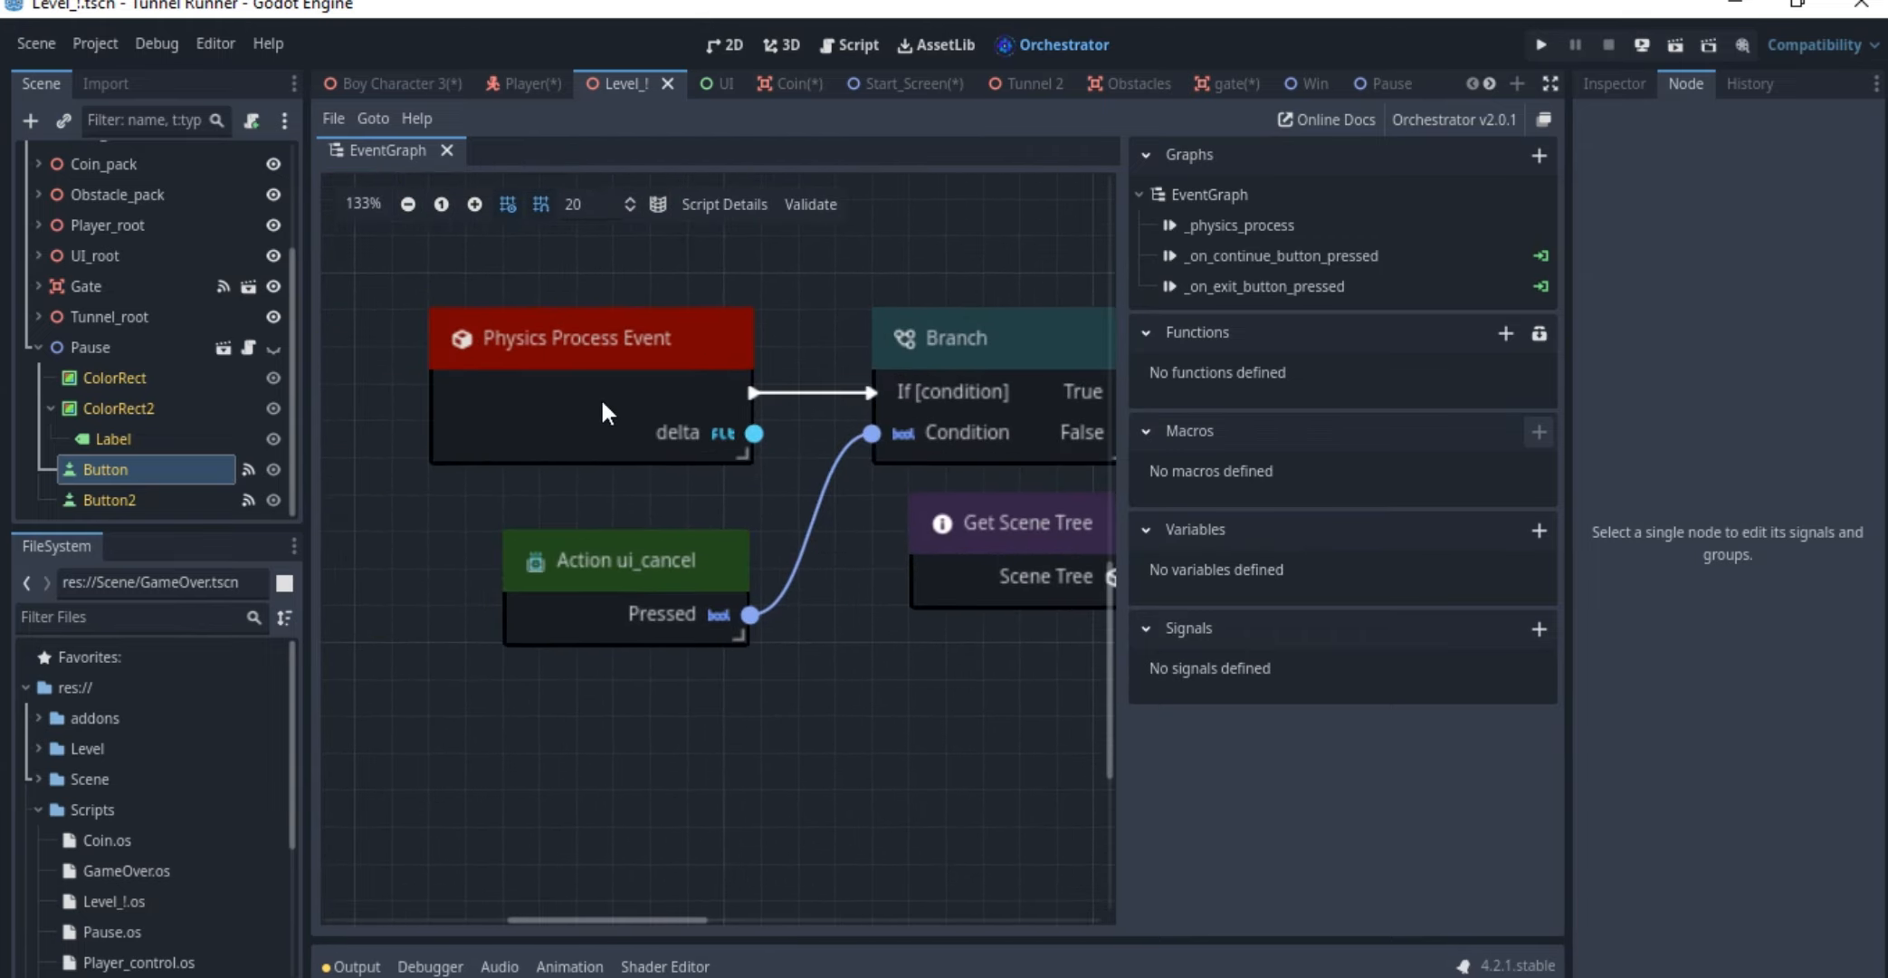
{"action": "mouse_move", "coordinate": [684, 417]}
{"action": "left_mouse_down"}
{"action": "mouse_move", "coordinate": [653, 438]}
{"action": "mouse_move", "coordinate": [680, 421]}
{"action": "left_mouse_up"}
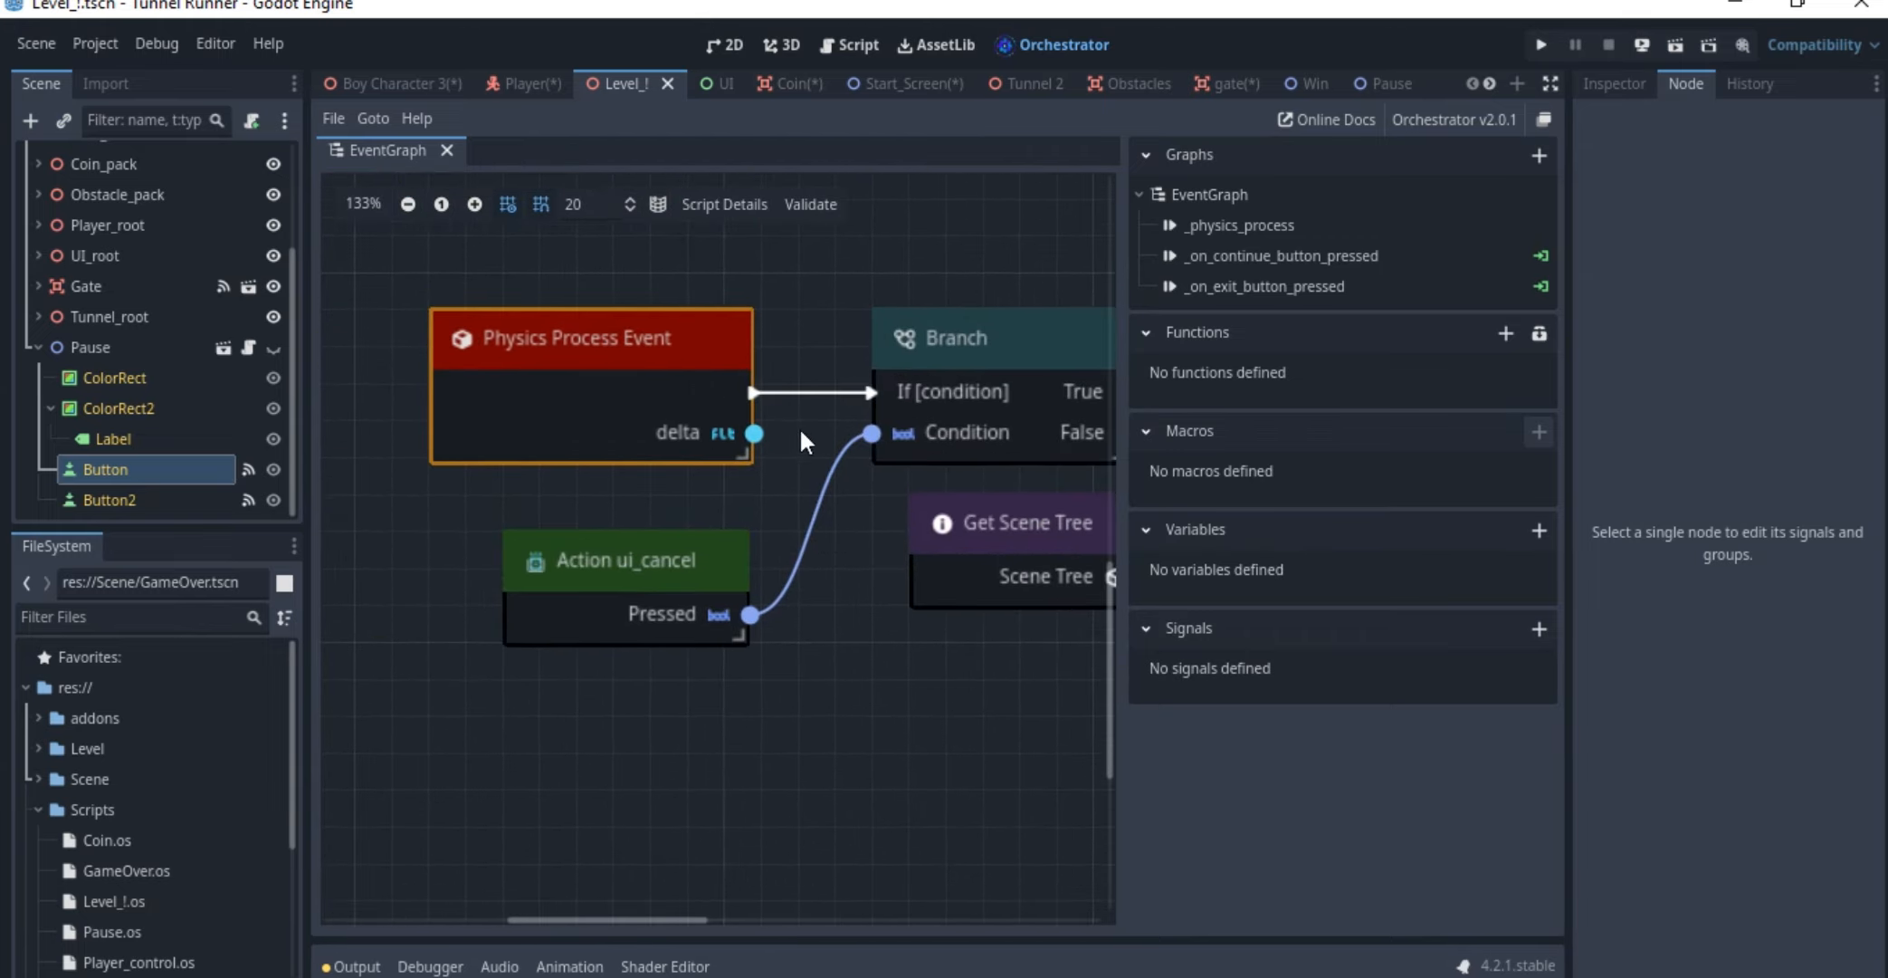
{"action": "middle_click_drag", "start_coordinate": [782, 599], "coordinate": [577, 578]}
{"action": "scroll", "coordinate": [577, 578], "scroll_direction": "up", "scroll_amount": 1}
{"action": "left_click", "coordinate": [462, 575]}
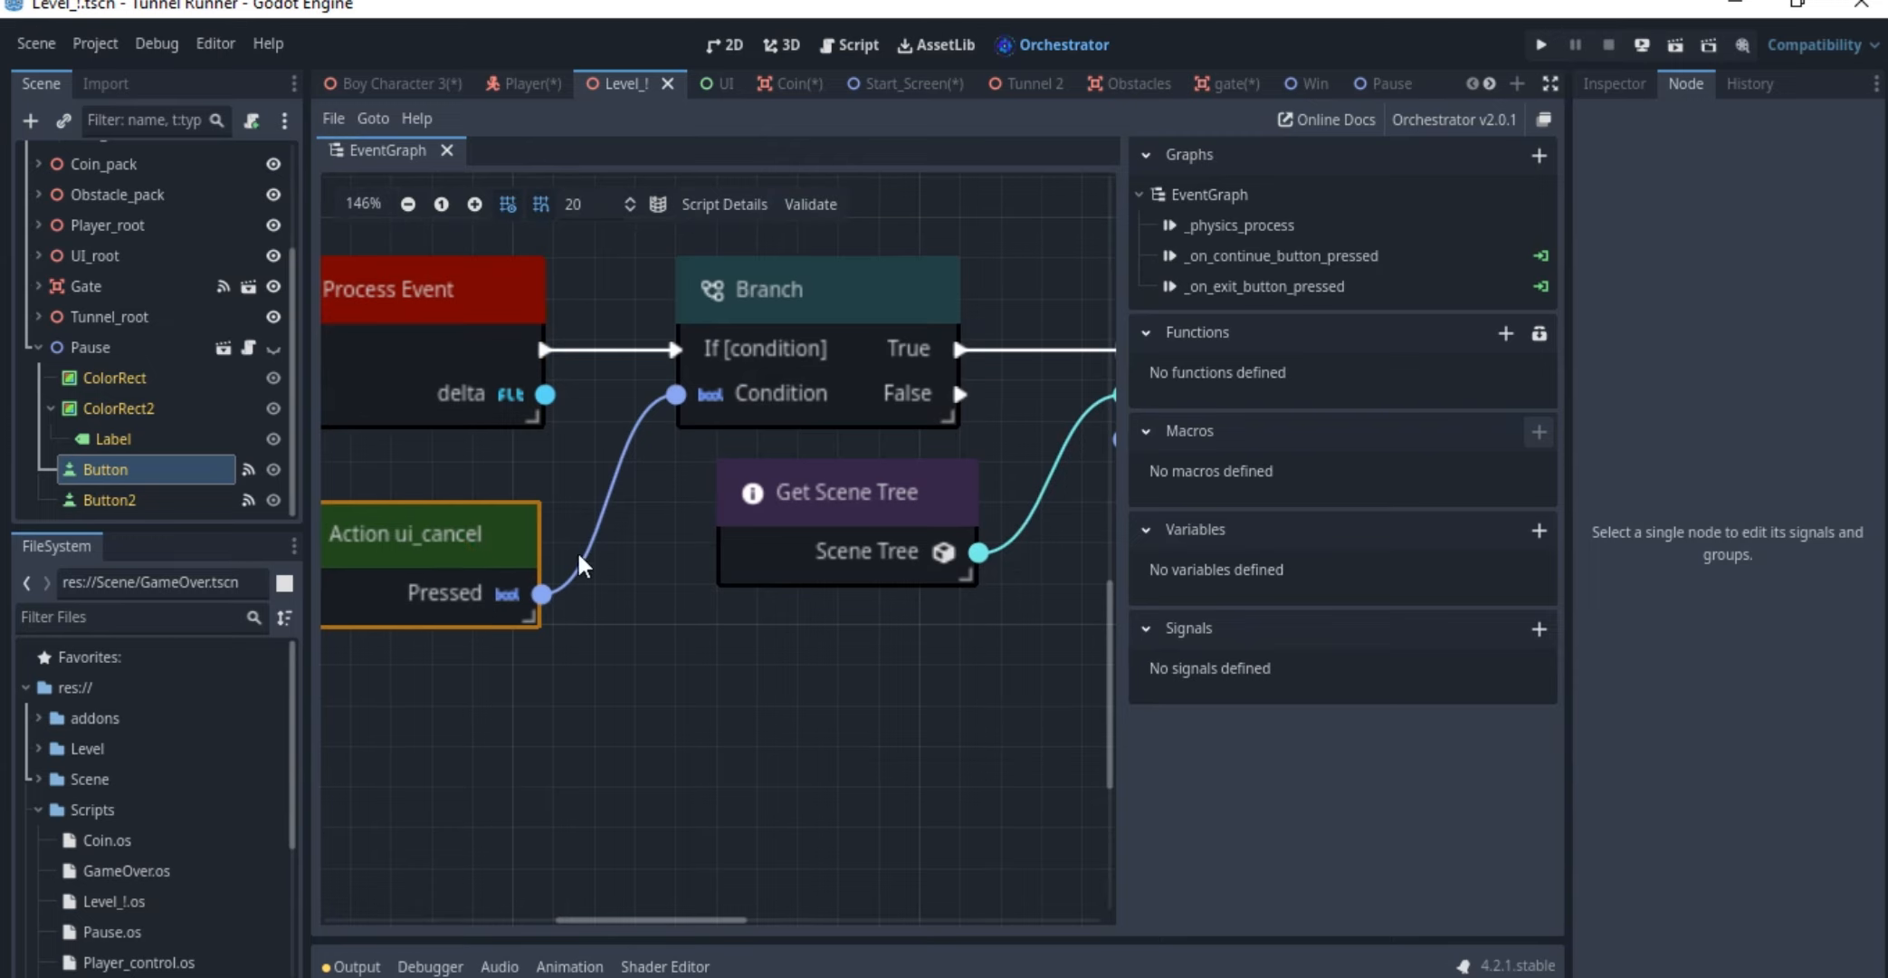
{"action": "middle_click_drag", "start_coordinate": [695, 590], "coordinate": [590, 639]}
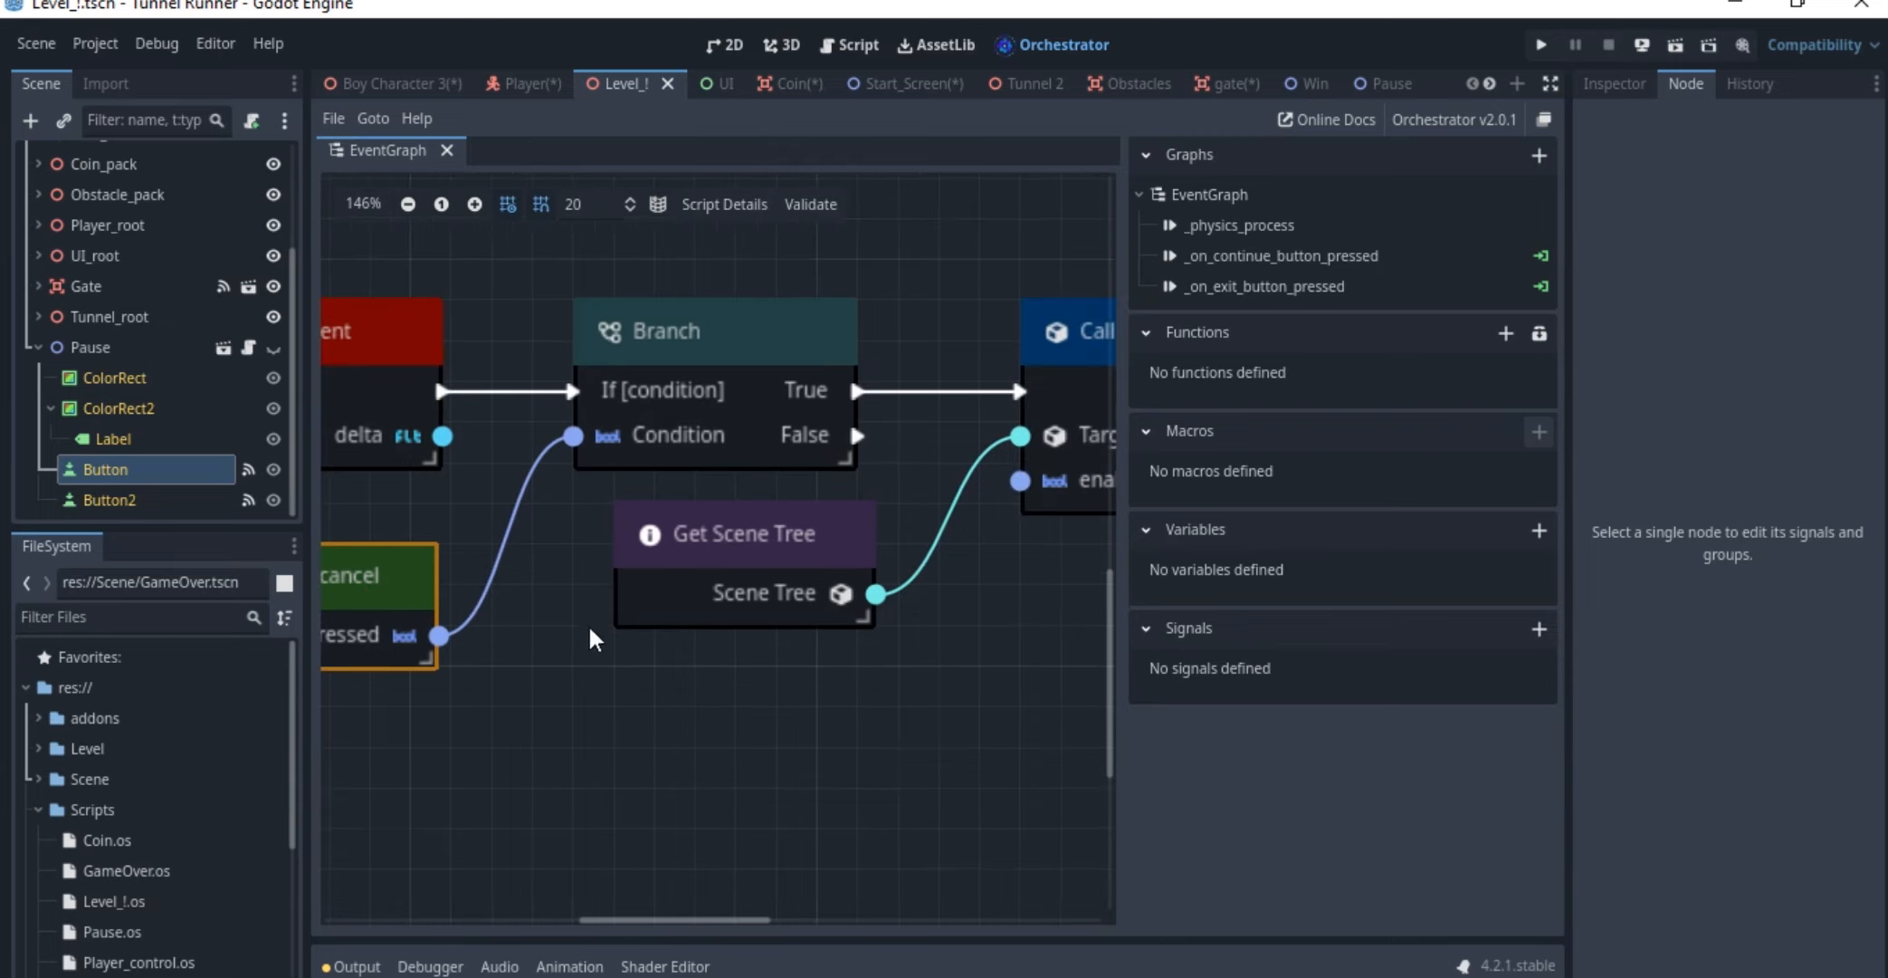
Follow the Branch node's True output to Call Set Pause and examine its enable option and Get Scene Tree target
{"action": "left_click", "coordinate": [721, 385]}
{"action": "middle_click_drag", "start_coordinate": [751, 394], "coordinate": [638, 381]}
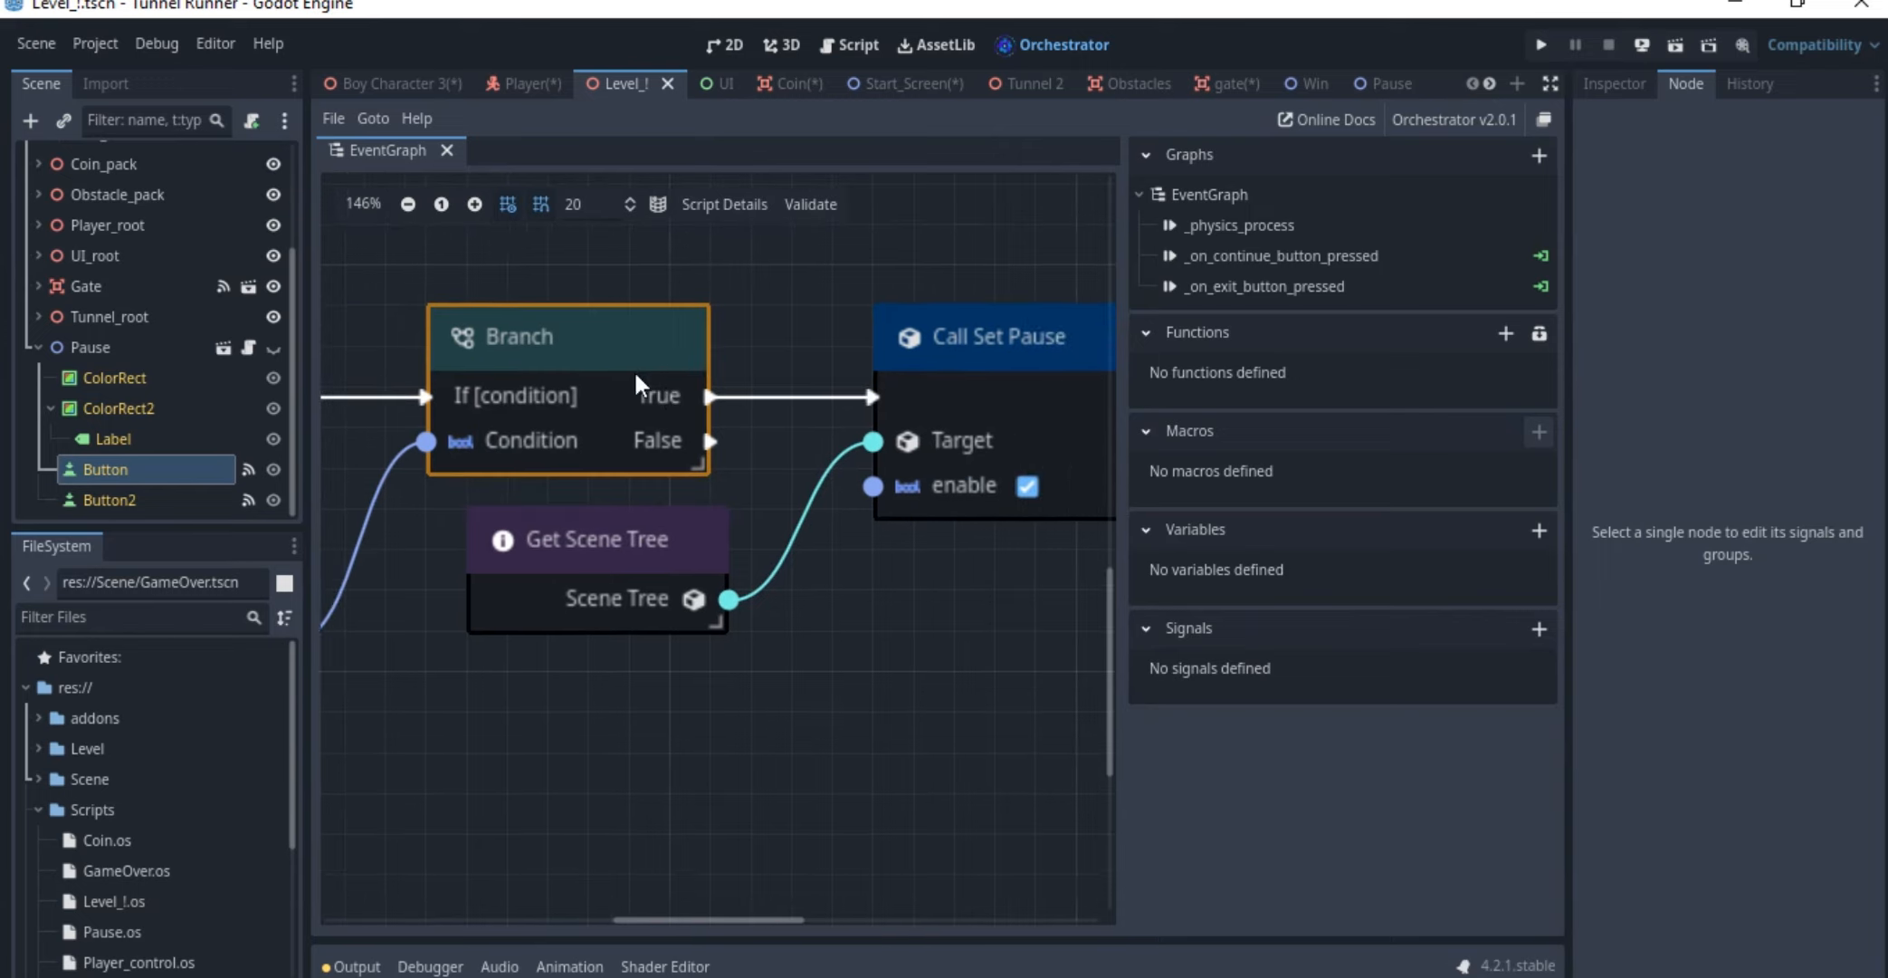
{"action": "left_click", "coordinate": [1018, 396]}
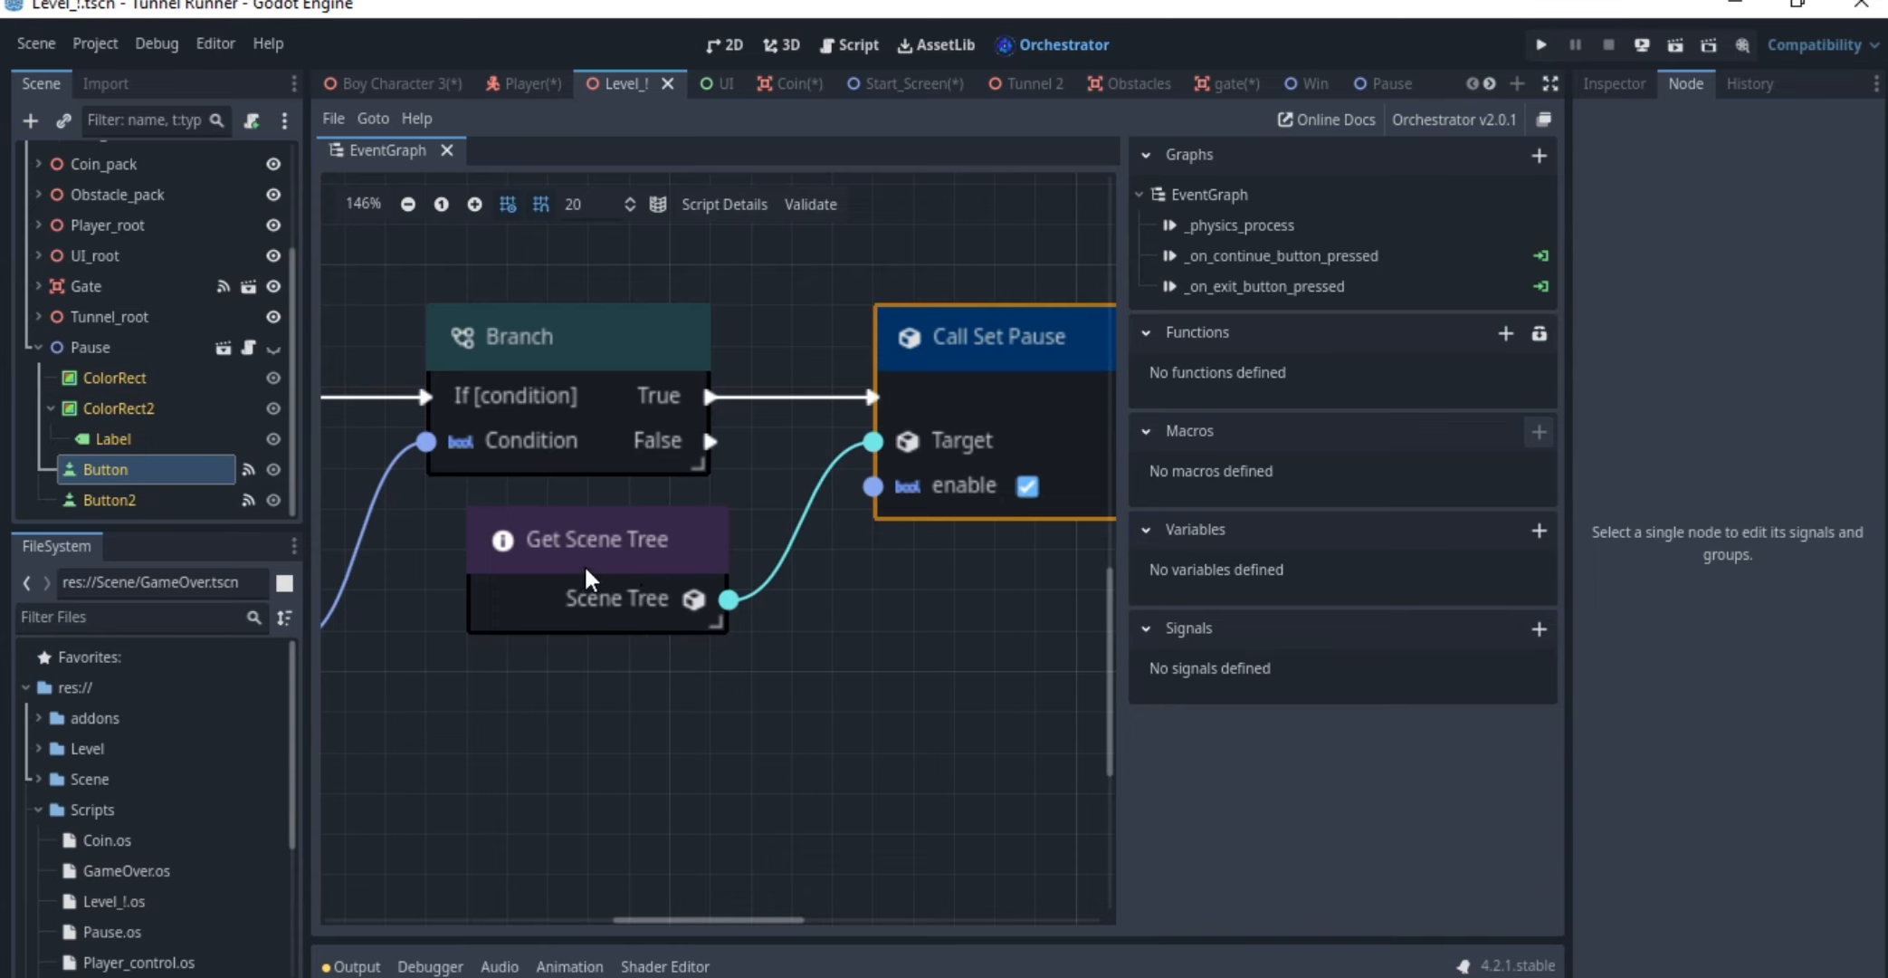
{"action": "left_click_drag", "start_coordinate": [728, 600], "coordinate": [854, 527]}
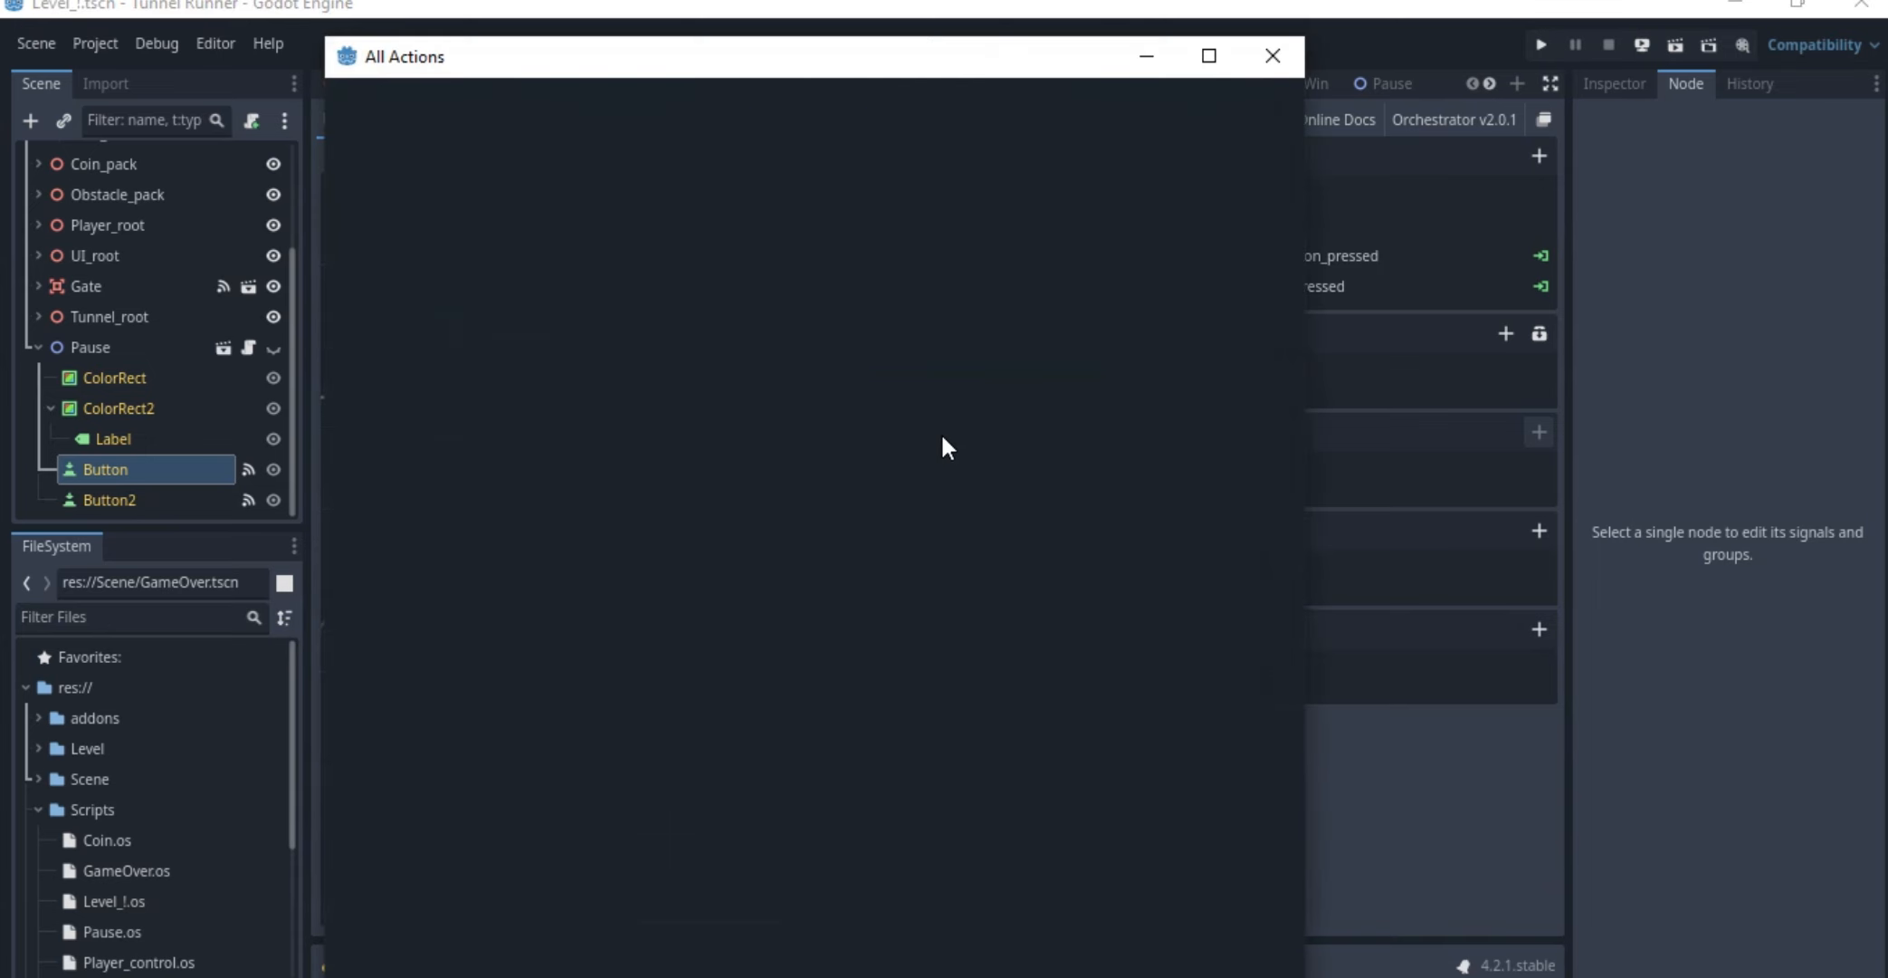
{"action": "key", "text": "Escape"}
{"action": "left_click", "coordinate": [1000, 405]}
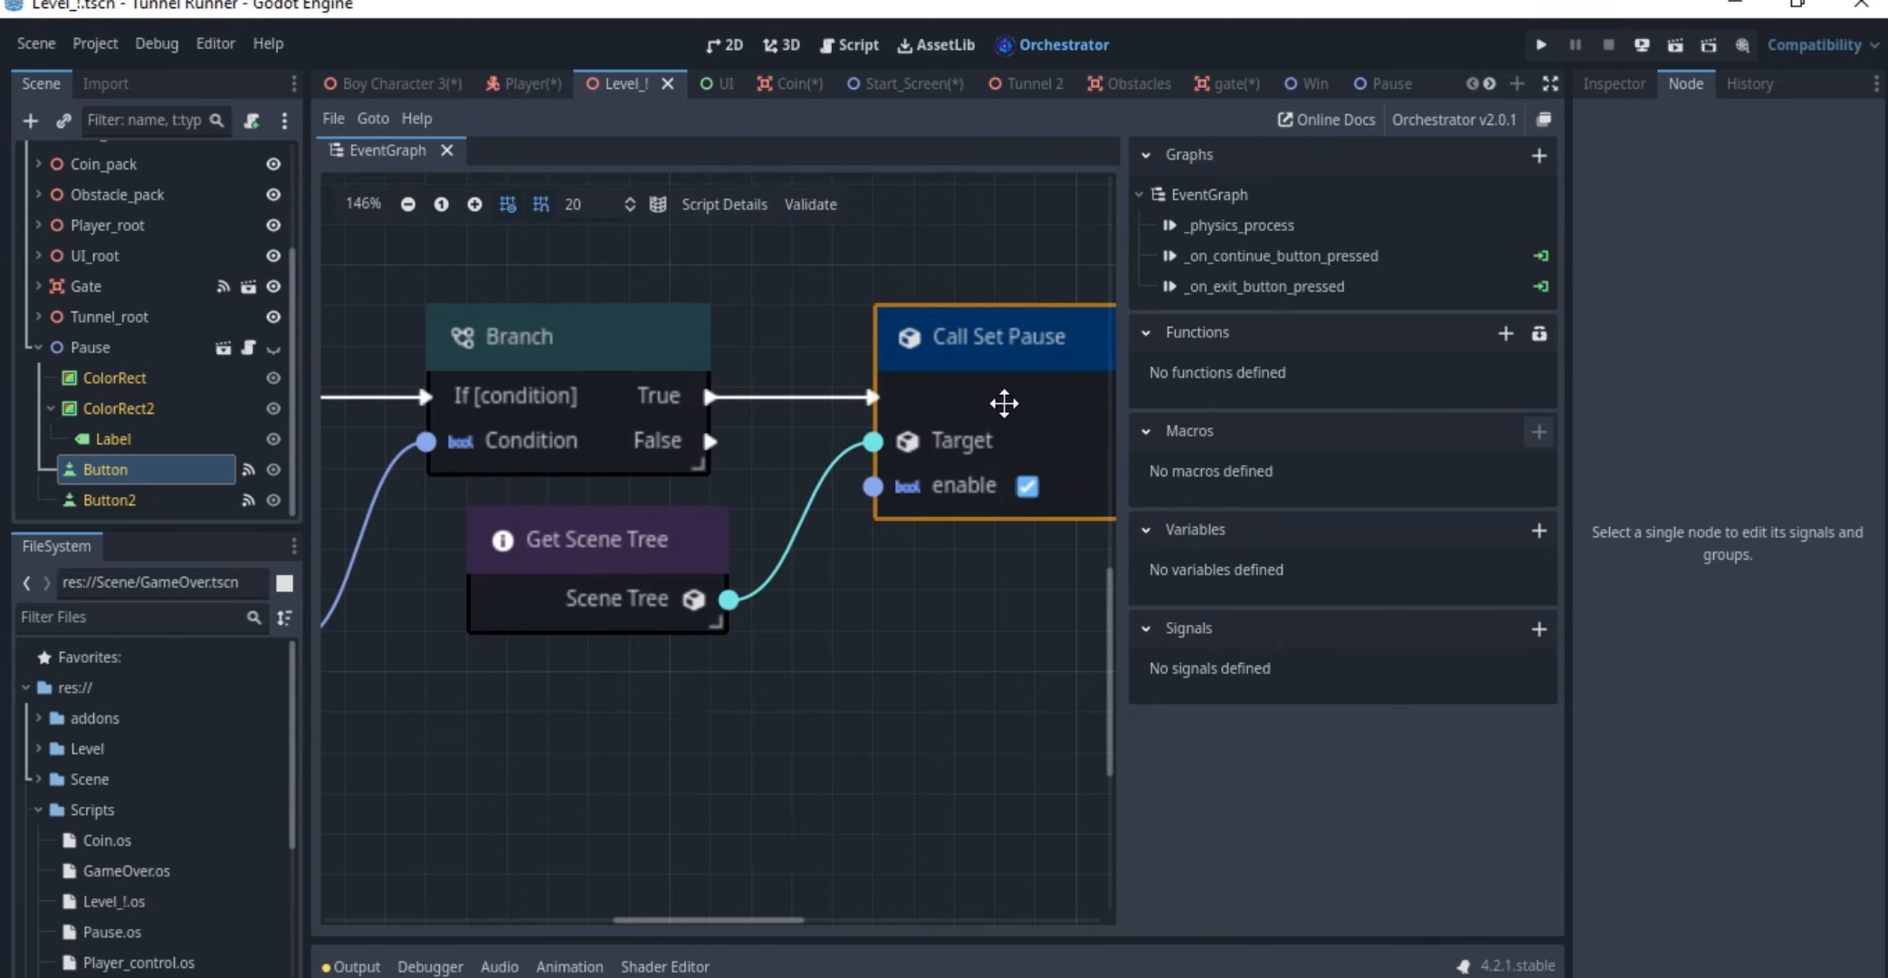
{"action": "middle_click_drag", "start_coordinate": [990, 466], "coordinate": [826, 464]}
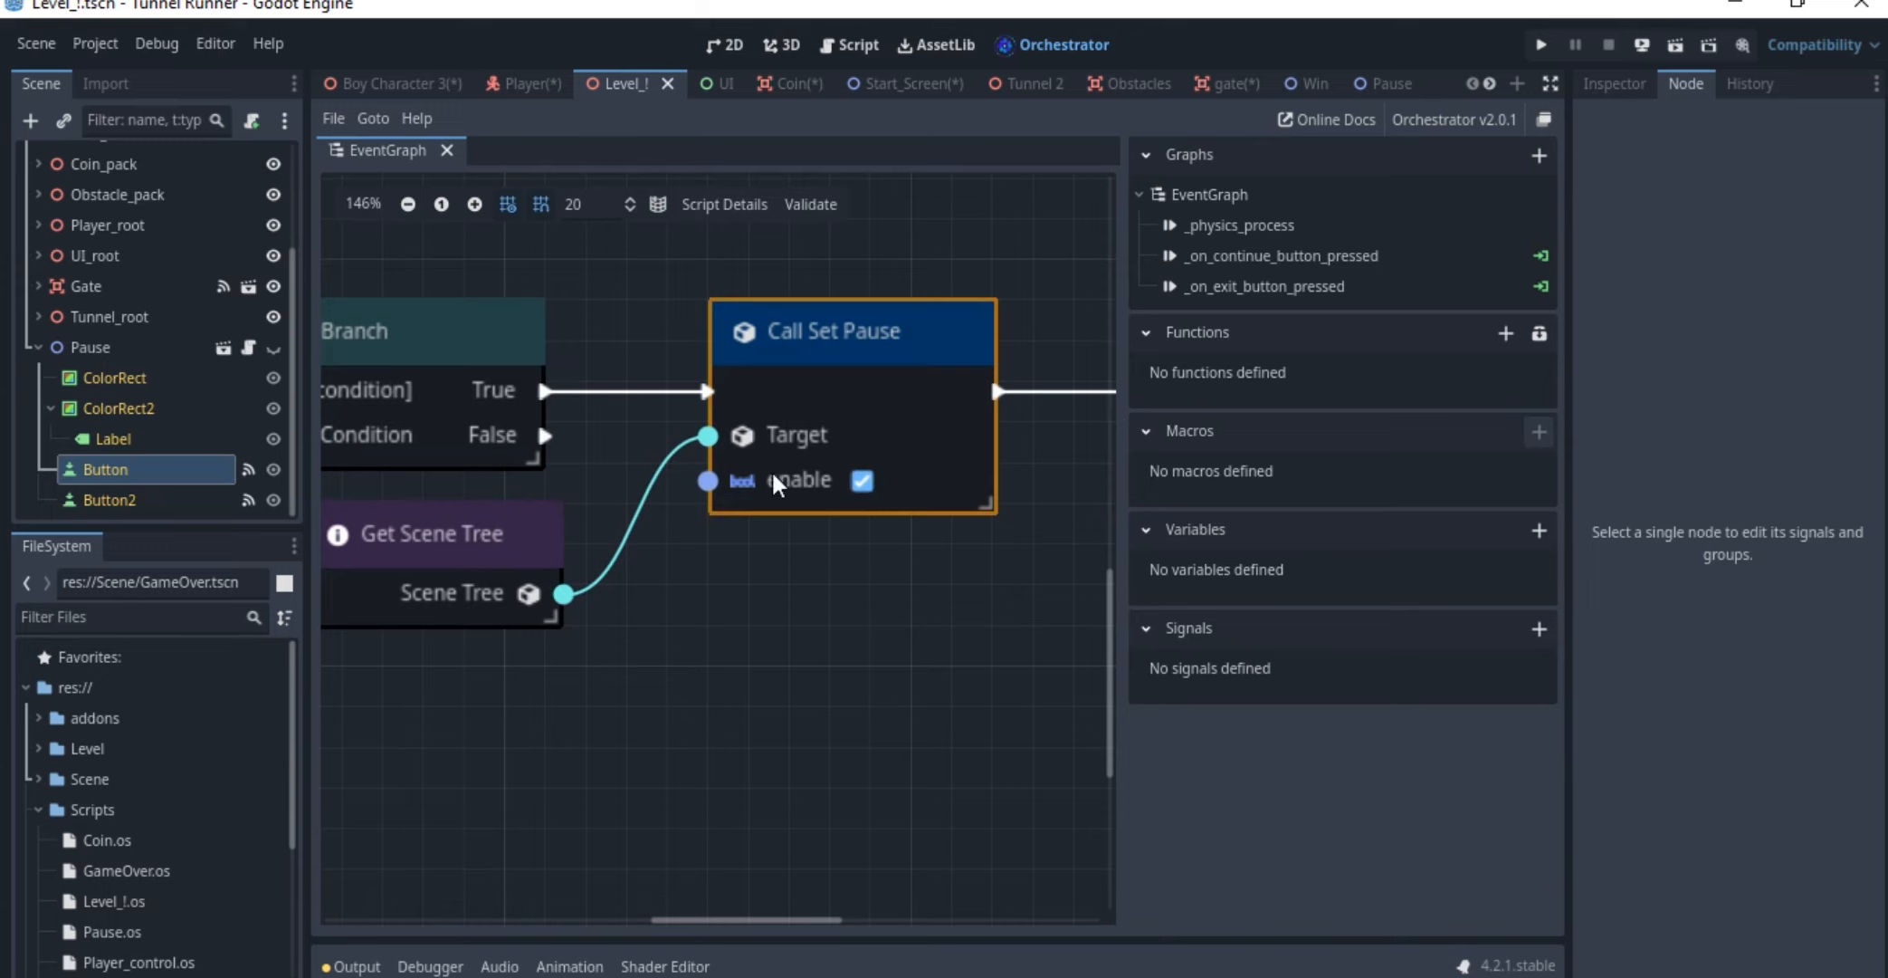
Examine the Set Visible node following Call Set Pause and toggle the Pause node's visibility in the scene tree to demonstrate it
{"action": "scroll", "coordinate": [772, 469], "scroll_direction": "down", "scroll_amount": 2, "text": "ctrl"}
{"action": "scroll", "coordinate": [1078, 400], "scroll_direction": "up", "scroll_amount": 2, "text": "ctrl"}
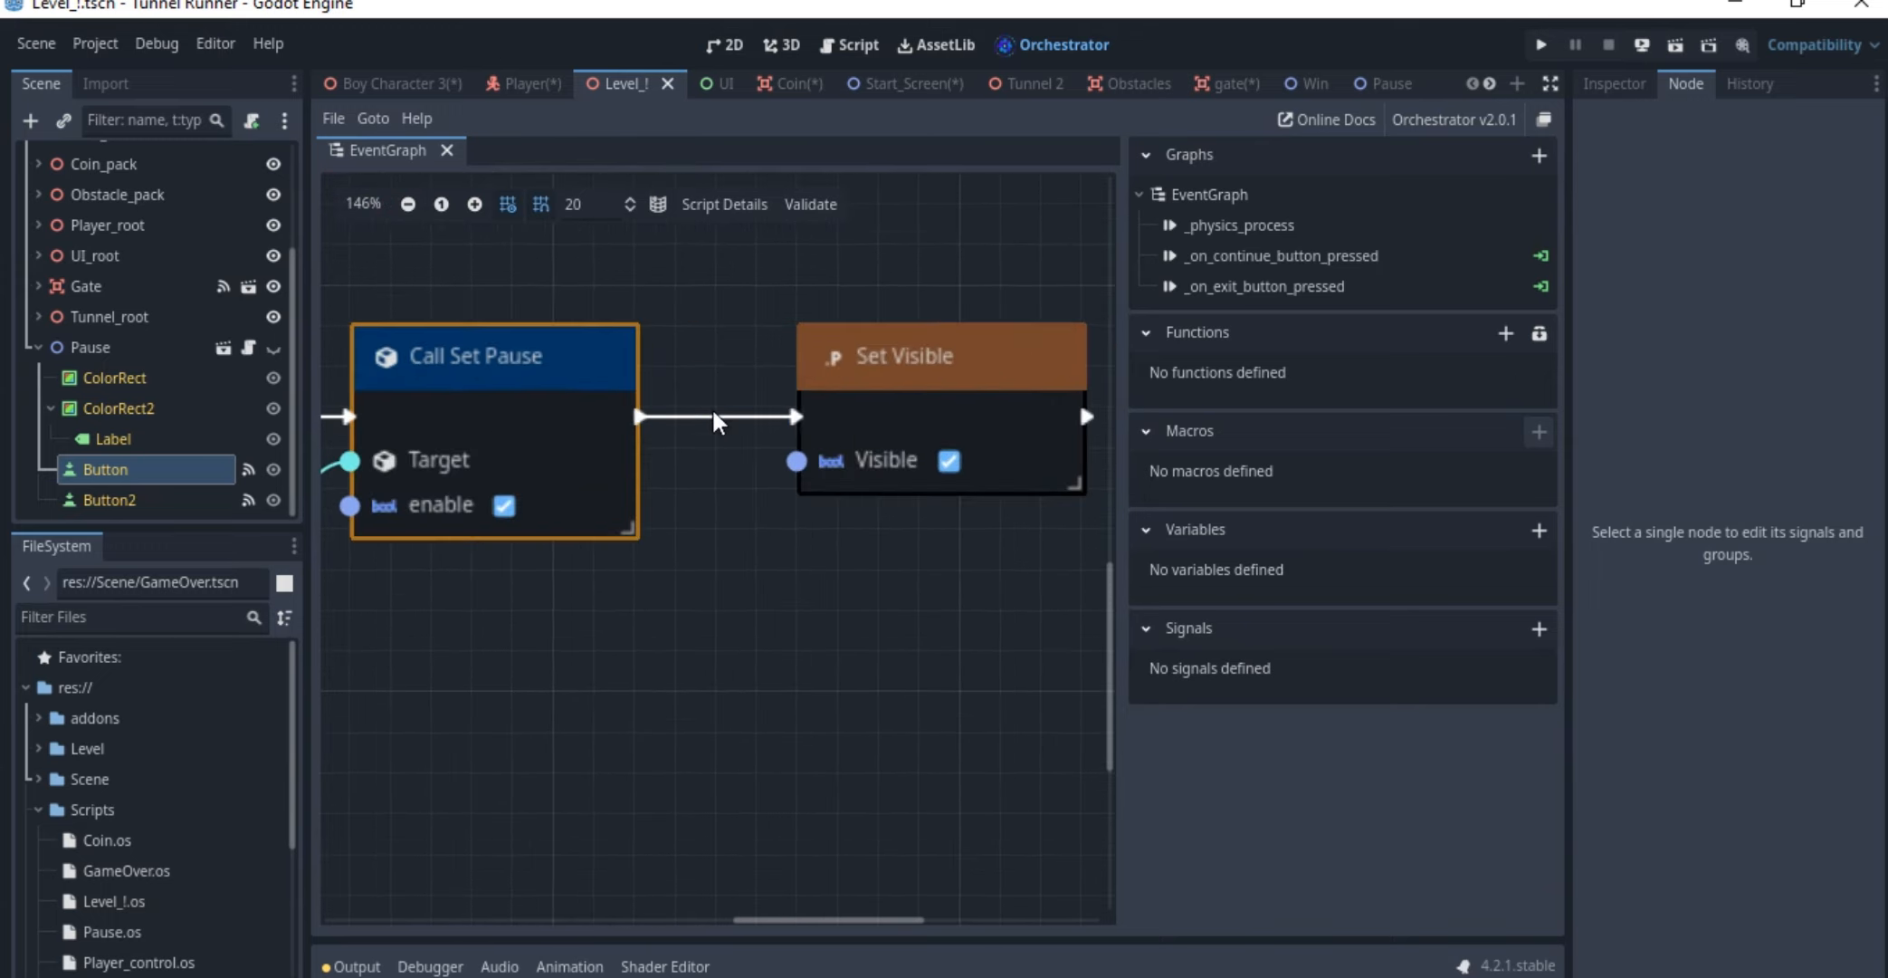
{"action": "left_click", "coordinate": [936, 384]}
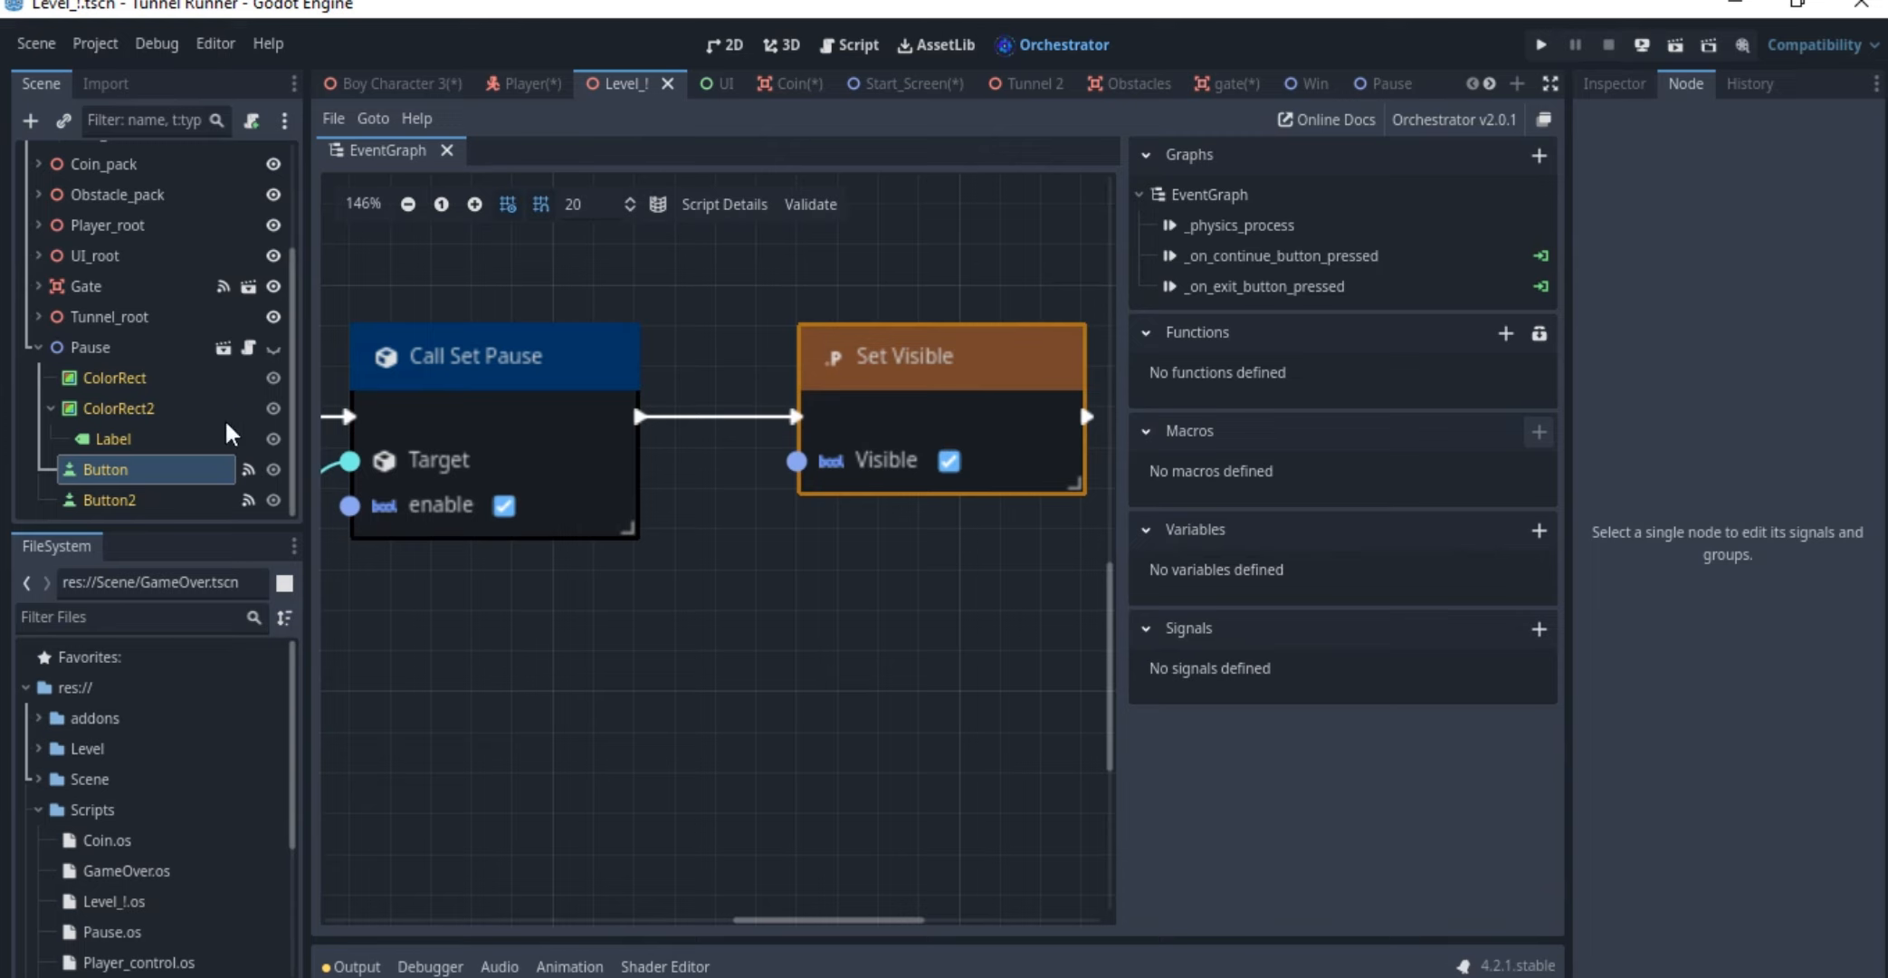
{"action": "left_click", "coordinate": [275, 347]}
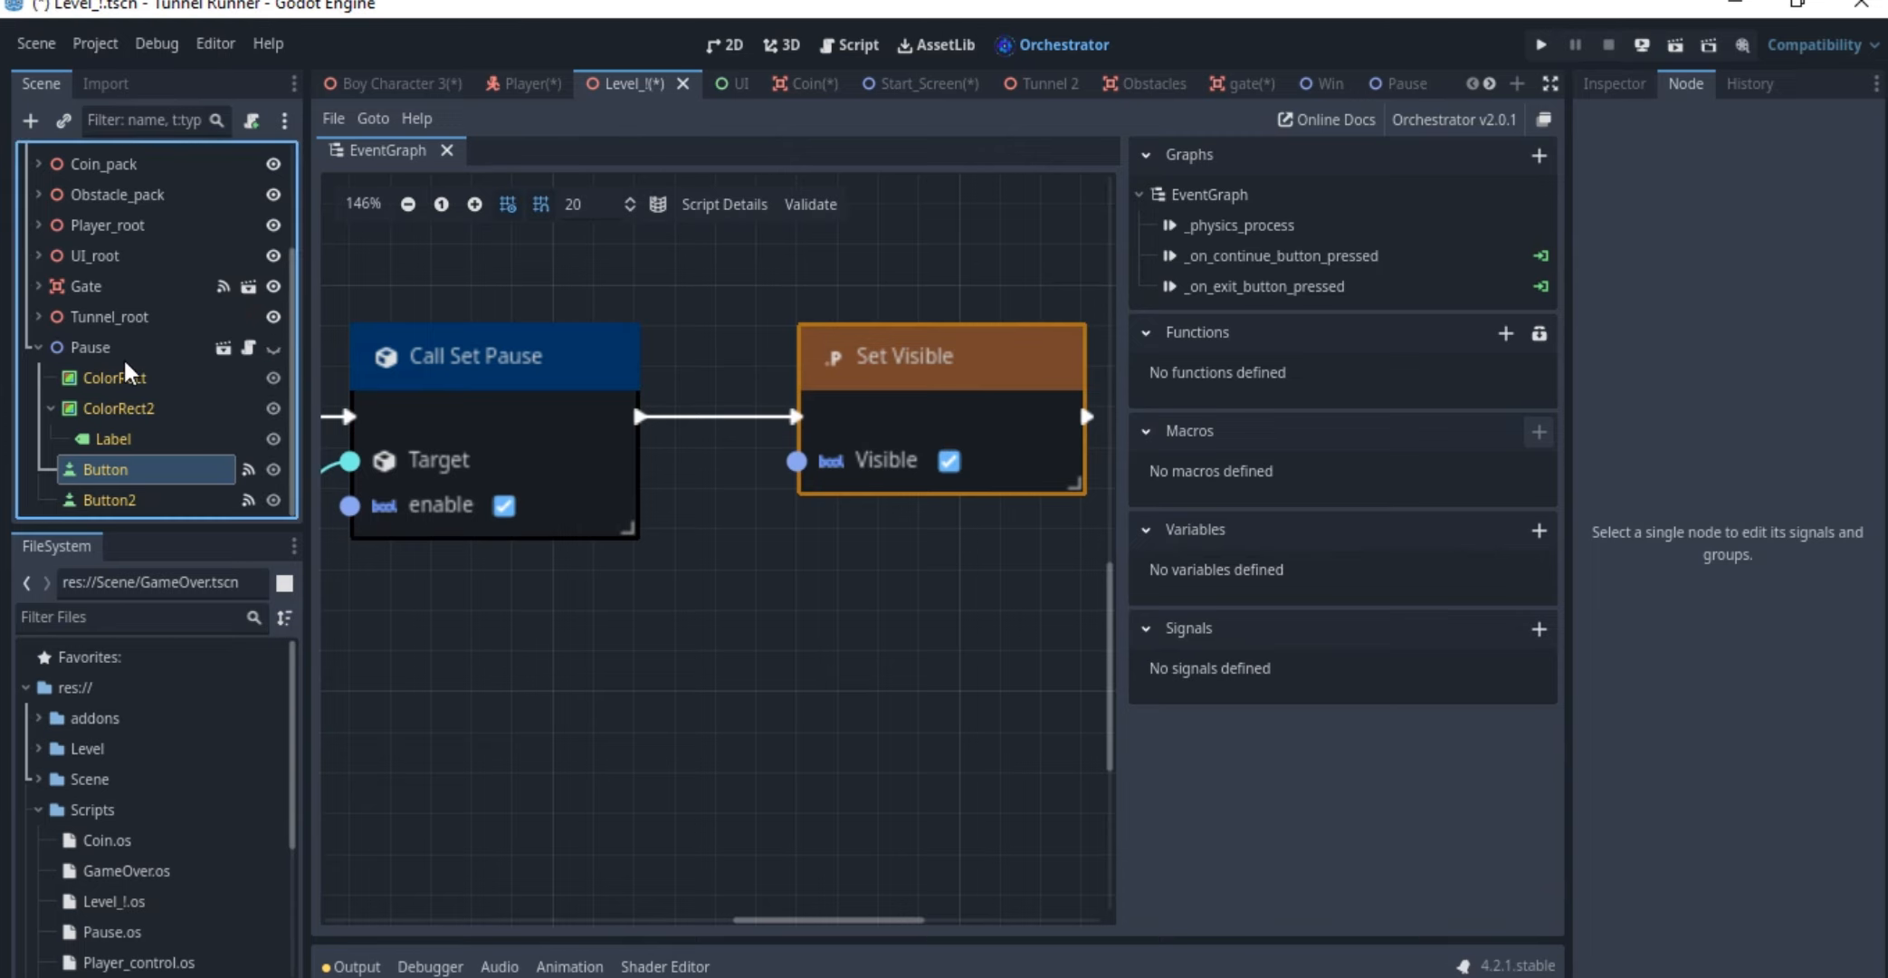
{"action": "scroll", "coordinate": [801, 518], "scroll_direction": "down", "scroll_amount": 2, "text": "ctrl"}
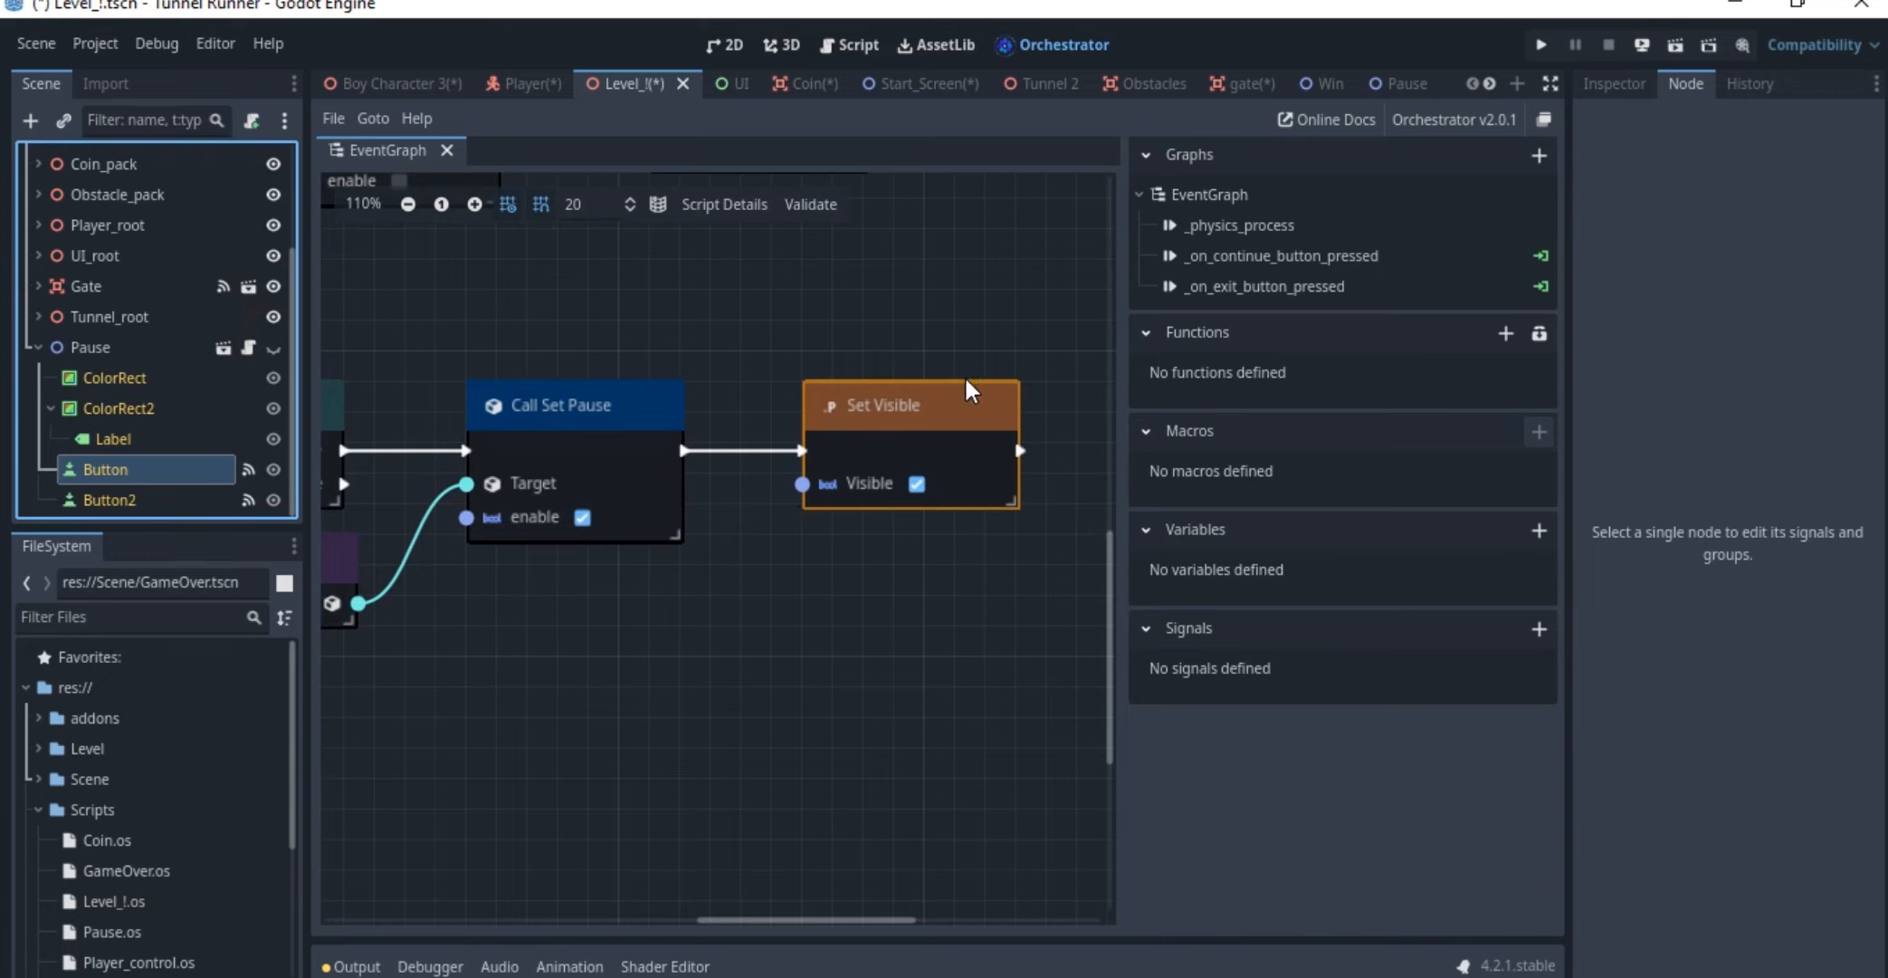
Move the whole On Continue Button Pressed Event node group below the Physics Process Event group
{"action": "middle_click_drag", "start_coordinate": [778, 399], "coordinate": [910, 375]}
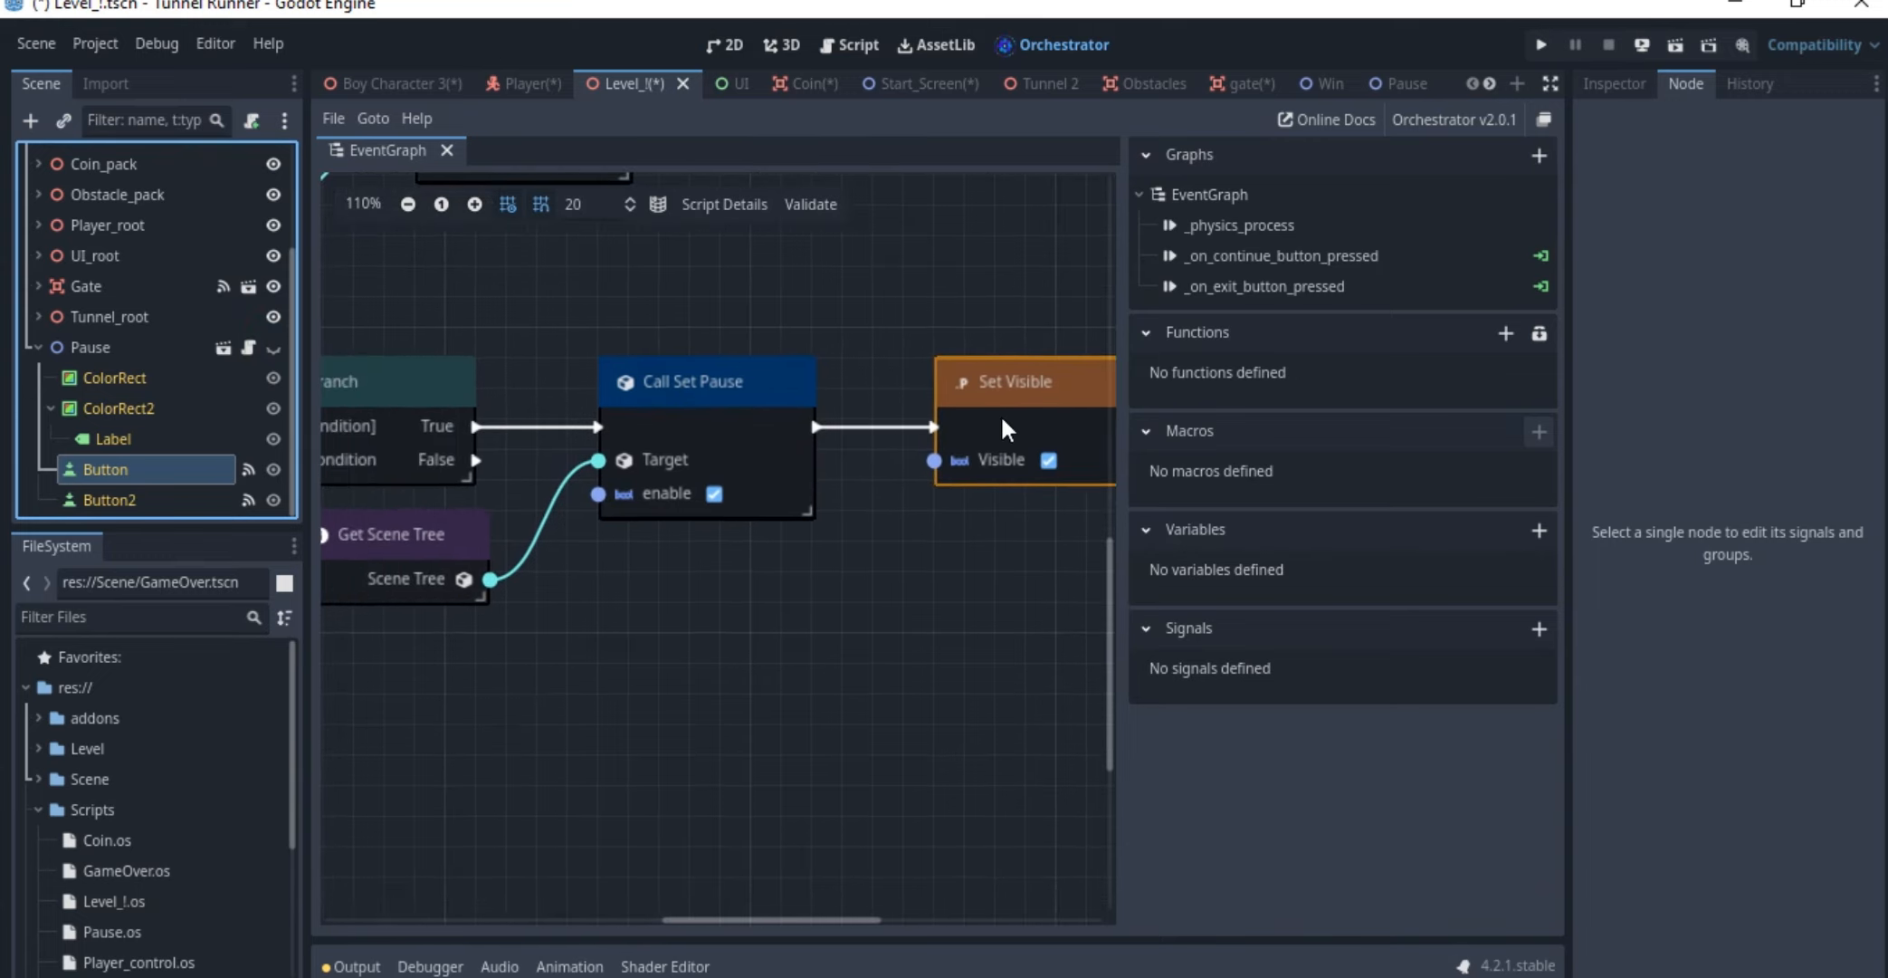
{"action": "middle_click_drag", "start_coordinate": [769, 385], "coordinate": [943, 386]}
{"action": "middle_click_drag", "start_coordinate": [706, 408], "coordinate": [1048, 394]}
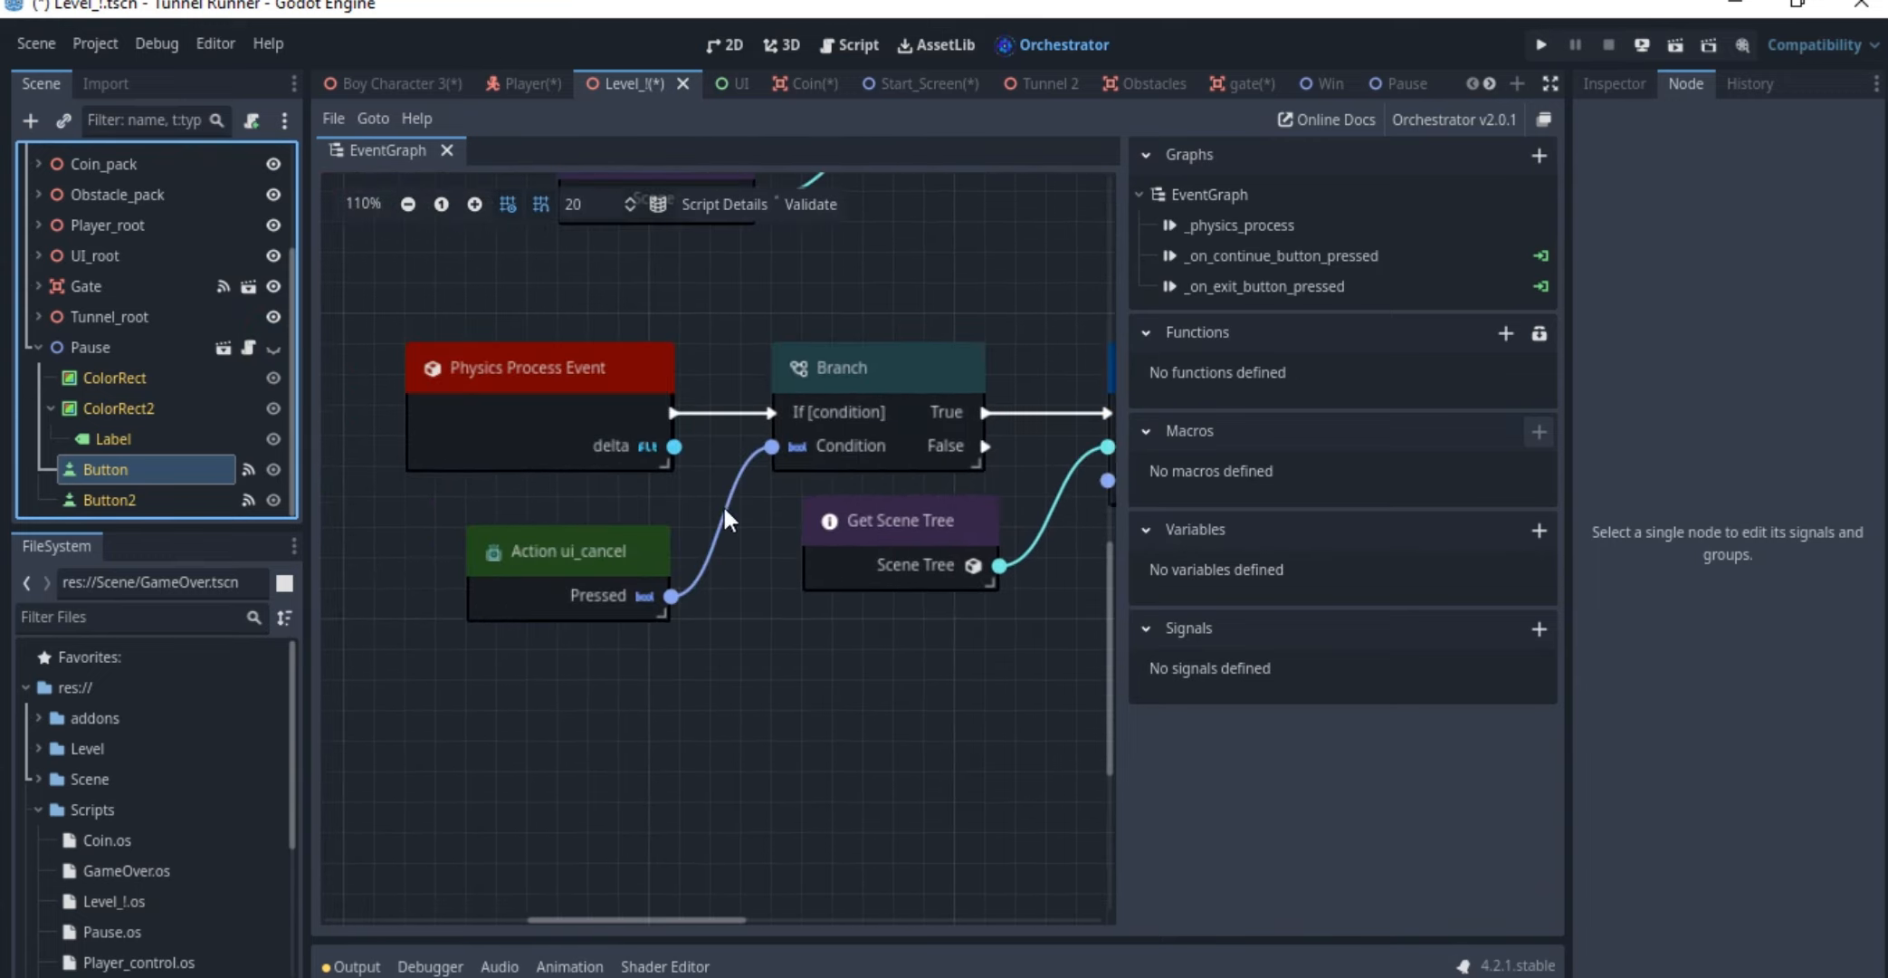
{"action": "scroll", "coordinate": [738, 404], "scroll_direction": "up", "scroll_amount": 1}
{"action": "scroll", "coordinate": [759, 443], "scroll_direction": "down", "scroll_amount": 4, "text": "ctrl"}
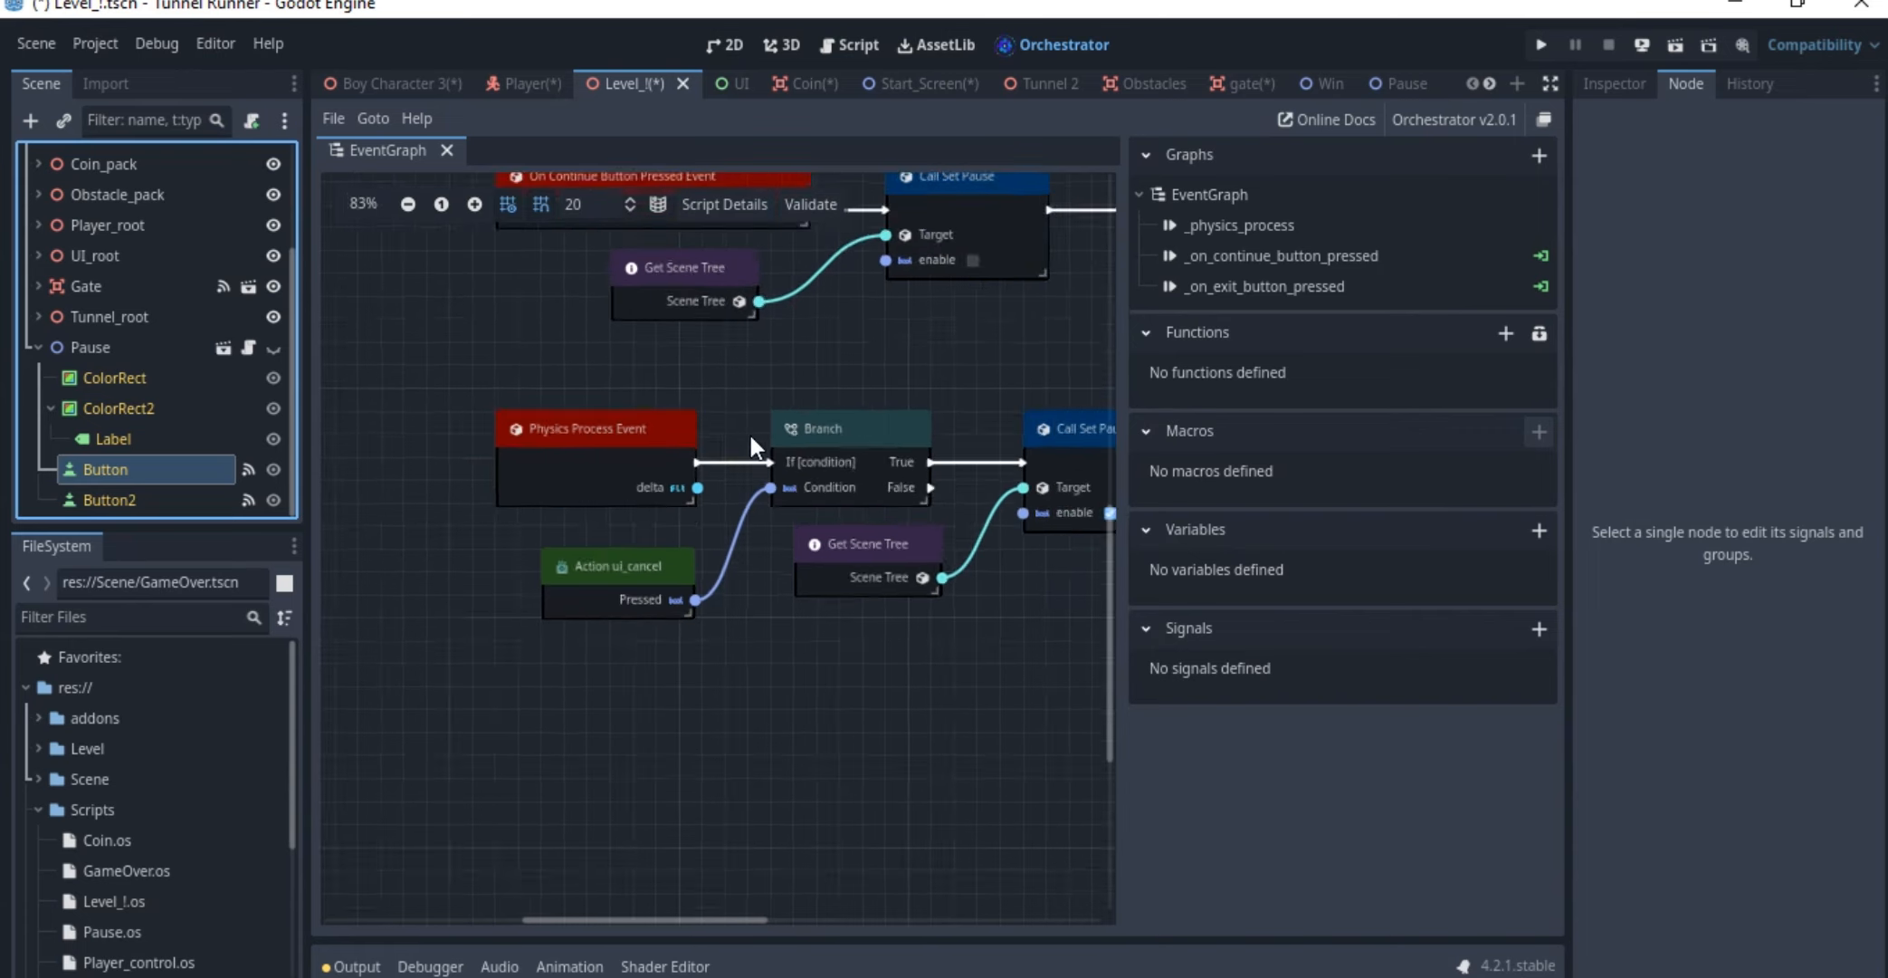
{"action": "left_click_drag", "start_coordinate": [641, 289], "coordinate": [1089, 412]}
{"action": "left_click_drag", "start_coordinate": [1082, 337], "coordinate": [1053, 704]}
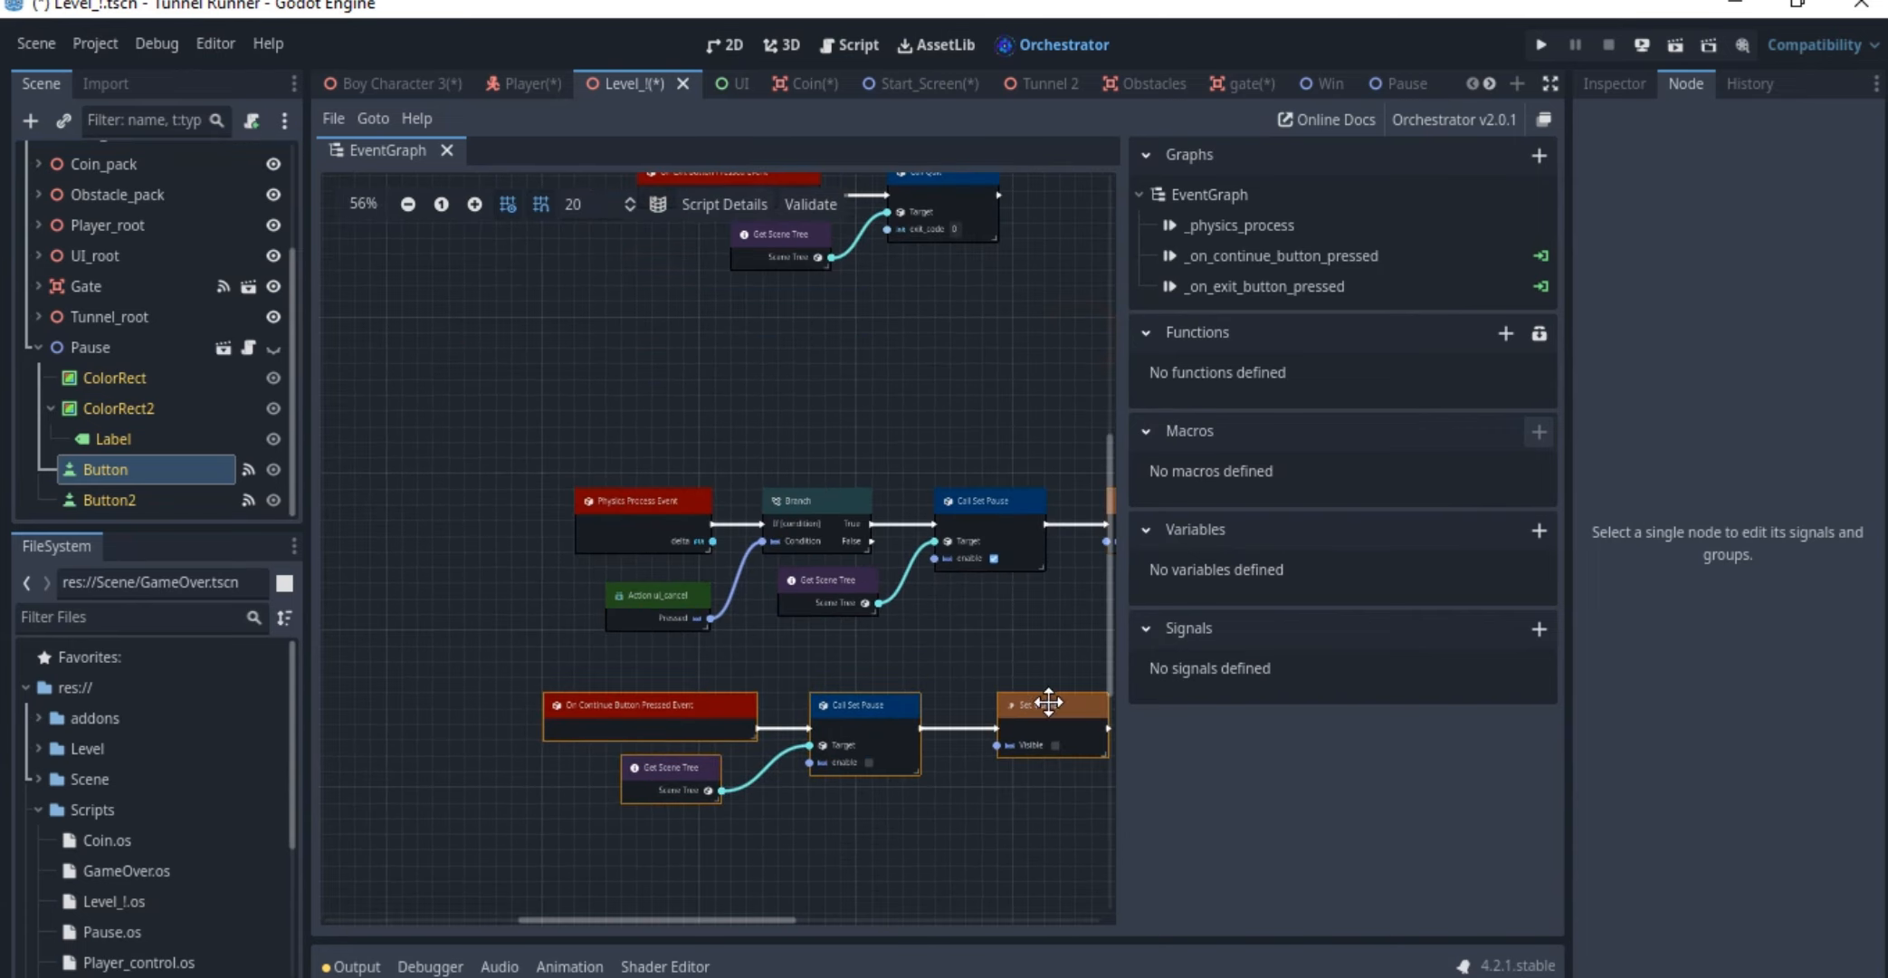
Move the On Exit Button Pressed Event node group below the continue event's nodes and save the scene
{"action": "scroll", "coordinate": [868, 471], "scroll_direction": "up", "scroll_amount": 3}
{"action": "left_click_drag", "start_coordinate": [620, 299], "coordinate": [942, 439]}
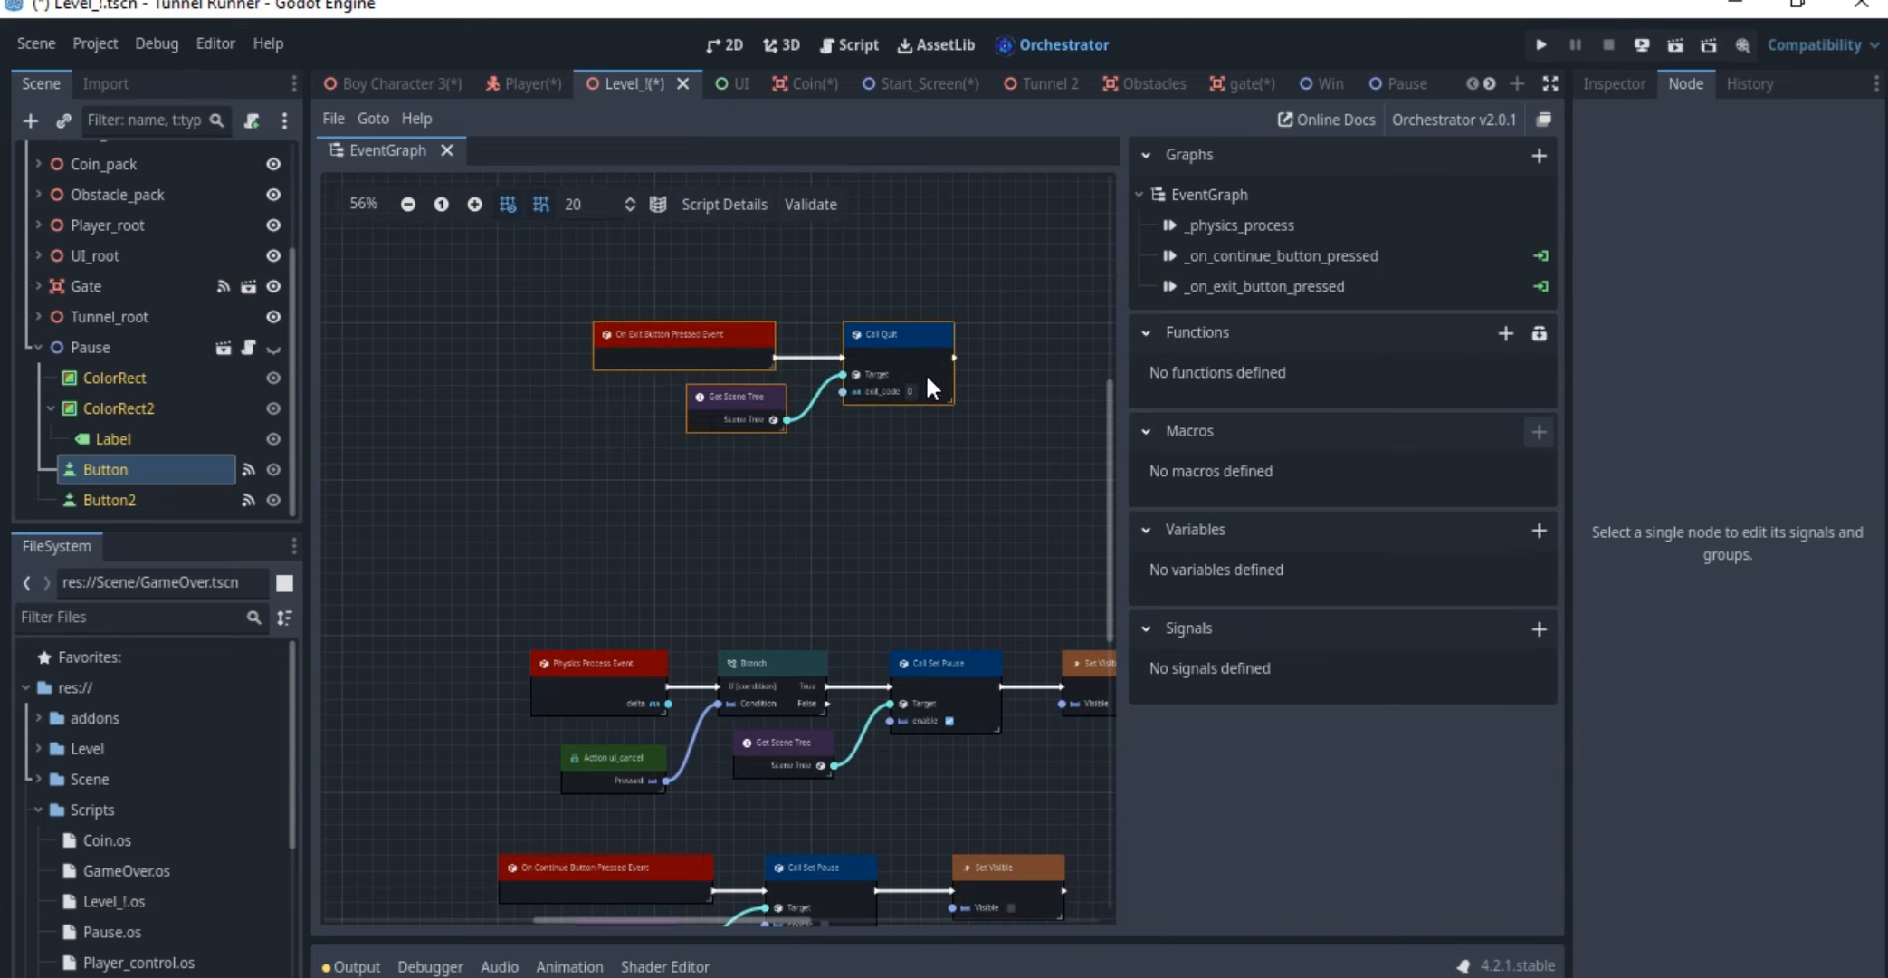
{"action": "left_click_drag", "start_coordinate": [923, 367], "coordinate": [922, 457]}
{"action": "scroll", "coordinate": [926, 399], "scroll_direction": "down", "scroll_amount": 3}
{"action": "scroll", "coordinate": [928, 349], "scroll_direction": "down", "scroll_amount": 1}
{"action": "left_click_drag", "start_coordinate": [878, 215], "coordinate": [854, 809]}
{"action": "scroll", "coordinate": [851, 595], "scroll_direction": "up", "scroll_amount": 2, "text": "ctrl"}
{"action": "key", "text": "ctrl+s"}
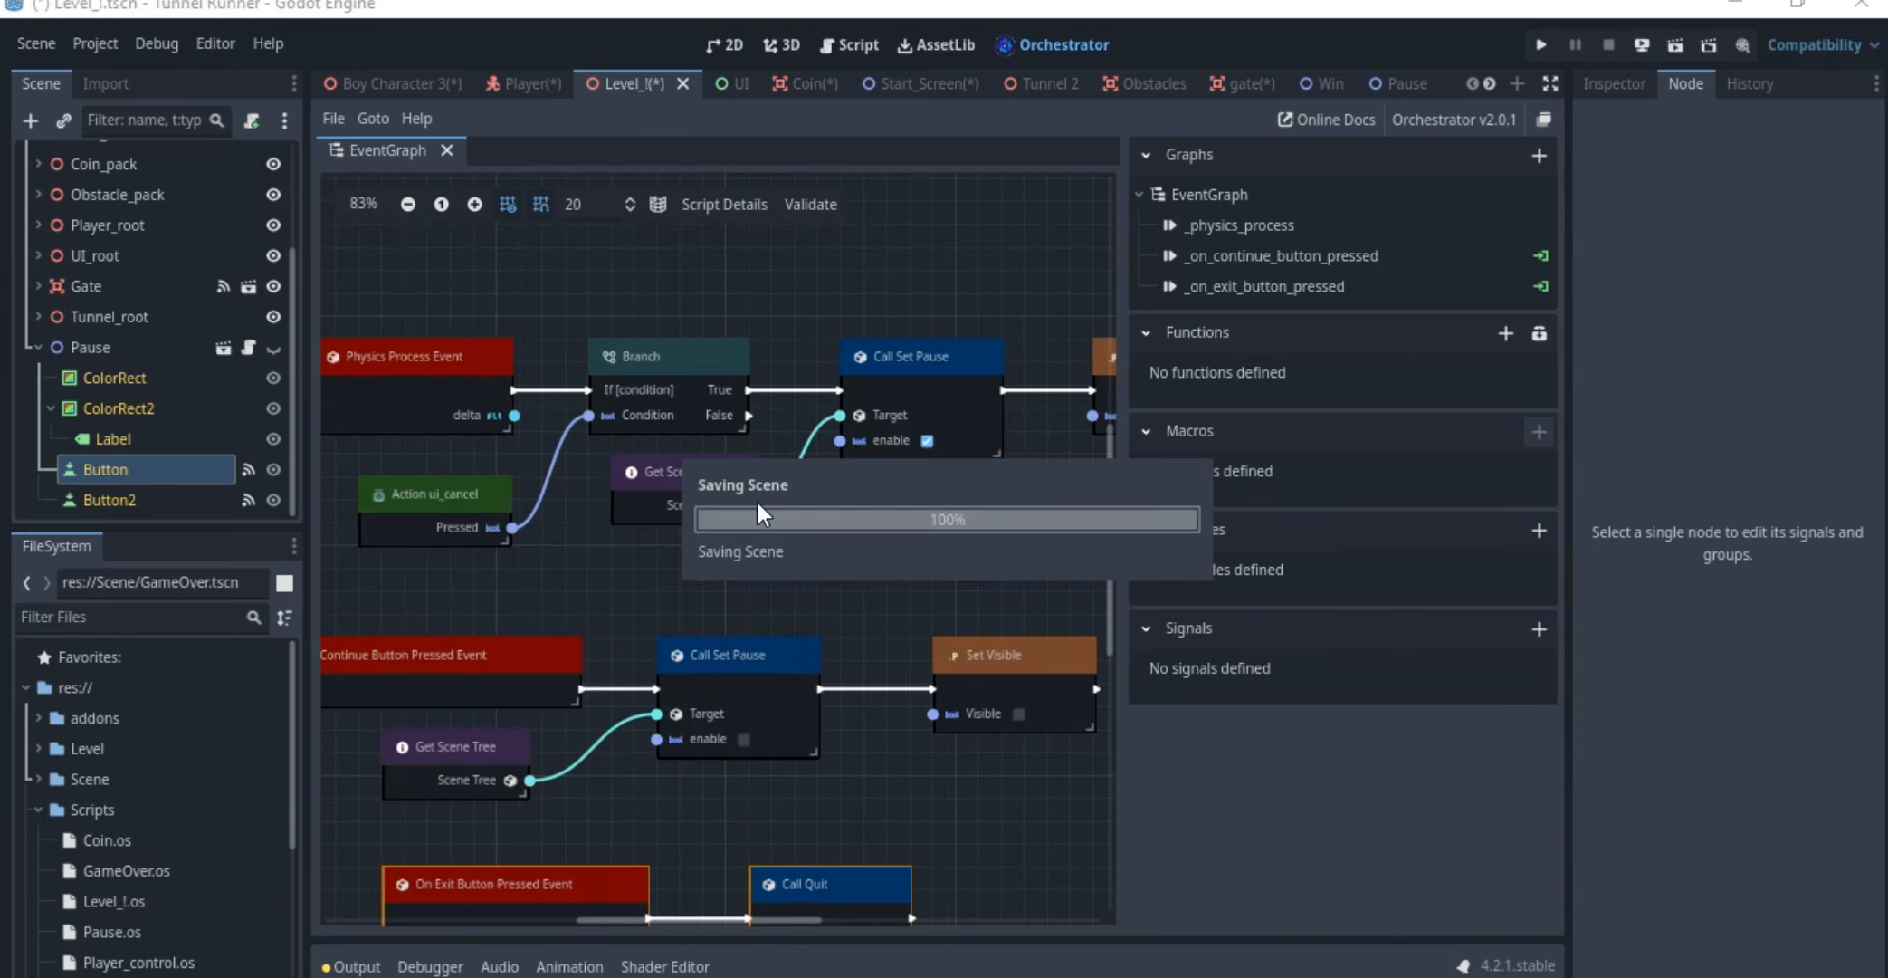
Review the physics process chain and the continue event's path through Call Set Pause to Set Visible, comparing their enable and Visible options
{"action": "mouse_move", "coordinate": [759, 384]}
{"action": "middle_mouse_down"}
{"action": "mouse_move", "coordinate": [914, 313]}
{"action": "mouse_move", "coordinate": [830, 288]}
{"action": "mouse_move", "coordinate": [725, 372]}
{"action": "middle_mouse_up"}
{"action": "scroll", "coordinate": [835, 336], "scroll_direction": "up", "scroll_amount": 1, "text": "ctrl"}
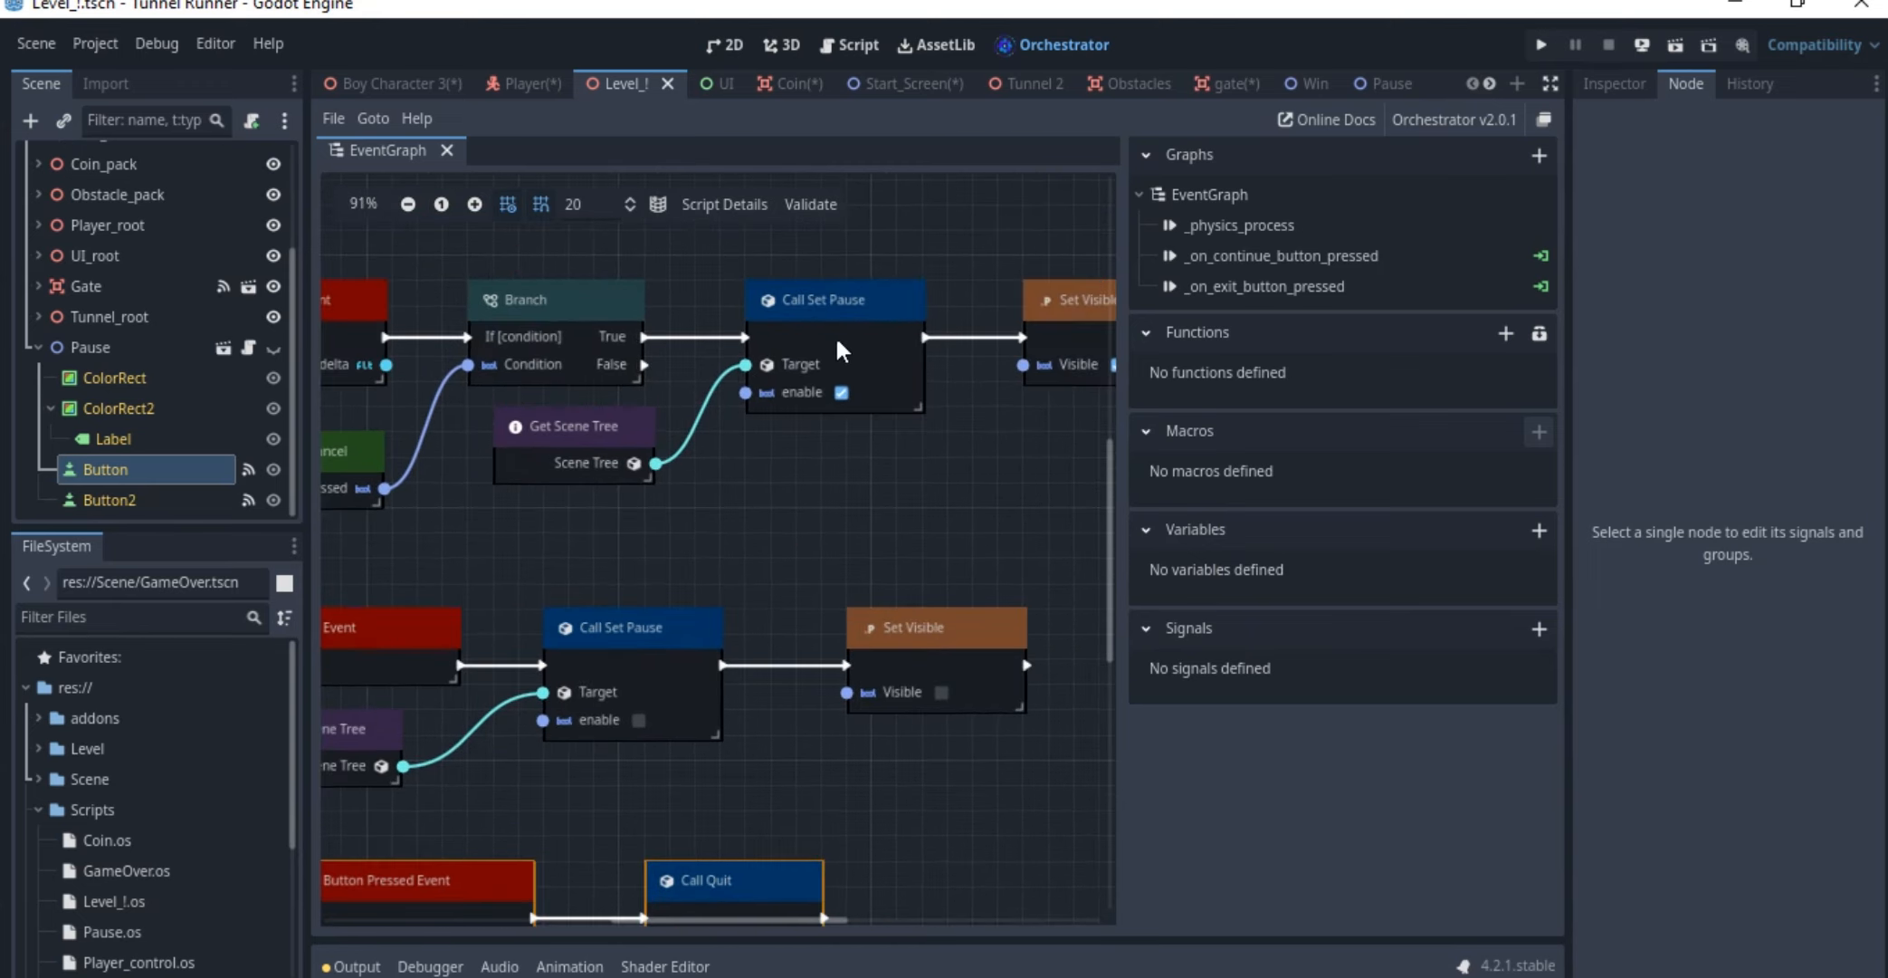
{"action": "middle_click_drag", "start_coordinate": [909, 341], "coordinate": [741, 330]}
{"action": "middle_click_drag", "start_coordinate": [621, 555], "coordinate": [908, 426]}
{"action": "middle_click_drag", "start_coordinate": [682, 454], "coordinate": [807, 419]}
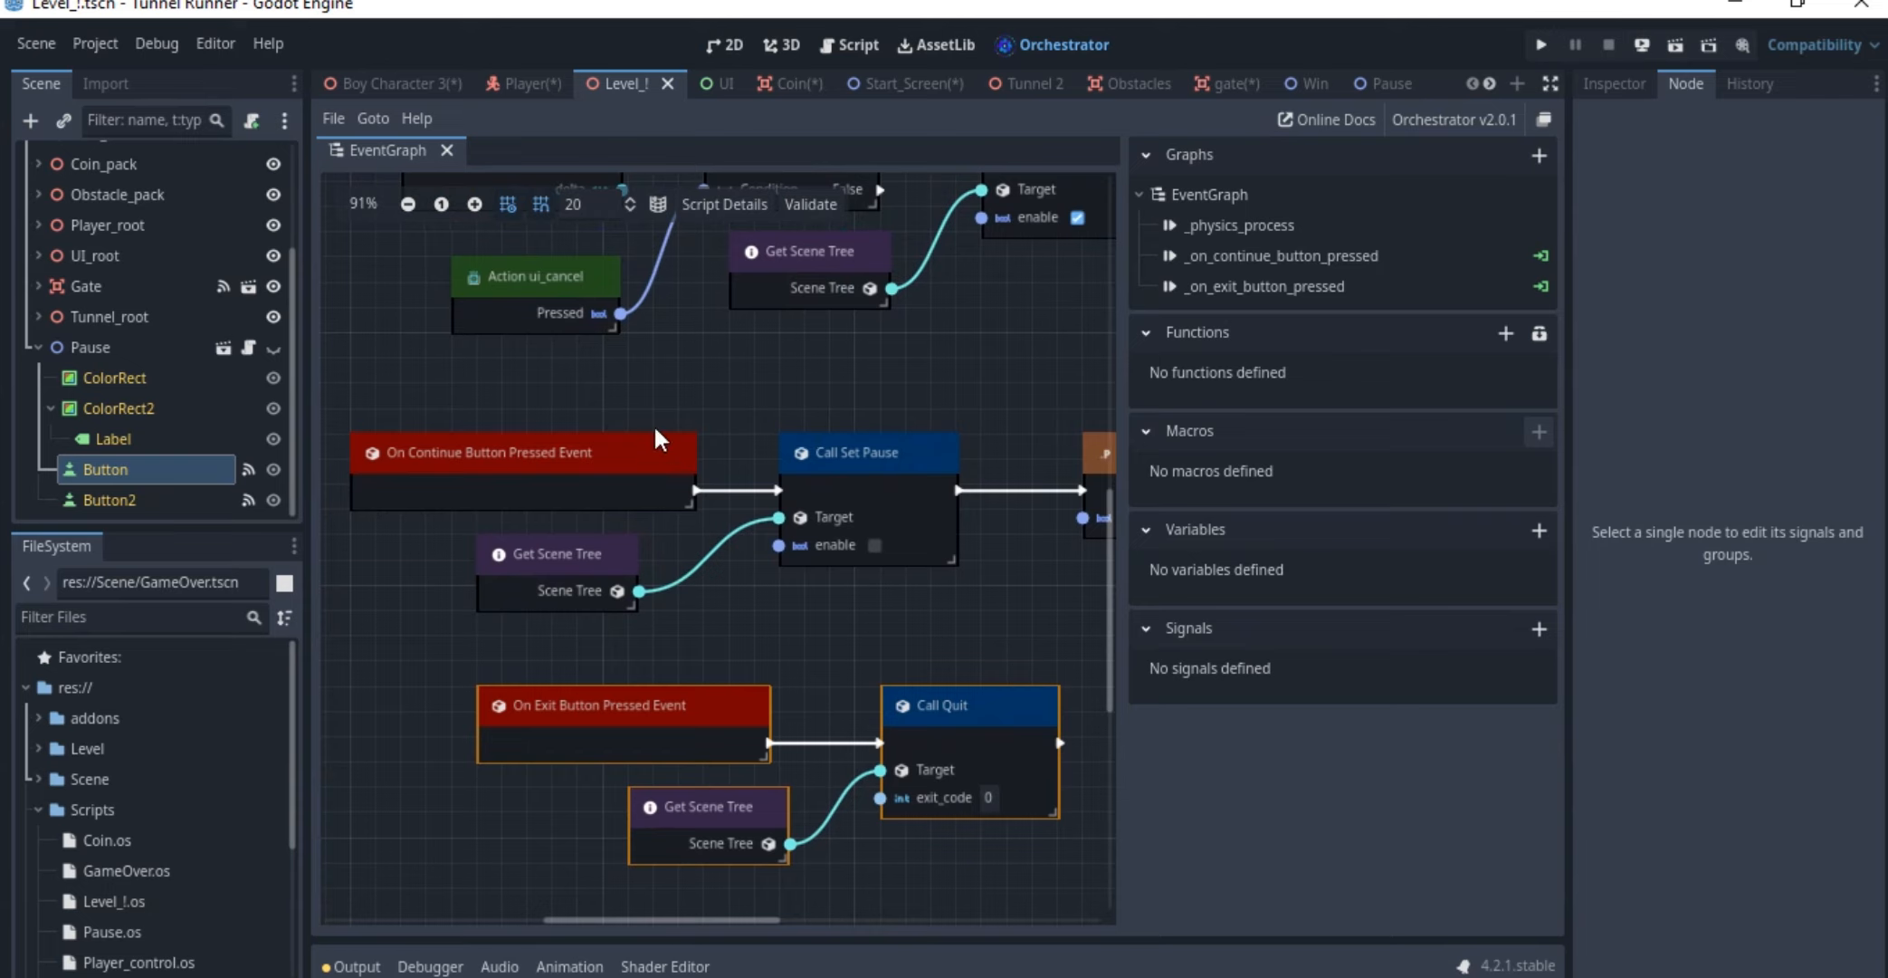
{"action": "left_click", "coordinate": [562, 474]}
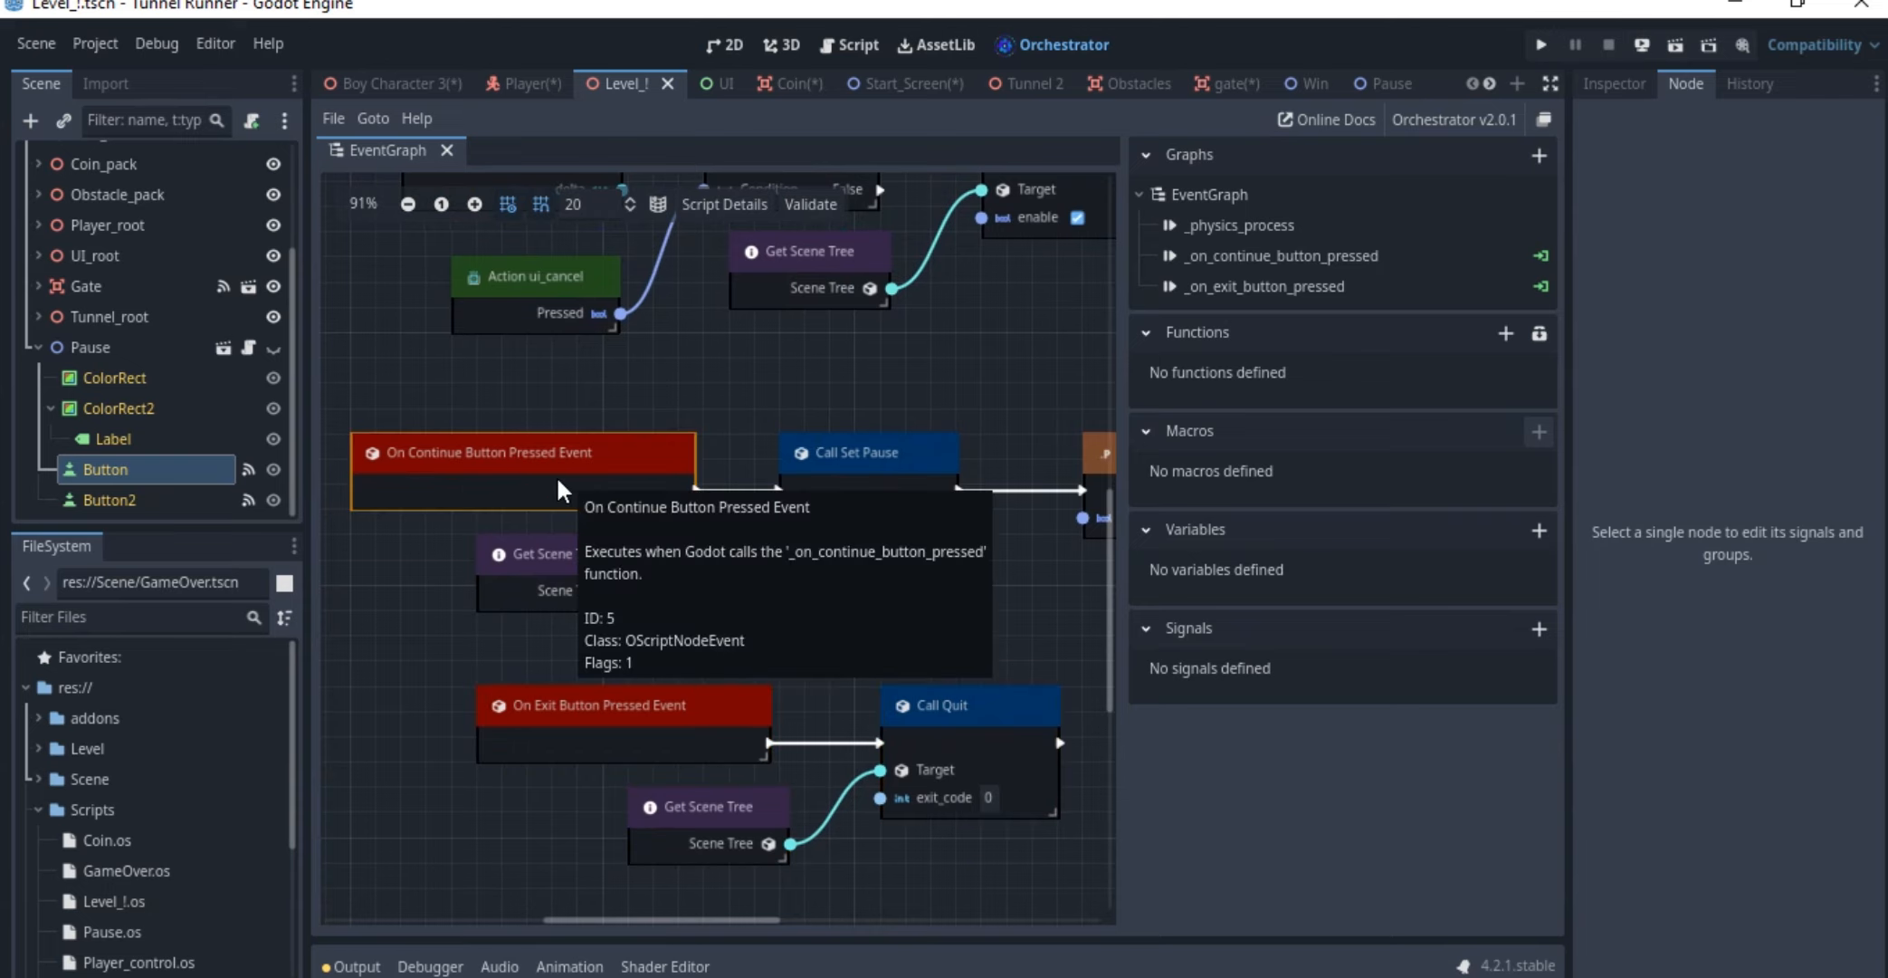
{"action": "scroll", "coordinate": [594, 428], "scroll_direction": "up", "scroll_amount": 1, "text": "ctrl"}
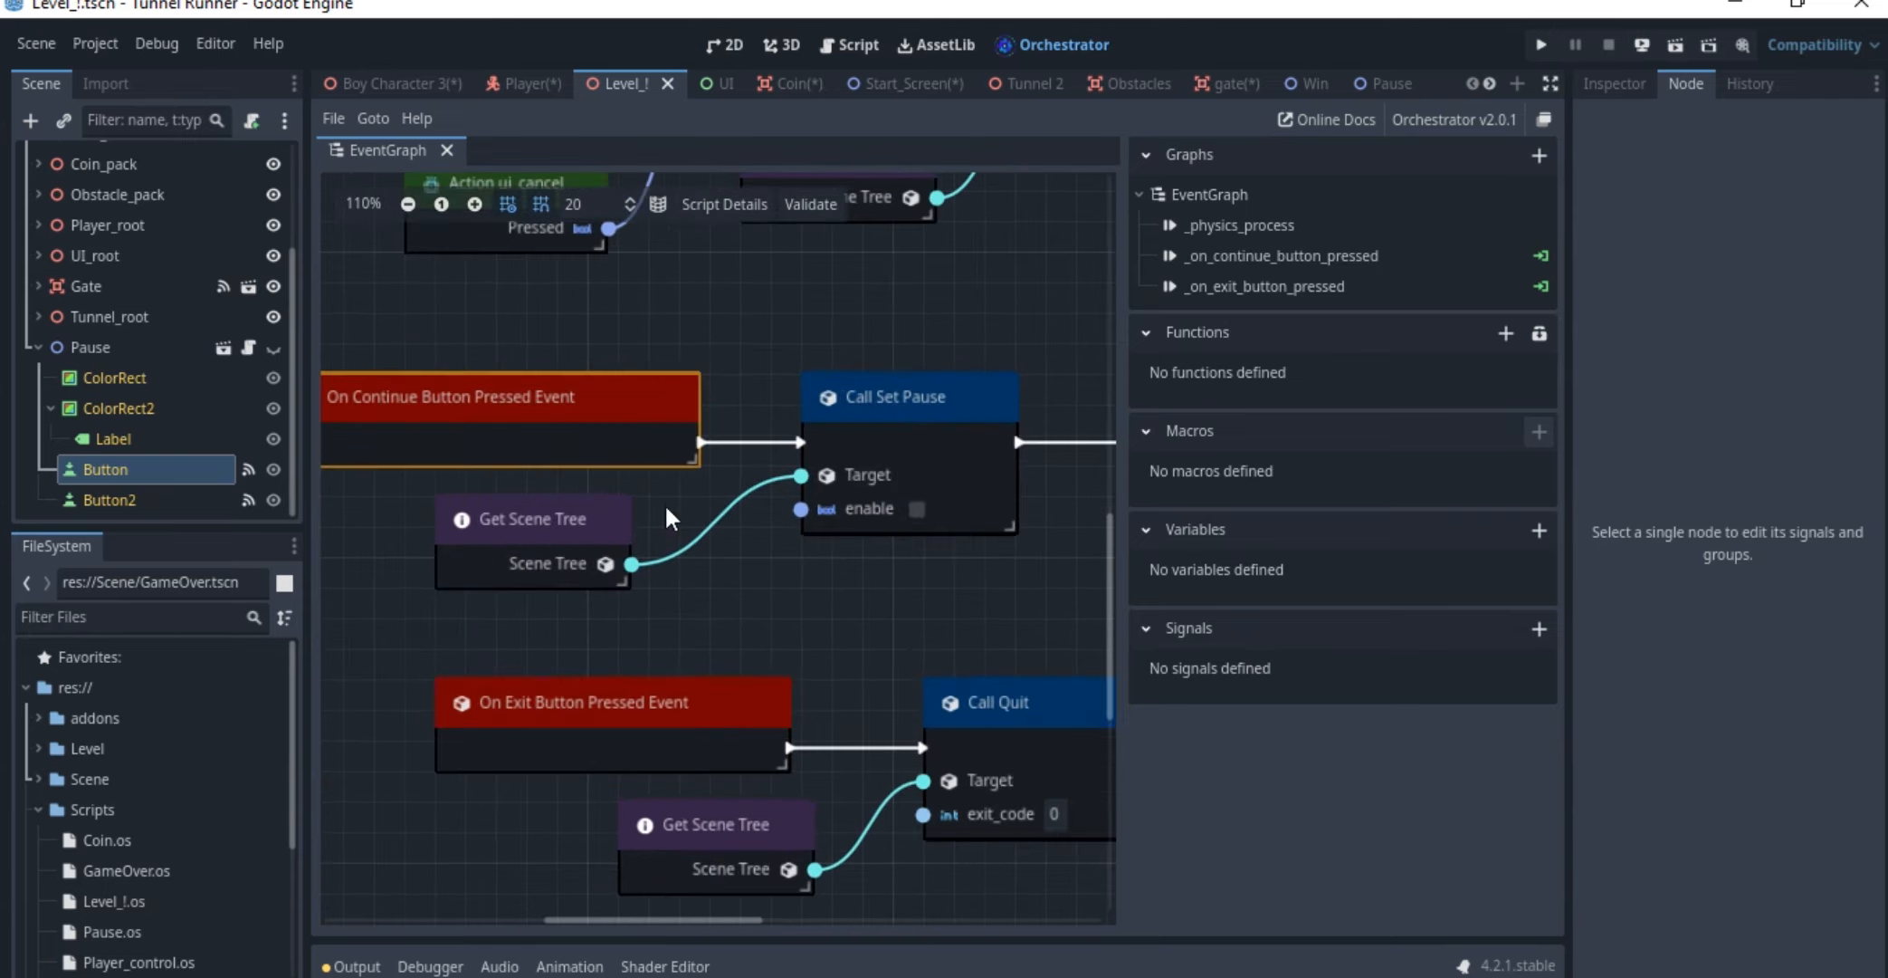
{"action": "middle_click_drag", "start_coordinate": [881, 510], "coordinate": [639, 515]}
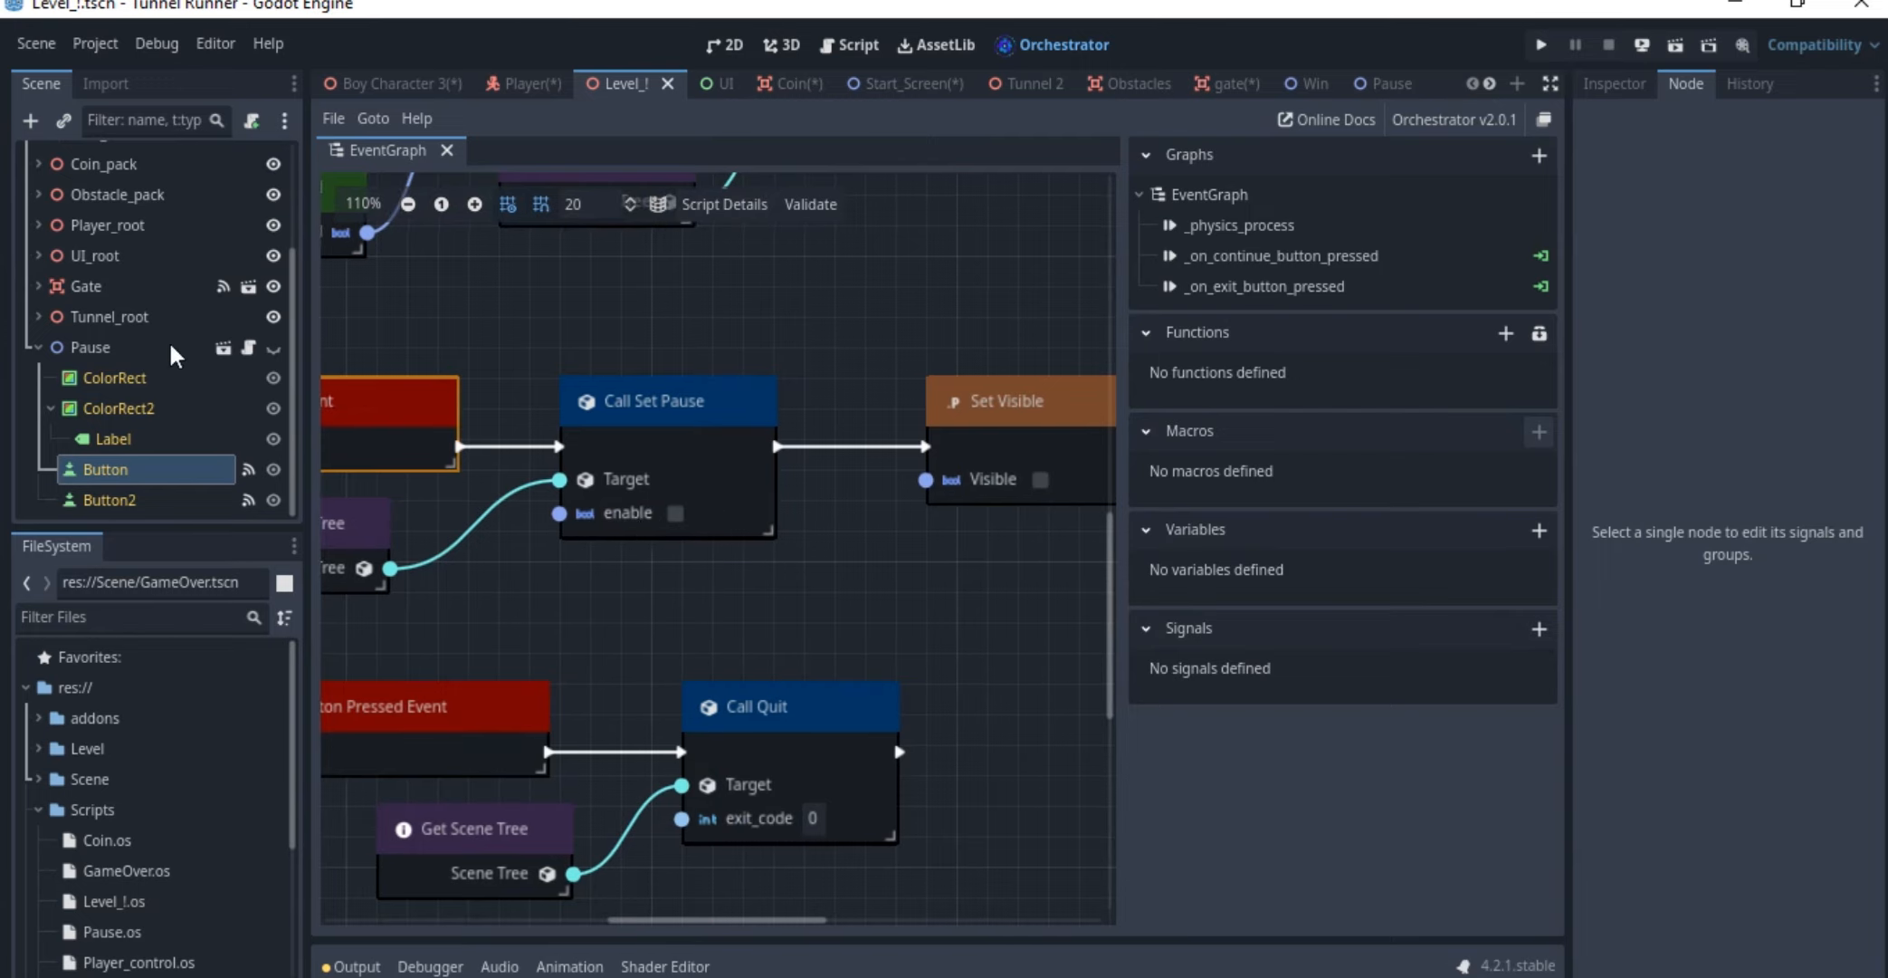
Inspect the Pause node's Process Mode property and its available options
{"action": "left_click", "coordinate": [99, 345]}
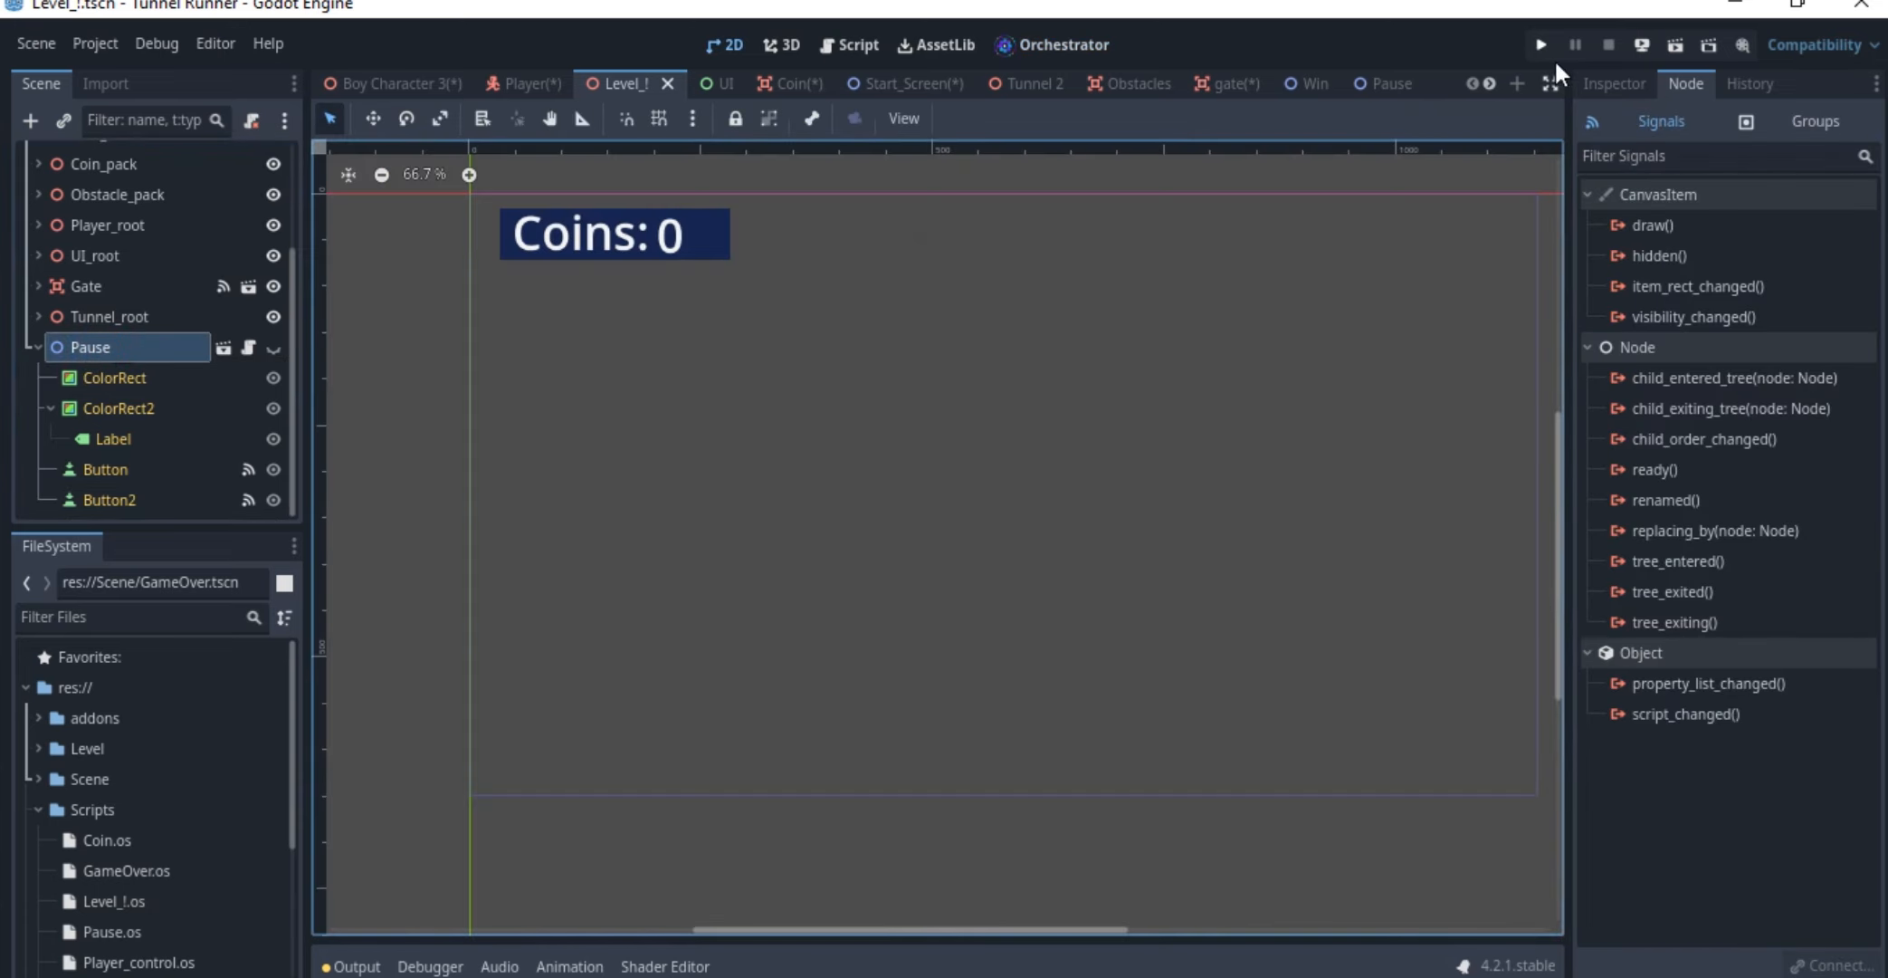
{"action": "left_click", "coordinate": [1607, 82]}
{"action": "scroll", "coordinate": [1657, 598], "scroll_direction": "down", "scroll_amount": 2}
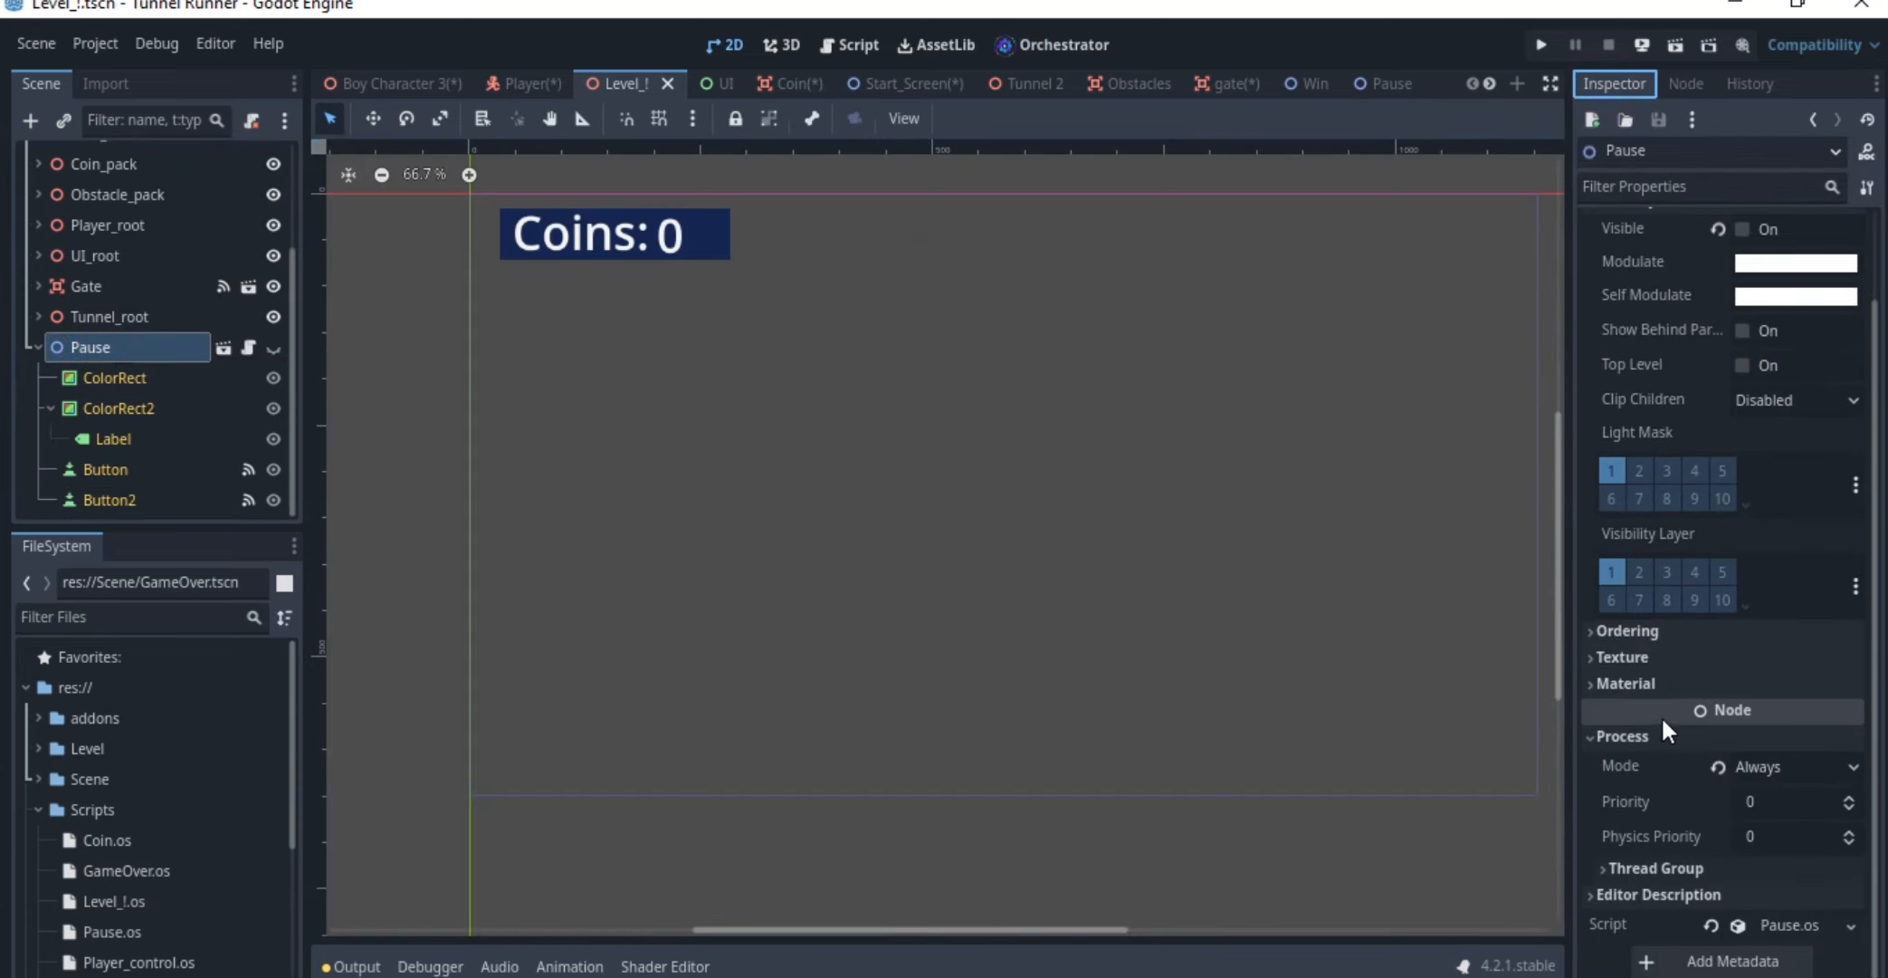
{"action": "left_click", "coordinate": [1771, 771]}
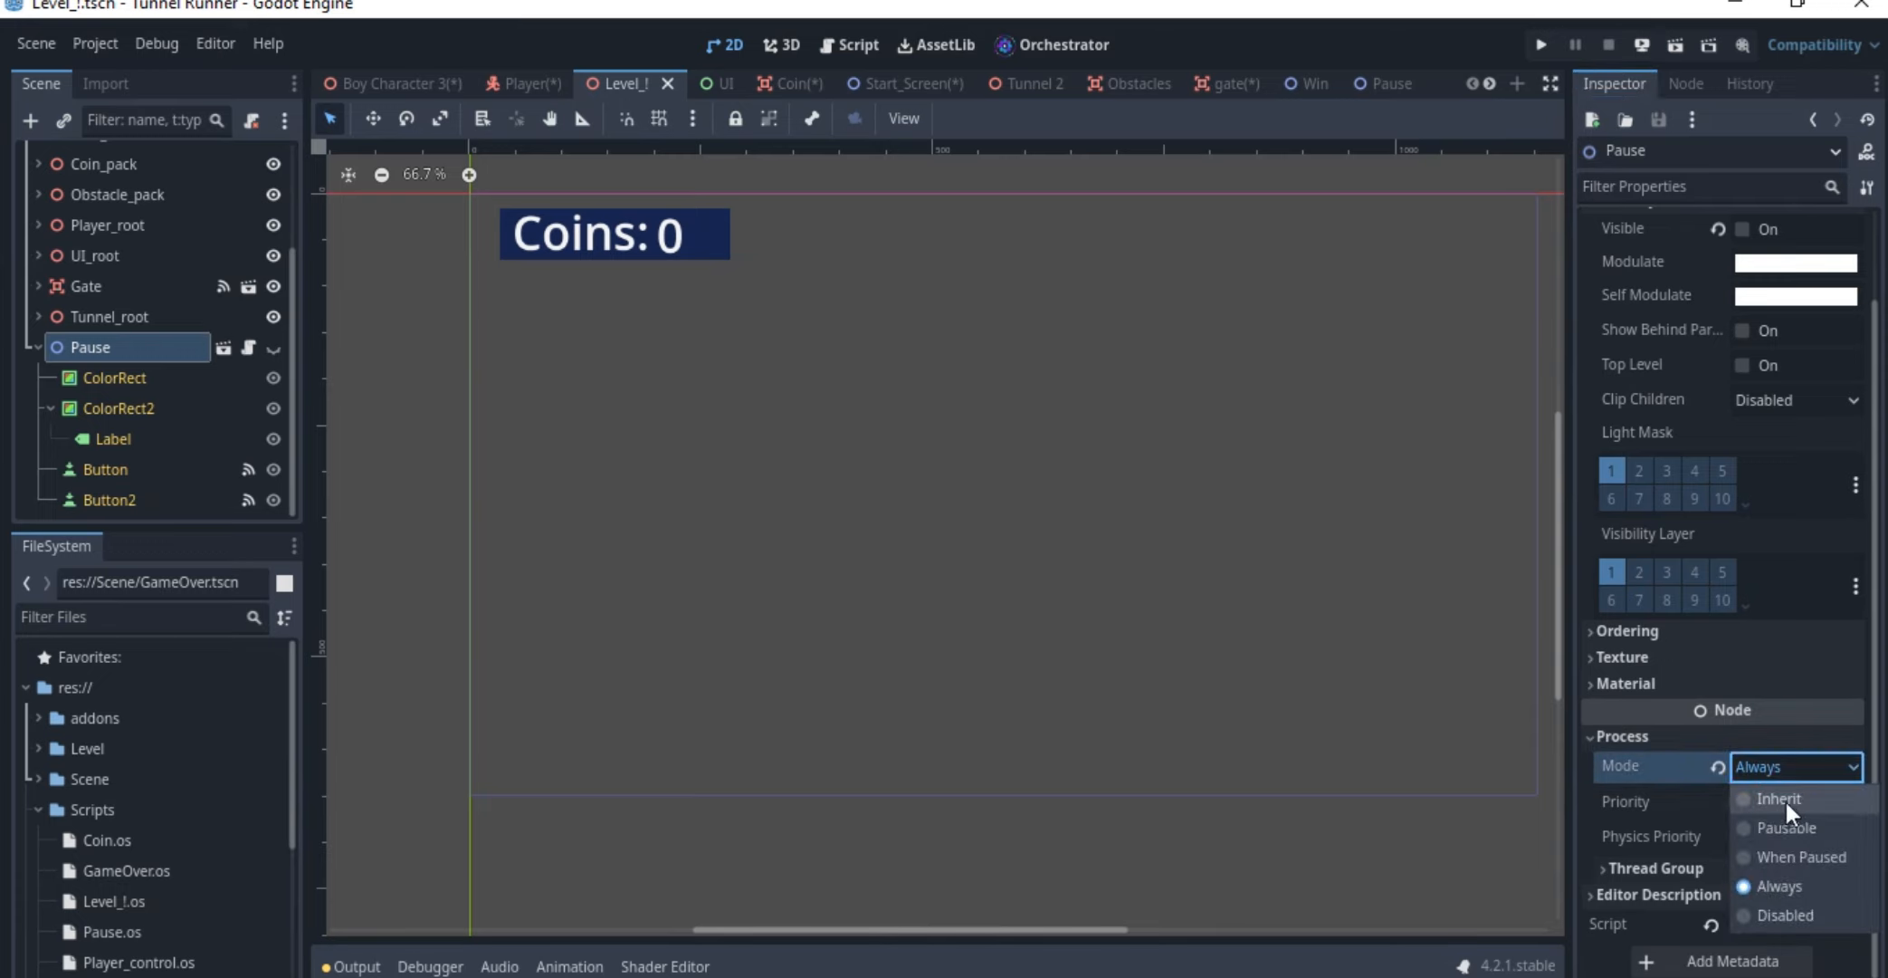
{"action": "left_click", "coordinate": [1645, 761]}
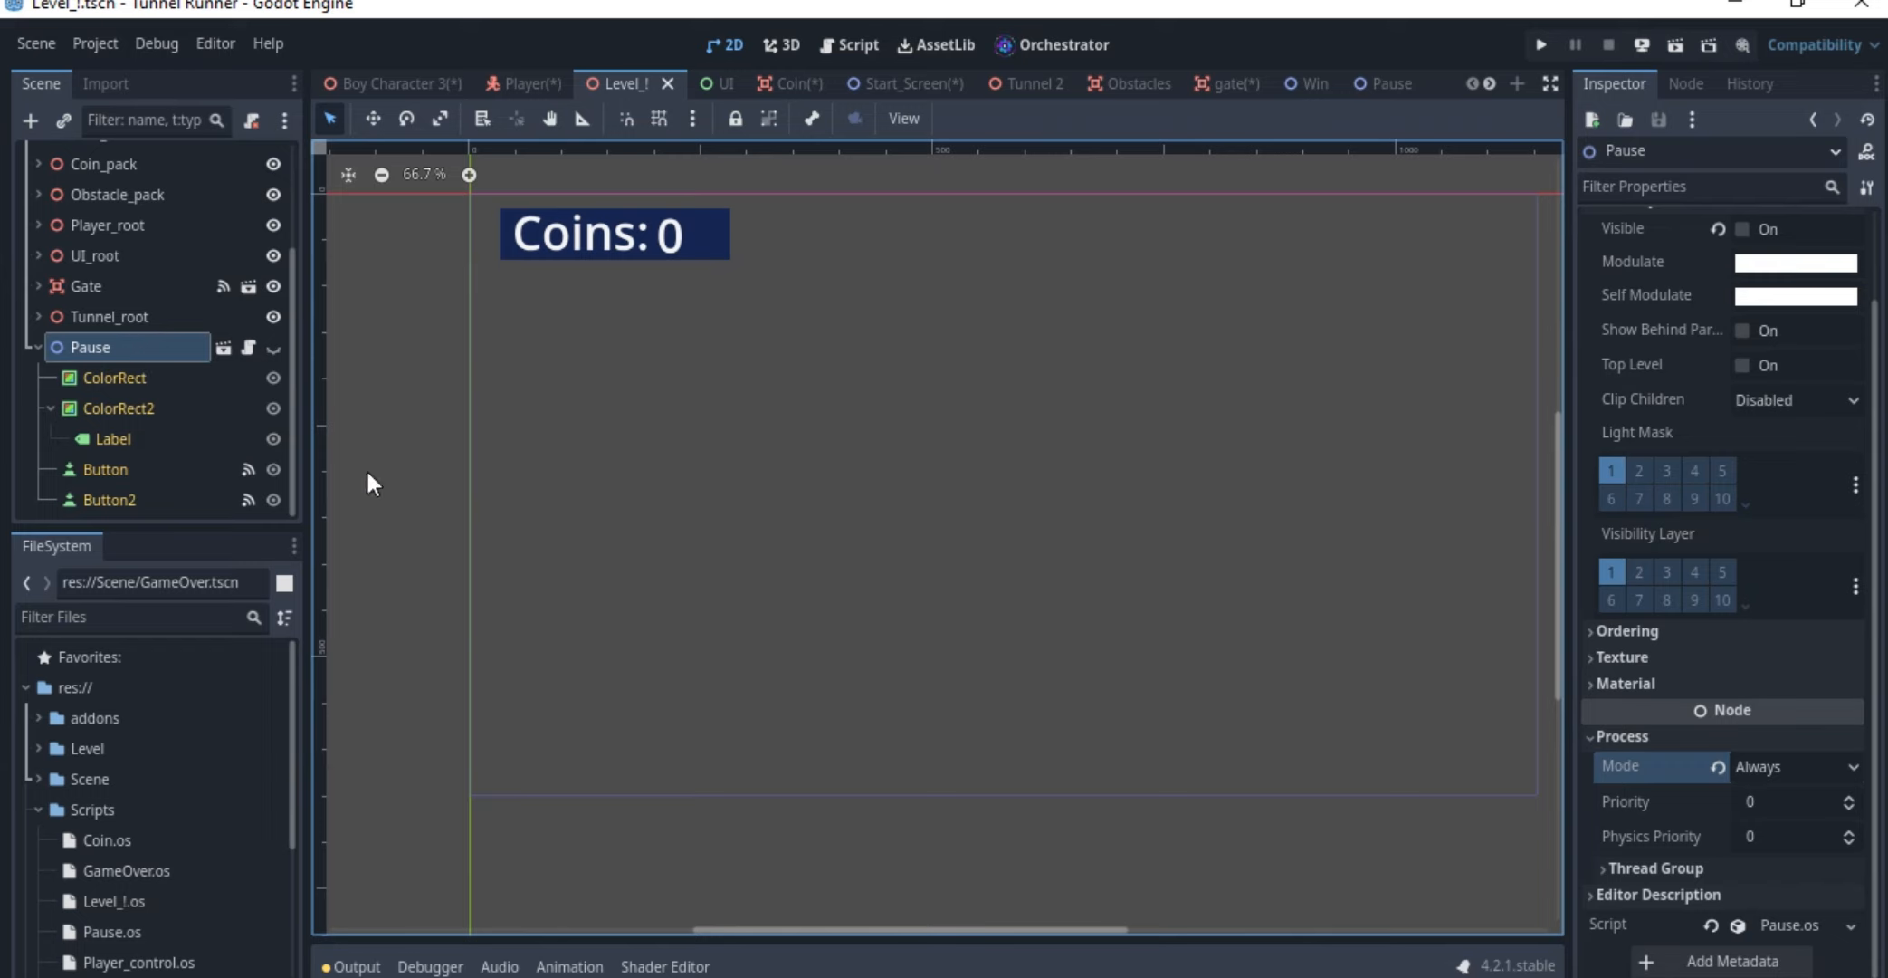
{"action": "left_click", "coordinate": [1760, 763]}
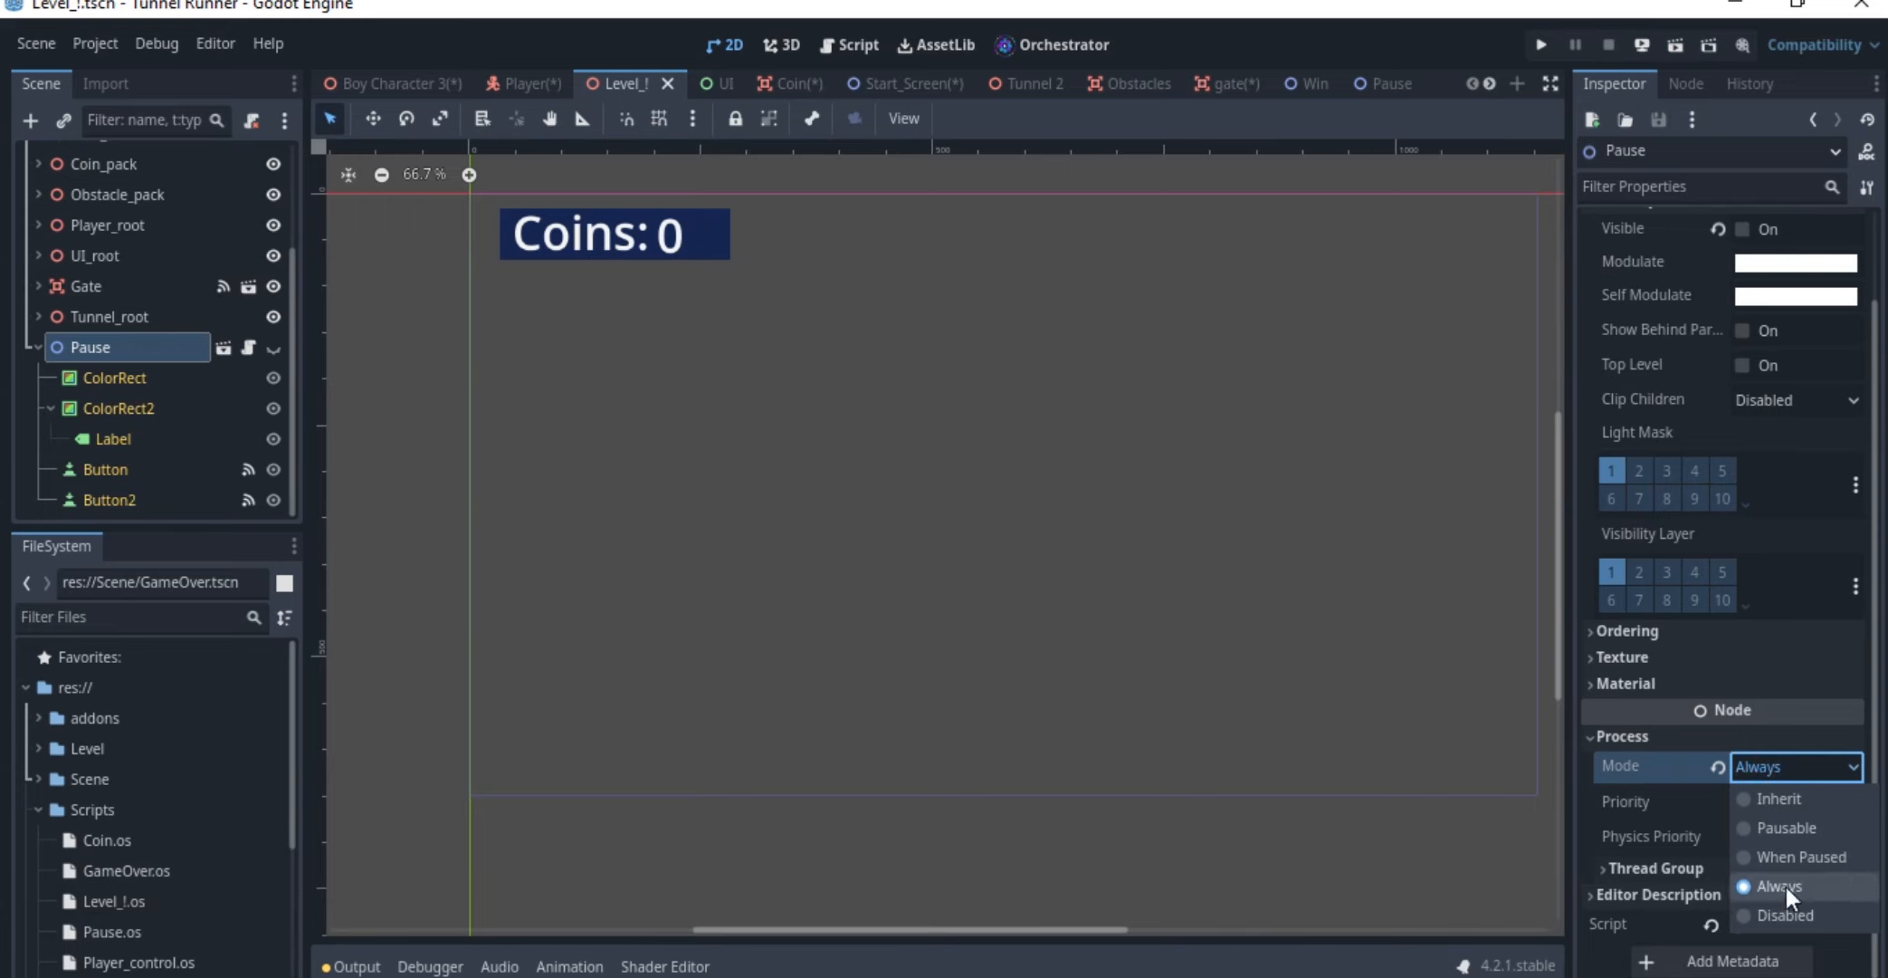
{"action": "left_click", "coordinate": [1663, 771]}
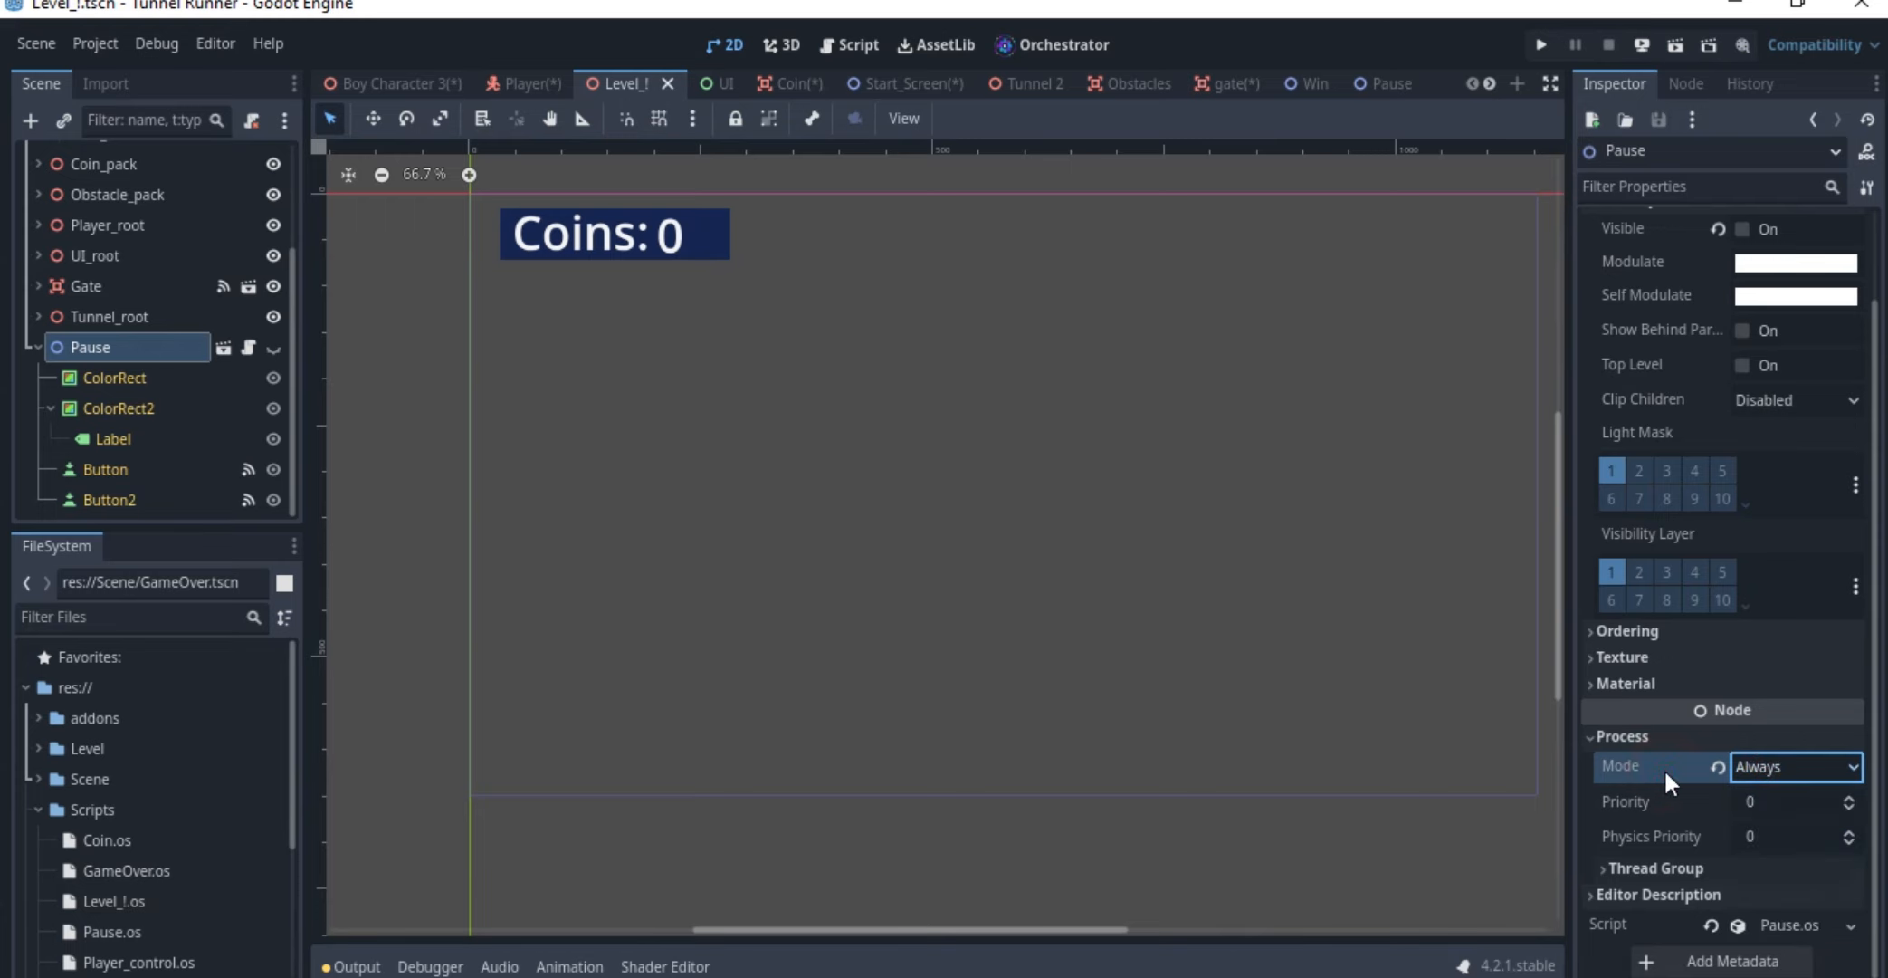
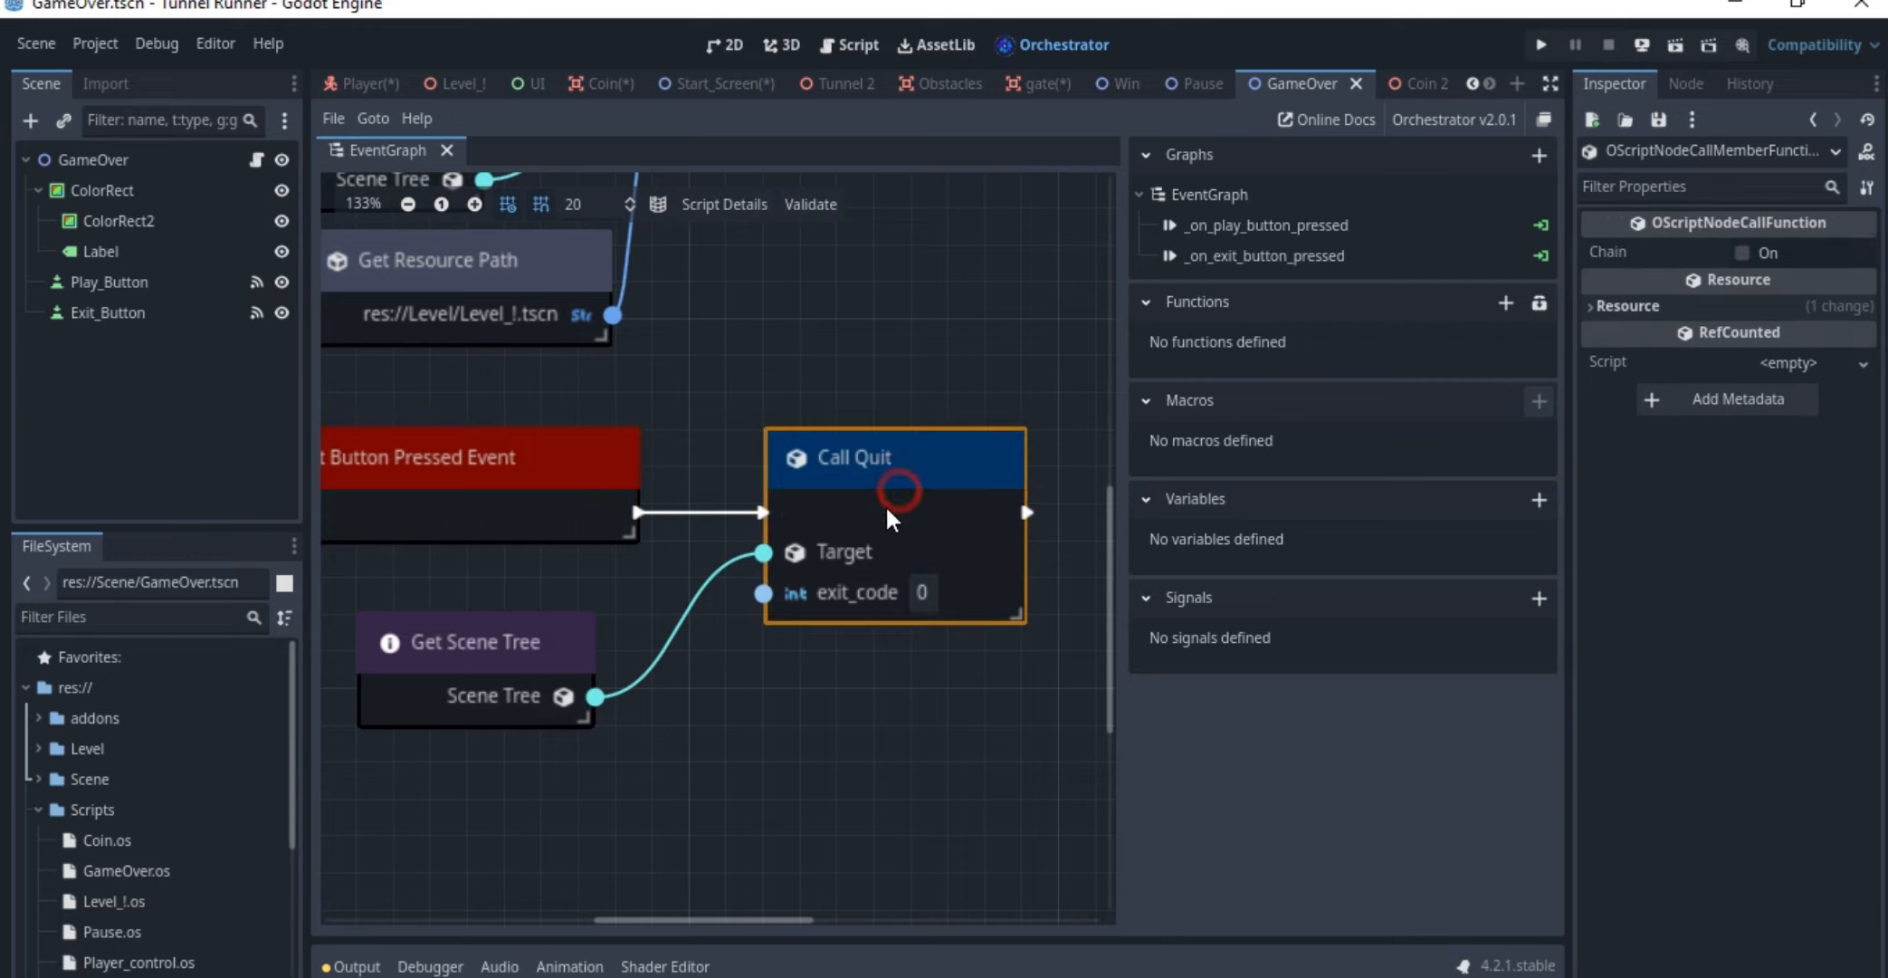
Inspect the Coin 2 scene's root node and the Coin node nested under CollisionShape3D in the Coin scene
{"action": "left_click", "coordinate": [1408, 83]}
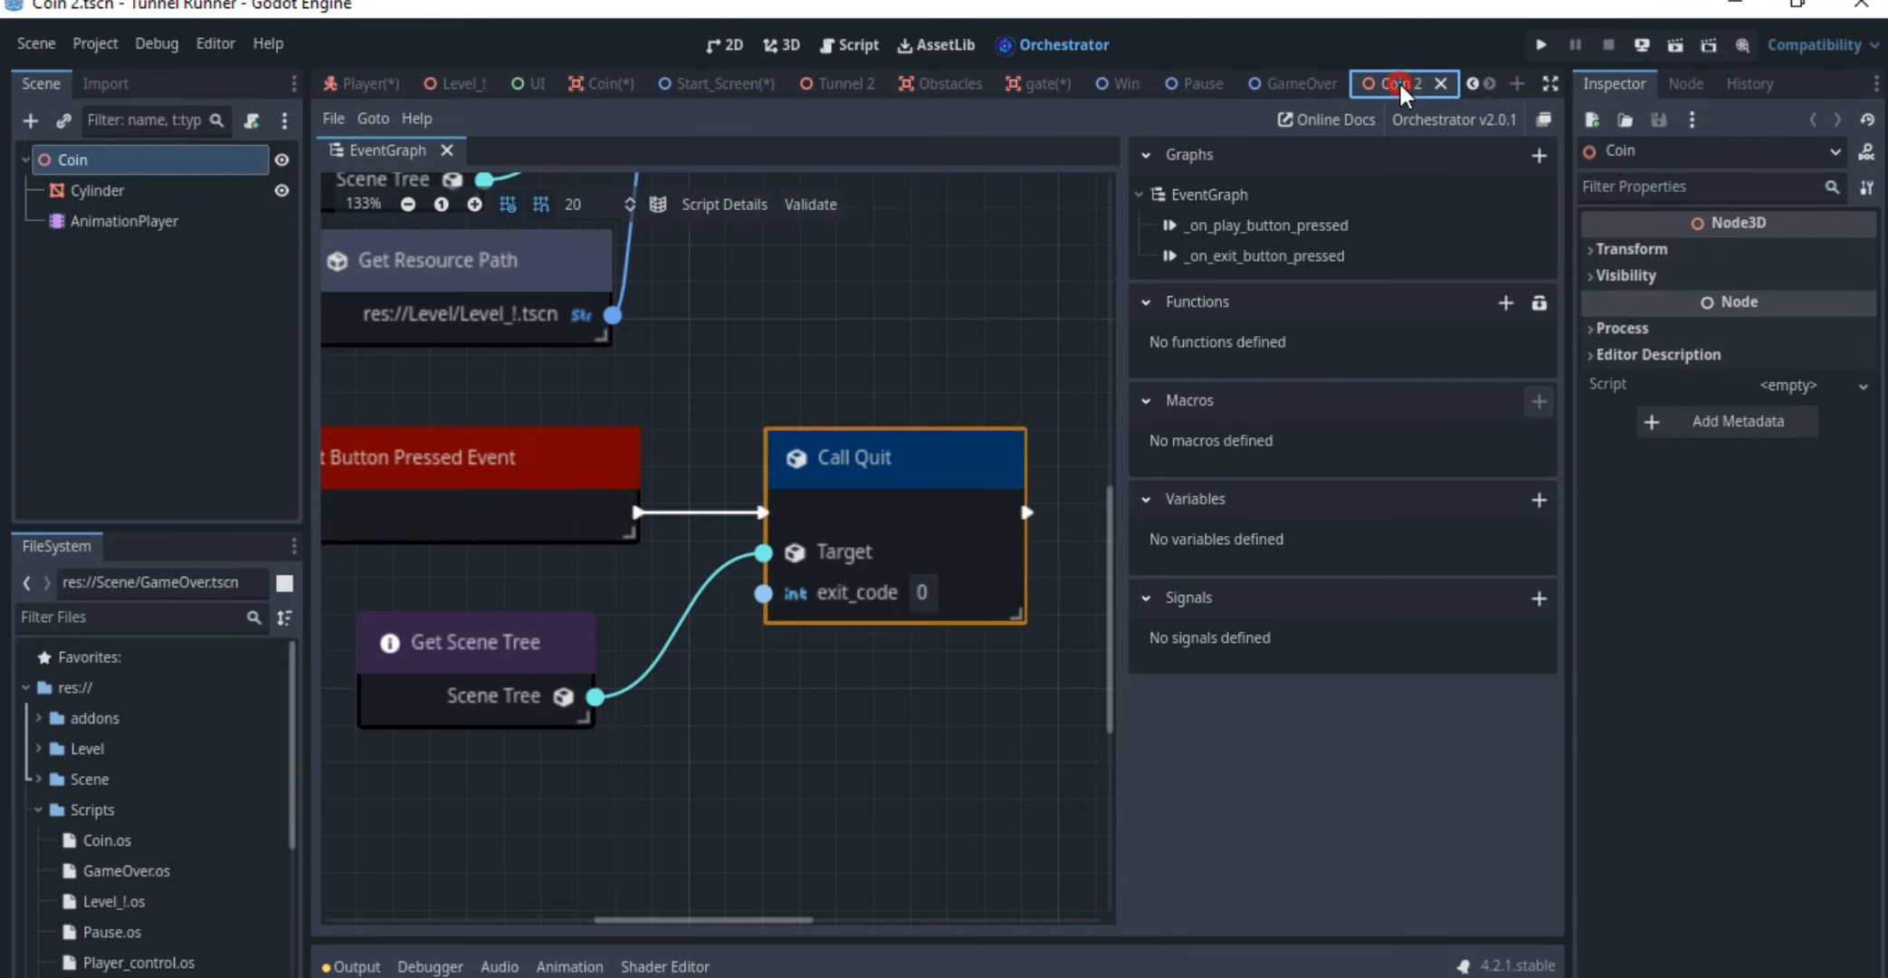
{"action": "left_click", "coordinate": [183, 161]}
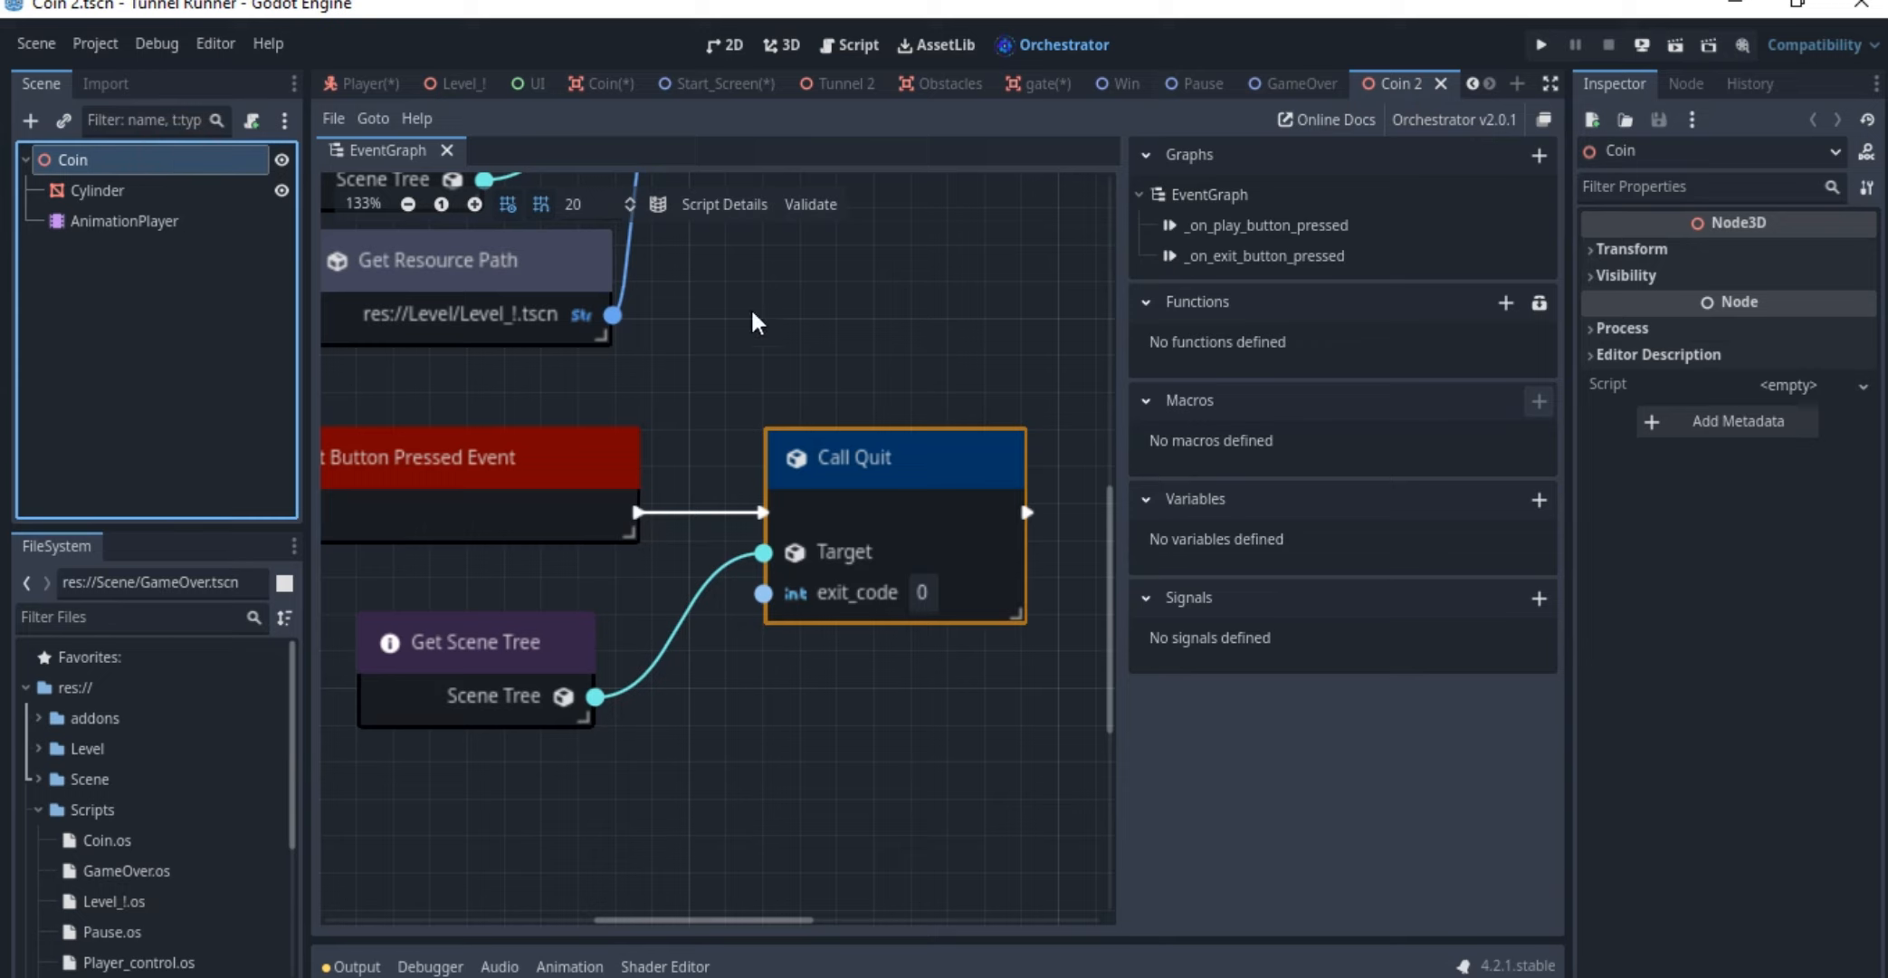
{"action": "mouse_move", "coordinate": [1045, 100]}
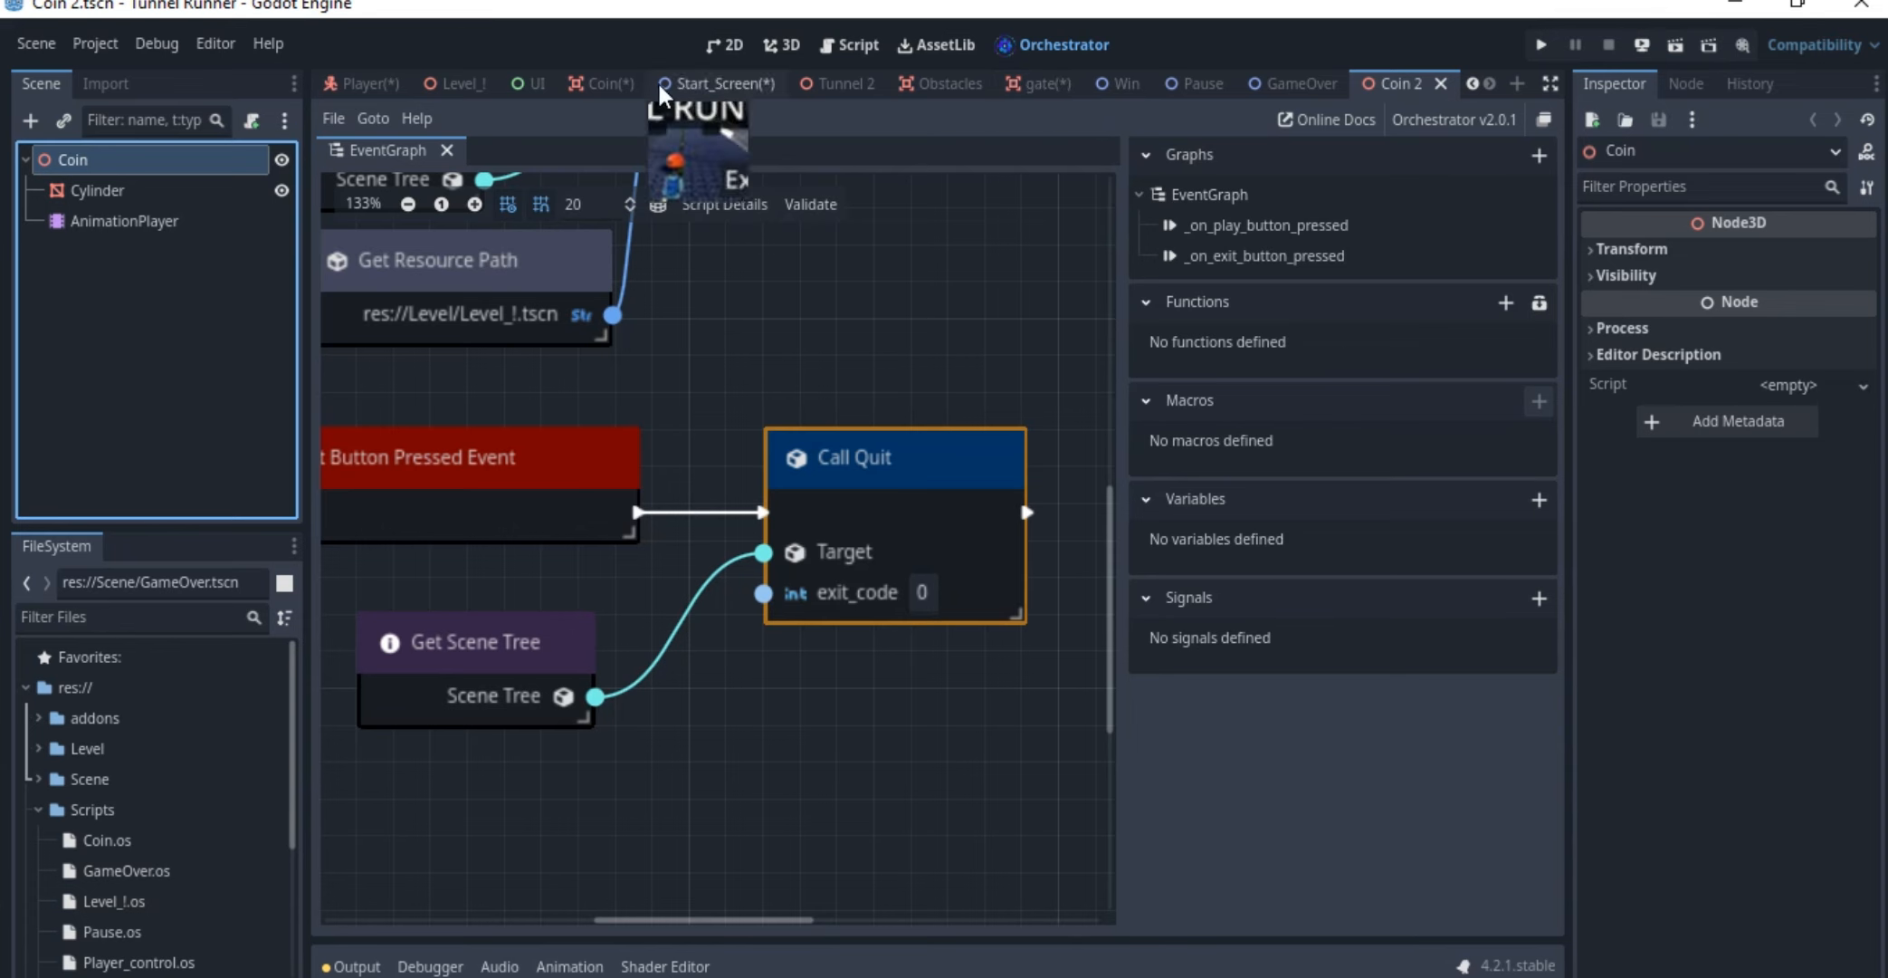
{"action": "left_click", "coordinate": [602, 84]}
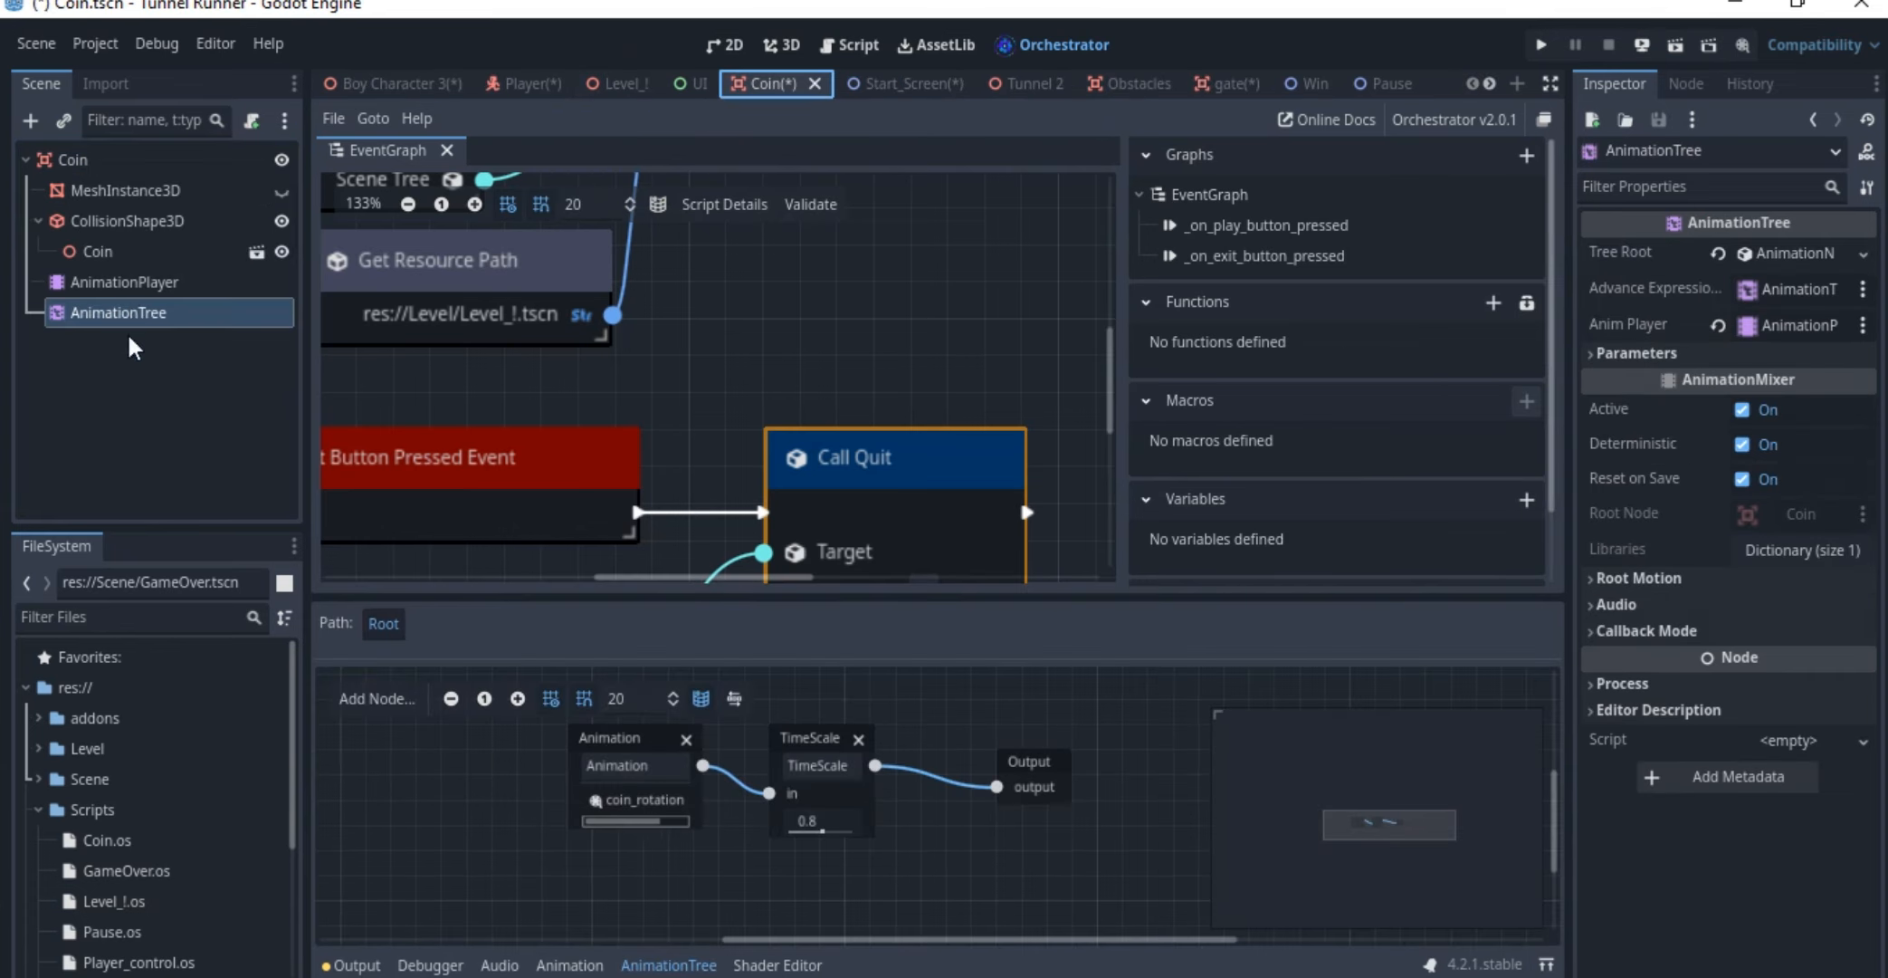
{"action": "left_click", "coordinate": [122, 250]}
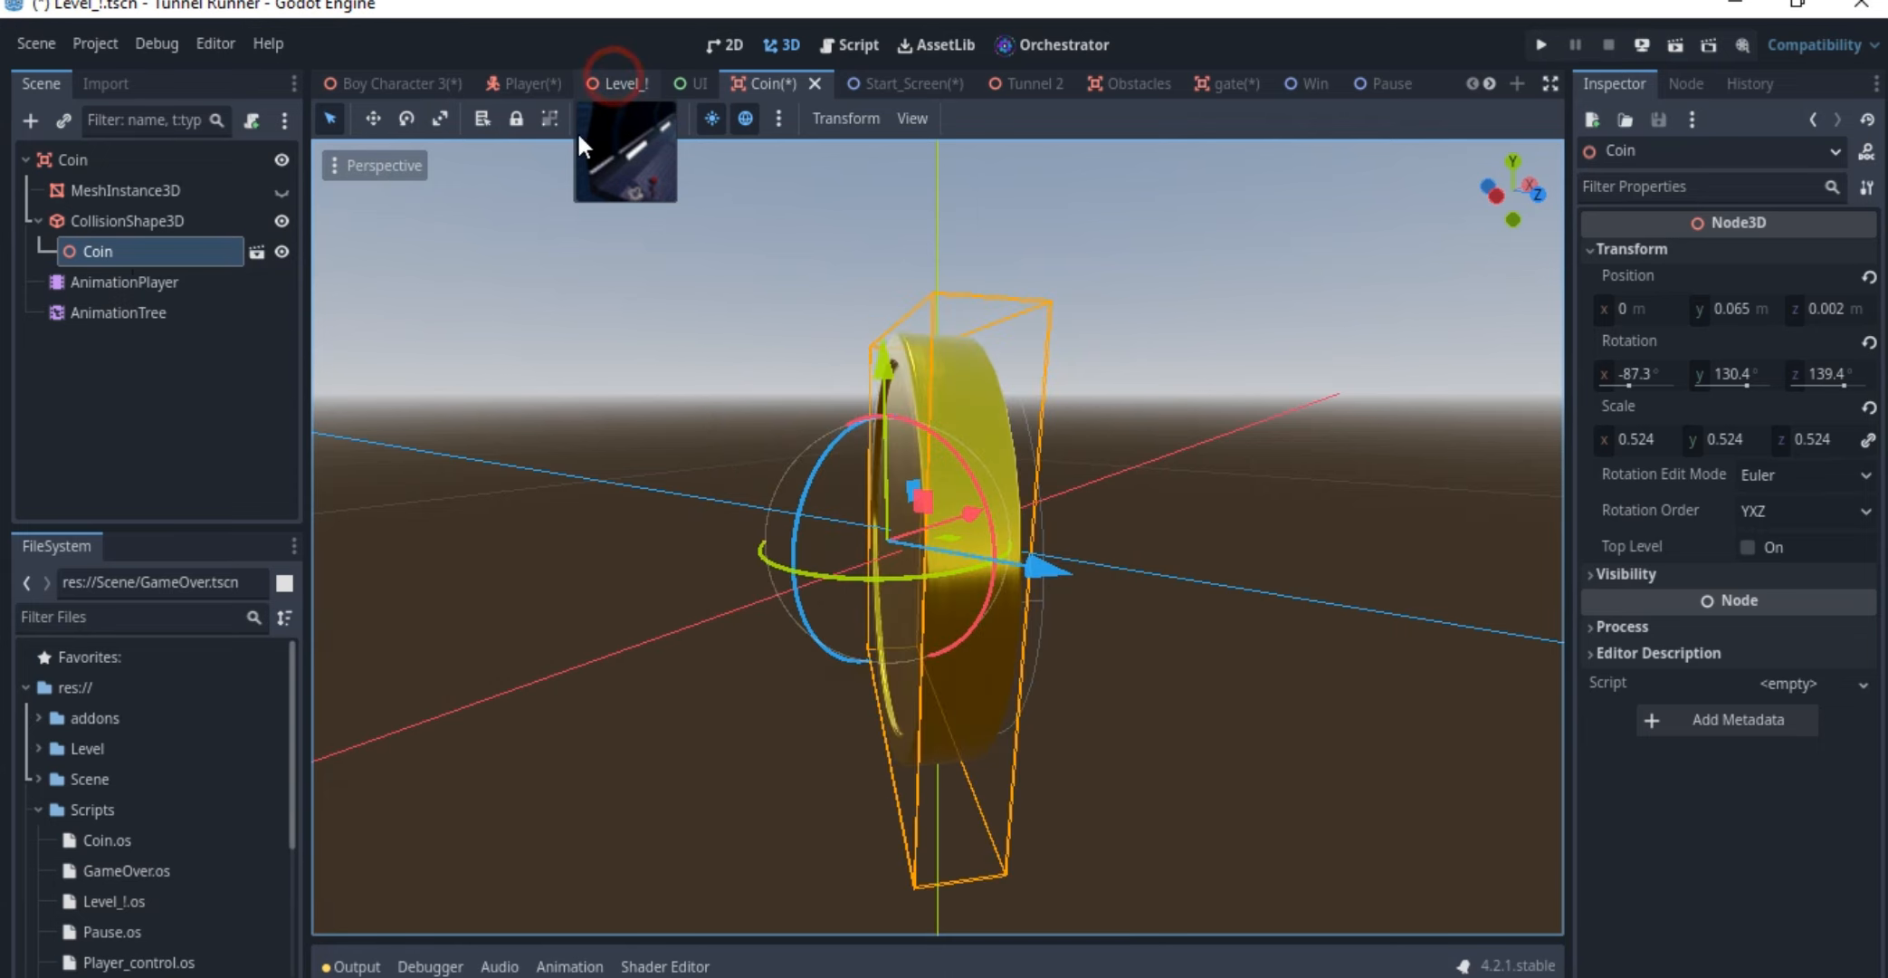
Open the Level_! scene in the 3D view
{"action": "left_click", "coordinate": [608, 83]}
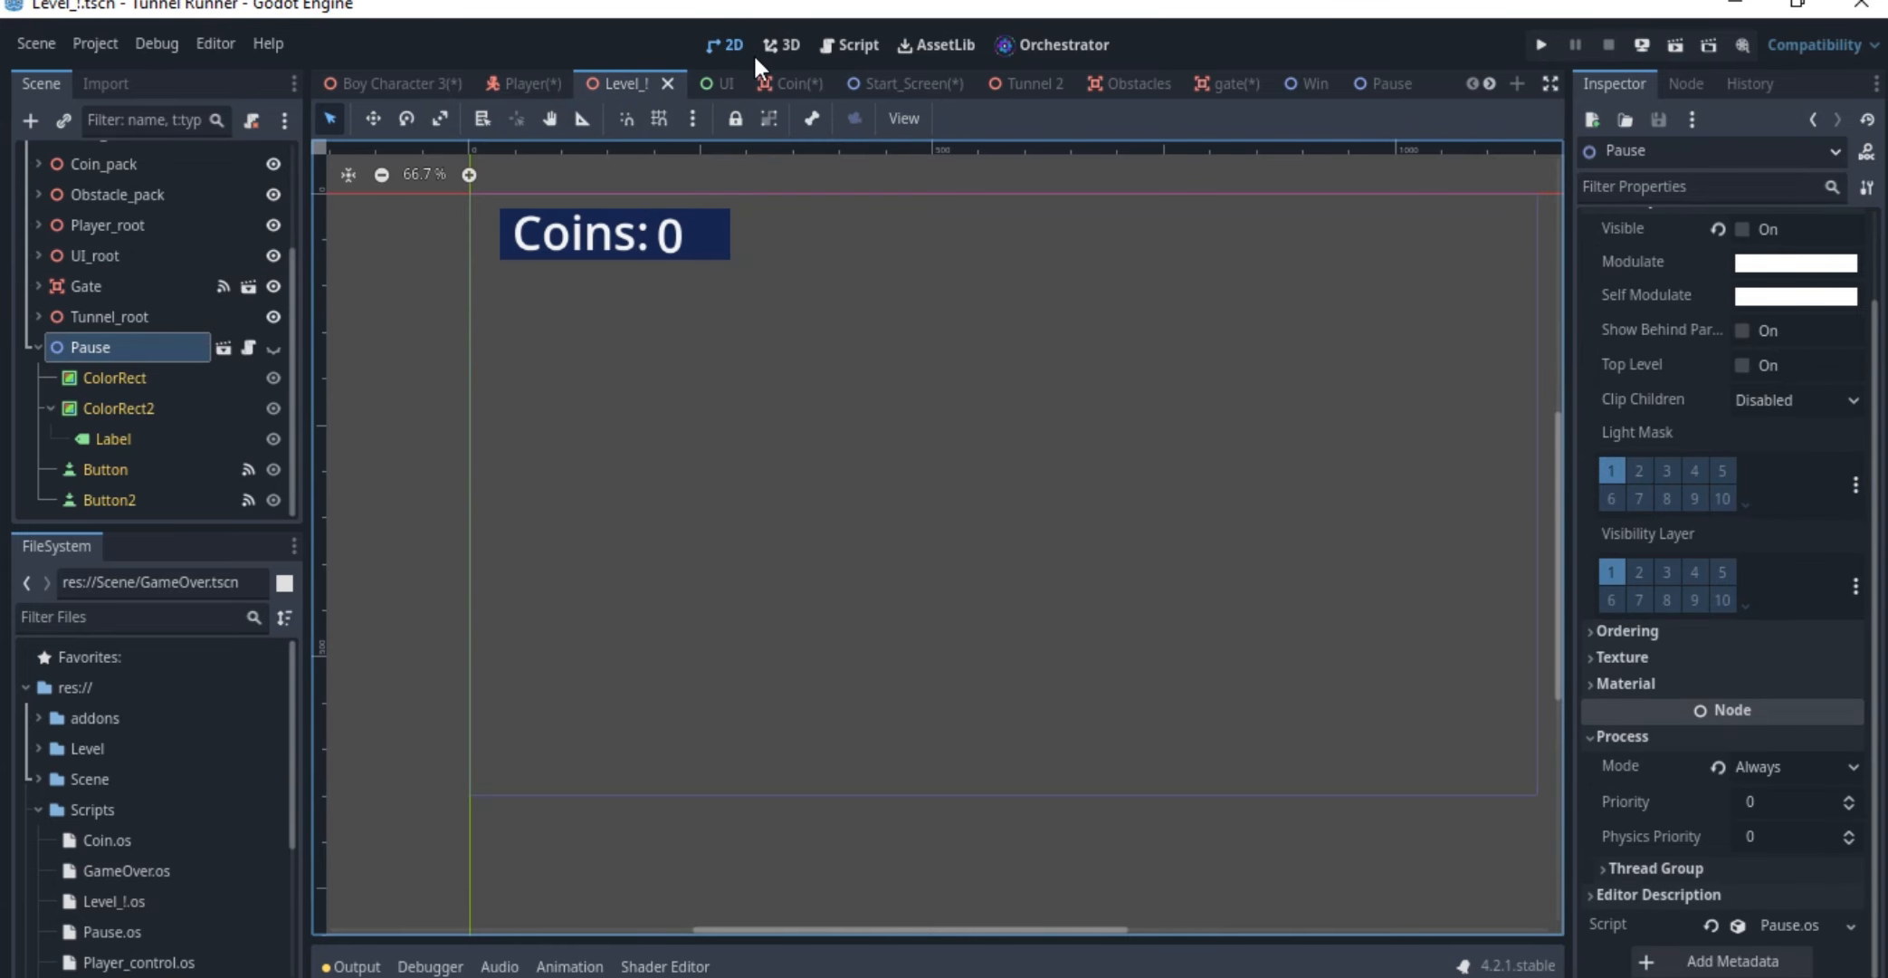
{"action": "left_click", "coordinate": [781, 45]}
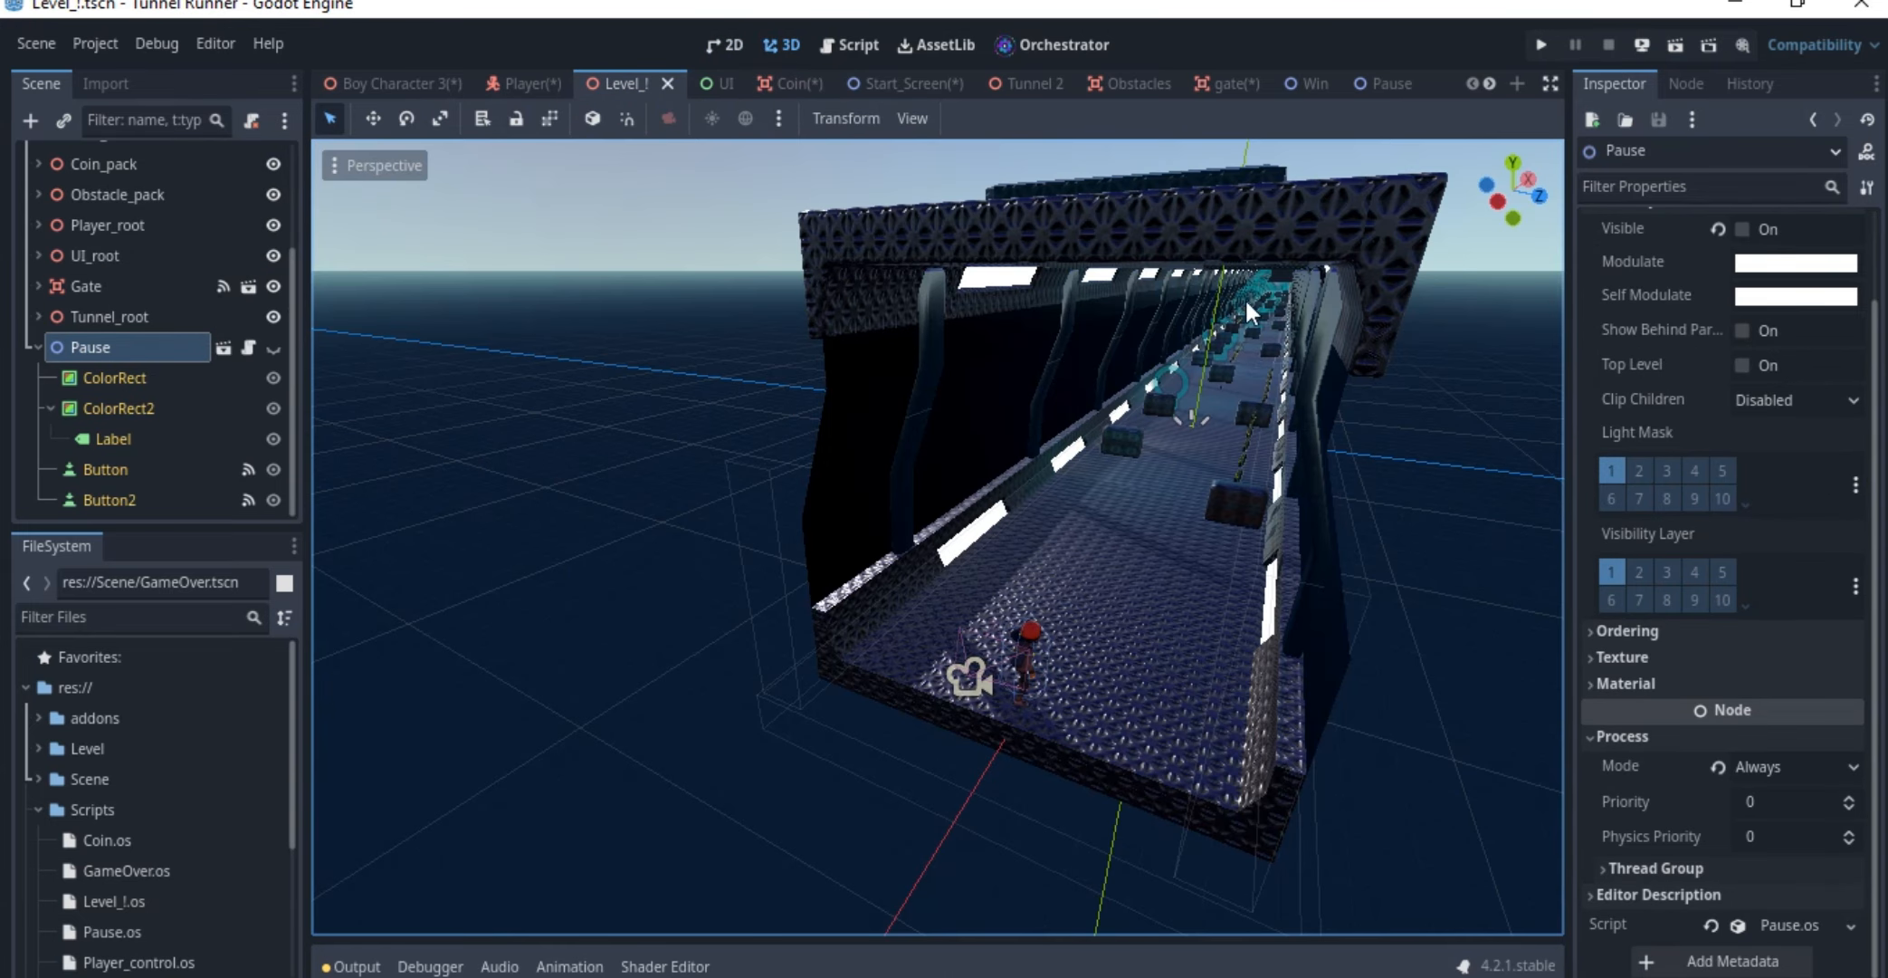
{"action": "left_click", "coordinate": [1485, 81]}
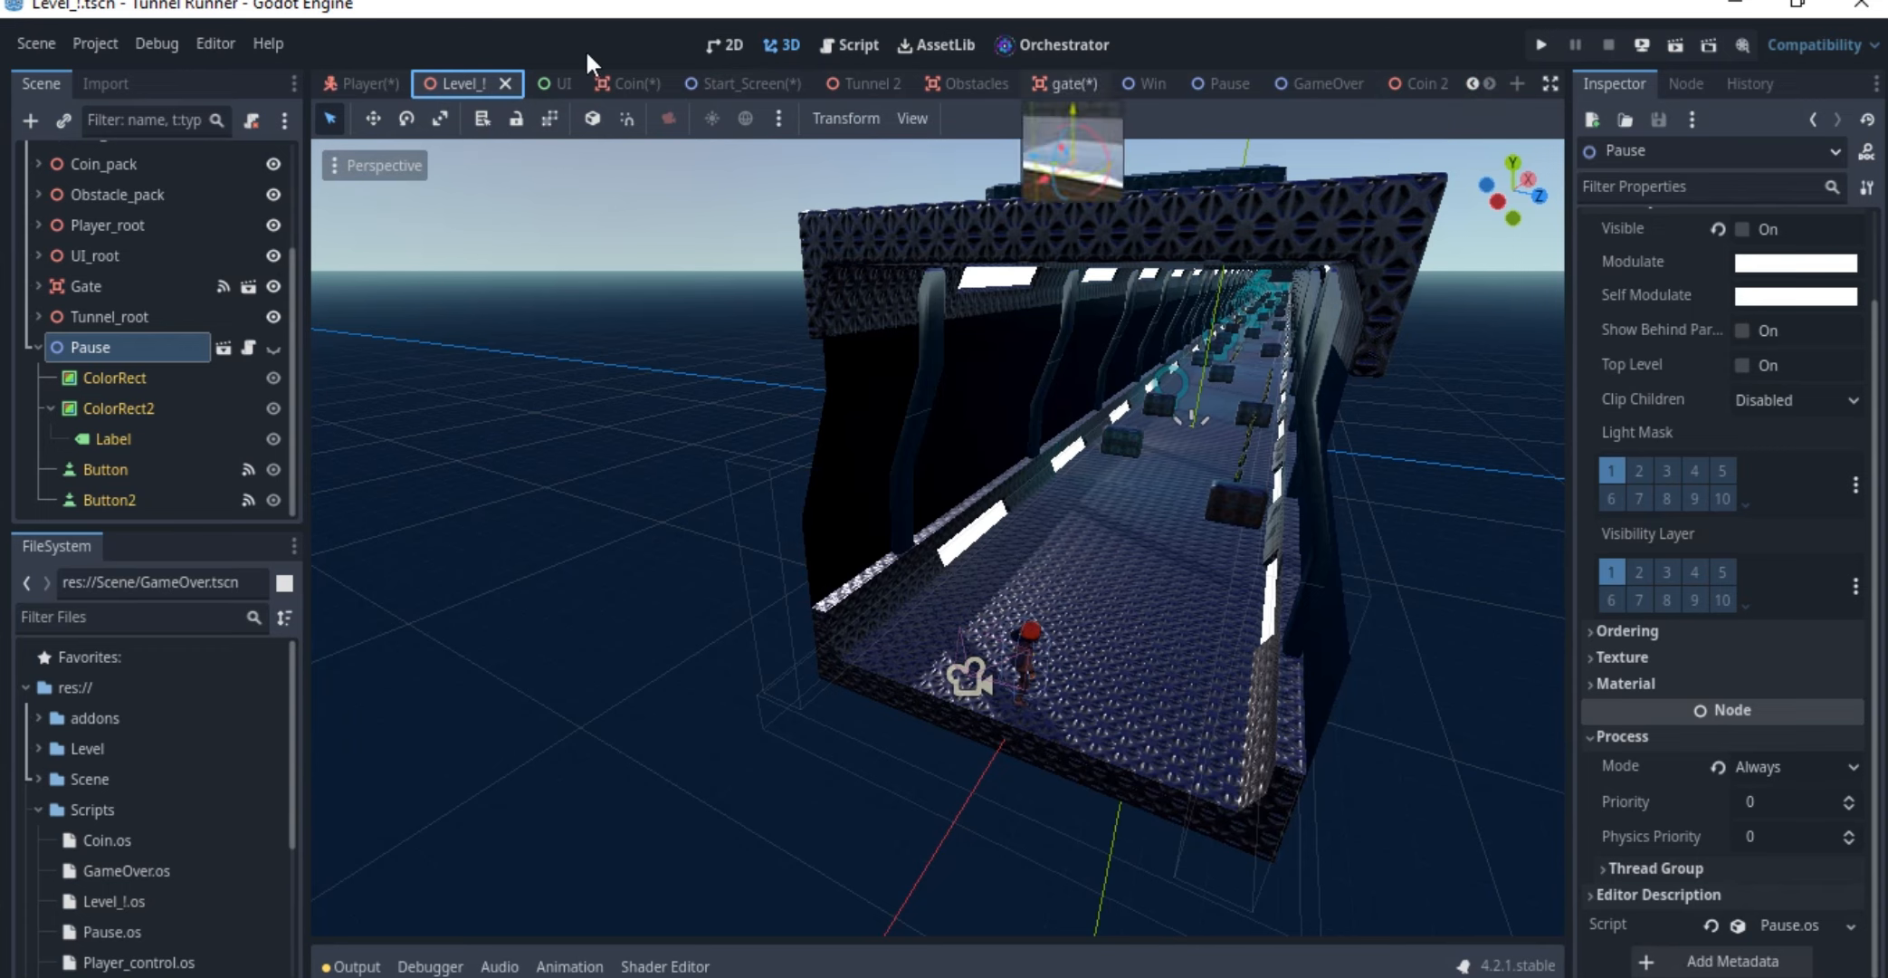
Show the list of open orchestrations beside the level's event graph in Orchestrator
{"action": "left_click", "coordinate": [1049, 42]}
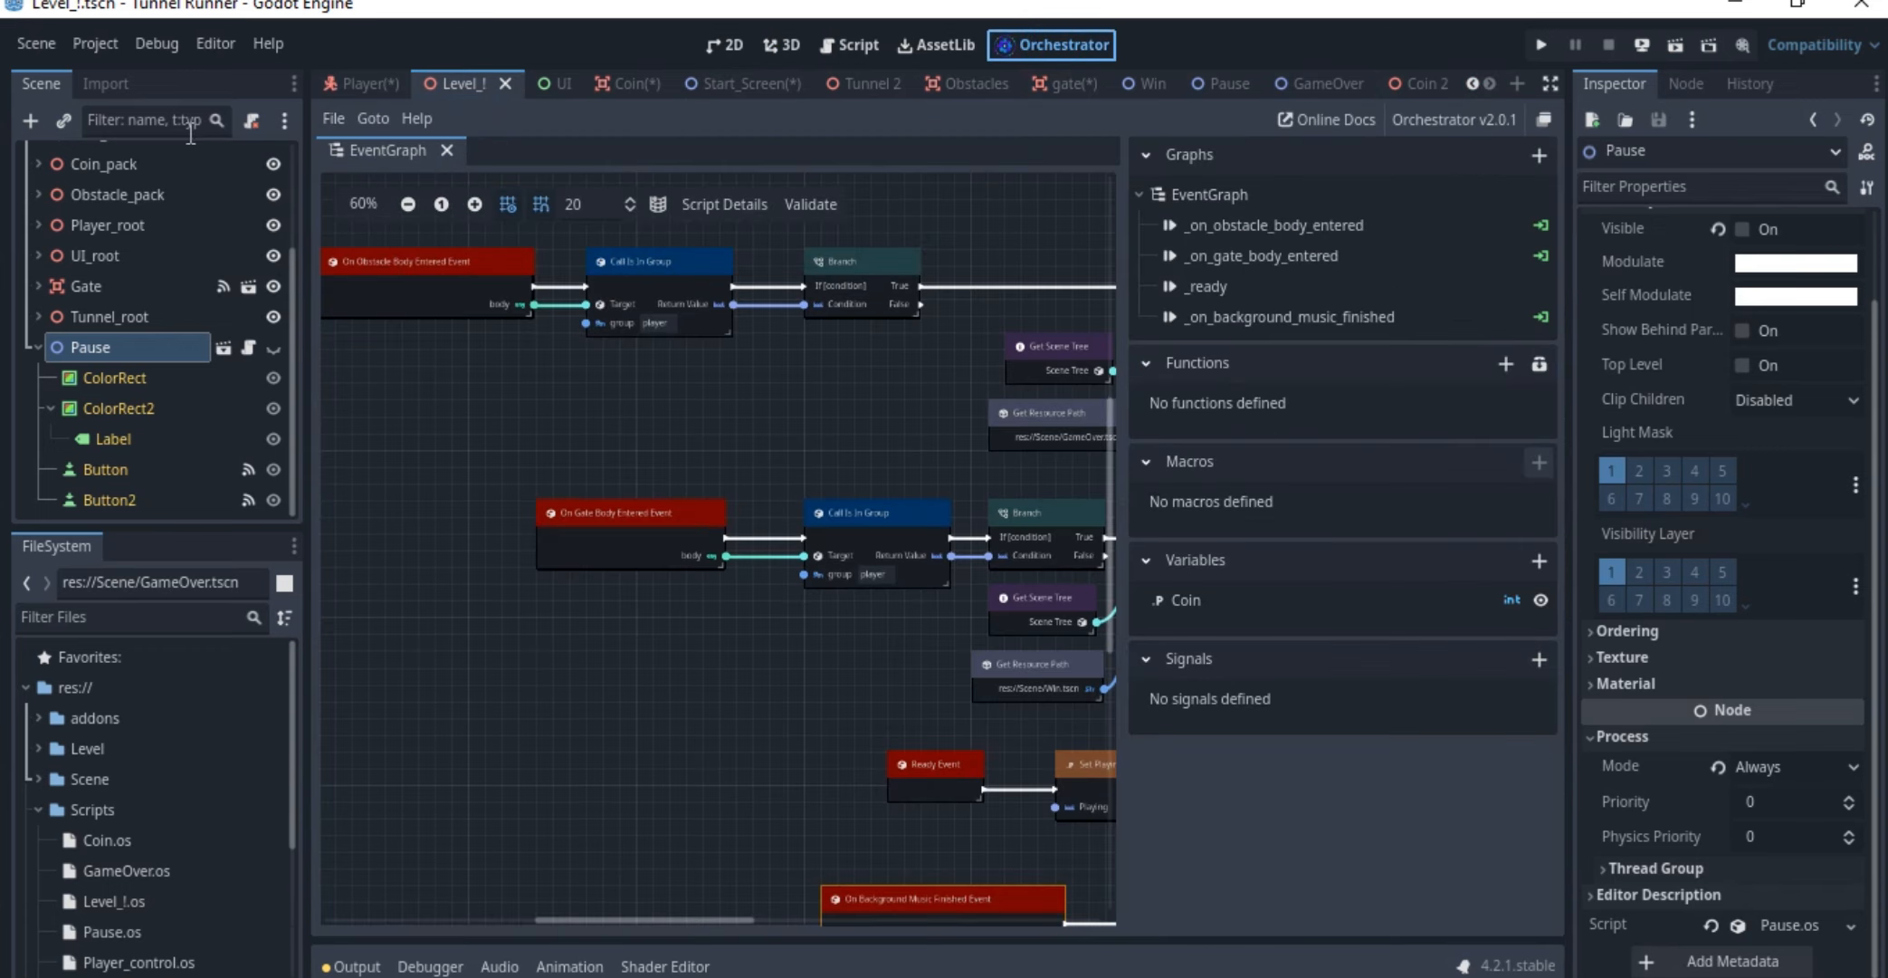
{"action": "left_click", "coordinate": [328, 119]}
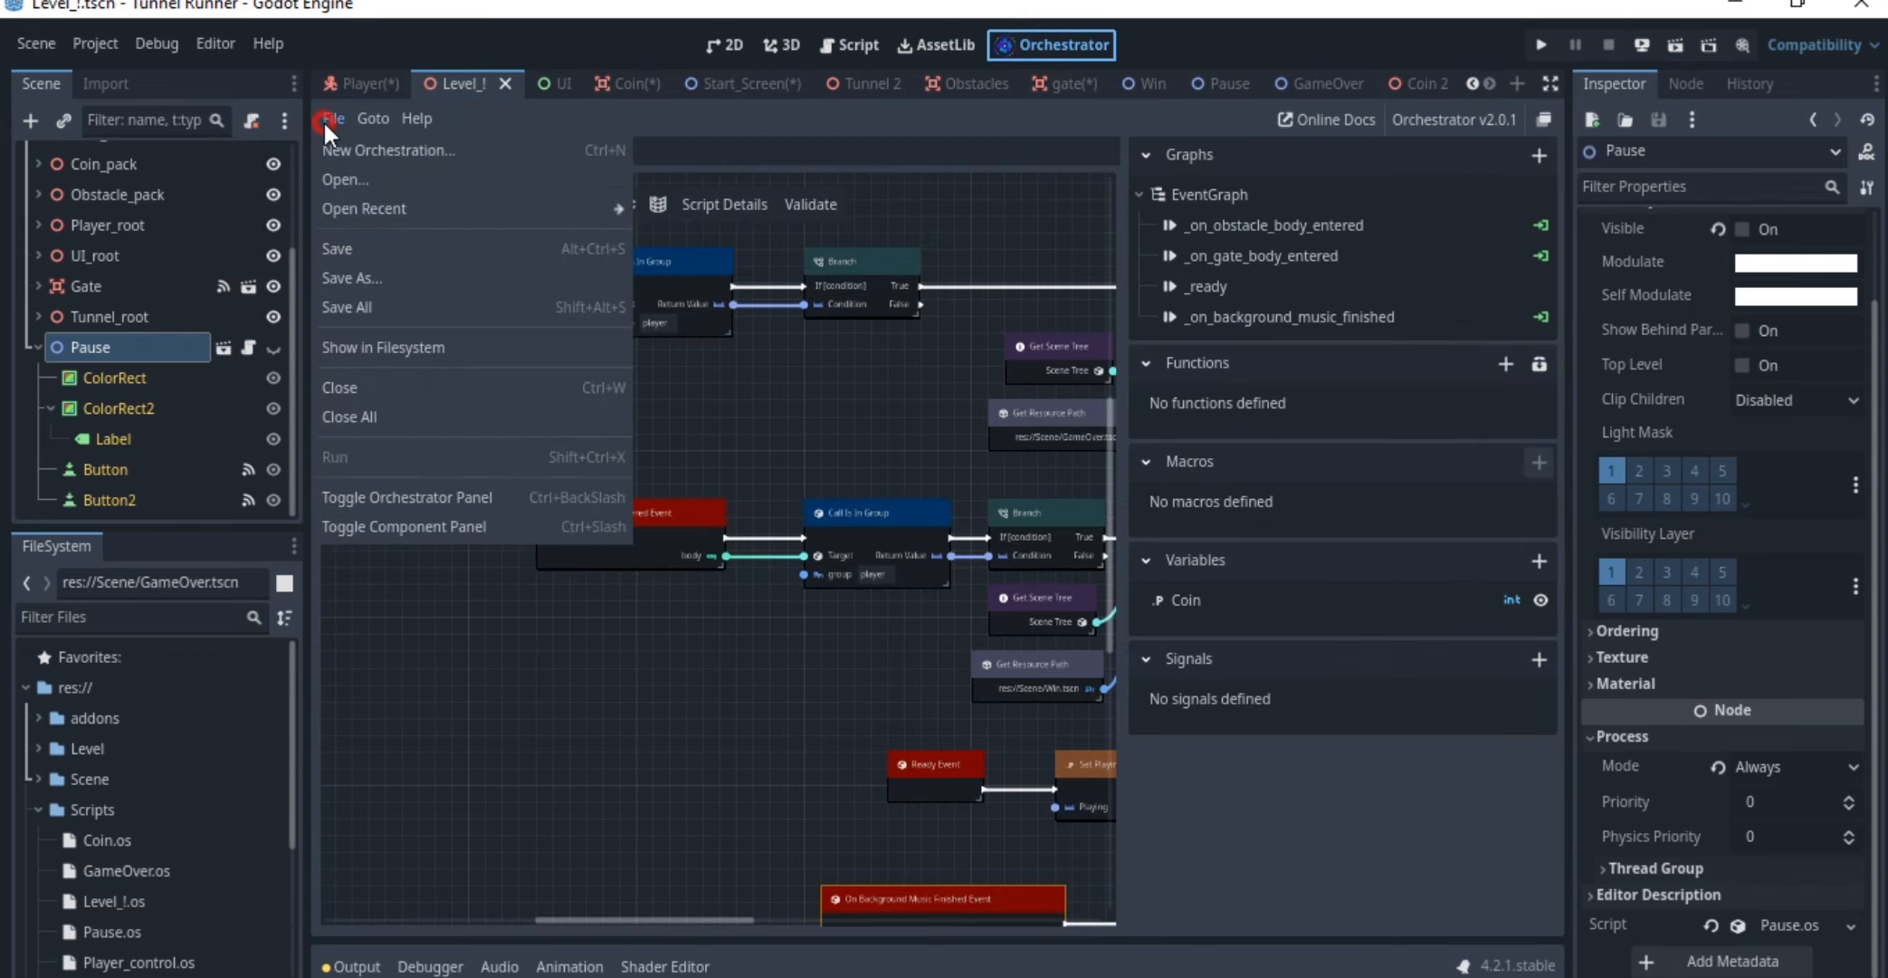
{"action": "left_click", "coordinate": [373, 496]}
Review the event graphs of the Player_control.os and Level_!.os orchestrations
{"action": "left_click", "coordinate": [414, 176]}
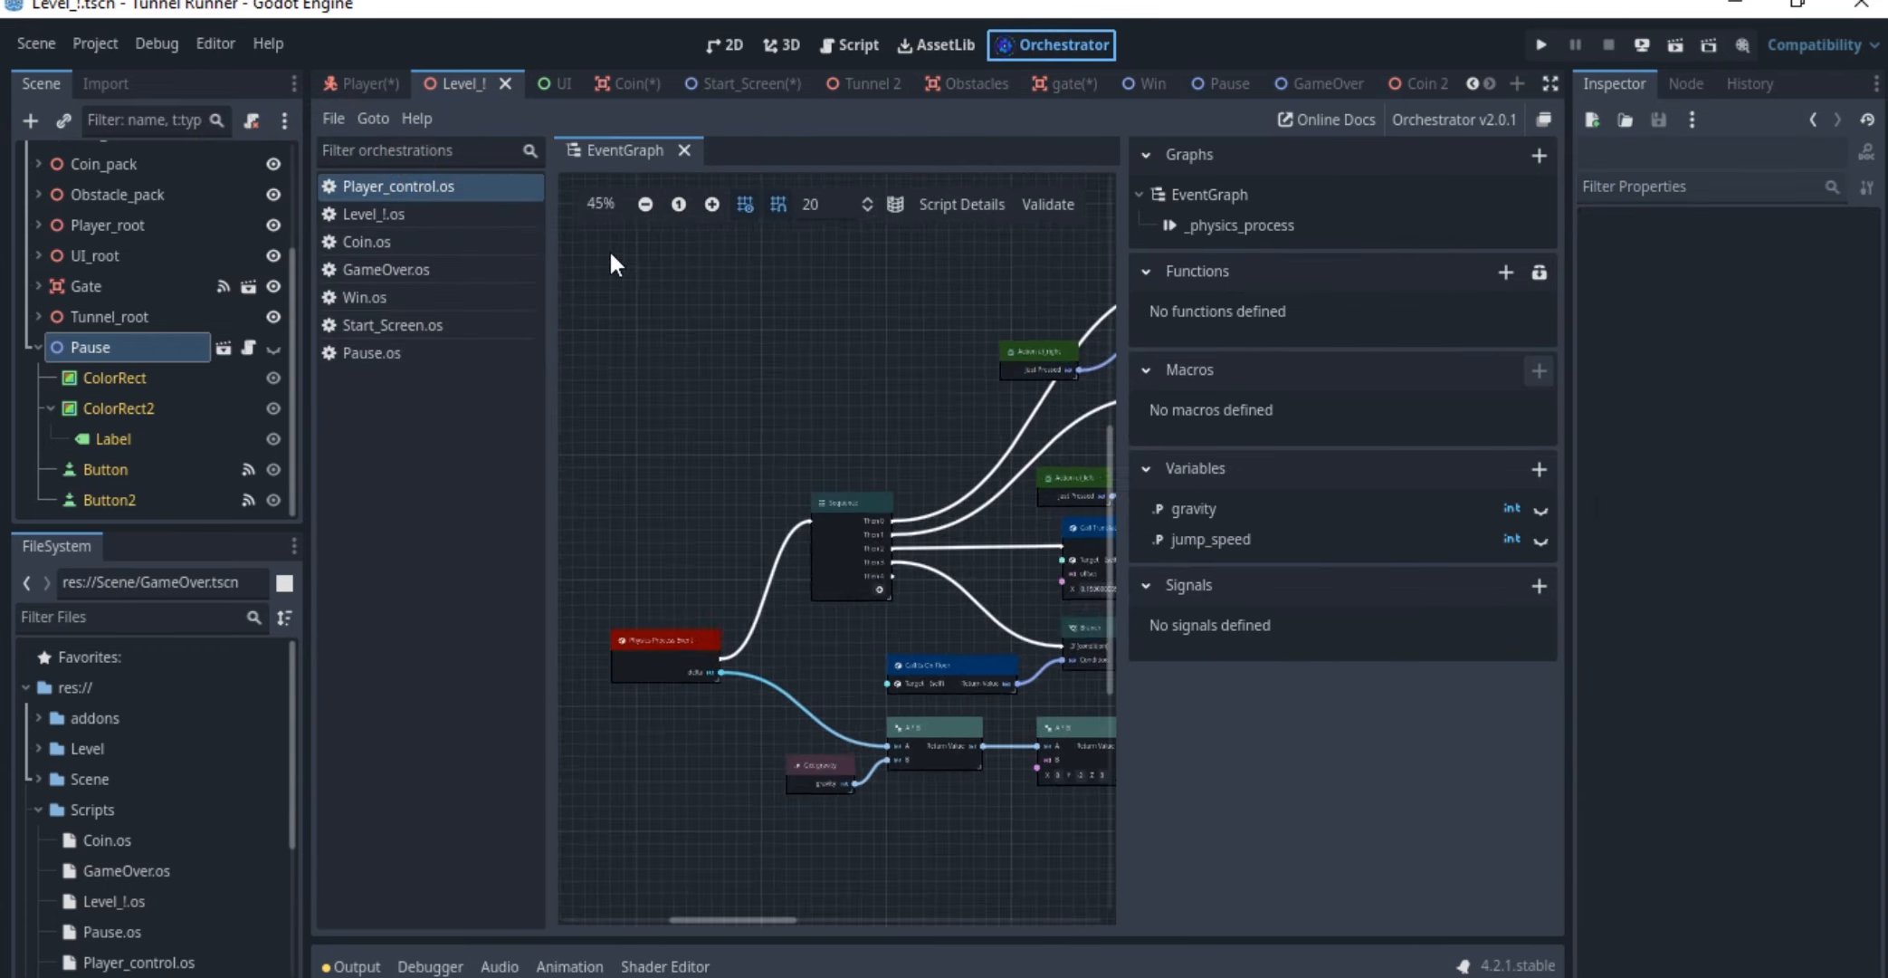
{"action": "left_click", "coordinate": [458, 213]}
{"action": "scroll", "coordinate": [651, 351], "scroll_direction": "down", "scroll_amount": 2}
{"action": "middle_click_drag", "start_coordinate": [835, 413], "coordinate": [879, 457]}
{"action": "scroll", "coordinate": [836, 462], "scroll_direction": "up", "scroll_amount": 2}
{"action": "scroll", "coordinate": [881, 463], "scroll_direction": "down", "scroll_amount": 2}
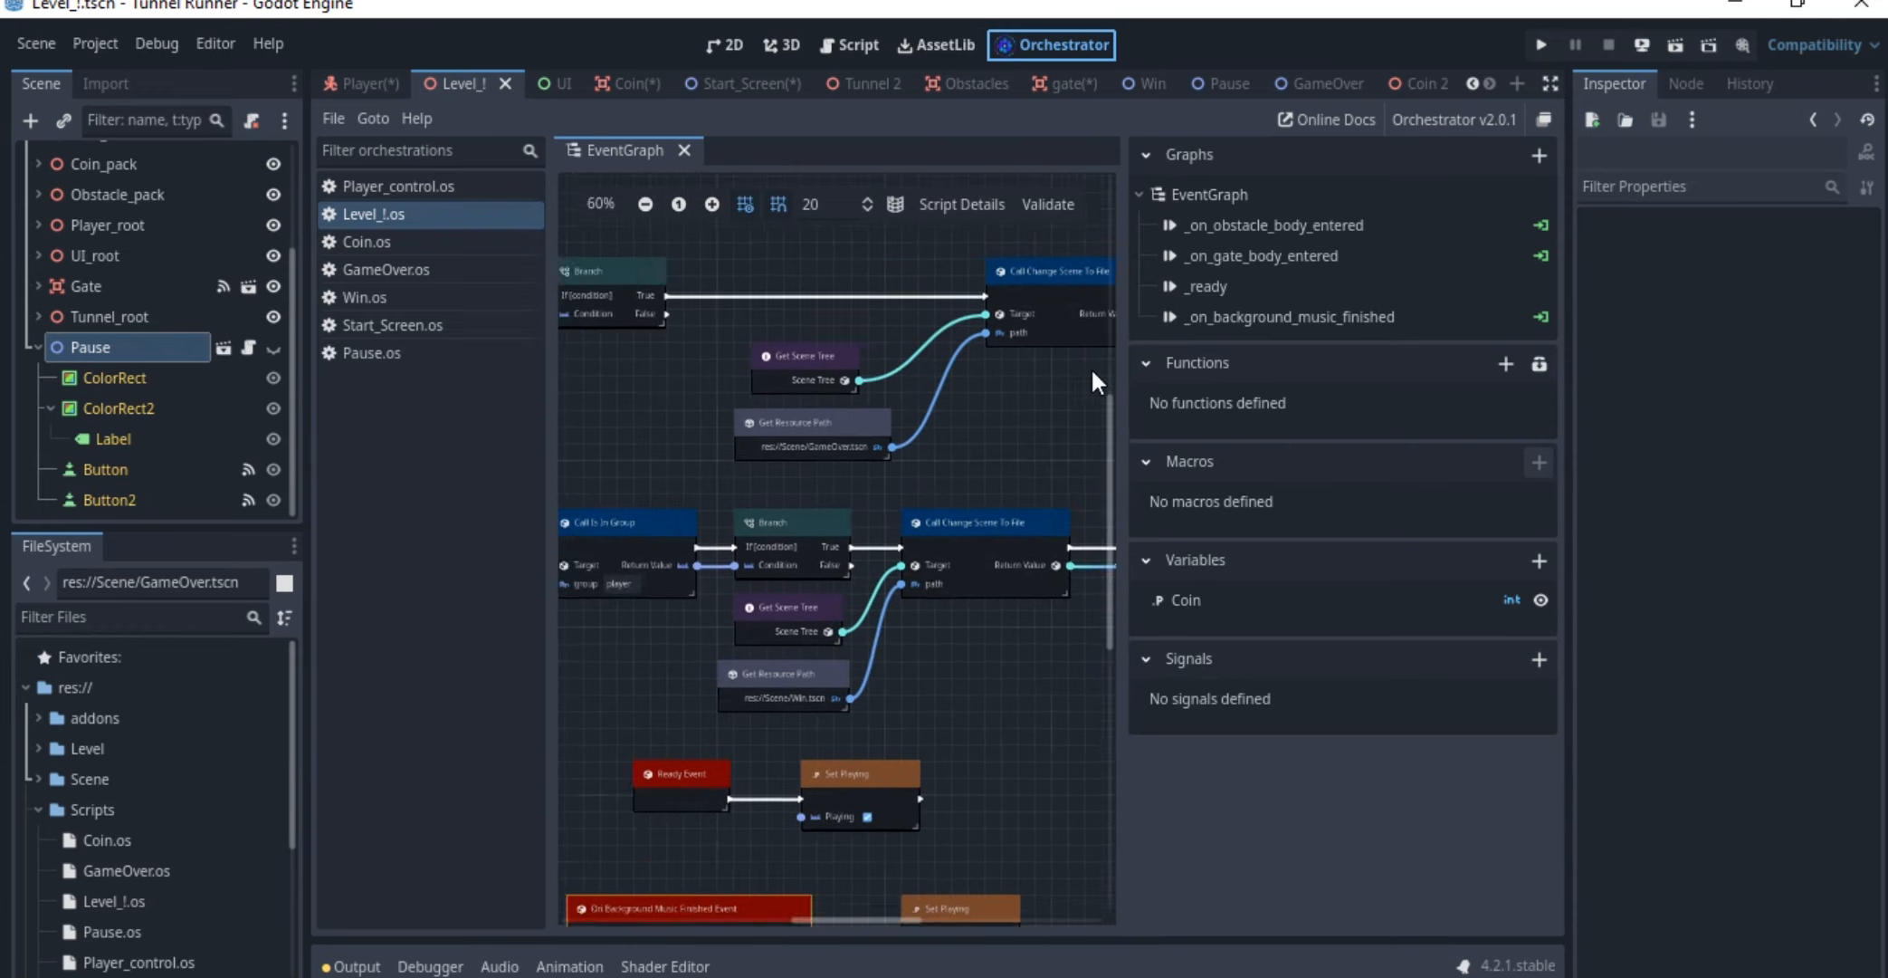
Examine the start of Coin.os's On Coin Body Entered Event chain, from the player group check through the Branch
{"action": "left_click", "coordinate": [411, 242]}
{"action": "scroll", "coordinate": [793, 435], "scroll_direction": "down", "scroll_amount": 3}
{"action": "middle_click_drag", "start_coordinate": [931, 483], "coordinate": [900, 520]}
{"action": "scroll", "coordinate": [765, 493], "scroll_direction": "up", "scroll_amount": 3}
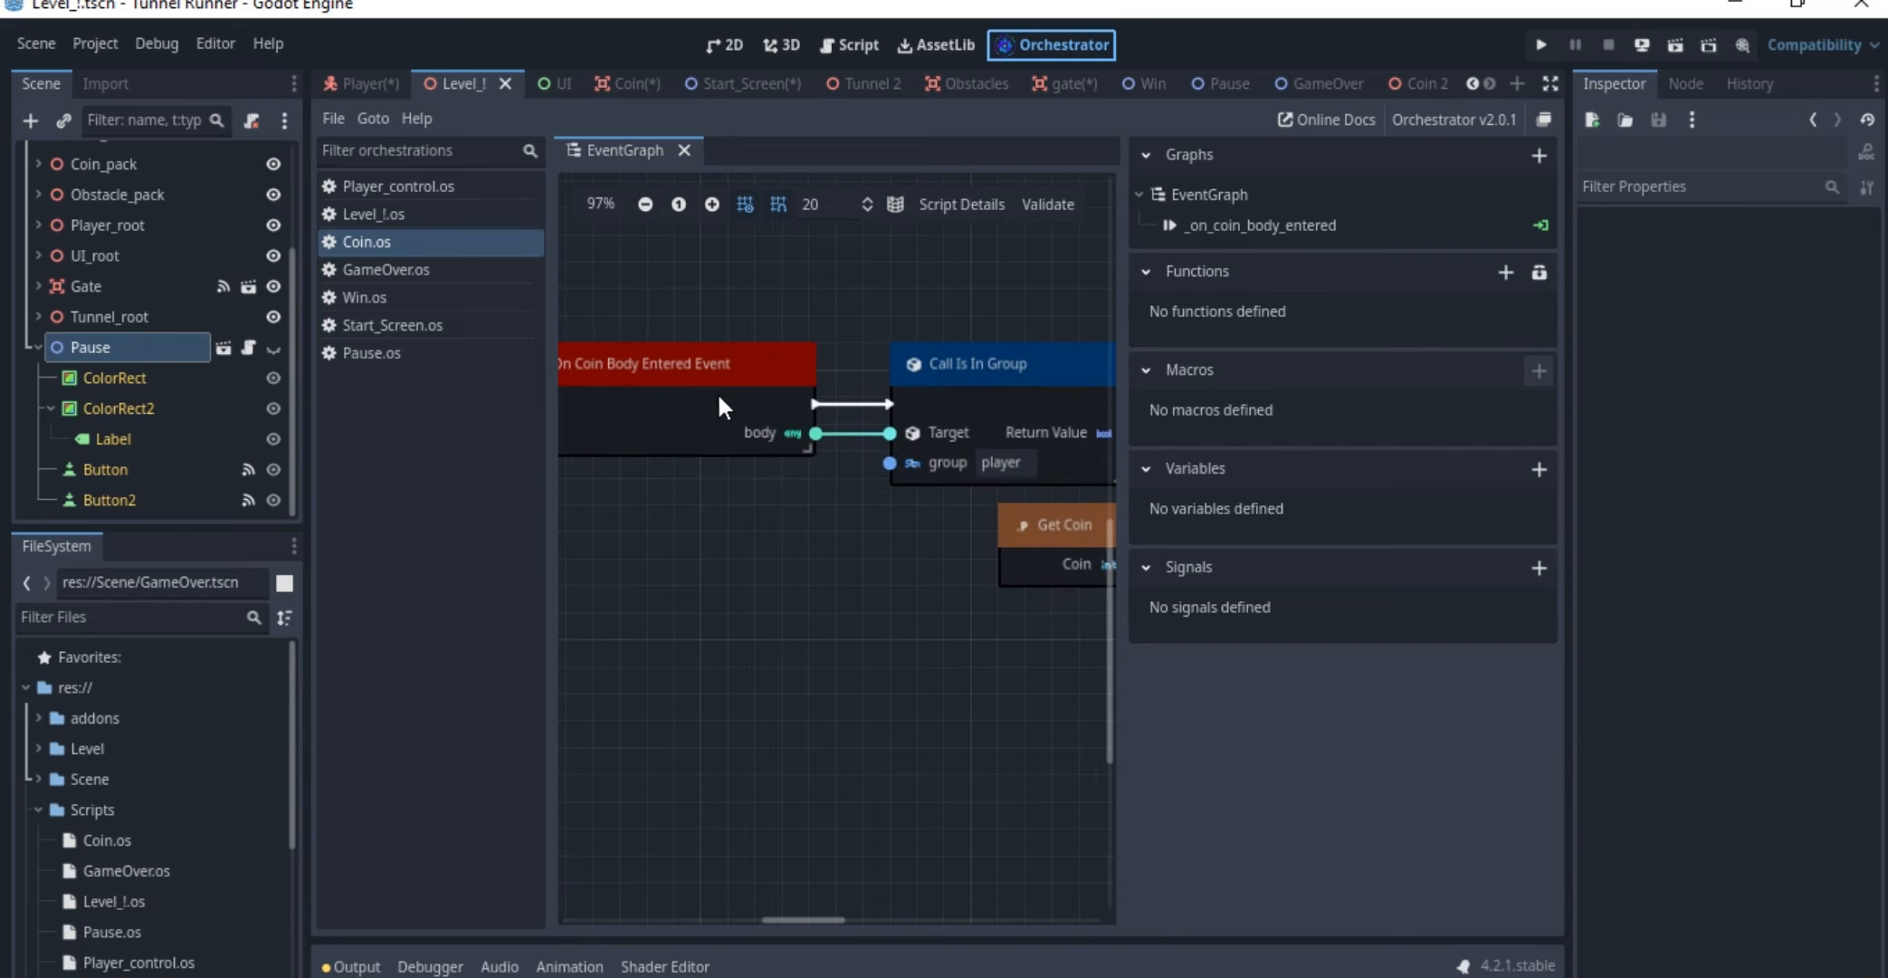
{"action": "middle_click_drag", "start_coordinate": [741, 396], "coordinate": [371, 422]}
{"action": "left_click", "coordinate": [807, 418]}
{"action": "left_click", "coordinate": [743, 343]}
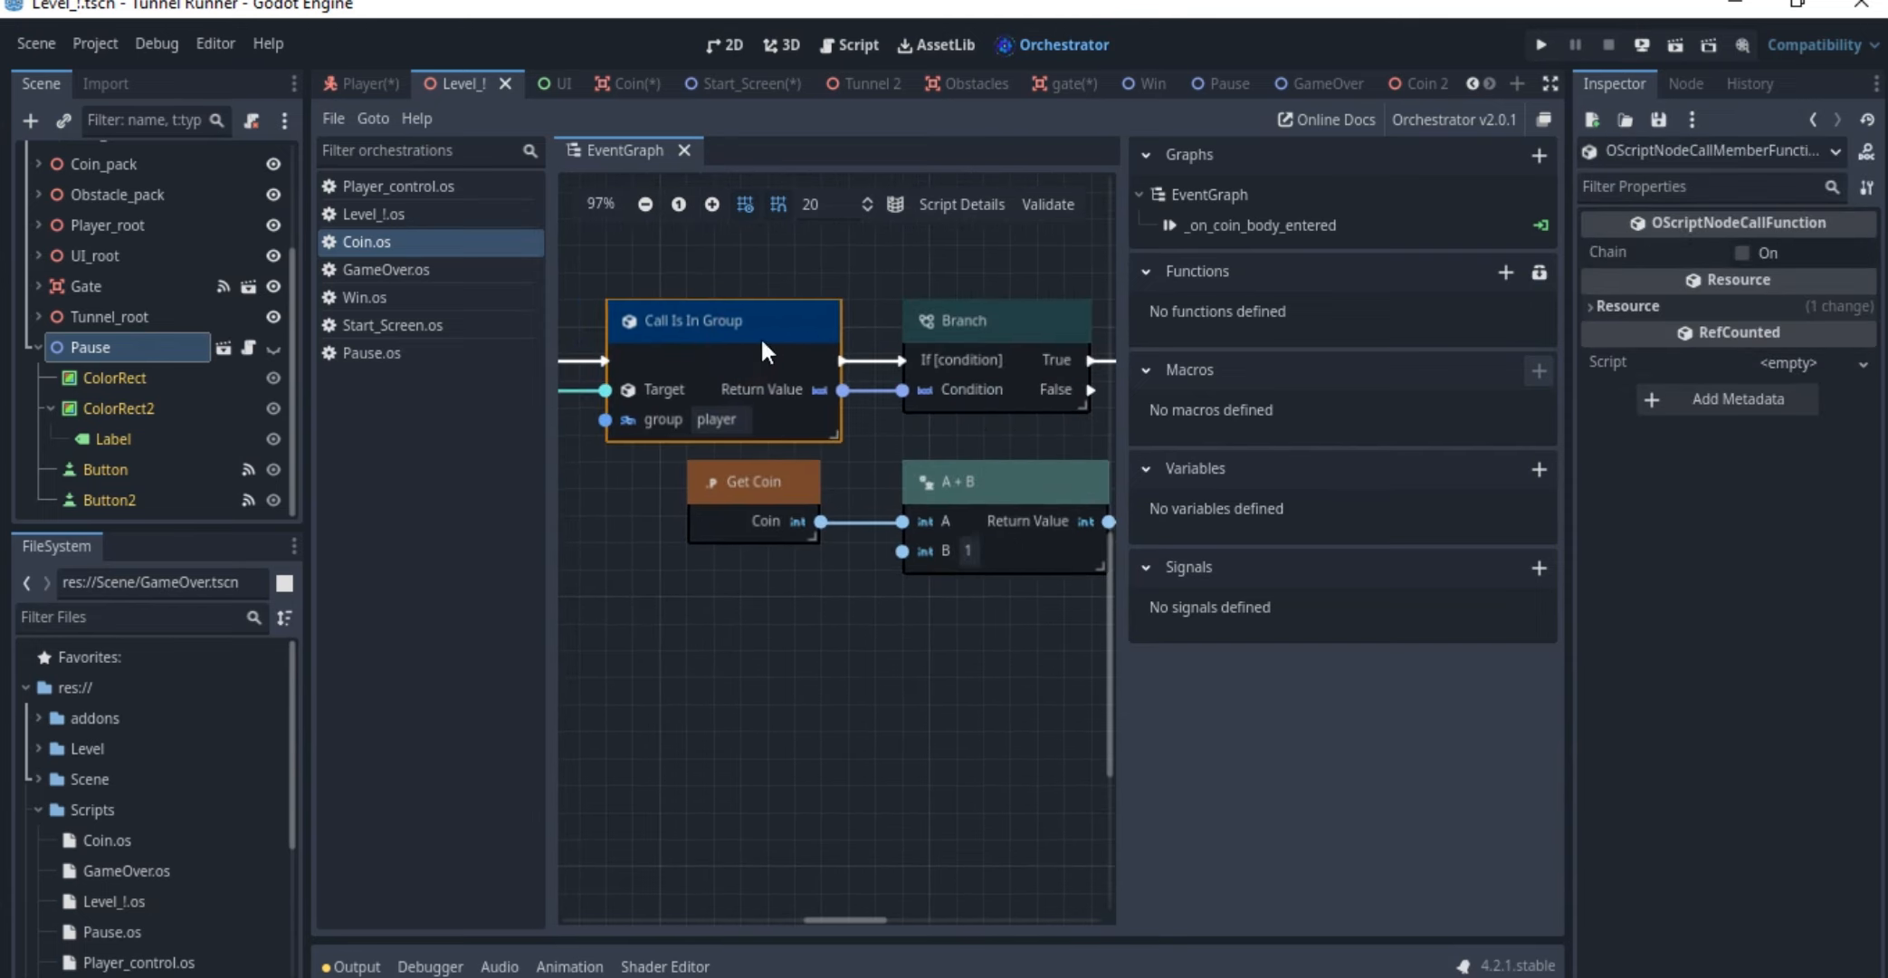
{"action": "scroll", "coordinate": [815, 356], "scroll_direction": "right", "scroll_amount": 5}
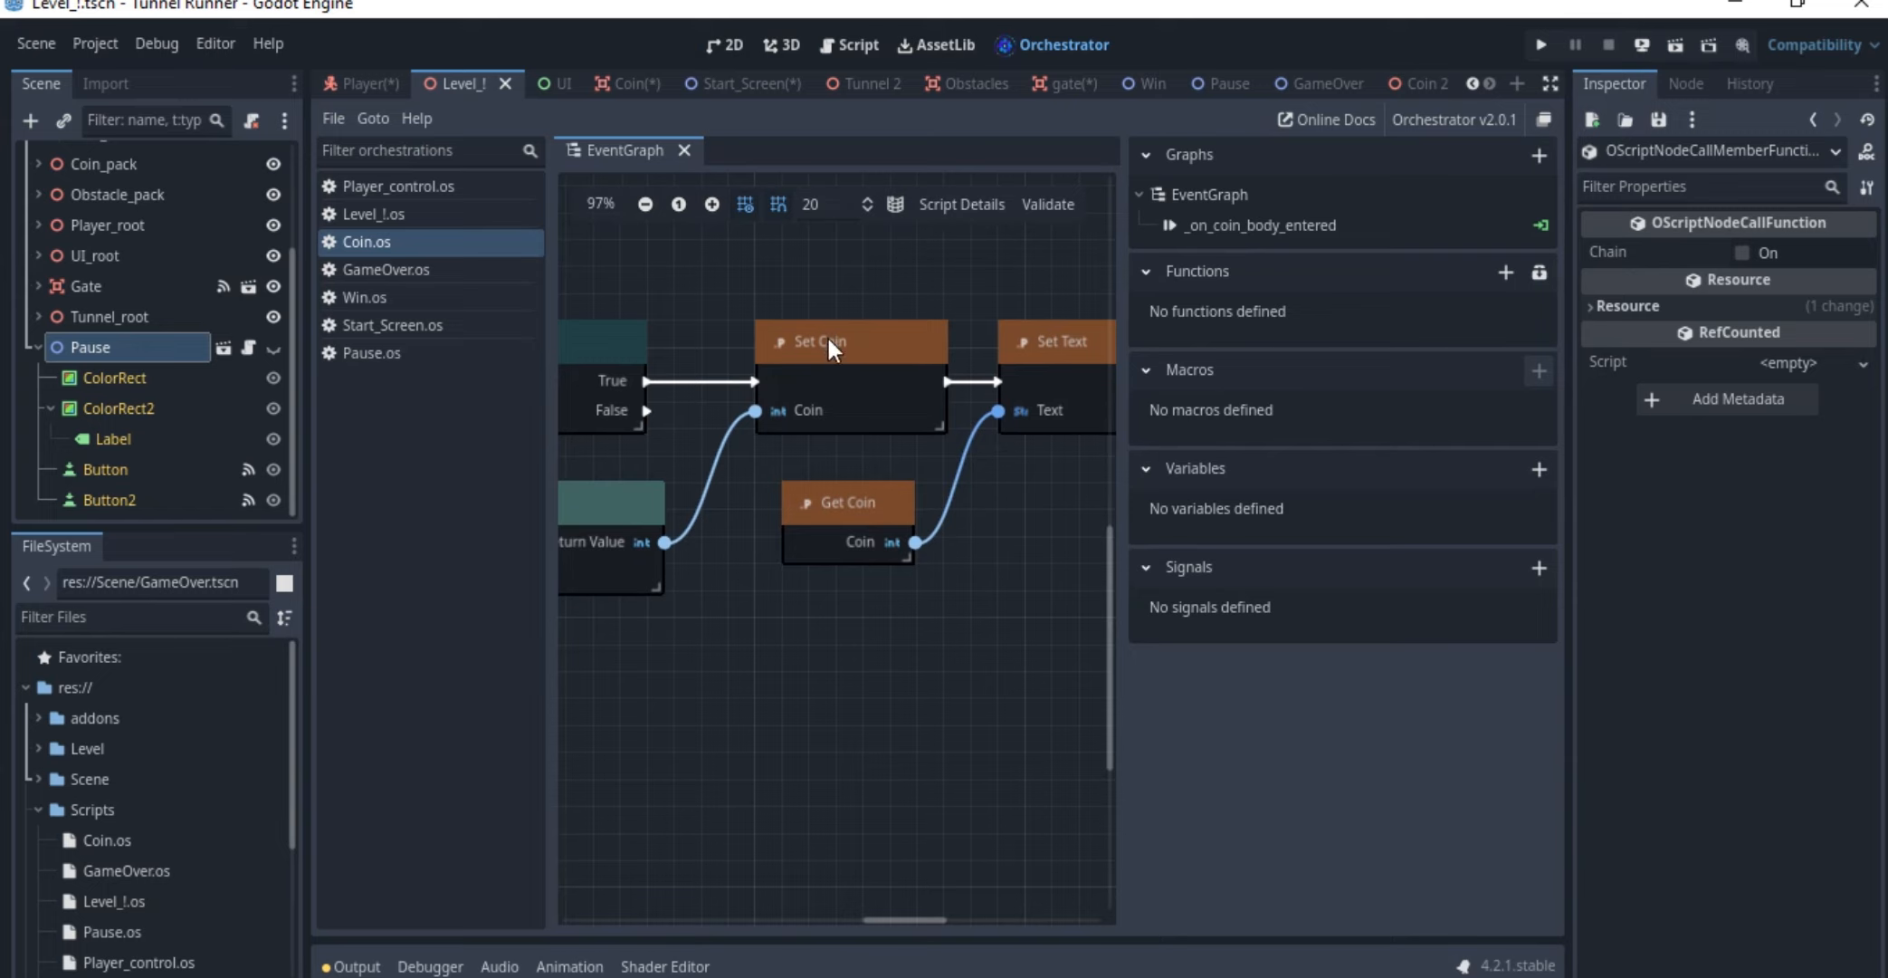
Review how Coin.os increments the coin value through A + B and Set Coin and passes Get Coin to Set Text
{"action": "left_click", "coordinate": [828, 344]}
{"action": "scroll", "coordinate": [832, 352], "scroll_direction": "up", "scroll_amount": 1}
{"action": "middle_click_drag", "start_coordinate": [832, 352], "coordinate": [1057, 289]}
{"action": "left_click", "coordinate": [761, 469]}
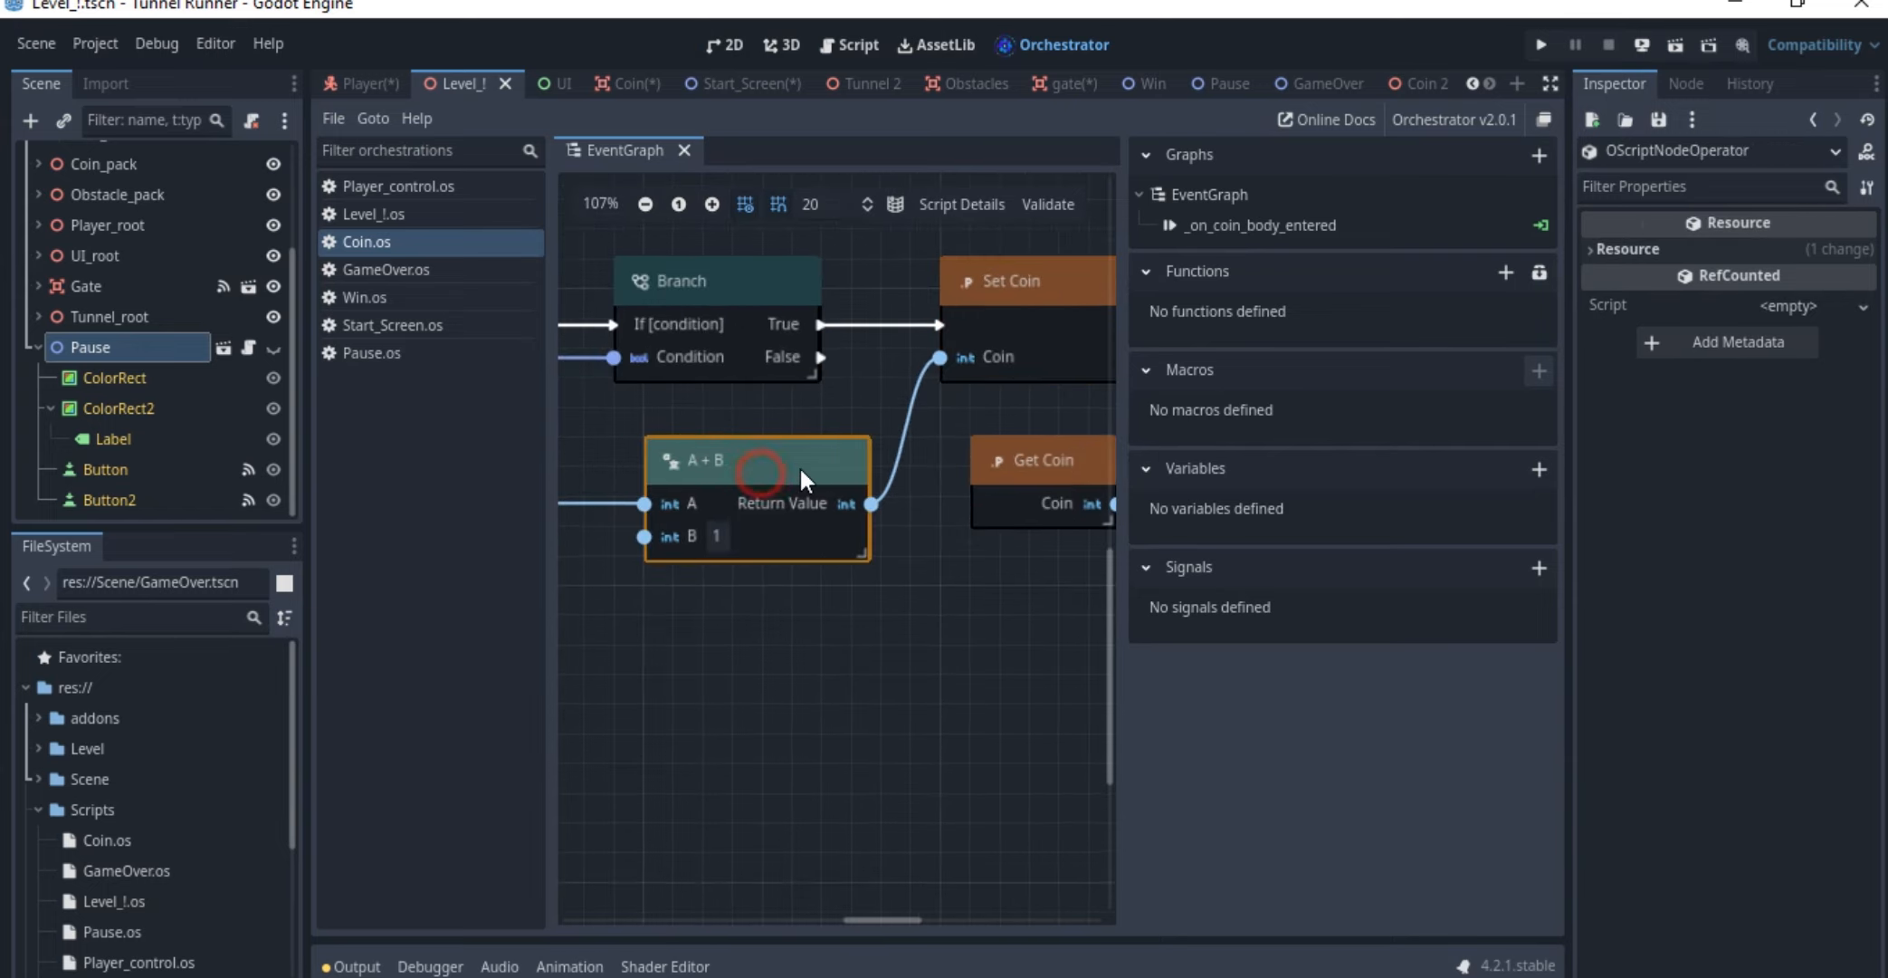
{"action": "scroll", "coordinate": [799, 475], "scroll_direction": "right", "scroll_amount": 3}
{"action": "left_click", "coordinate": [1024, 303]}
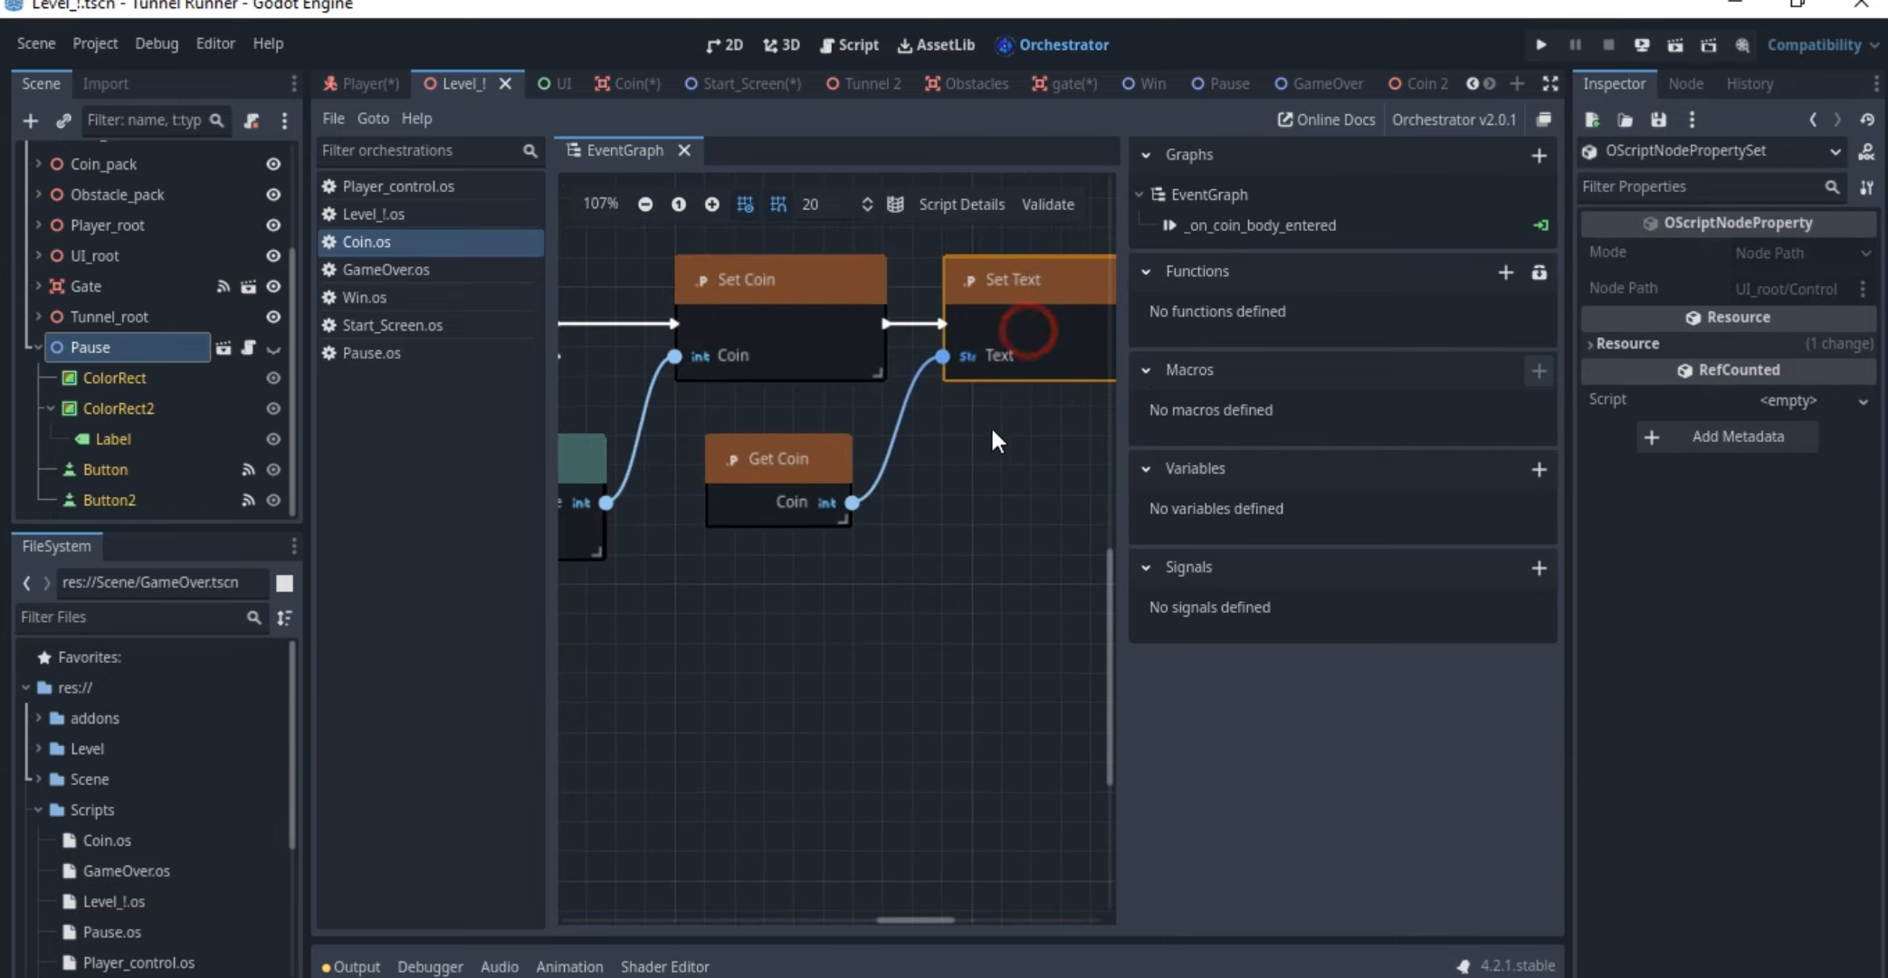
{"action": "left_click", "coordinate": [830, 494]}
{"action": "scroll", "coordinate": [863, 537], "scroll_direction": "right", "scroll_amount": 1}
{"action": "scroll", "coordinate": [862, 537], "scroll_direction": "up", "scroll_amount": 1}
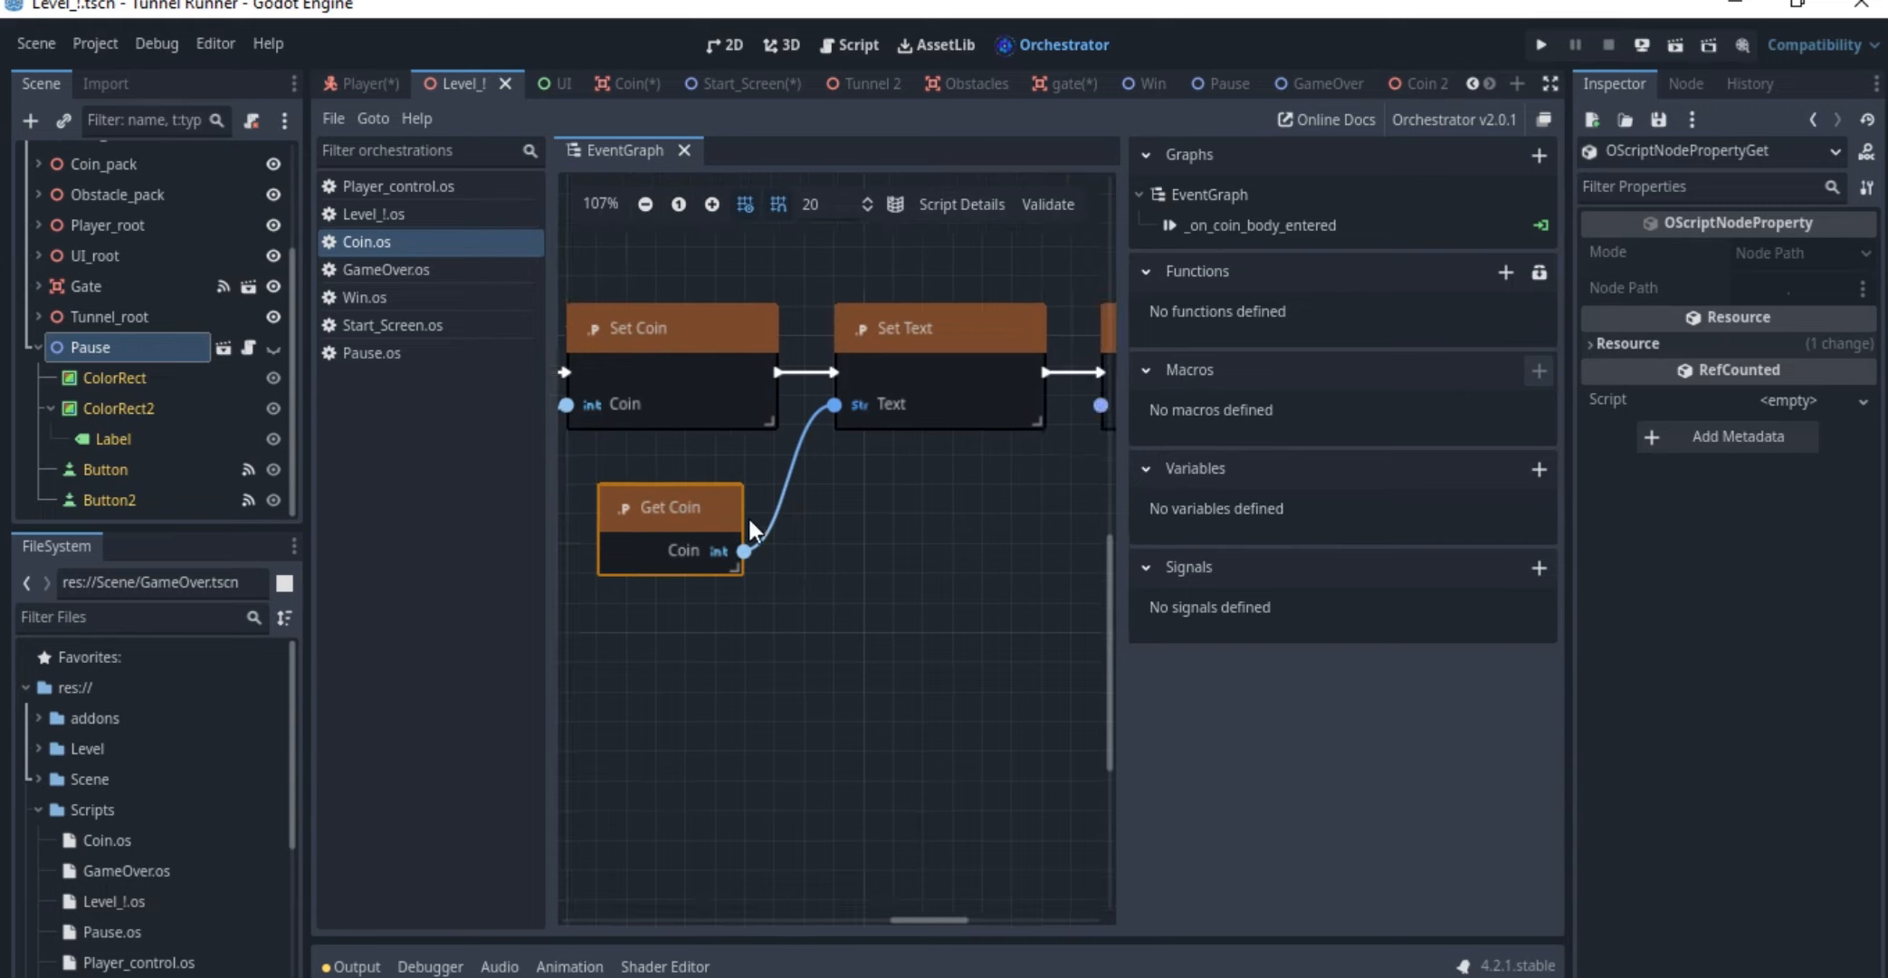
{"action": "scroll", "coordinate": [748, 515], "scroll_direction": "left", "scroll_amount": 4}
{"action": "scroll", "coordinate": [748, 515], "scroll_direction": "down", "scroll_amount": 1}
{"action": "scroll", "coordinate": [987, 540], "scroll_direction": "right", "scroll_amount": 4}
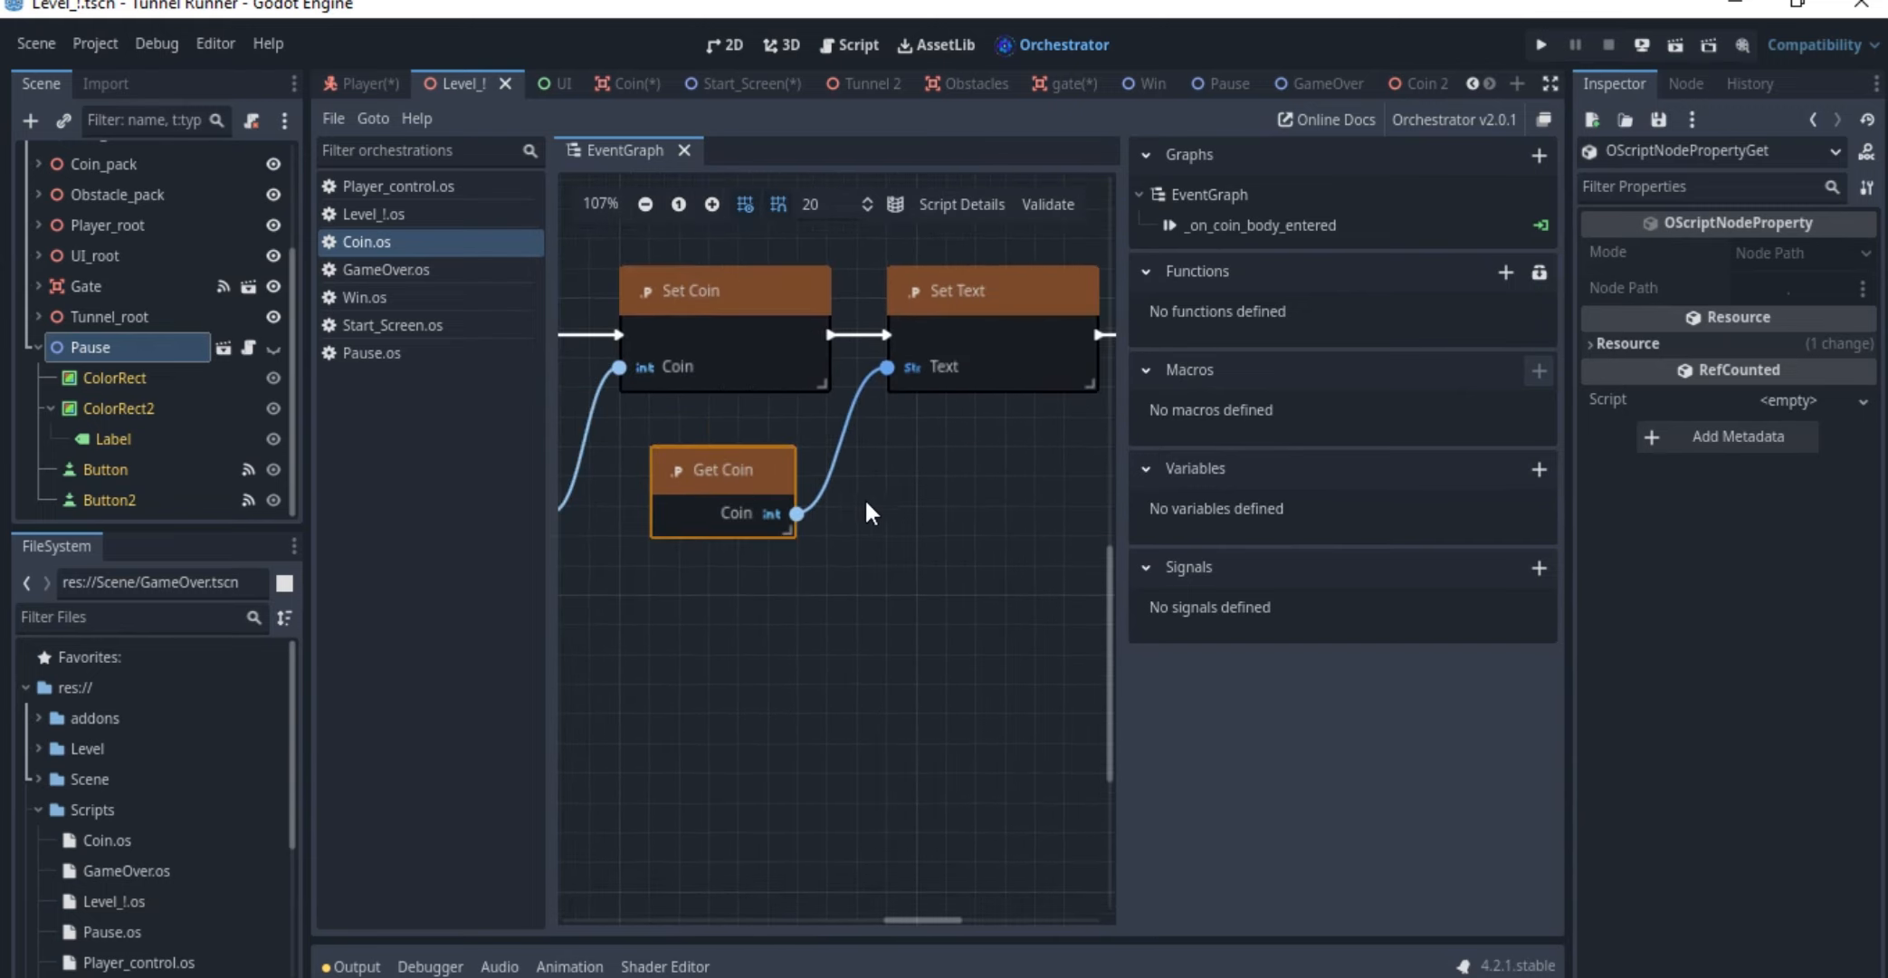
{"action": "scroll", "coordinate": [868, 511], "scroll_direction": "right", "scroll_amount": 4}
Inspect the Set Playing and Call Queue Free nodes ending the Coin.os event chain
{"action": "left_click", "coordinate": [925, 366]}
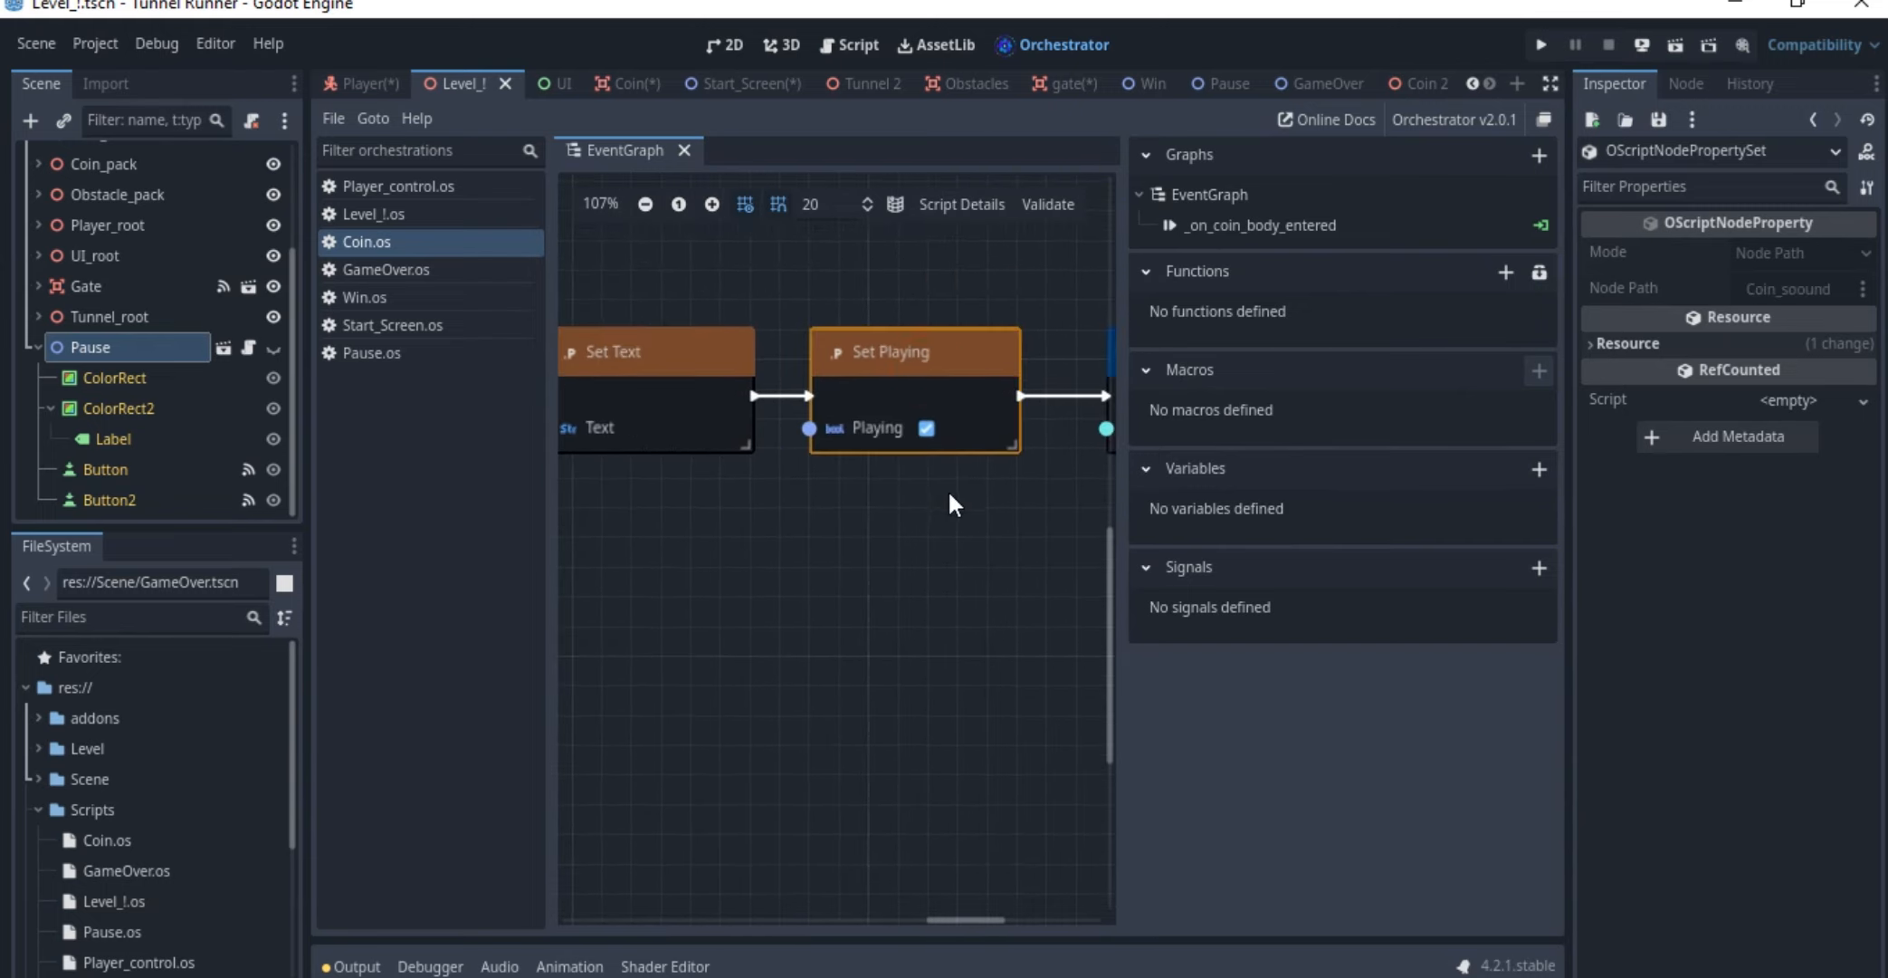
{"action": "scroll", "coordinate": [999, 412], "scroll_direction": "up", "scroll_amount": 1}
{"action": "middle_click_drag", "start_coordinate": [998, 412], "coordinate": [754, 423]}
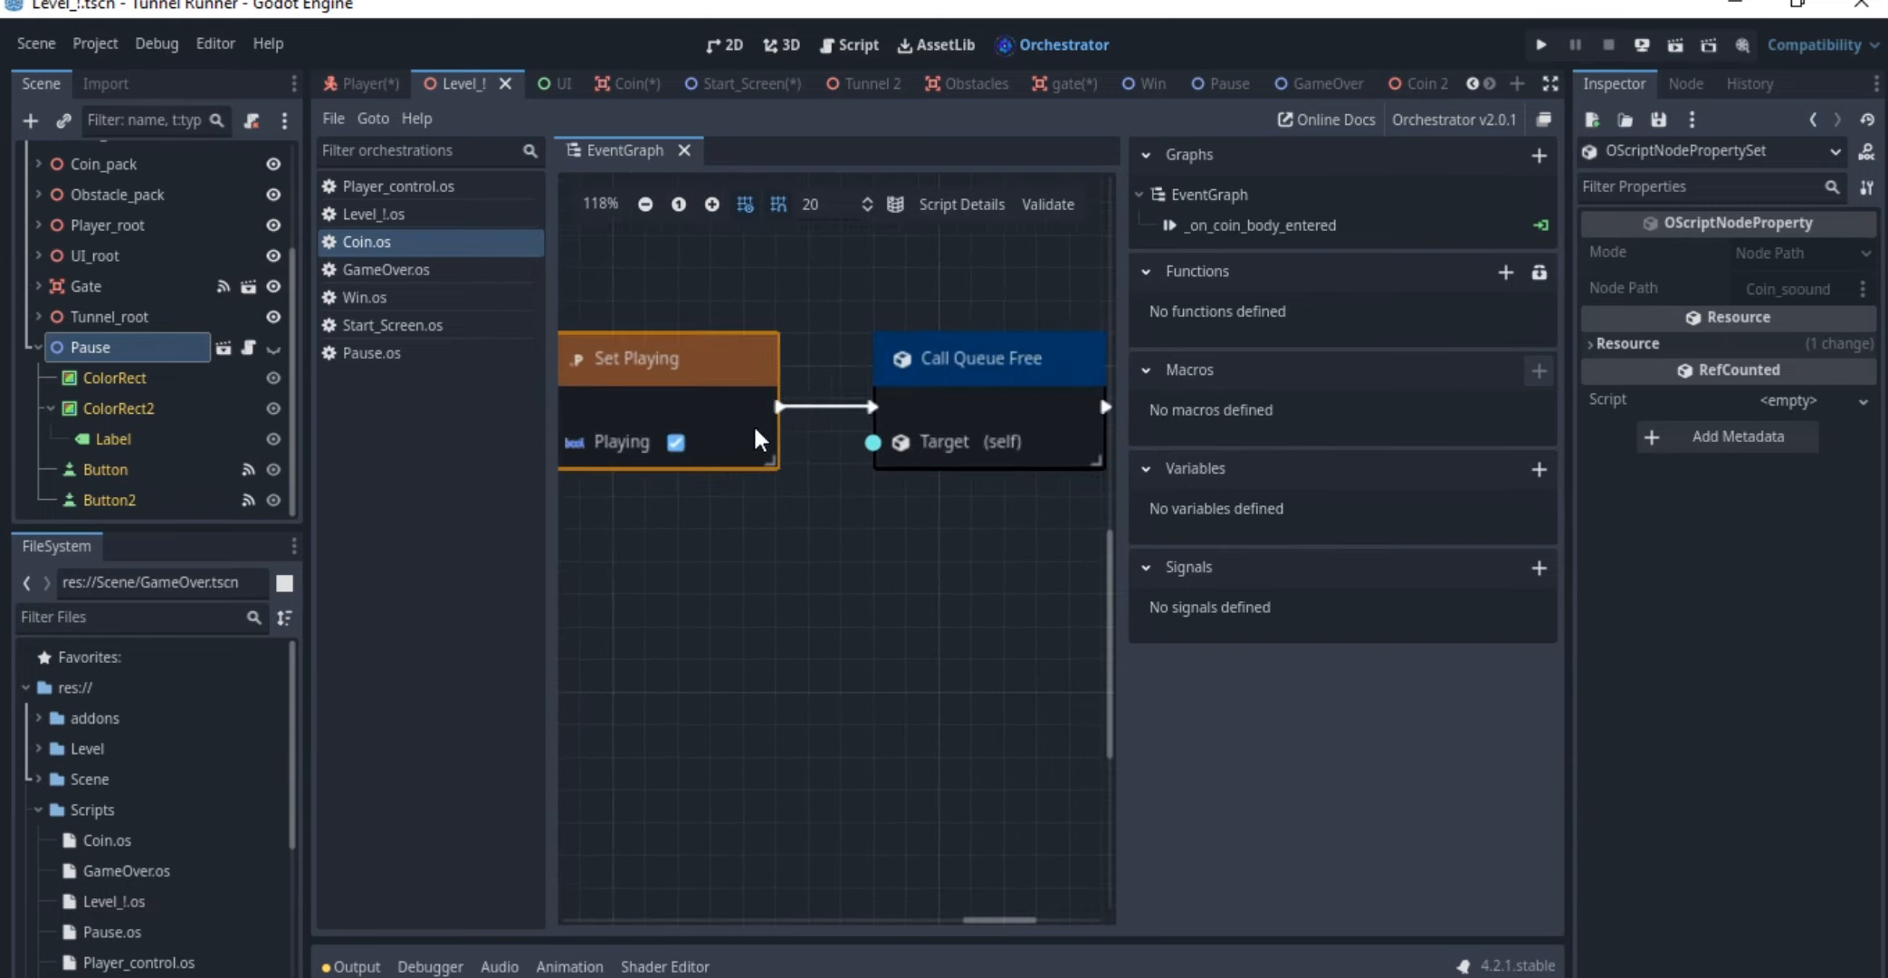
Look through the GameOver.os, Win.os, Start_Screen.os and Pause.os event graphs in turn
{"action": "left_click", "coordinate": [459, 269]}
{"action": "left_click", "coordinate": [418, 293]}
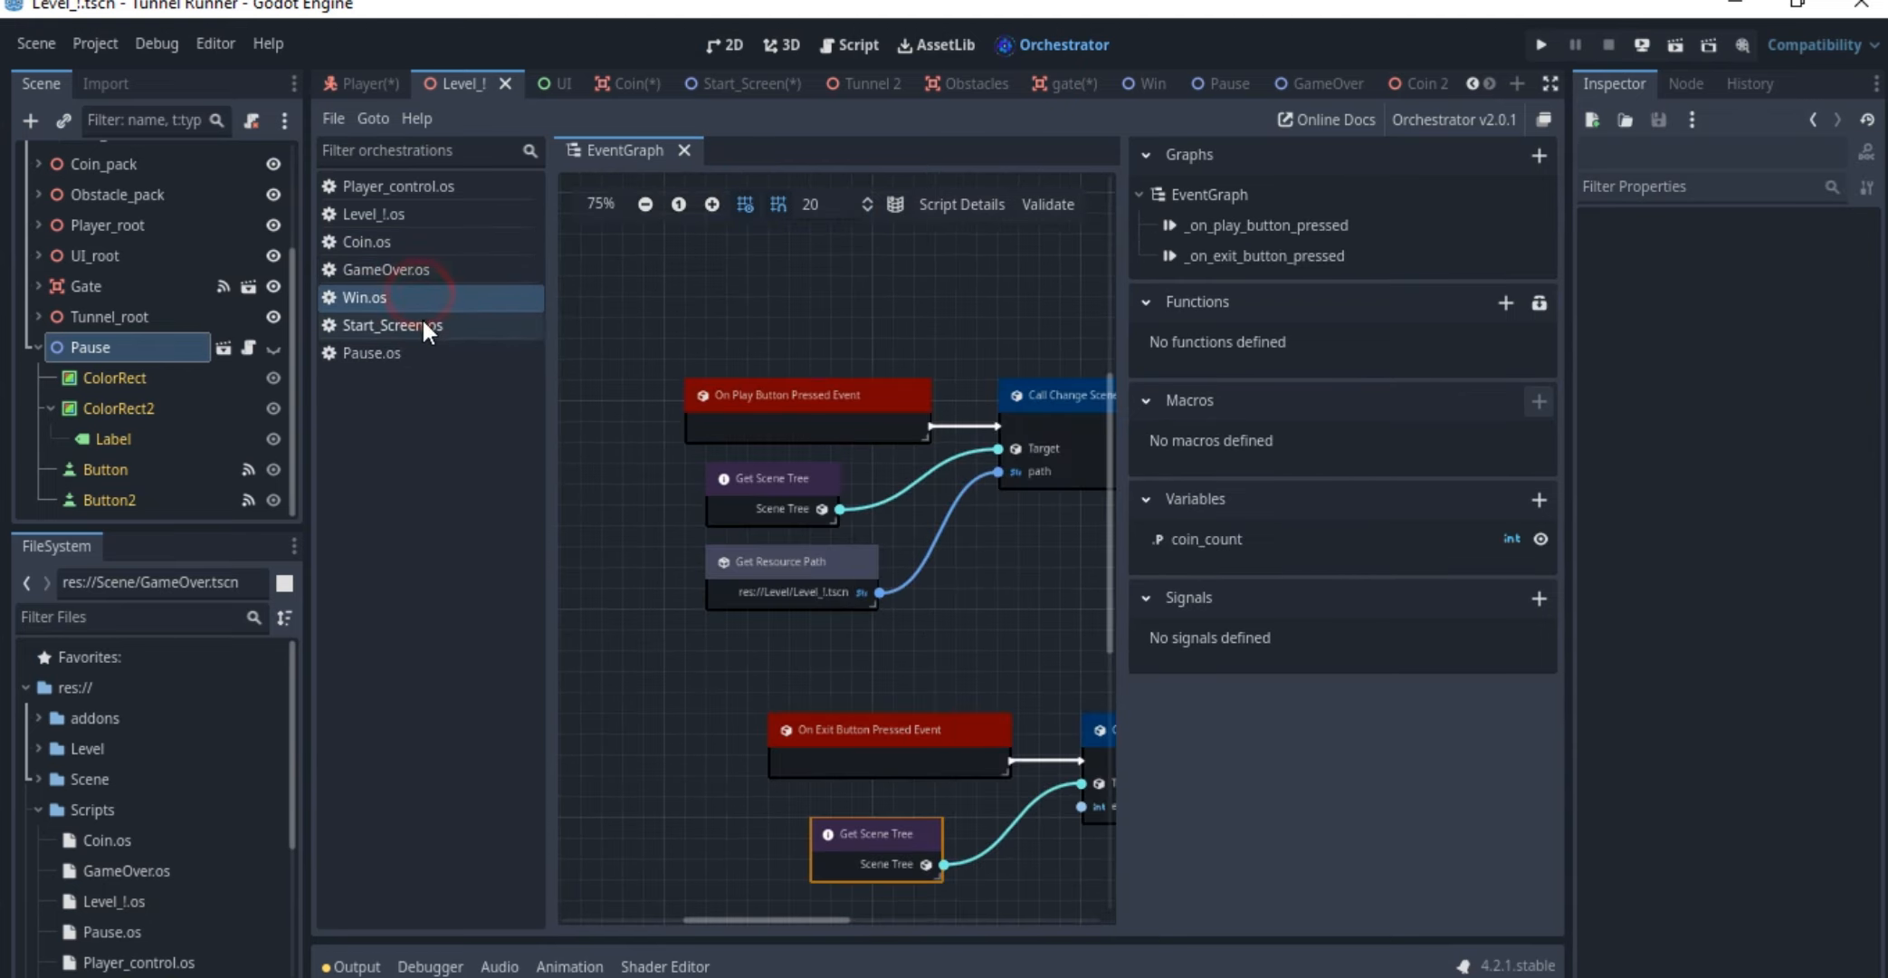
{"action": "left_click", "coordinate": [429, 325]}
{"action": "left_click", "coordinate": [425, 351]}
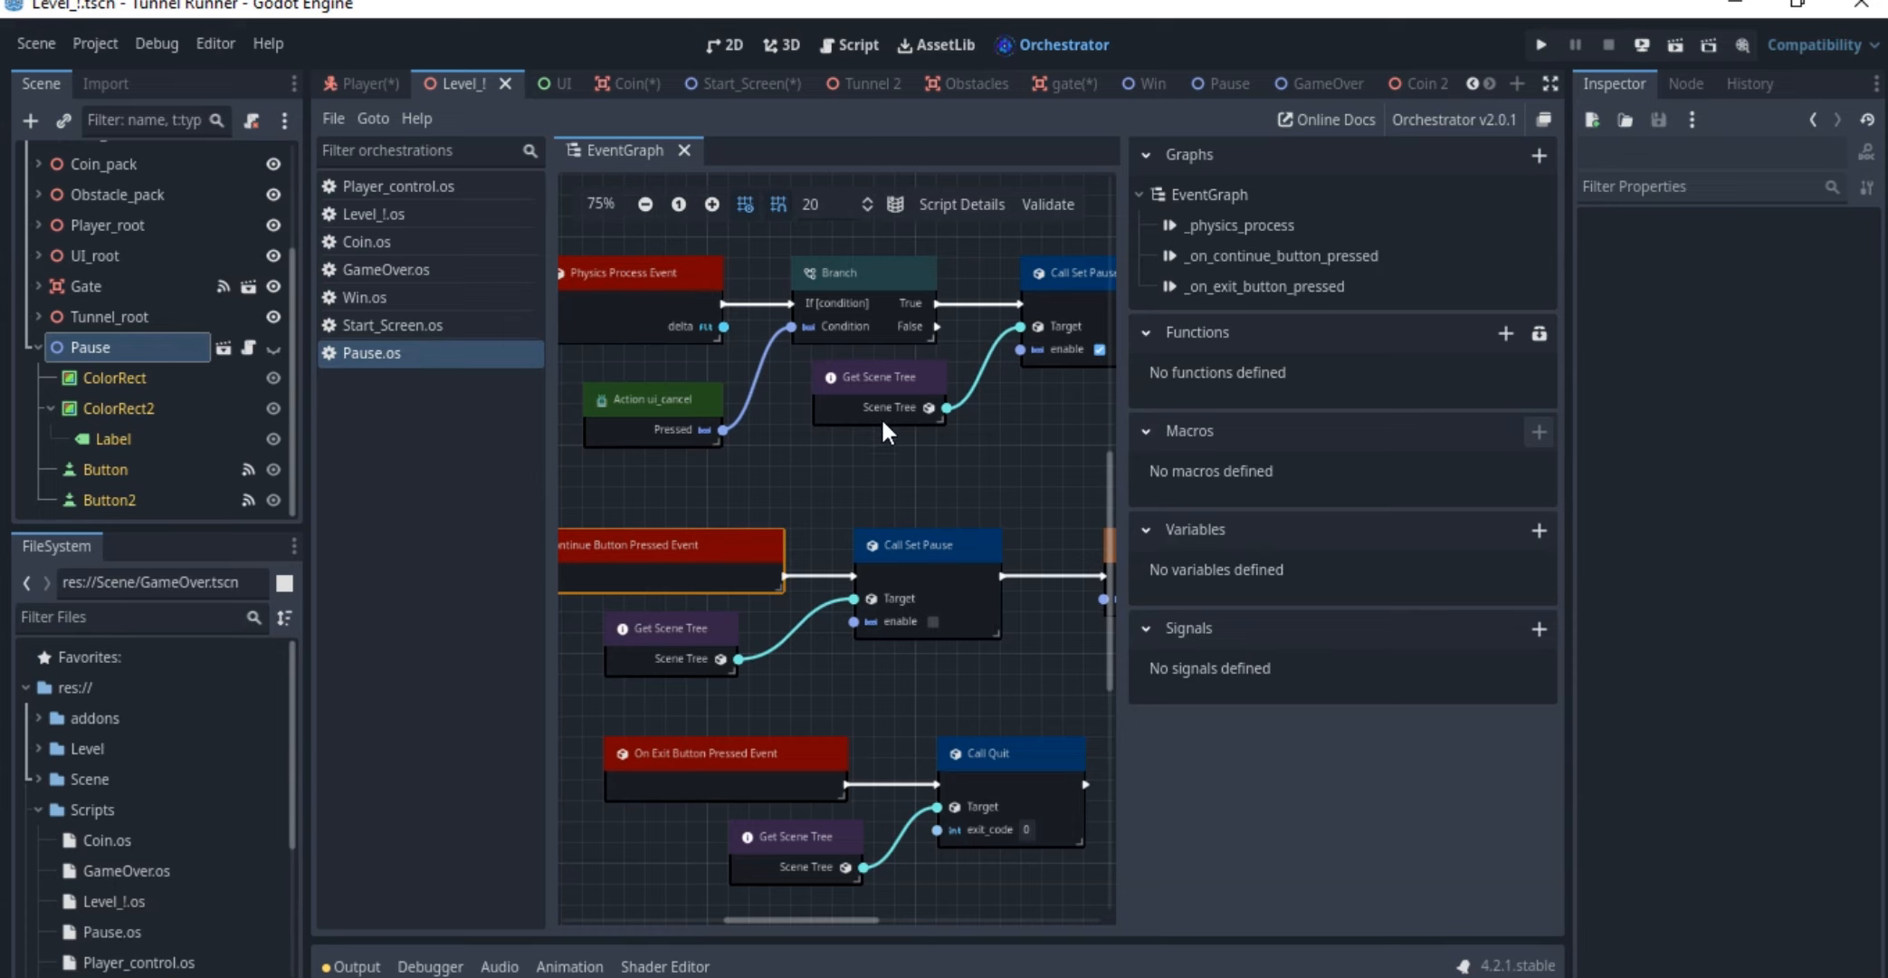
Return to the level's 3D view and examine the tunnel, from its full length to the player at its entrance
{"action": "left_click", "coordinate": [781, 45]}
{"action": "scroll", "coordinate": [996, 413], "scroll_direction": "down", "scroll_amount": 15}
{"action": "middle_click_drag", "start_coordinate": [1073, 416], "coordinate": [1235, 451]}
{"action": "scroll", "coordinate": [1333, 489], "scroll_direction": "up", "scroll_amount": 4}
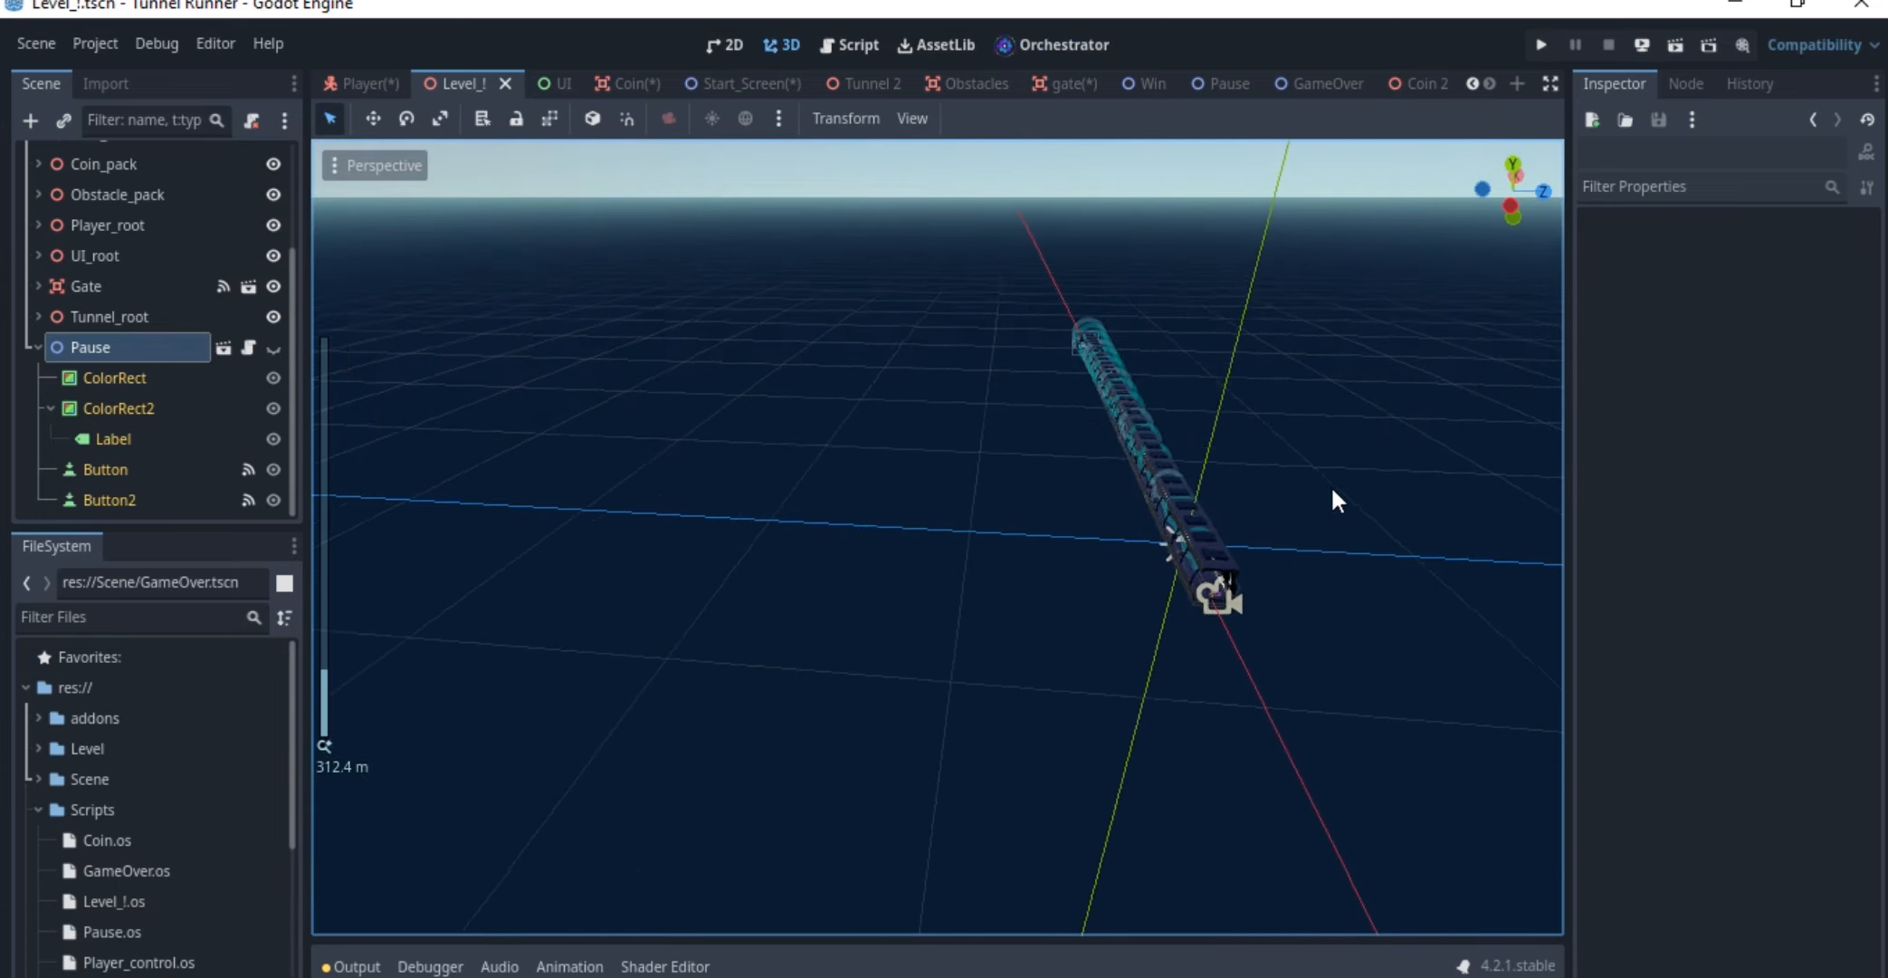
{"action": "middle_click_drag", "start_coordinate": [1332, 489], "coordinate": [1208, 419]}
{"action": "scroll", "coordinate": [1222, 424], "scroll_direction": "up", "scroll_amount": 6}
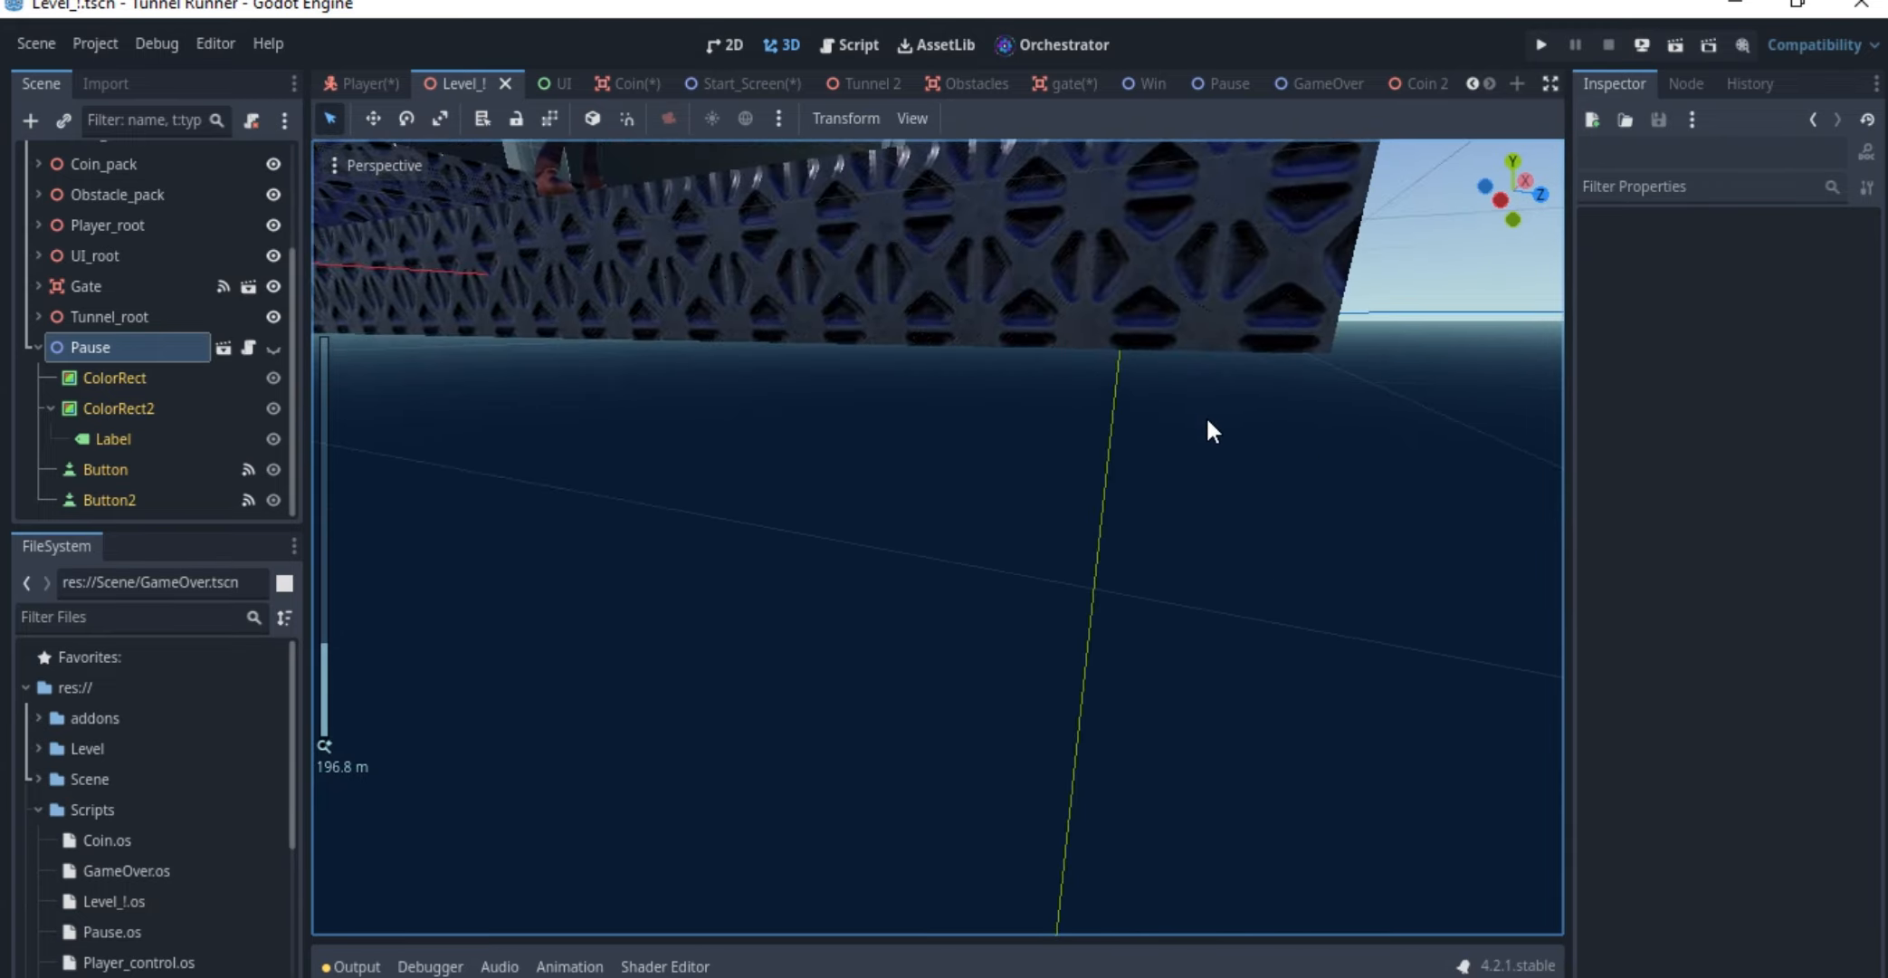
{"action": "scroll", "coordinate": [1208, 421], "scroll_direction": "up", "scroll_amount": 20}
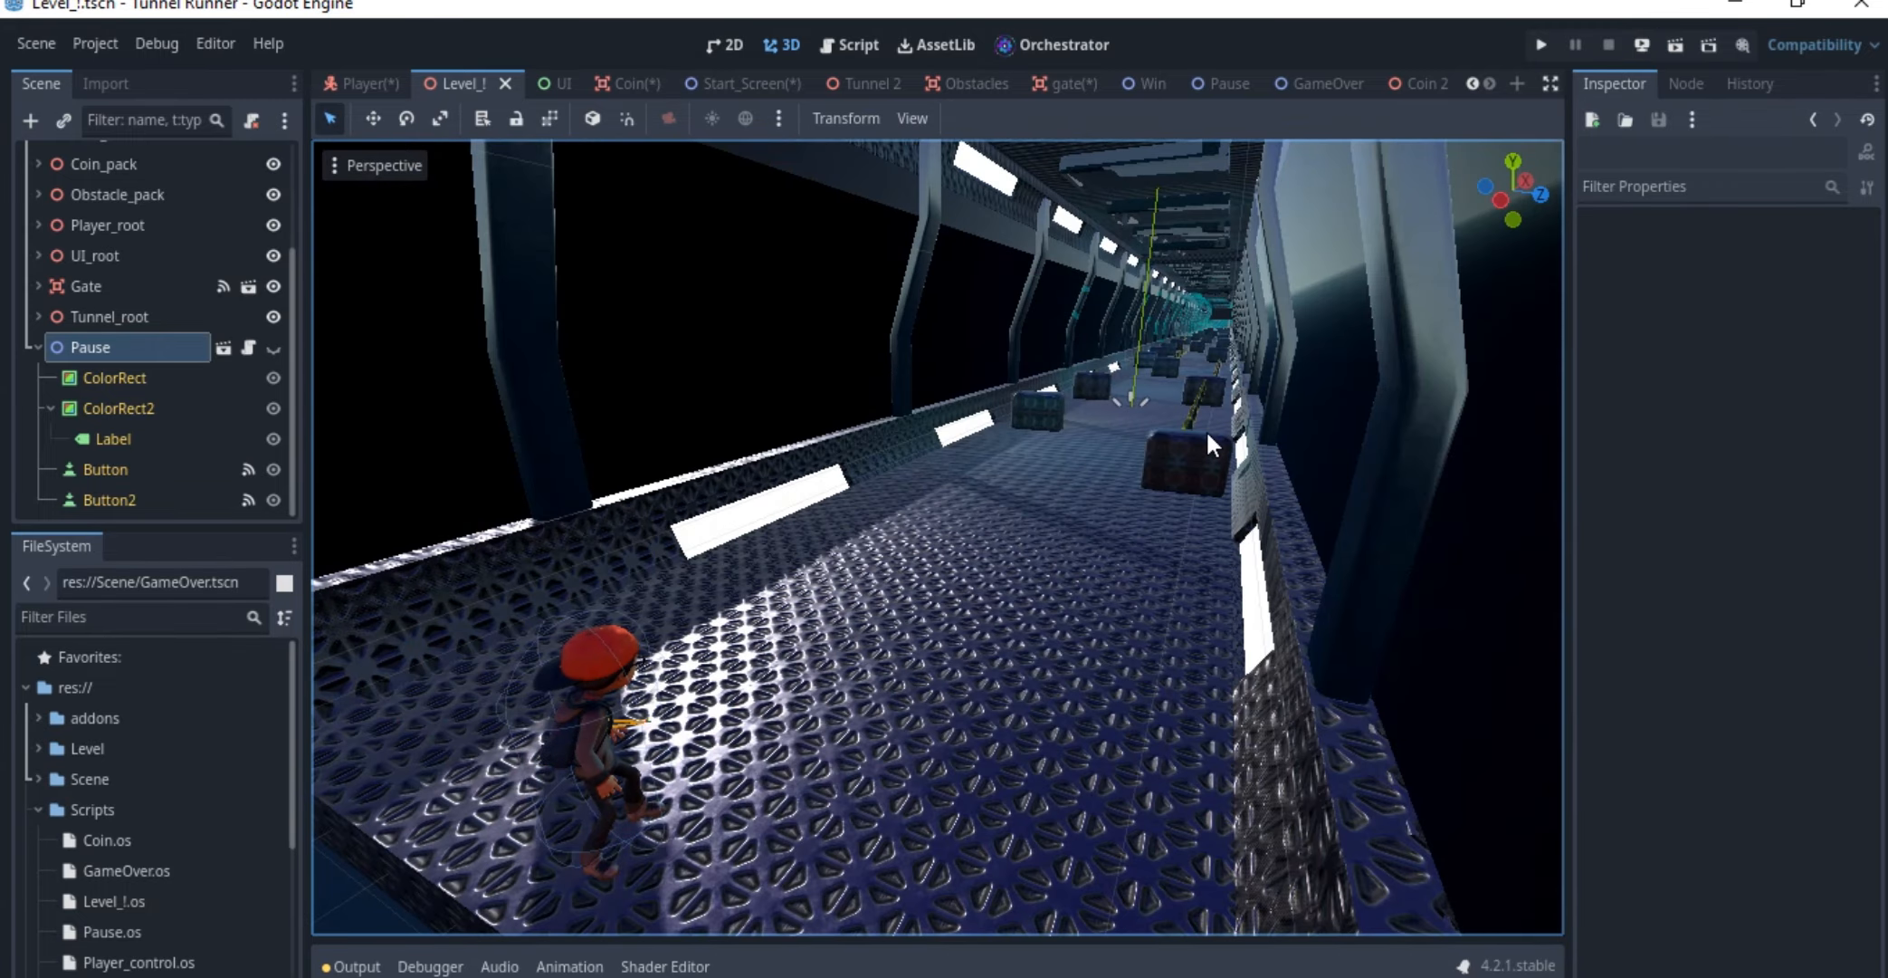
{"action": "middle_click_drag", "start_coordinate": [1210, 352], "coordinate": [1213, 344], "text": "shift"}
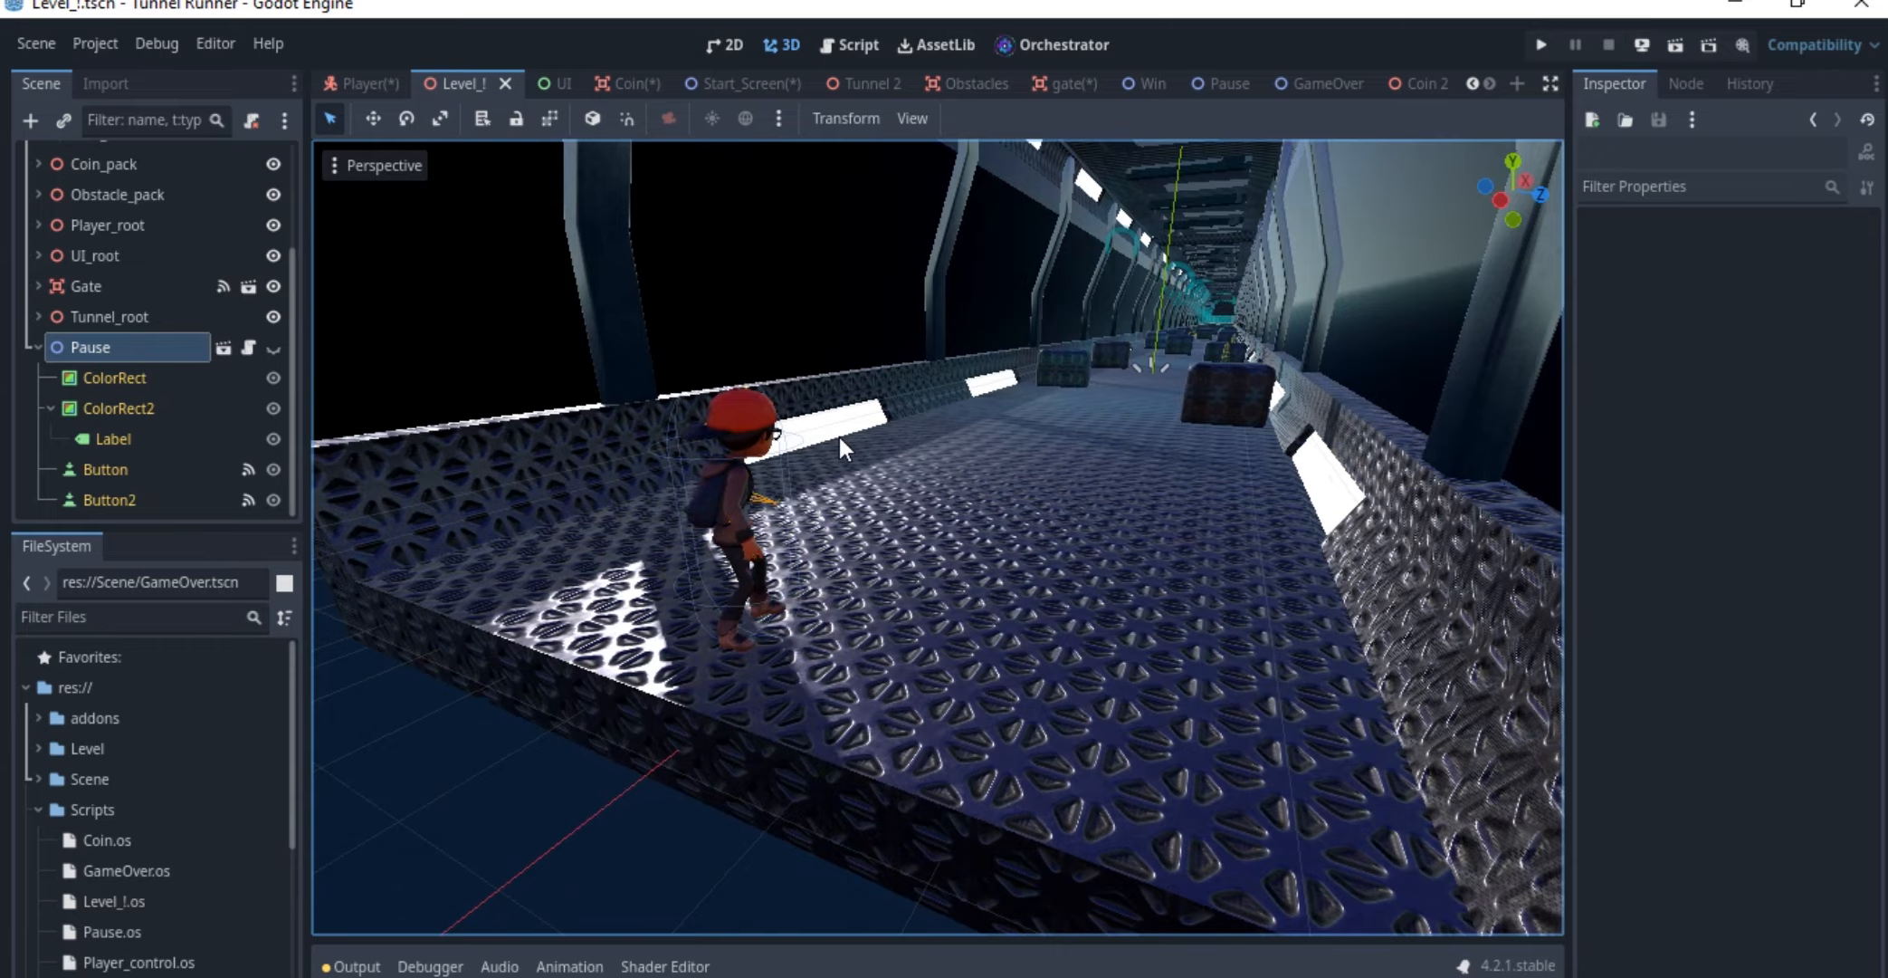
{"action": "scroll", "coordinate": [839, 436], "scroll_direction": "up", "scroll_amount": 5}
{"action": "scroll", "coordinate": [842, 428], "scroll_direction": "down", "scroll_amount": 8}
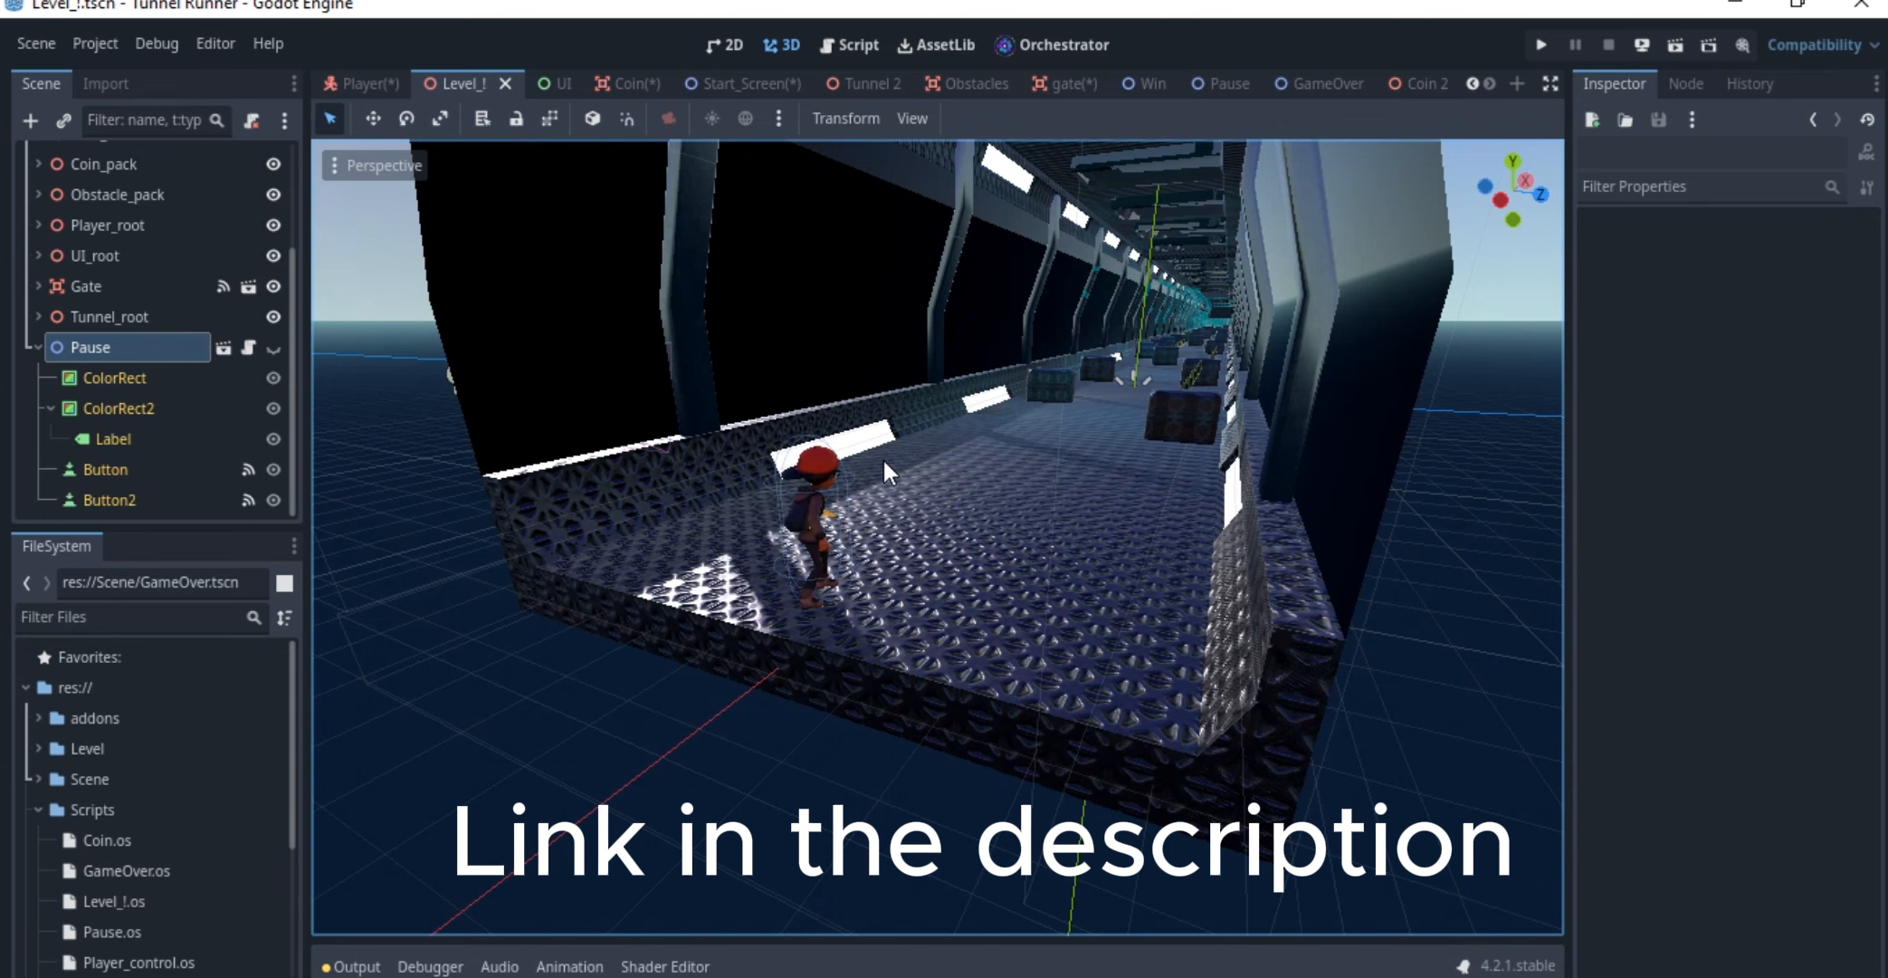
{"action": "middle_click_drag", "start_coordinate": [884, 456], "coordinate": [890, 447], "text": "shift"}
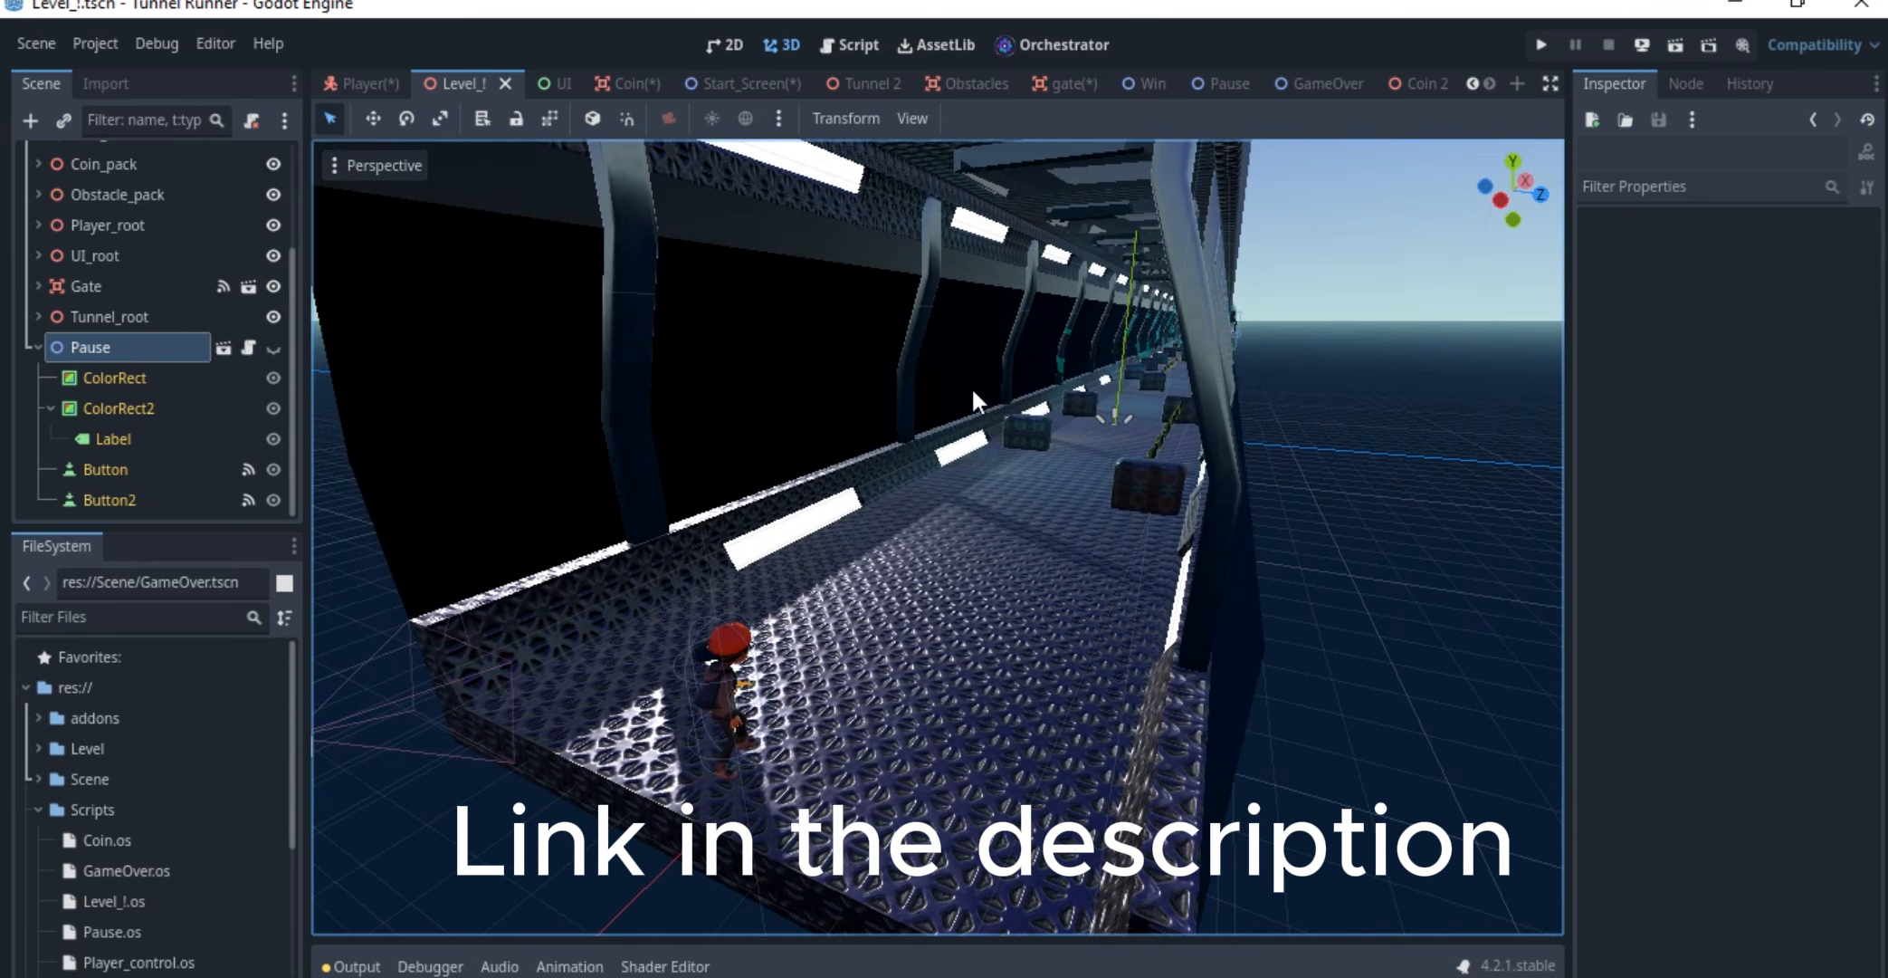
{"action": "middle_click_drag", "start_coordinate": [972, 390], "coordinate": [979, 398], "text": "shift"}
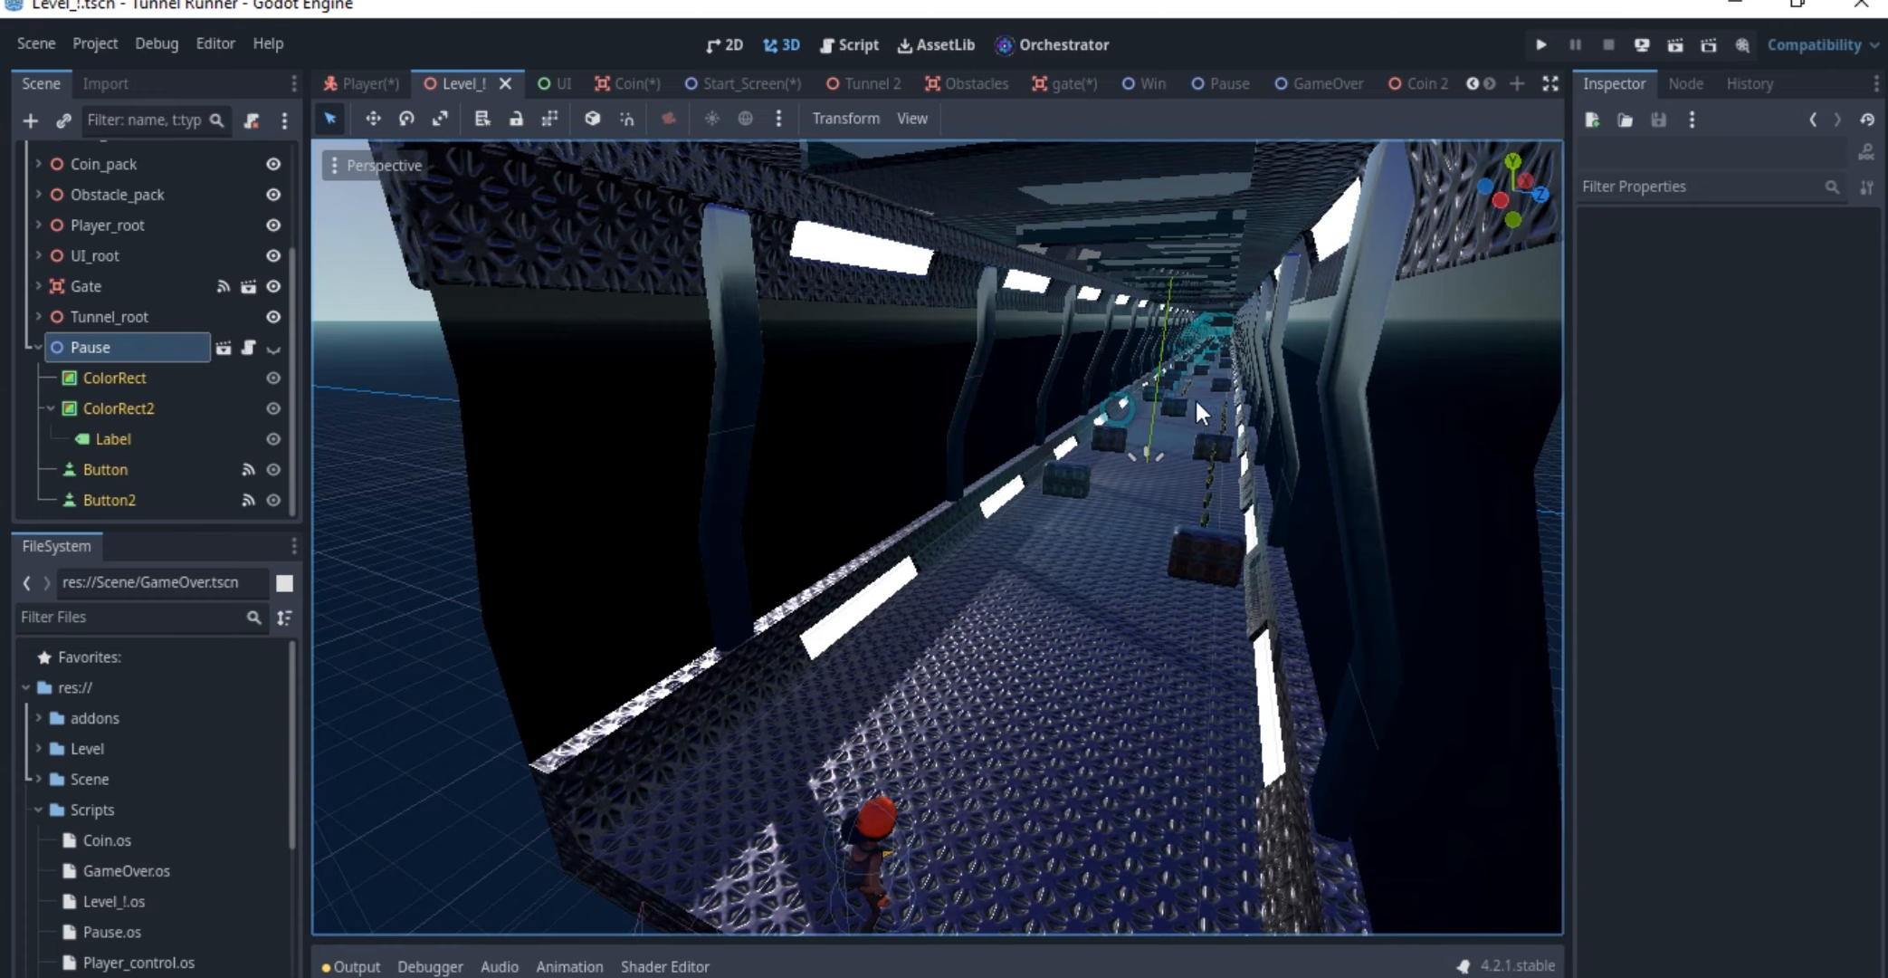
{"action": "middle_click_drag", "start_coordinate": [1196, 398], "coordinate": [1090, 395]}
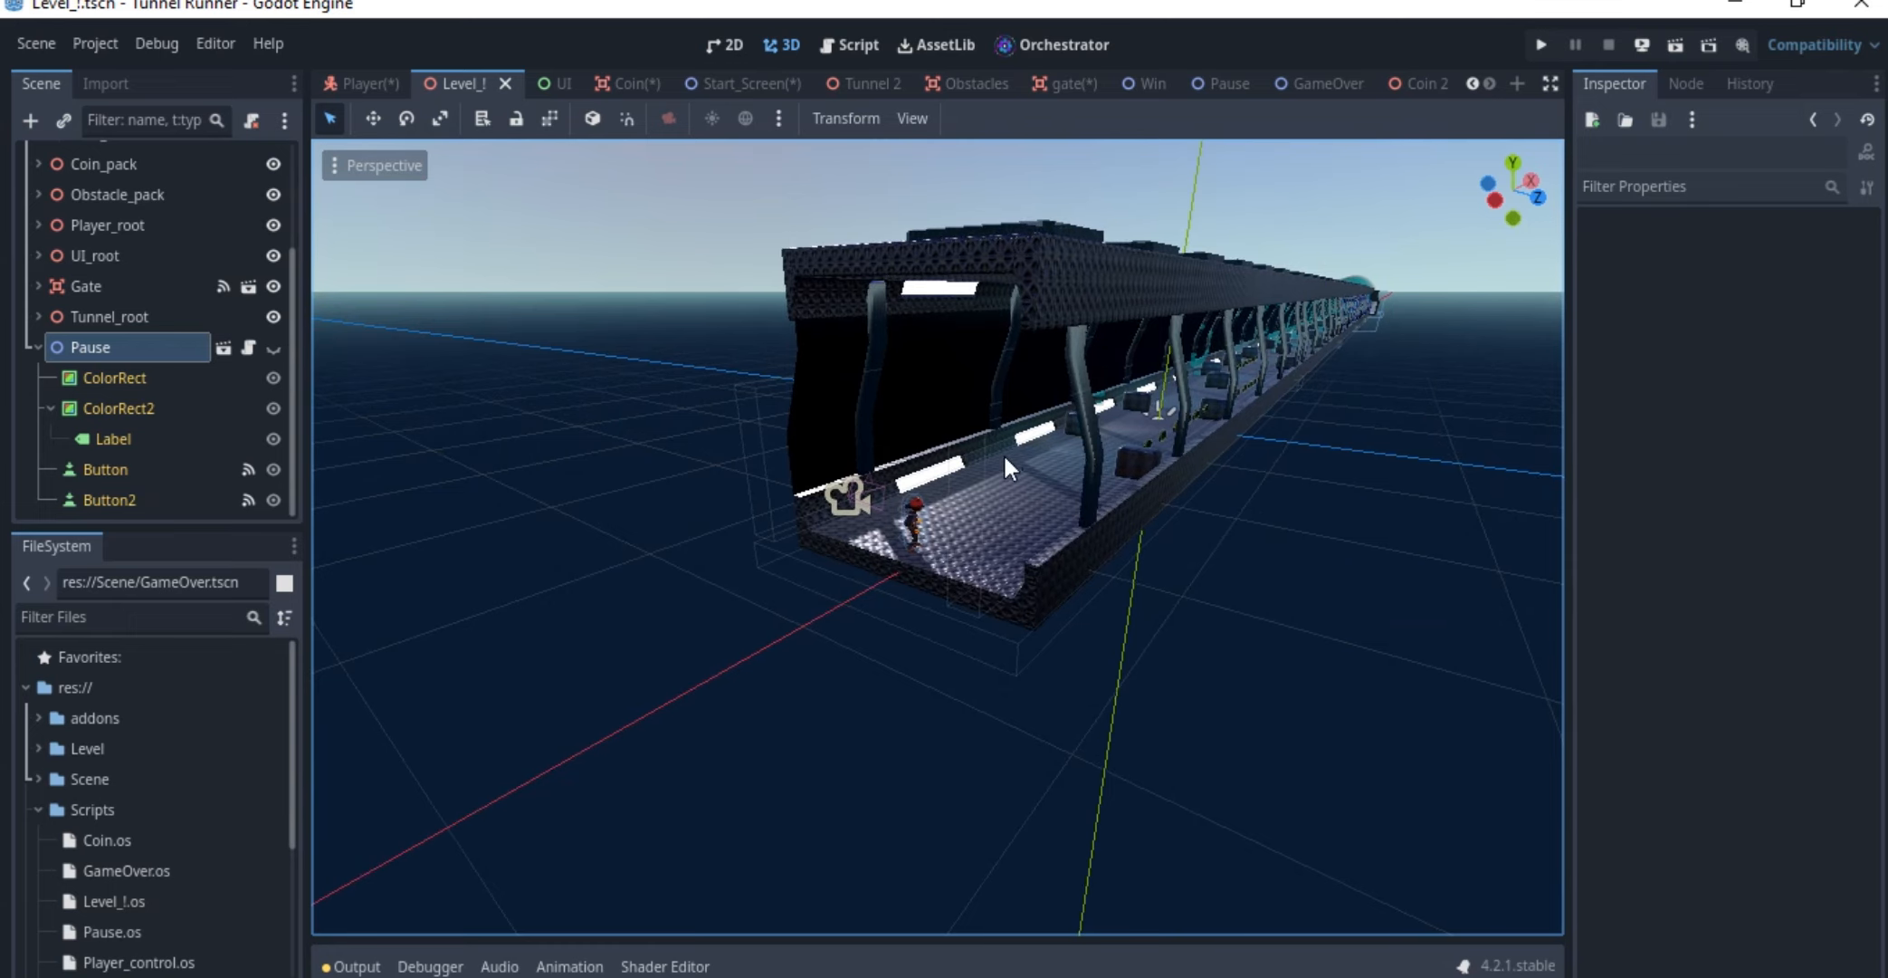
{"action": "scroll", "coordinate": [1003, 457], "scroll_direction": "up", "scroll_amount": 3}
{"action": "scroll", "coordinate": [1003, 457], "scroll_direction": "down", "scroll_amount": 3}
{"action": "mouse_move", "coordinate": [1065, 351]}
{"action": "middle_mouse_down"}
{"action": "mouse_move", "coordinate": [1002, 357]}
{"action": "mouse_move", "coordinate": [995, 380]}
{"action": "mouse_move", "coordinate": [1052, 369]}
{"action": "middle_mouse_up"}
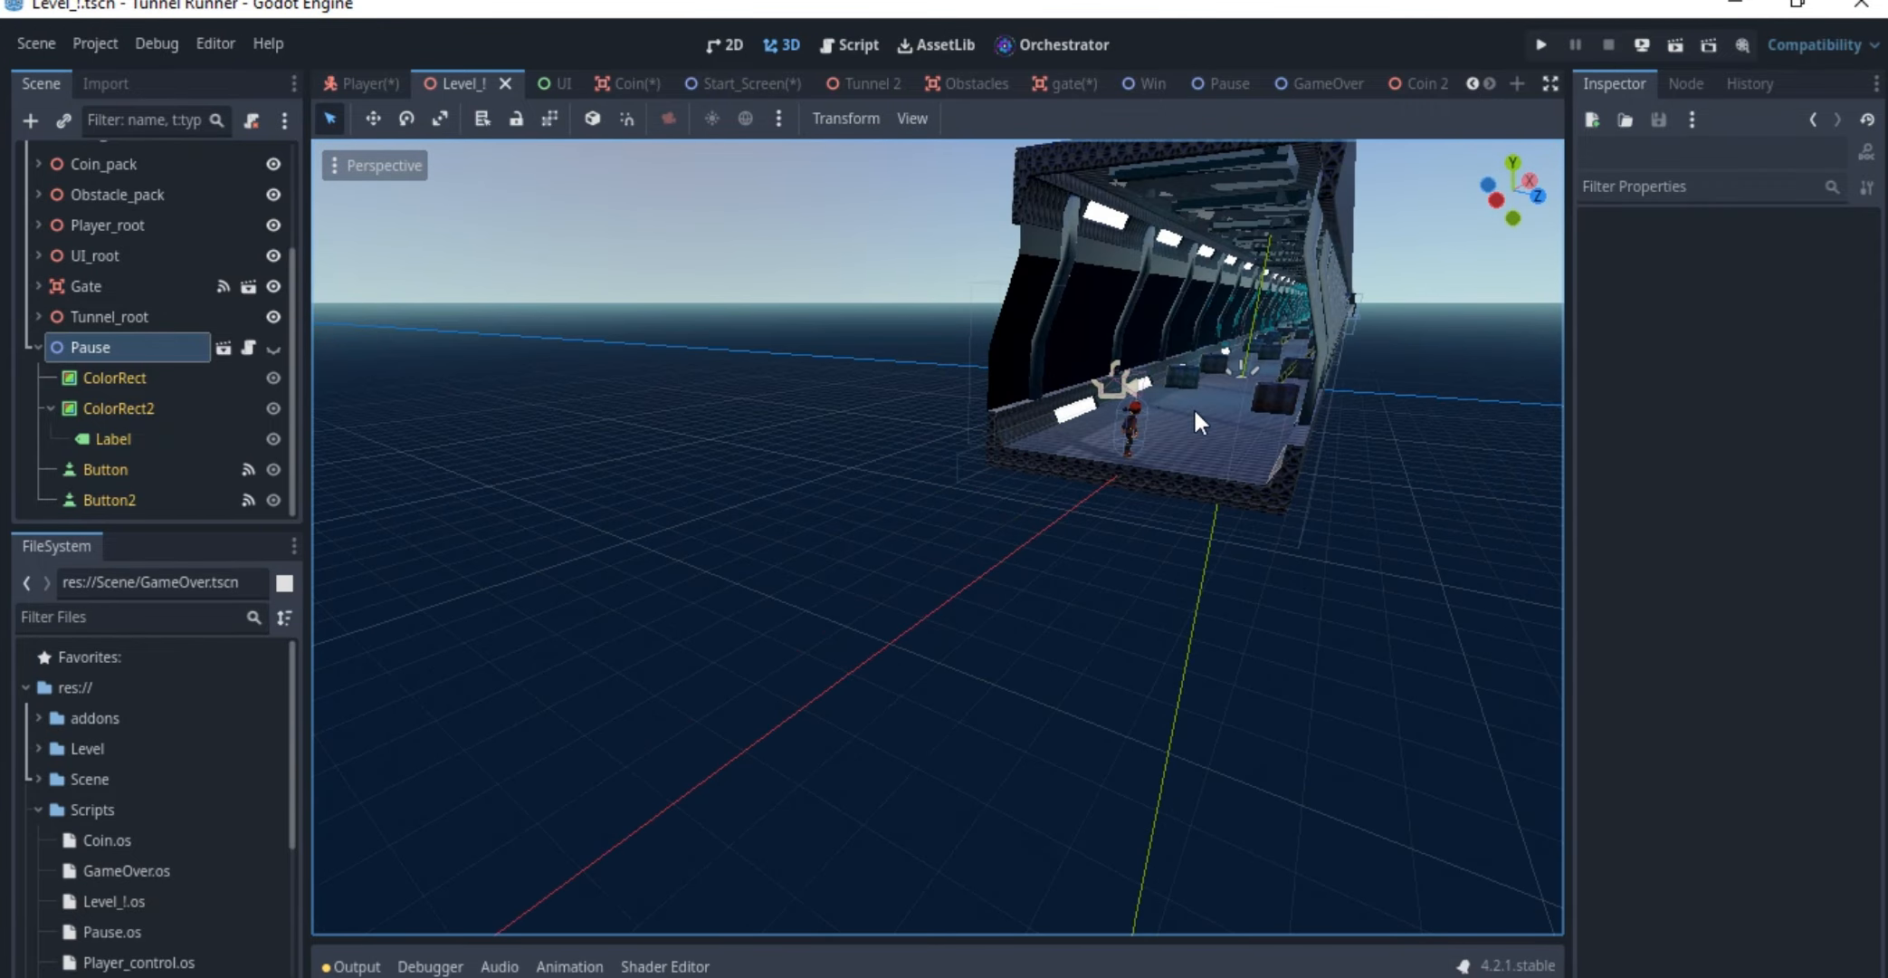
{"action": "scroll", "coordinate": [1197, 377], "scroll_direction": "up", "scroll_amount": 3}
{"action": "scroll", "coordinate": [1222, 335], "scroll_direction": "up", "scroll_amount": 2}
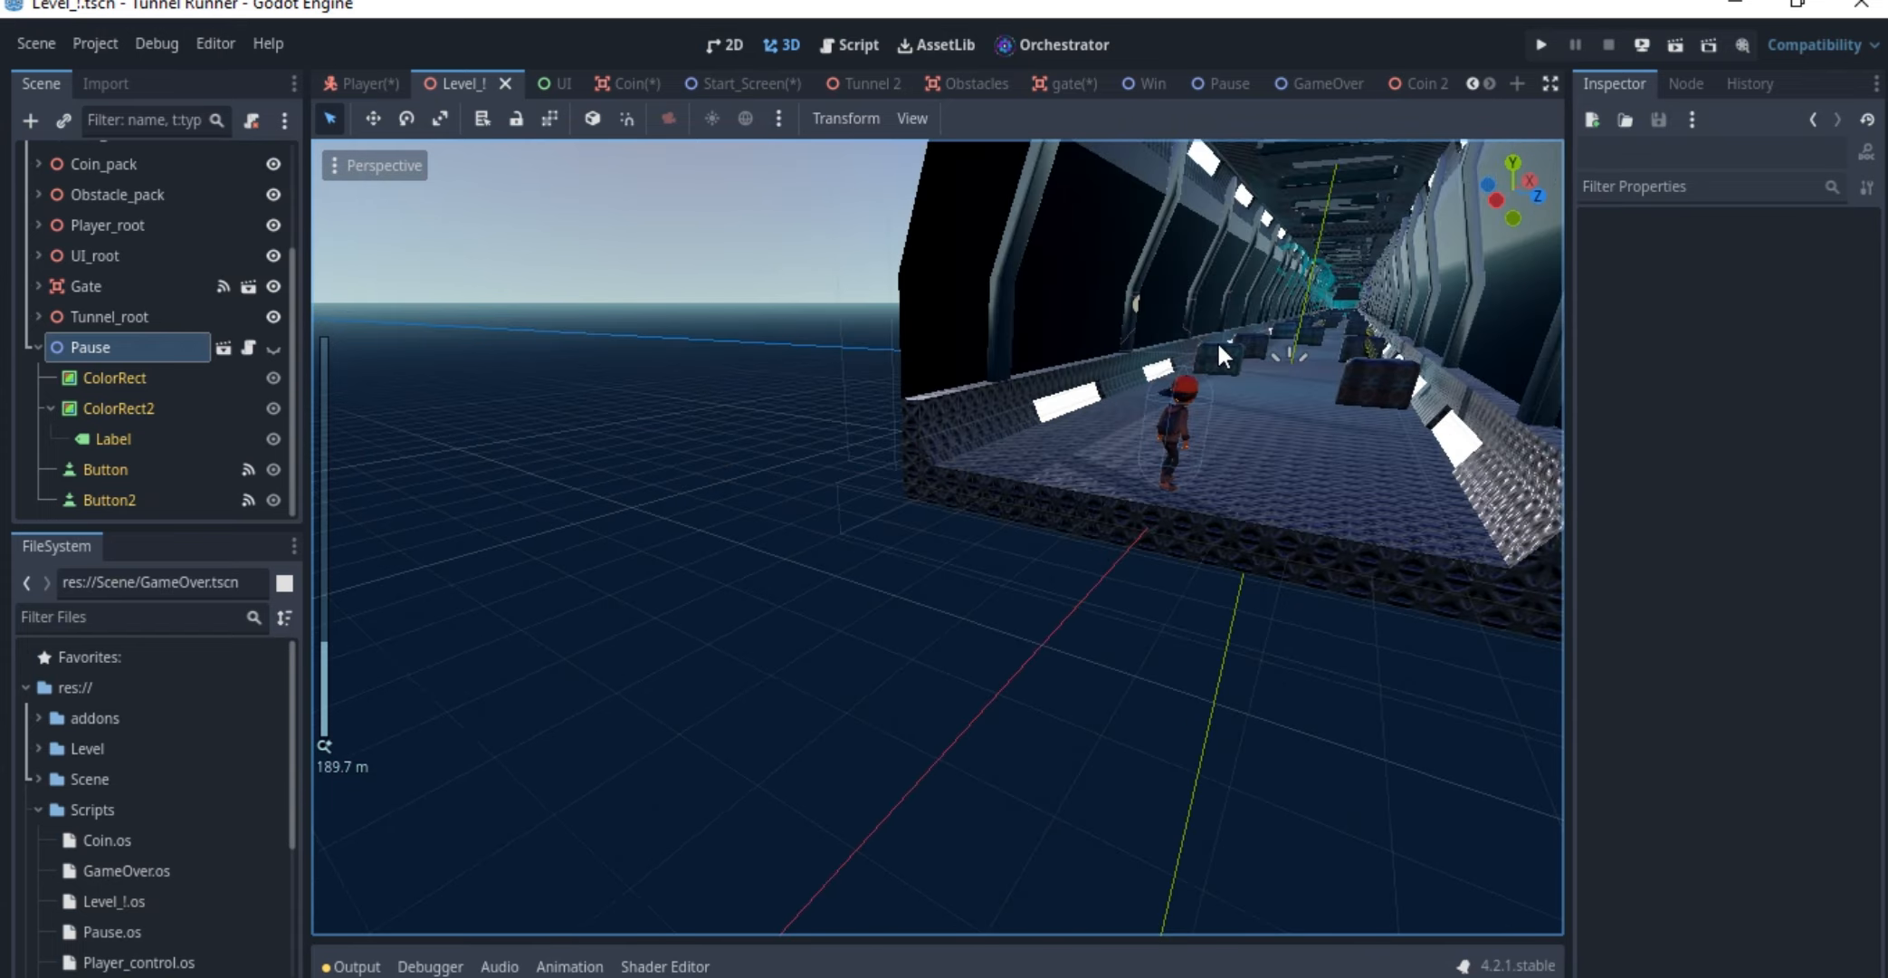
{"action": "scroll", "coordinate": [1216, 340], "scroll_direction": "up", "scroll_amount": 2}
{"action": "scroll", "coordinate": [1256, 362], "scroll_direction": "up", "scroll_amount": 3}
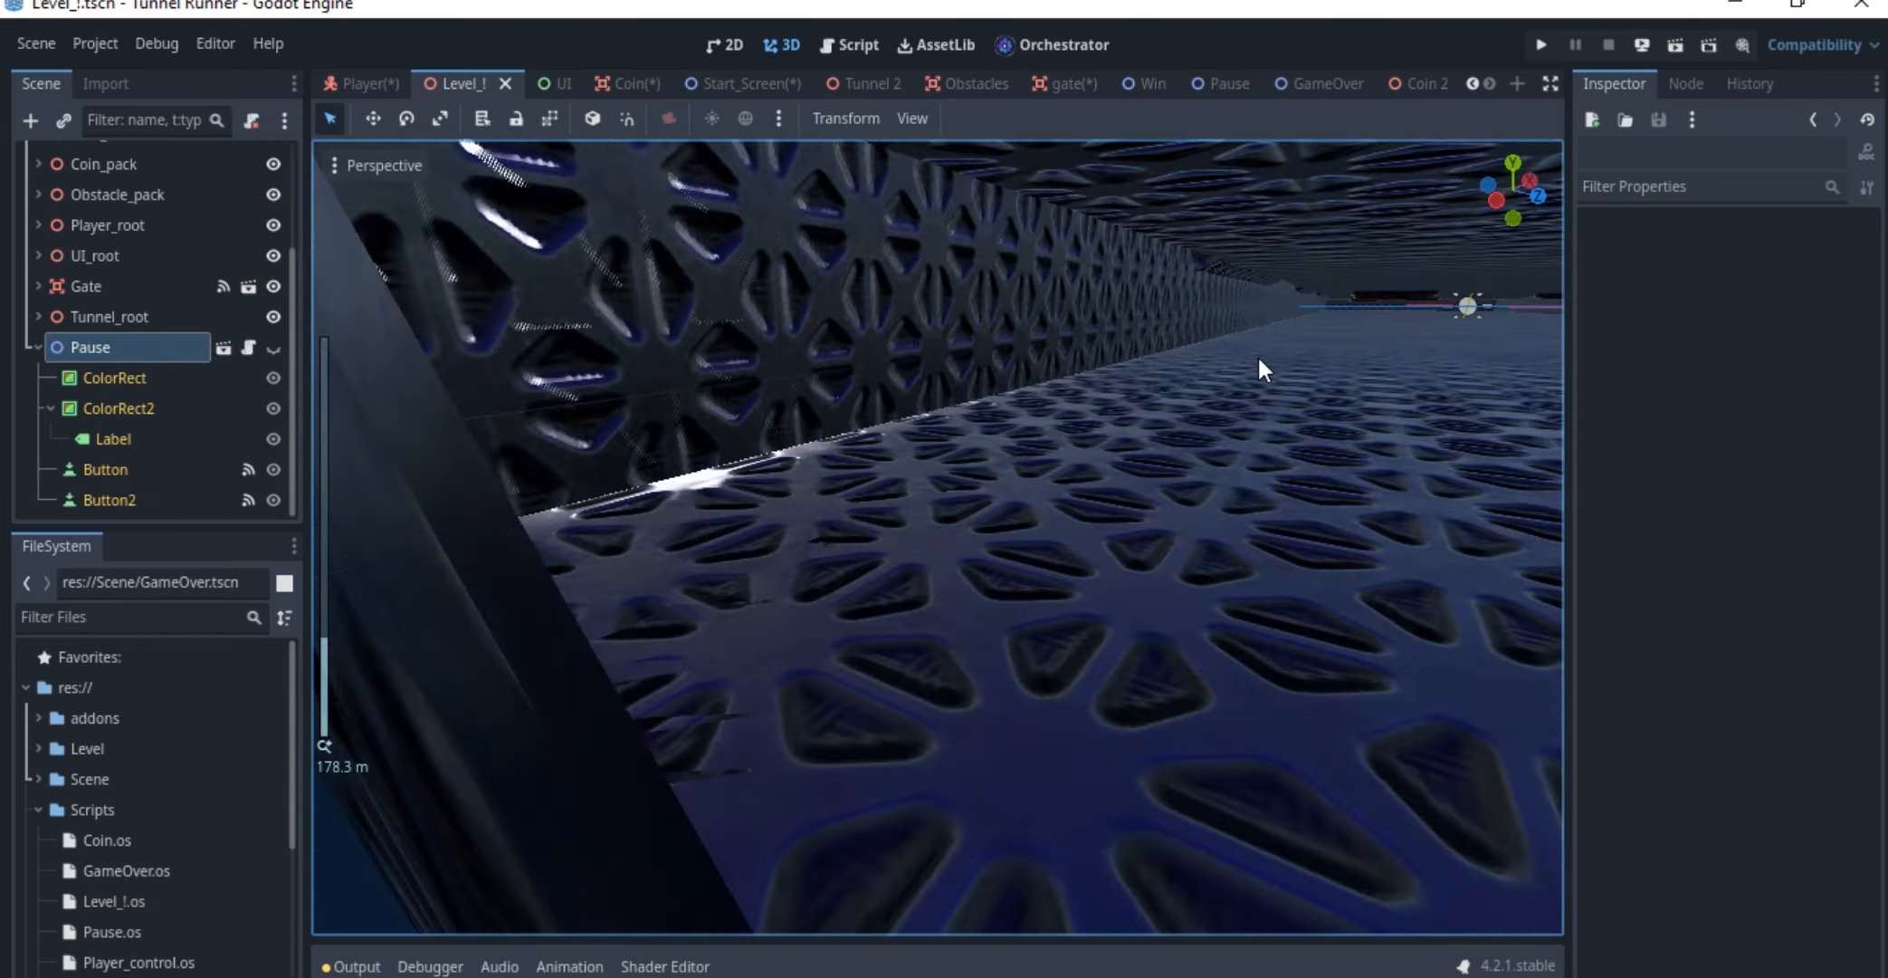
{"action": "scroll", "coordinate": [1256, 357], "scroll_direction": "down", "scroll_amount": 3}
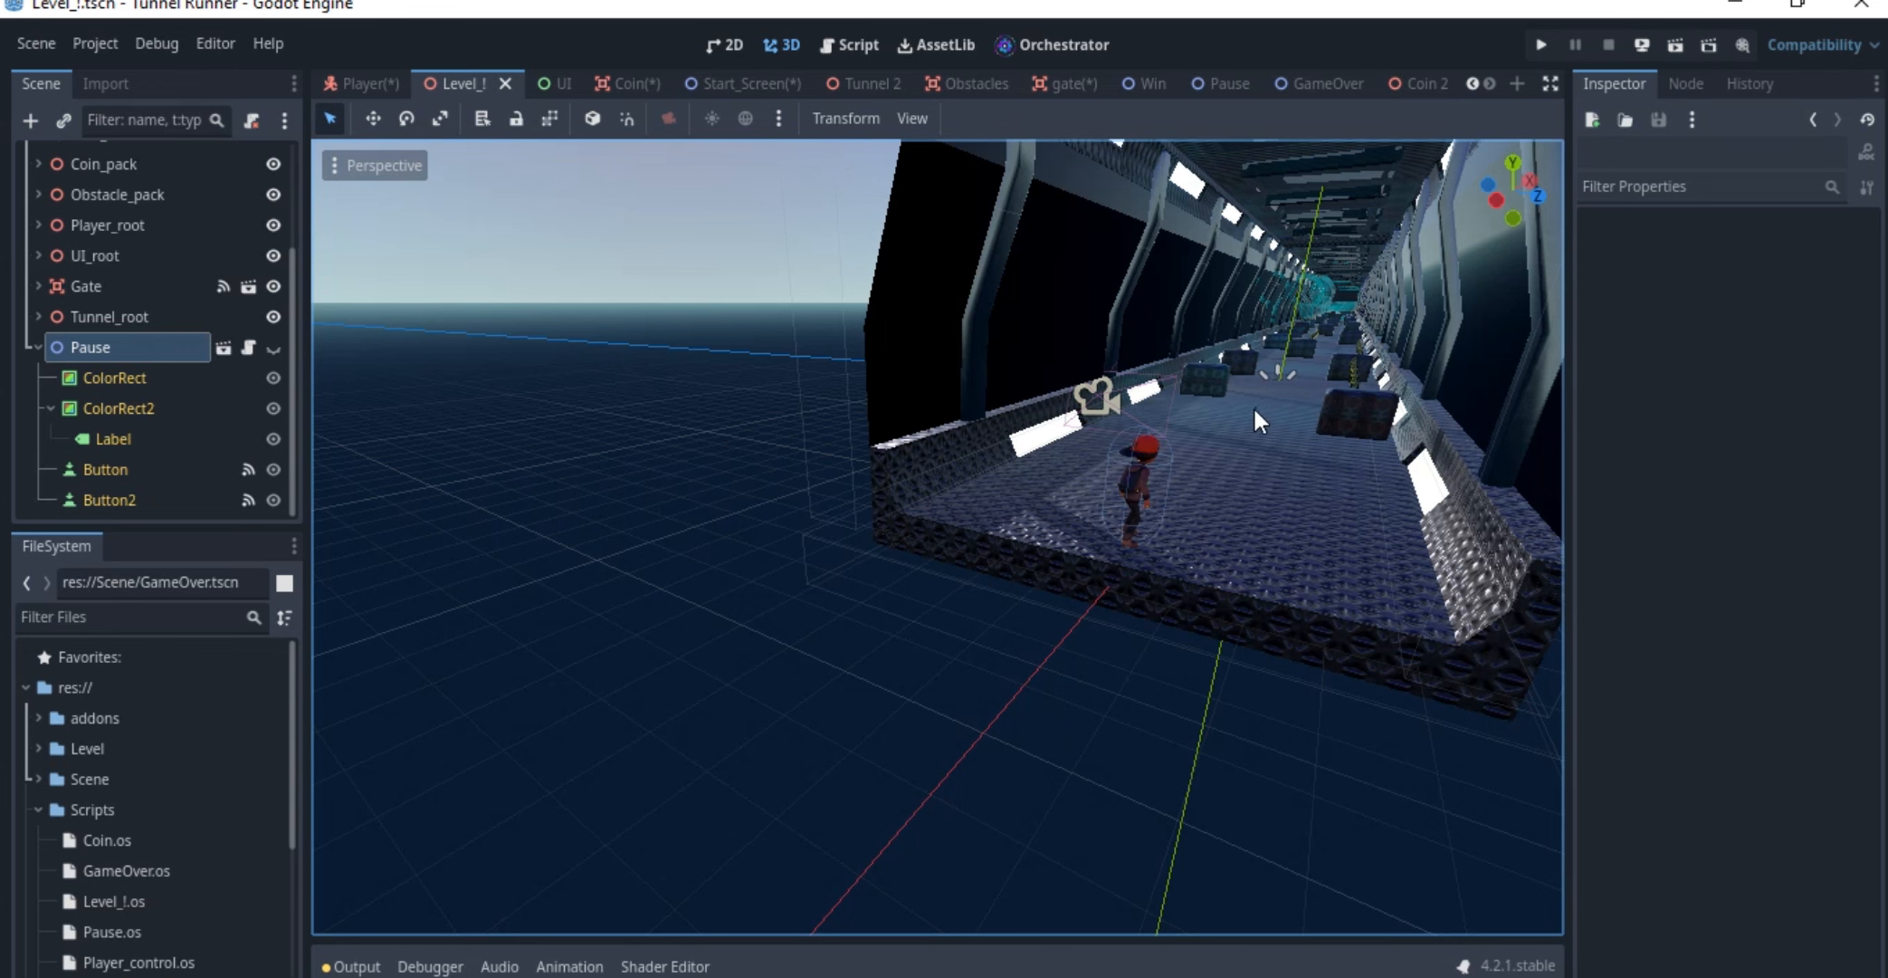
{"action": "middle_click_drag", "start_coordinate": [1255, 358], "coordinate": [1236, 368], "text": "shift"}
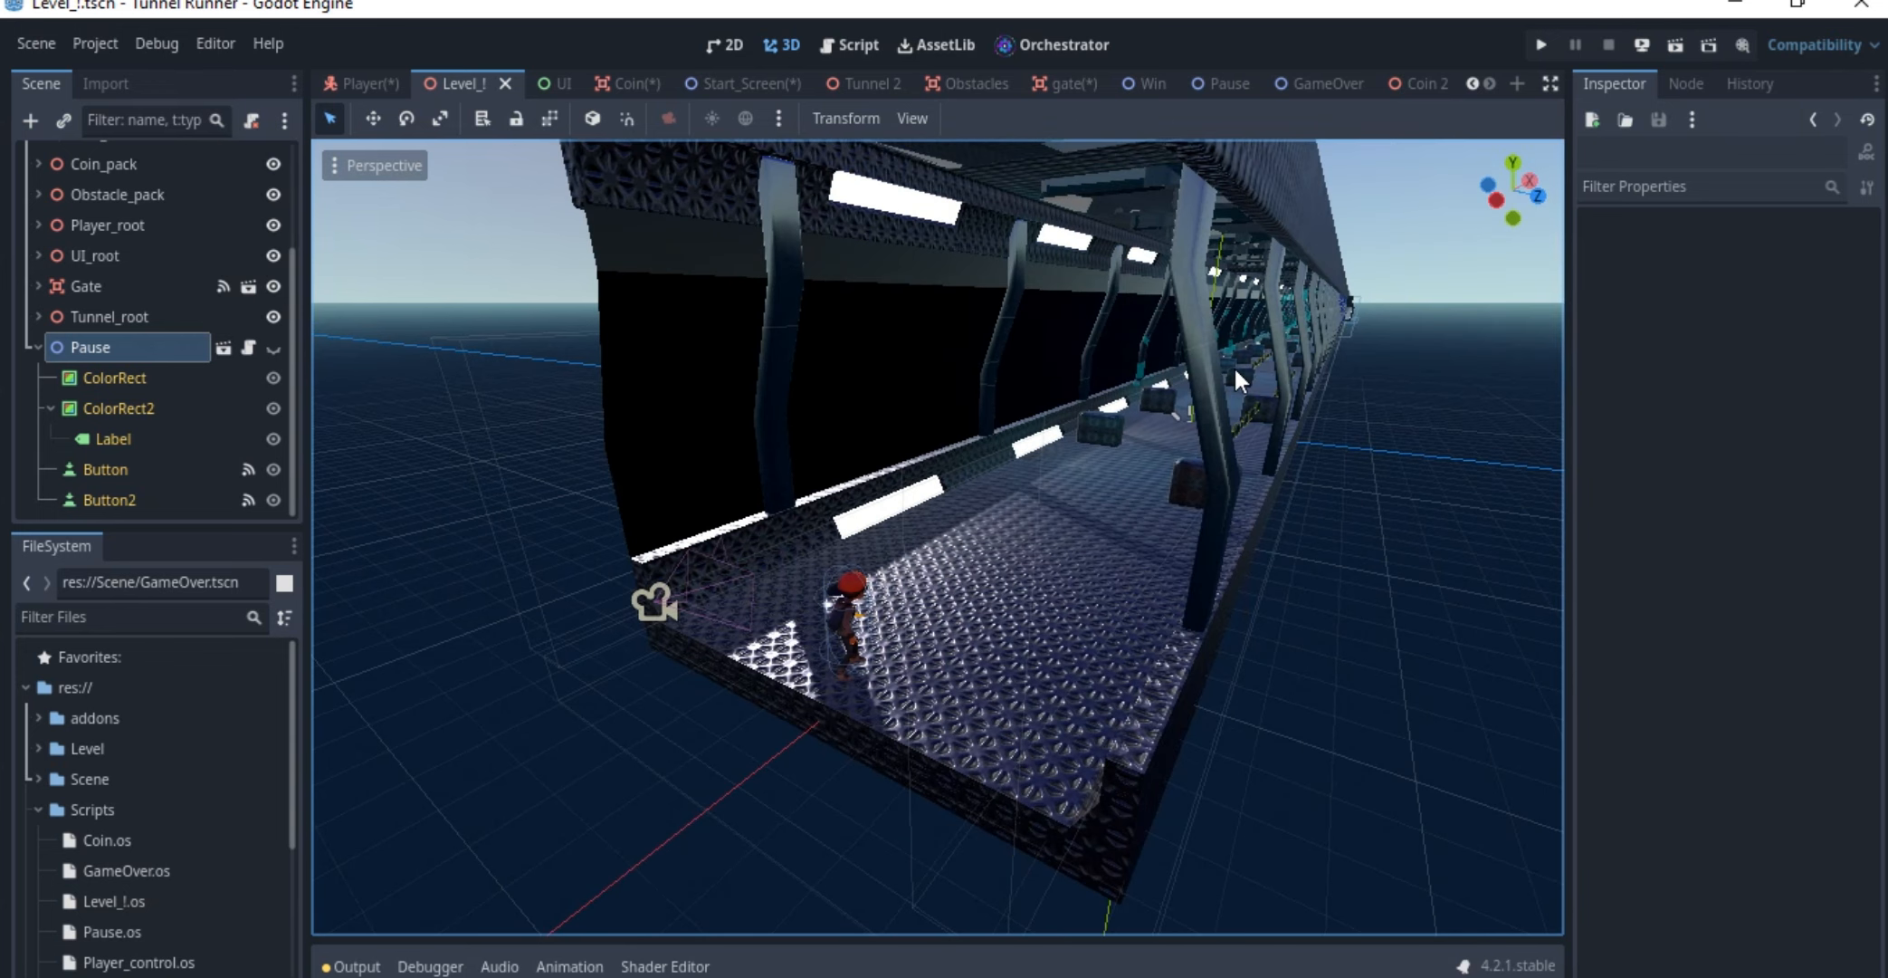